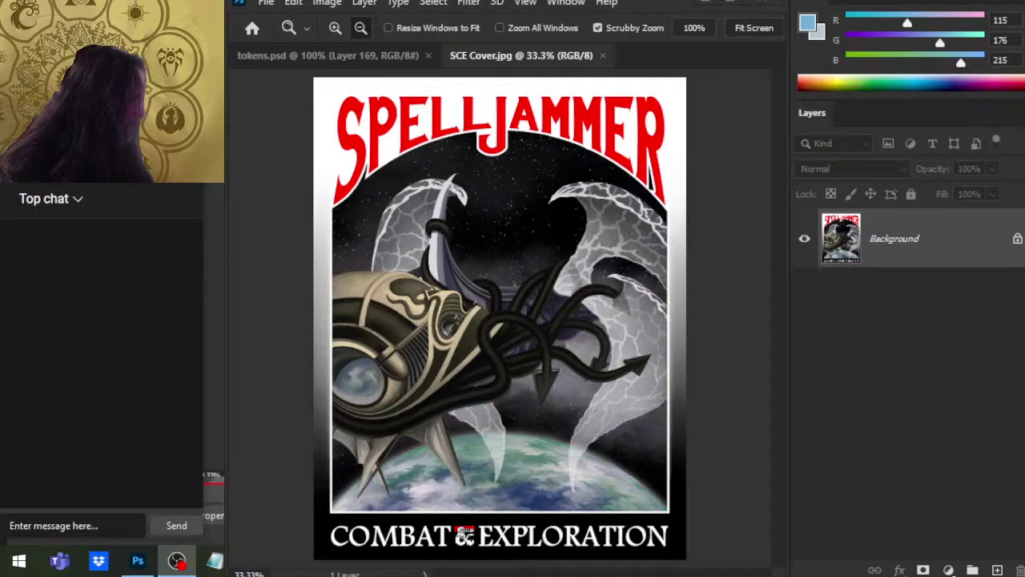
# Switch to the YouTube page of the live stream in Chrome and like the video.
pyautogui.hotkey('alt', 'Tab')
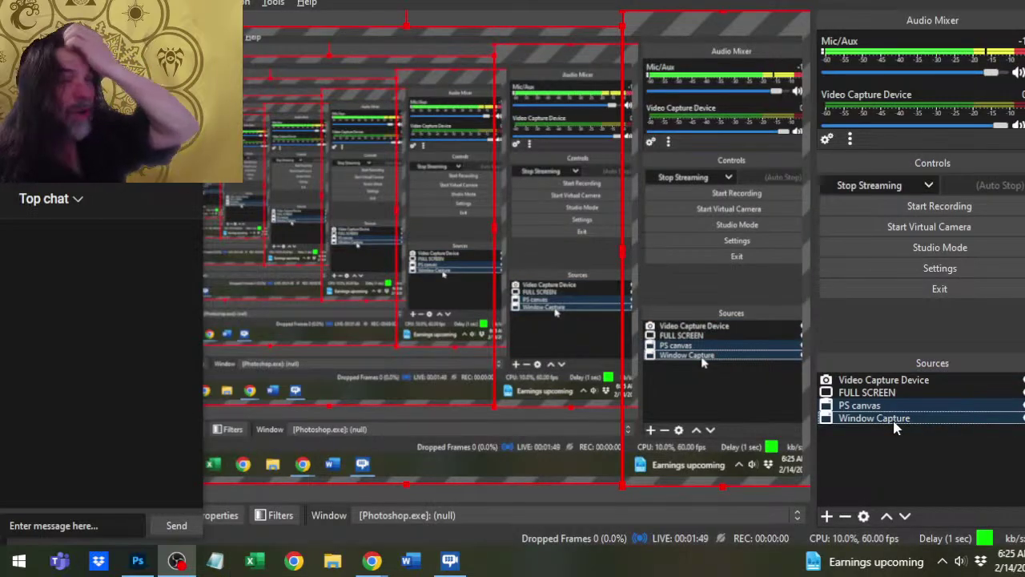
pyautogui.hotkey('alt', 'Tab')
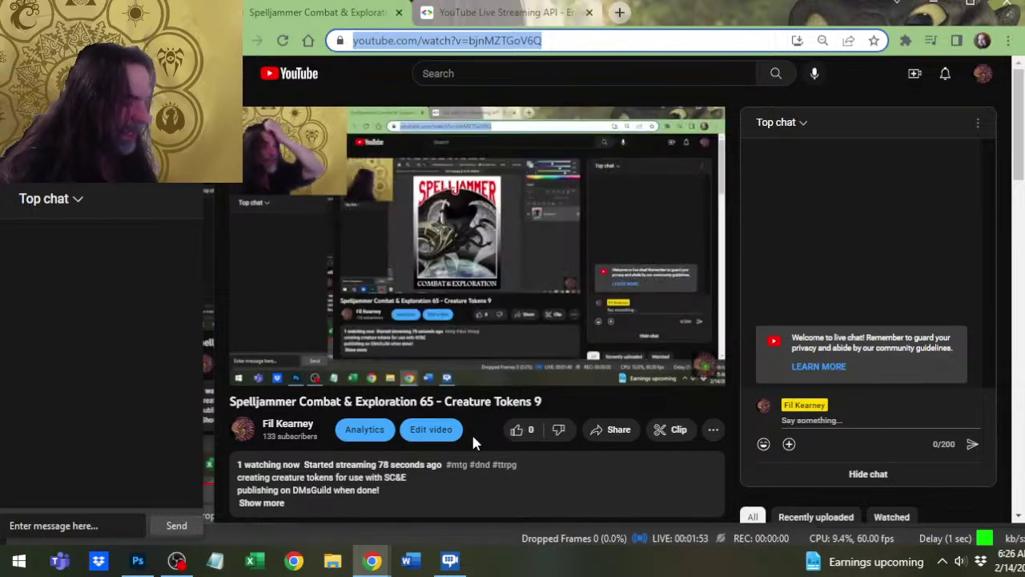
pyautogui.click(519, 430)
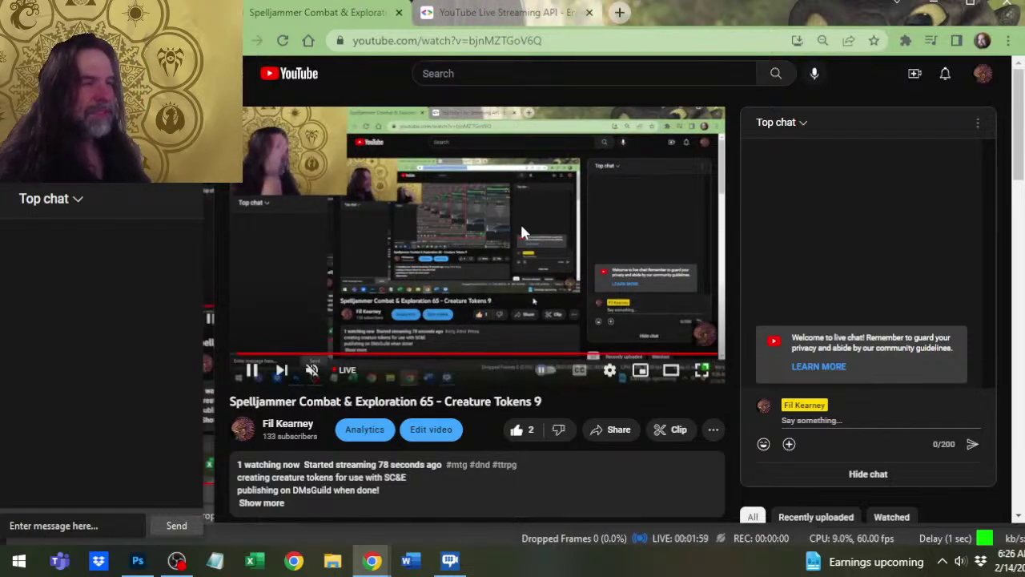
# Switch back to Photoshop and close the SCE Cover.jpg document.
pyautogui.hotkey('alt', 'Tab')
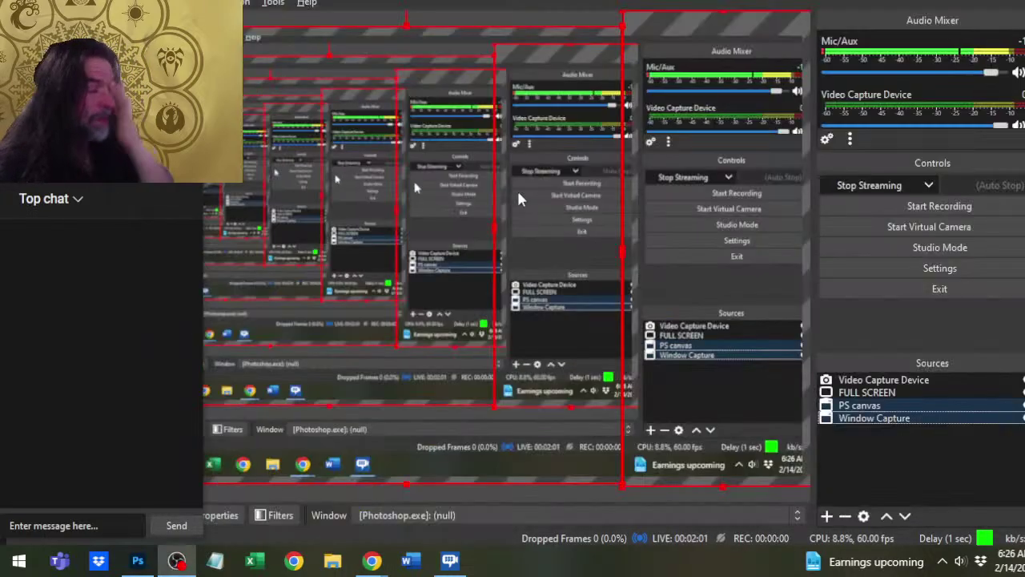
pyautogui.click(519, 199)
pyautogui.hotkey('alt', 'Tab')
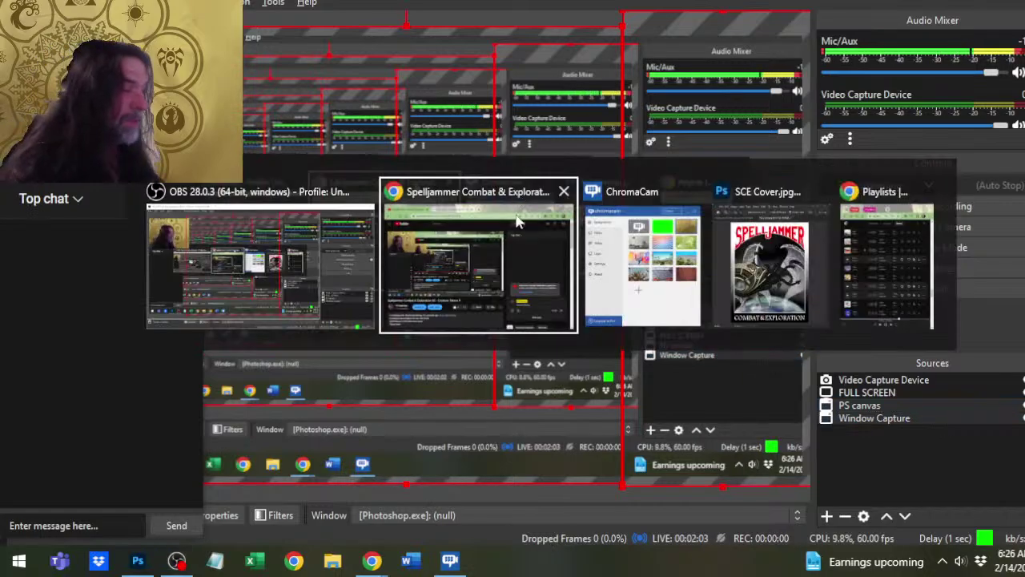
pyautogui.hotkey('alt', 'Tab')
pyautogui.hotkey('alt', 'Tab')
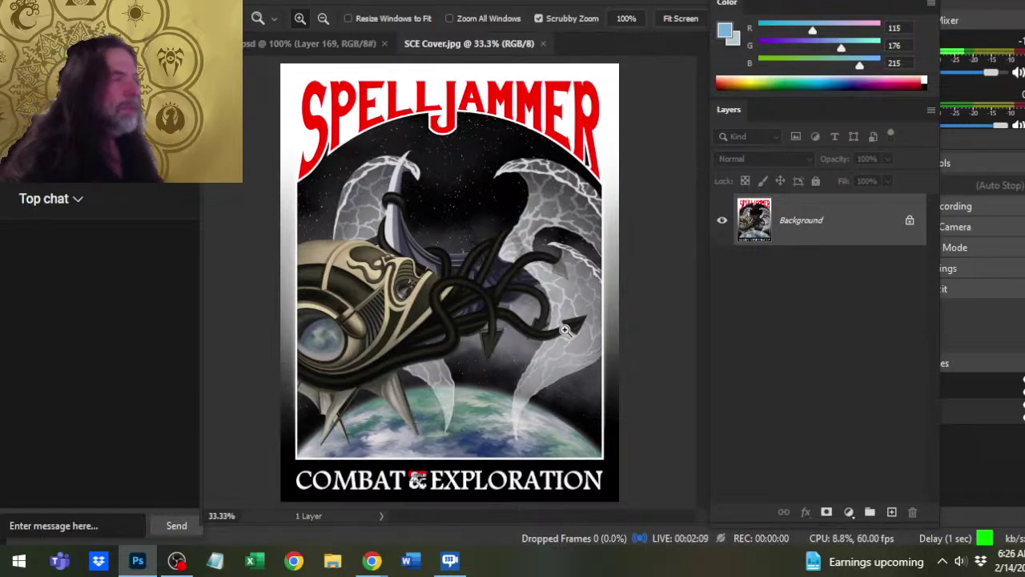
pyautogui.click(545, 43)
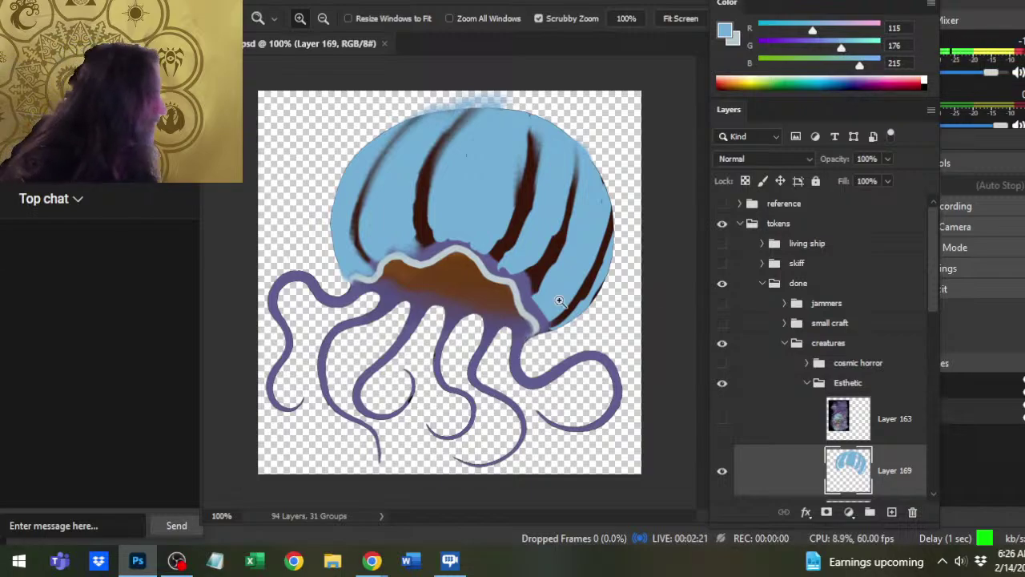
# Lasso the jellyfish's second tentacle from the left on Layer 168 and cut it onto its own new layer.
pyautogui.moveTo(937, 282); pyautogui.dragTo(946, 317)
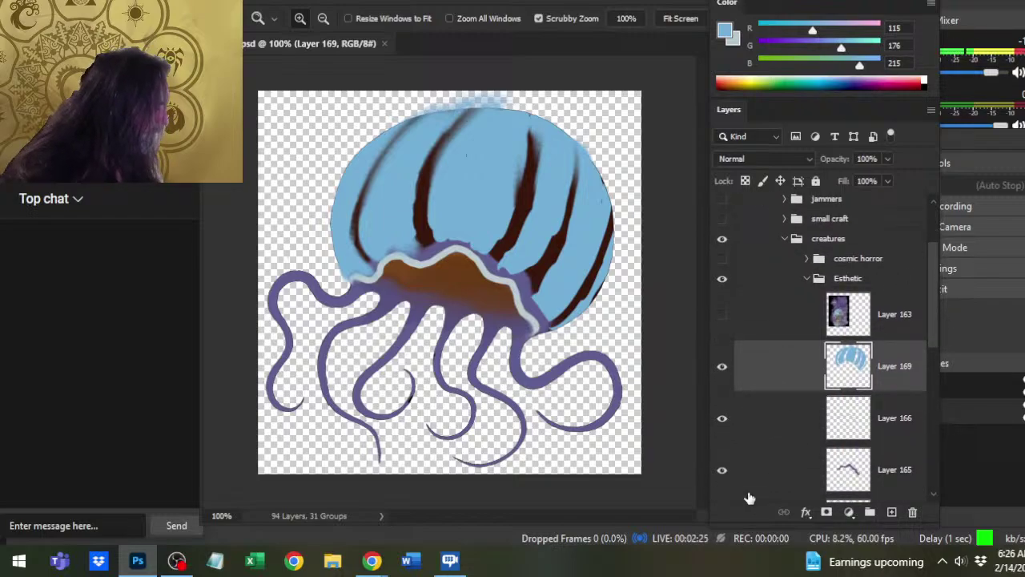
pyautogui.moveTo(927, 299); pyautogui.dragTo(872, 350)
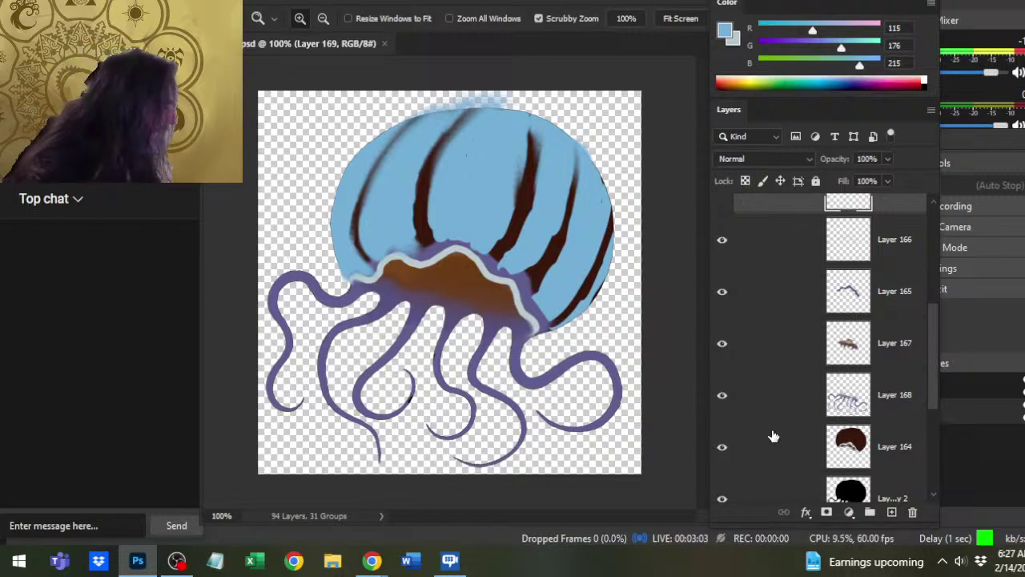
pyautogui.click(722, 395)
pyautogui.click(722, 395)
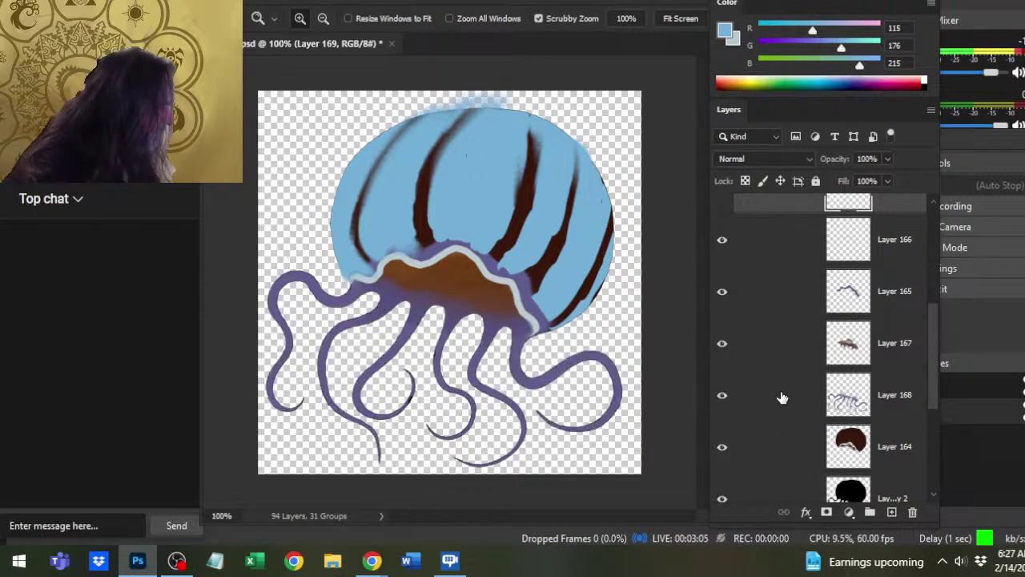
pyautogui.click(782, 397)
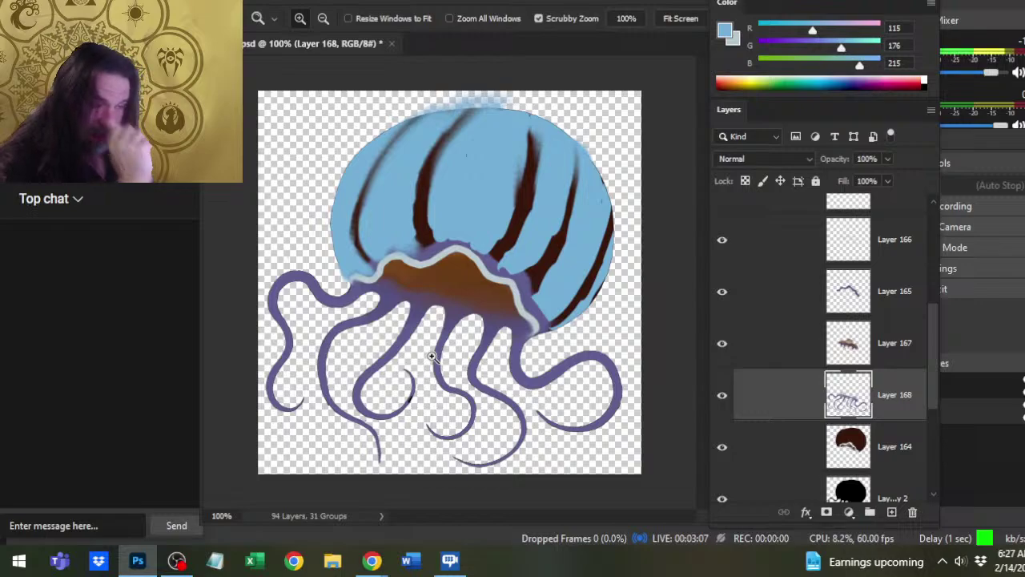
pyautogui.press('l')
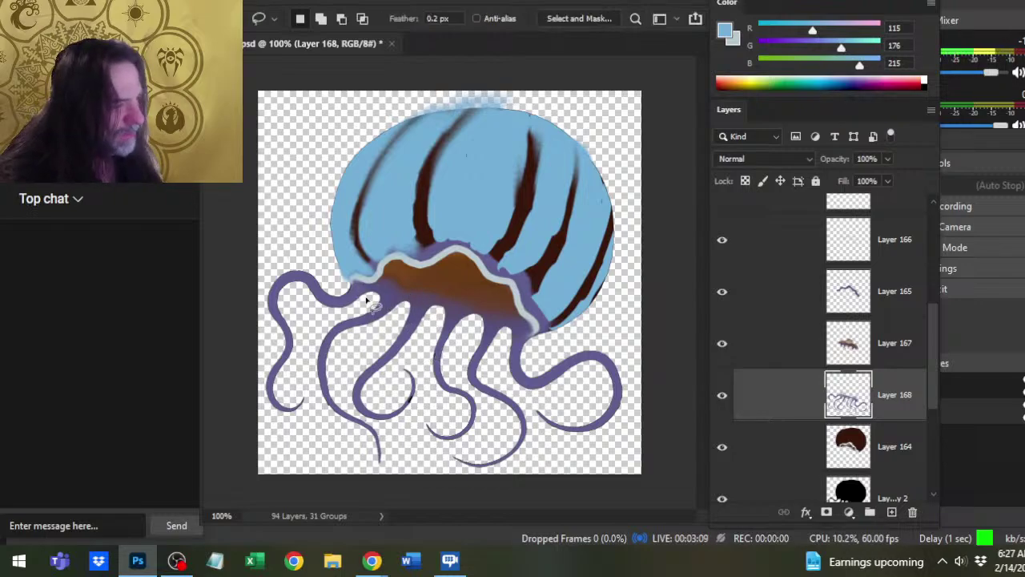
pyautogui.moveTo(411, 280)
pyautogui.mouseDown()
pyautogui.moveTo(312, 336)
pyautogui.moveTo(314, 345)
pyautogui.moveTo(367, 322)
pyautogui.moveTo(367, 297)
pyautogui.moveTo(314, 332)
pyautogui.moveTo(309, 380)
pyautogui.moveTo(348, 452)
pyautogui.moveTo(389, 469)
pyautogui.moveTo(389, 430)
pyautogui.moveTo(345, 399)
pyautogui.mouseUp()
pyautogui.moveTo(411, 280)
pyautogui.mouseDown()
pyautogui.moveTo(350, 351)
pyautogui.moveTo(391, 317)
pyautogui.moveTo(404, 282)
pyautogui.mouseUp()
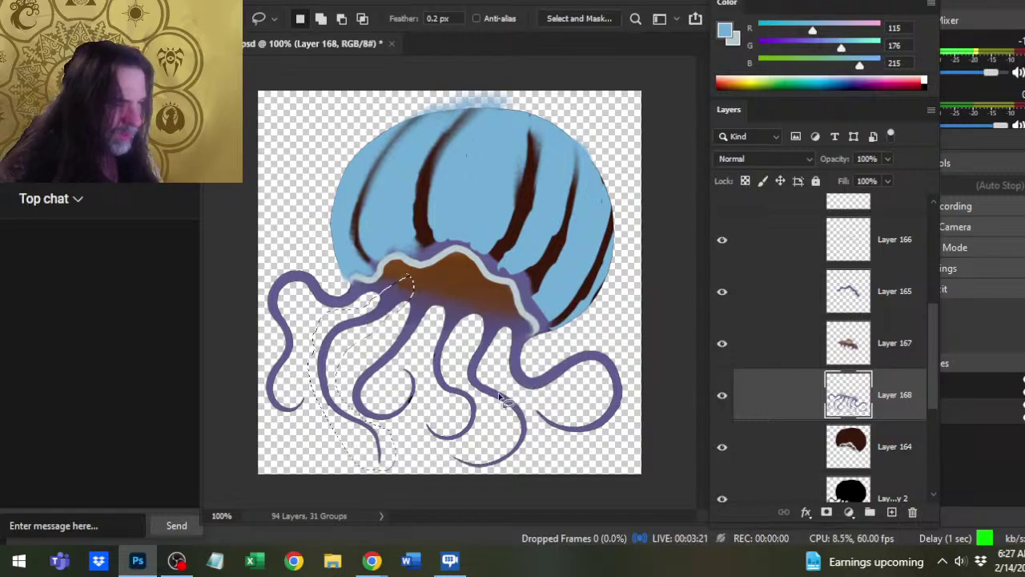
pyautogui.press('ctrl')
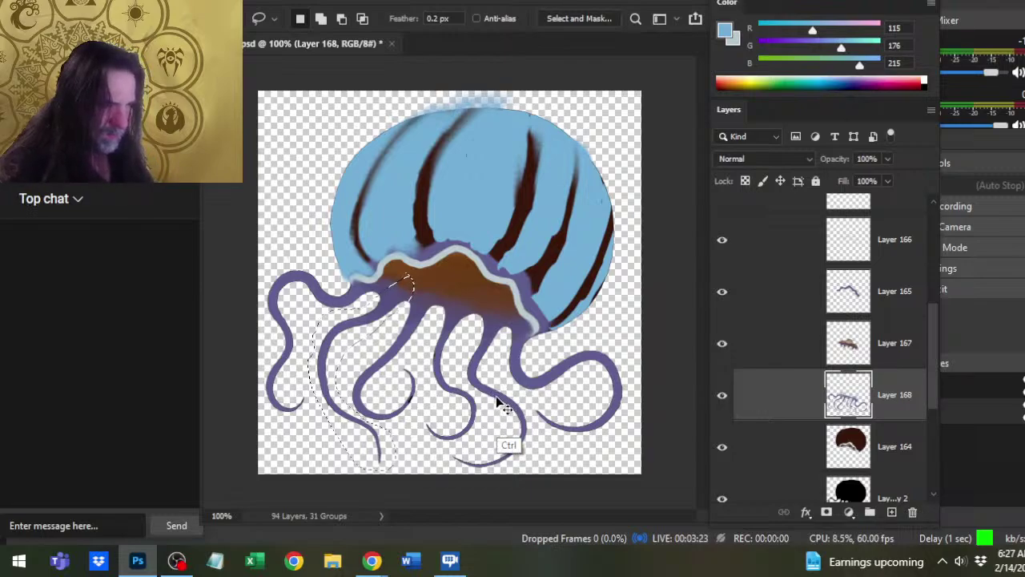
pyautogui.hotkey('ctrl', 'shift', 'j')
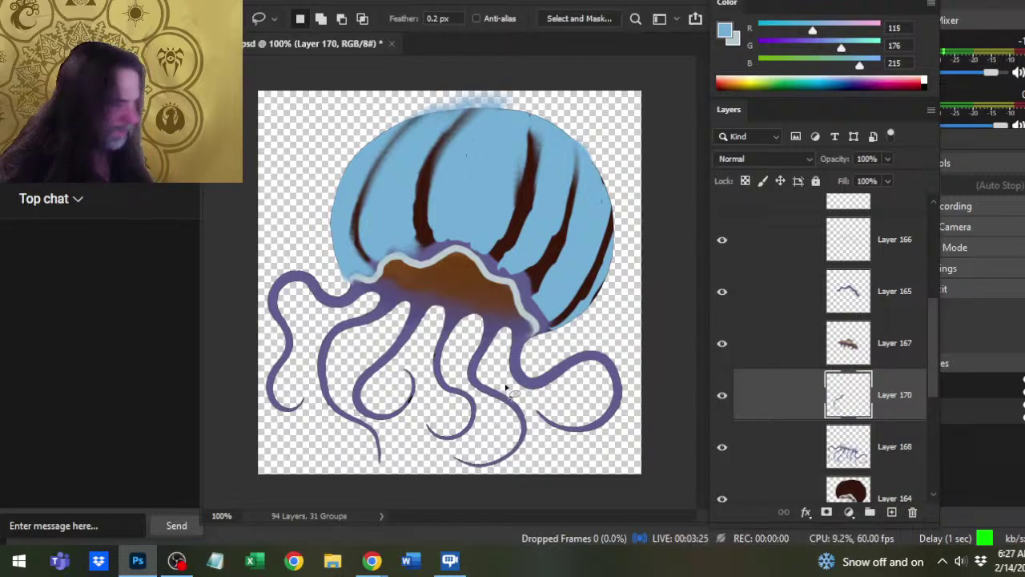
# Check what the layers above the cut tentacle contain and move the tentacle layer directly above Layer 165.
pyautogui.scroll(1, 929, 353)
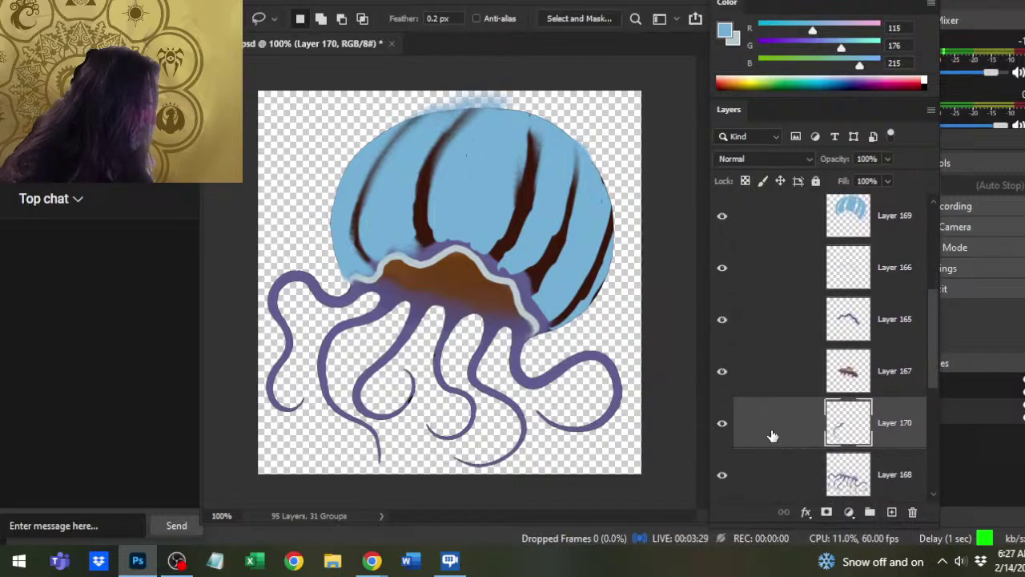
pyautogui.moveTo(930, 355); pyautogui.dragTo(929, 328)
pyautogui.scroll(-2, 929, 328)
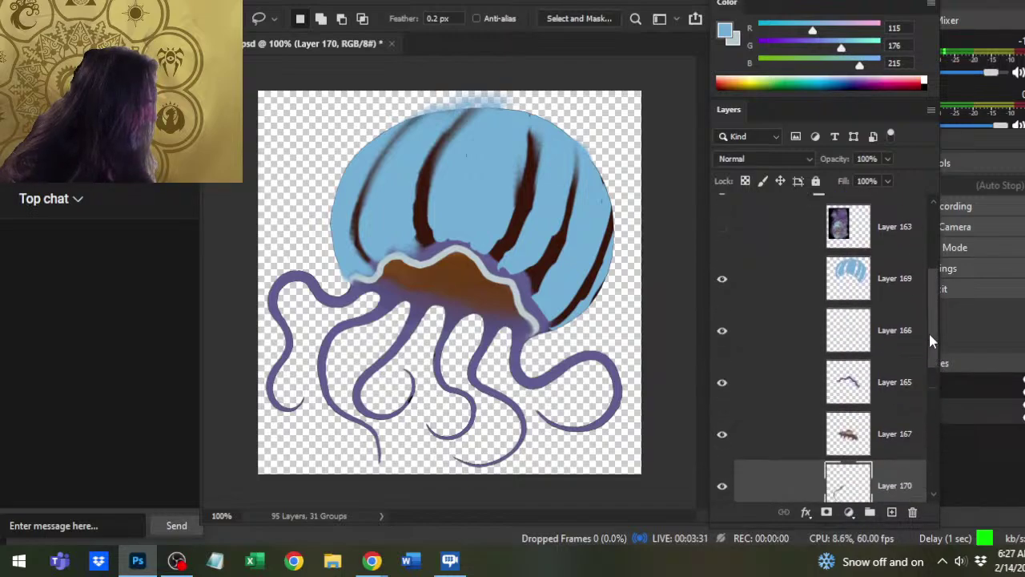
pyautogui.click(725, 245)
pyautogui.click(724, 244)
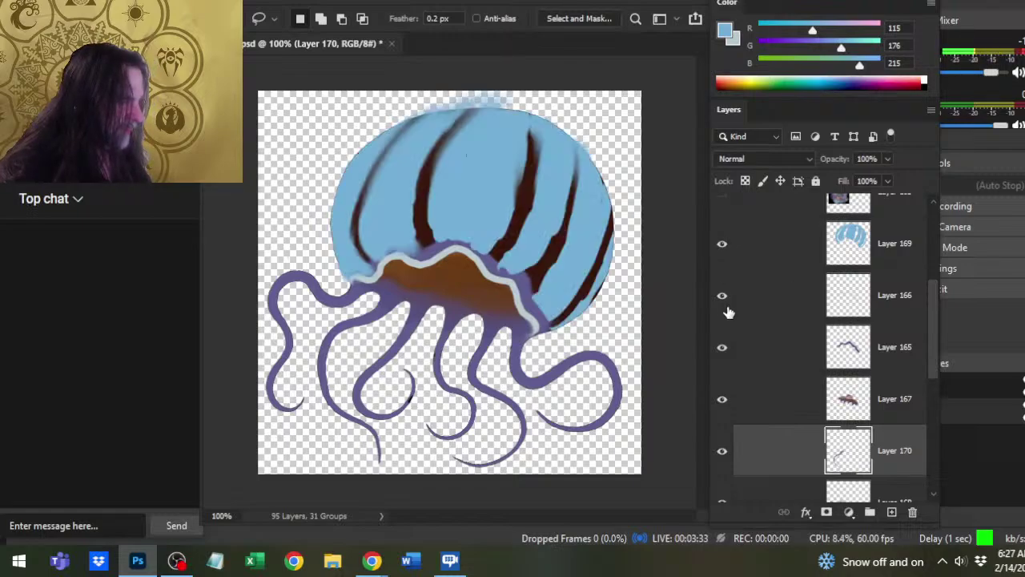
pyautogui.click(722, 296)
pyautogui.click(723, 296)
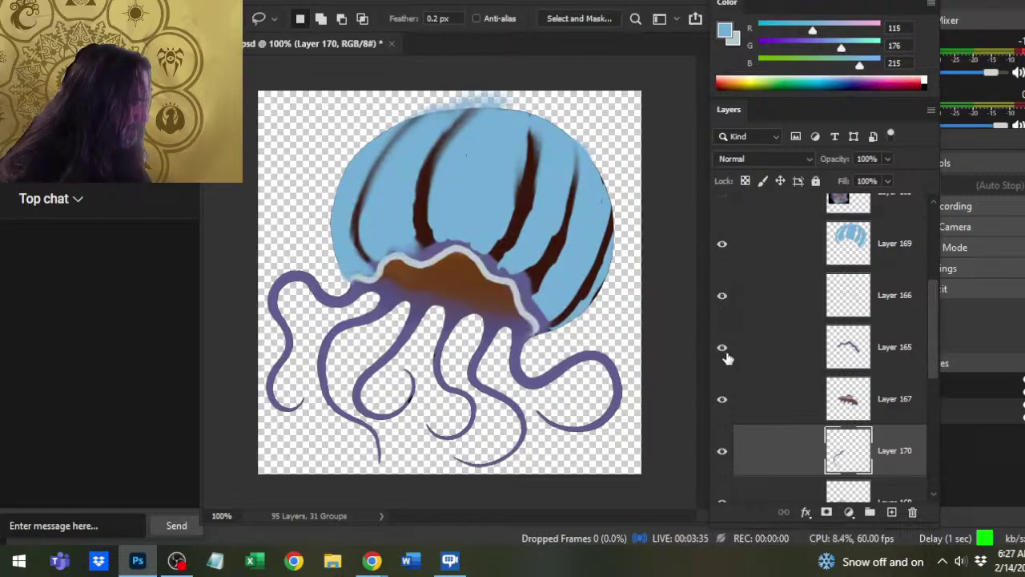
pyautogui.click(725, 348)
pyautogui.click(724, 347)
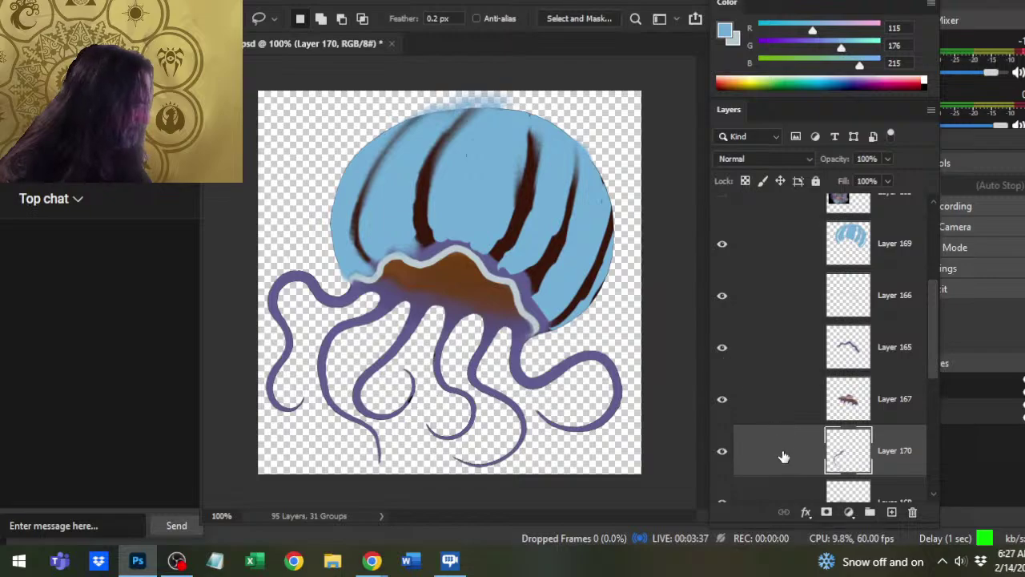
pyautogui.moveTo(782, 453); pyautogui.dragTo(778, 324)
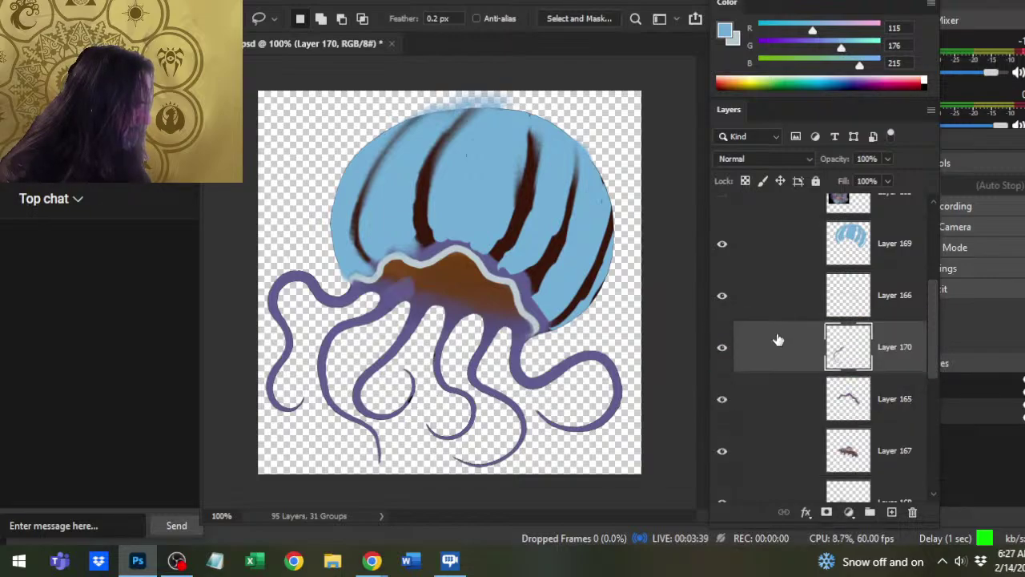
pyautogui.click(721, 407)
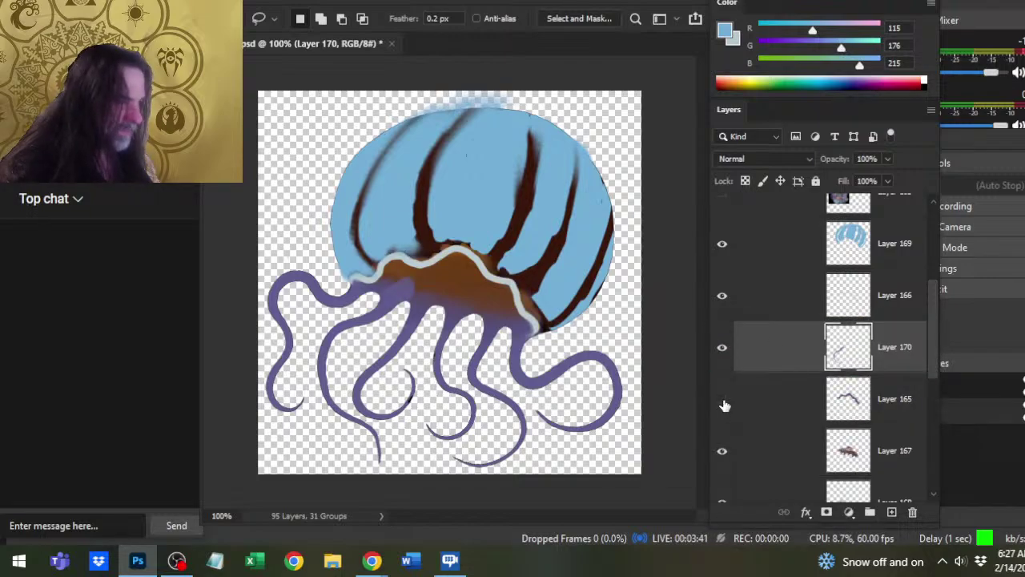
pyautogui.click(721, 400)
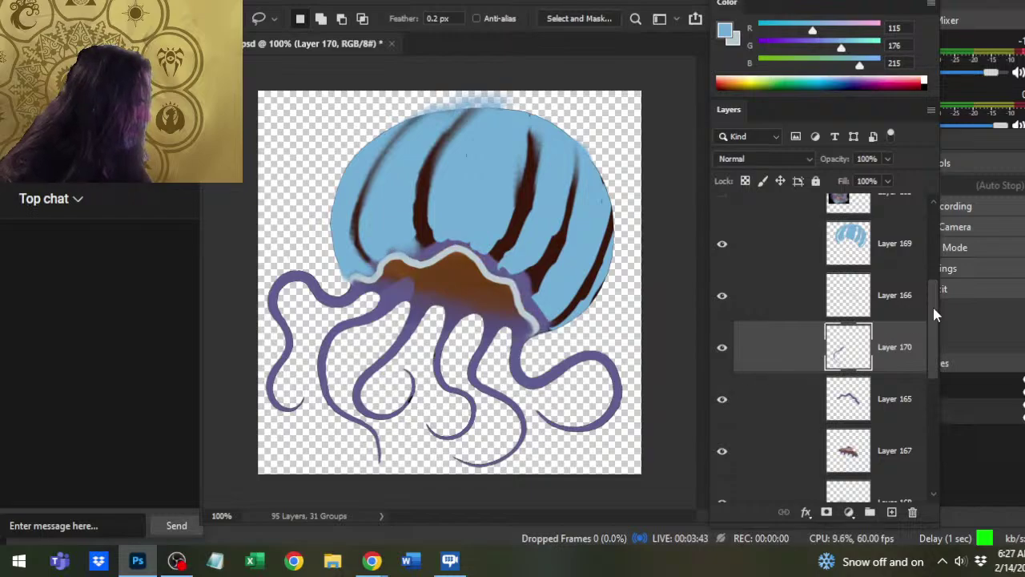
# Lasso the fourth tentacle from the left on Layer 168, cut it to a new layer and move that layer directly above Layer 165.
pyautogui.scroll(-3, 932, 308)
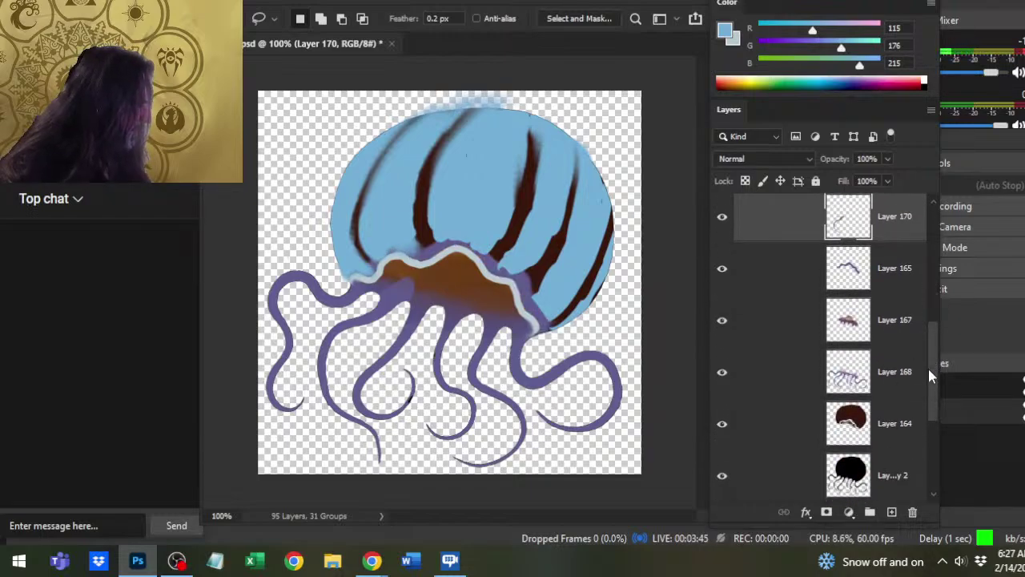
pyautogui.click(777, 379)
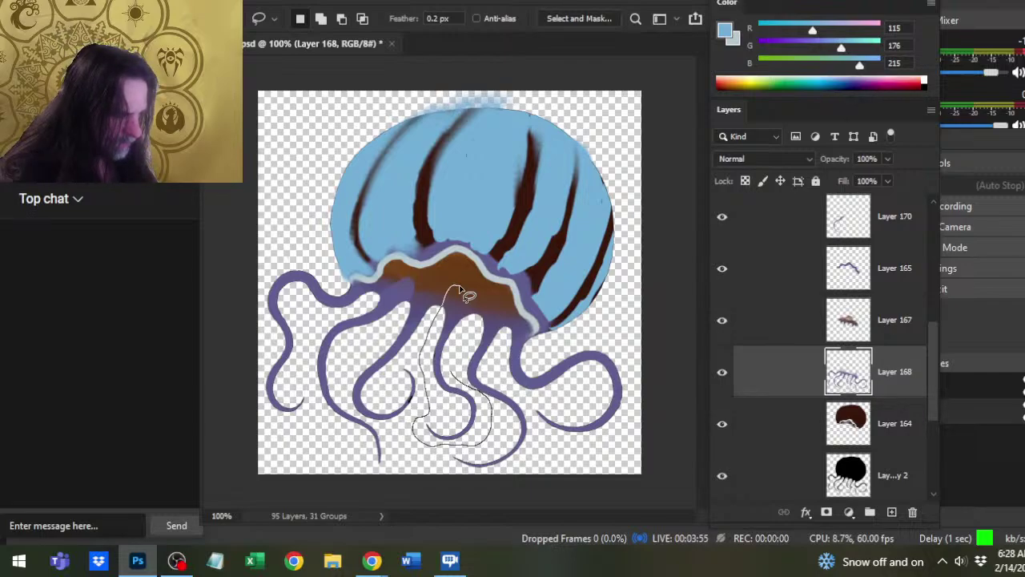
pyautogui.moveTo(462, 293); pyautogui.dragTo(461, 293)
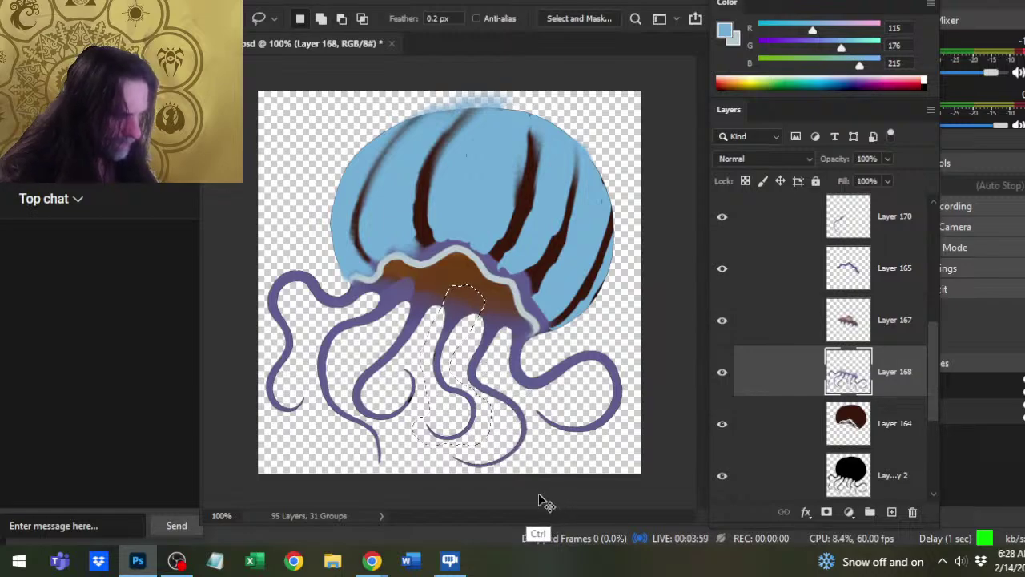
pyautogui.hotkey('ctrl', 'shift', 'j')
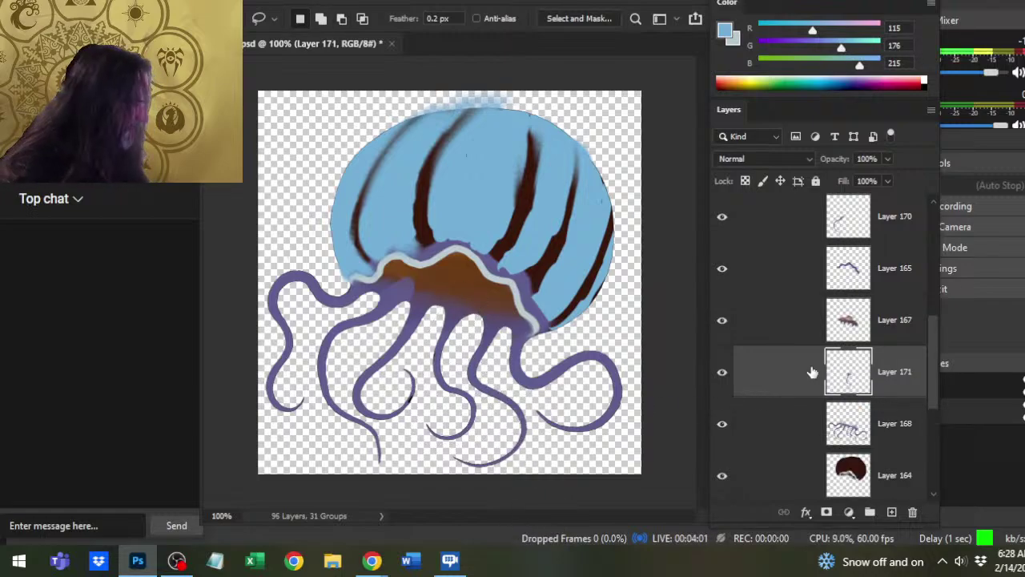
pyautogui.moveTo(812, 371)
pyautogui.mouseDown()
pyautogui.moveTo(790, 350)
pyautogui.moveTo(783, 240)
pyautogui.mouseUp()
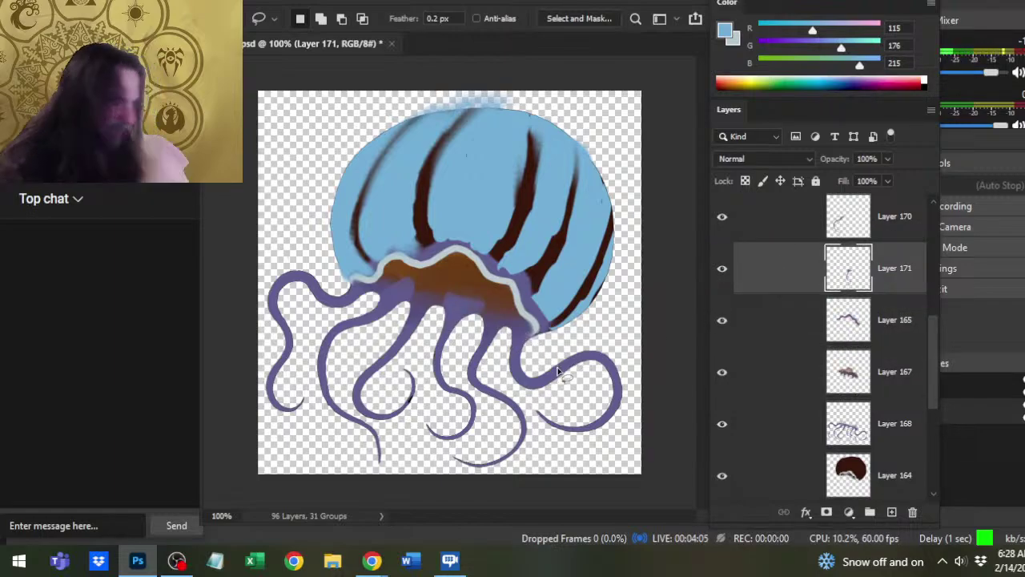
# Merge Layer 170 down into the other separated tentacle's layer and check the merged layer by toggling its visibility.
pyautogui.rightClick(784, 217)
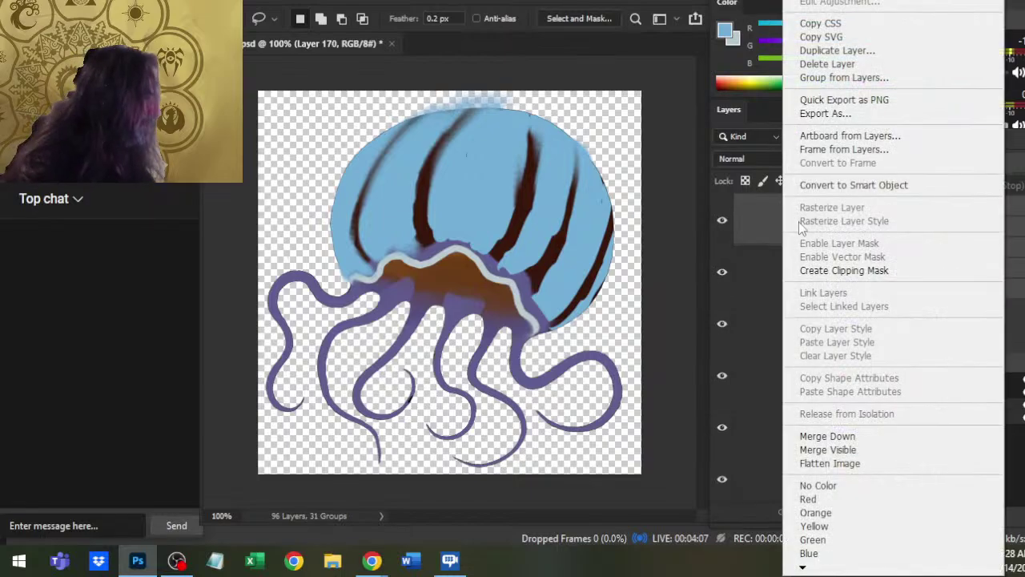
pyautogui.click(856, 436)
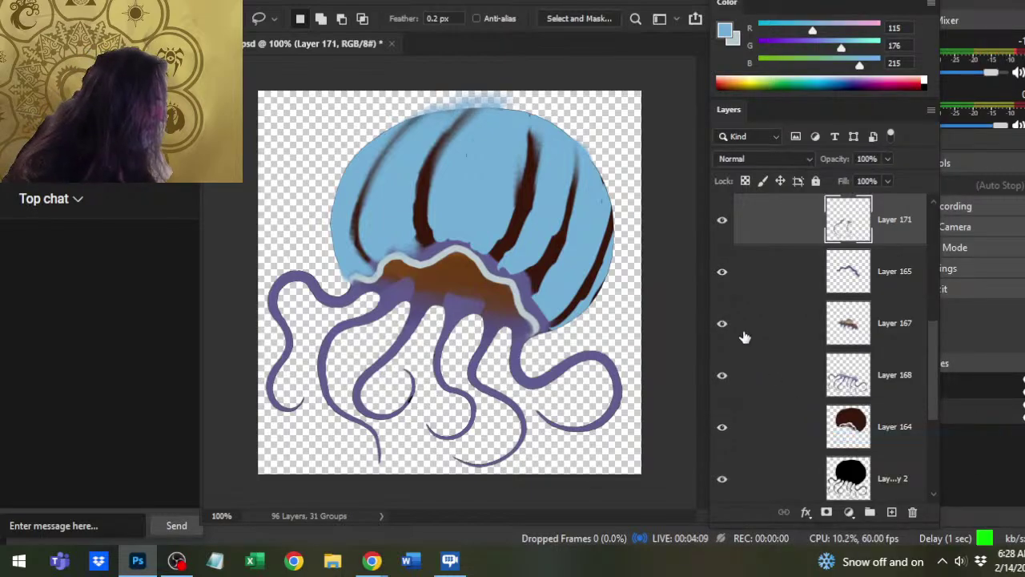
pyautogui.click(724, 230)
pyautogui.click(724, 230)
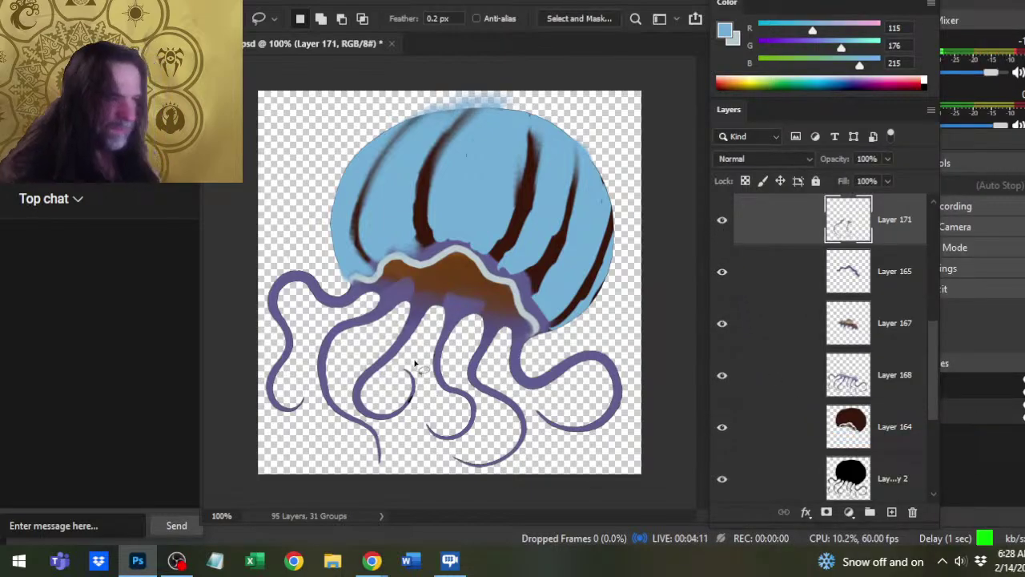
# Sample the tentacle purple (RGB 97, 92, 139) and paint and erase on Layer 171 to extend the second tentacle's base up over the brown underside.
pyautogui.press('b')
pyautogui.keyDown('alt'); pyautogui.click(401, 286); pyautogui.keyUp('alt')
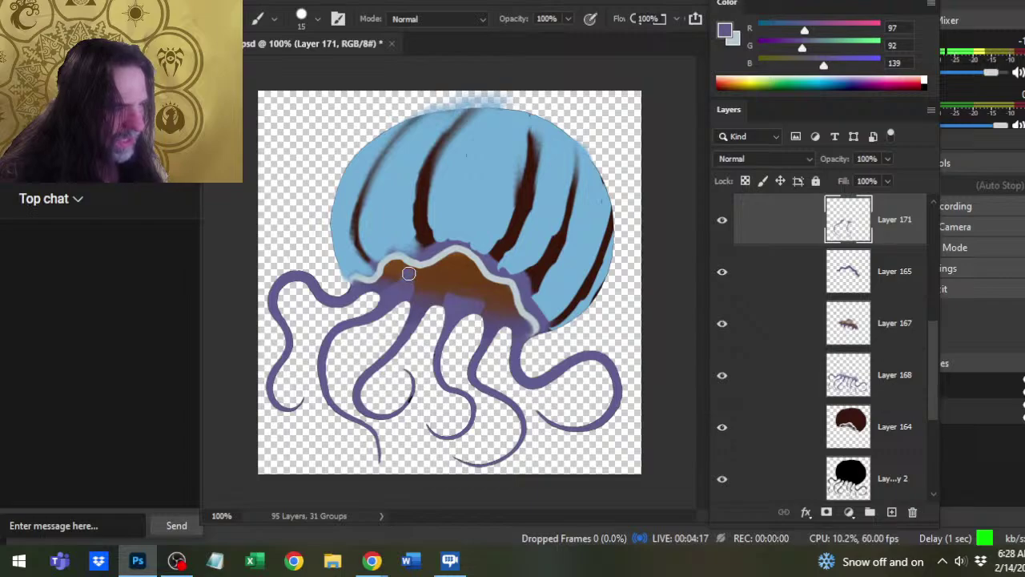
pyautogui.press('e')
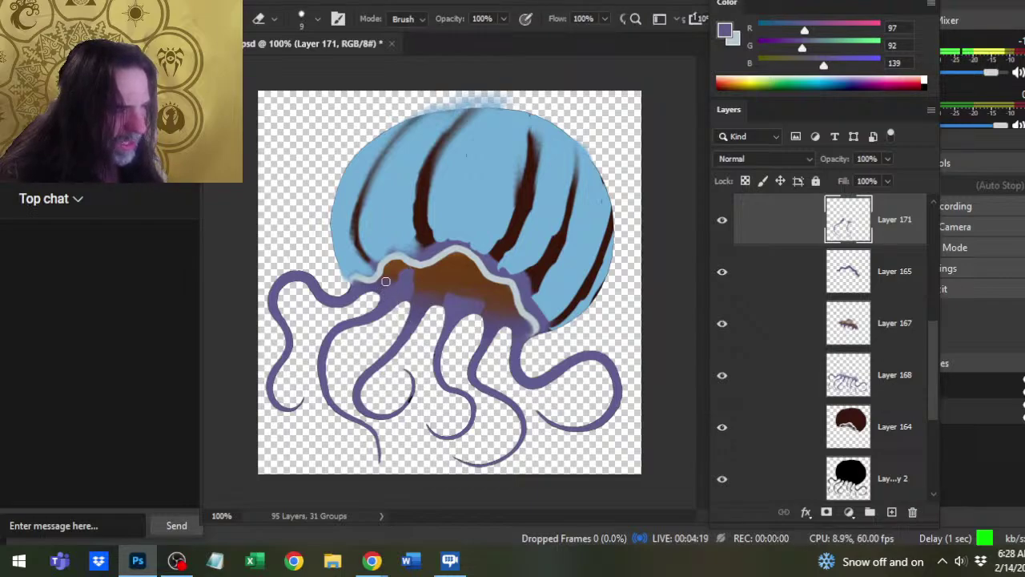
pyautogui.press('b')
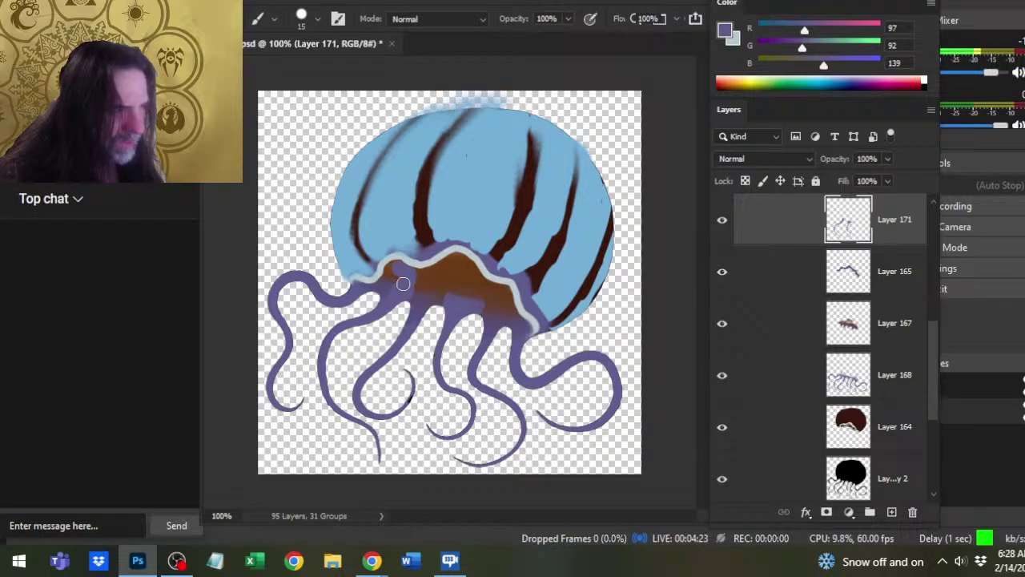
pyautogui.press('e')
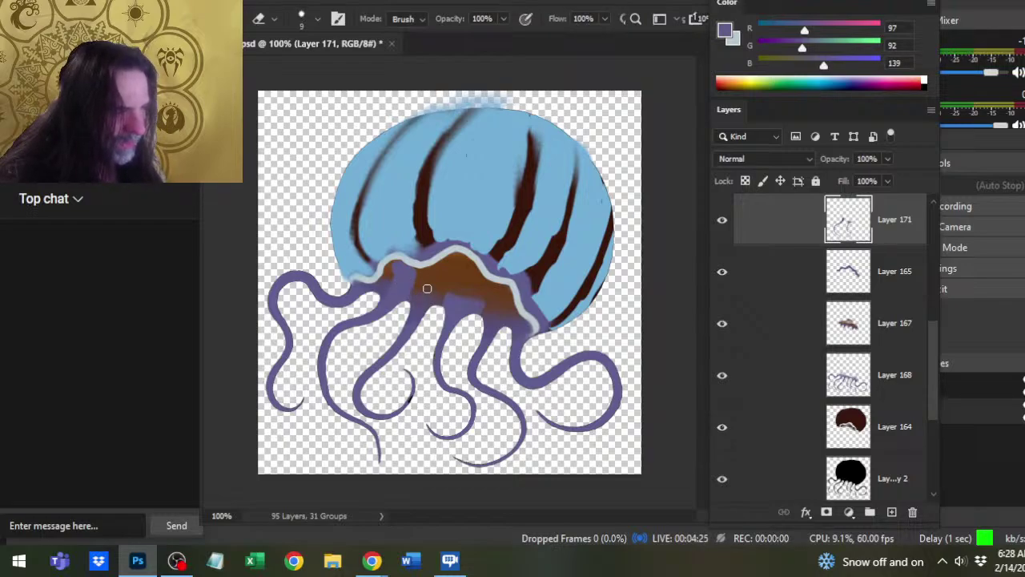
pyautogui.press('b')
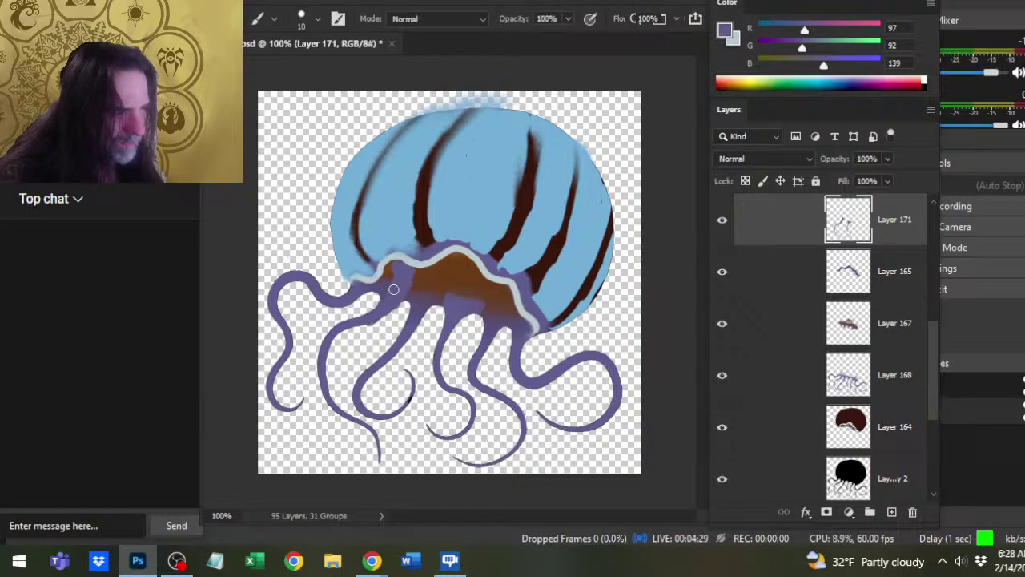
# Shape the fourth tentacle's base into a tapered root over the brown underside and thicken the tentacle's upper half with the purple.
pyautogui.press('e')
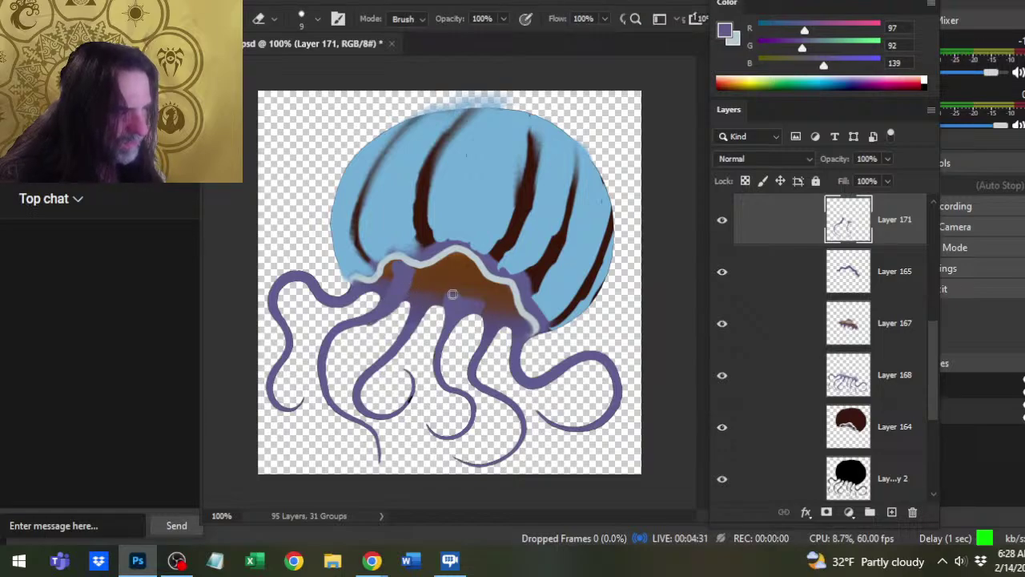
pyautogui.press('b')
pyautogui.press('e')
pyautogui.press('b')
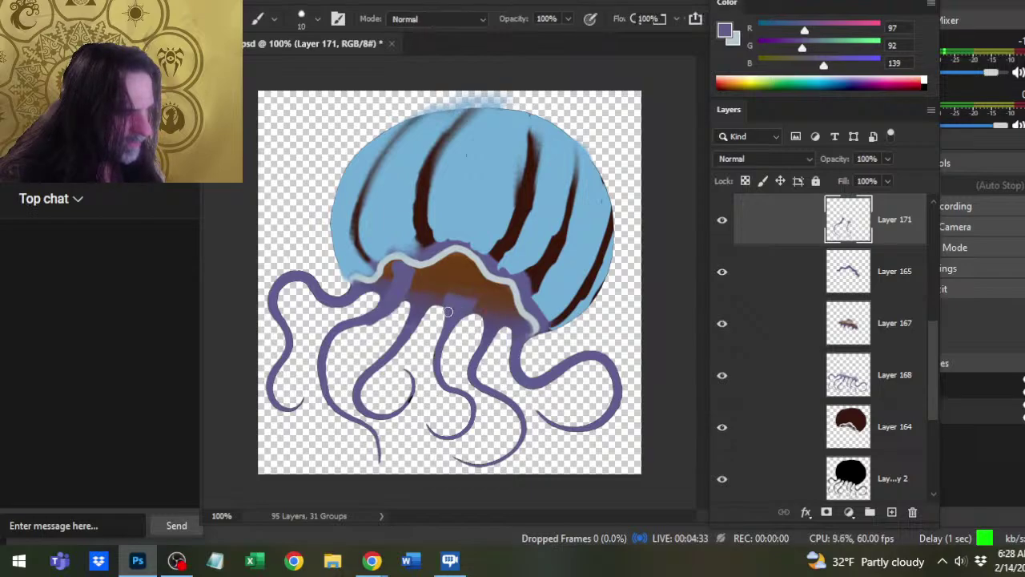
pyautogui.moveTo(463, 282)
pyautogui.mouseDown()
pyautogui.moveTo(430, 363)
pyautogui.moveTo(441, 393)
pyautogui.mouseUp()
pyautogui.moveTo(473, 286)
pyautogui.mouseDown()
pyautogui.moveTo(472, 265)
pyautogui.moveTo(474, 311)
pyautogui.moveTo(448, 303)
pyautogui.moveTo(431, 350)
pyautogui.mouseUp()
pyautogui.press('e')
pyautogui.press('b')
pyautogui.press('e')
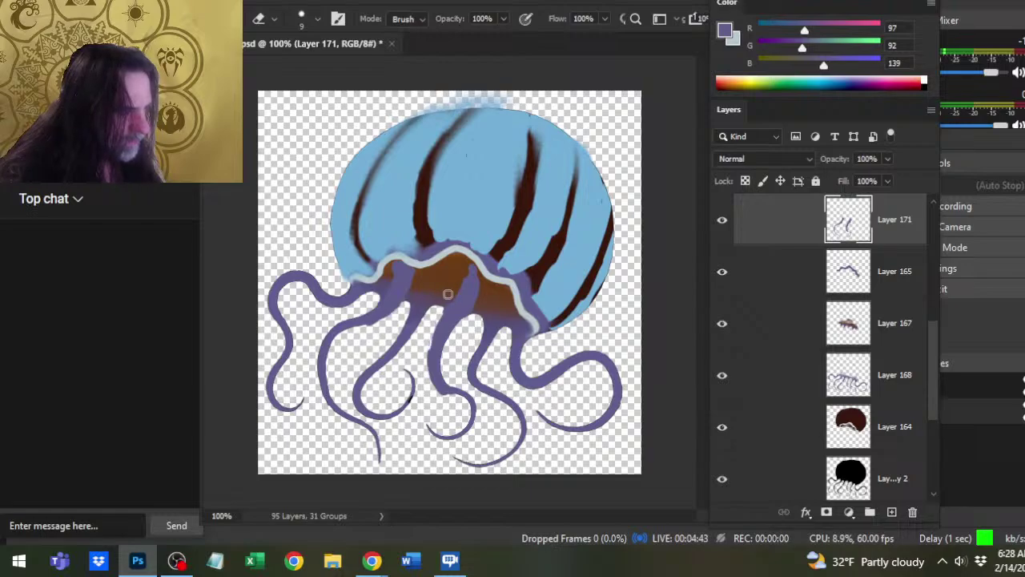
# Thicken the fourth tentacle's lower S-bend with a 10 px brush and trim its edges with a 9 px eraser.
pyautogui.press('b')
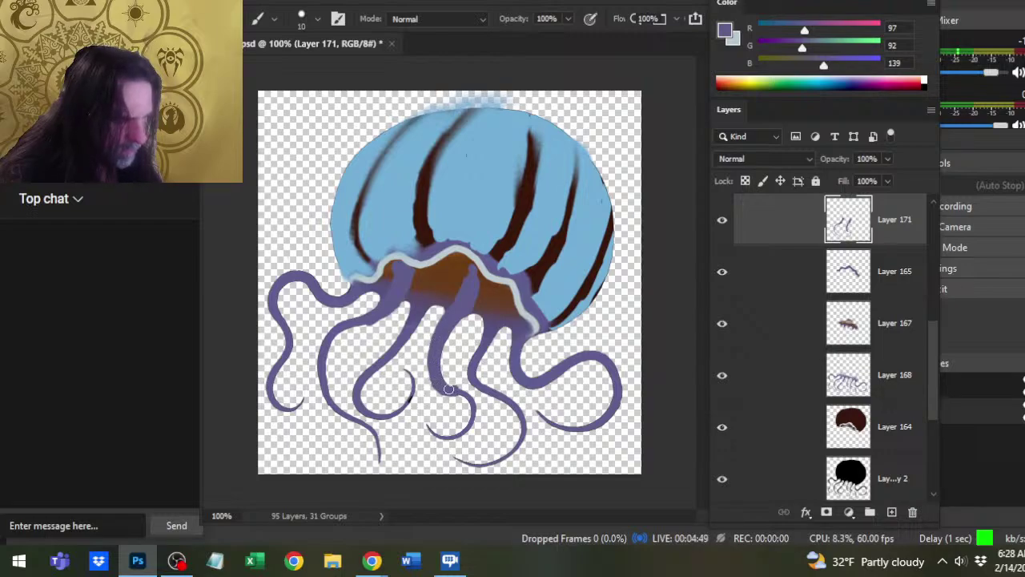
pyautogui.press('e')
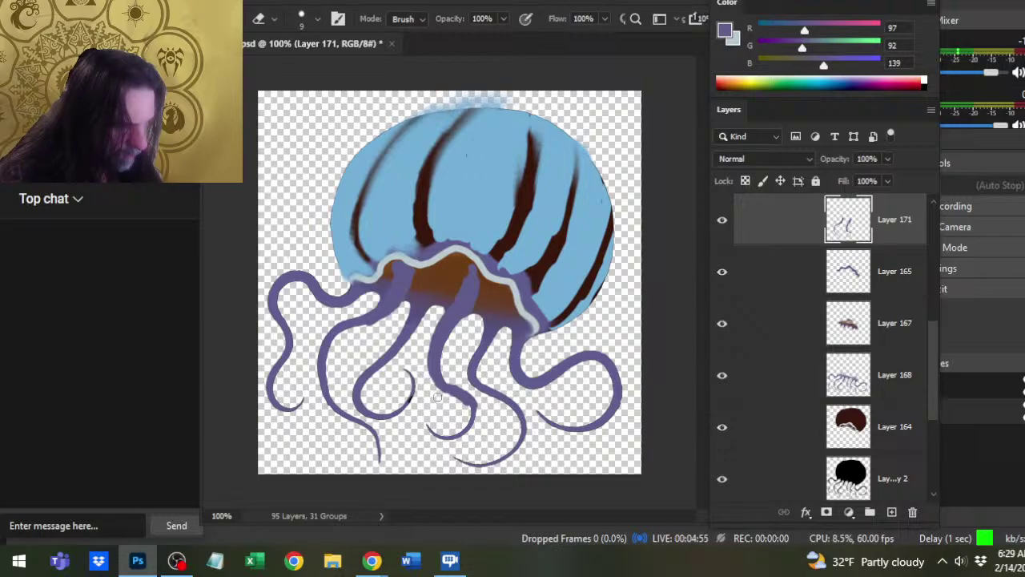
pyautogui.press('b')
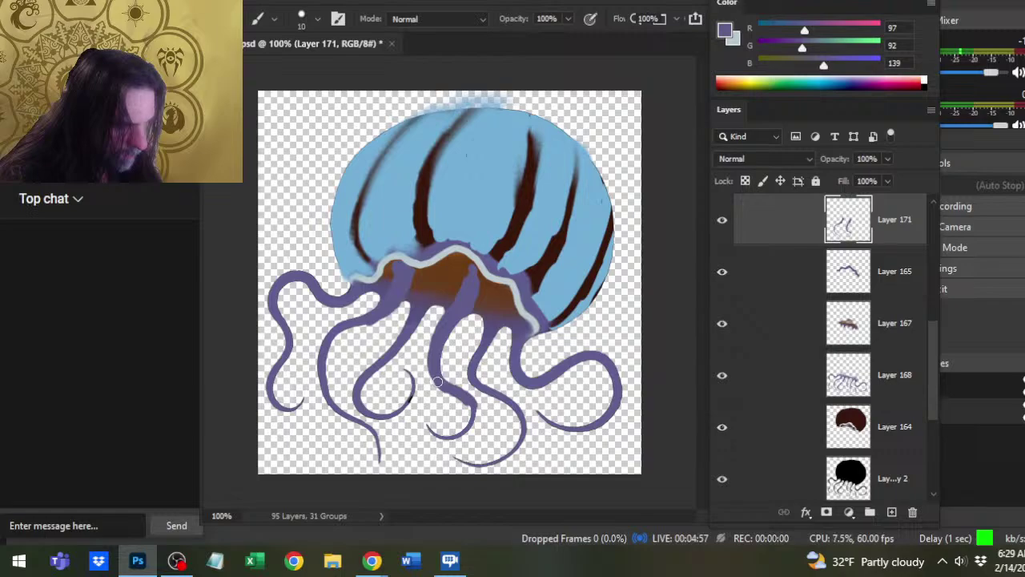
pyautogui.press('e')
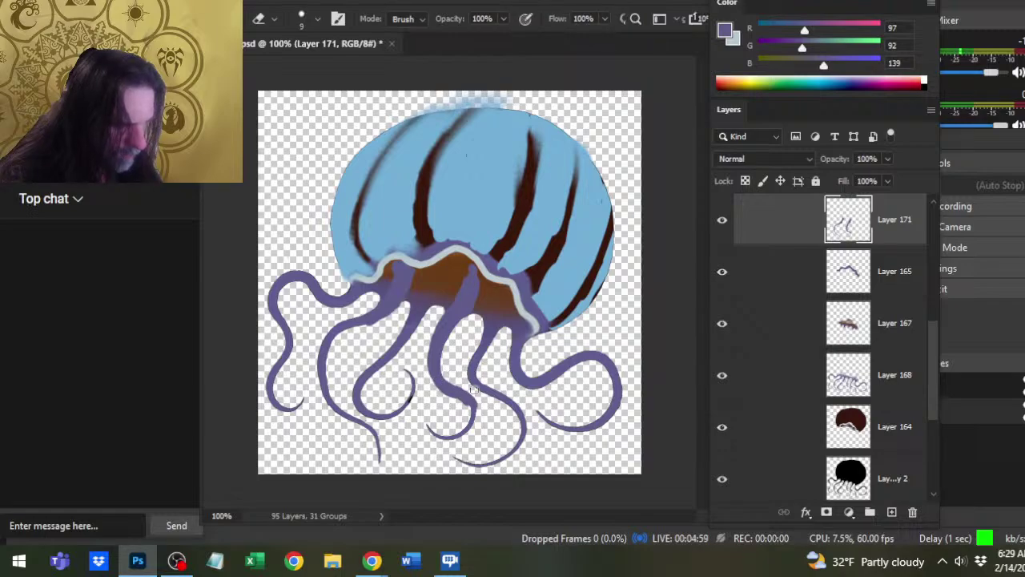
pyautogui.press('b')
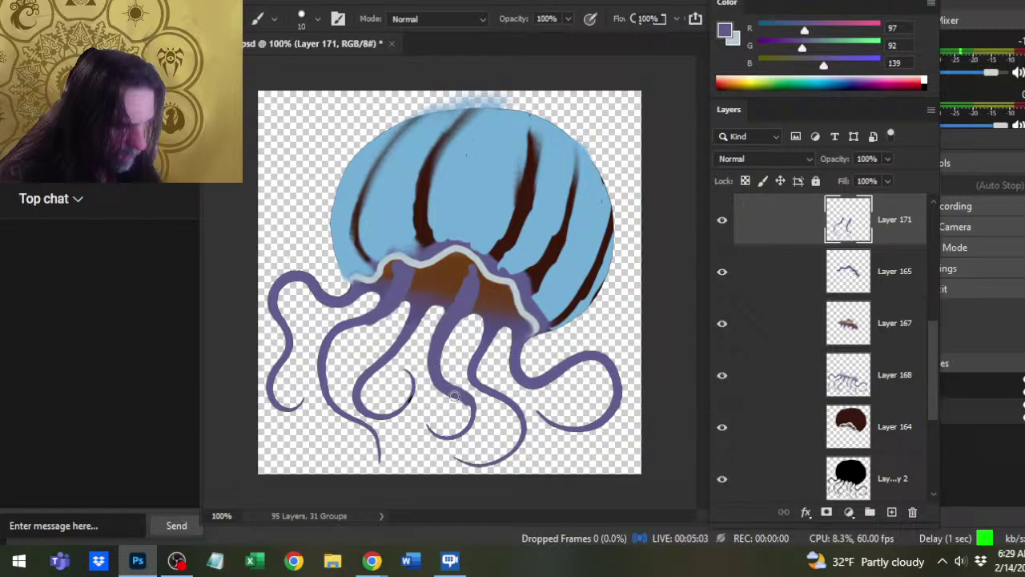
pyautogui.moveTo(454, 396); pyautogui.dragTo(467, 417)
pyautogui.press('e')
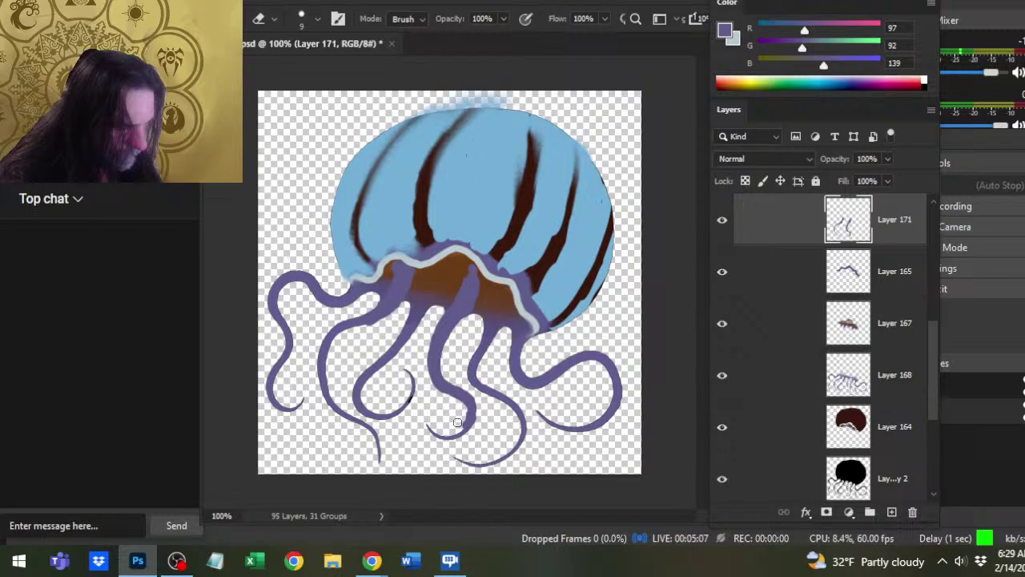
pyautogui.press('b')
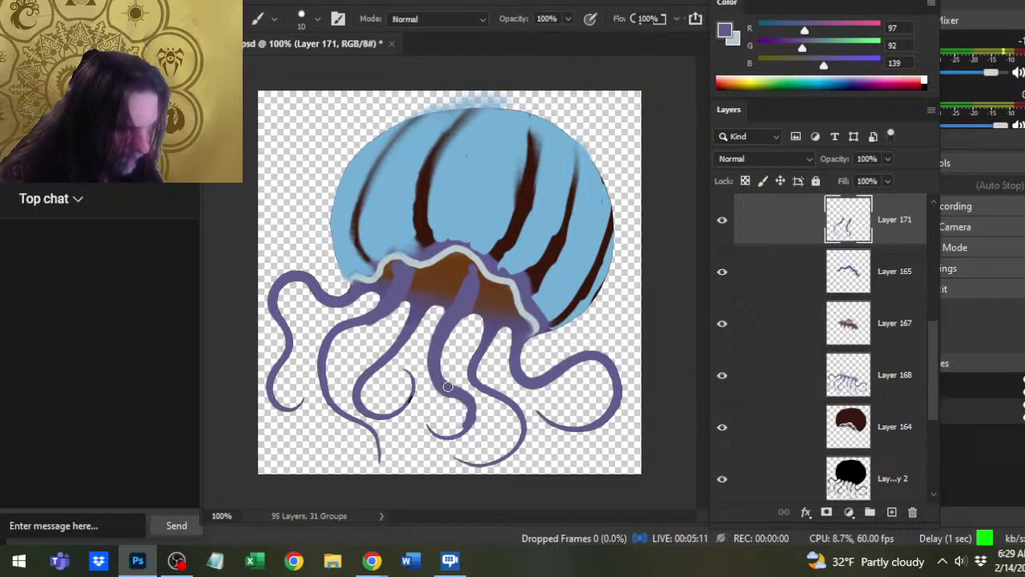
pyautogui.press('e')
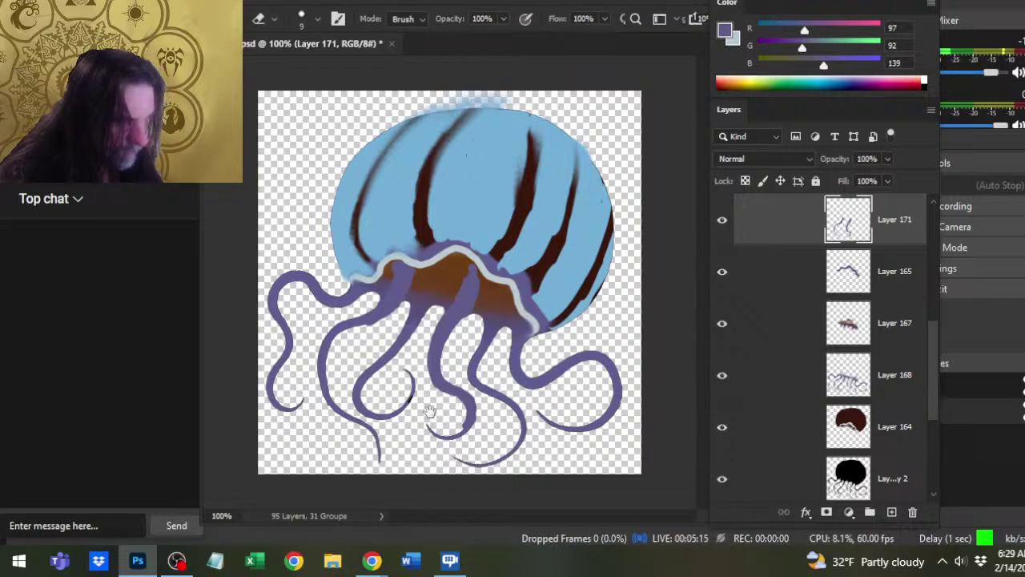
# Thicken the second tentacle down its length and extend its end into a hook sweeping left along the canvas bottom.
pyautogui.press('b')
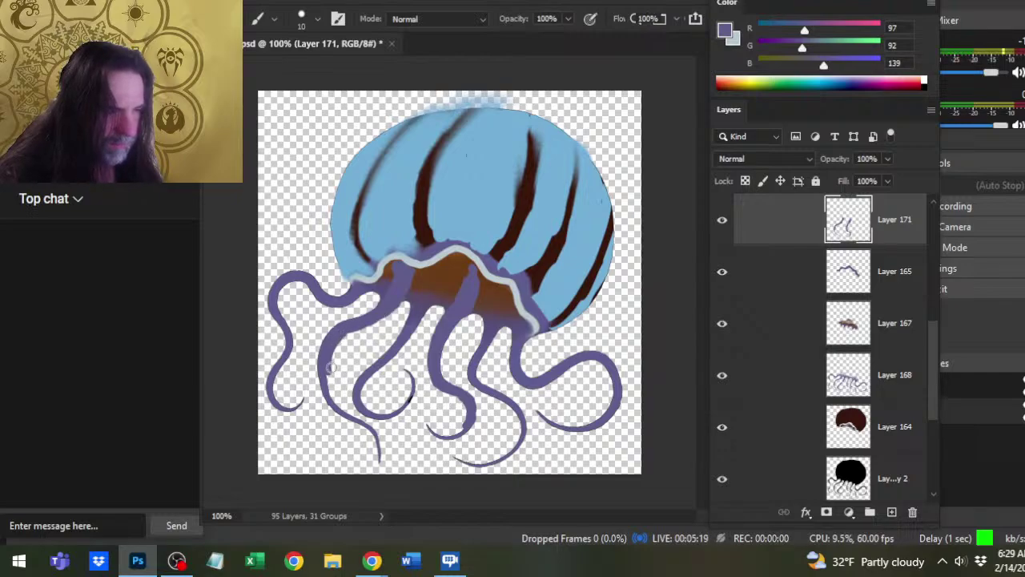
pyautogui.press('e')
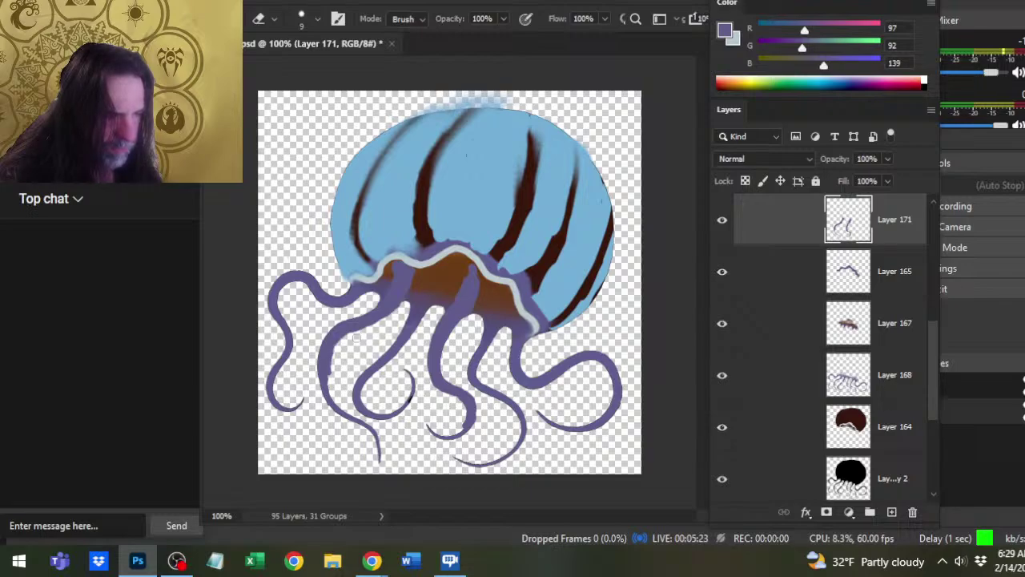
pyautogui.press('b')
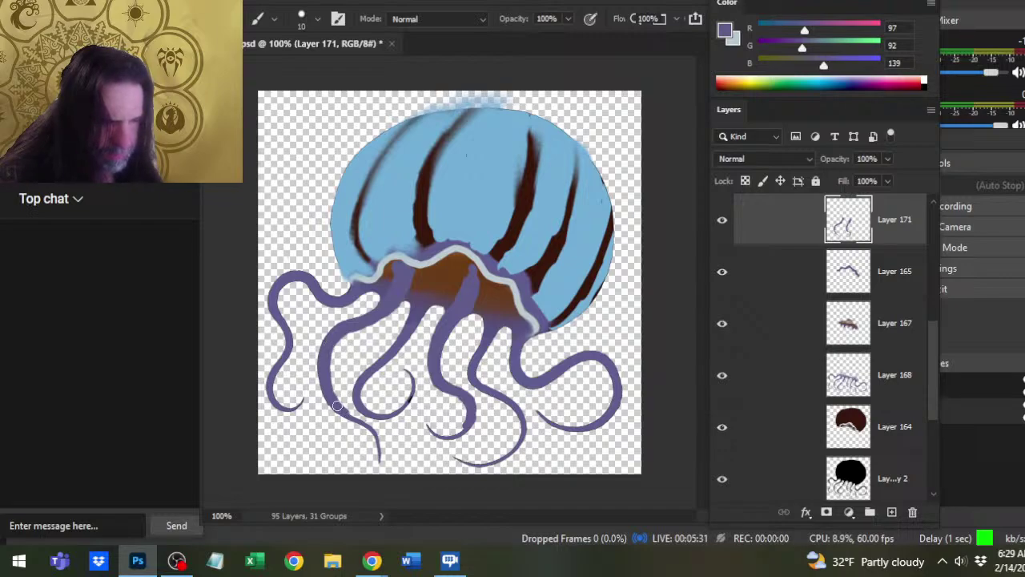
pyautogui.moveTo(336, 409)
pyautogui.mouseDown()
pyautogui.moveTo(373, 428)
pyautogui.moveTo(376, 445)
pyautogui.moveTo(344, 451)
pyautogui.moveTo(315, 431)
pyautogui.moveTo(365, 451)
pyautogui.moveTo(326, 441)
pyautogui.mouseUp()
pyautogui.press('e')
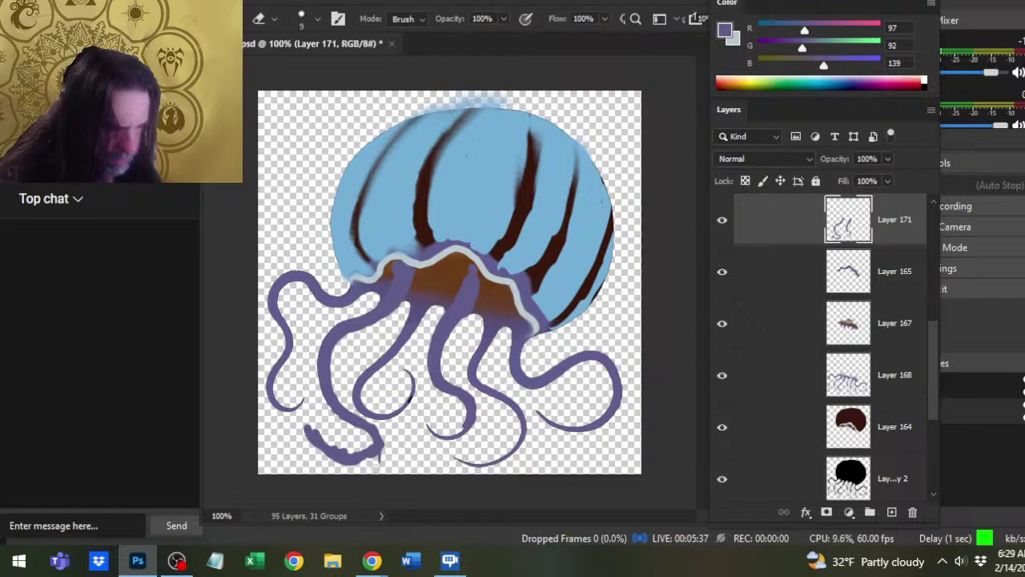
# Erase the old downward tip of the second tentacle and smooth and taper the new hook's edges with alternating brush and eraser strokes.
pyautogui.press('b')
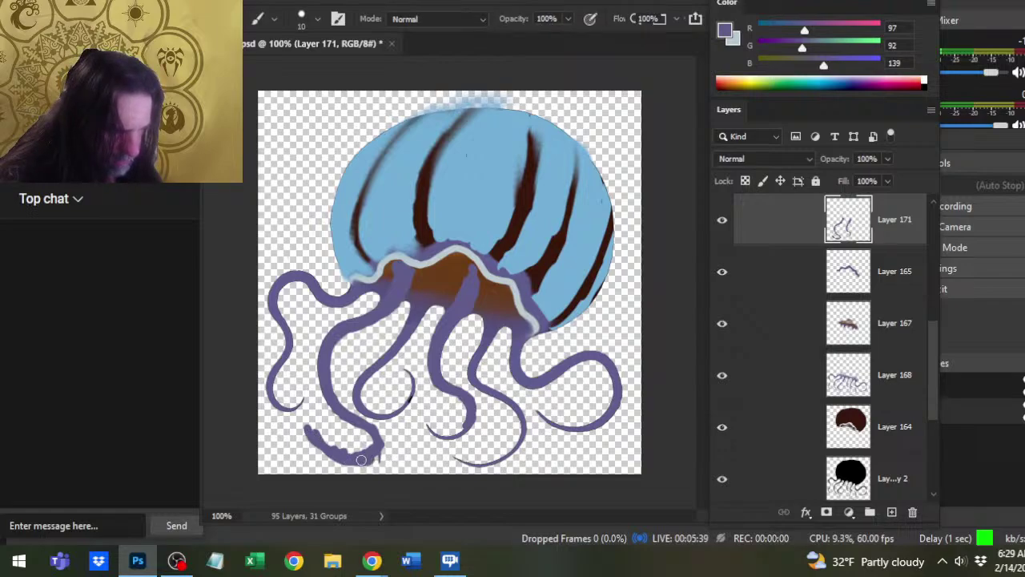
pyautogui.press('e')
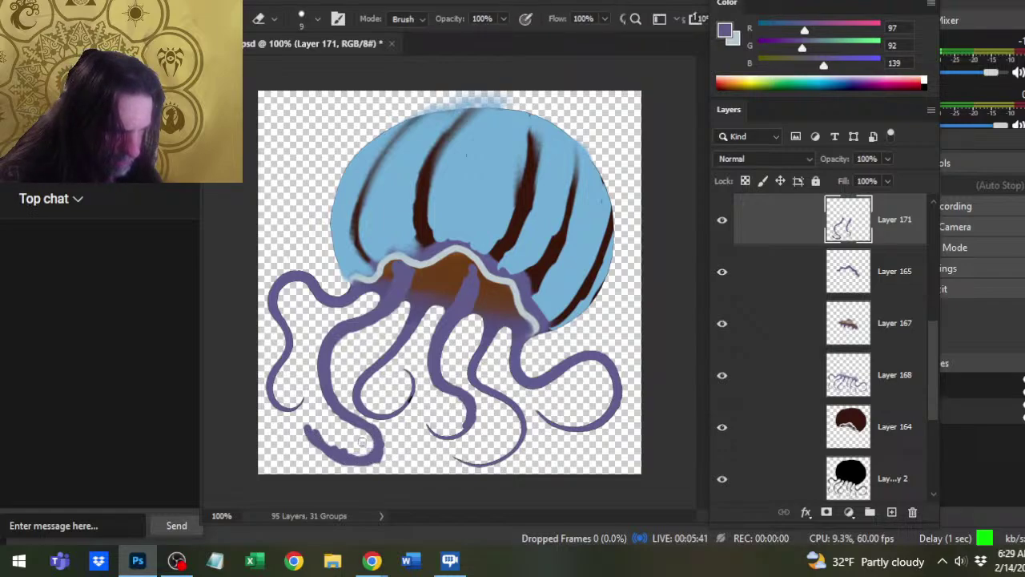
pyautogui.moveTo(362, 441); pyautogui.dragTo(388, 457)
pyautogui.press('b')
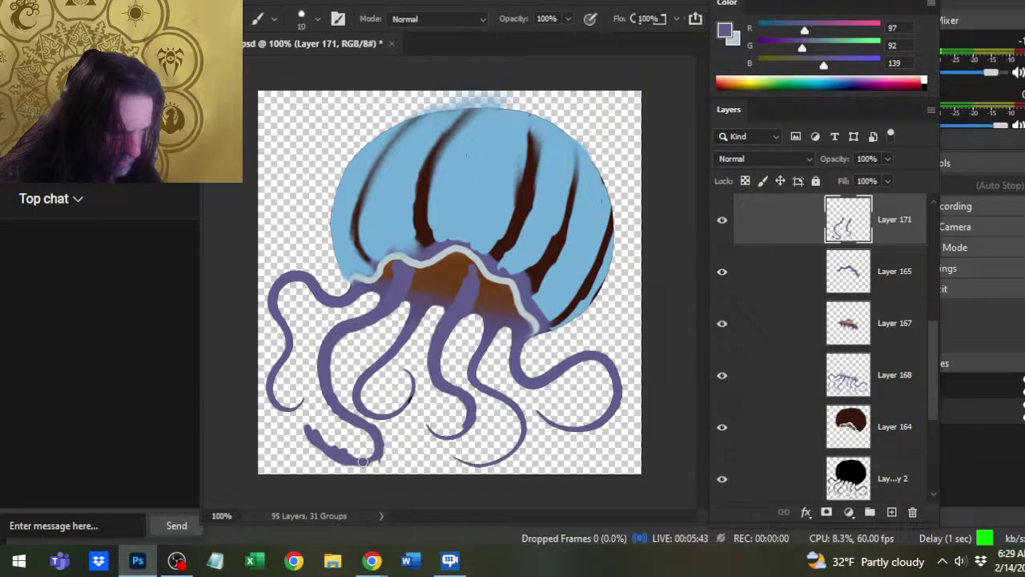
pyautogui.press('e')
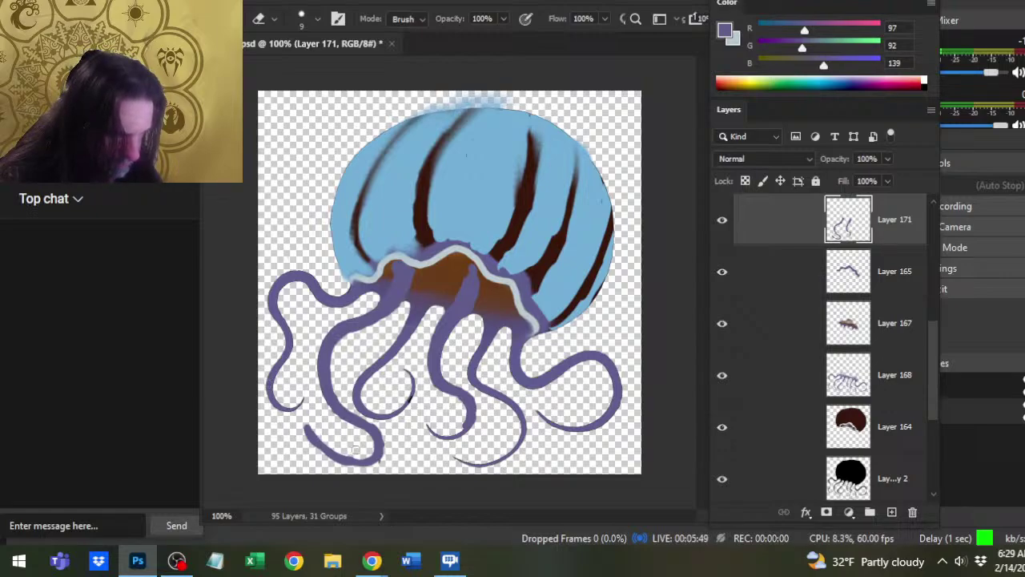
pyautogui.press('b')
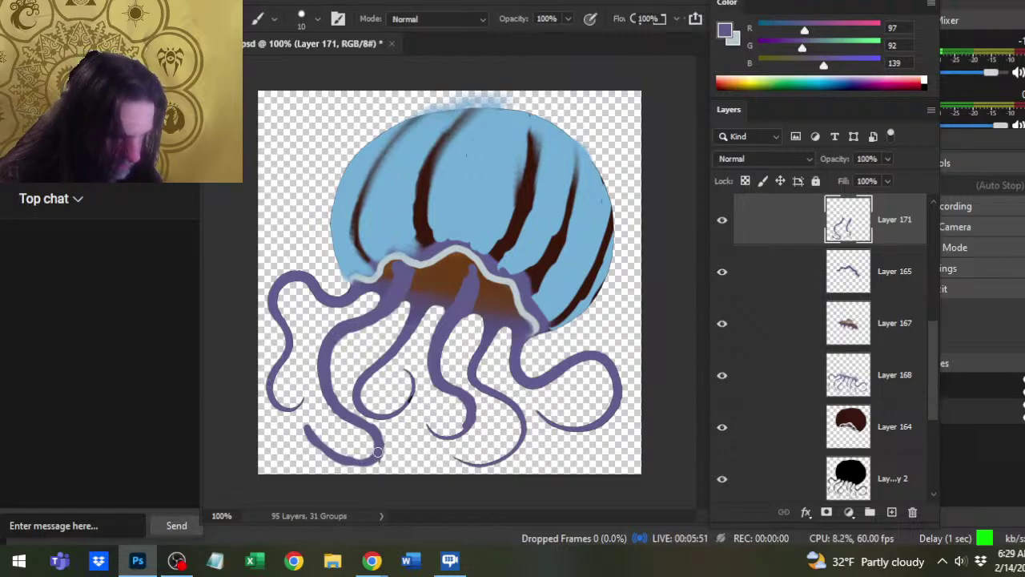
pyautogui.press('e')
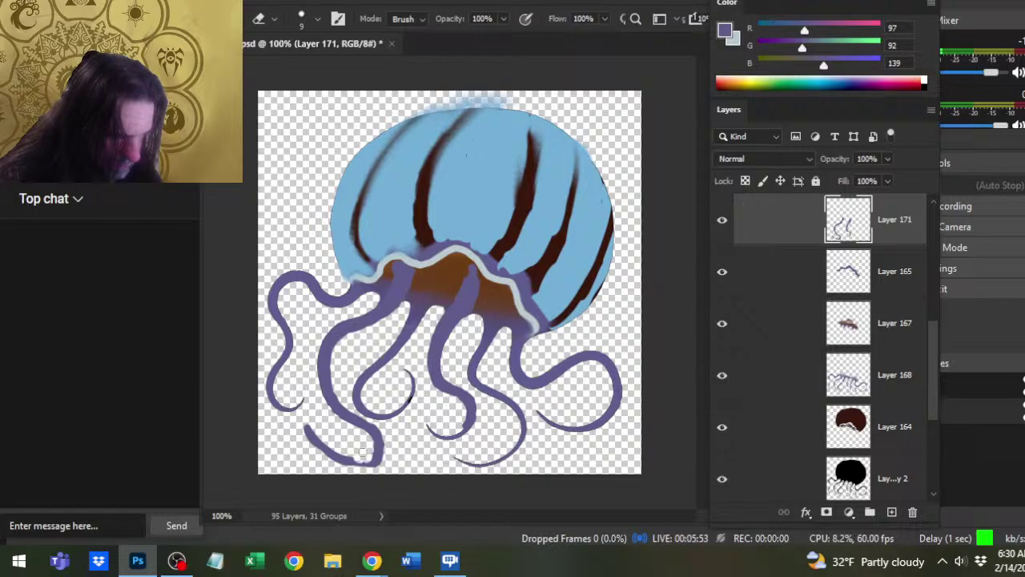
pyautogui.press('b')
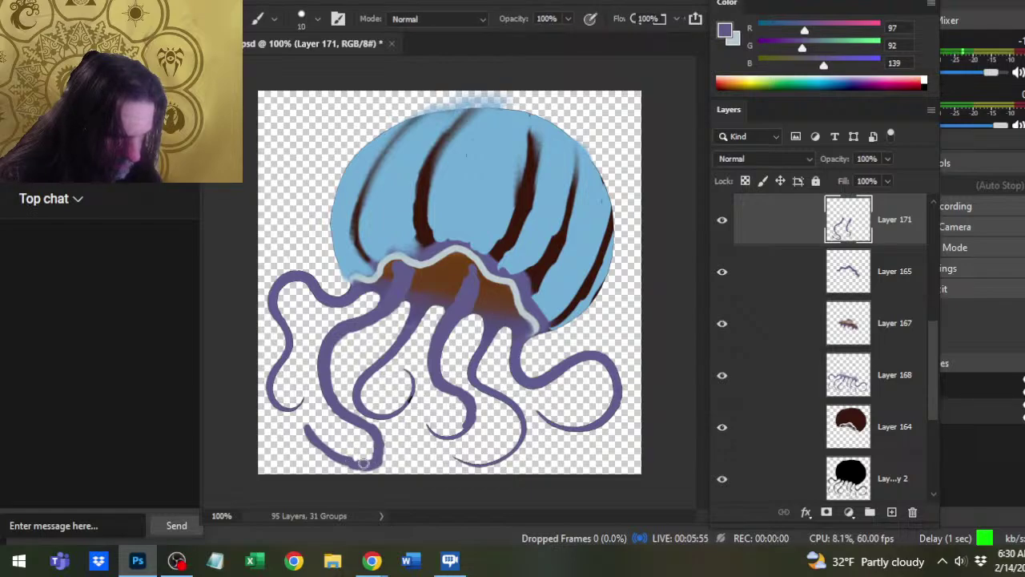
# Erase the second tentacle's long straight tip and repaint it as a shorter curl turning upward, cleaning its inner edge.
pyautogui.press('e')
pyautogui.moveTo(303, 426)
pyautogui.mouseDown()
pyautogui.moveTo(314, 446)
pyautogui.moveTo(299, 430)
pyautogui.moveTo(356, 463)
pyautogui.moveTo(349, 443)
pyautogui.moveTo(337, 460)
pyautogui.moveTo(361, 470)
pyautogui.mouseUp()
pyautogui.press('b')
pyautogui.press('e')
pyautogui.press('b')
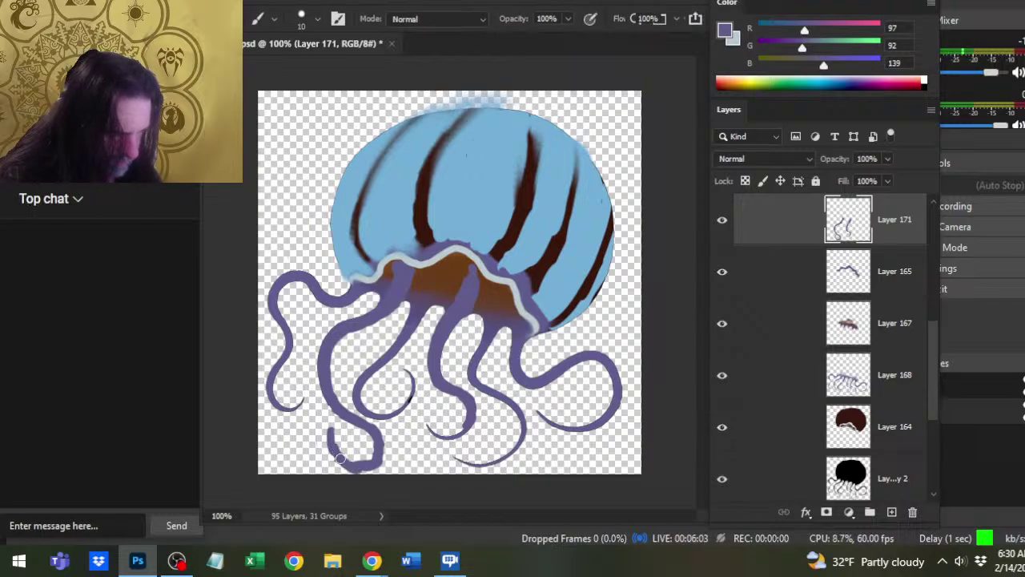
pyautogui.press('e')
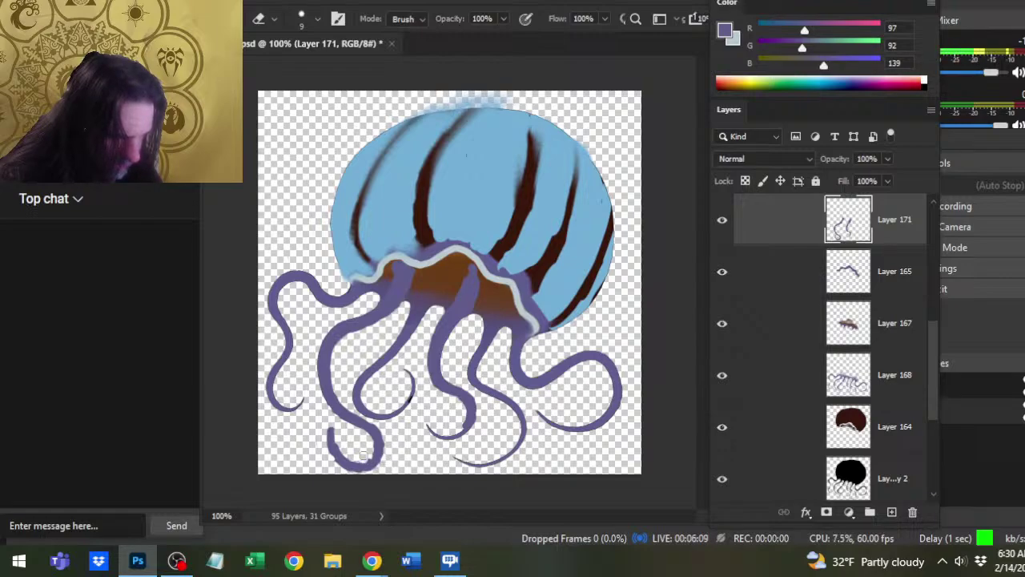
pyautogui.press('b')
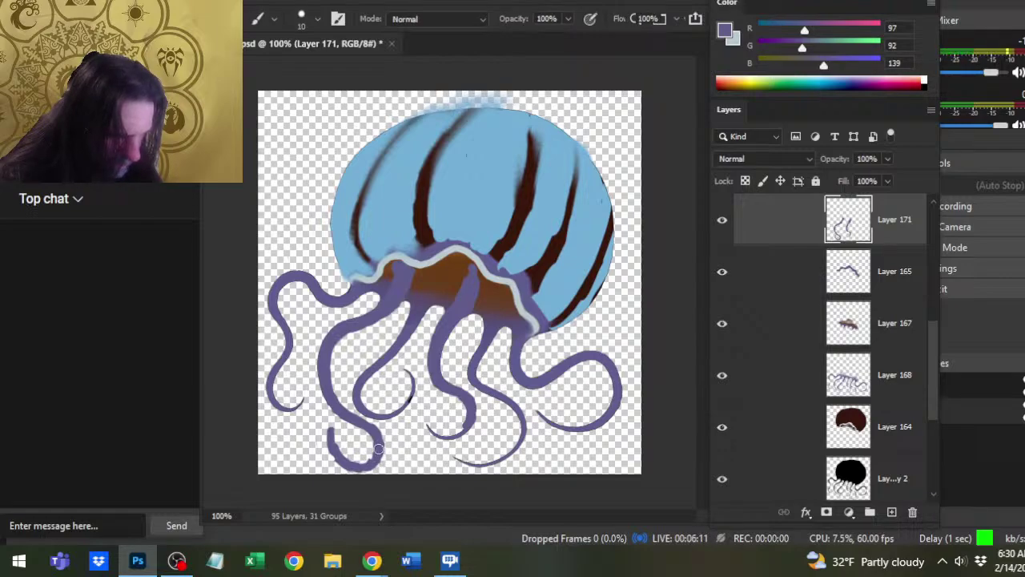
pyautogui.press('e')
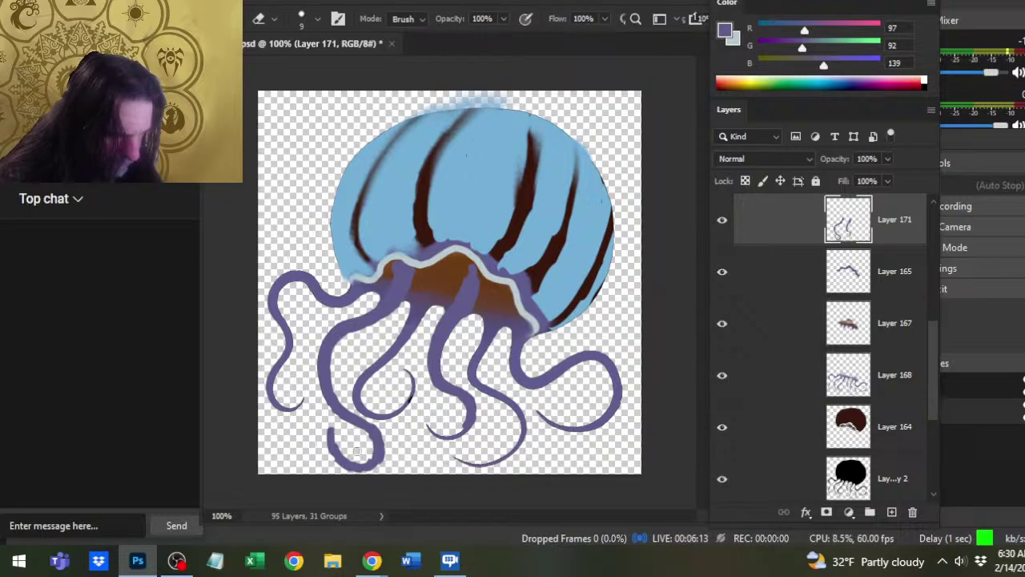
# Lasso the second tentacle's curled tip, move it slightly up and right away from the canvas edge, and deselect.
pyautogui.press('l')
pyautogui.moveTo(339, 424)
pyautogui.mouseDown()
pyautogui.moveTo(370, 471)
pyautogui.moveTo(360, 435)
pyautogui.moveTo(368, 474)
pyautogui.mouseUp()
pyautogui.press('v')
pyautogui.press('l')
pyautogui.hotkey('ctrl', 'd')
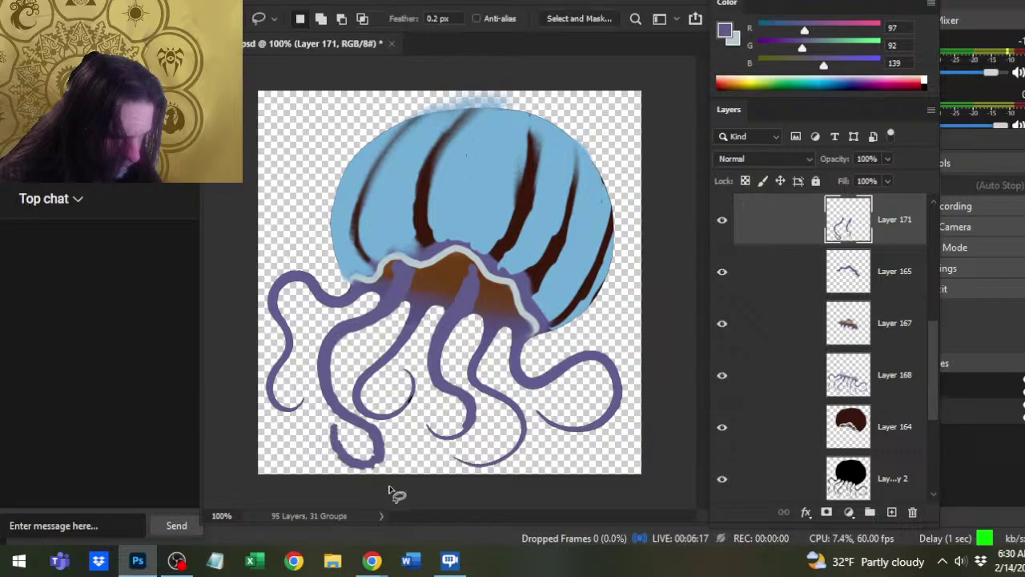
# Repair the second tentacle's moved curl by painting over the join and erasing its rough outer edge.
pyautogui.press('b')
pyautogui.press('e')
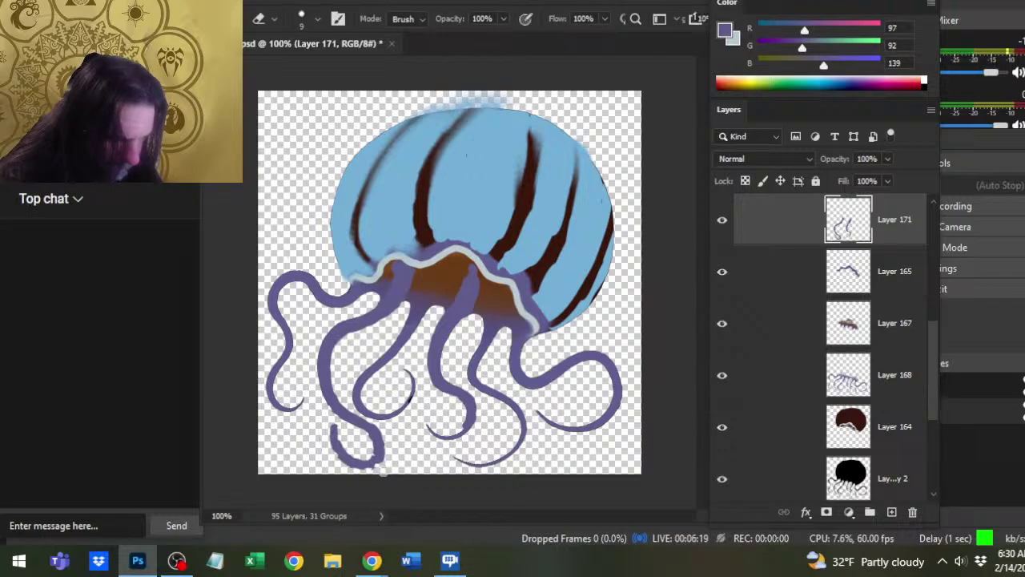
pyautogui.press('b')
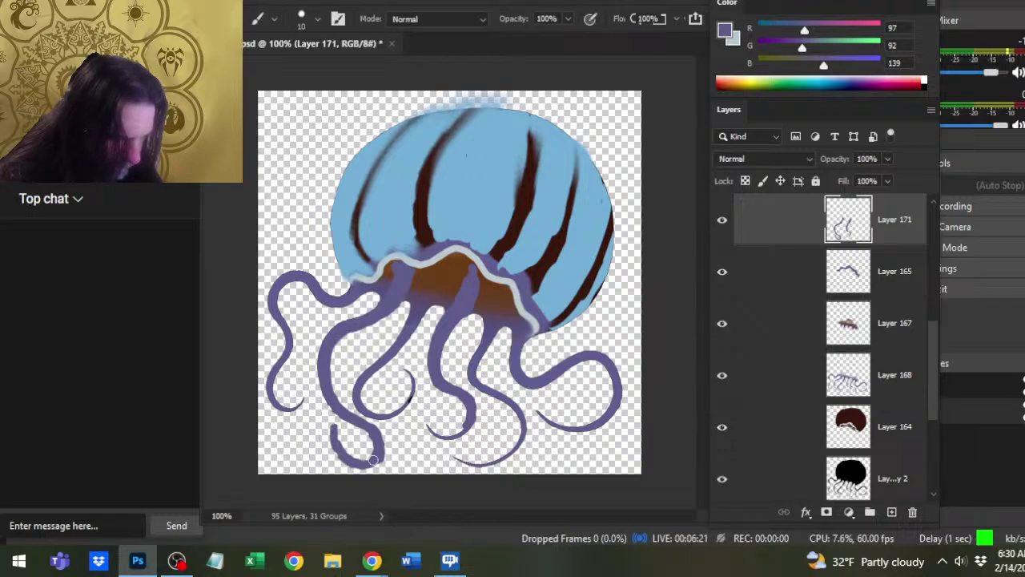
pyautogui.press('e')
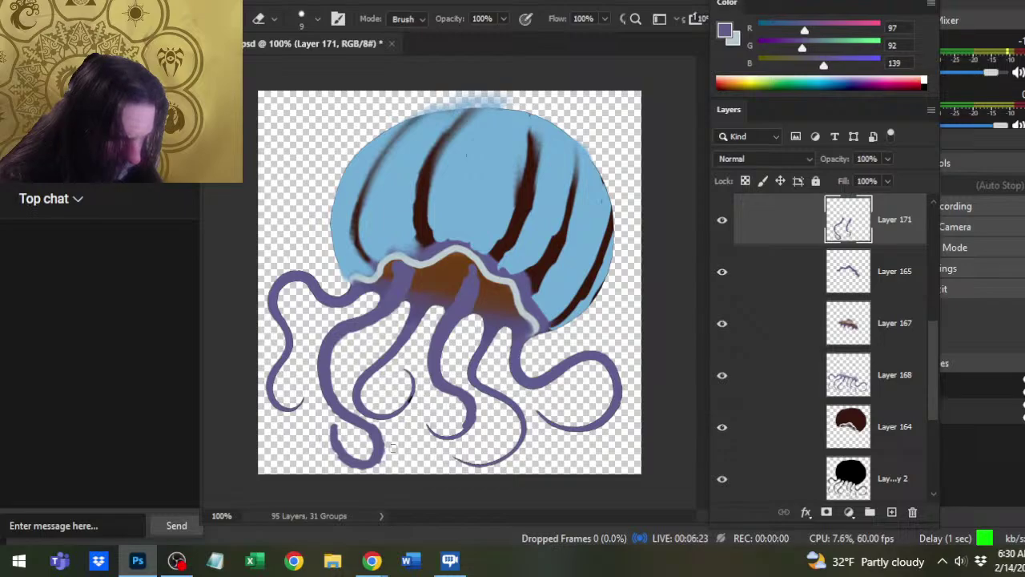
# Paint over the inner join of the second tentacle's curl and erase the roughness along its outer edge.
pyautogui.press('b')
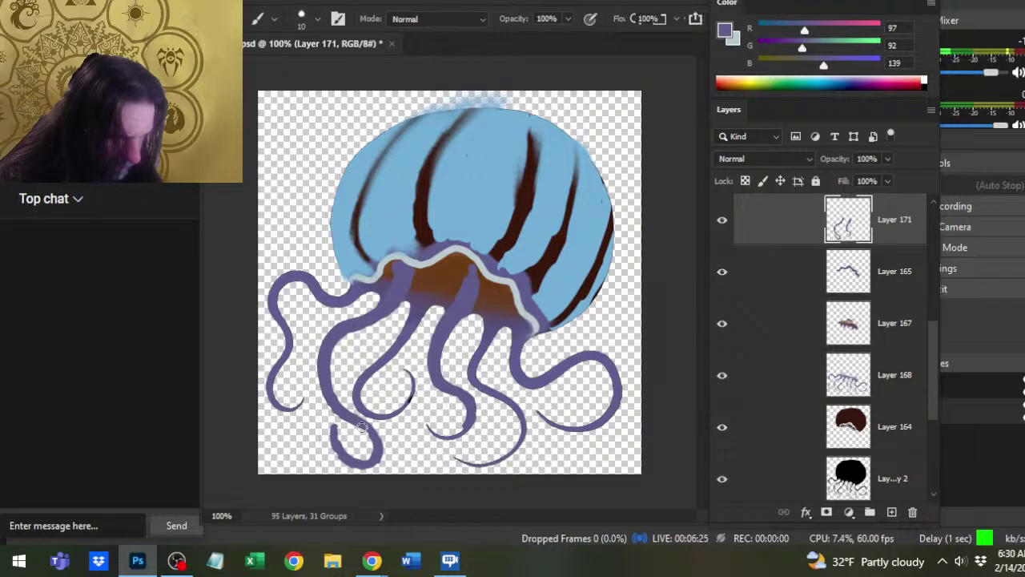
pyautogui.moveTo(365, 430); pyautogui.dragTo(377, 450)
pyautogui.press('e')
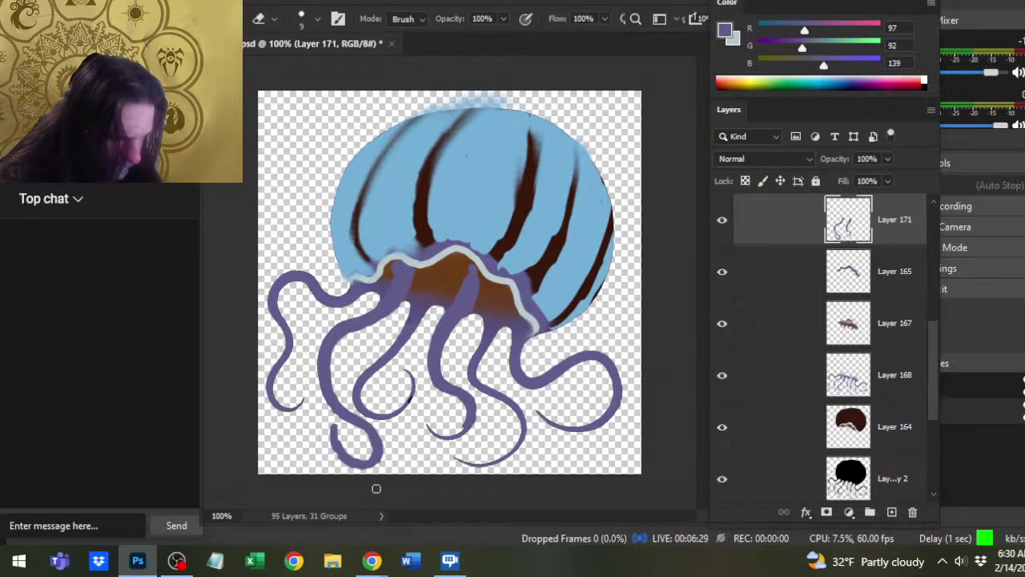
pyautogui.press('b')
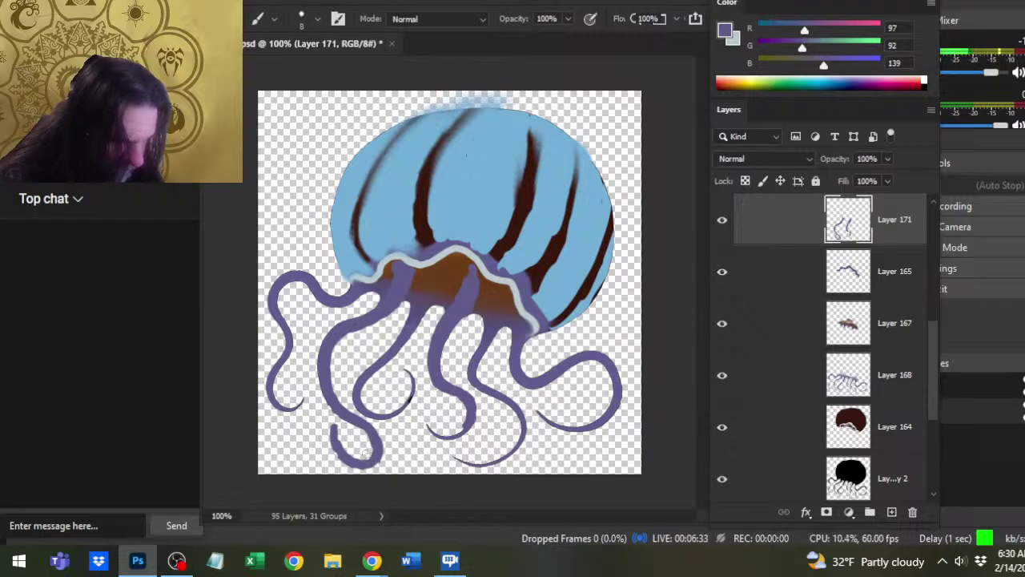
# Taper the tip of the second tentacle's curl to a finer point and round out the curl's lower edge with brush and eraser.
pyautogui.press('e')
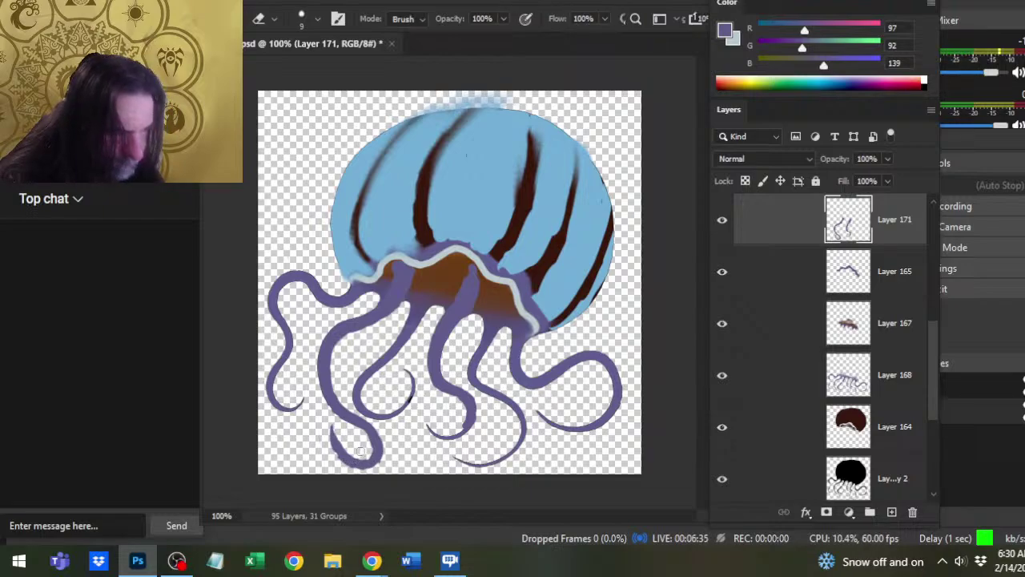
pyautogui.press('b')
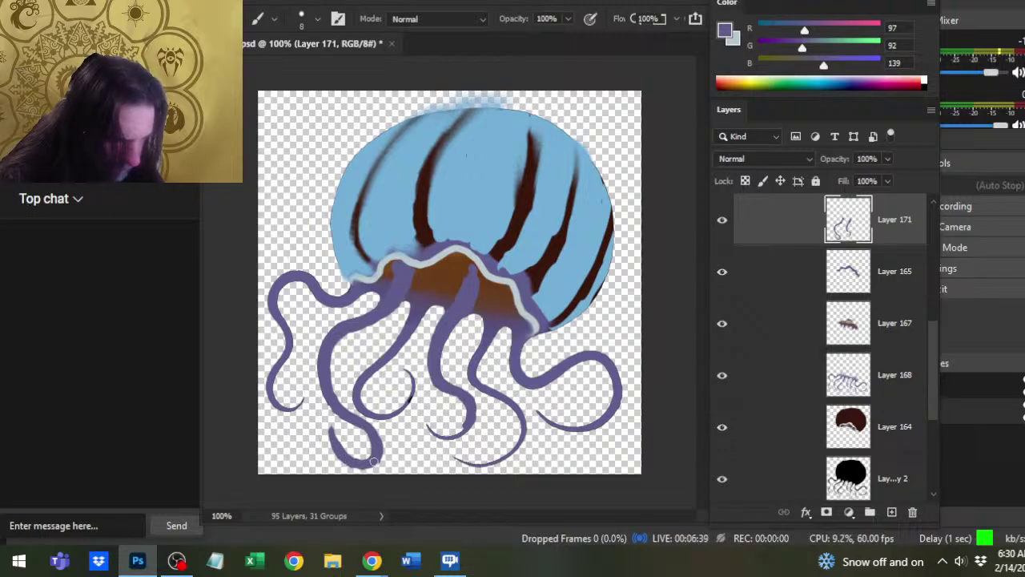
pyautogui.press('e')
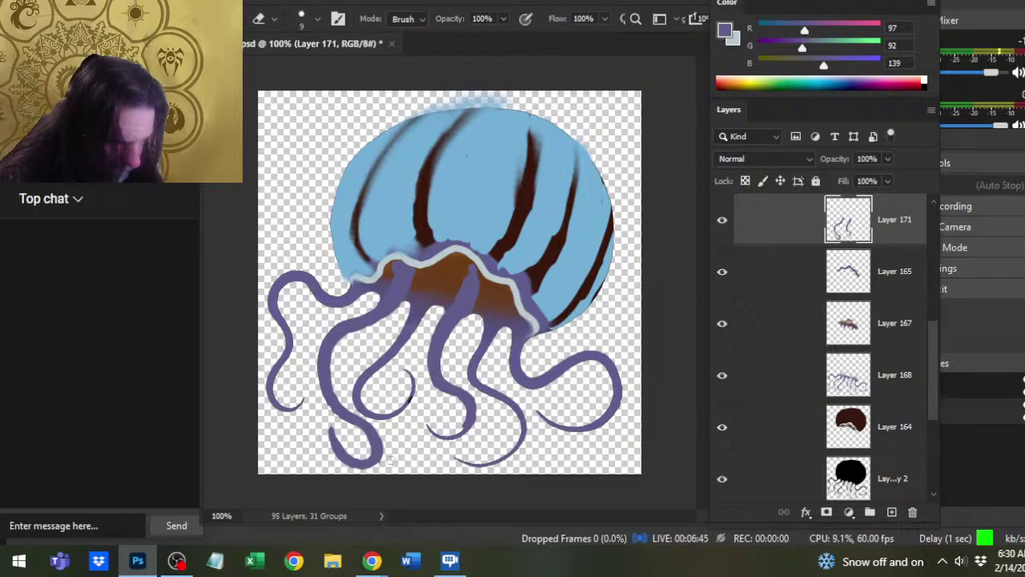
pyautogui.press('b')
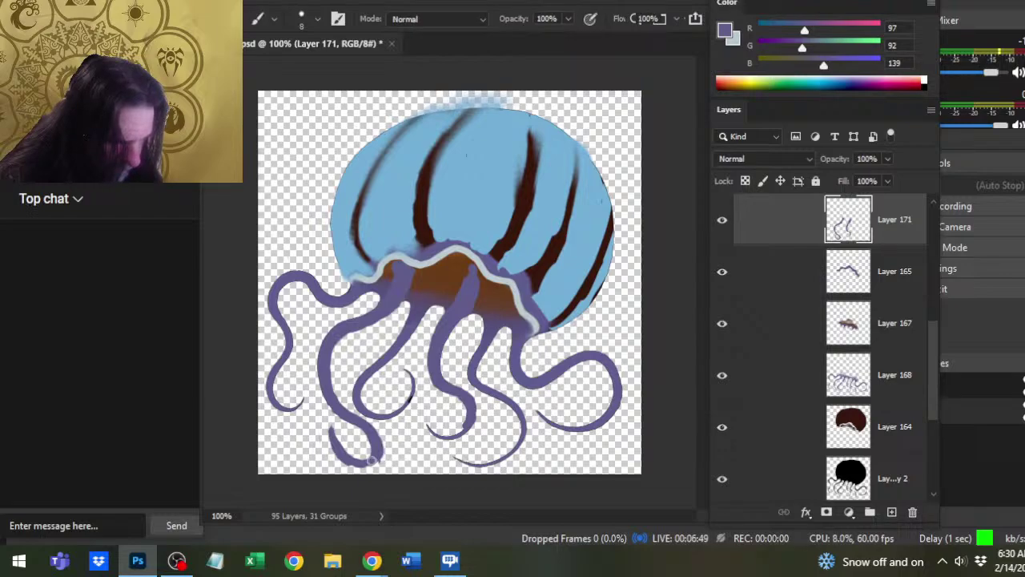
pyautogui.moveTo(349, 461); pyautogui.dragTo(370, 460)
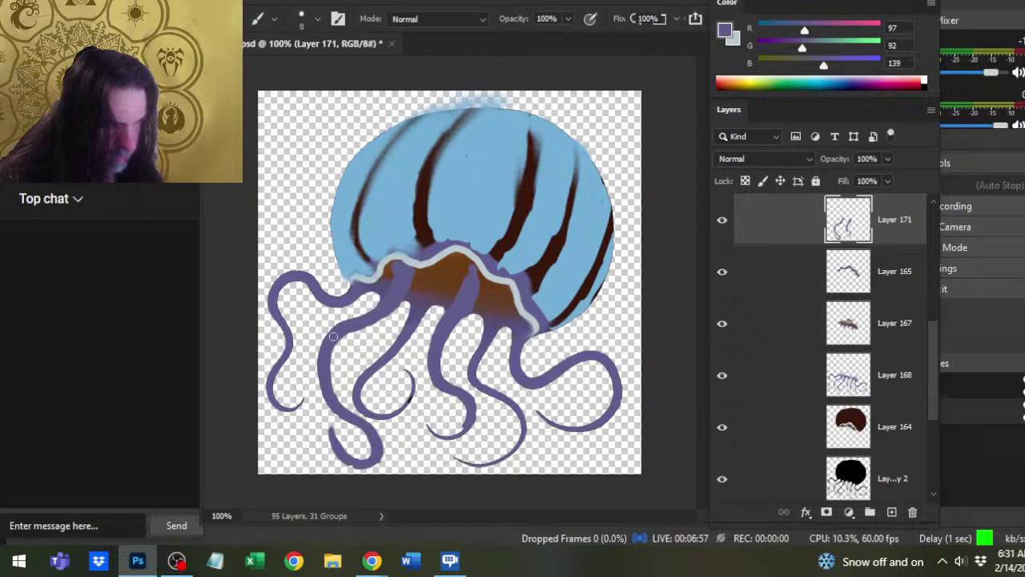
# Smooth the edges of the second tentacle's upper bend with alternating eraser and brush strokes.
pyautogui.press('e')
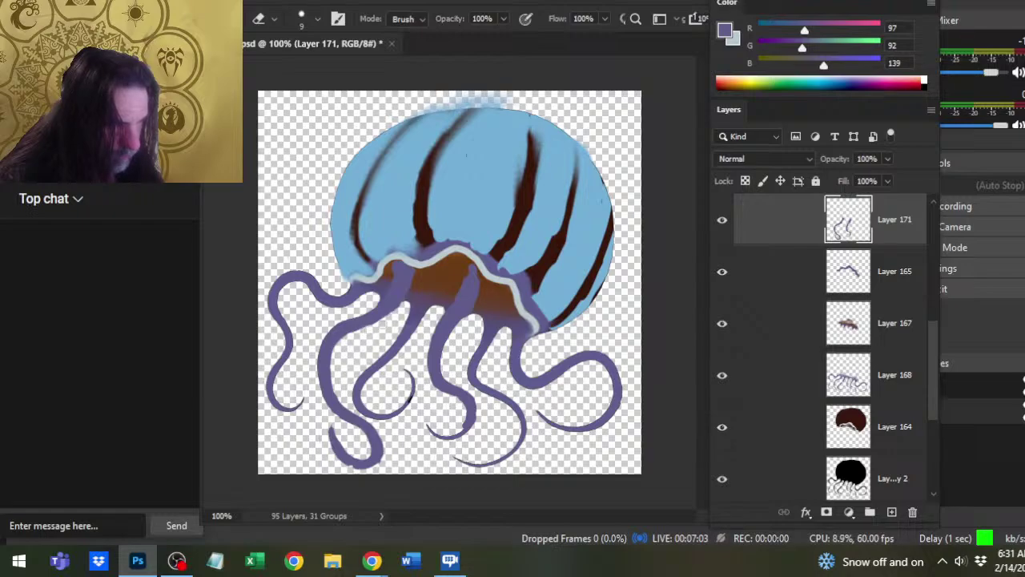
pyautogui.press('b')
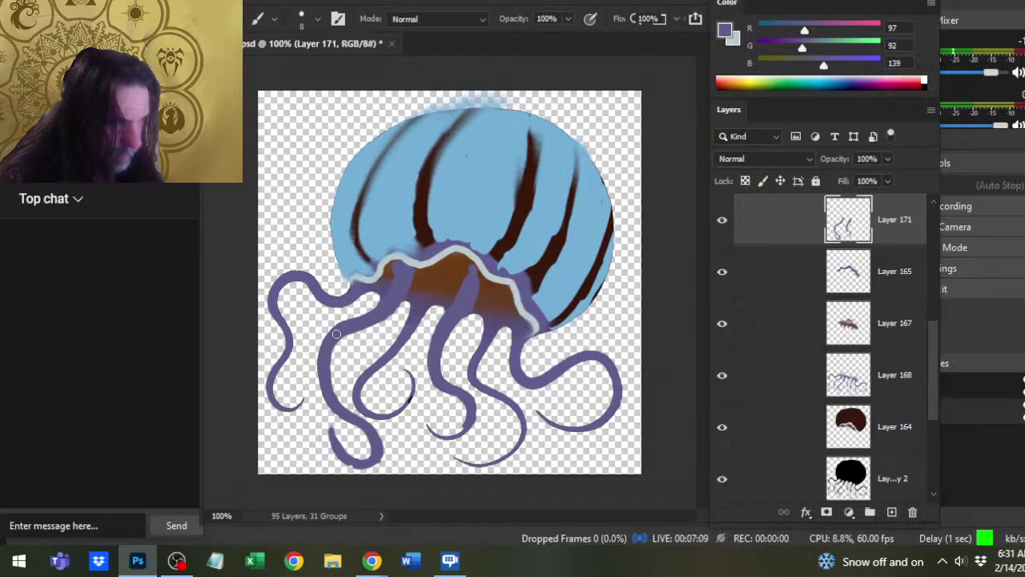
pyautogui.press('e')
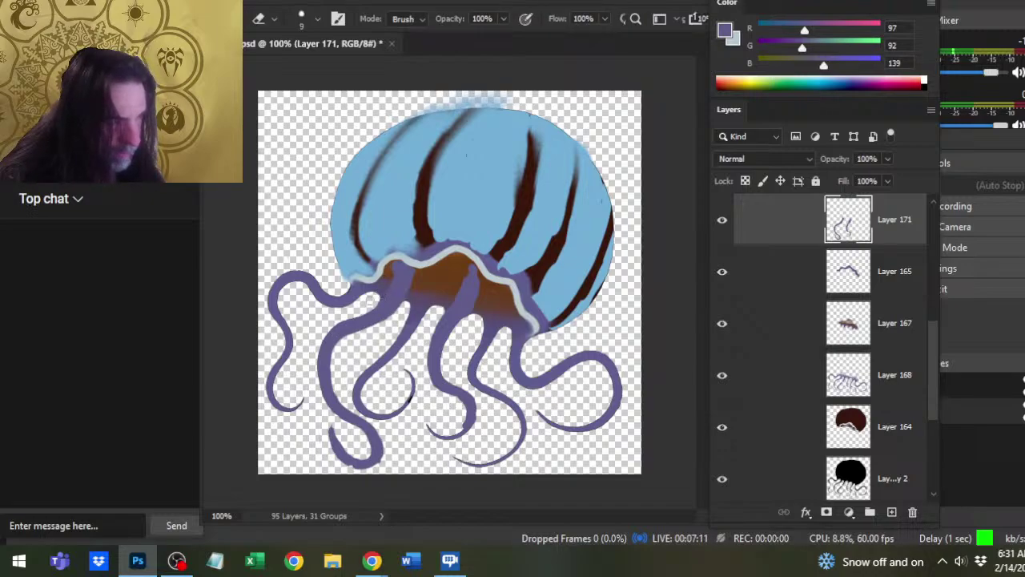
# Reshape the second tentacle's base over the brown underside and soften its edge with the Smudge tool.
pyautogui.press('b')
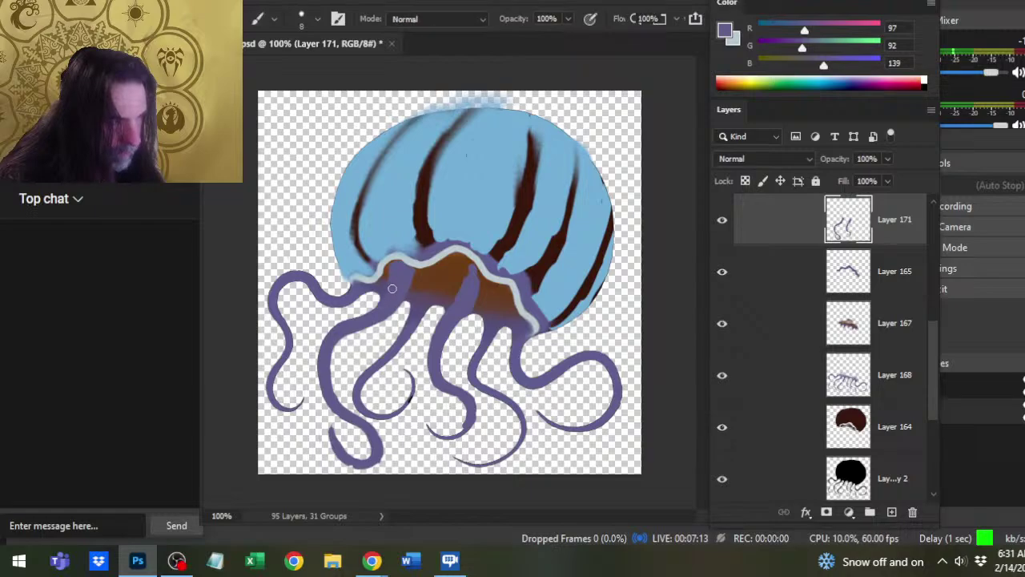
pyautogui.press('e')
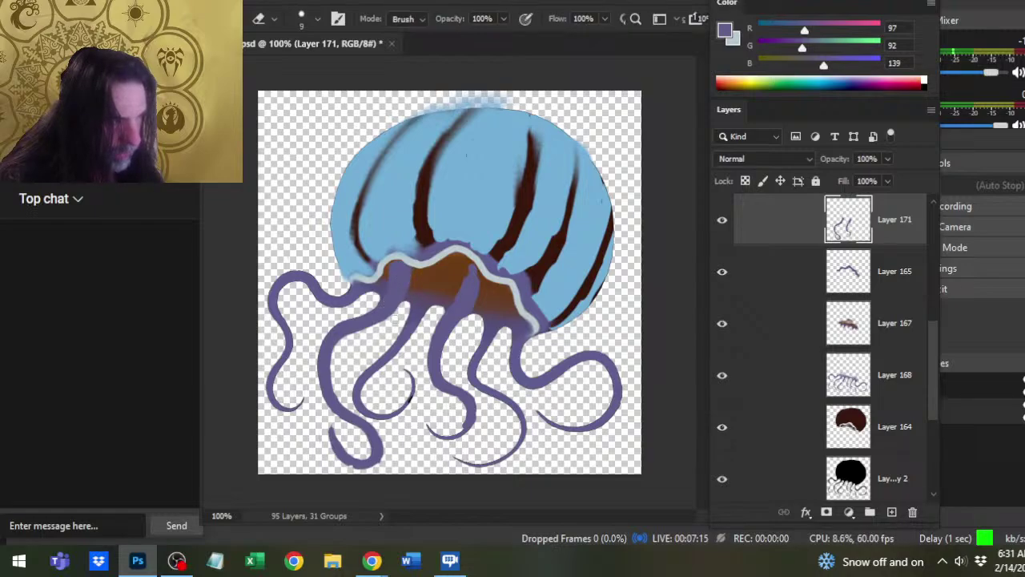
pyautogui.press('b')
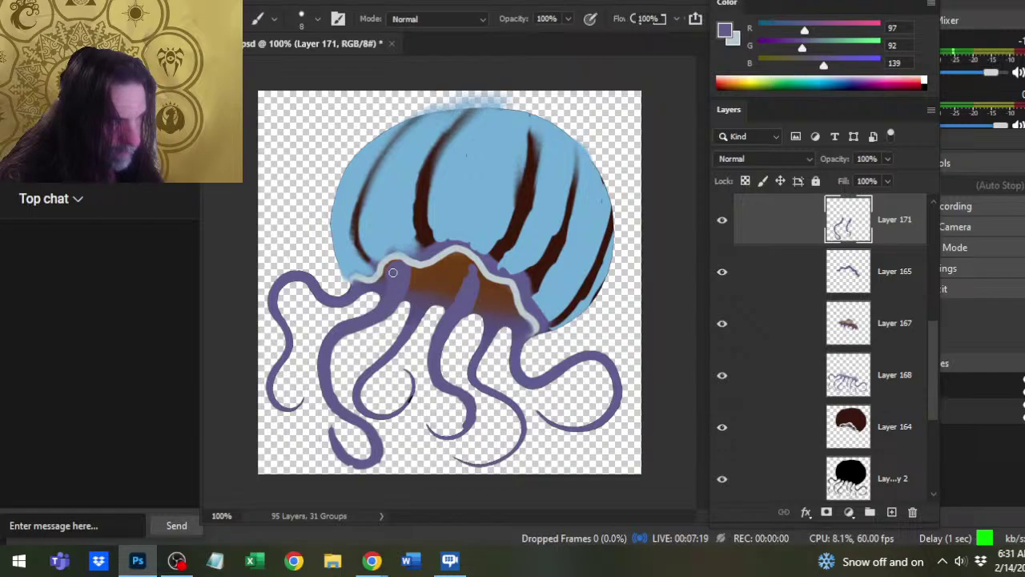
pyautogui.press('r')
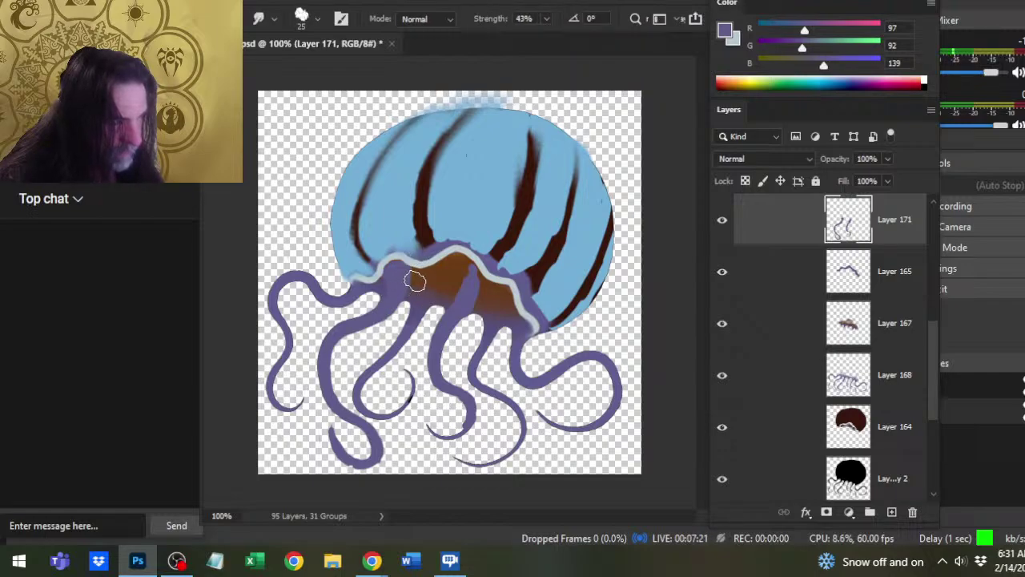
# Refine the second tentacle's lower curl with a size 6 brush and erase its end into a thinner tip.
pyautogui.press('b')
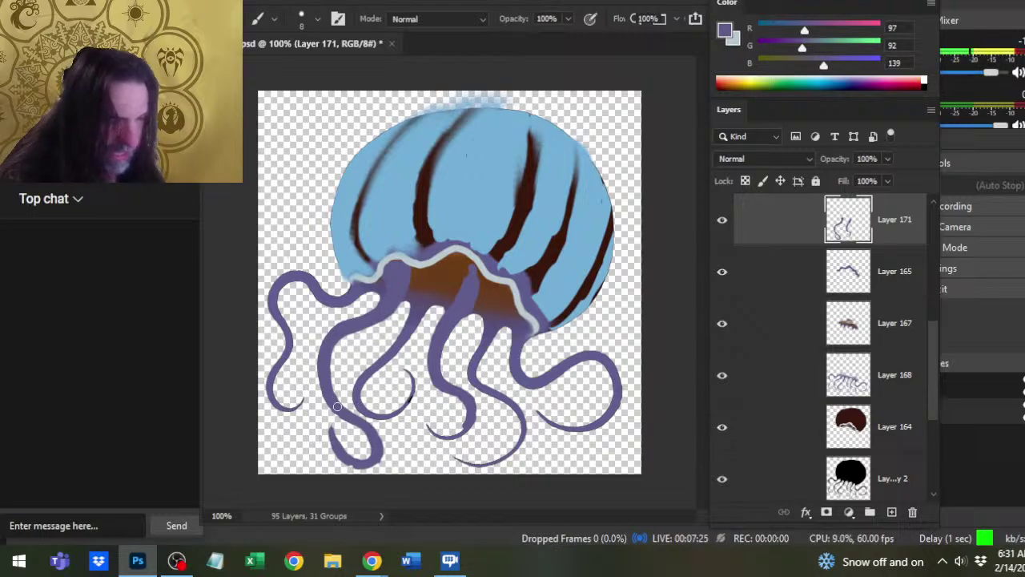
pyautogui.press('[')
pyautogui.press('[')
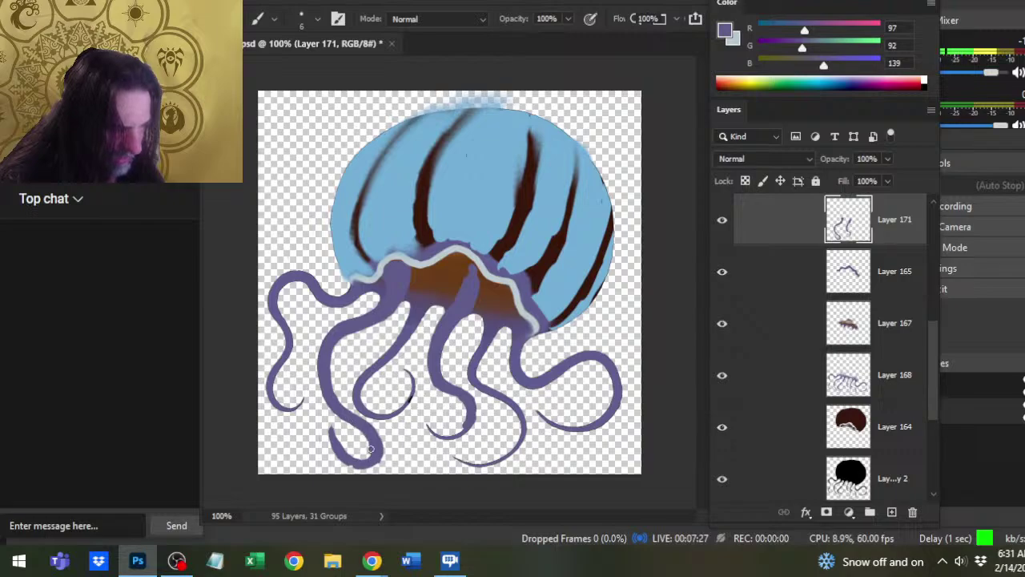
pyautogui.press('e')
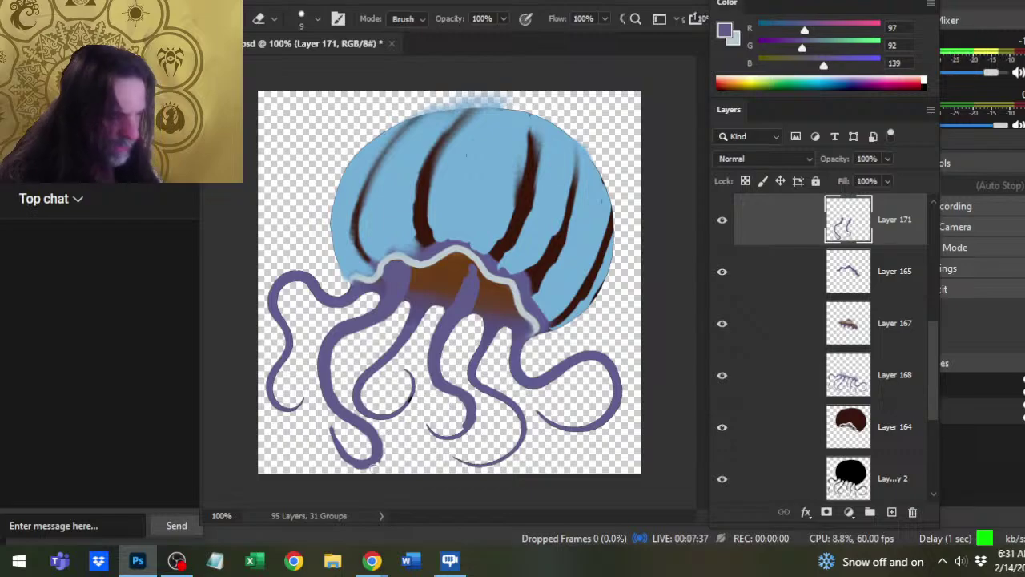
# Lasso the second tentacle's lower curl, move it slightly down and right, and deselect.
pyautogui.press('l')
pyautogui.moveTo(394, 435)
pyautogui.mouseDown()
pyautogui.moveTo(370, 407)
pyautogui.moveTo(347, 404)
pyautogui.moveTo(377, 473)
pyautogui.moveTo(391, 465)
pyautogui.mouseUp()
pyautogui.press('v')
pyautogui.hotkey('ctrl', 'd')
# Repair the join above the second tentacle's moved curl by painting the gap and erasing uneven edges.
pyautogui.press('b')
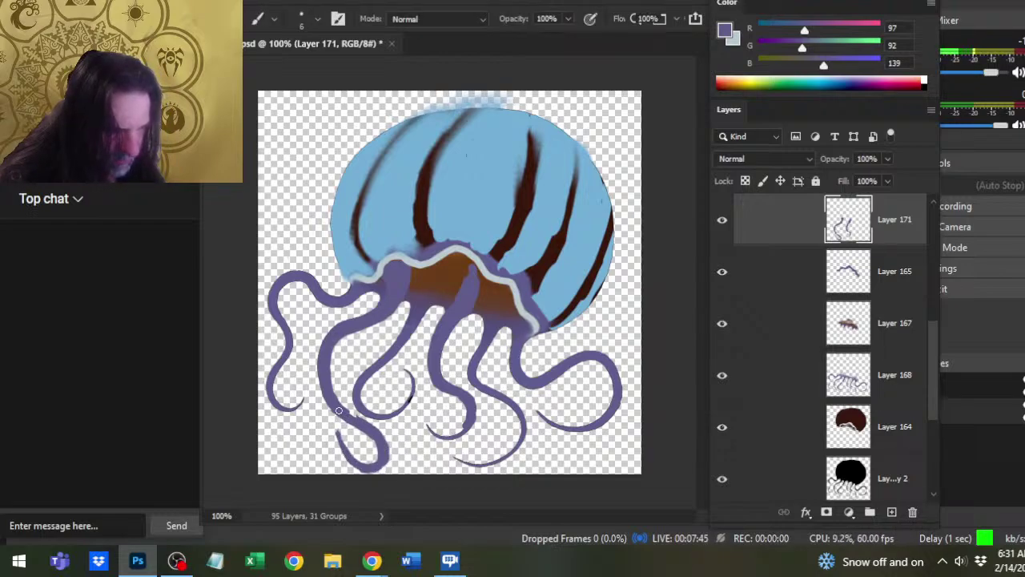
pyautogui.press('e')
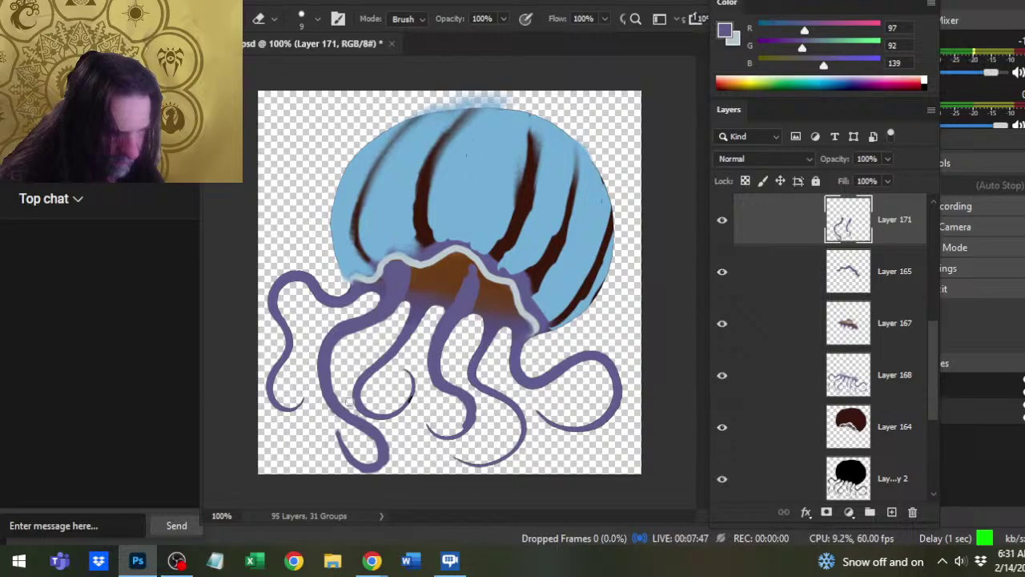
pyautogui.press('b')
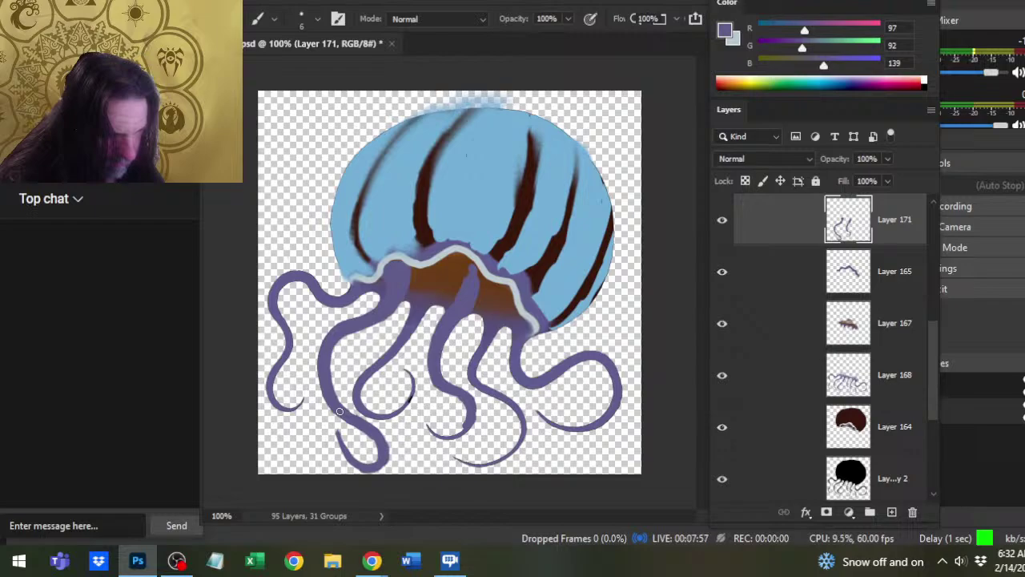
pyautogui.press('e')
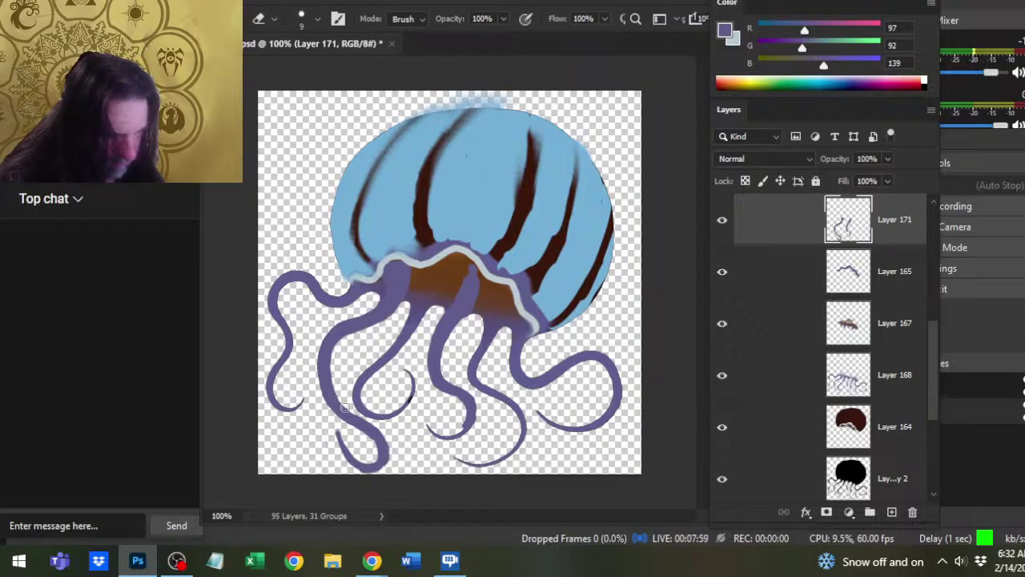
# Widen and reshape the middle front tentacle's base up to the pale rim line, cleaning both sides with brush and eraser.
pyautogui.press('b')
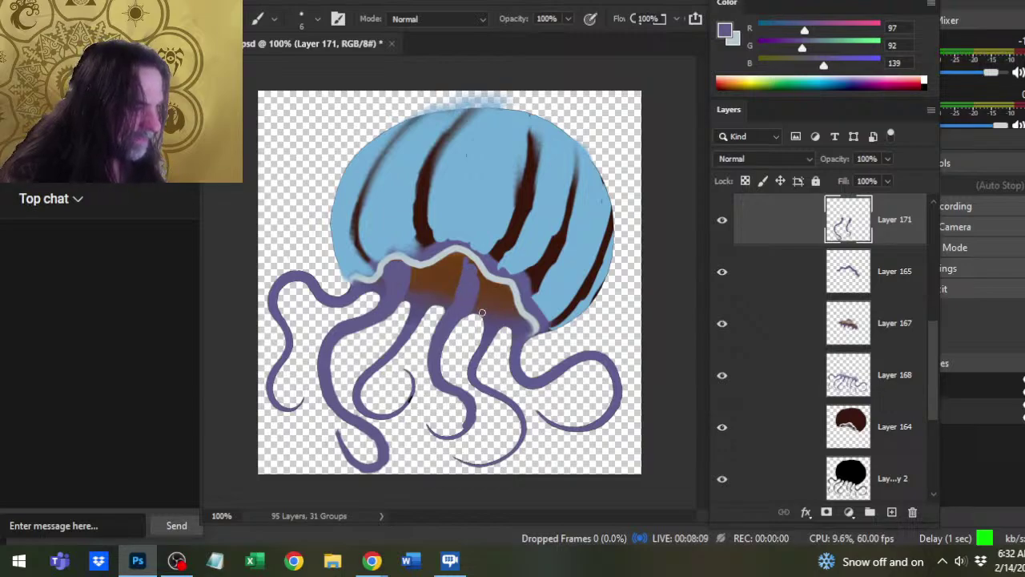
pyautogui.press('e')
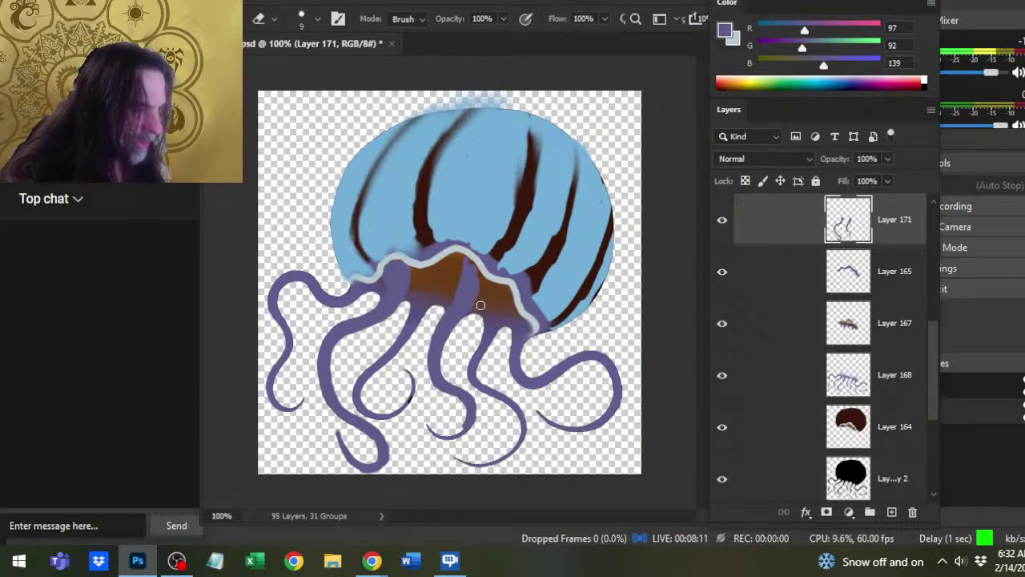
pyautogui.press('b')
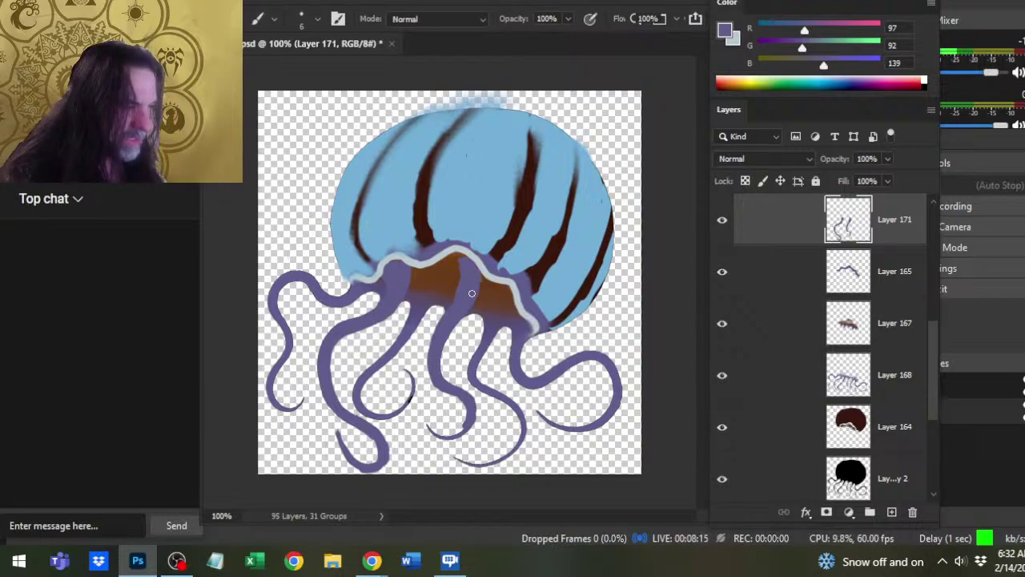
pyautogui.press('e')
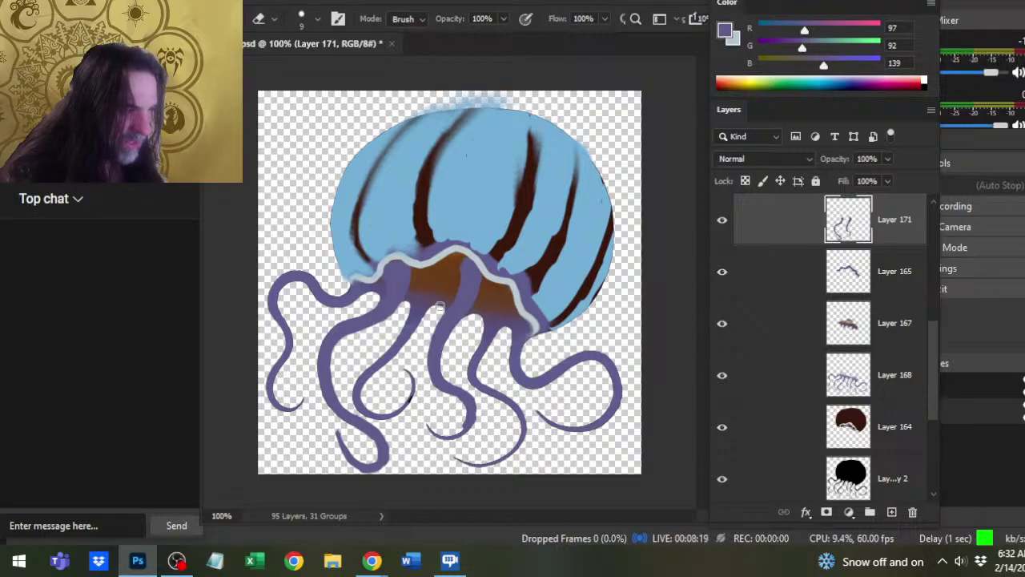
pyautogui.press('b')
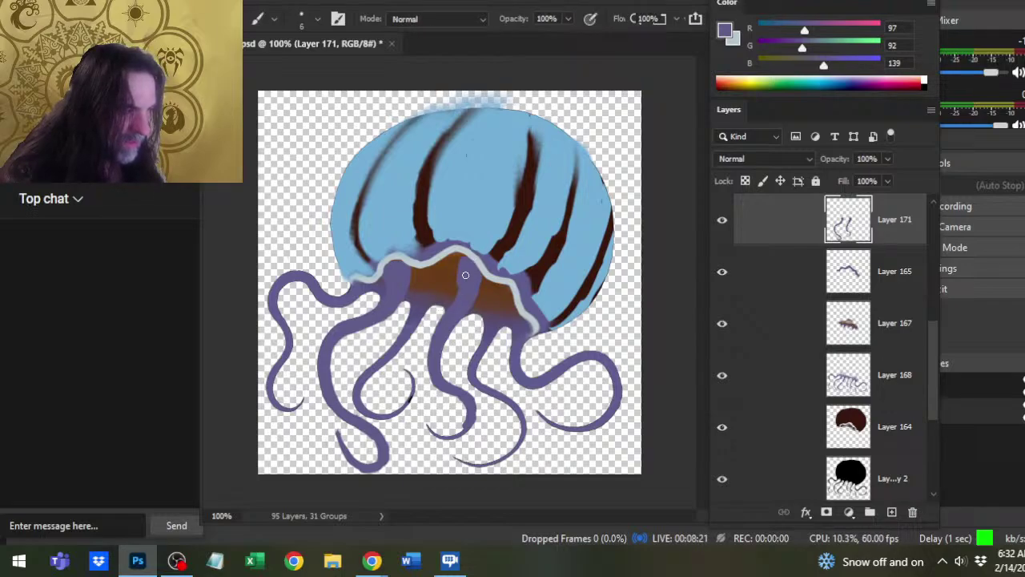
pyautogui.press('e')
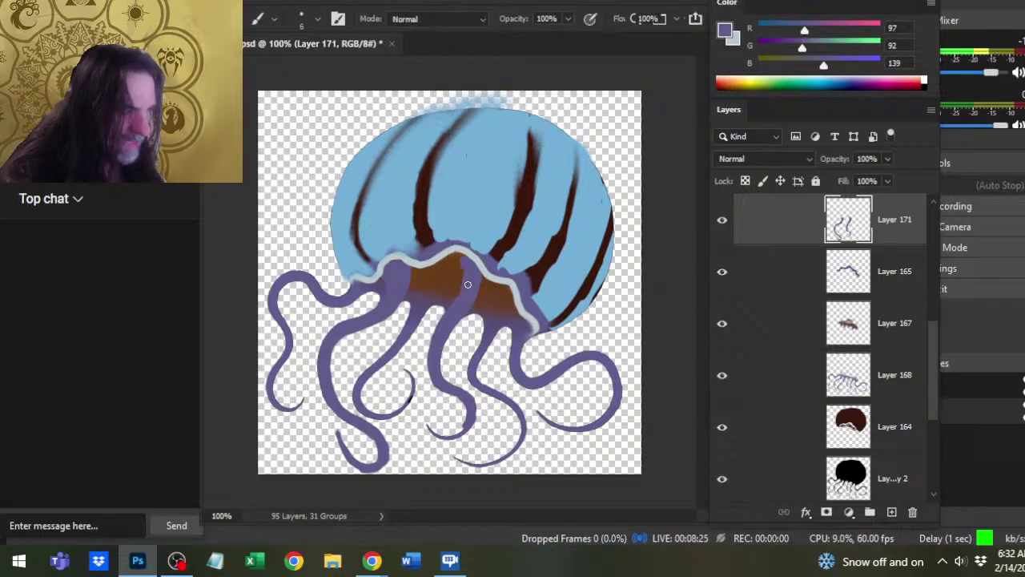
pyautogui.press('b')
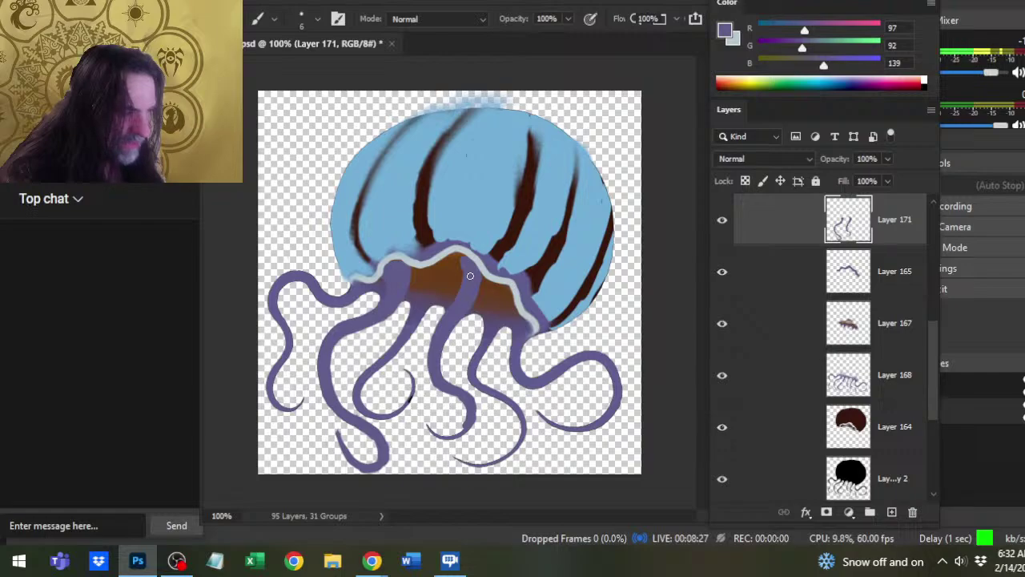
pyautogui.press('e')
pyautogui.press('b')
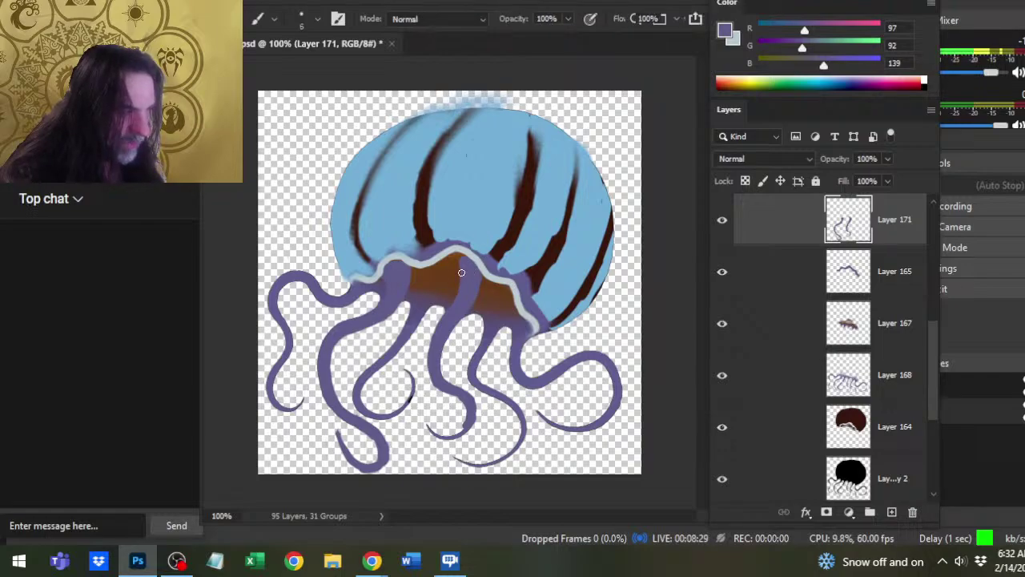
pyautogui.press('e')
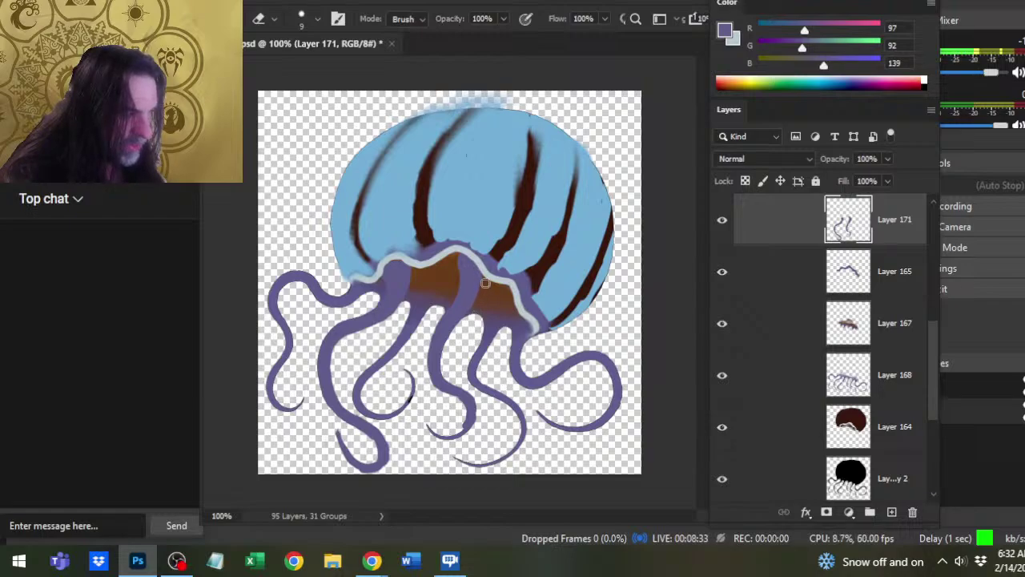
# Smooth the middle front tentacle's bend and thicken its lower curve, trimming the edges with the eraser.
pyautogui.press('b')
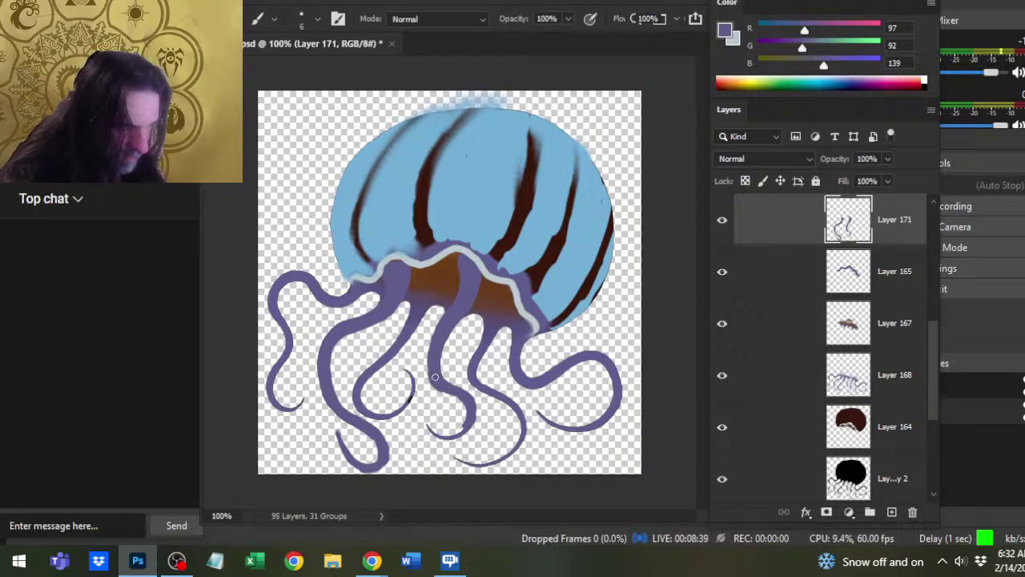
pyautogui.press('e')
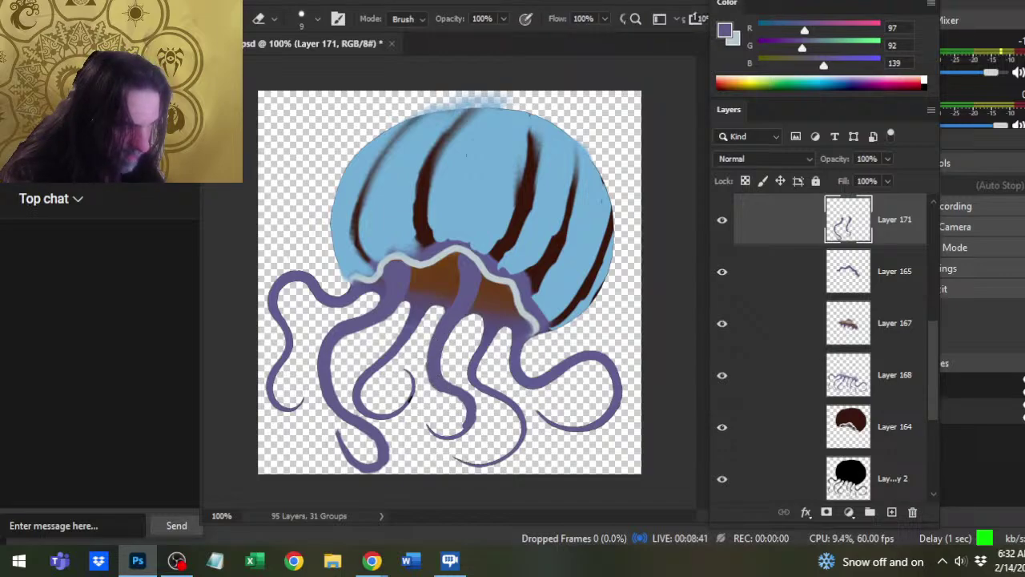
pyautogui.press('b')
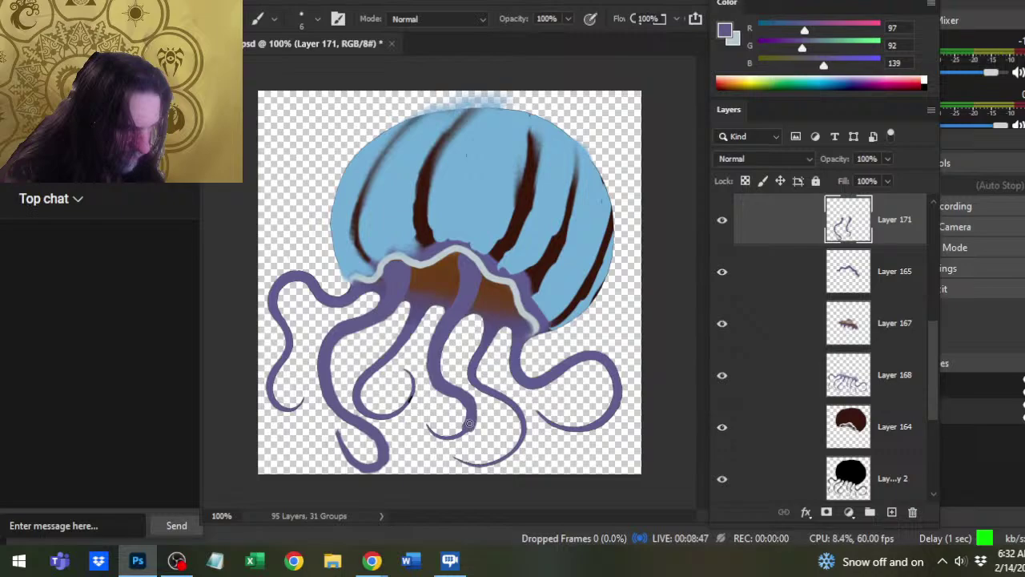
pyautogui.press('e')
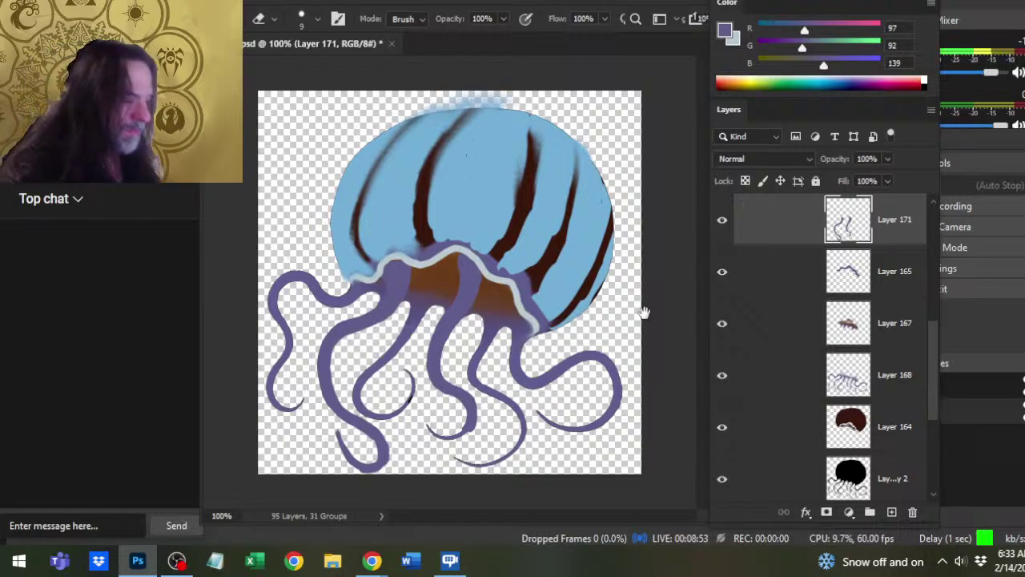
# Thicken the end of the middle front tentacle's lower curve and extend it into a small hooked curl.
pyautogui.press('b')
pyautogui.moveTo(434, 434)
pyautogui.mouseDown()
pyautogui.moveTo(424, 421)
pyautogui.moveTo(443, 440)
pyautogui.moveTo(469, 430)
pyautogui.mouseUp()
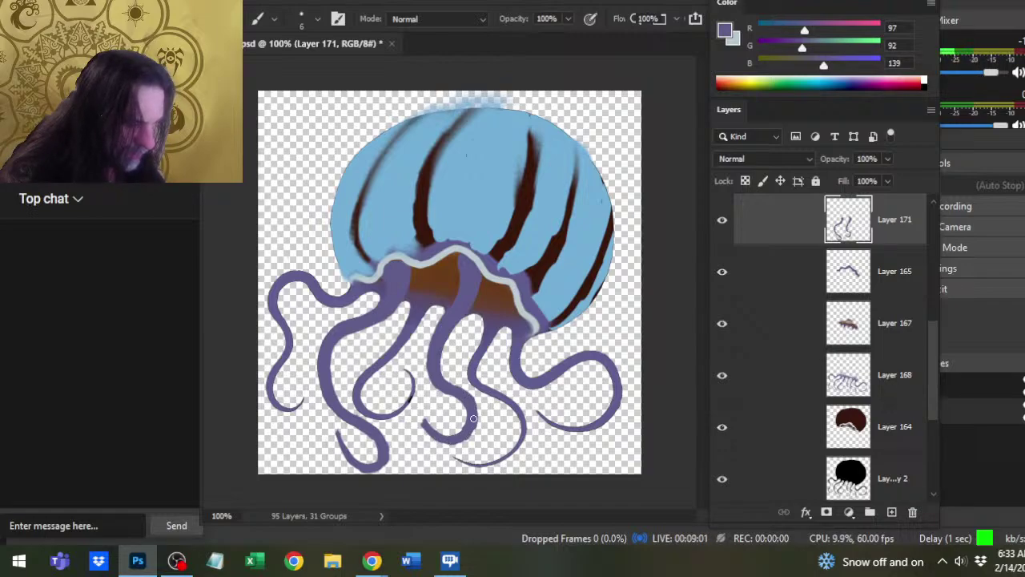
pyautogui.press('e')
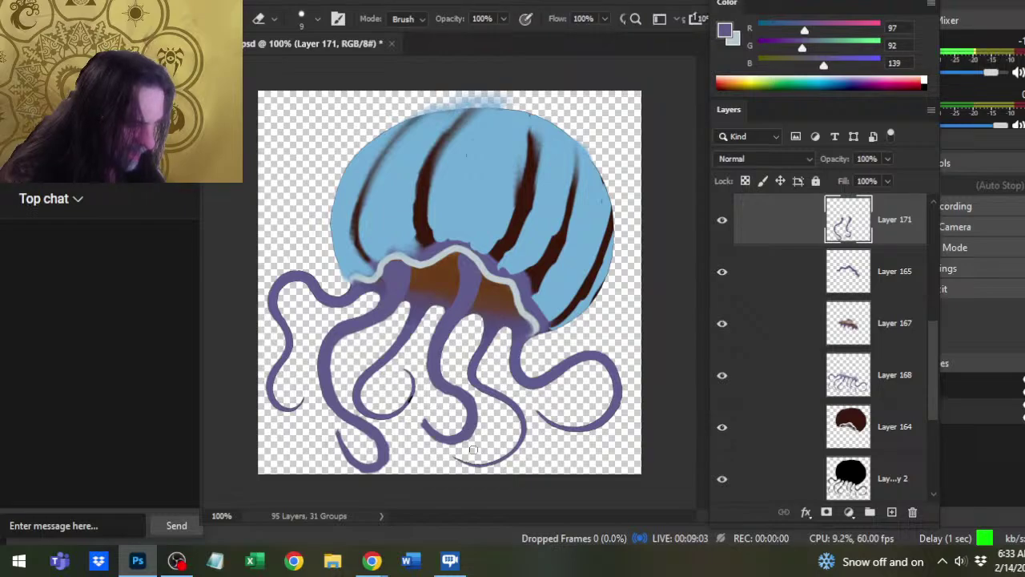
pyautogui.press('b')
pyautogui.moveTo(429, 423)
pyautogui.mouseDown()
pyautogui.moveTo(409, 424)
pyautogui.moveTo(415, 459)
pyautogui.moveTo(416, 425)
pyautogui.mouseUp()
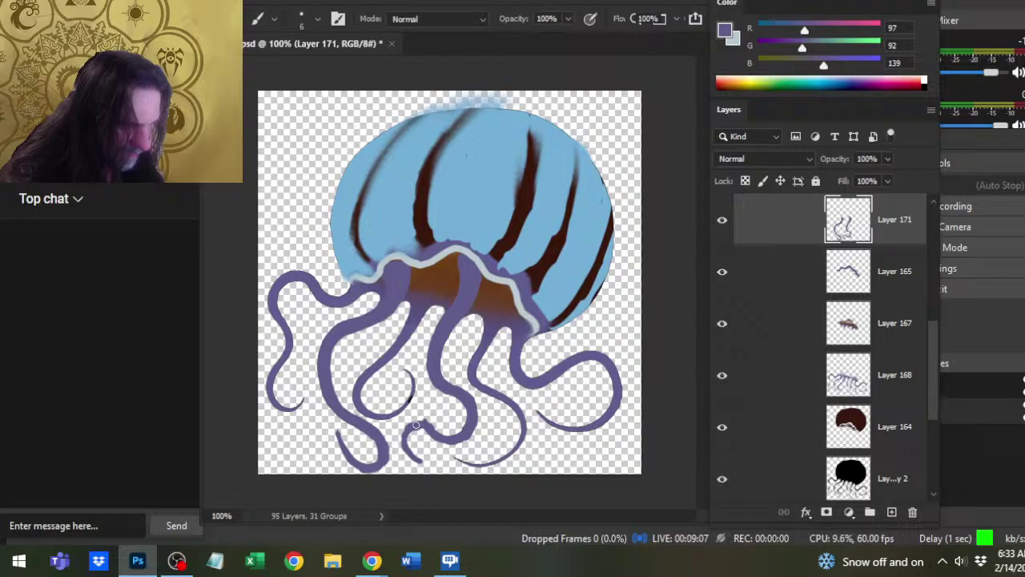
pyautogui.press('e')
pyautogui.press('b')
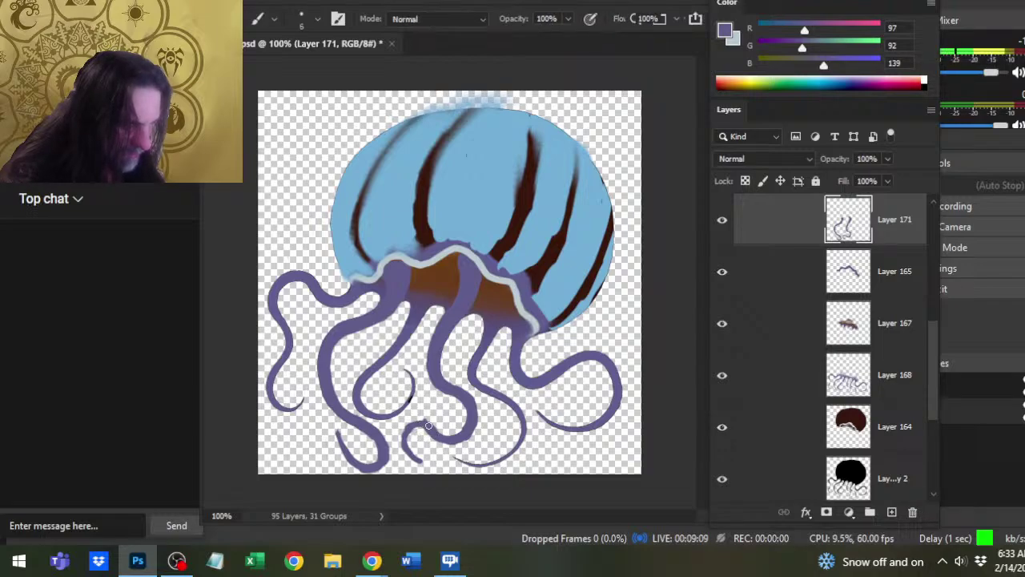
pyautogui.moveTo(428, 425); pyautogui.dragTo(454, 439)
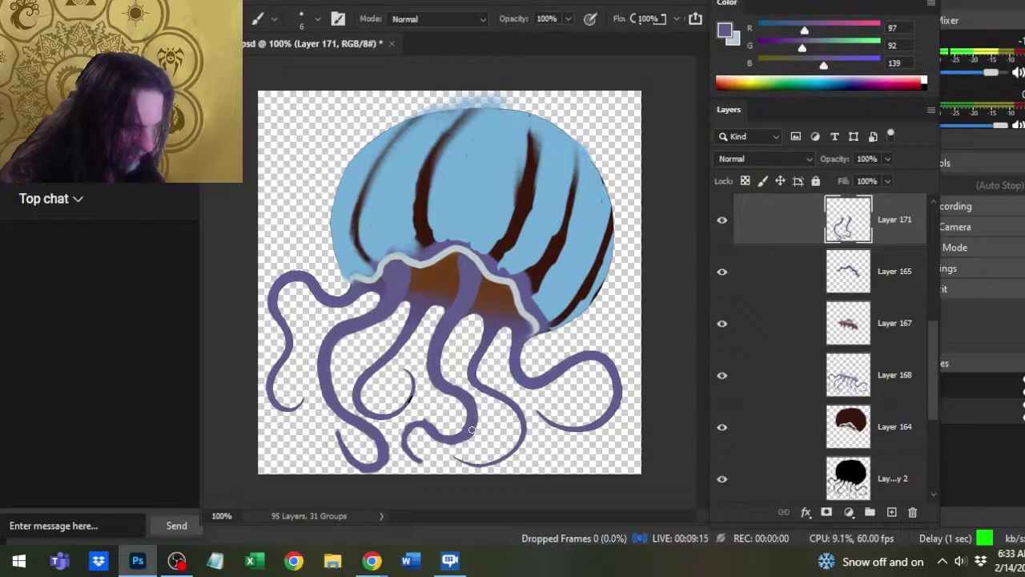
# Widen and round the middle front tentacle's new hooked curl, alternating brush strokes with eraser trims along its edges.
pyautogui.press('e')
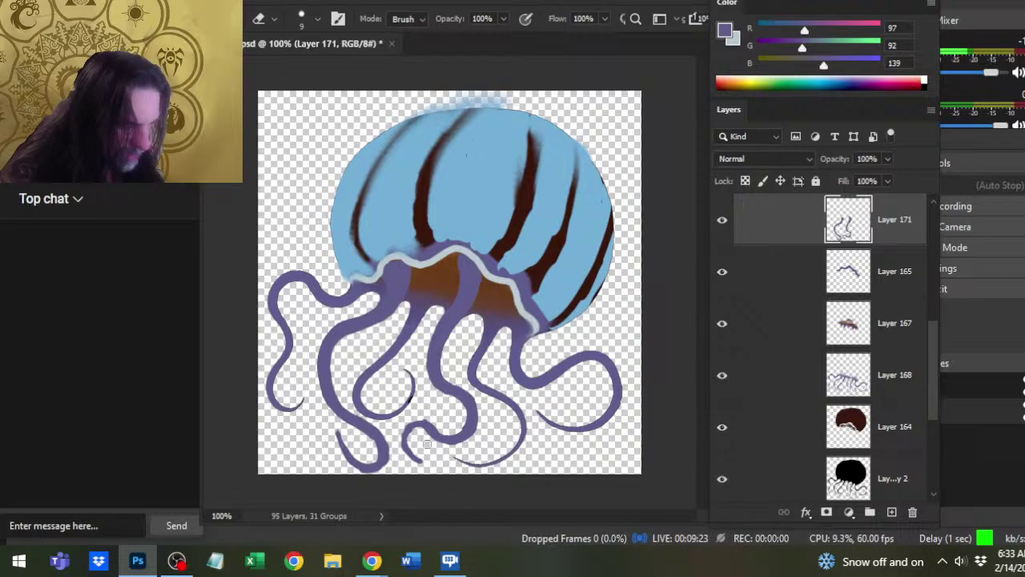
pyautogui.press('b')
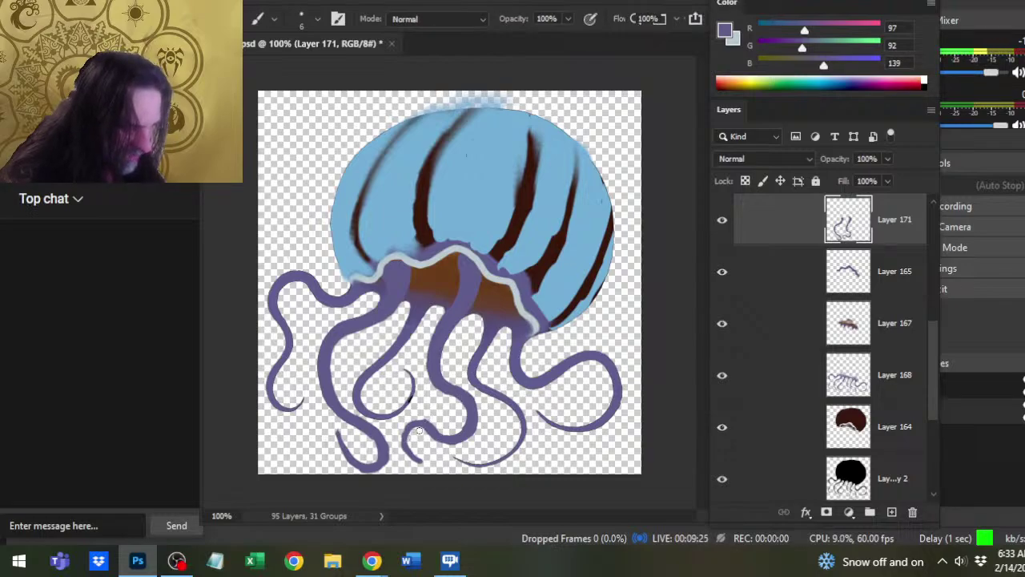
pyautogui.moveTo(413, 458)
pyautogui.mouseDown()
pyautogui.moveTo(409, 423)
pyautogui.moveTo(419, 459)
pyautogui.moveTo(400, 432)
pyautogui.moveTo(399, 446)
pyautogui.moveTo(418, 456)
pyautogui.moveTo(404, 427)
pyautogui.moveTo(408, 450)
pyautogui.moveTo(426, 459)
pyautogui.moveTo(399, 449)
pyautogui.mouseUp()
pyautogui.press('e')
pyautogui.press('b')
pyautogui.press('e')
pyautogui.press('b')
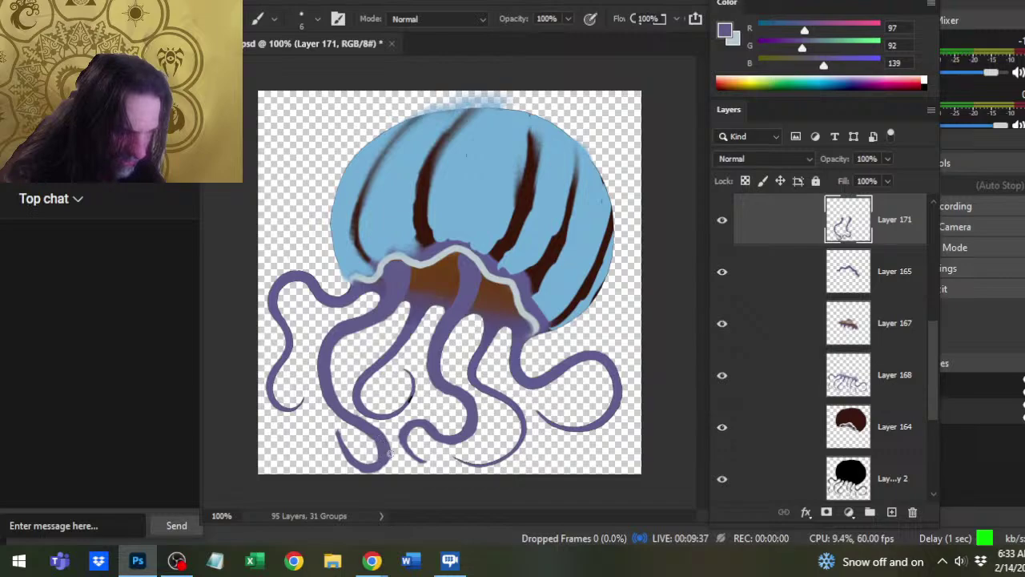
# Clean up the second tentacle's lower curl and its pointed tip with brush and eraser.
pyautogui.press('e')
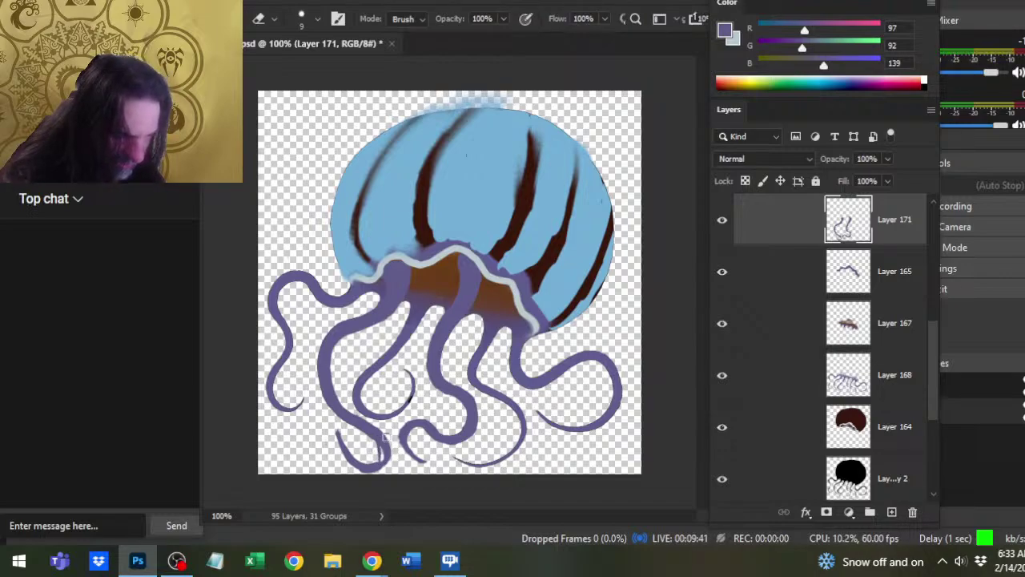
pyautogui.press('b')
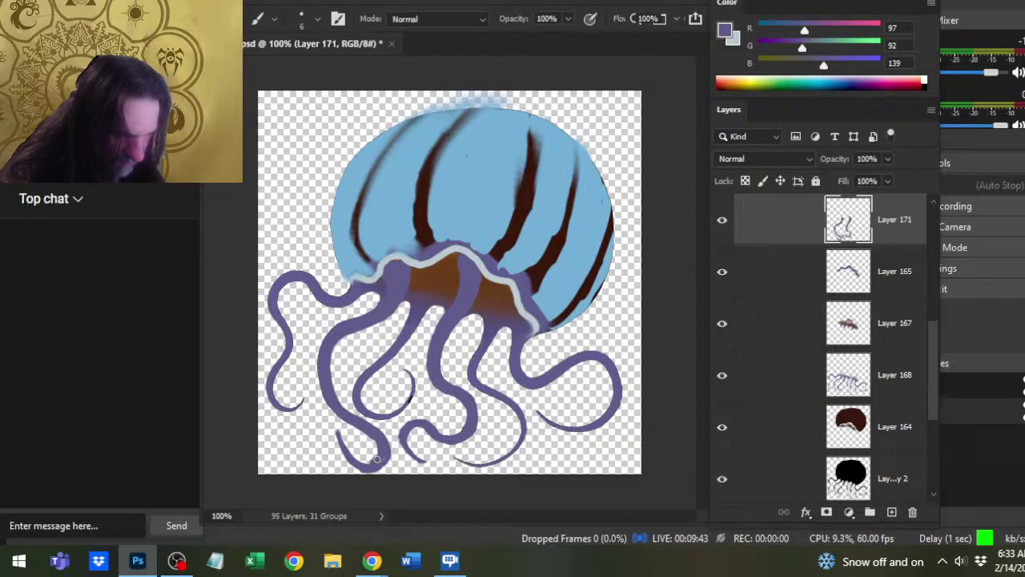
pyautogui.press('e')
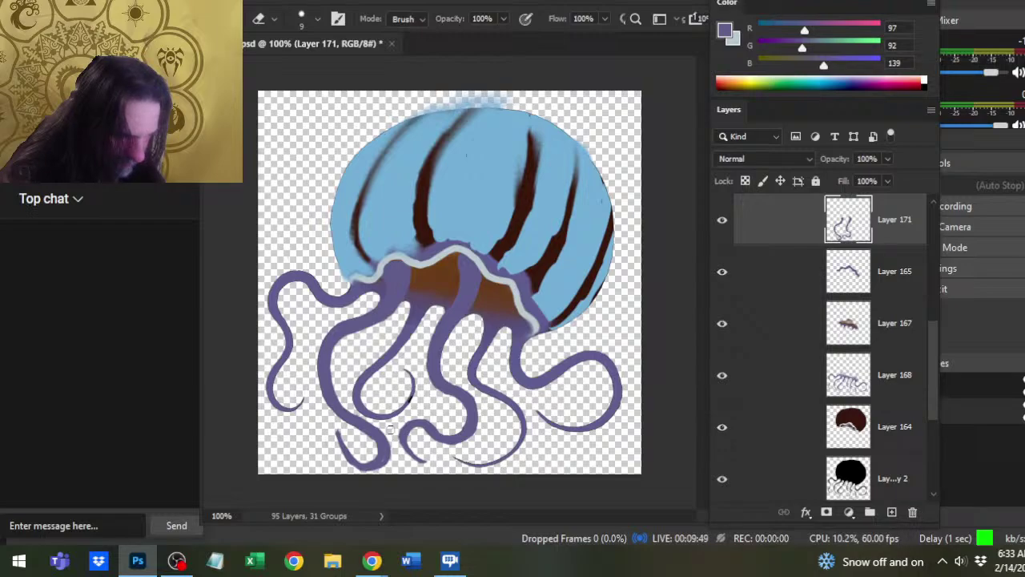
pyautogui.press('b')
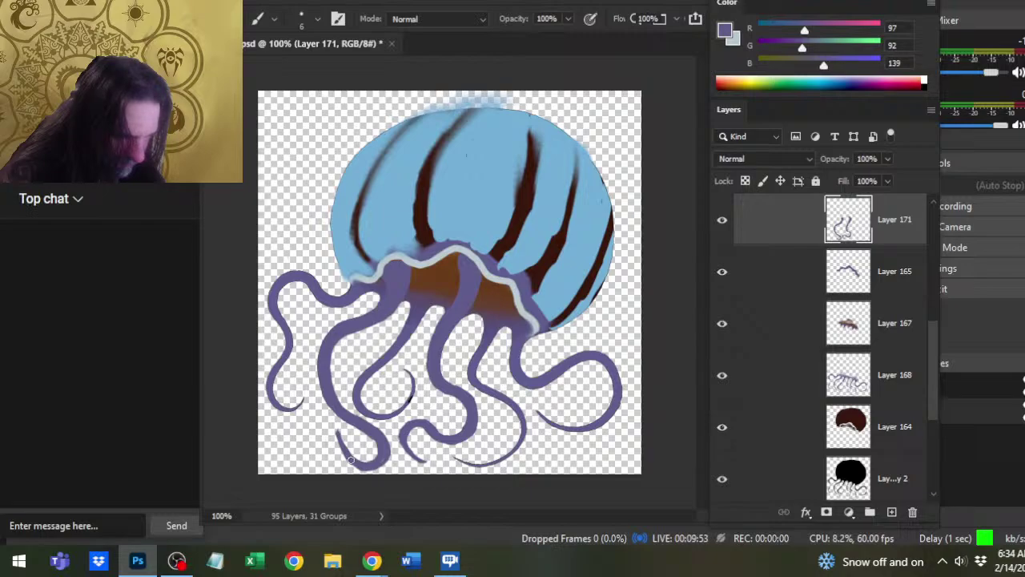
pyautogui.press('e')
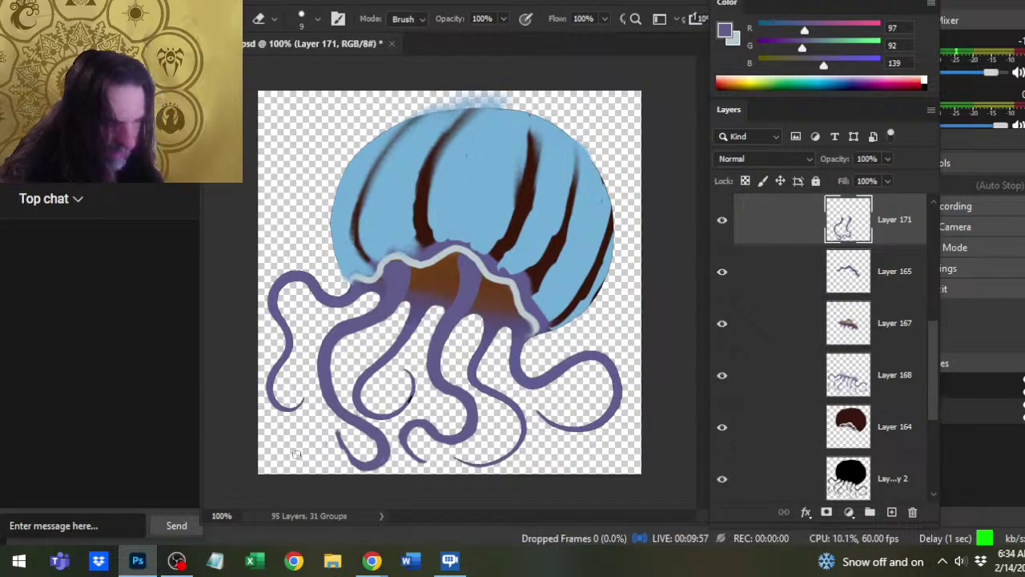
pyautogui.press('b')
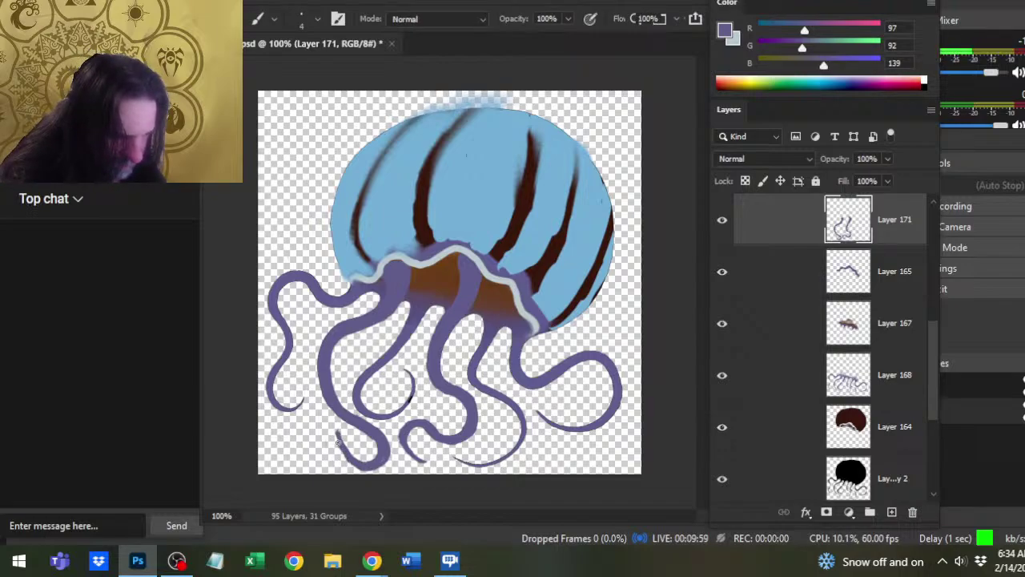
pyautogui.press('e')
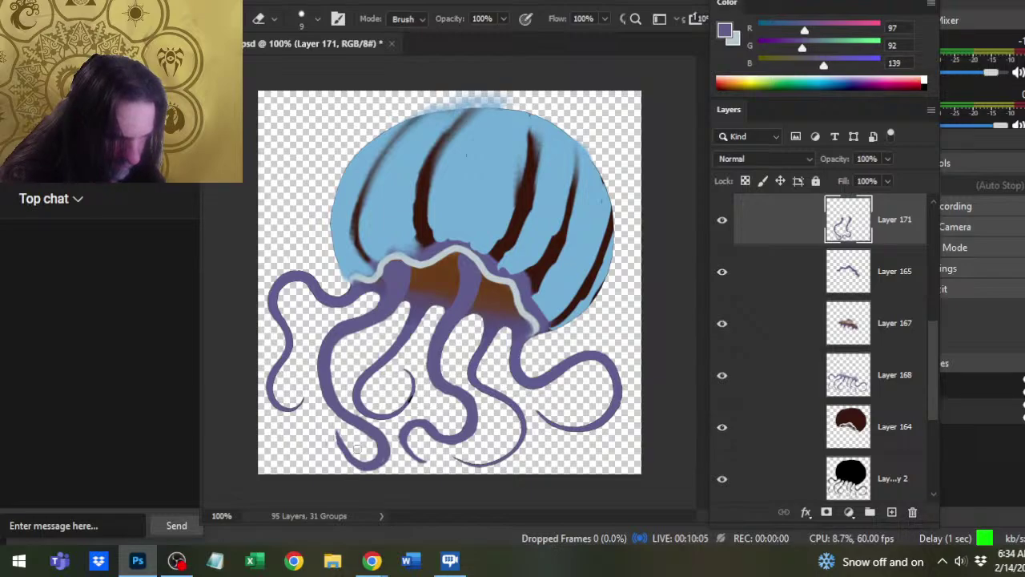
# Smooth both edges of the second tentacle where it runs down into its lower curl.
pyautogui.press('b')
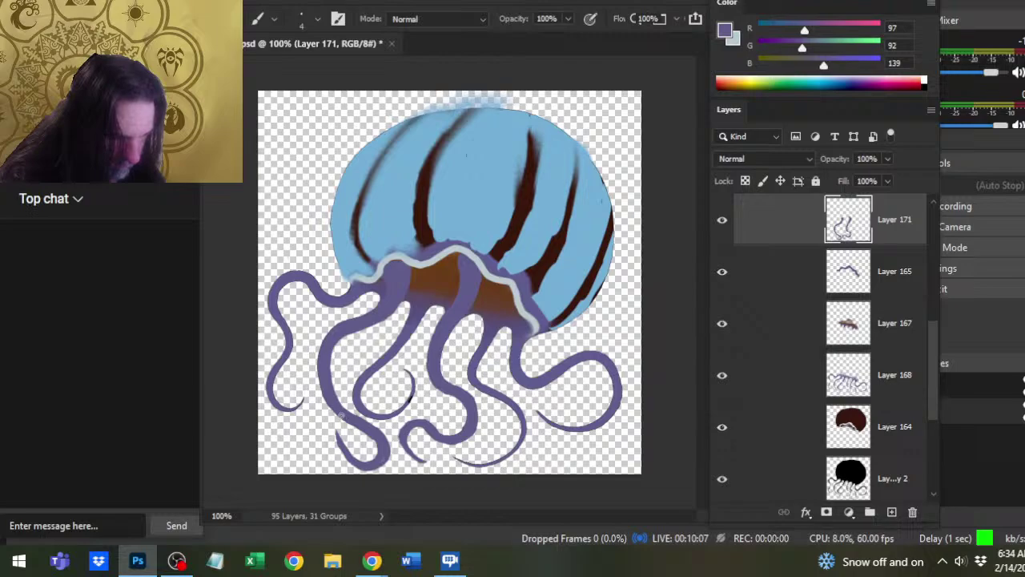
pyautogui.press('e')
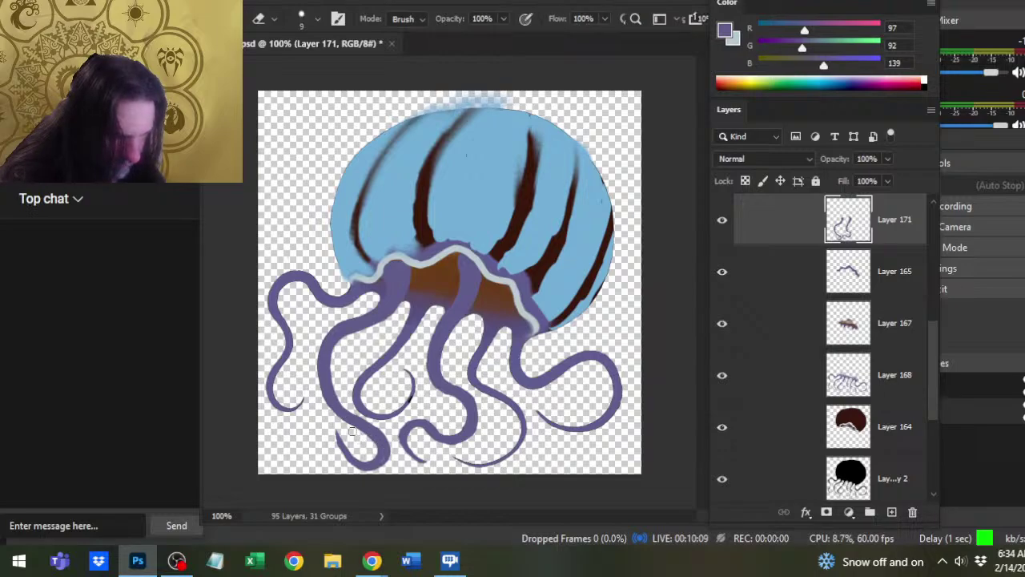
pyautogui.press('b')
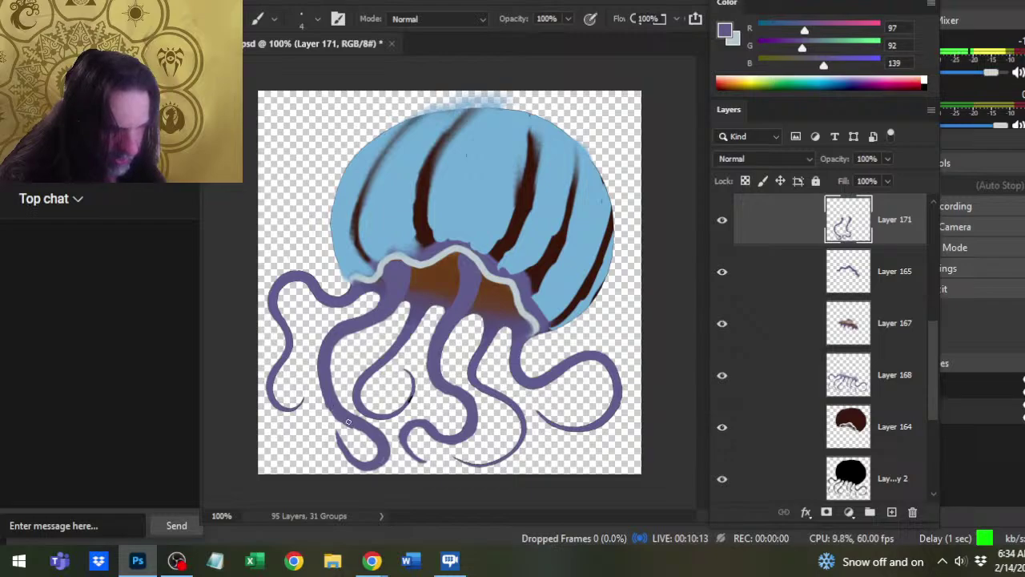
pyautogui.press('e')
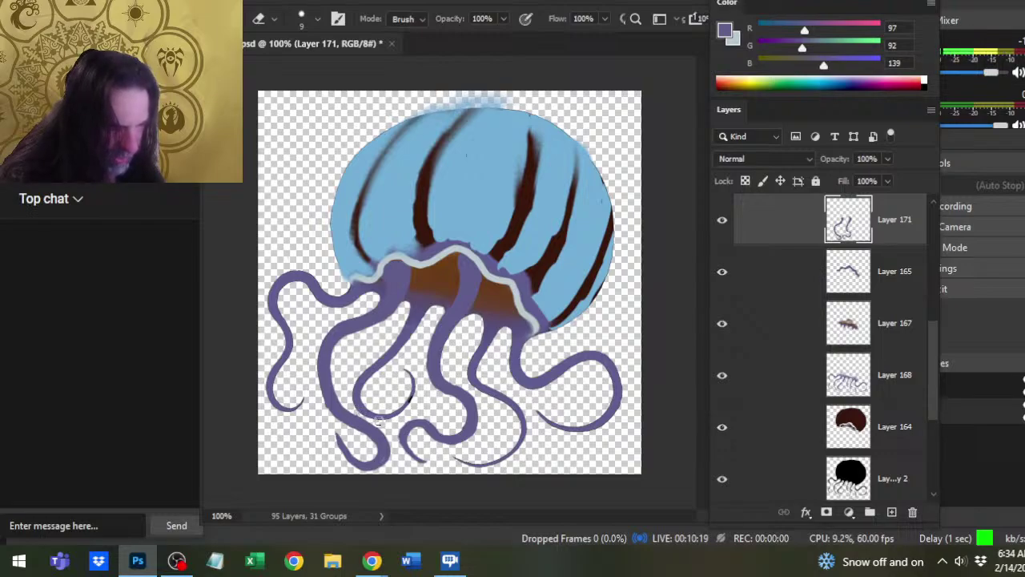
pyautogui.press('b')
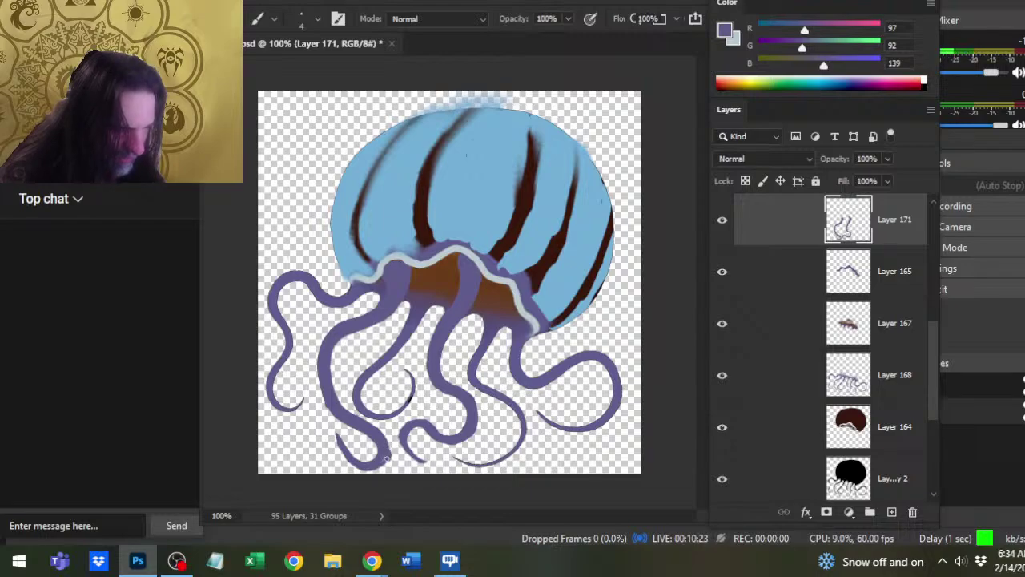
pyautogui.press('e')
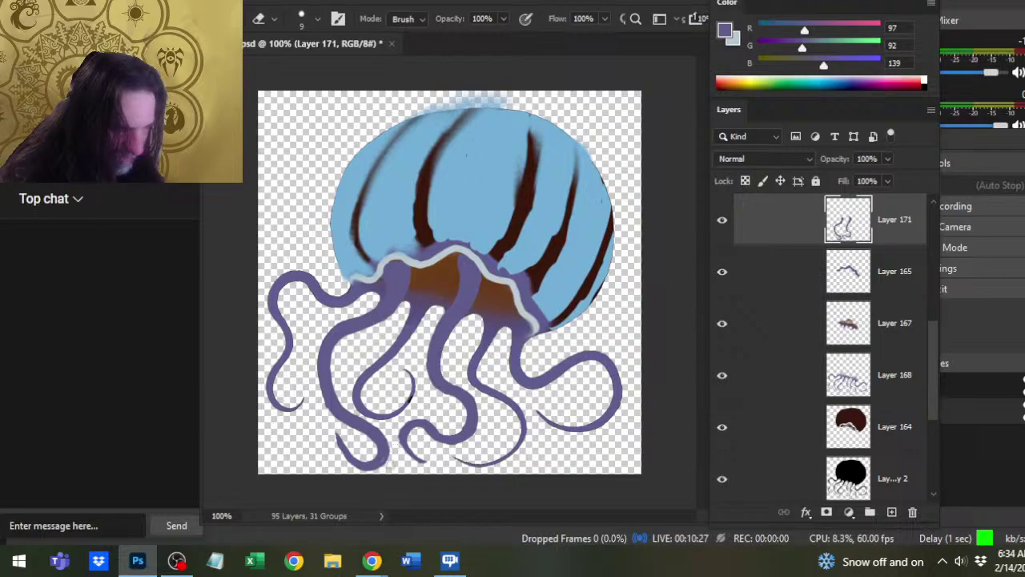
# Touch up the second tentacle's upper bend with brush and eraser, then trim the edge near its tip.
pyautogui.press('b')
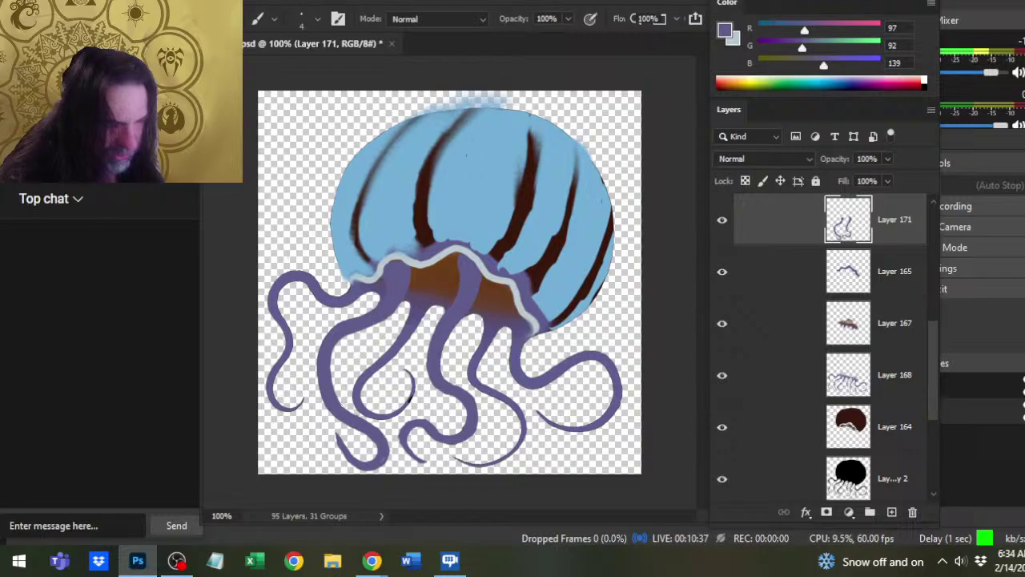
pyautogui.press('e')
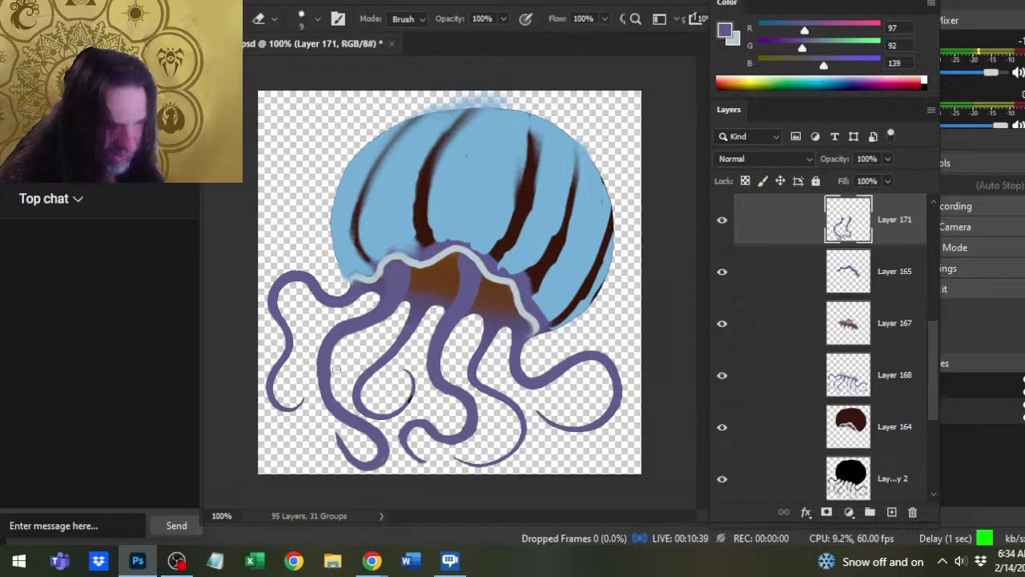
pyautogui.press('b')
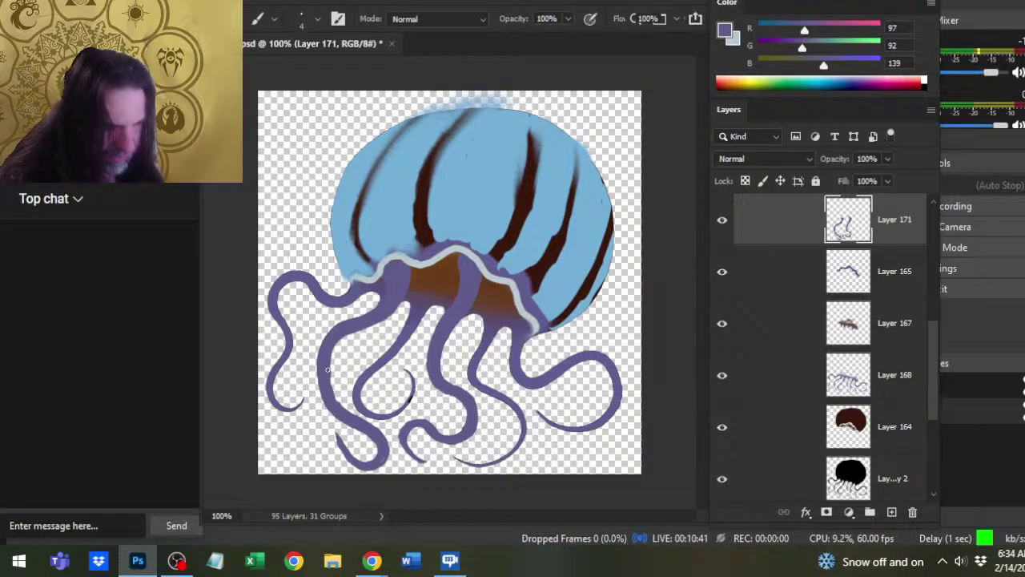
pyautogui.press('e')
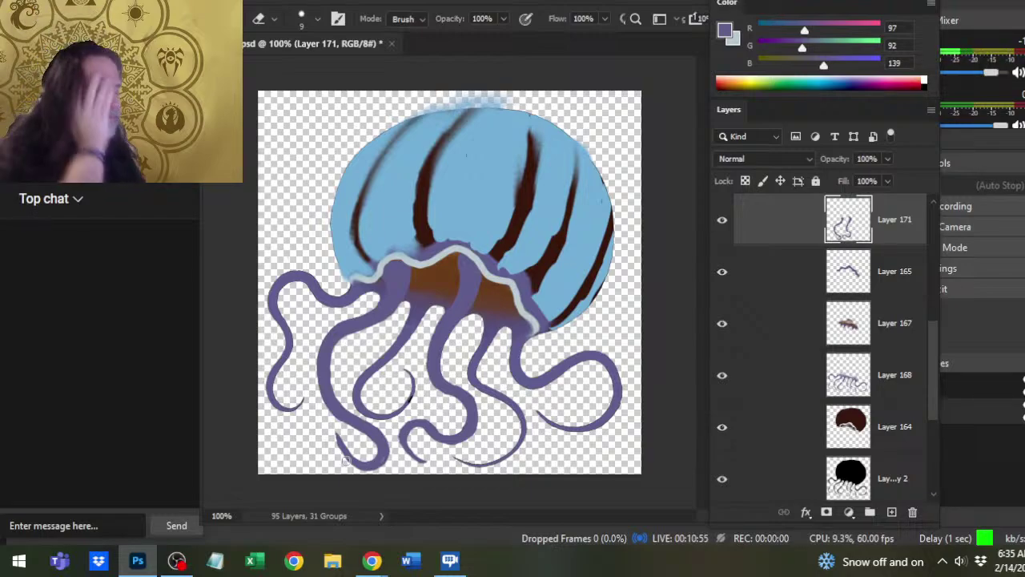
# Extend the middle front tentacle's hooked curl into a longer tapering tip and trim its edges.
pyautogui.press('b')
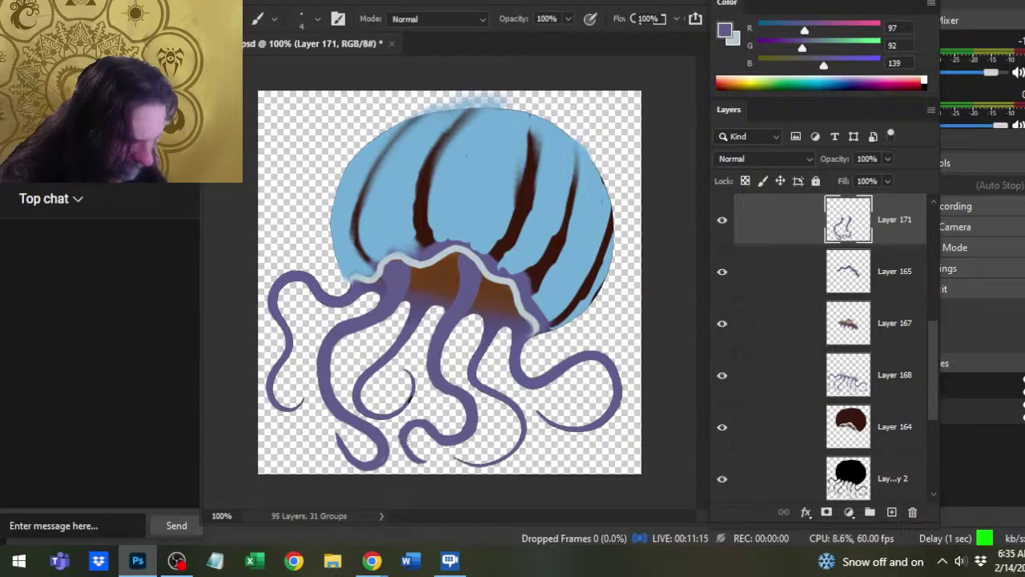
pyautogui.moveTo(408, 454); pyautogui.dragTo(423, 464)
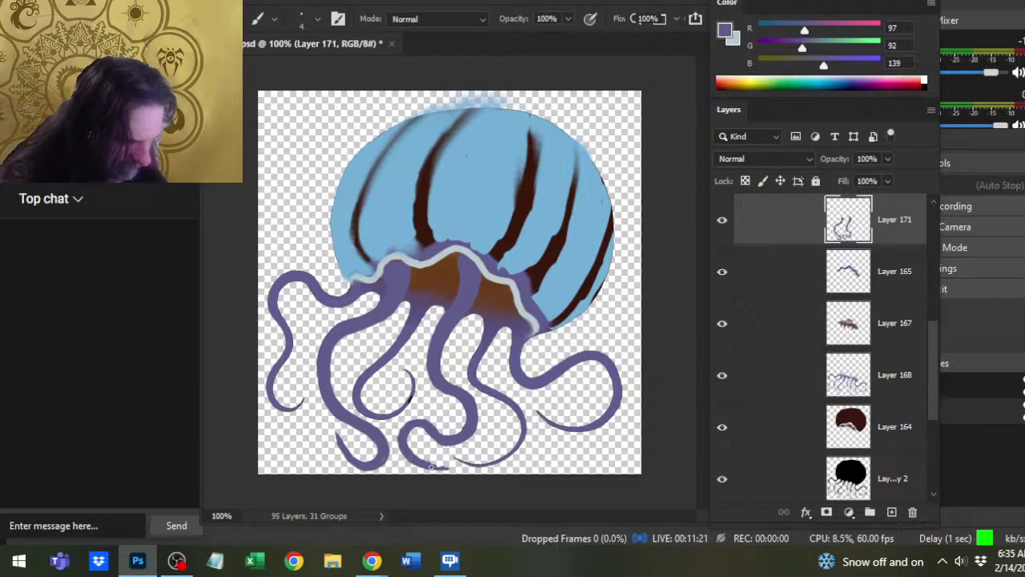
pyautogui.press('e')
pyautogui.press('b')
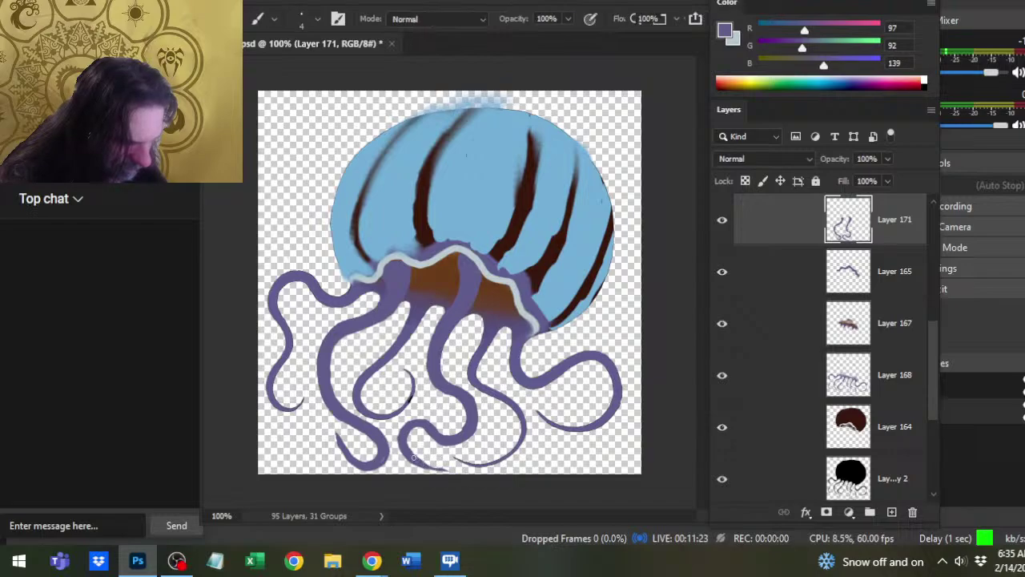
pyautogui.press('e')
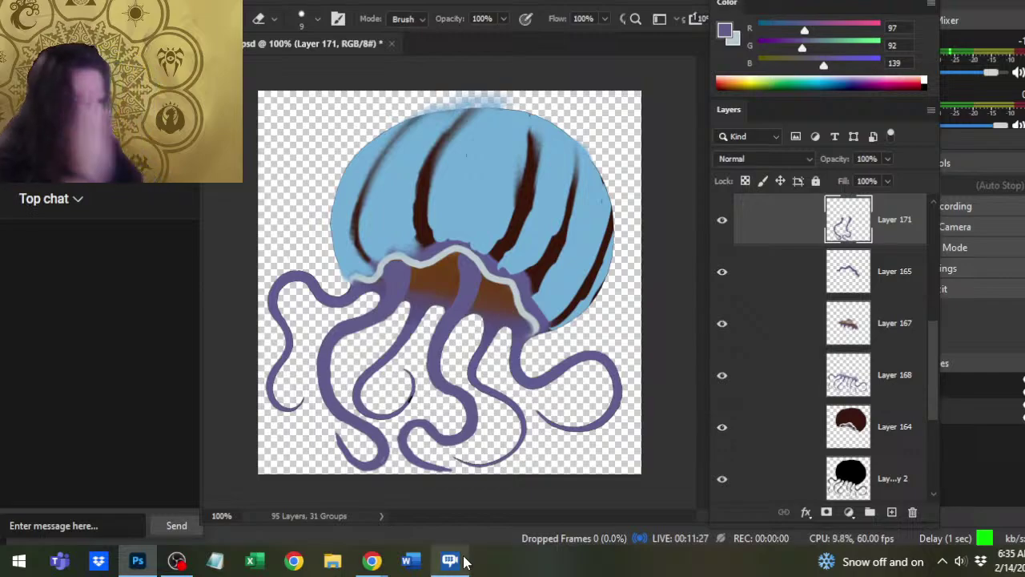
pyautogui.moveTo(464, 561)
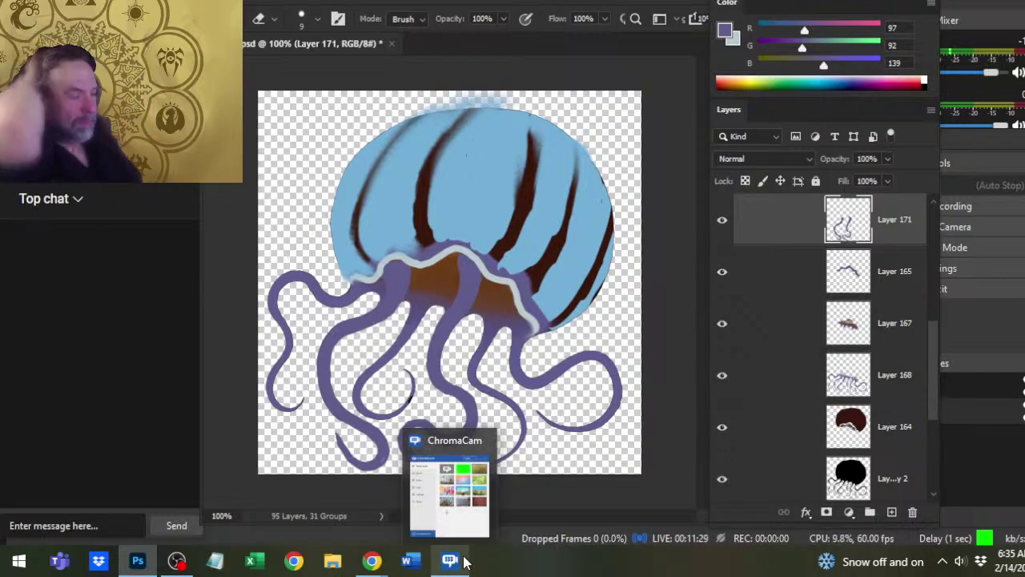
# Shape the rightmost front tentacle's base over the brown underside beneath the pale rim, alternating purple brush and eraser.
pyautogui.press('b')
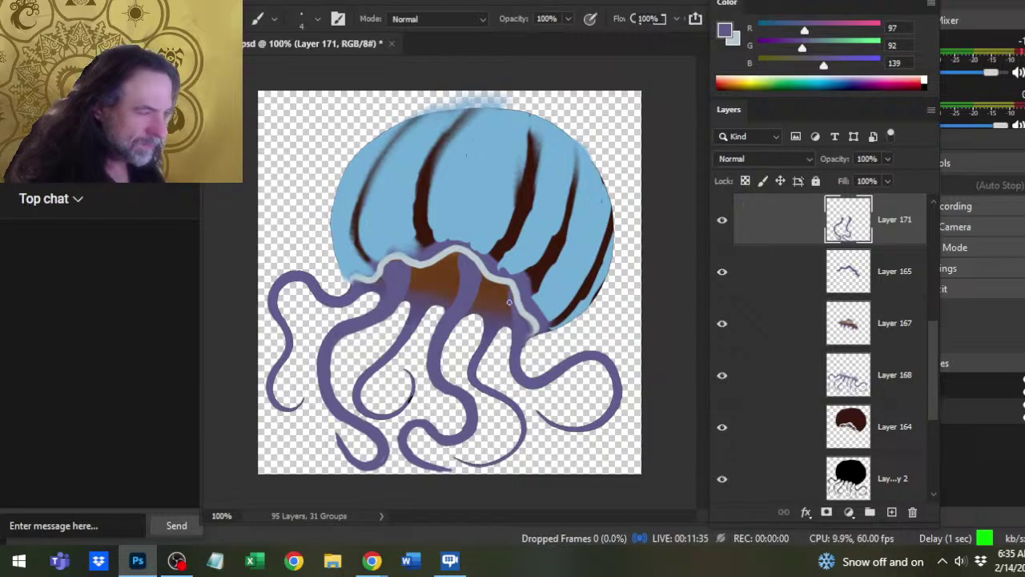
pyautogui.press('e')
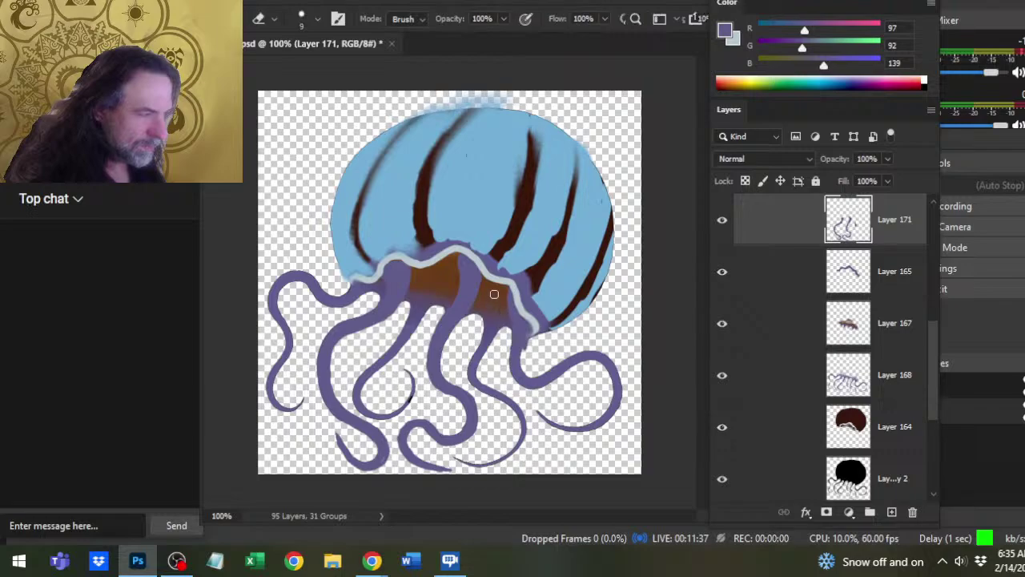
pyautogui.press('b')
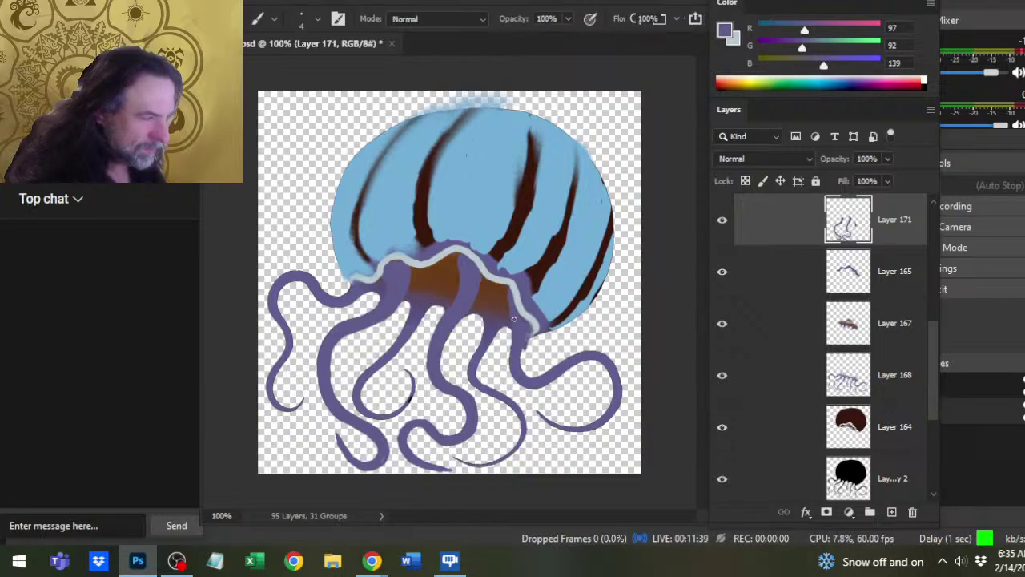
pyautogui.press('e')
pyautogui.press('b')
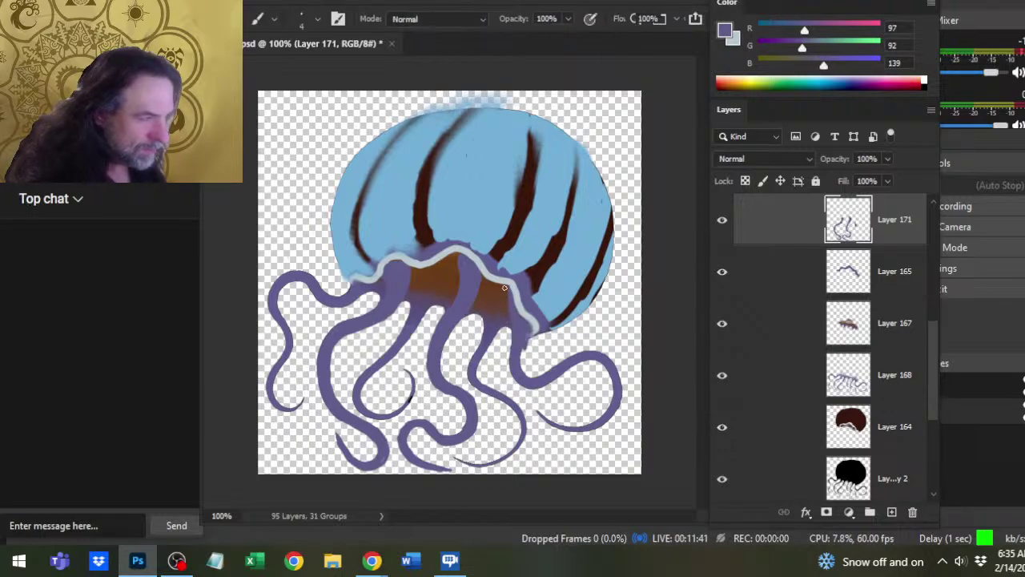
pyautogui.press('e')
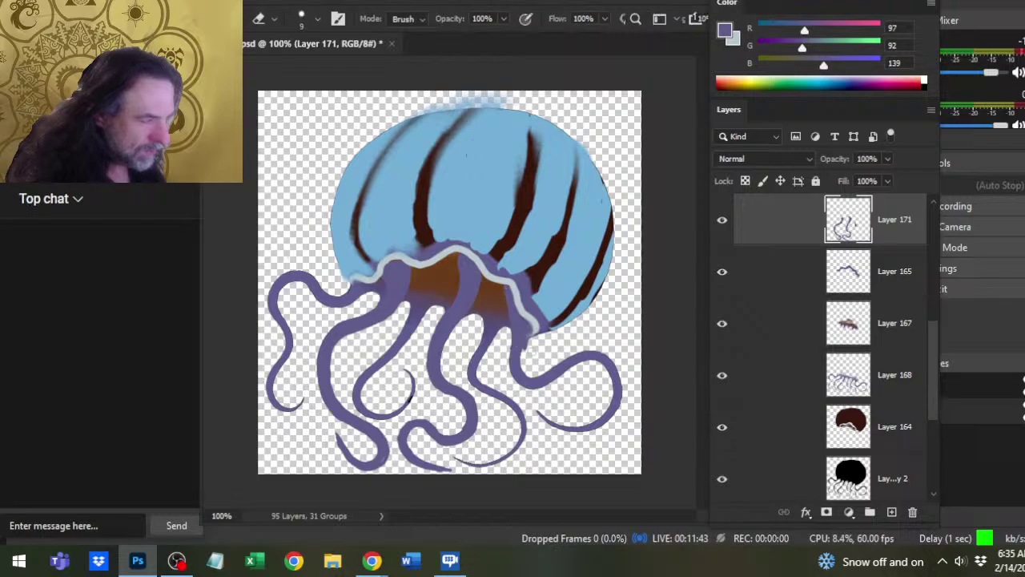
pyautogui.press('b')
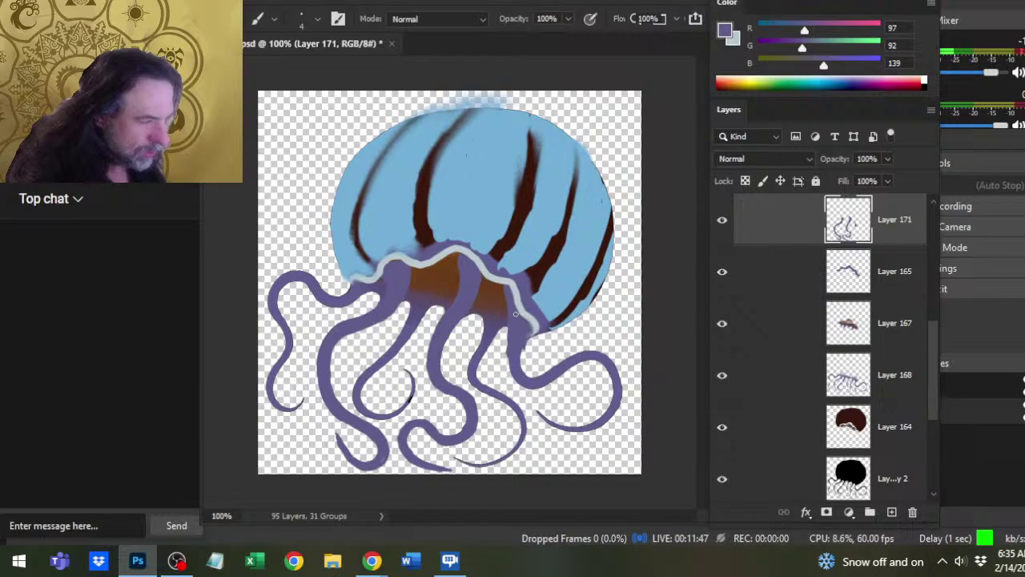
pyautogui.press('e')
pyautogui.press('b')
# Thicken the rightmost tentacle down its upper length and around its first lower bend, trimming the edge.
pyautogui.moveTo(512, 322); pyautogui.dragTo(507, 362)
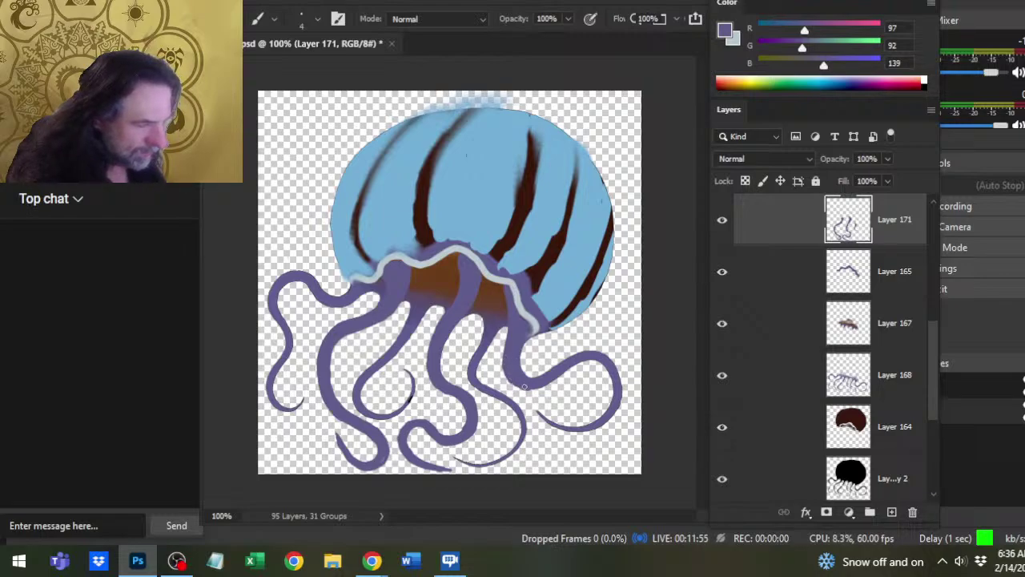
pyautogui.press('e')
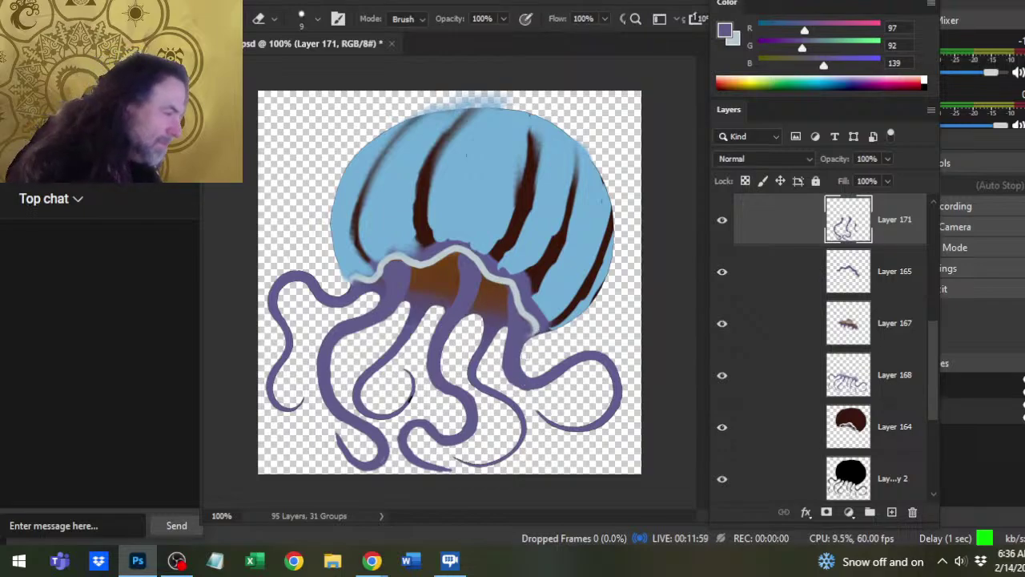
pyautogui.press('b')
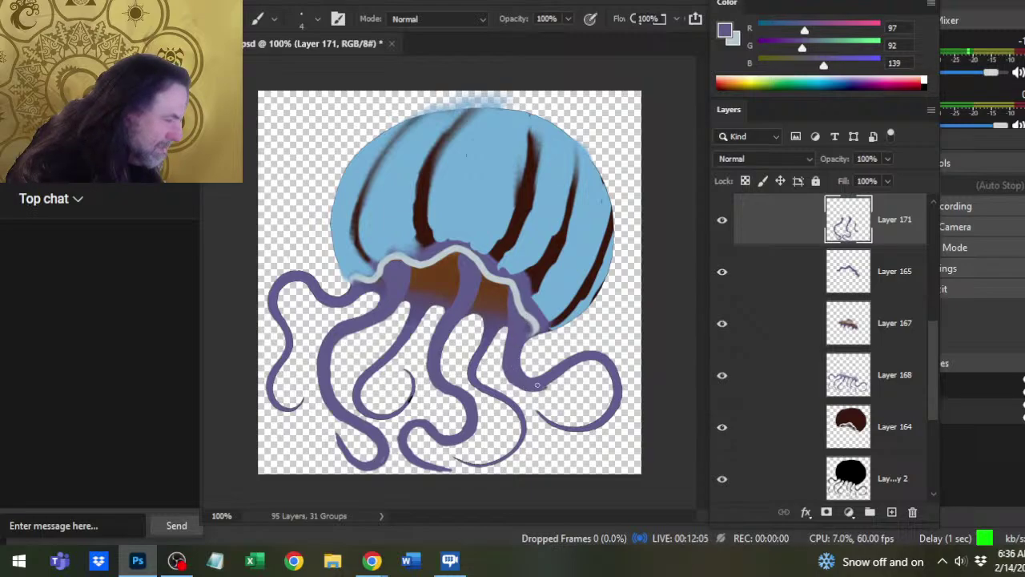
pyautogui.moveTo(538, 387); pyautogui.dragTo(550, 384)
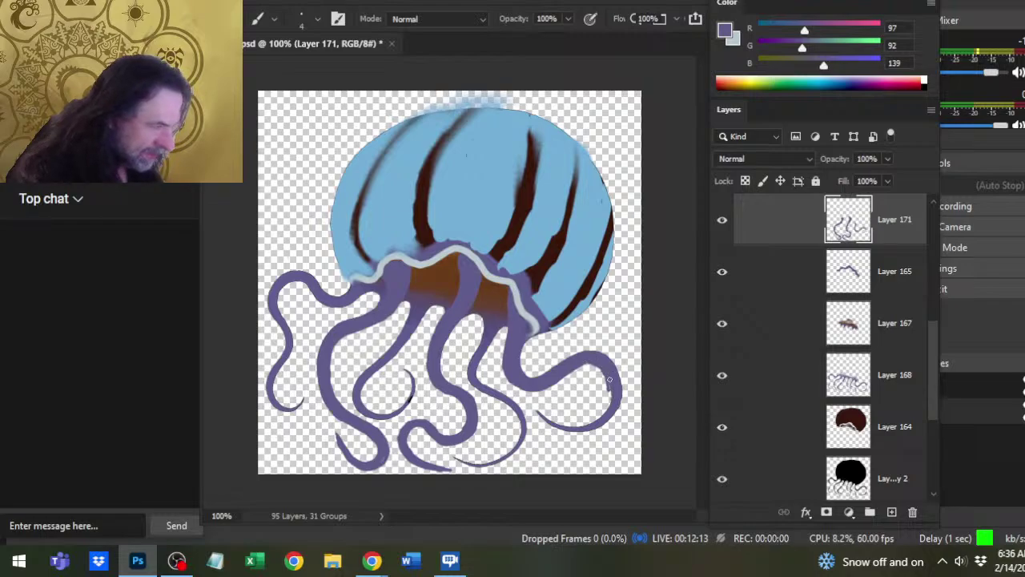
# Clean the inside of the rightmost tentacle's large outer loop and thicken its lower stretch toward the tip.
pyautogui.press('e')
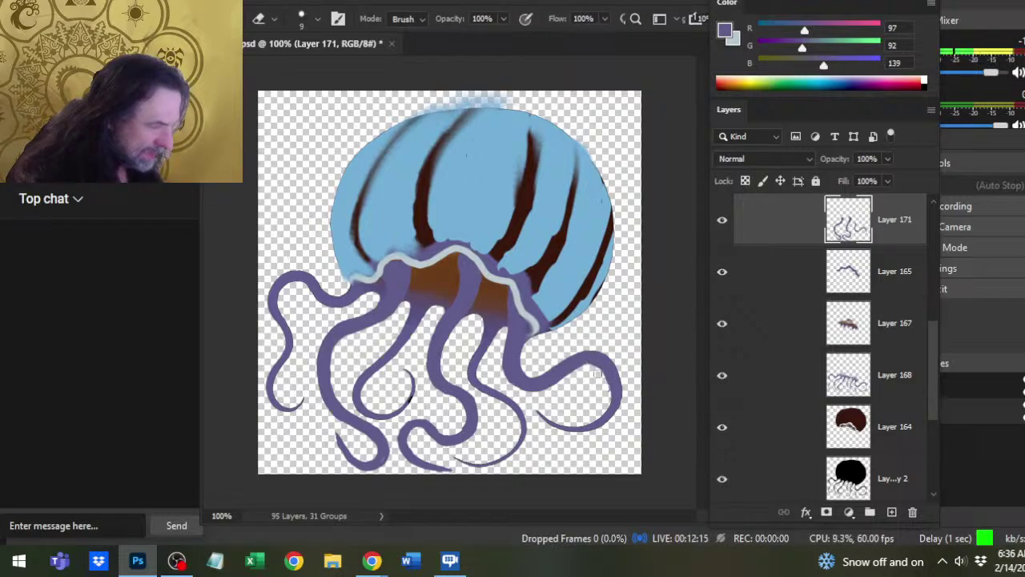
pyautogui.press('b')
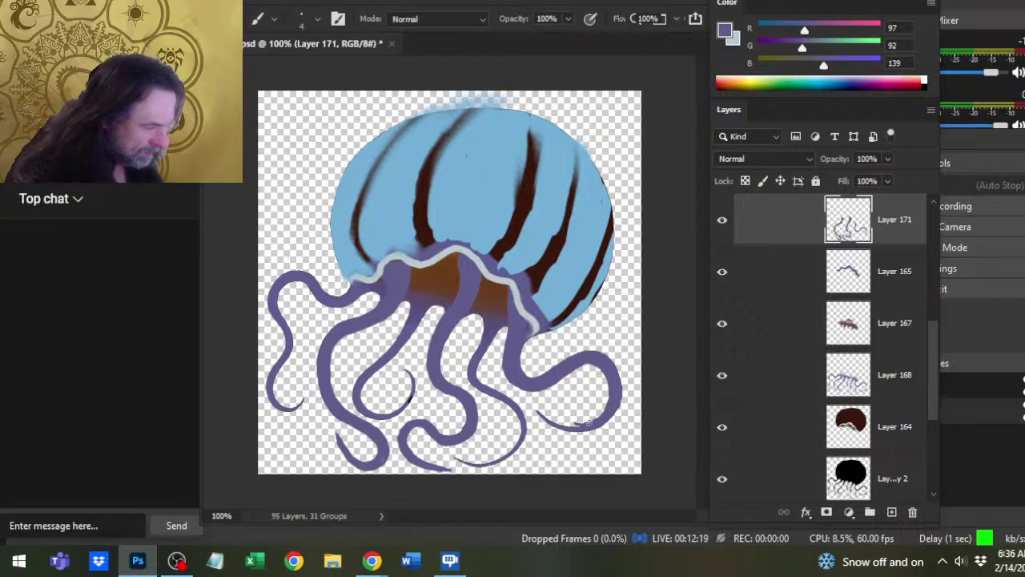
pyautogui.moveTo(590, 421); pyautogui.dragTo(561, 426)
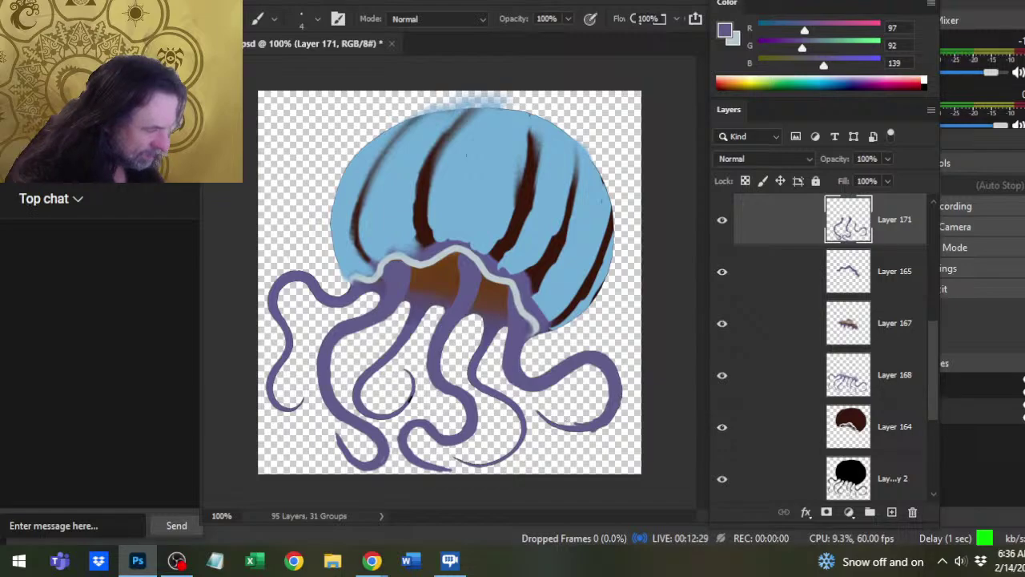
# Extend the rightmost tentacle's tip into a wavy end crossing the neighbouring tentacle, then trim its edges.
pyautogui.moveTo(587, 428); pyautogui.dragTo(526, 423)
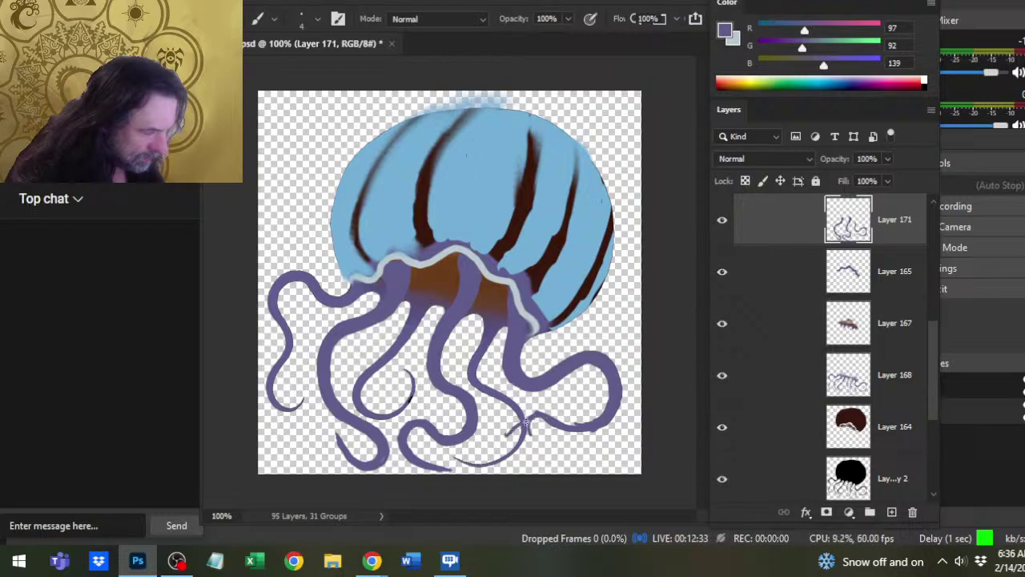
pyautogui.press('e')
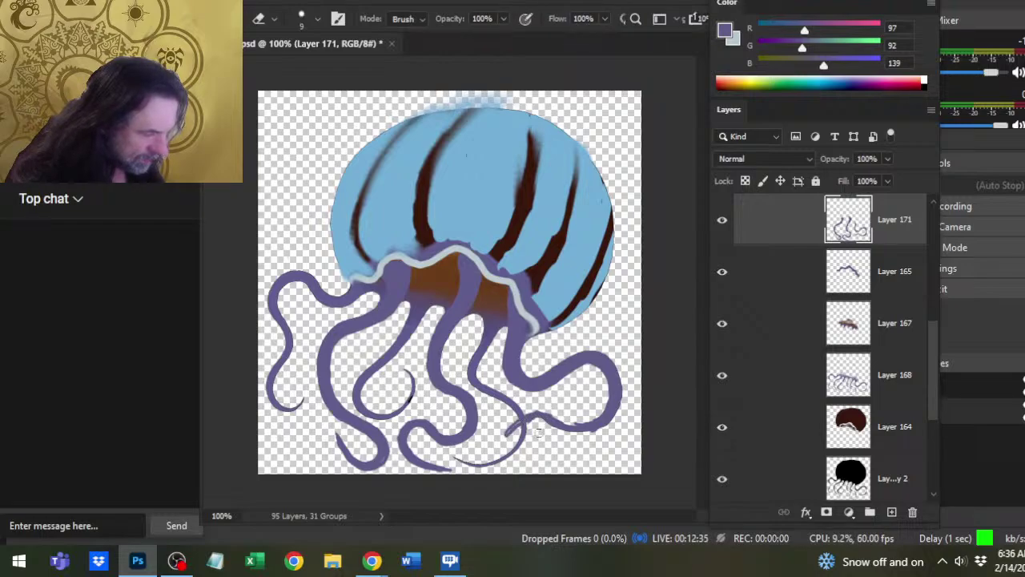
pyautogui.press('b')
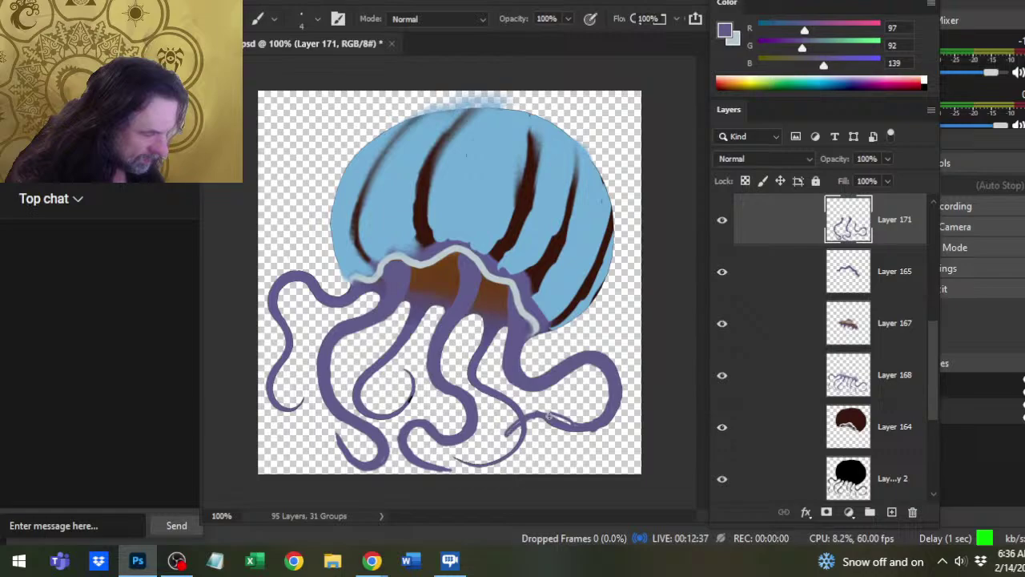
pyautogui.press('e')
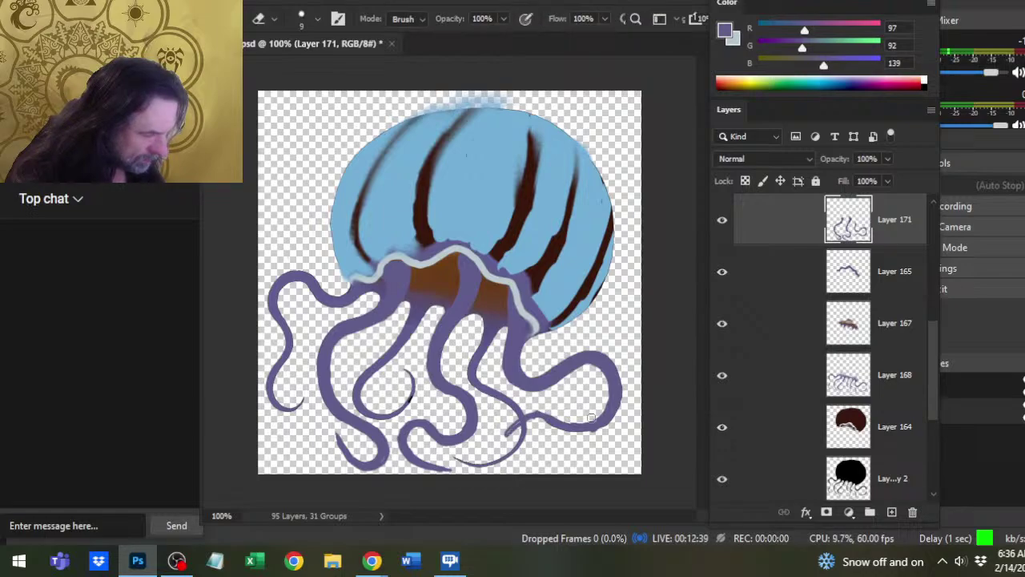
# Fill out and smooth the outer edge of the rightmost tentacle's large loop with brush and eraser.
pyautogui.press('b')
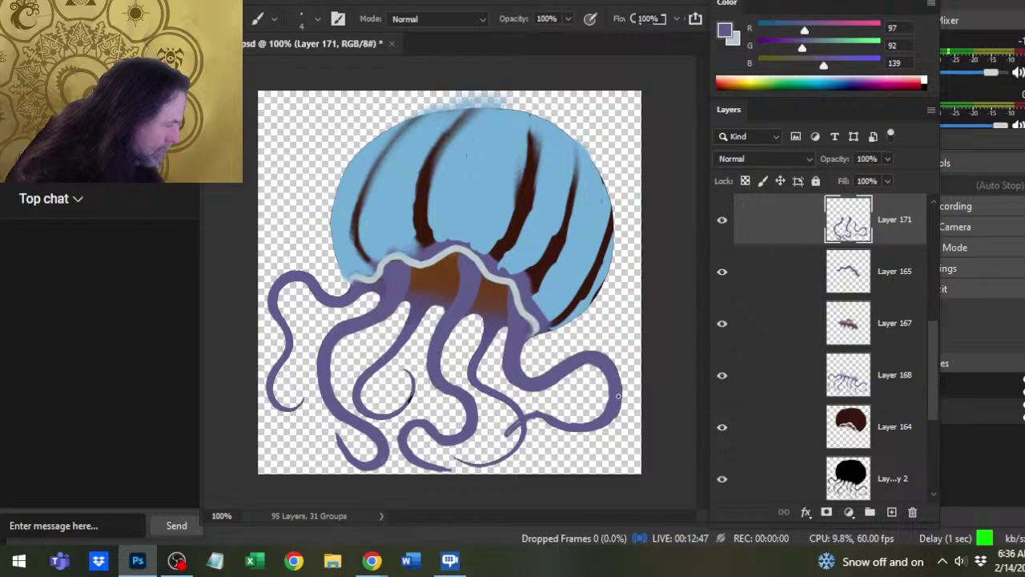
pyautogui.press('e')
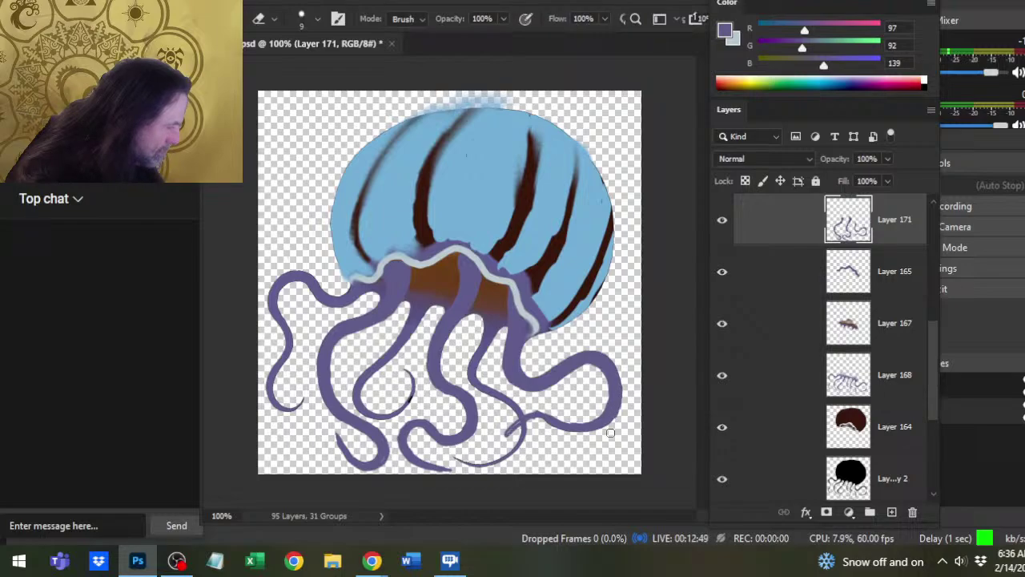
pyautogui.press('b')
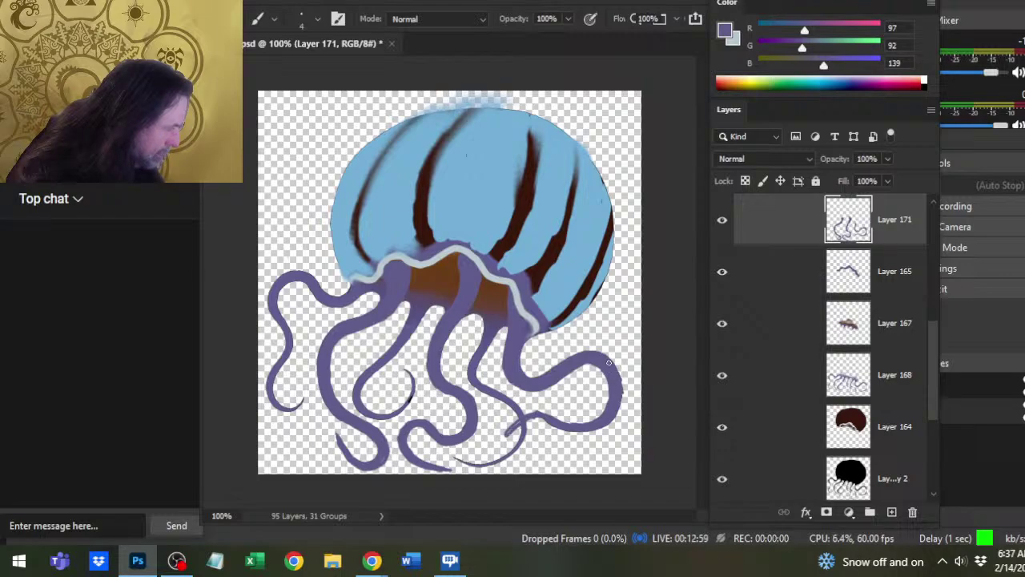
# Taper the rightmost tentacle's crossing tip and even out the lower curve of its loop.
pyautogui.press('e')
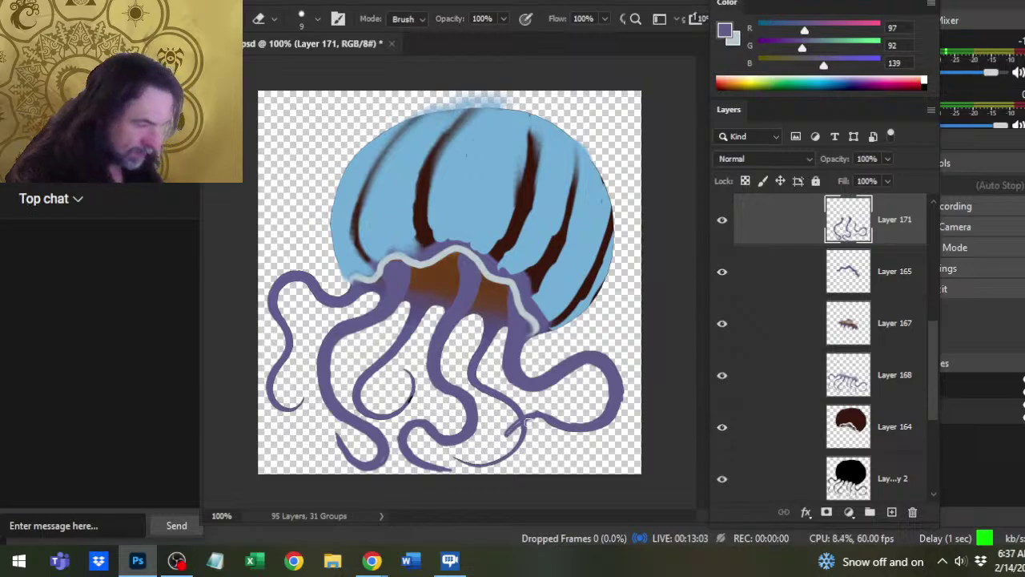
pyautogui.press('b')
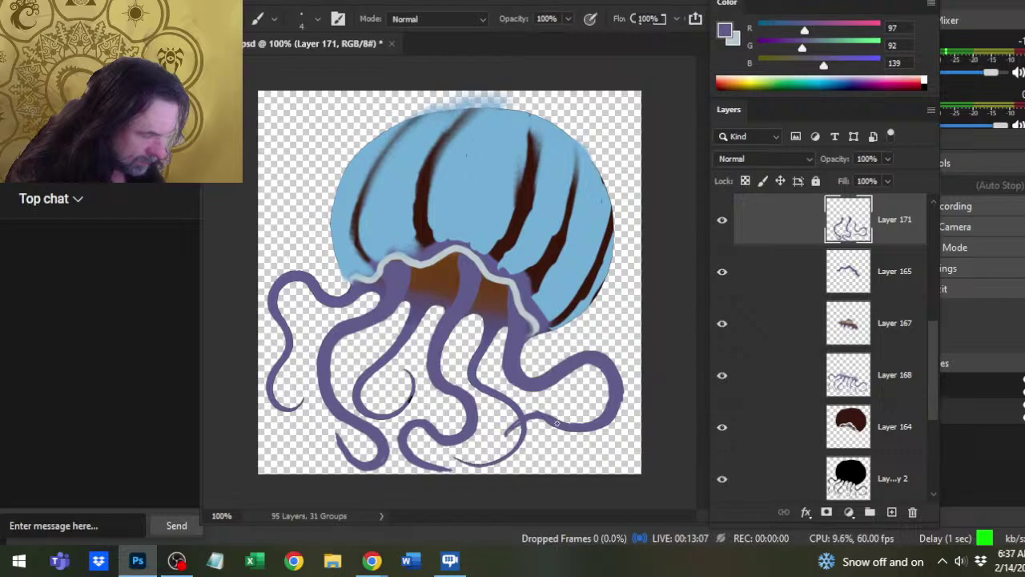
pyautogui.press('e')
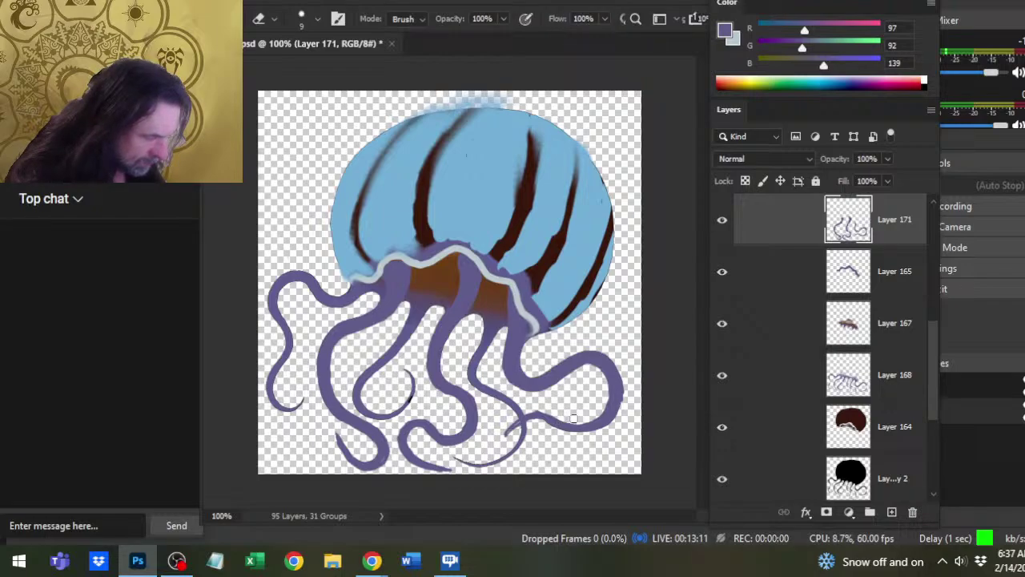
pyautogui.press('b')
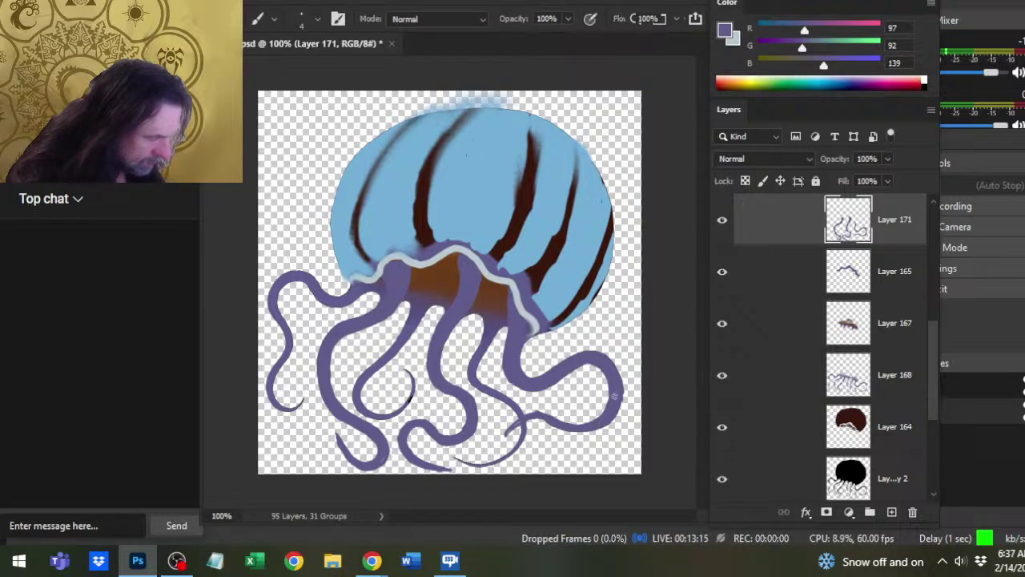
# Reshape the top of the rightmost tentacle's base where it meets the pale rim and brown underside.
pyautogui.press('e')
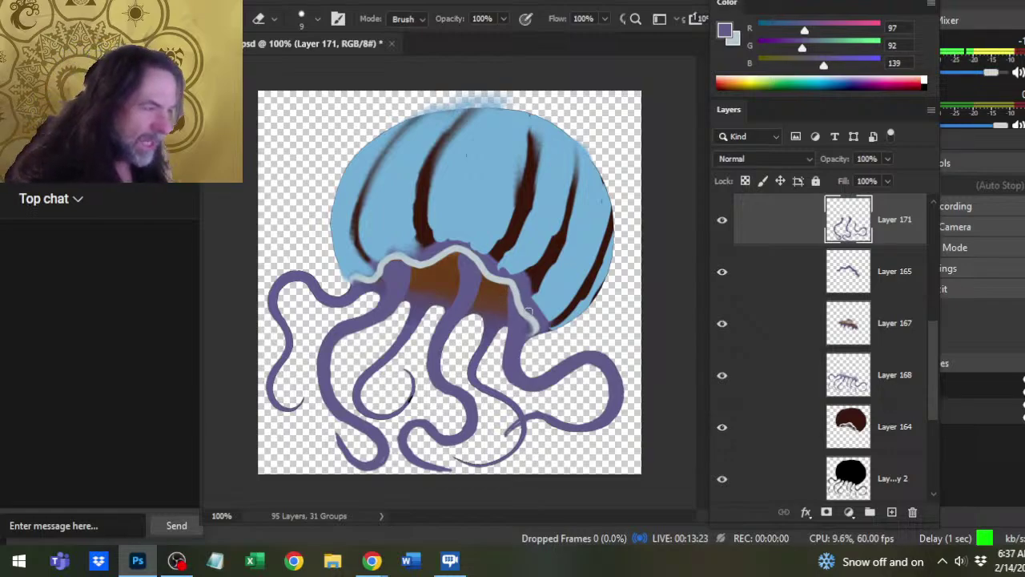
pyautogui.press('b')
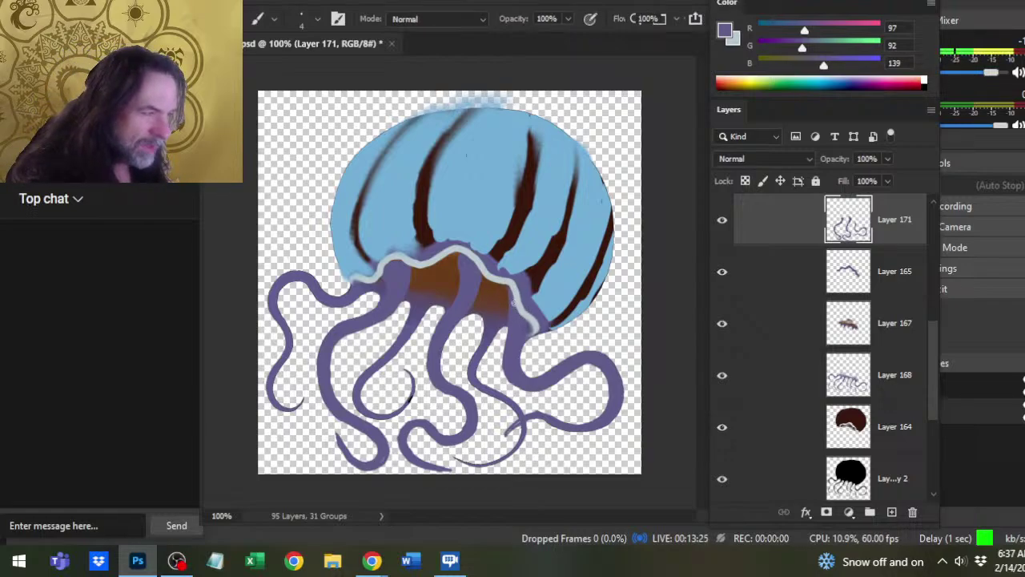
pyautogui.press('e')
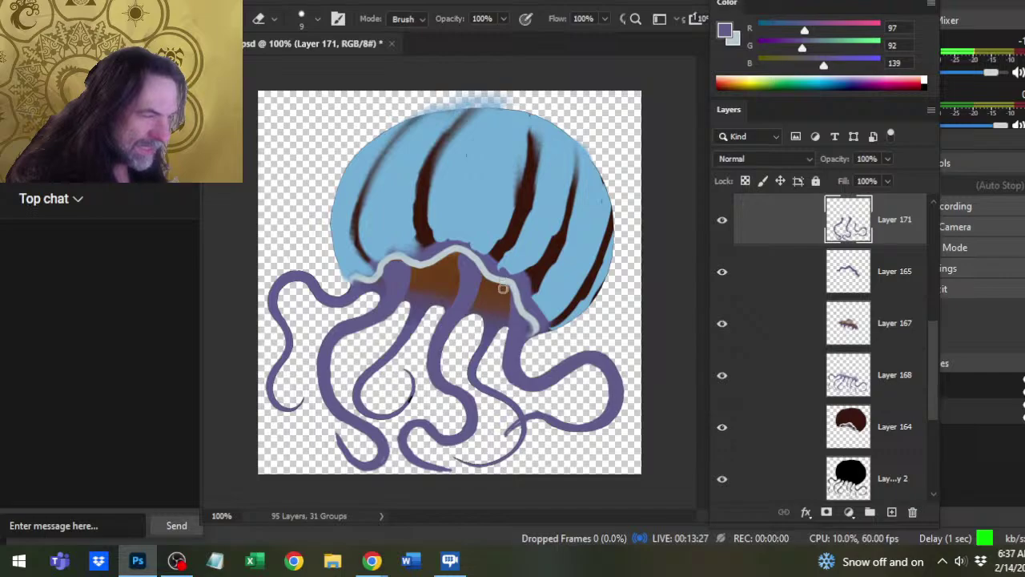
pyautogui.press('b')
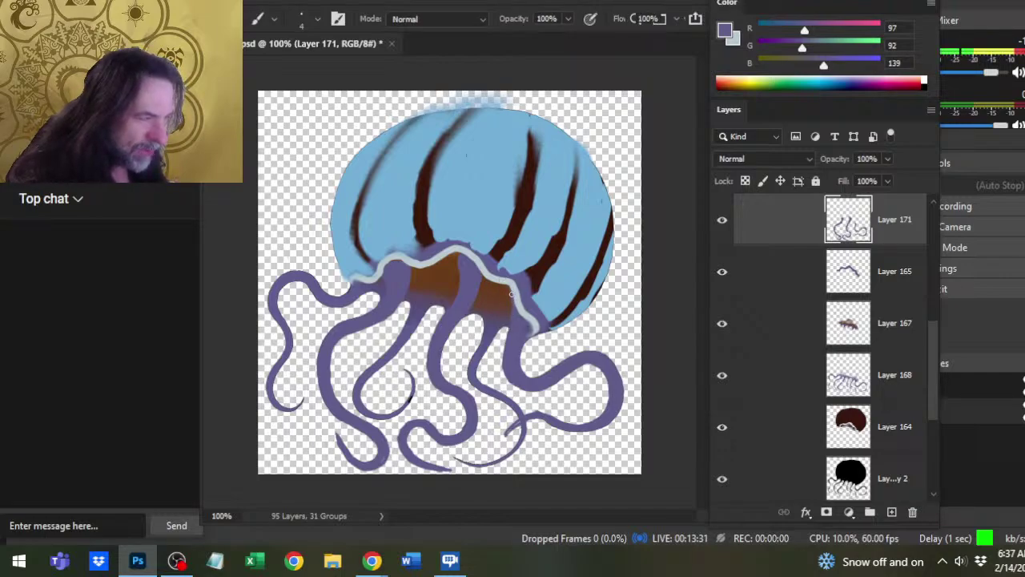
pyautogui.press('e')
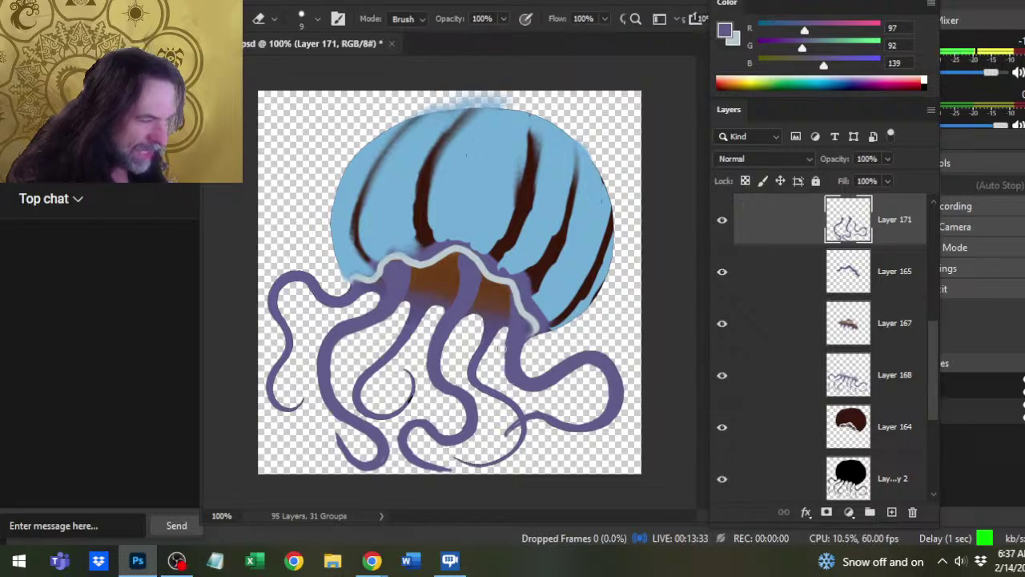
# Refine the edges of the rightmost tentacle's base and the gap separating it from the neighbouring tentacle, using brush and eraser.
pyautogui.press('b')
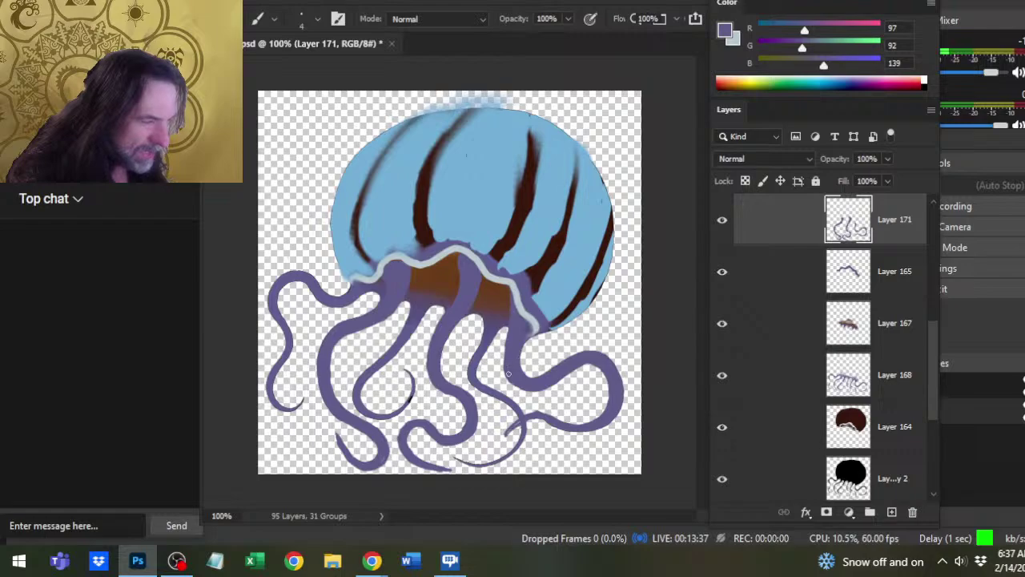
pyautogui.press('e')
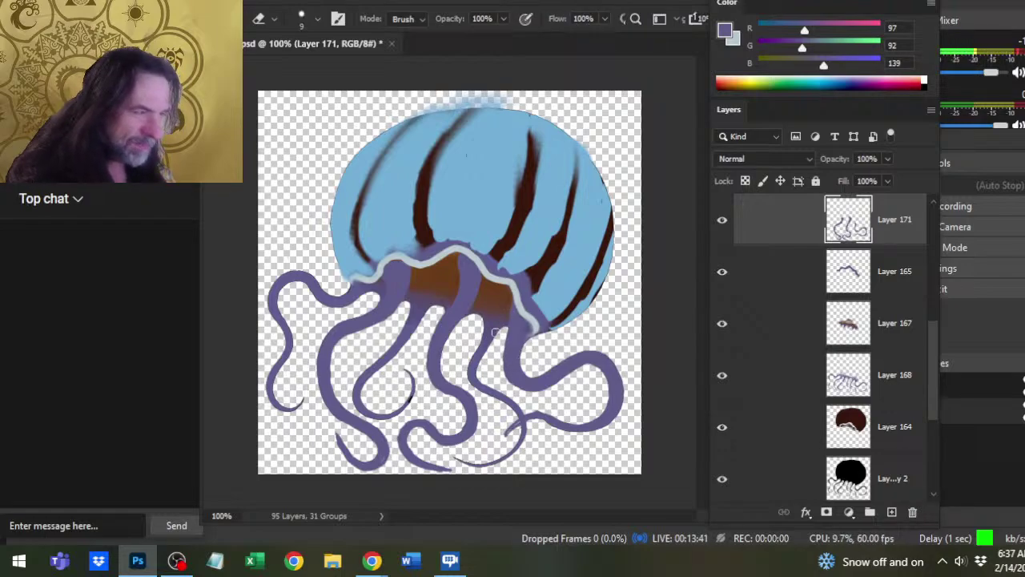
pyautogui.press('b')
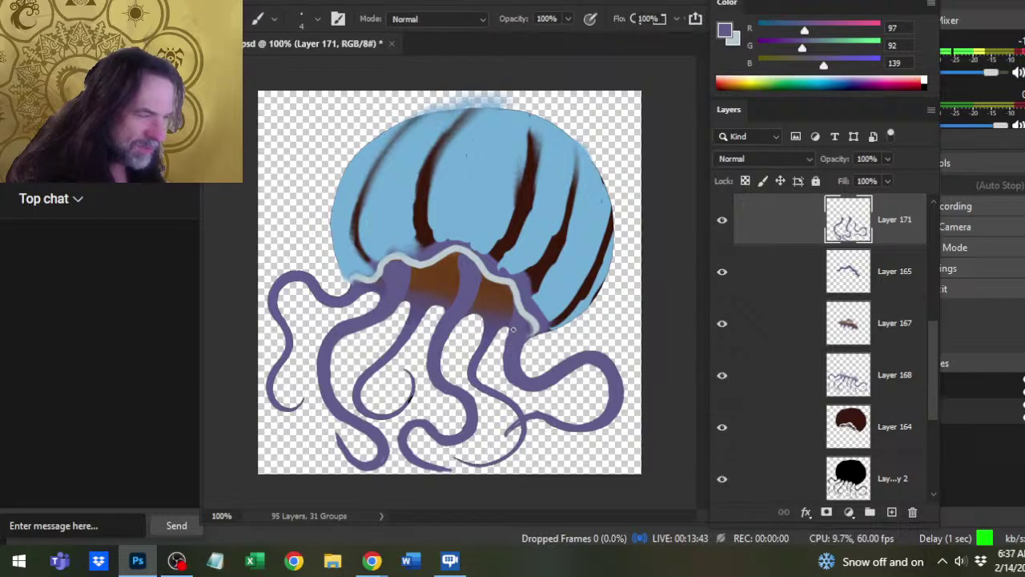
pyautogui.press('e')
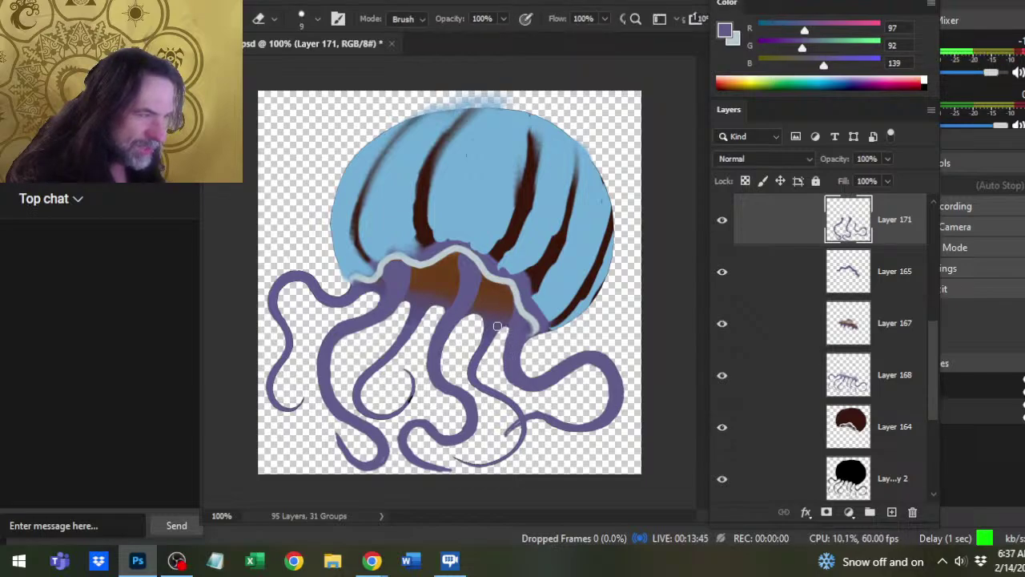
pyautogui.press('b')
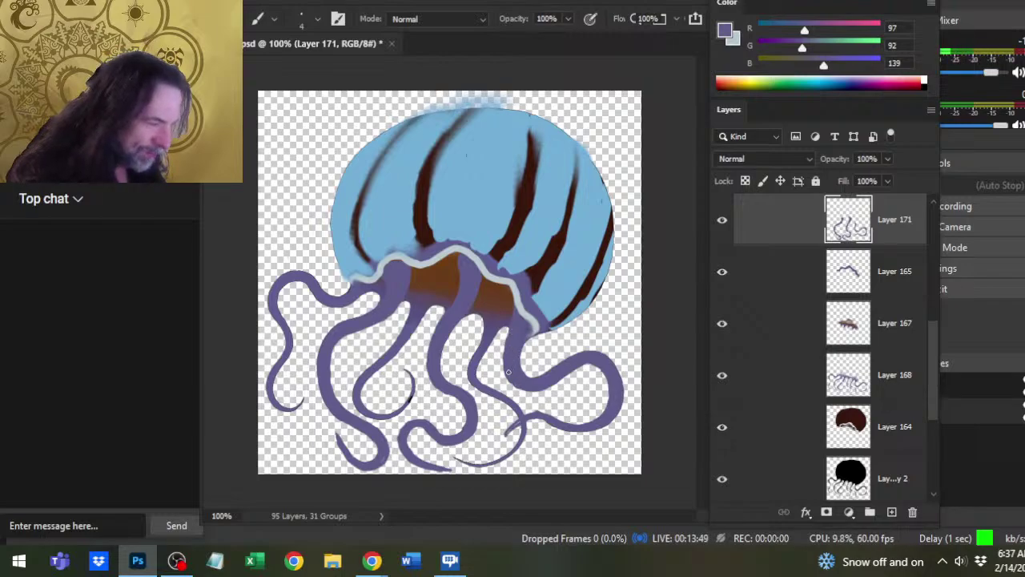
# Smooth the rightmost tentacle's first bend and the inner upper edge of its large loop with brush and eraser.
pyautogui.press('e')
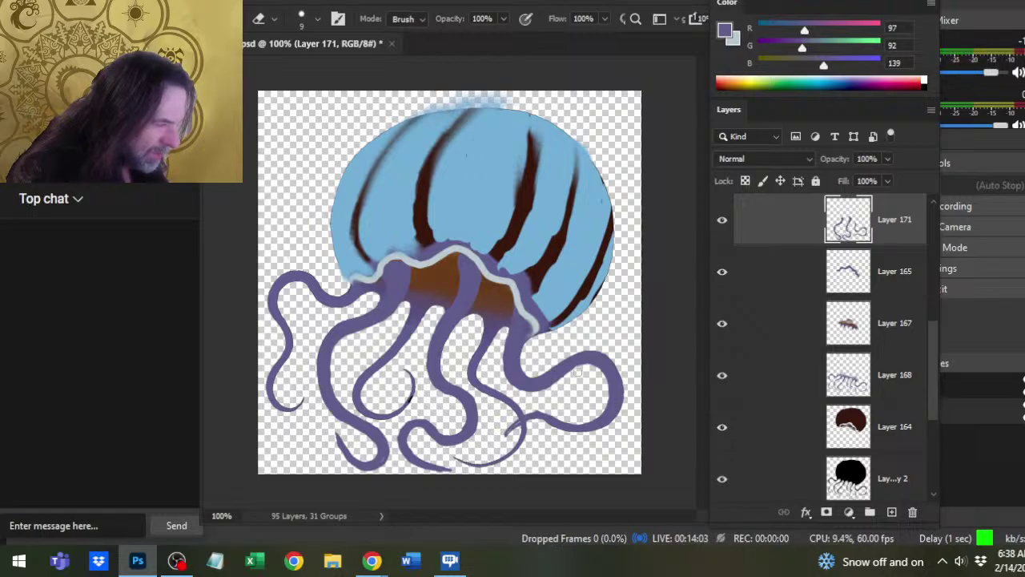
pyautogui.press('b')
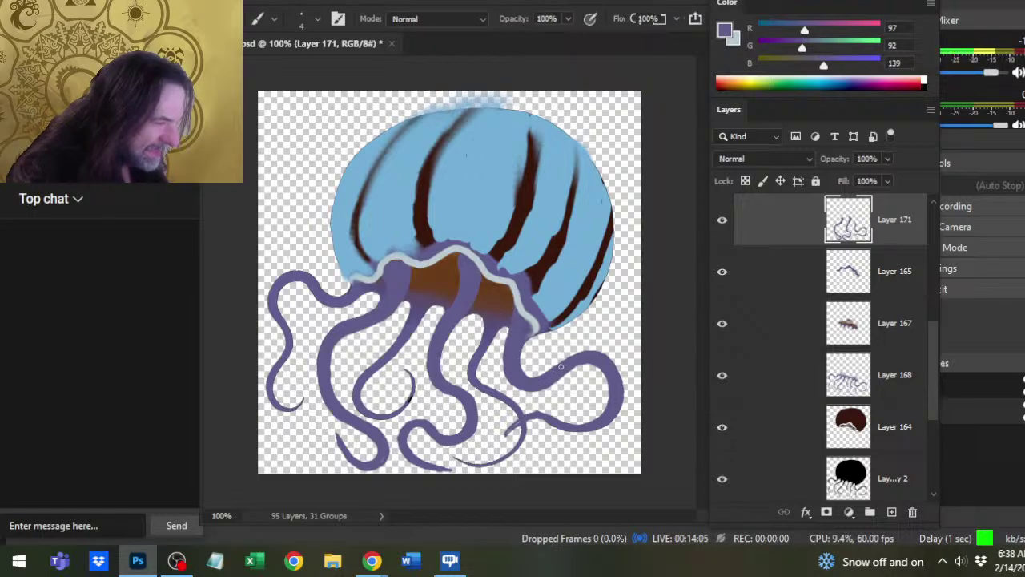
pyautogui.press('e')
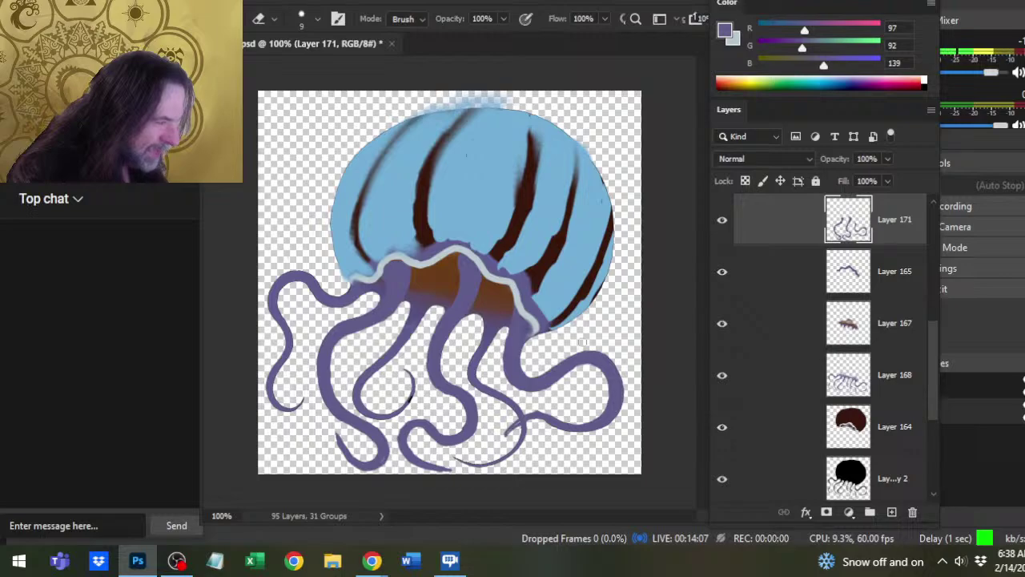
pyautogui.press('b')
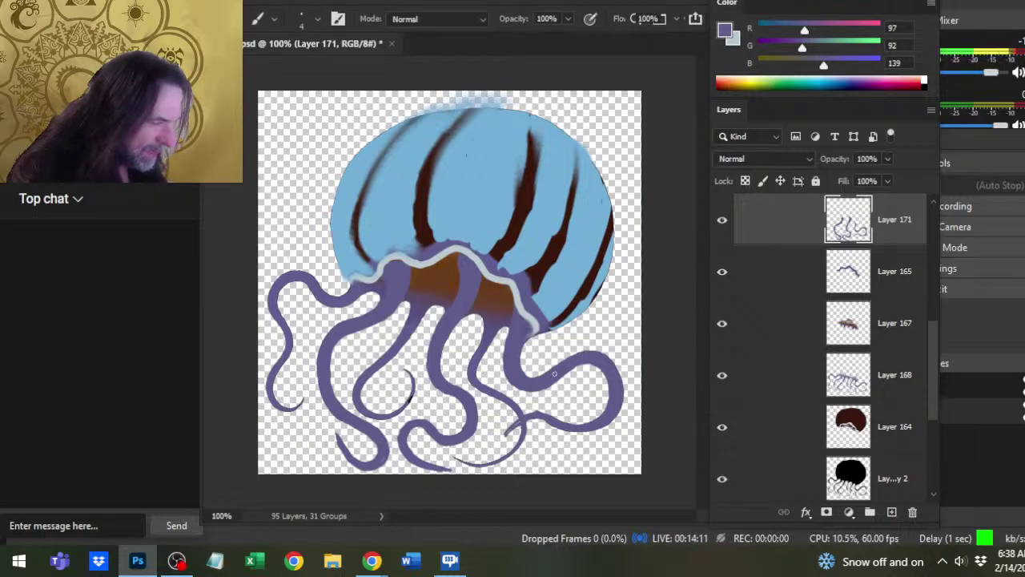
pyautogui.press('e')
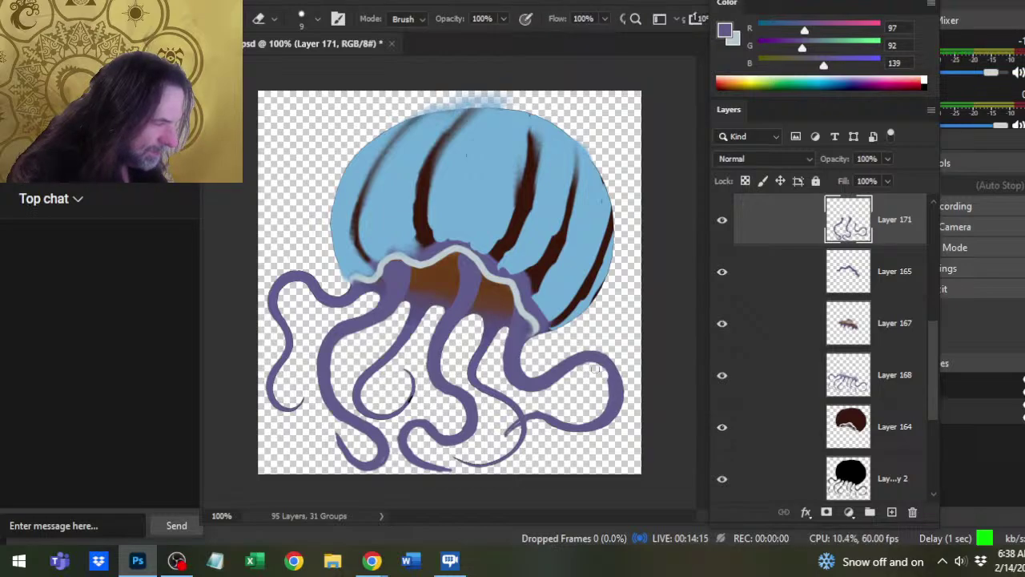
pyautogui.press('b')
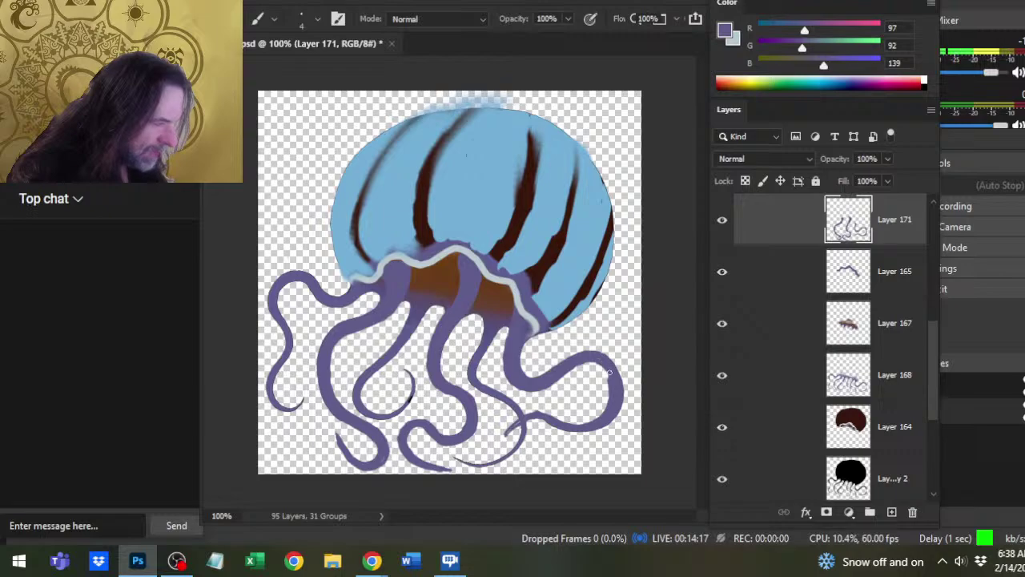
pyautogui.press('e')
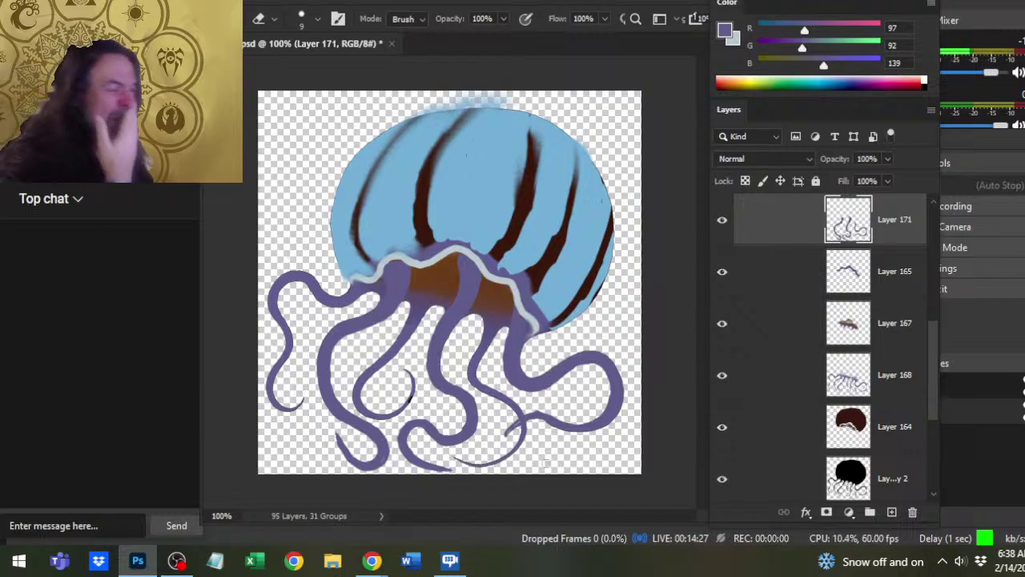
# Even out the thickness of the rightmost tentacle's lower loop, narrowing it toward the crossing with the neighbouring tentacle.
pyautogui.press('b')
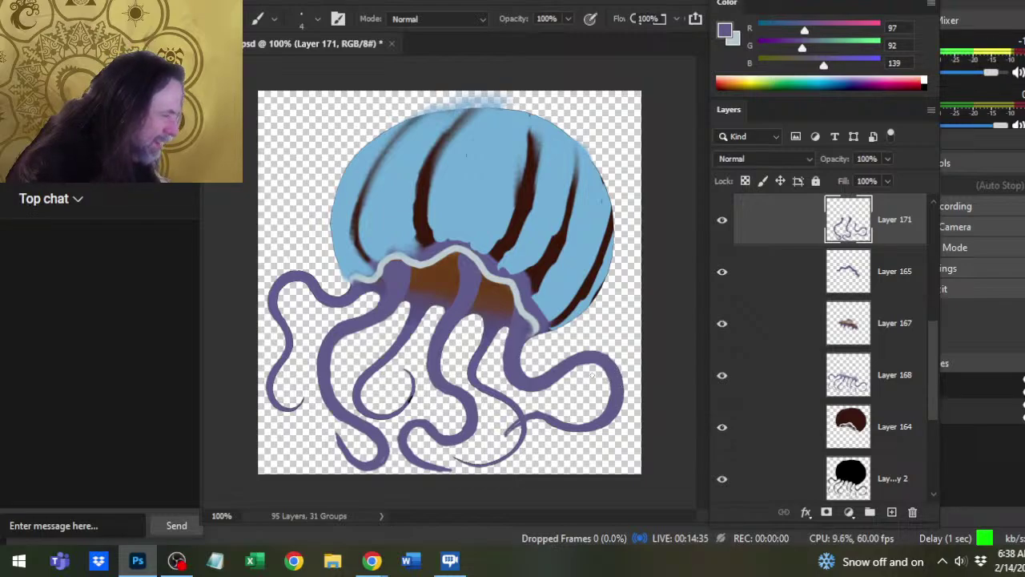
pyautogui.press('e')
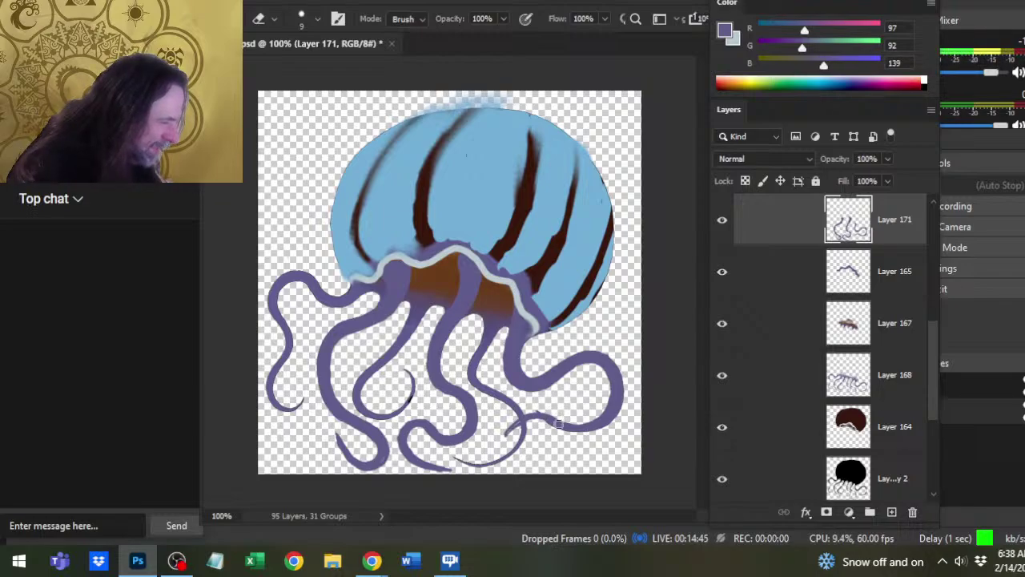
pyautogui.press('b')
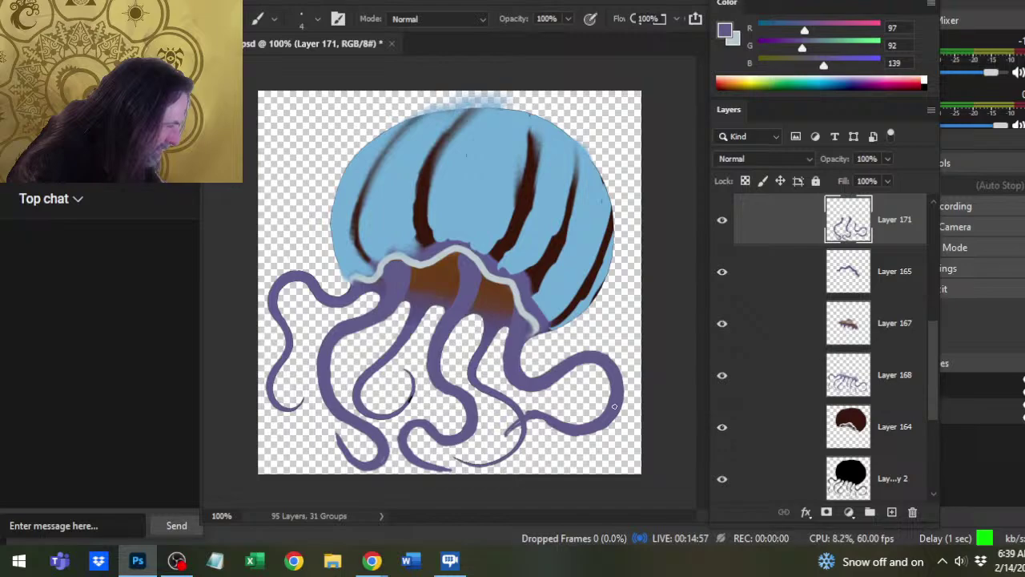
pyautogui.press('e')
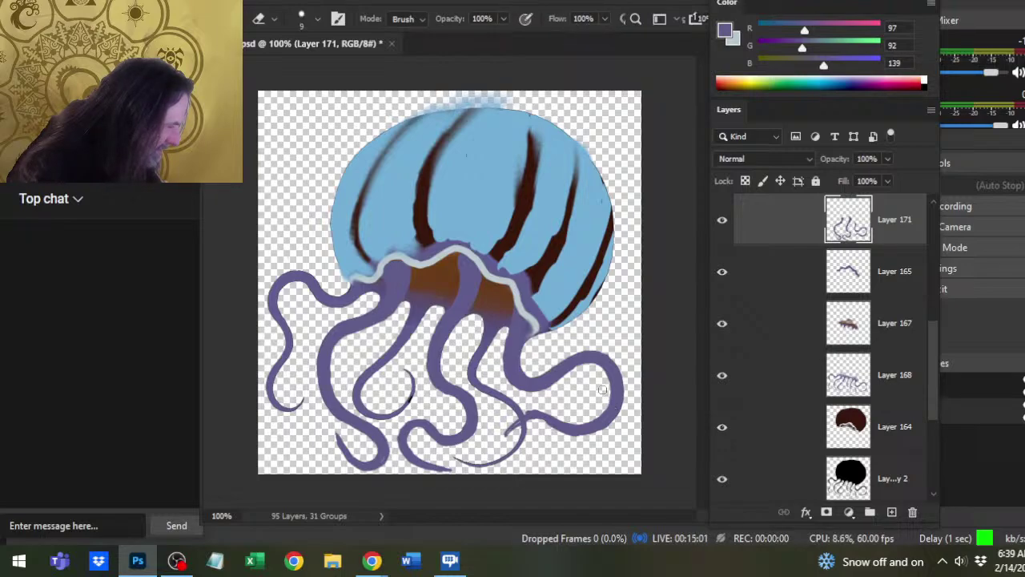
pyautogui.press('b')
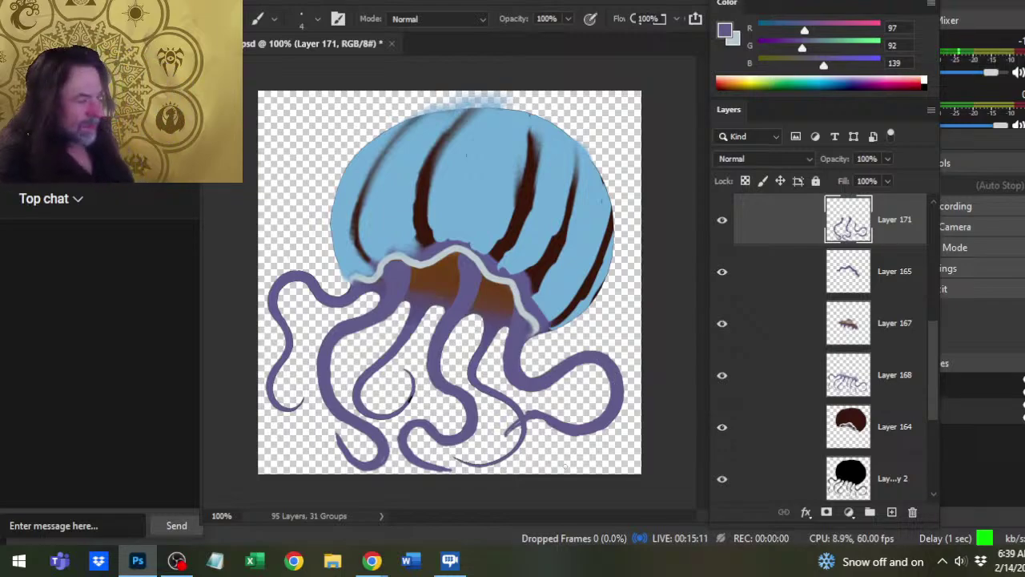
pyautogui.press('e')
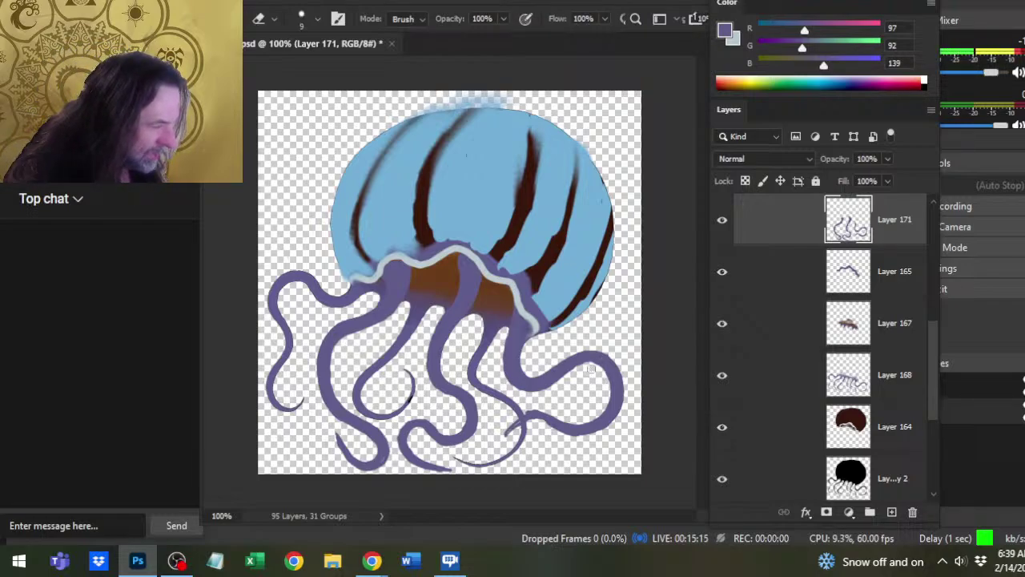
pyautogui.press('b')
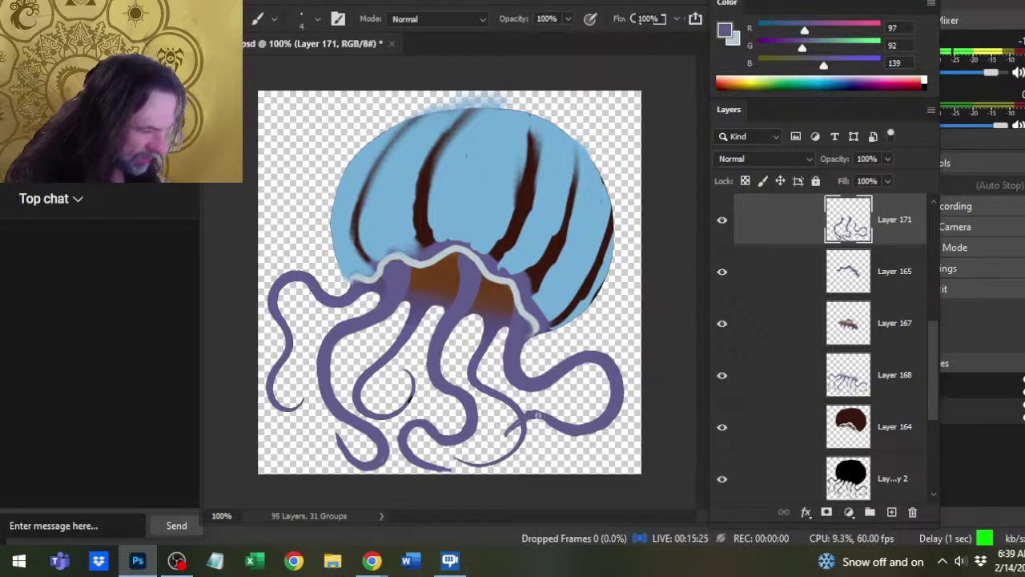
# Extend the rightmost tentacle's tip downward in a thin curve meeting the neighbouring tentacle's end, and trim its edges.
pyautogui.moveTo(518, 423); pyautogui.dragTo(507, 458)
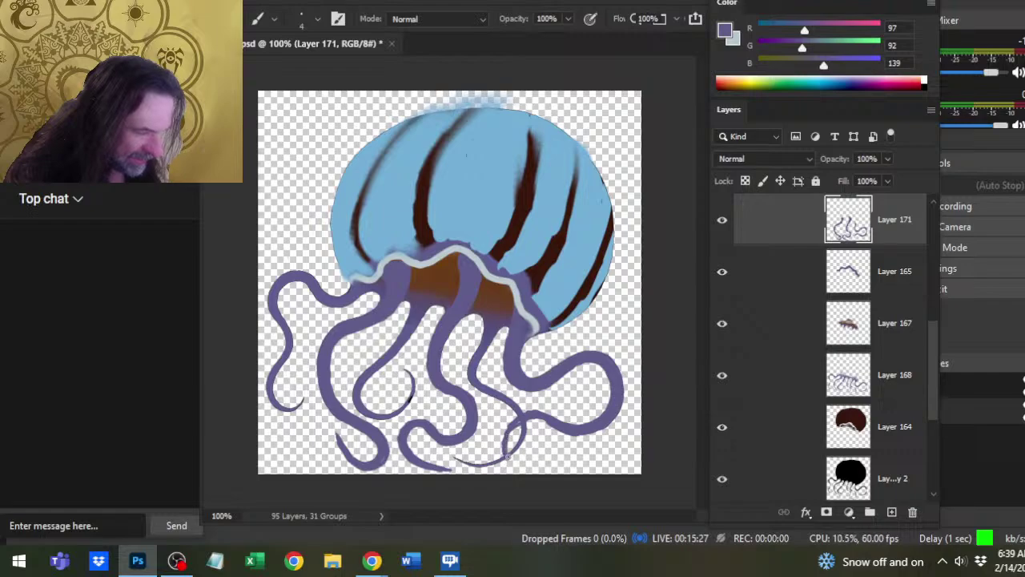
pyautogui.press('e')
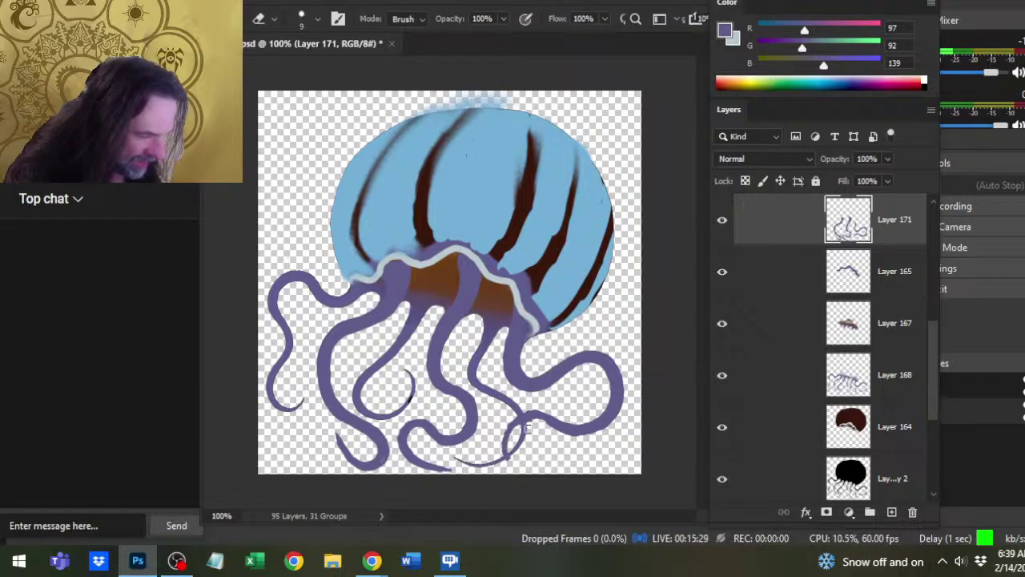
pyautogui.press('b')
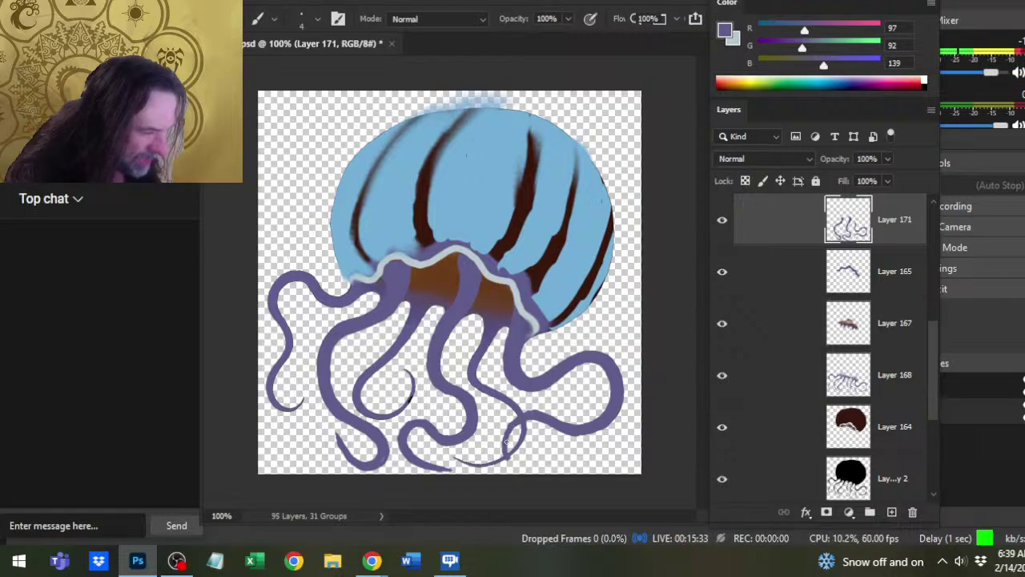
pyautogui.press('e')
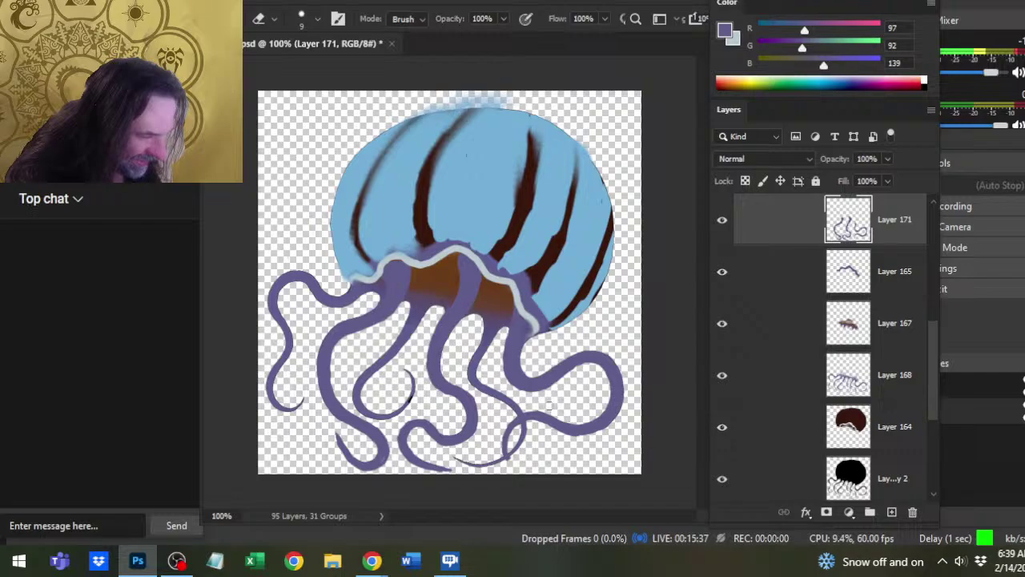
pyautogui.press('b')
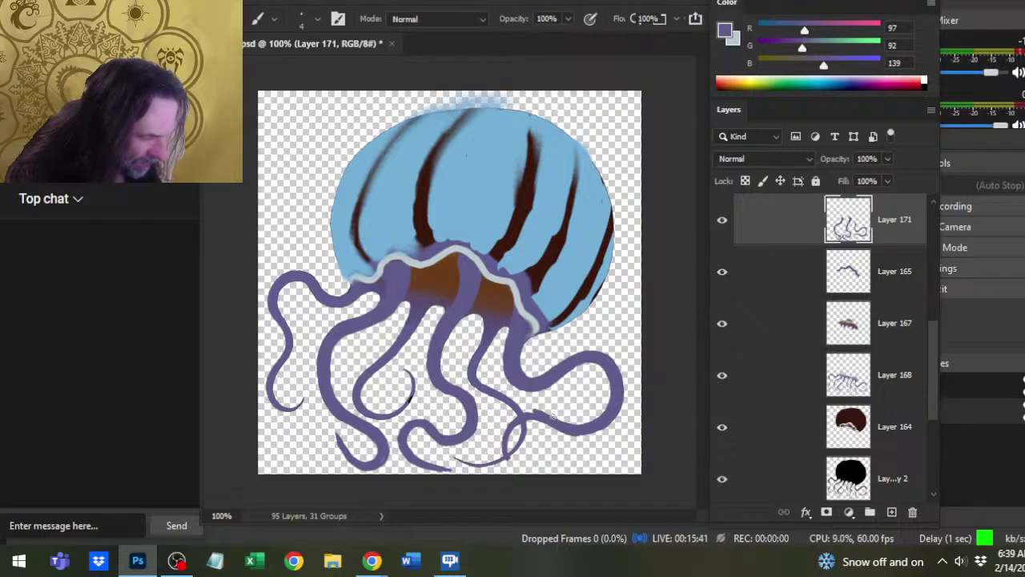
# Lasso the rightmost tentacle's curling end at the crossing, nudge it slightly upward, and deselect it.
pyautogui.press('e')
pyautogui.press('l')
pyautogui.moveTo(520, 415)
pyautogui.mouseDown()
pyautogui.moveTo(514, 409)
pyautogui.moveTo(529, 422)
pyautogui.mouseUp()
pyautogui.press('v')
pyautogui.hotkey('ctrl', 'd')
pyautogui.press('l')
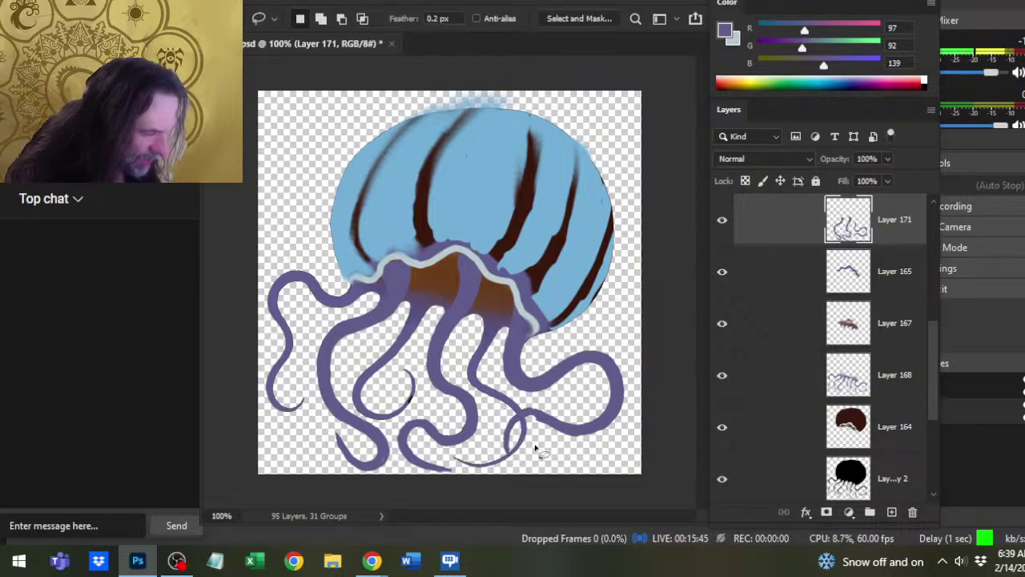
# Clean up the join at the tentacle crossing and the underside of the rightmost tentacle's lower loop.
pyautogui.press('b')
pyautogui.press('e')
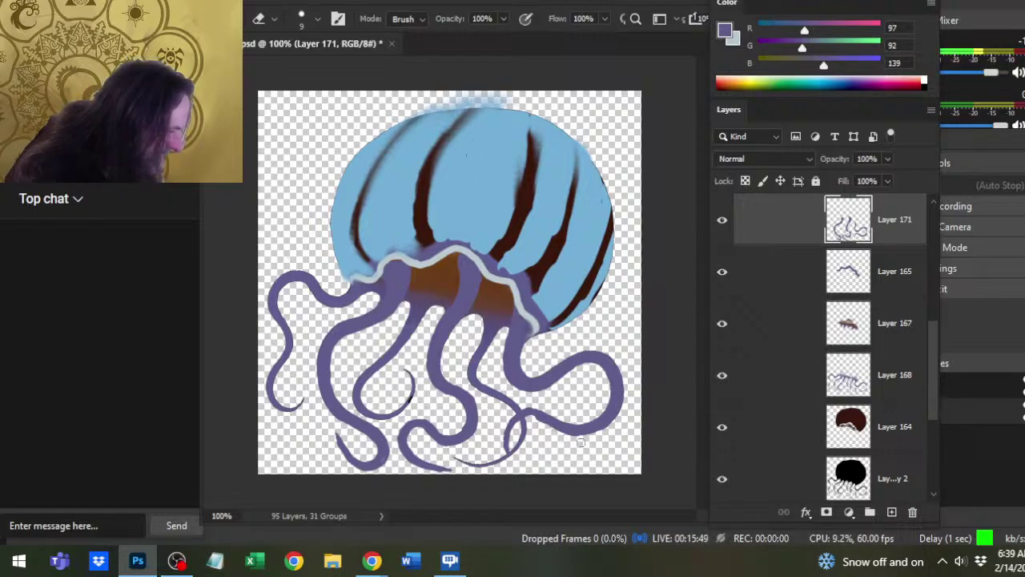
pyautogui.press('b')
pyautogui.press('e')
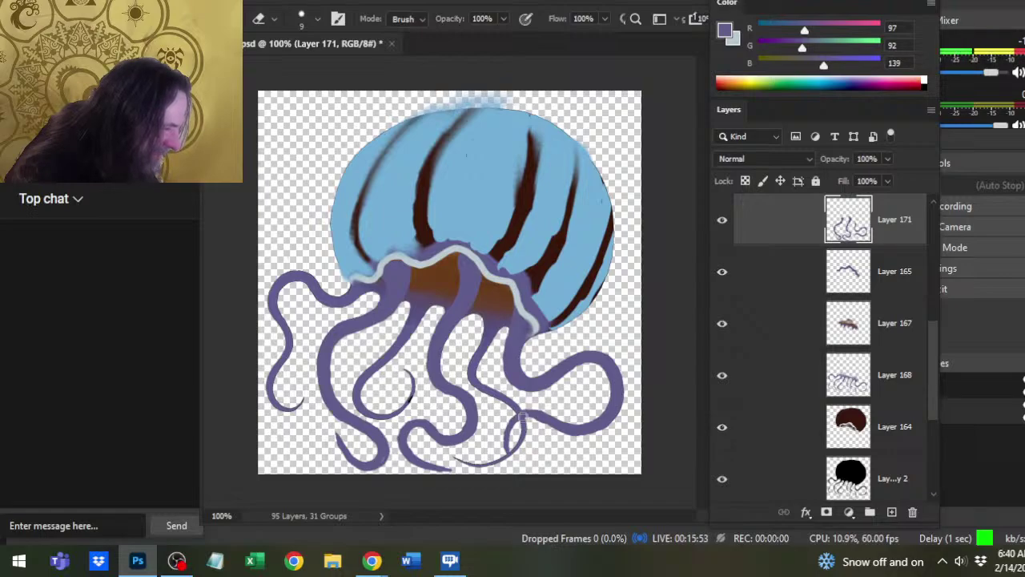
pyautogui.press('b')
pyautogui.press('e')
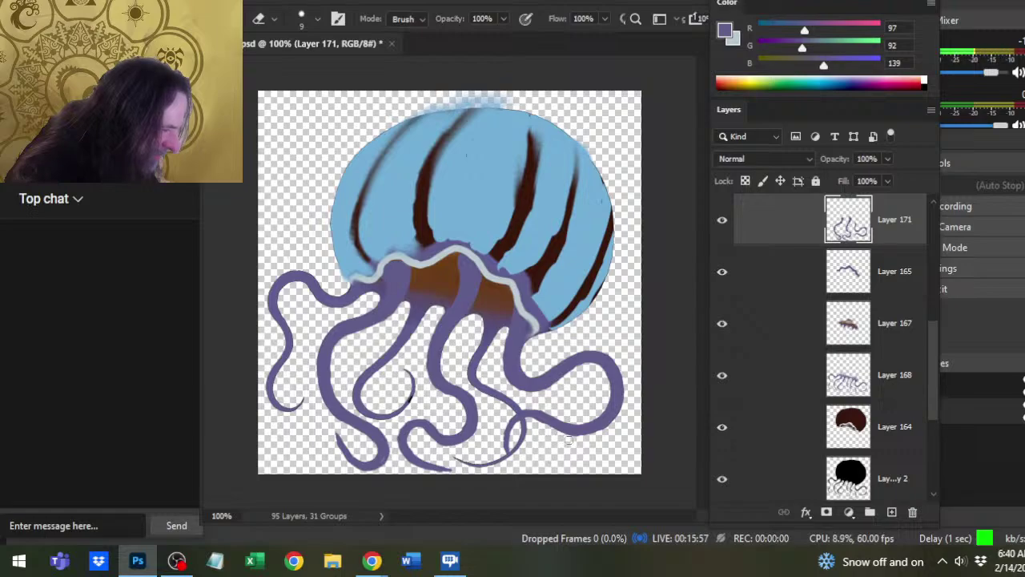
# Thicken the rightmost tentacle's curl and carry its tip across the neighbouring tentacle to the right, trimming the edges.
pyautogui.press('b')
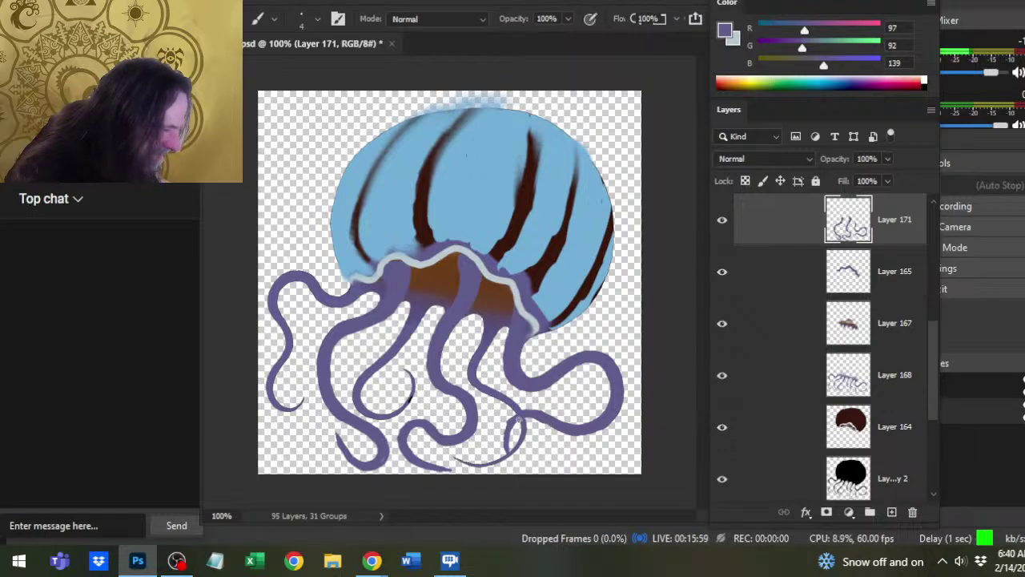
pyautogui.moveTo(510, 447)
pyautogui.mouseDown()
pyautogui.moveTo(532, 462)
pyautogui.moveTo(508, 442)
pyautogui.mouseUp()
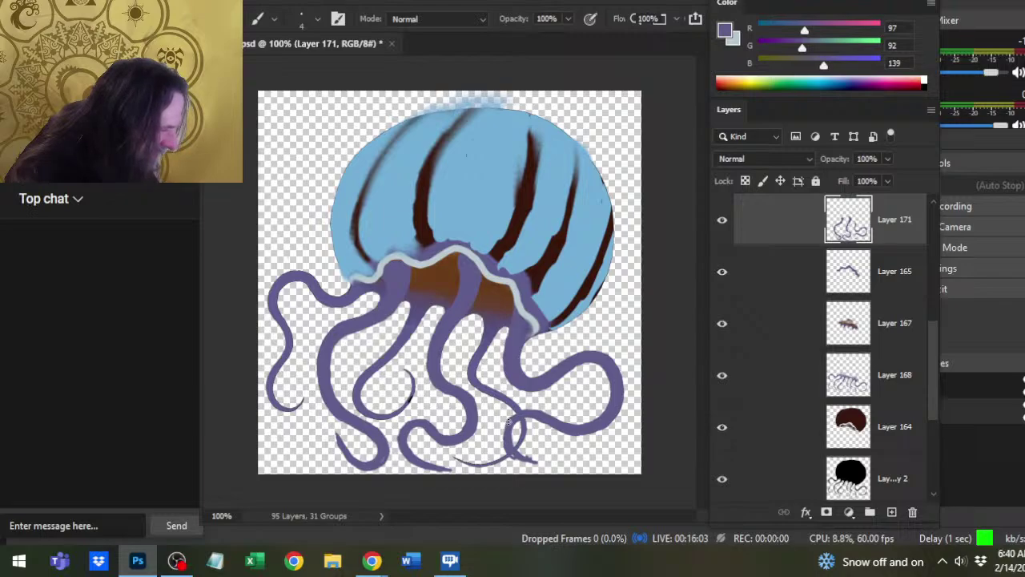
pyautogui.press('e')
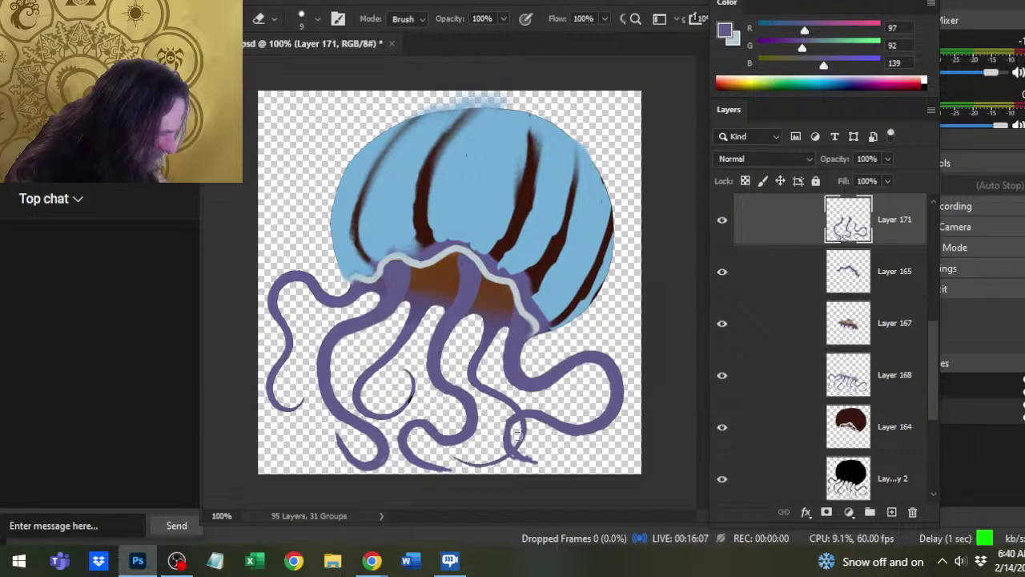
pyautogui.moveTo(532, 458); pyautogui.dragTo(530, 445)
pyautogui.press('b')
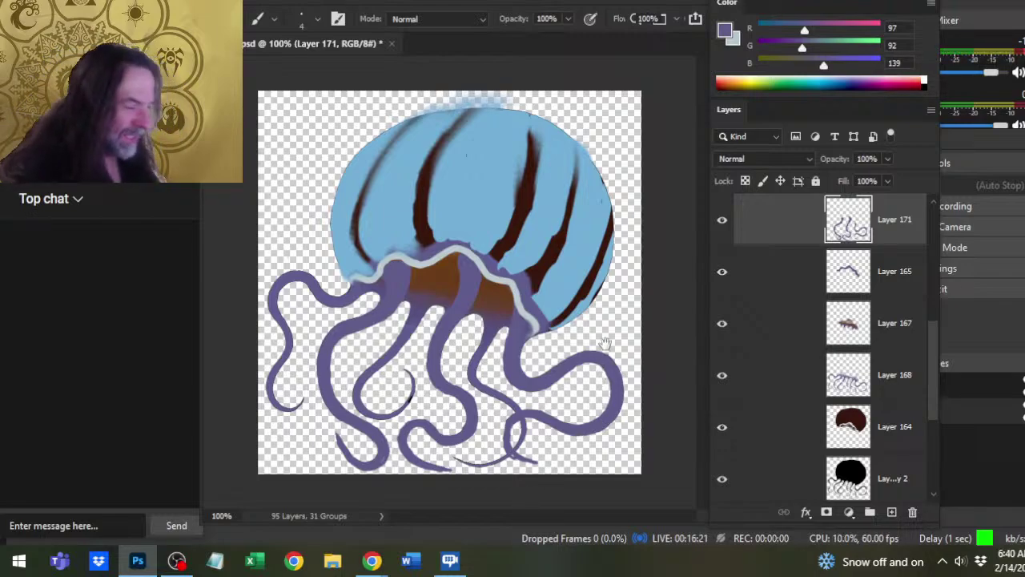
# Lengthen the rightmost tentacle's tip farther right into a gentle upward sweep and taper it to a fine point.
pyautogui.moveTo(551, 425)
pyautogui.mouseDown()
pyautogui.moveTo(577, 427)
pyautogui.moveTo(569, 351)
pyautogui.mouseUp()
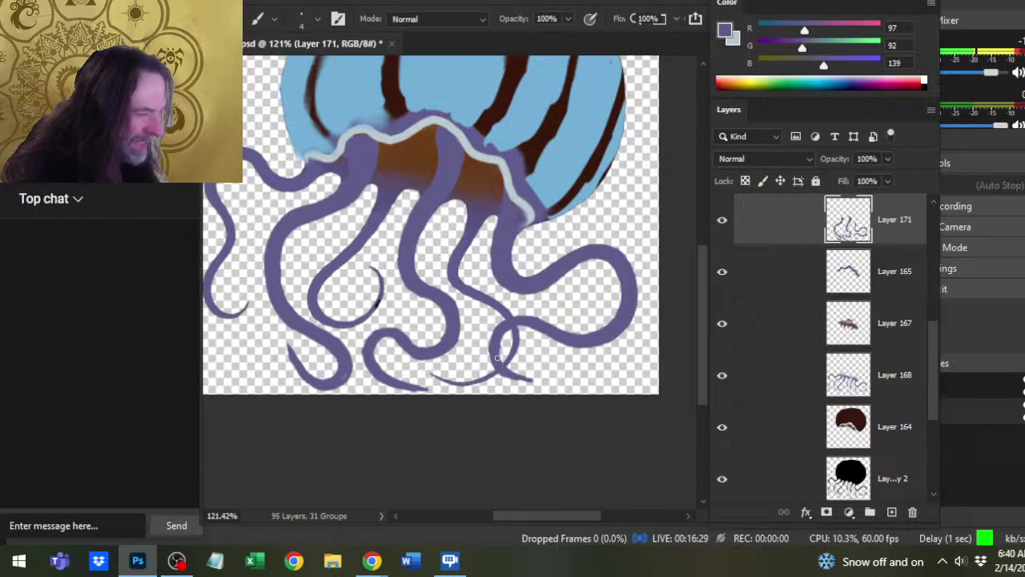
pyautogui.press('e')
pyautogui.press('b')
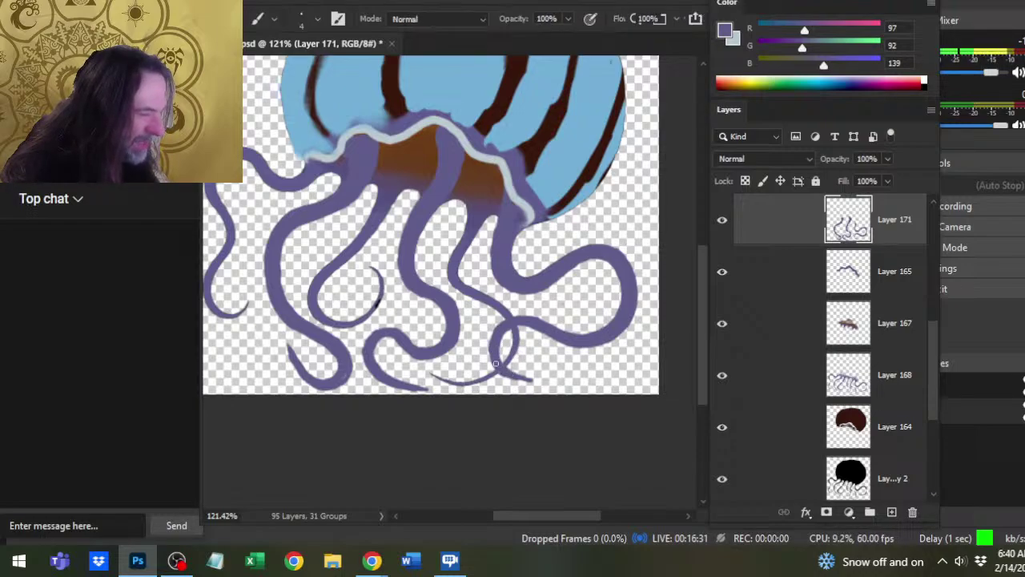
pyautogui.moveTo(513, 380)
pyautogui.mouseDown()
pyautogui.moveTo(536, 393)
pyautogui.moveTo(572, 373)
pyautogui.mouseUp()
pyautogui.press('e')
pyautogui.press('b')
pyautogui.press('e')
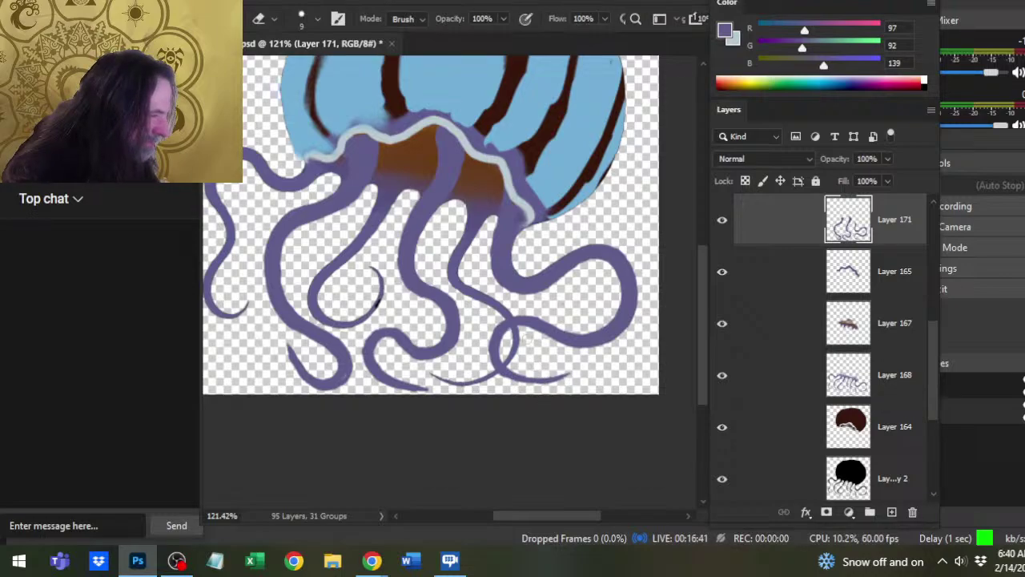
pyautogui.press('z')
pyautogui.moveTo(558, 408); pyautogui.dragTo(520, 395)
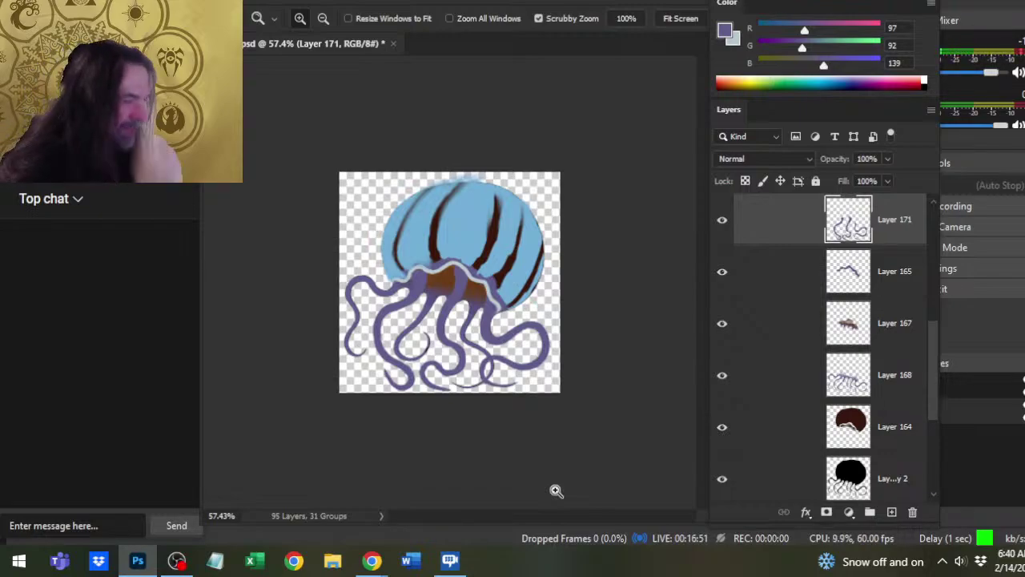
pyautogui.scroll(5, 454, 279)
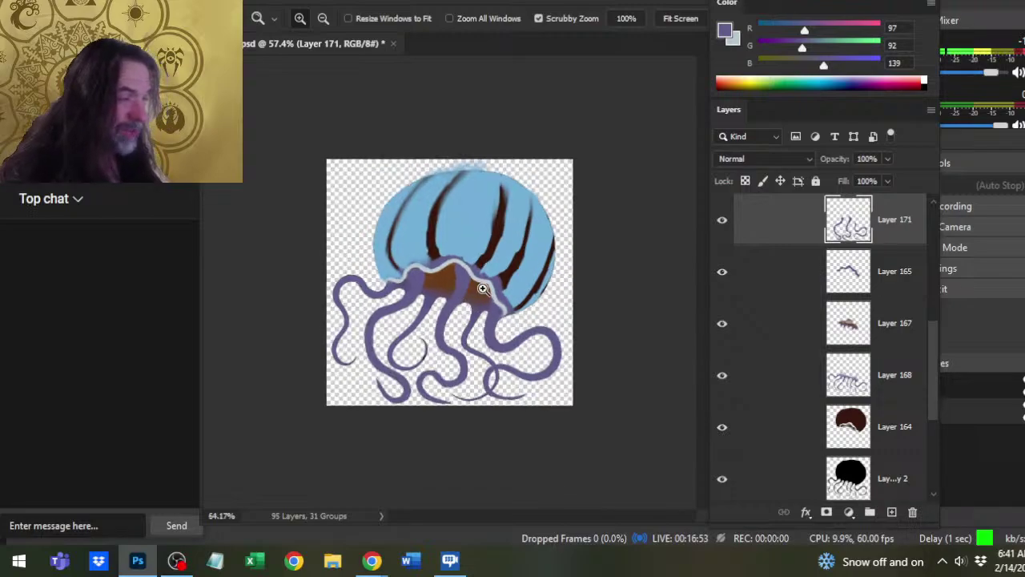
pyautogui.press('b')
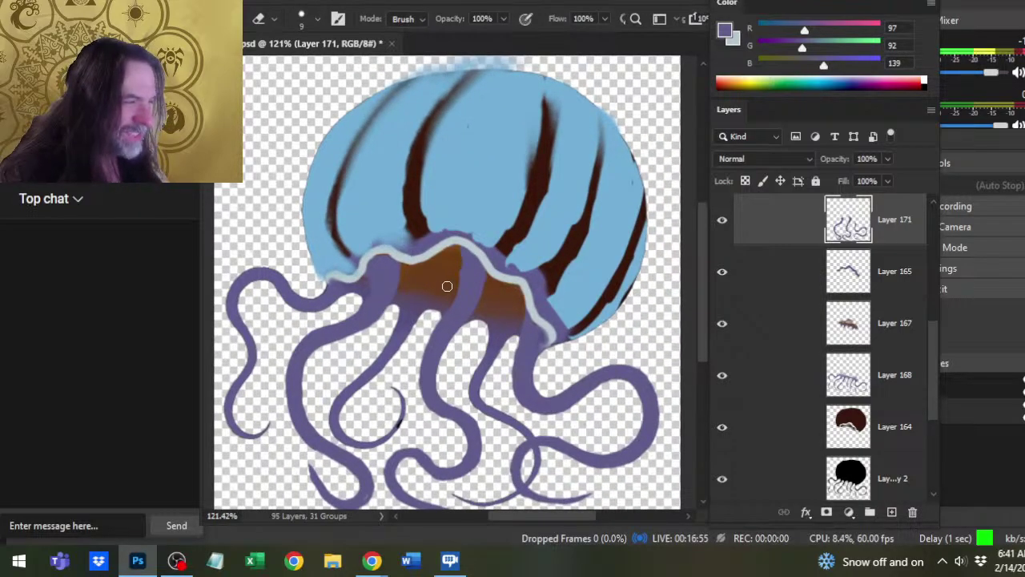
pyautogui.press('b')
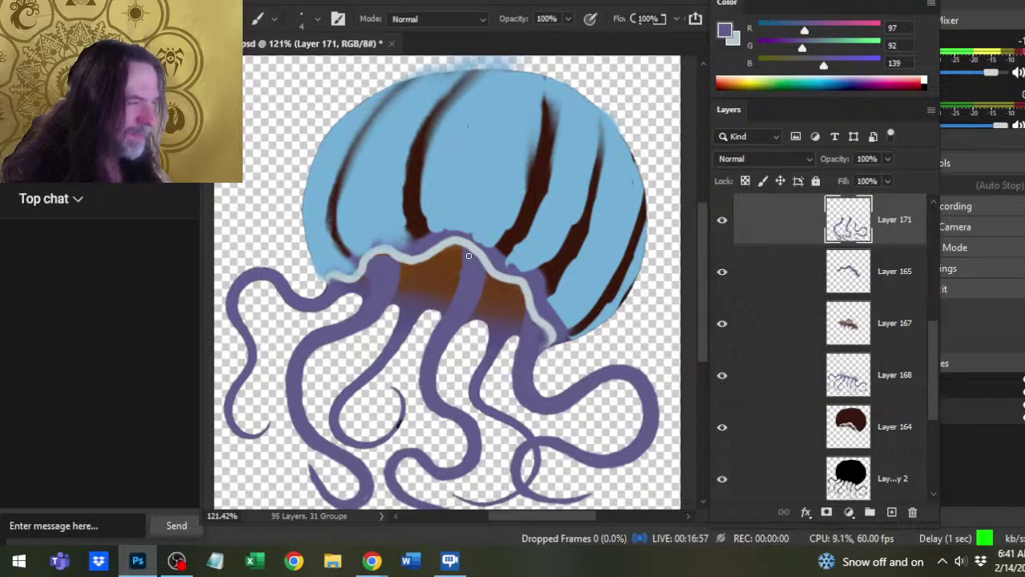
pyautogui.press('e')
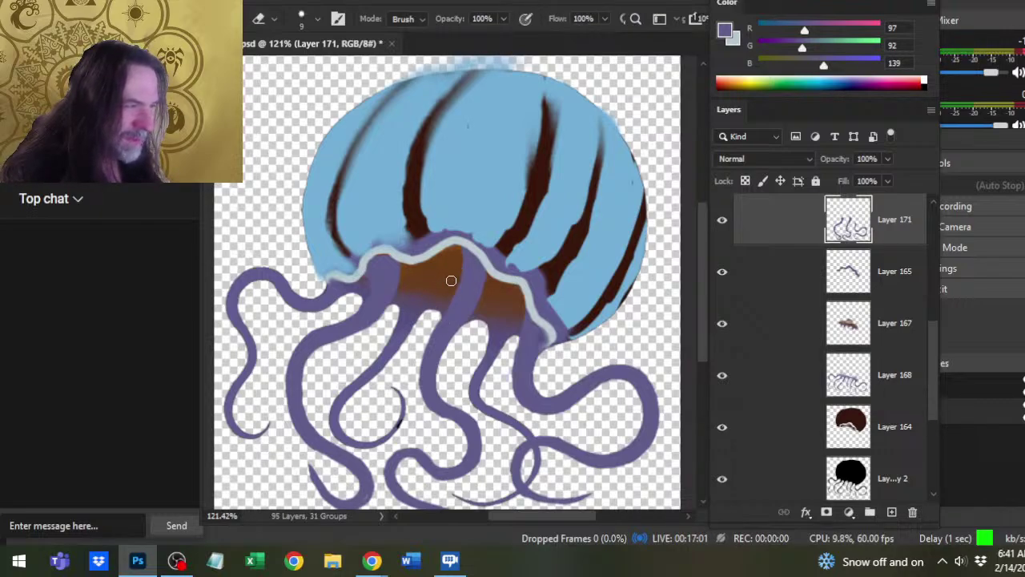
pyautogui.press('b')
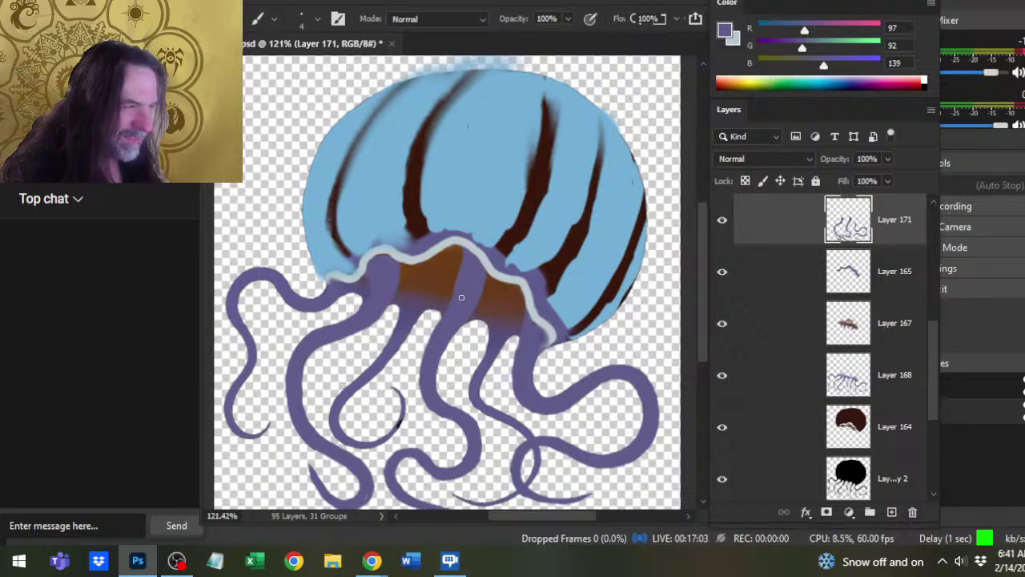
pyautogui.press('e')
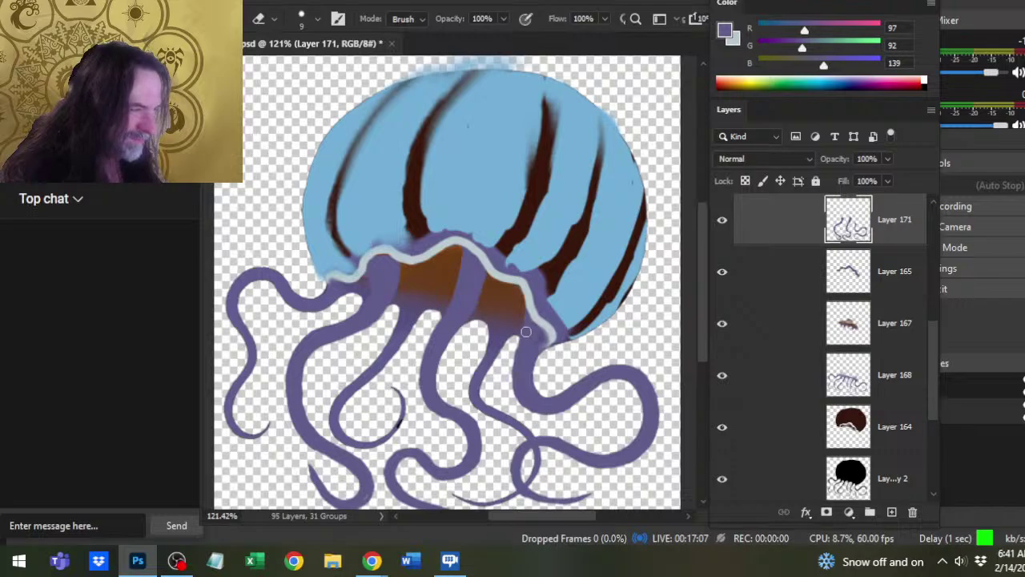
pyautogui.press('b')
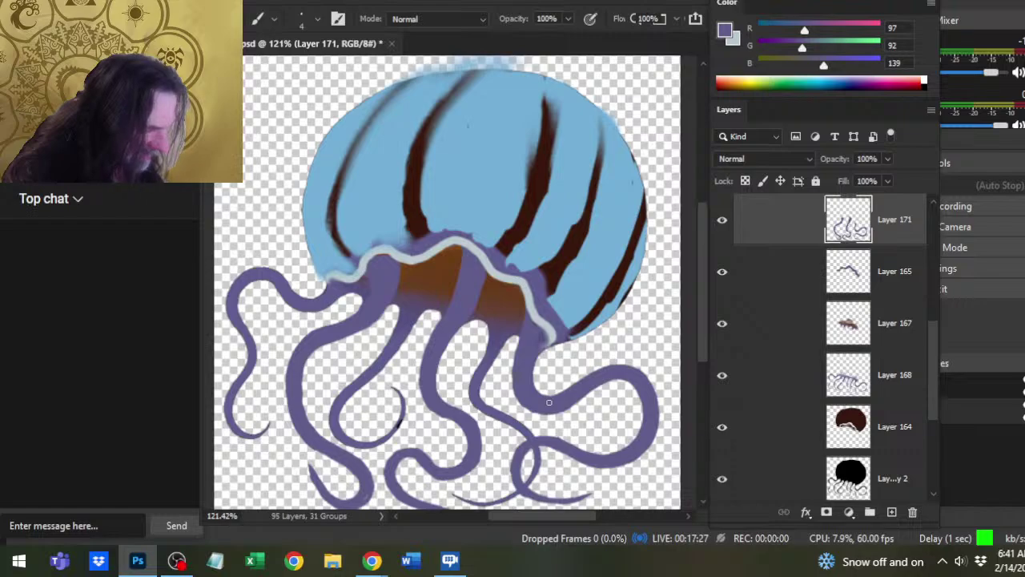
pyautogui.press('e')
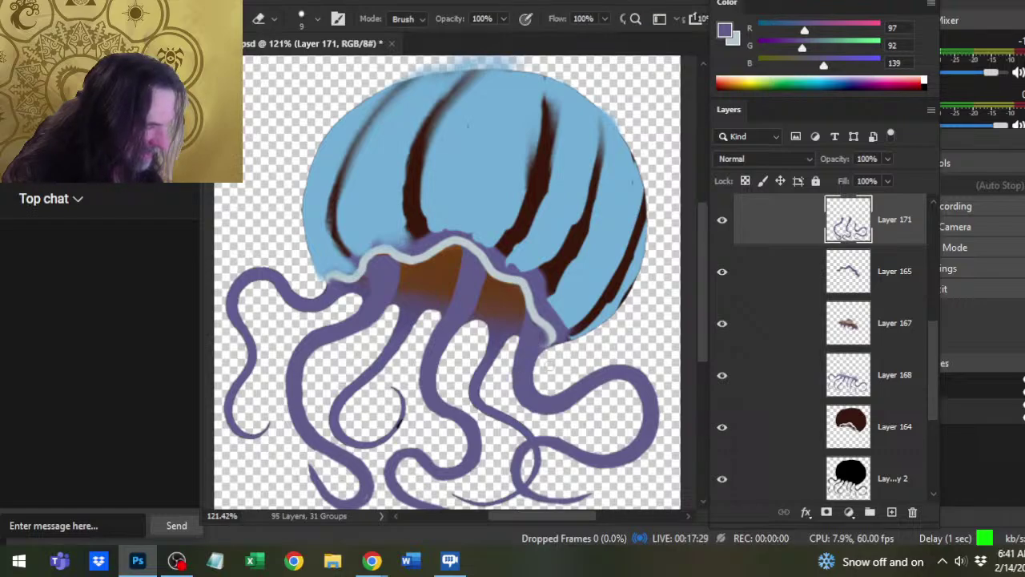
pyautogui.press('b')
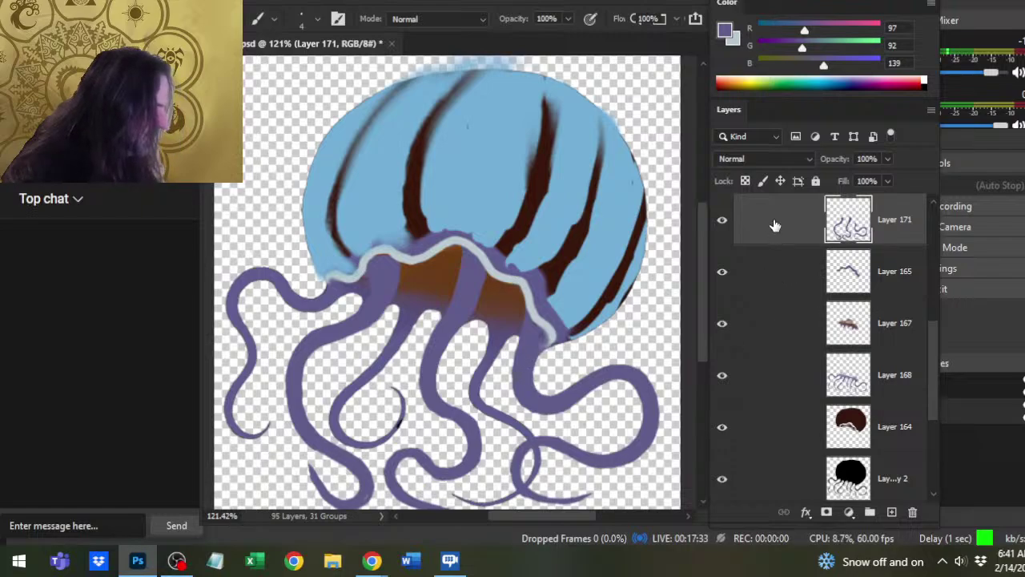
# Compare the jellyfish with and without Layer 166 and the front tentacles on Layer 171 by toggling each layer's visibility.
pyautogui.scroll(2, 825, 298)
pyautogui.click(801, 262)
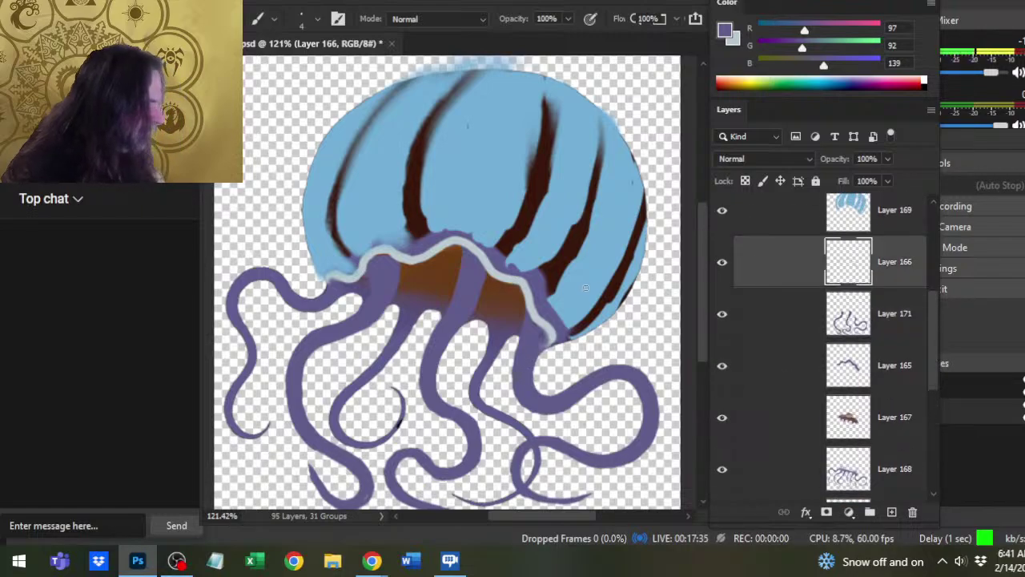
pyautogui.click(724, 267)
pyautogui.click(723, 271)
pyautogui.press('e')
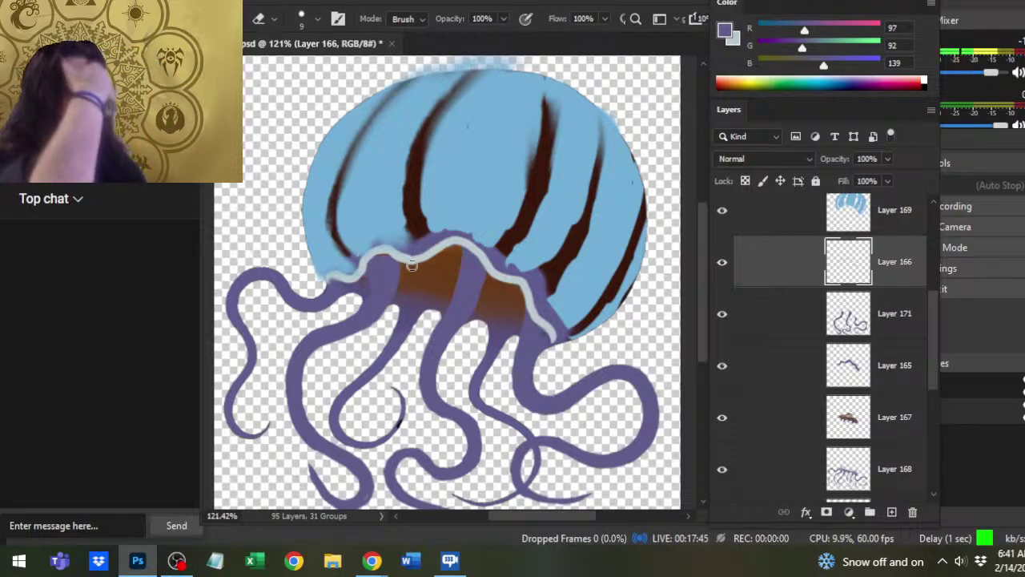
pyautogui.press('z')
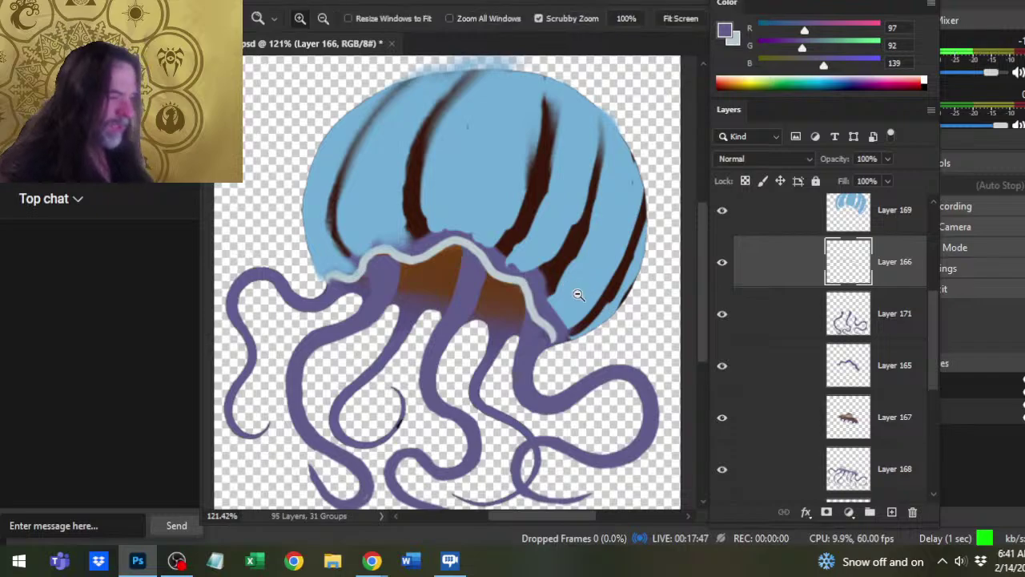
pyautogui.moveTo(585, 296); pyautogui.dragTo(529, 324)
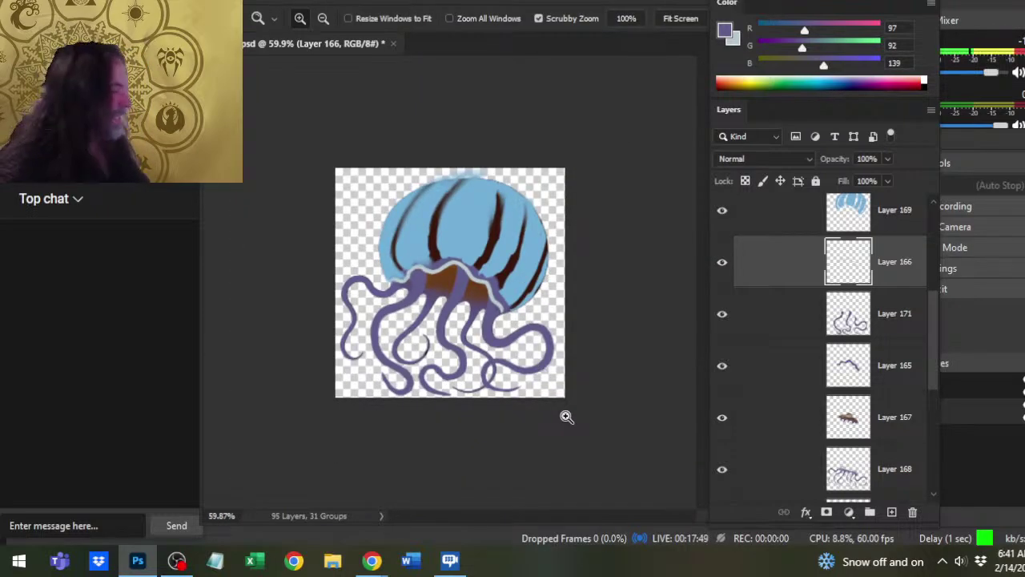
pyautogui.click(723, 315)
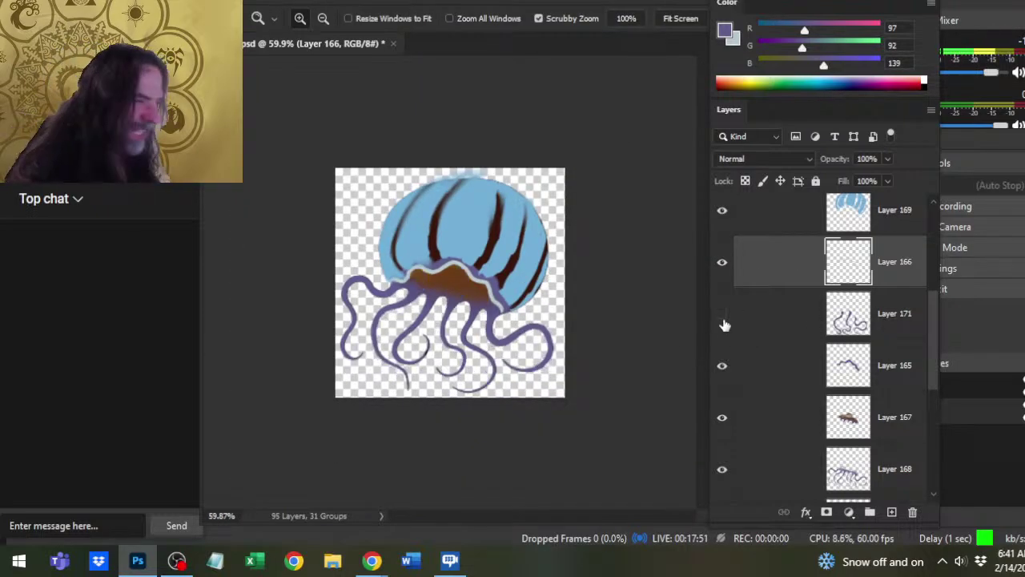
pyautogui.click(723, 319)
# Add a new layer above Layer 171 and sample the thin tendril's teal from the Layer 163 reference, hiding the reference again.
pyautogui.click(740, 329)
pyautogui.click(893, 513)
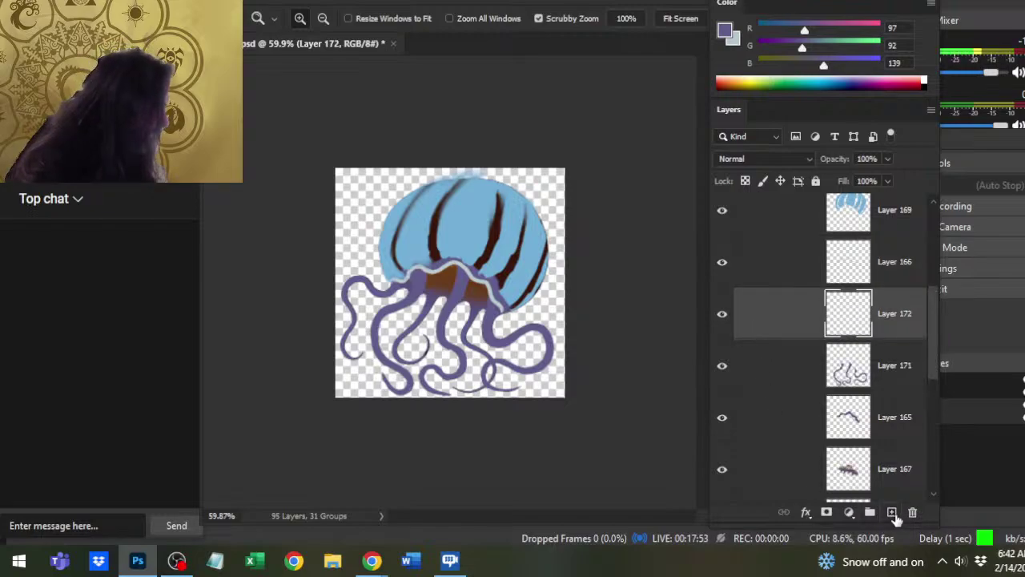
pyautogui.scroll(3, 788, 282)
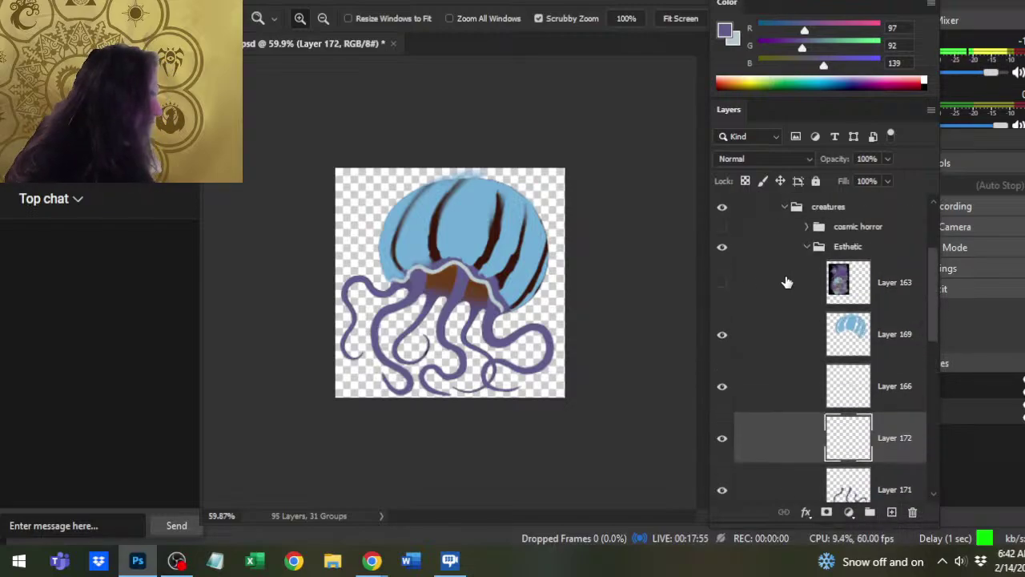
pyautogui.click(722, 282)
pyautogui.moveTo(419, 249); pyautogui.dragTo(495, 248)
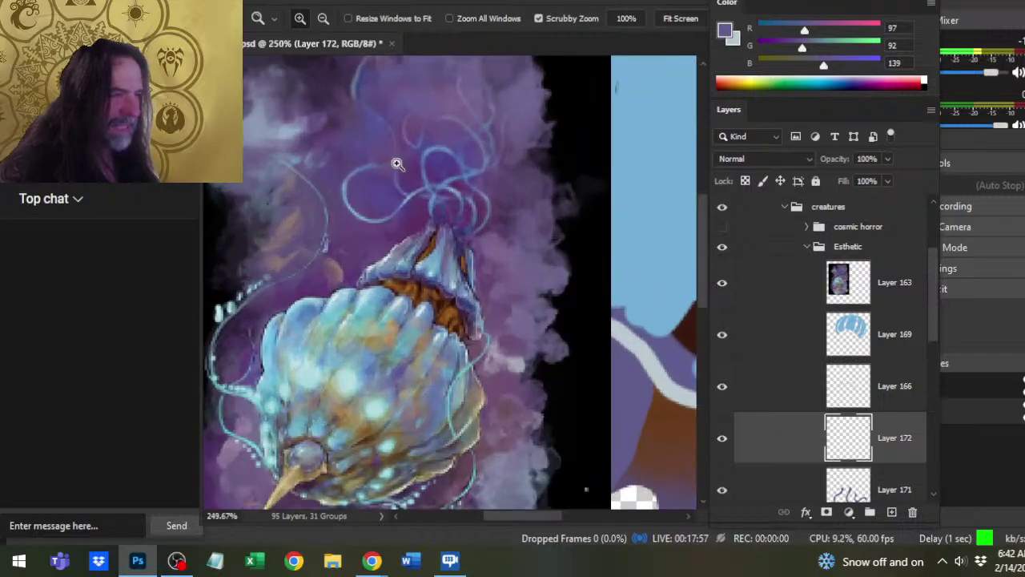
pyautogui.press('b')
pyautogui.keyDown('alt'); pyautogui.click(486, 360); pyautogui.keyUp('alt')
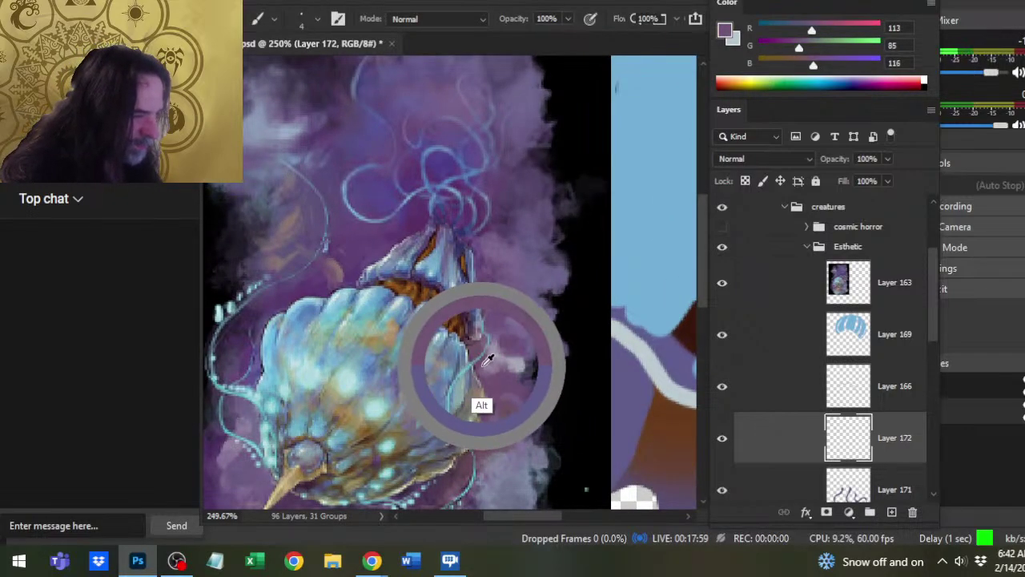
pyautogui.moveTo(486, 360); pyautogui.dragTo(465, 361)
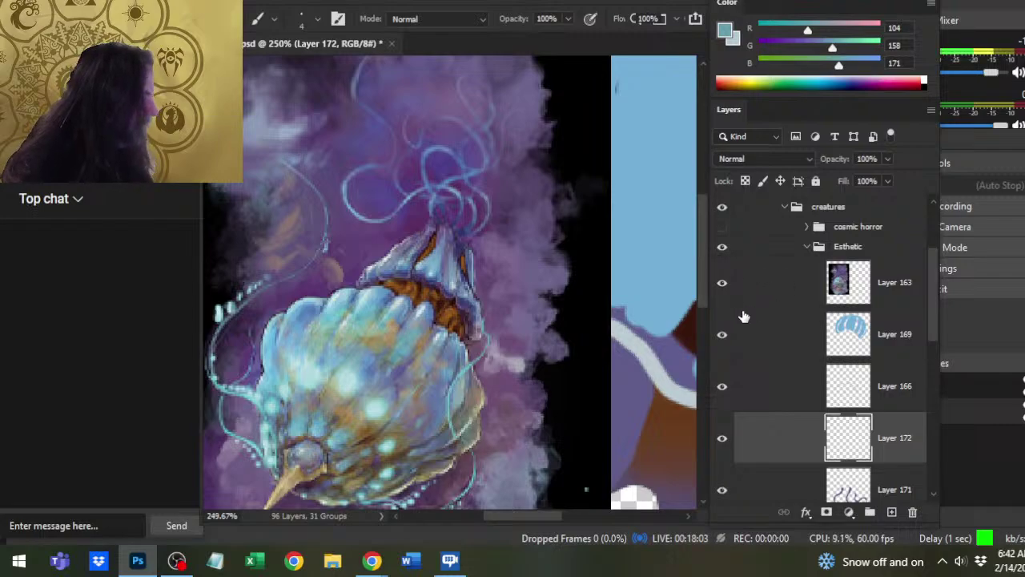
pyautogui.click(722, 282)
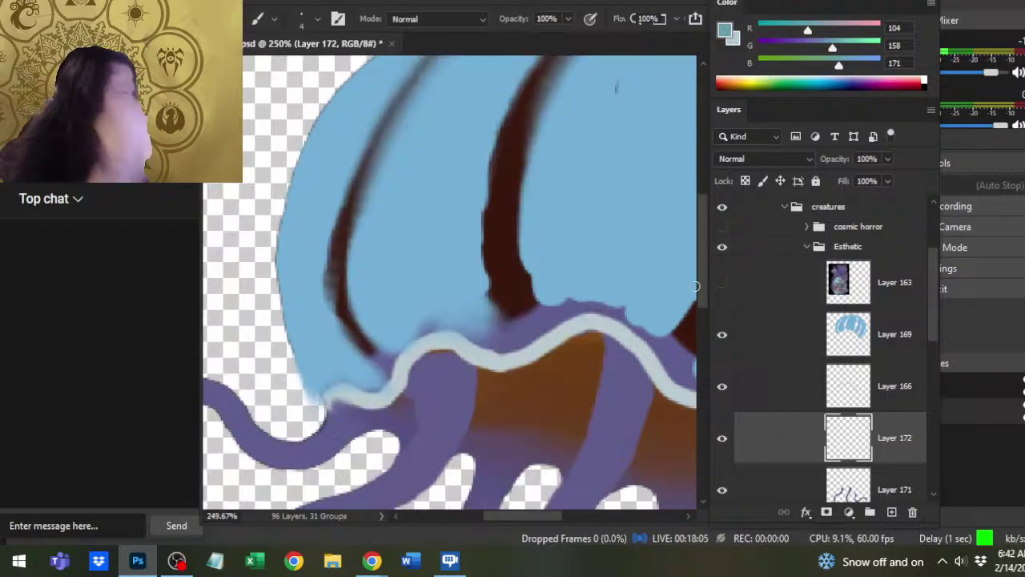
# Try a thin teal tendril curving down from the brown underside between the front tentacles.
pyautogui.press('z')
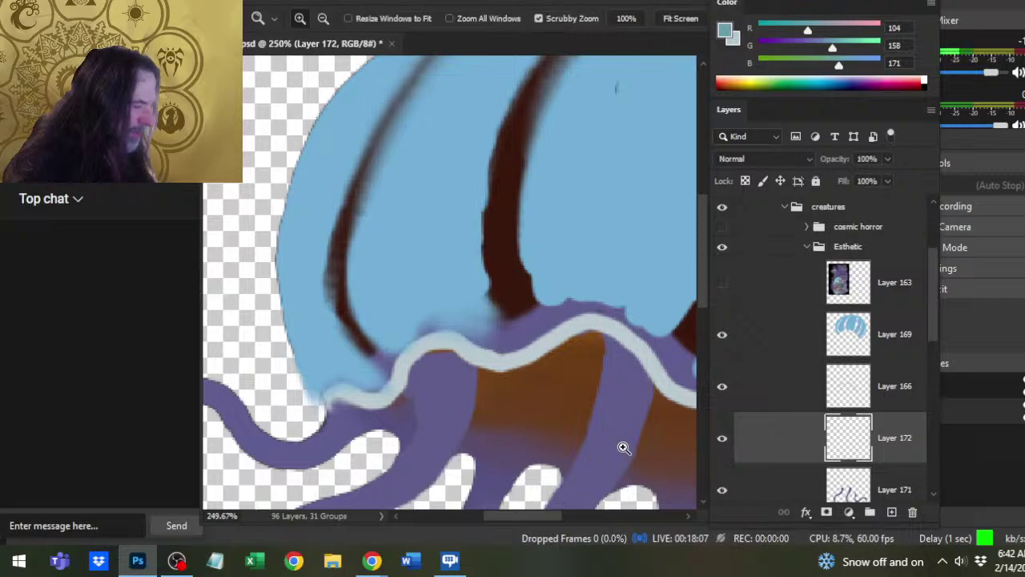
pyautogui.scroll(-5, 624, 447)
pyautogui.press('b')
pyautogui.moveTo(445, 275); pyautogui.dragTo(417, 340)
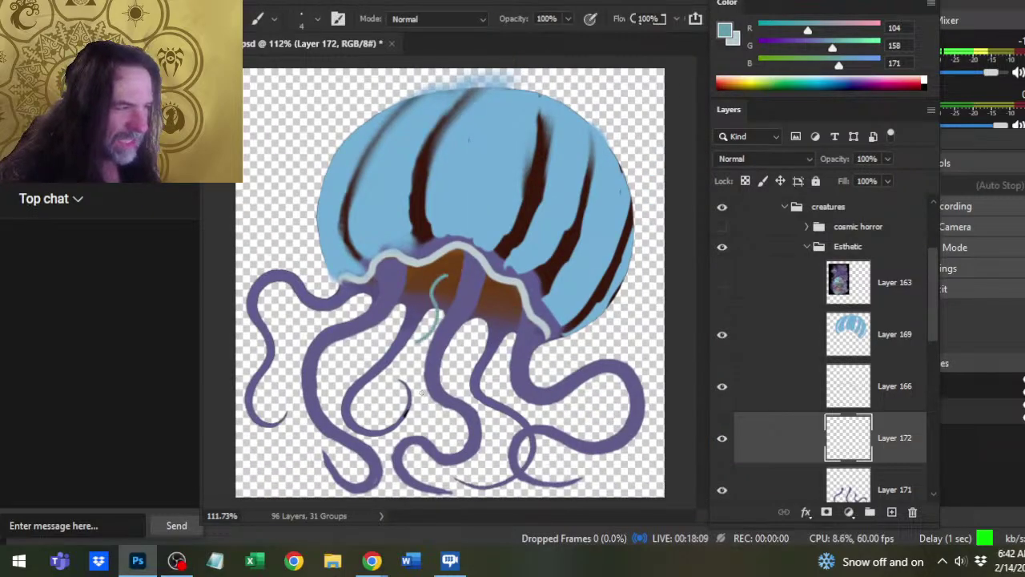
pyautogui.hotkey('ctrl', 'z')
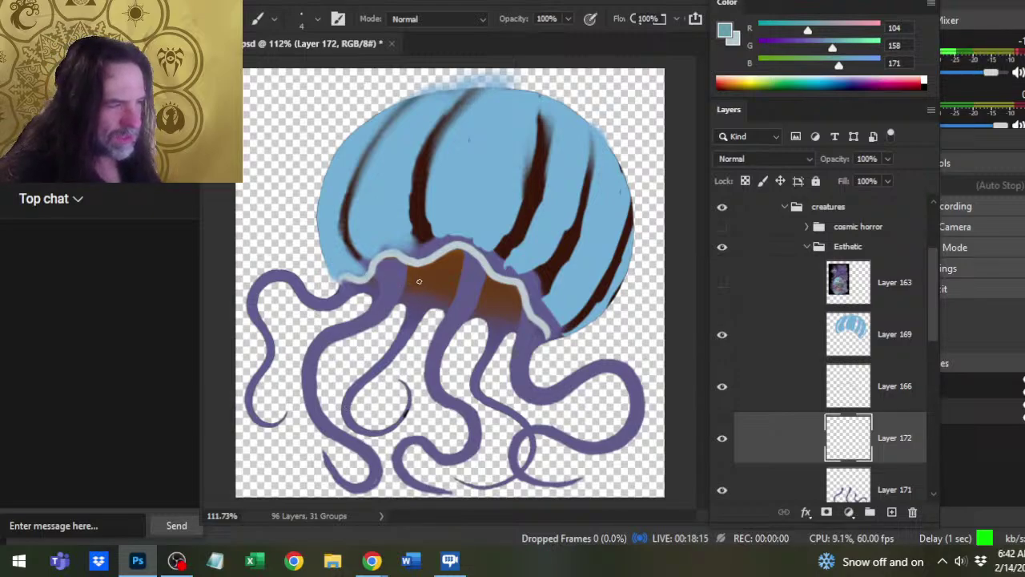
# Paint a teal tendril with a size 5 brush from the pale frill's left end, sweeping down-left between the two leftmost tentacles.
pyautogui.press(']')
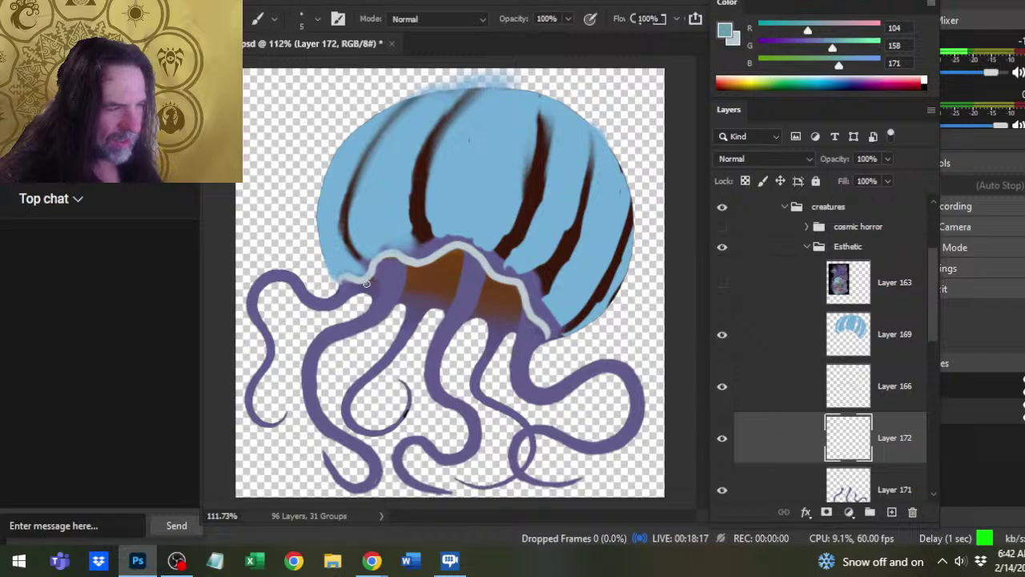
pyautogui.moveTo(354, 290); pyautogui.dragTo(336, 311)
pyautogui.press('e')
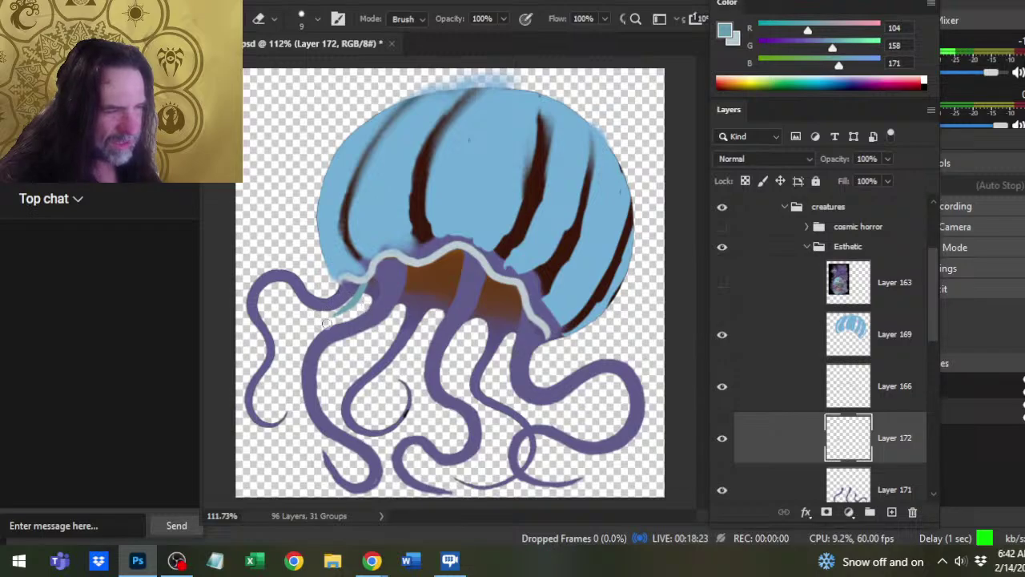
pyautogui.press('b')
pyautogui.moveTo(349, 305); pyautogui.dragTo(300, 331)
pyautogui.press('e')
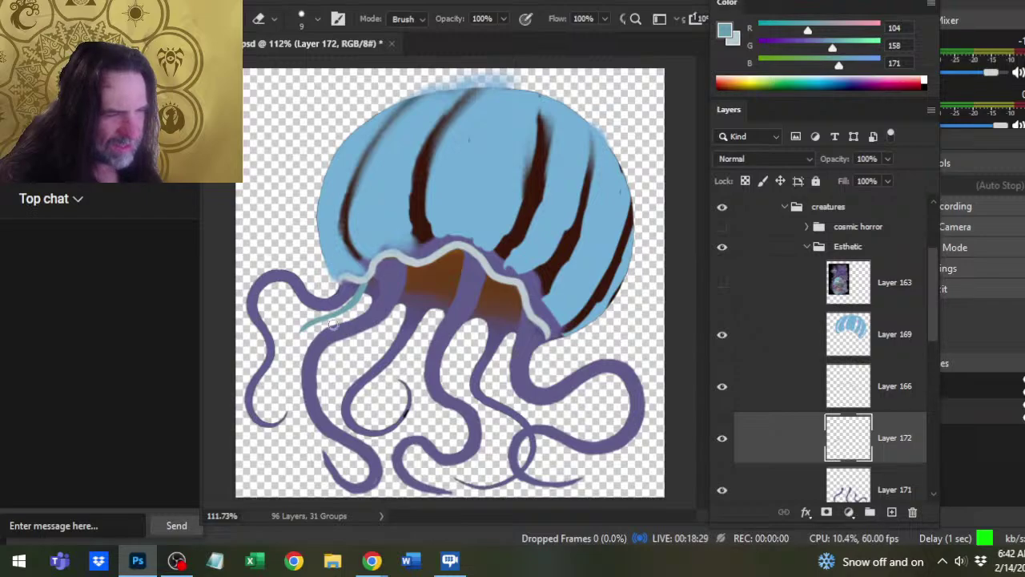
# Refine the left teal tendril with the Brush and Eraser, extending it down in a smooth curve between the two leftmost purple tentacles.
pyautogui.press('b')
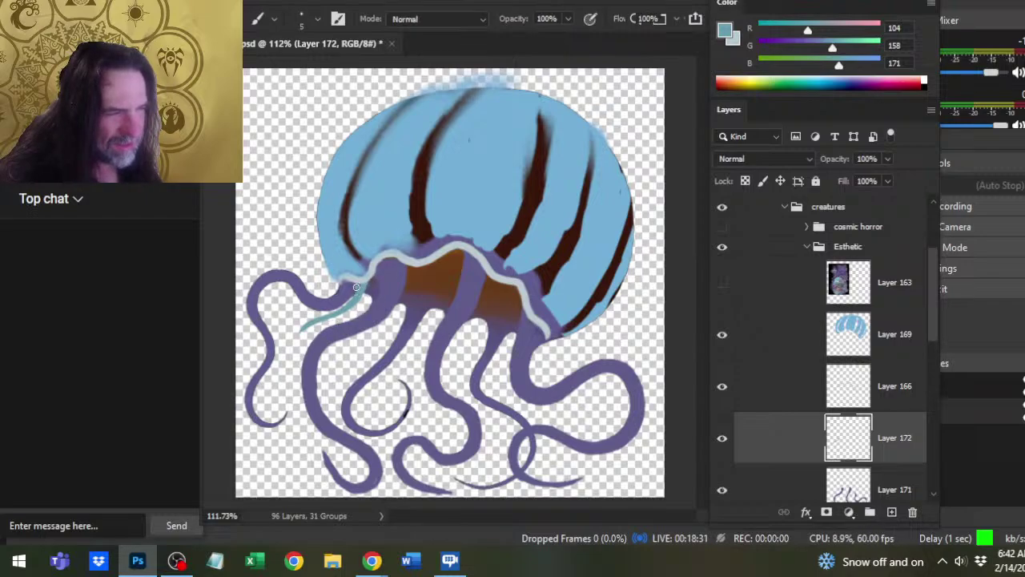
pyautogui.press('e')
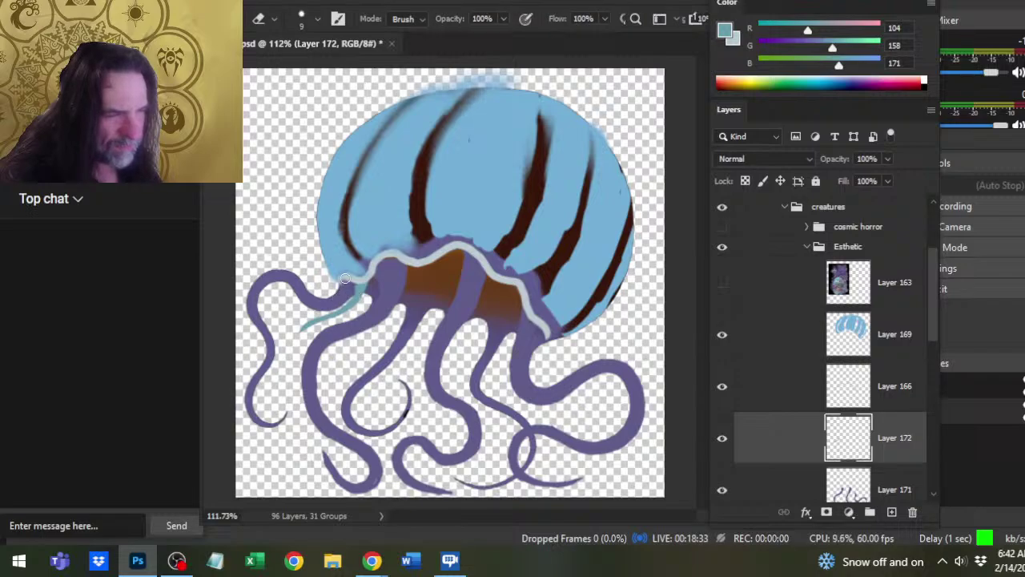
pyautogui.press('b')
pyautogui.press('e')
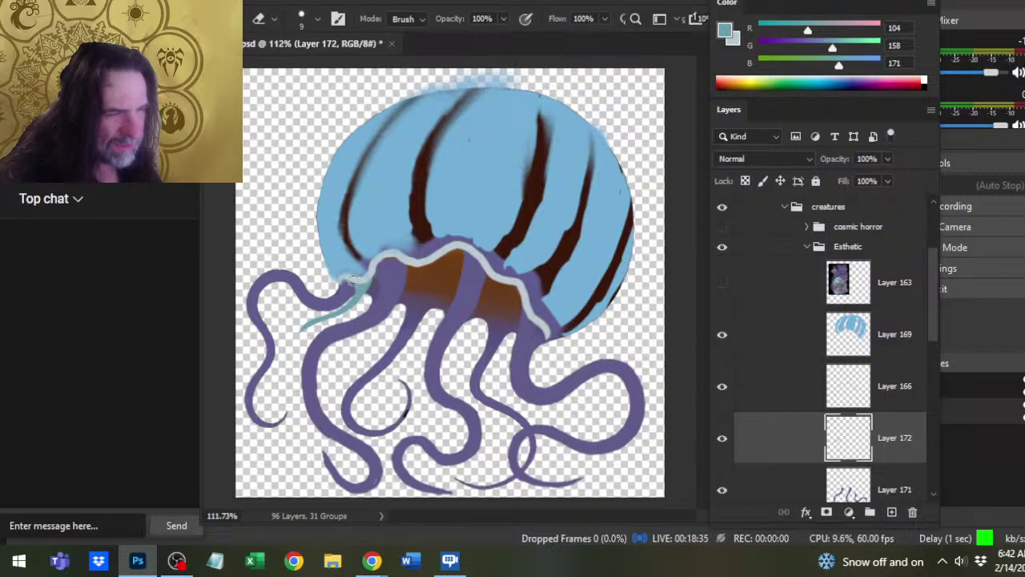
pyautogui.press('r')
pyautogui.press('v')
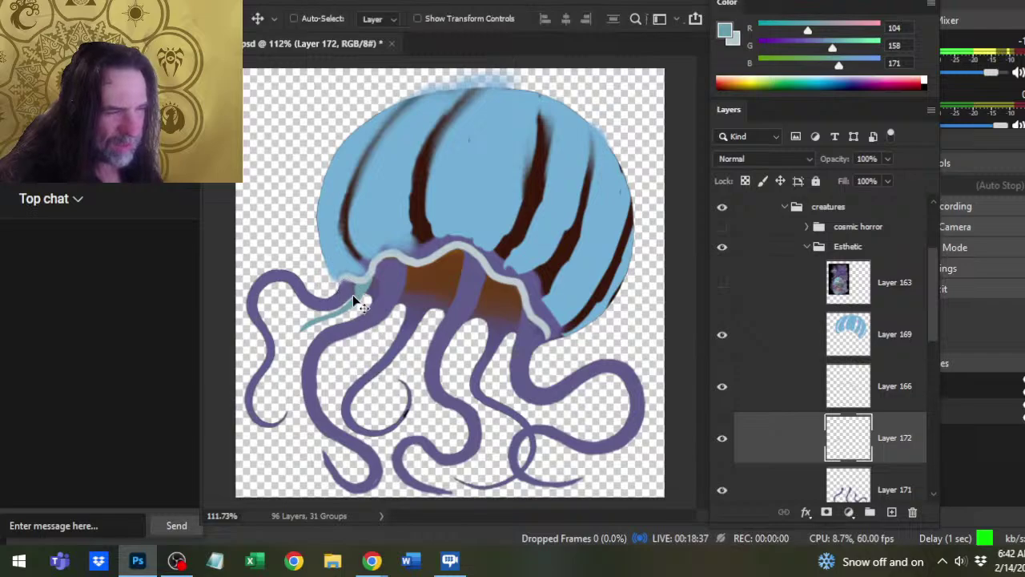
pyautogui.press('e')
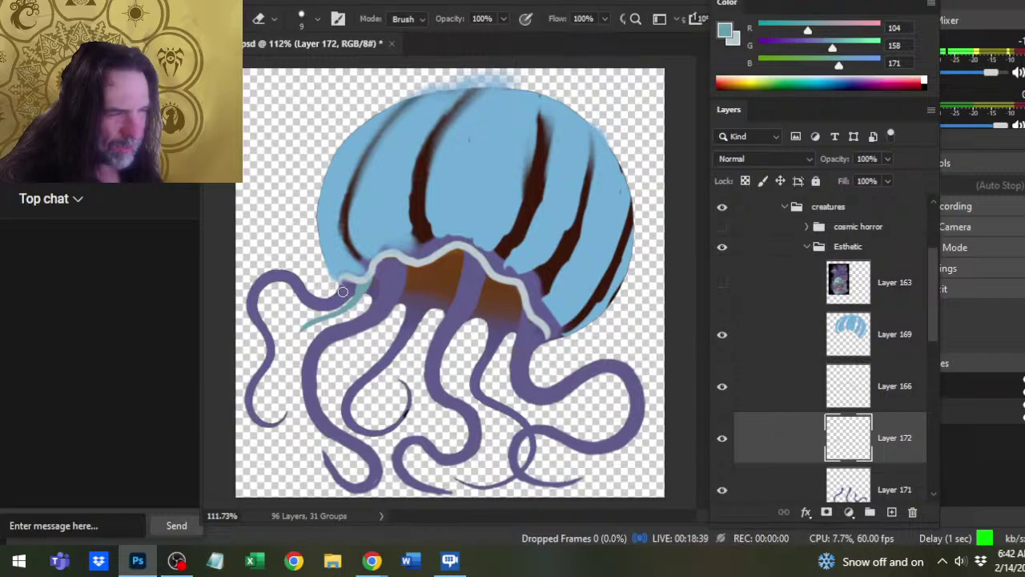
pyautogui.press('b')
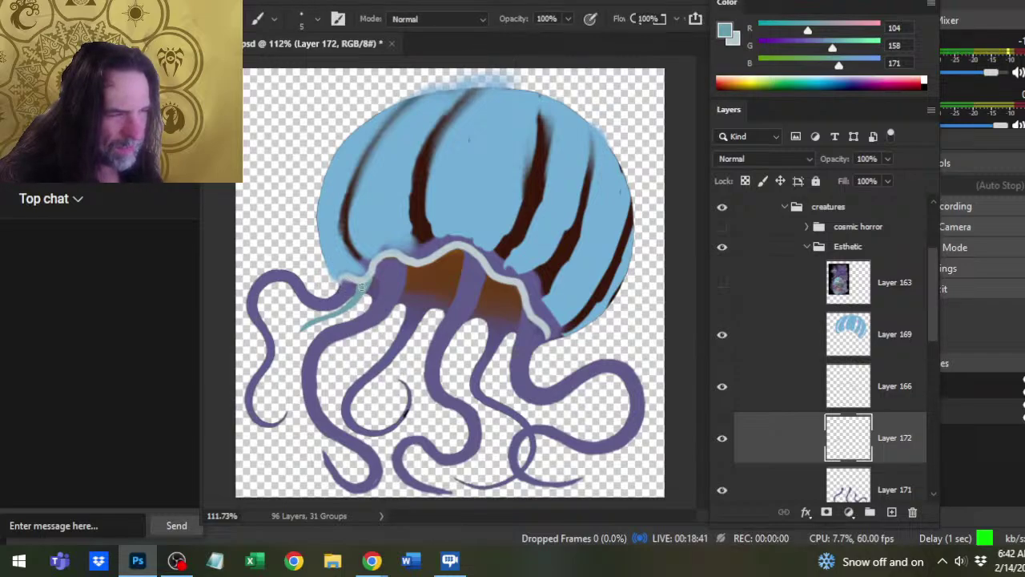
pyautogui.moveTo(345, 306)
pyautogui.mouseDown()
pyautogui.moveTo(307, 321)
pyautogui.moveTo(285, 362)
pyautogui.mouseUp()
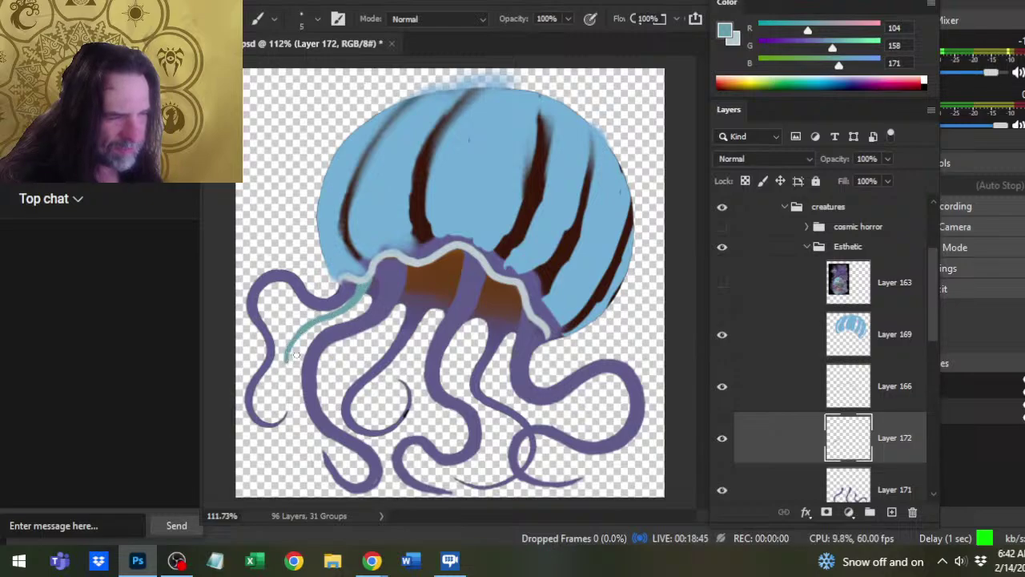
pyautogui.press('e')
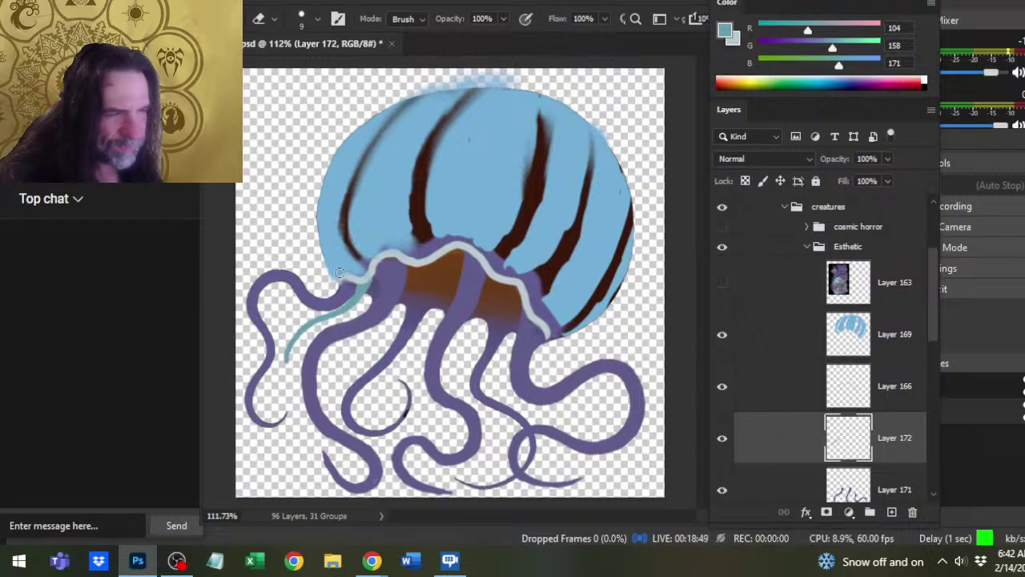
# Paint a second teal tendril from the pale frill's dip down across the brown underside, refining its edges with the Brush and Eraser.
pyautogui.press('b')
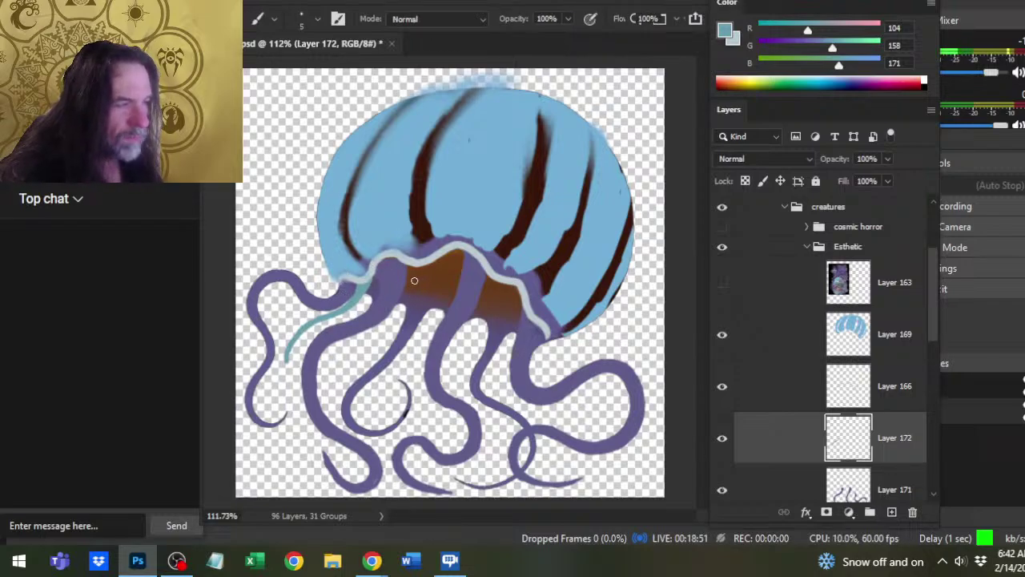
pyautogui.moveTo(413, 270)
pyautogui.mouseDown()
pyautogui.moveTo(422, 340)
pyautogui.moveTo(408, 398)
pyautogui.moveTo(412, 367)
pyautogui.mouseUp()
pyautogui.press('e')
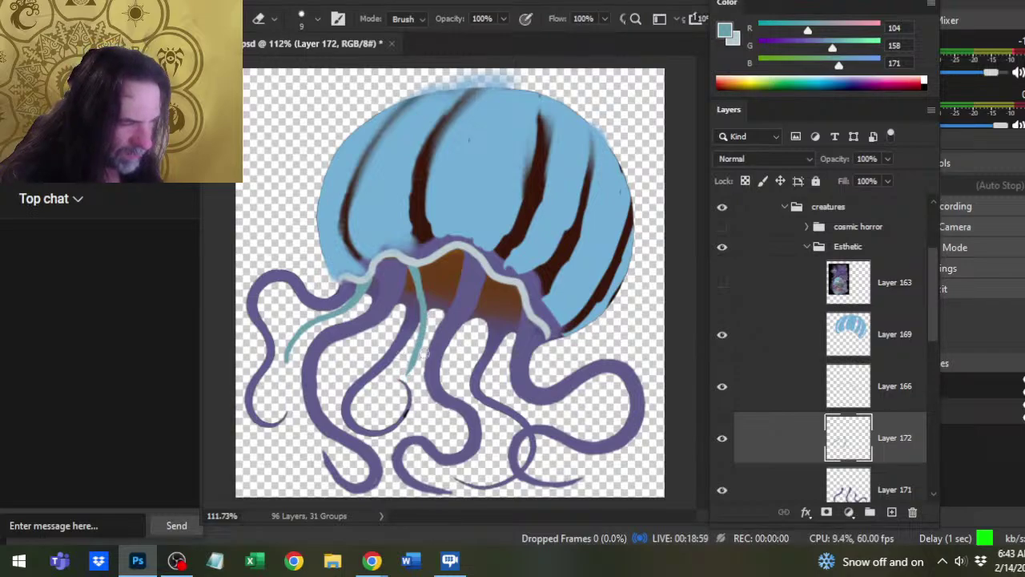
pyautogui.press('b')
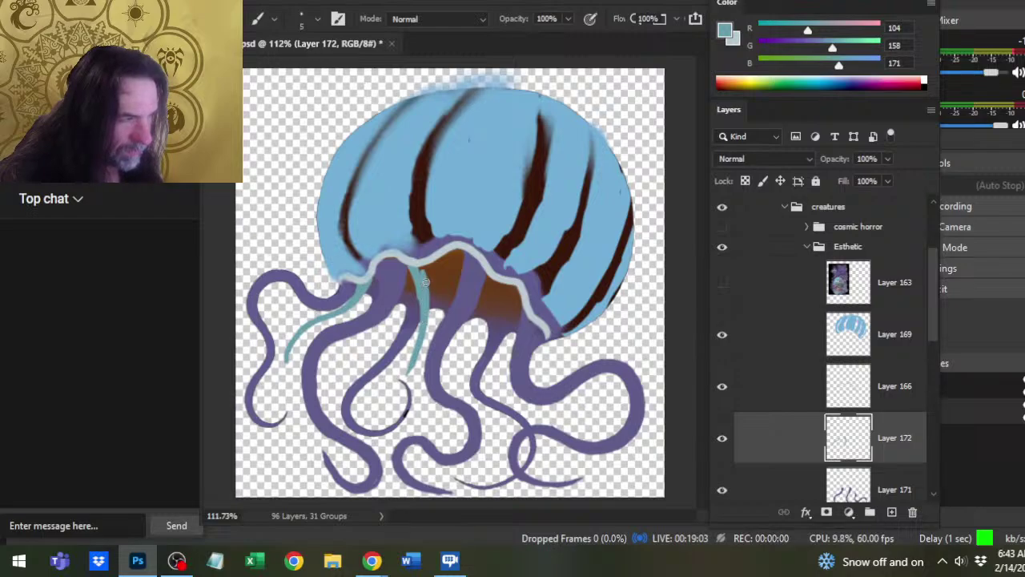
pyautogui.press('e')
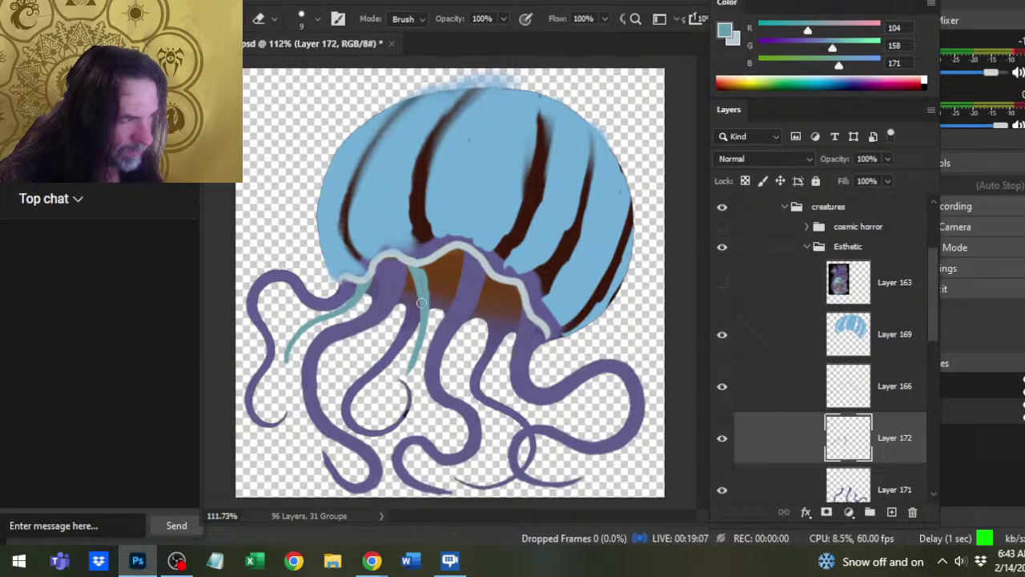
pyautogui.press('b')
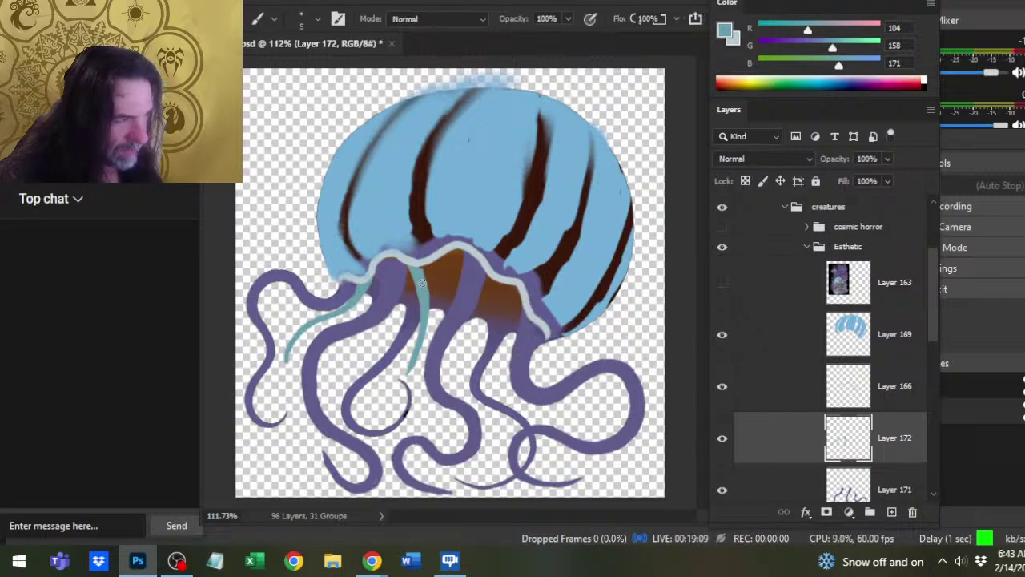
pyautogui.press('e')
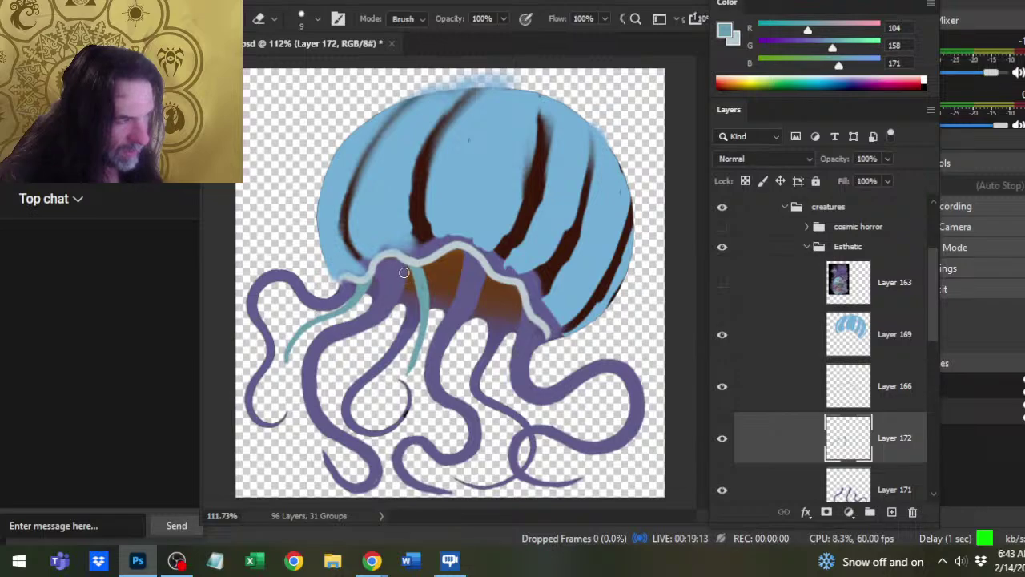
pyautogui.press('b')
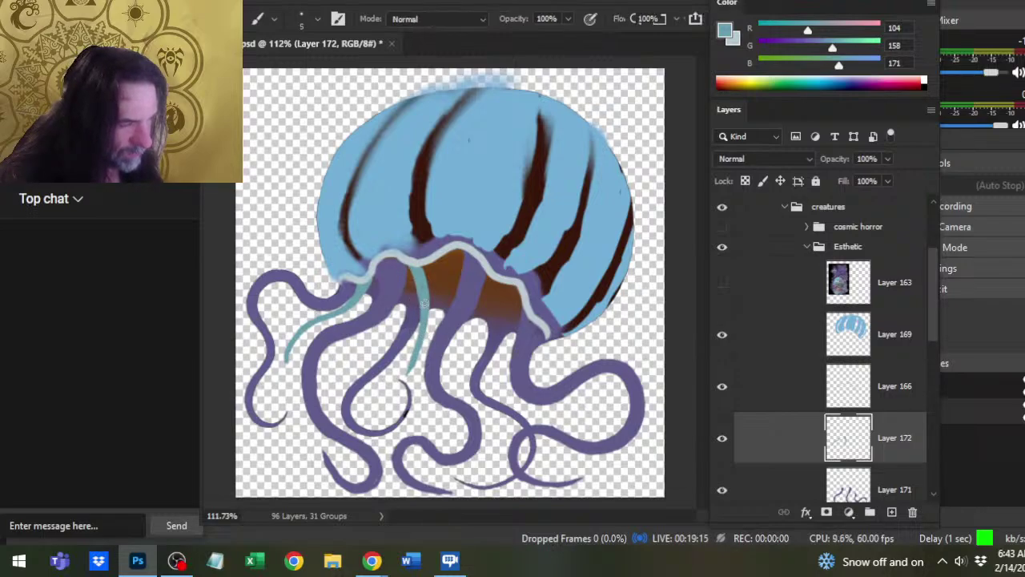
# Extend the second teal tendril's lower tip so it curls right to the edge of the neighbouring purple tentacle.
pyautogui.press('e')
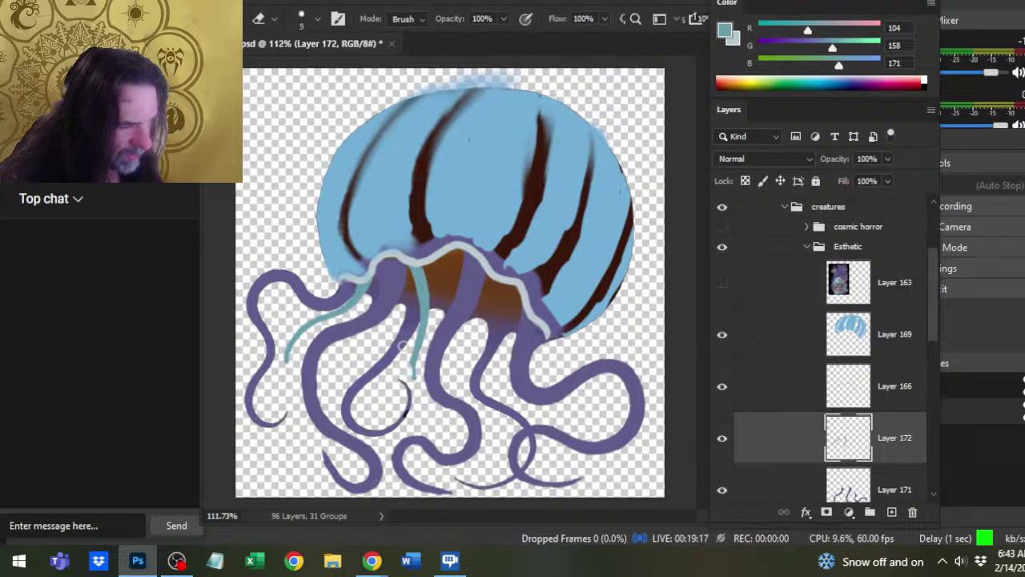
pyautogui.press('b')
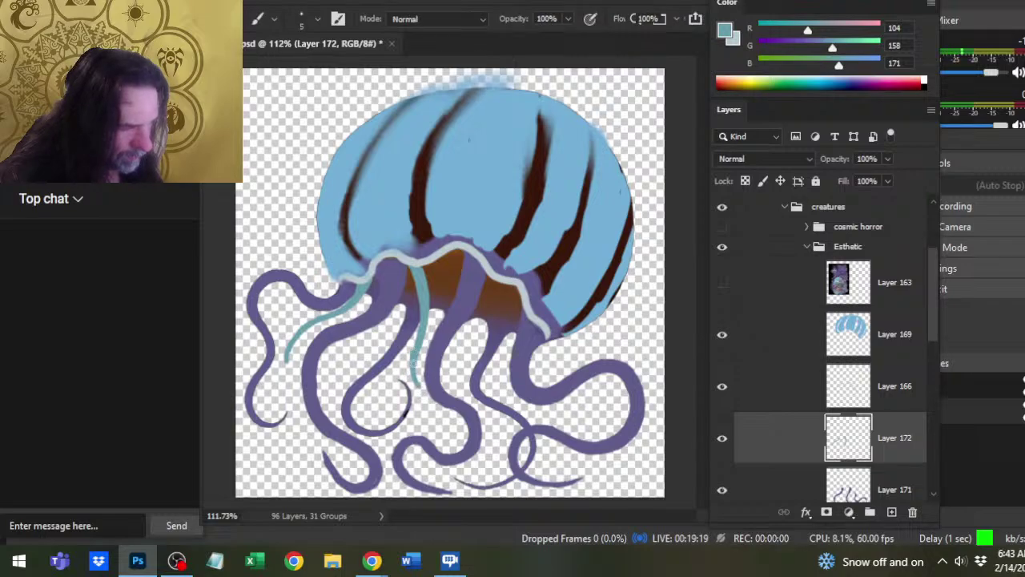
pyautogui.moveTo(414, 365); pyautogui.dragTo(423, 388)
pyautogui.press('e')
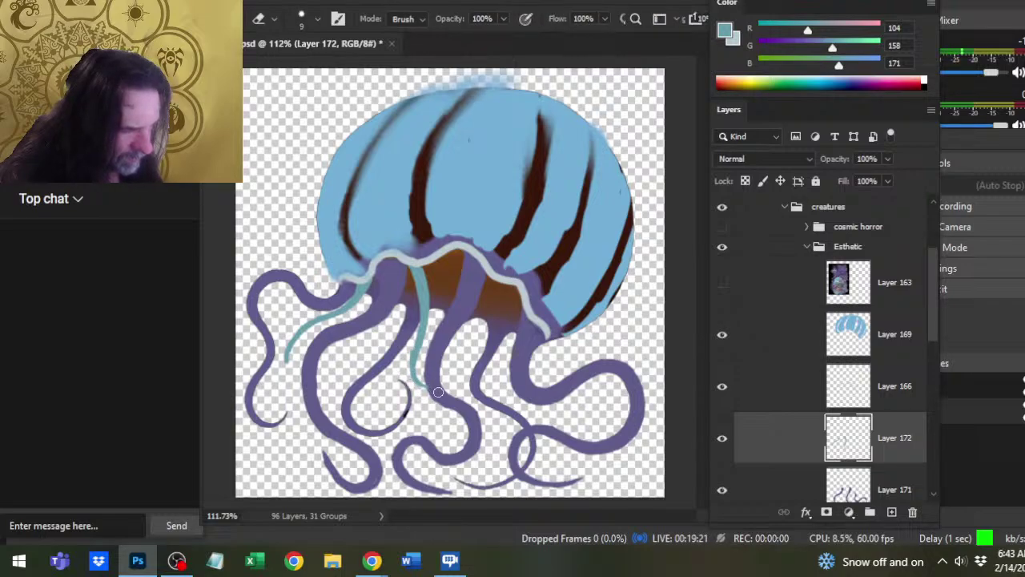
pyautogui.press('b')
pyautogui.moveTo(424, 388); pyautogui.dragTo(456, 378)
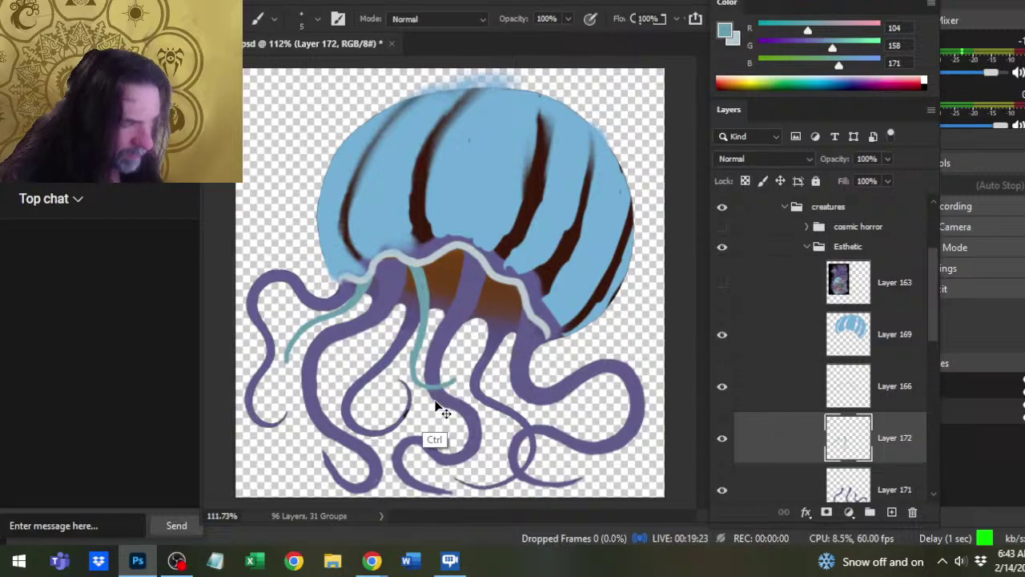
pyautogui.hotkey('ctrl', 'z')
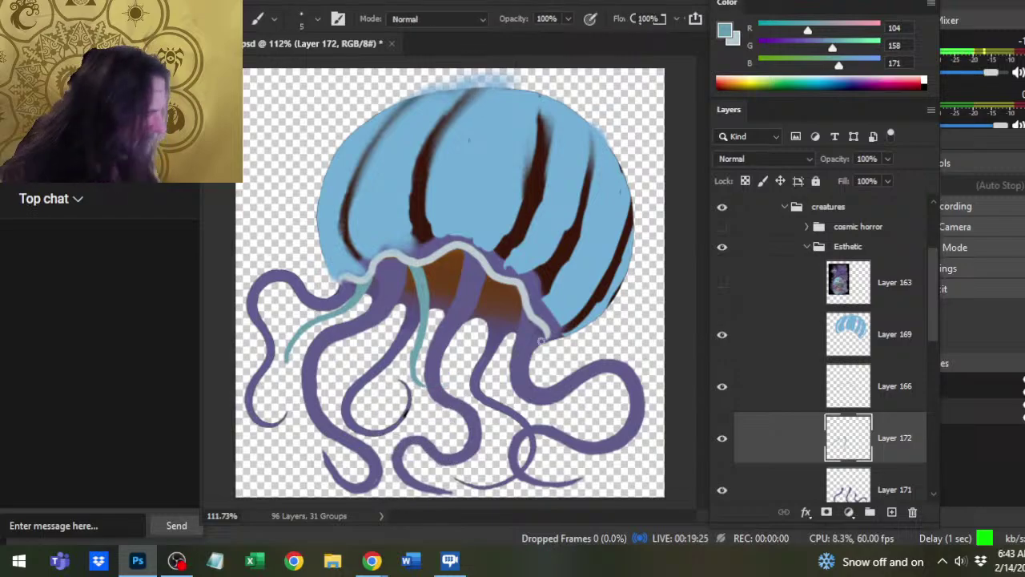
# Move Layer 172 below Layer 171 and trim the second teal tendril's curled tip with the Eraser.
pyautogui.scroll(-3, 930, 333)
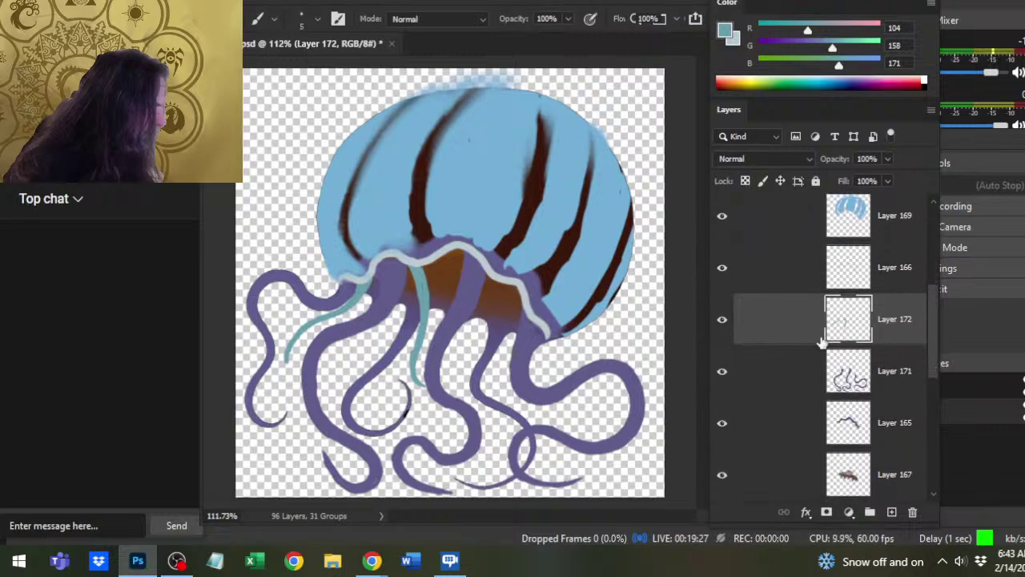
pyautogui.moveTo(802, 343); pyautogui.dragTo(810, 390)
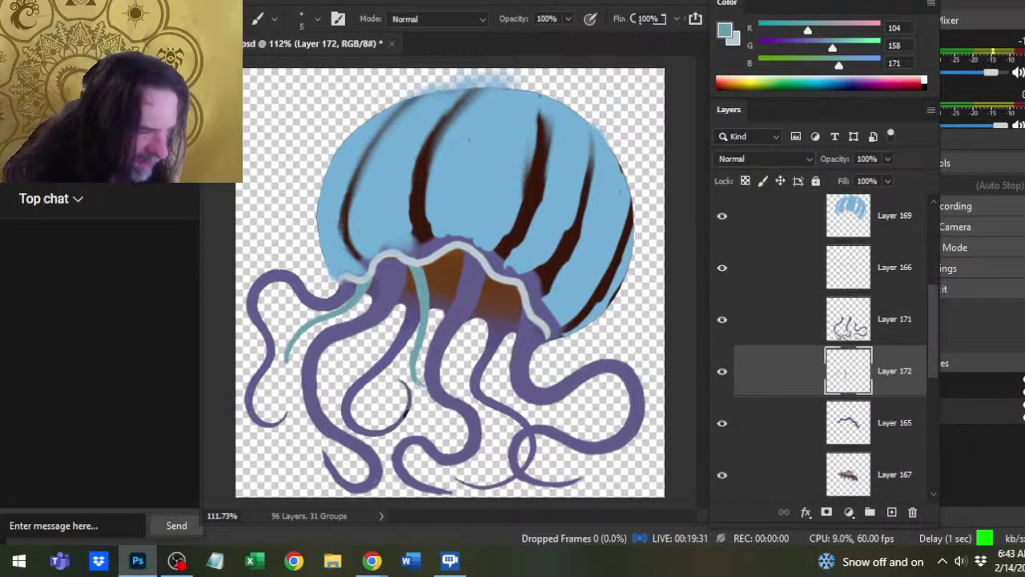
pyautogui.press('e')
pyautogui.press('b')
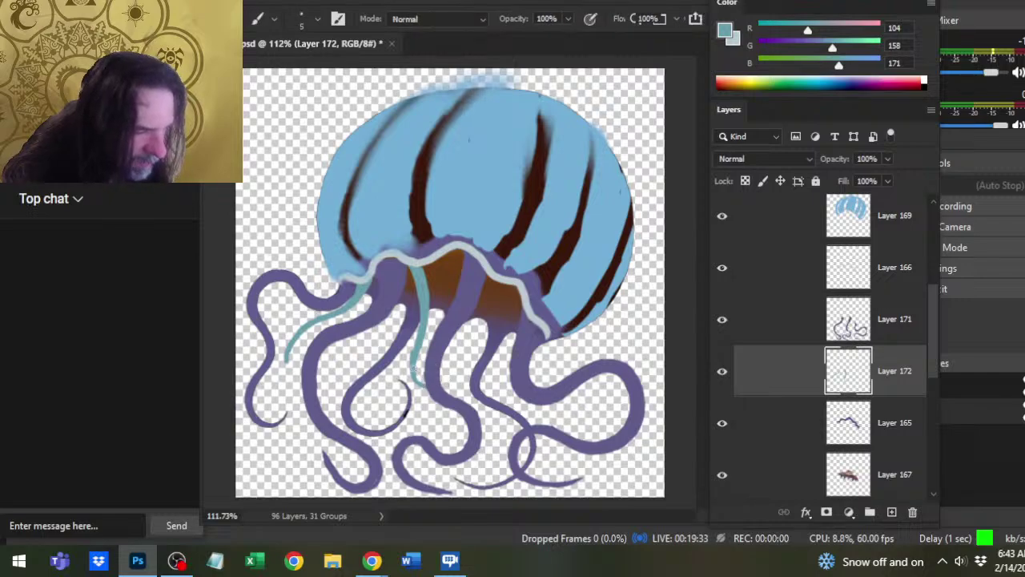
pyautogui.press('e')
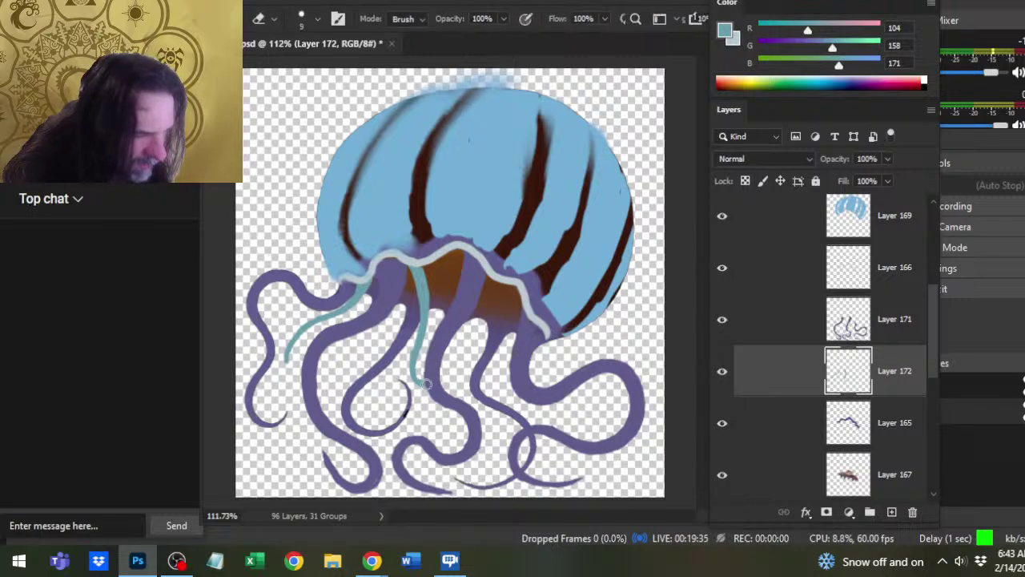
pyautogui.moveTo(422, 390); pyautogui.dragTo(415, 383)
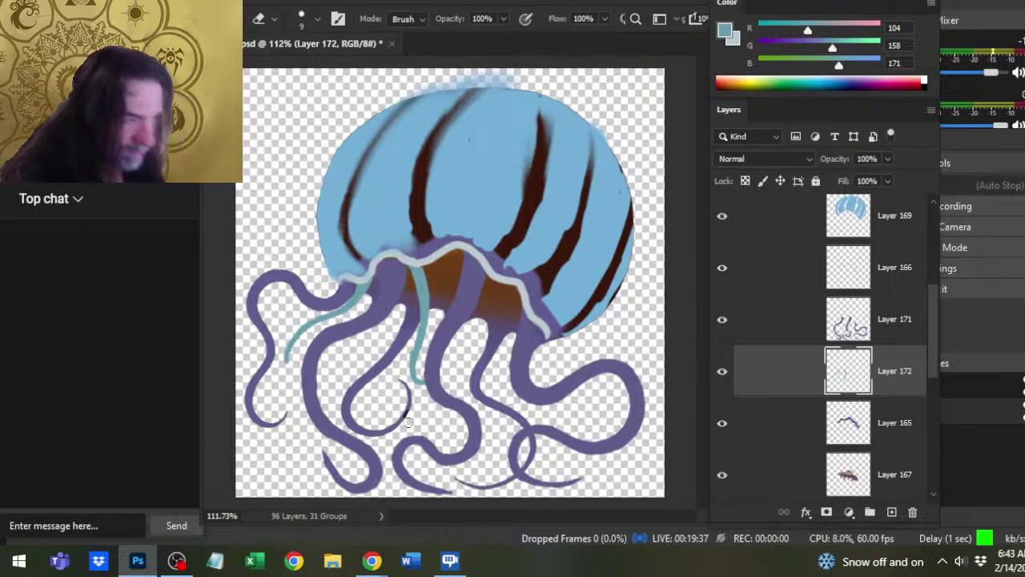
# Curl the left teal tendril's tip toward the purple tentacle, and shift the lassoed tendril slightly right and up.
pyautogui.press('b')
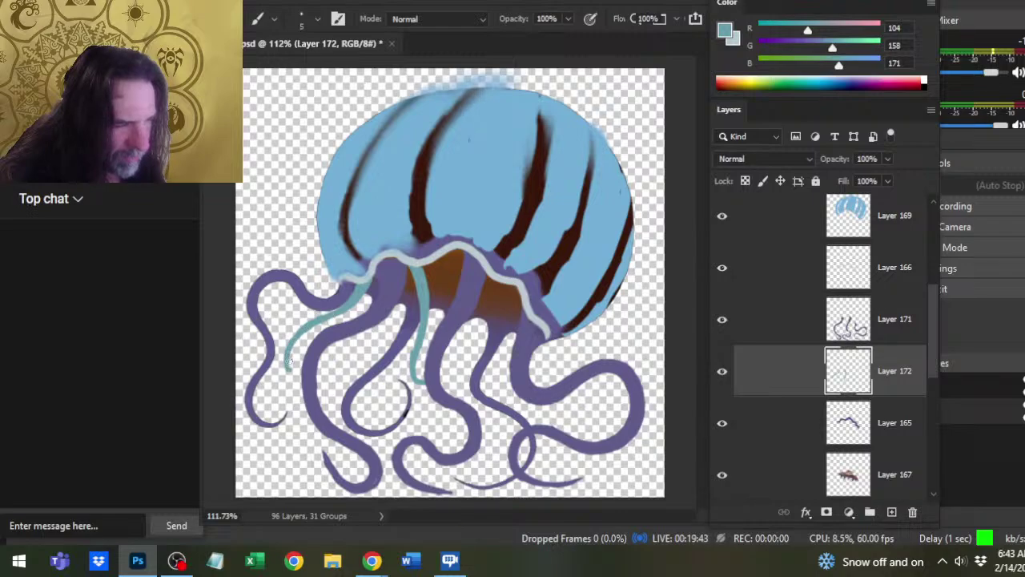
pyautogui.press('e')
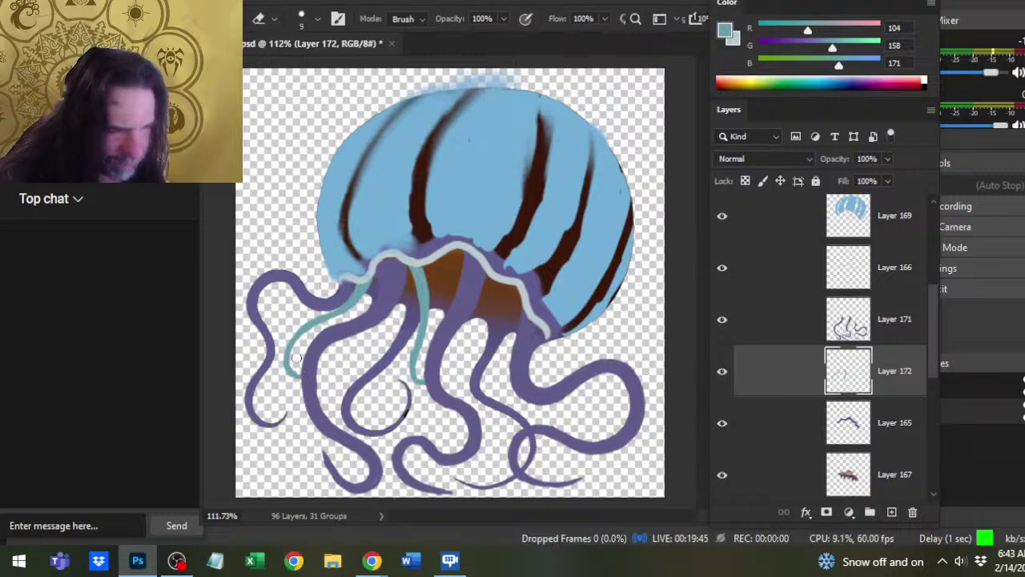
pyautogui.press('l')
pyautogui.moveTo(320, 264)
pyautogui.mouseDown()
pyautogui.moveTo(343, 381)
pyautogui.moveTo(365, 337)
pyautogui.moveTo(357, 255)
pyautogui.mouseUp()
pyautogui.press('v')
pyautogui.moveTo(343, 320); pyautogui.dragTo(352, 312)
pyautogui.hotkey('ctrl', 'd')
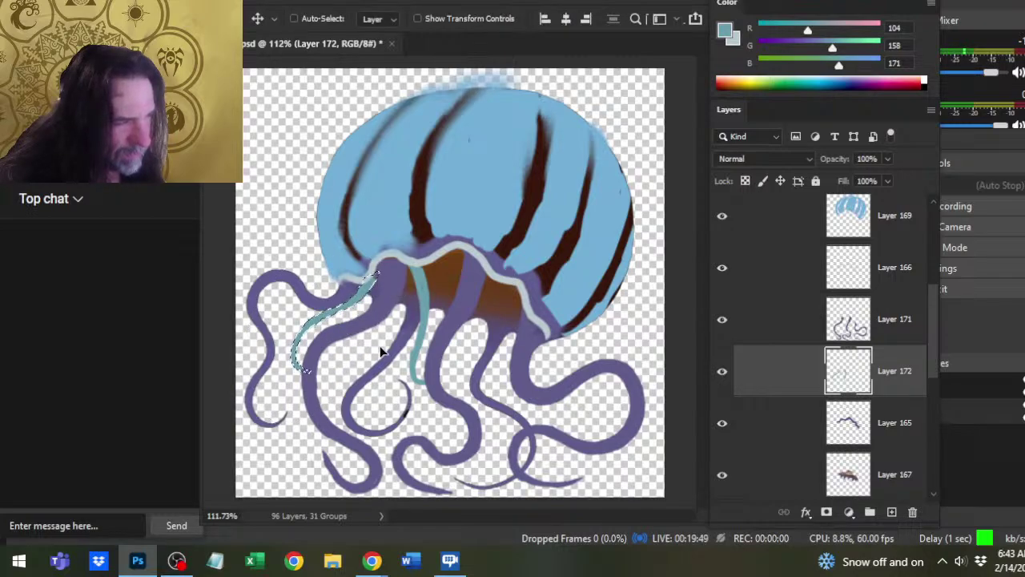
# Touch up the left teal tendril's upper end where it meets the pale frill and purple tentacle, keeping Layer 172 active.
pyautogui.press('l')
pyautogui.press('b')
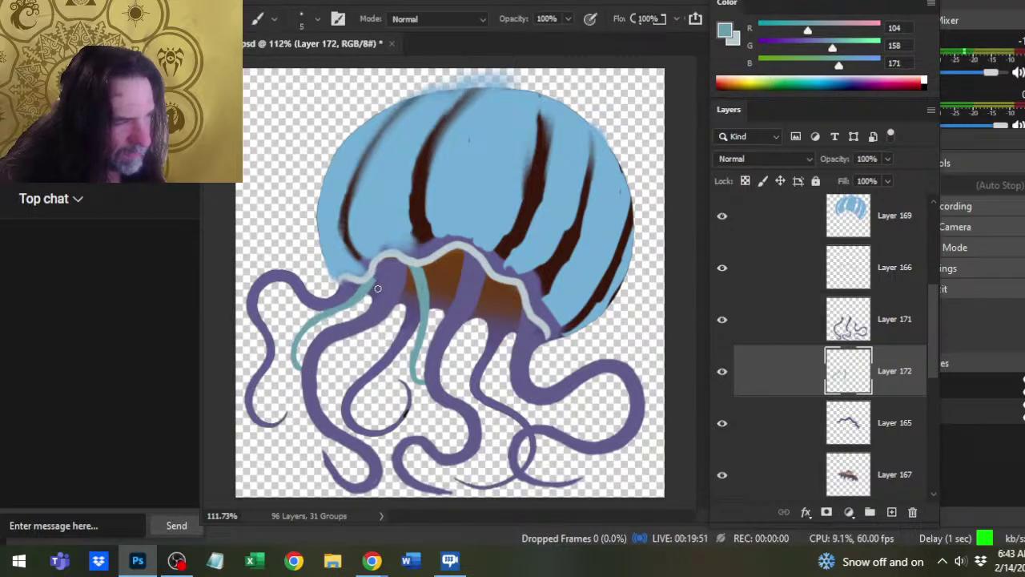
pyautogui.press('e')
pyautogui.click(749, 333)
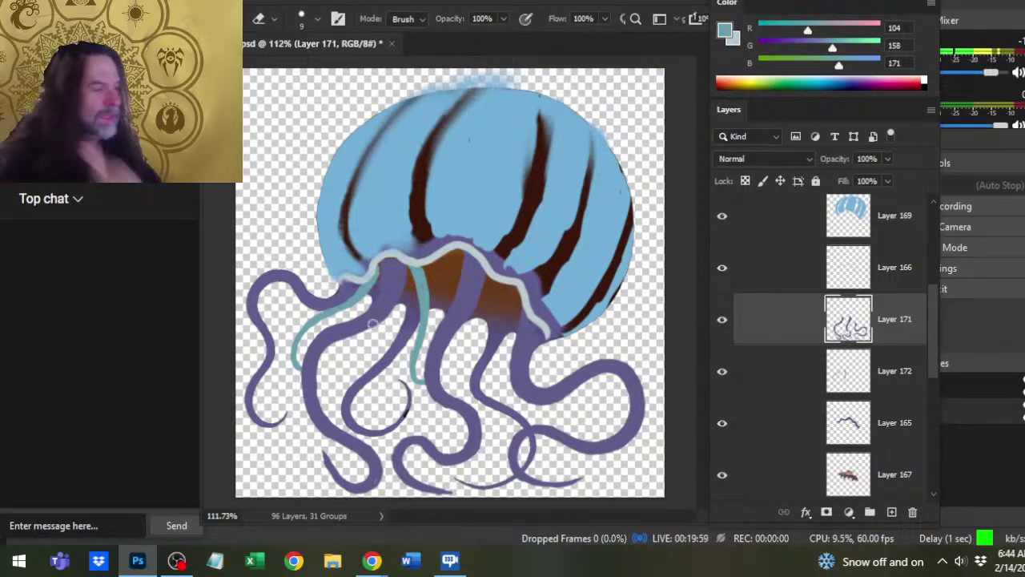
pyautogui.click(745, 369)
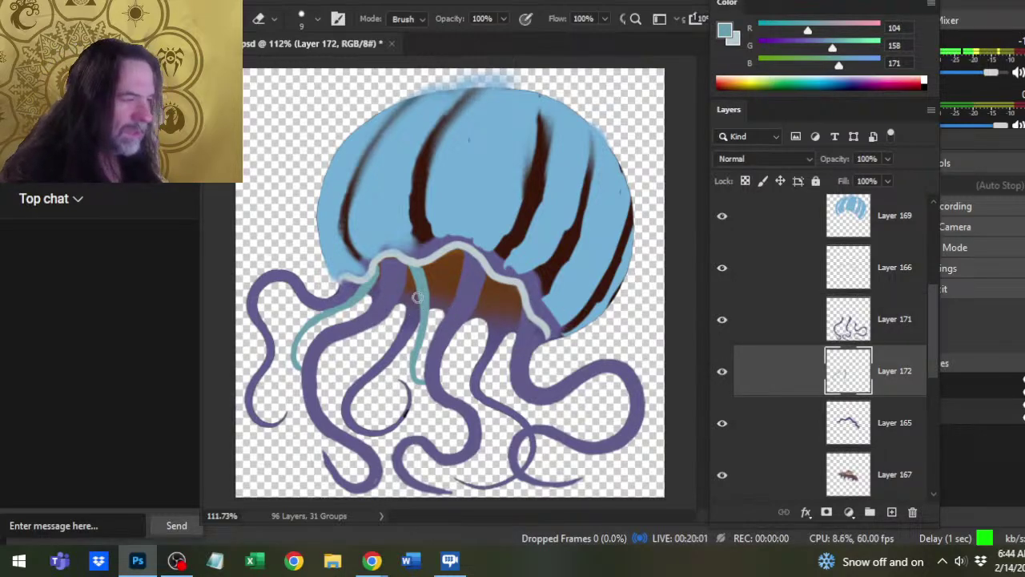
pyautogui.press('b')
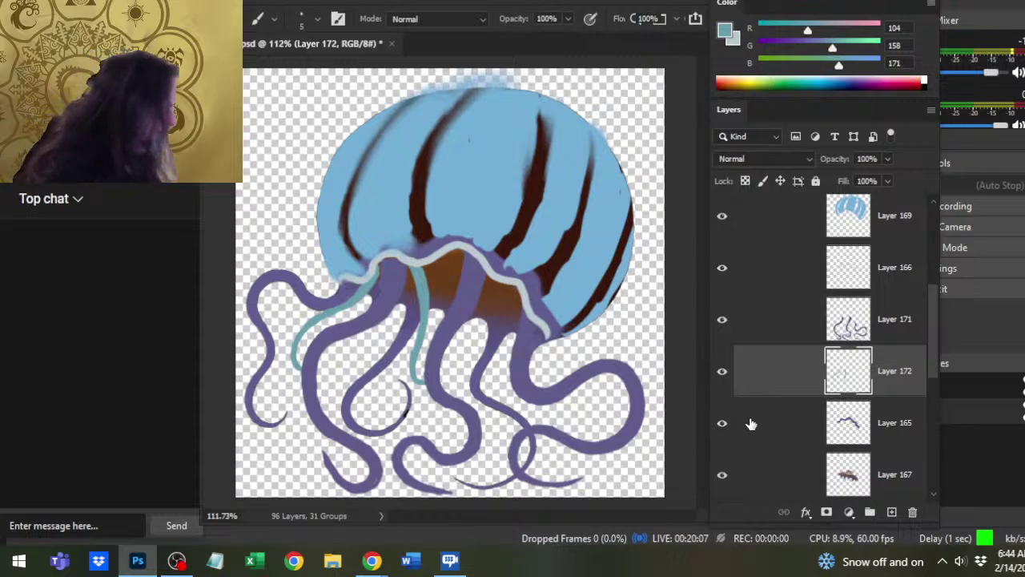
# Toggle the visibility of Layers 165, 167 and 168 to find the thin rear tentacles, and make Layer 168 active.
pyautogui.click(720, 426)
pyautogui.click(722, 425)
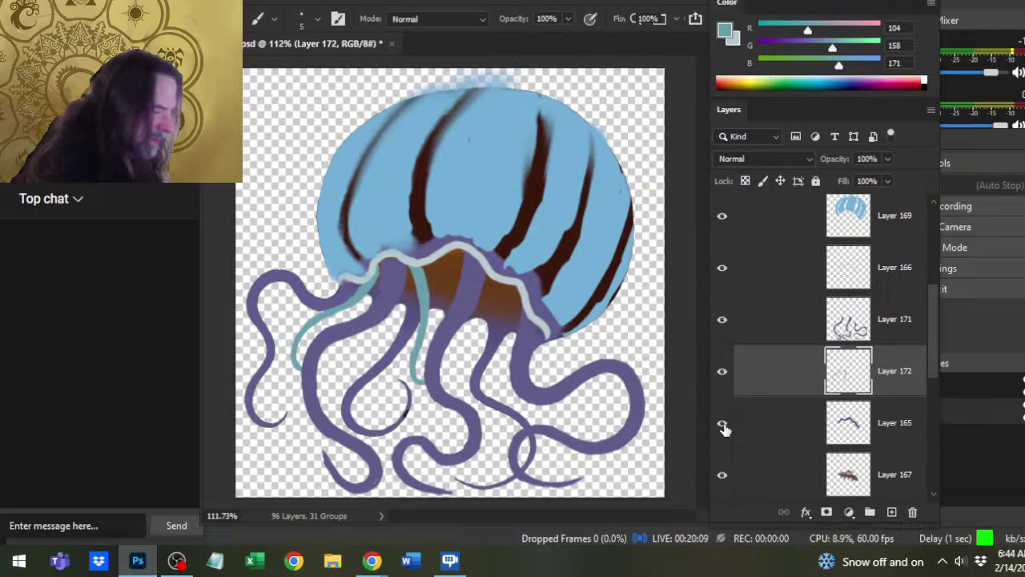
pyautogui.click(731, 473)
pyautogui.click(728, 475)
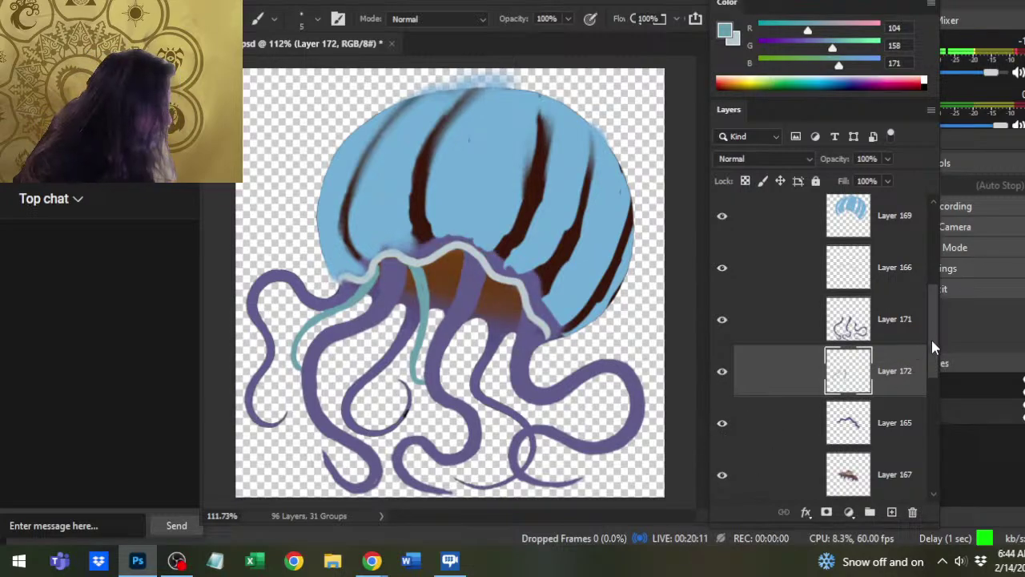
pyautogui.moveTo(932, 340); pyautogui.dragTo(931, 388)
pyautogui.click(724, 358)
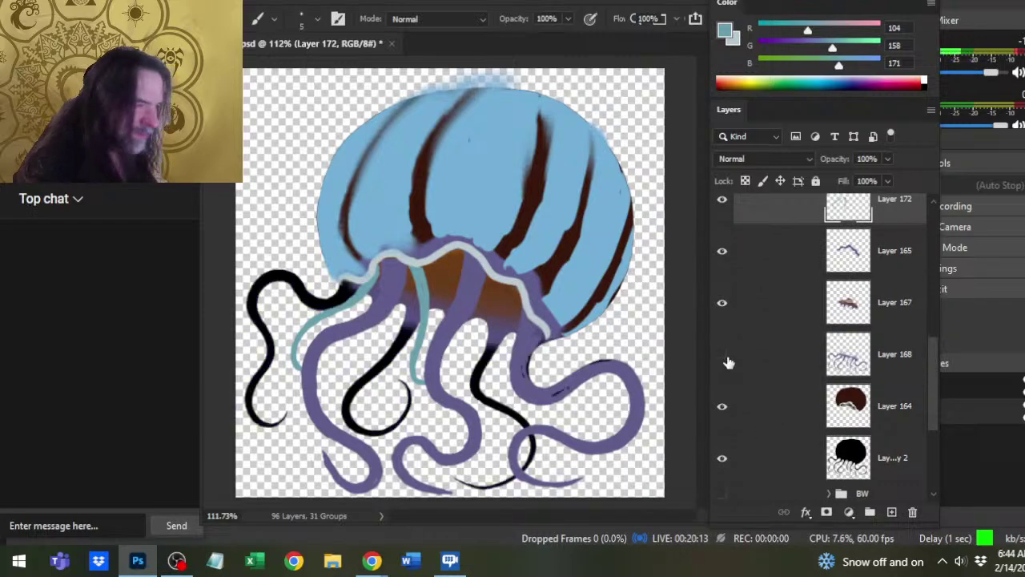
pyautogui.click(723, 358)
pyautogui.click(772, 366)
# Thicken the thin rear tentacle right of centre with its sampled purple, from the upper stem through the bend to the loop crossing.
pyautogui.keyDown('alt'); pyautogui.click(487, 397); pyautogui.keyUp('alt')
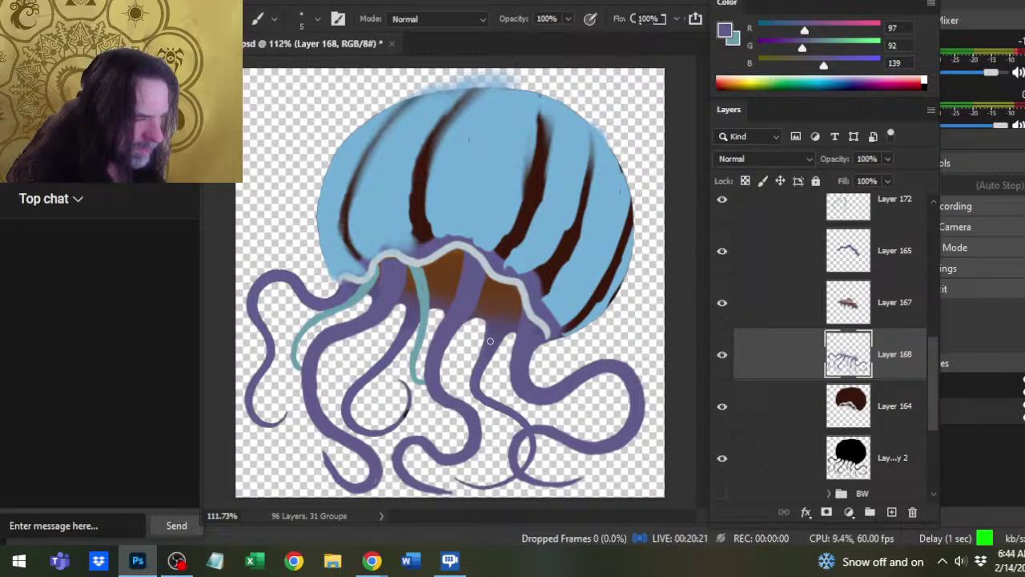
pyautogui.moveTo(489, 345); pyautogui.dragTo(473, 393)
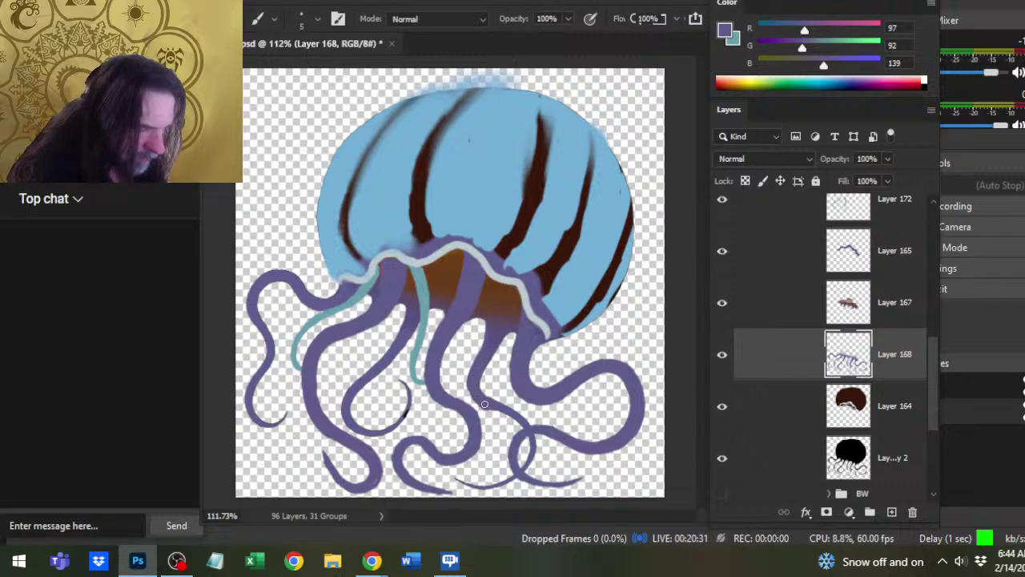
pyautogui.press('e')
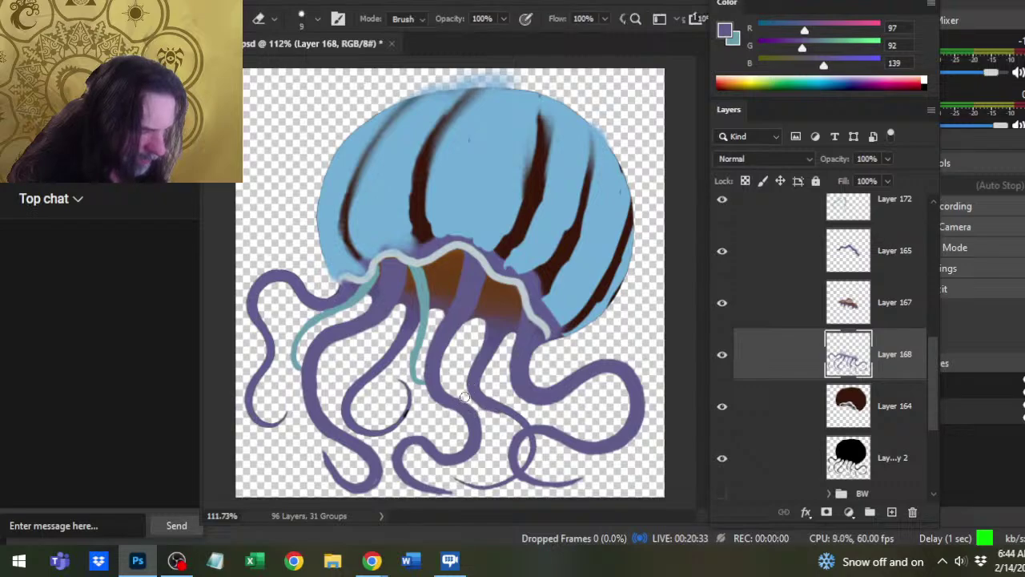
pyautogui.press('b')
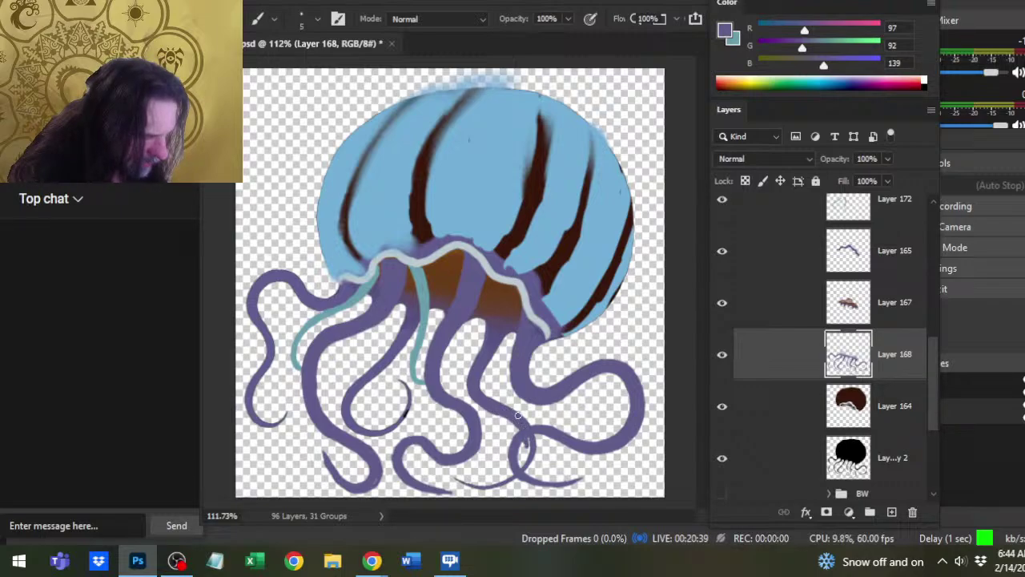
pyautogui.press('e')
pyautogui.press('b')
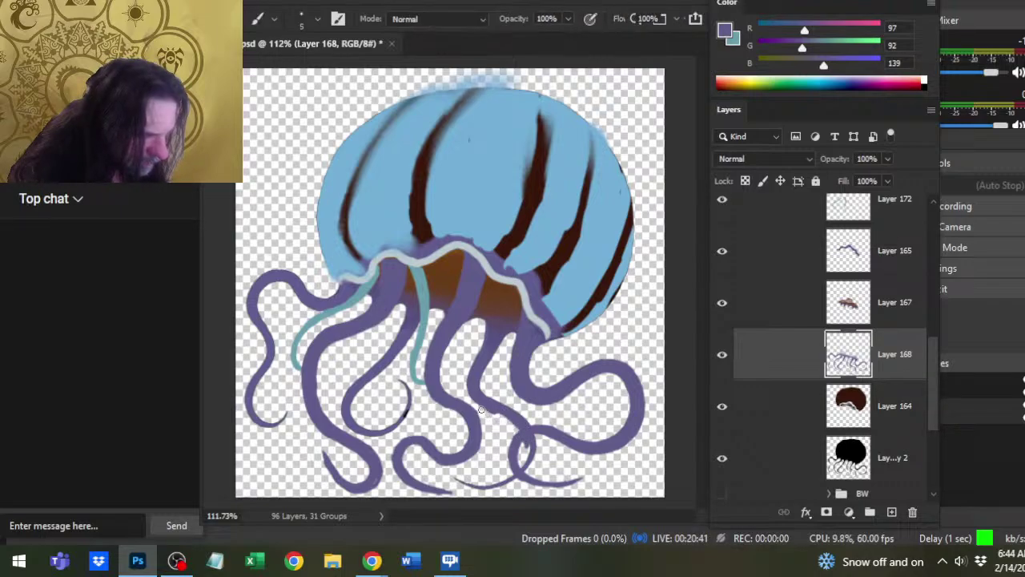
# Smooth the bend of the rear tentacle on Layer 168 by alternately erasing its edges and repainting them purple.
pyautogui.press('e')
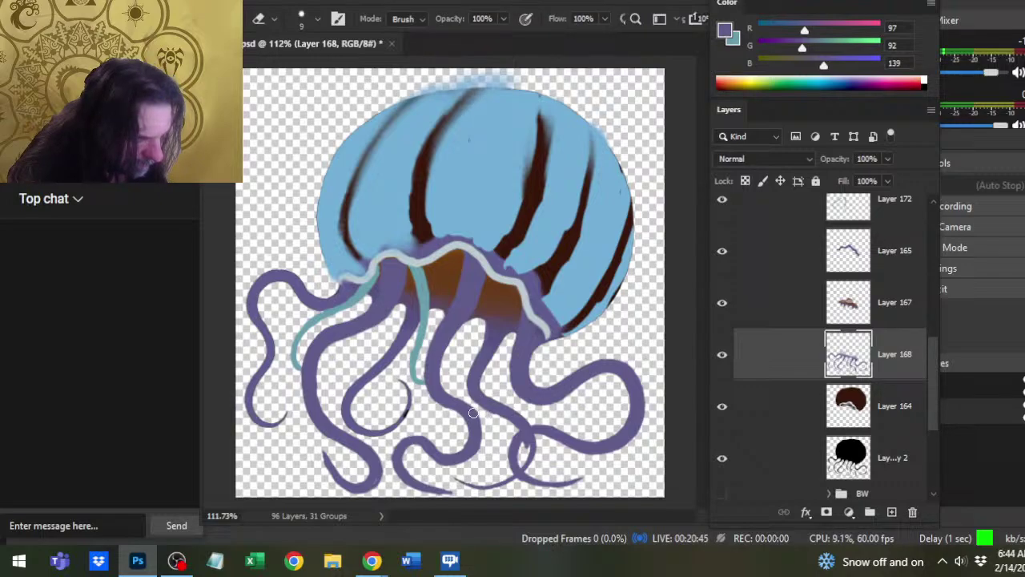
pyautogui.press('b')
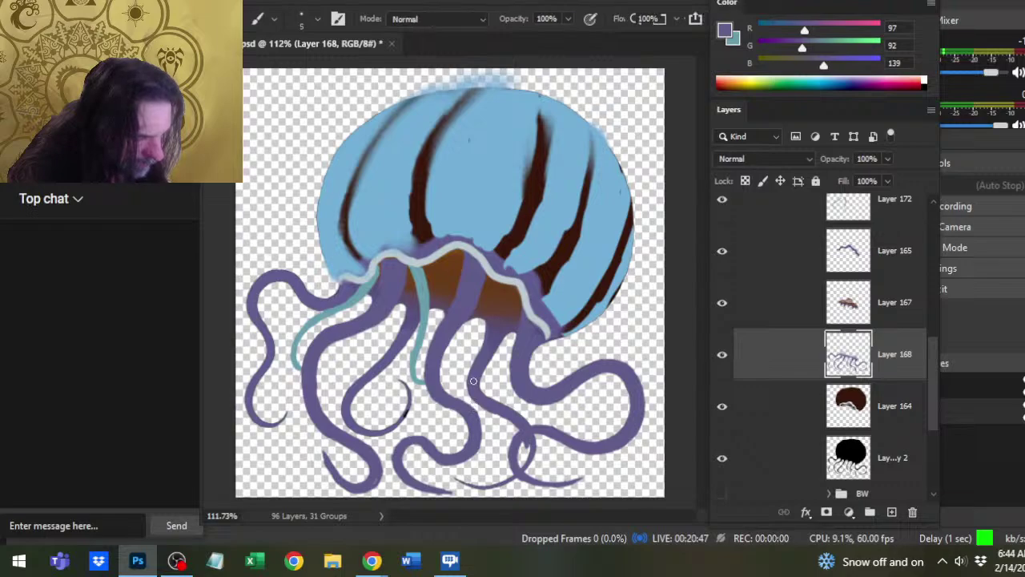
pyautogui.press('e')
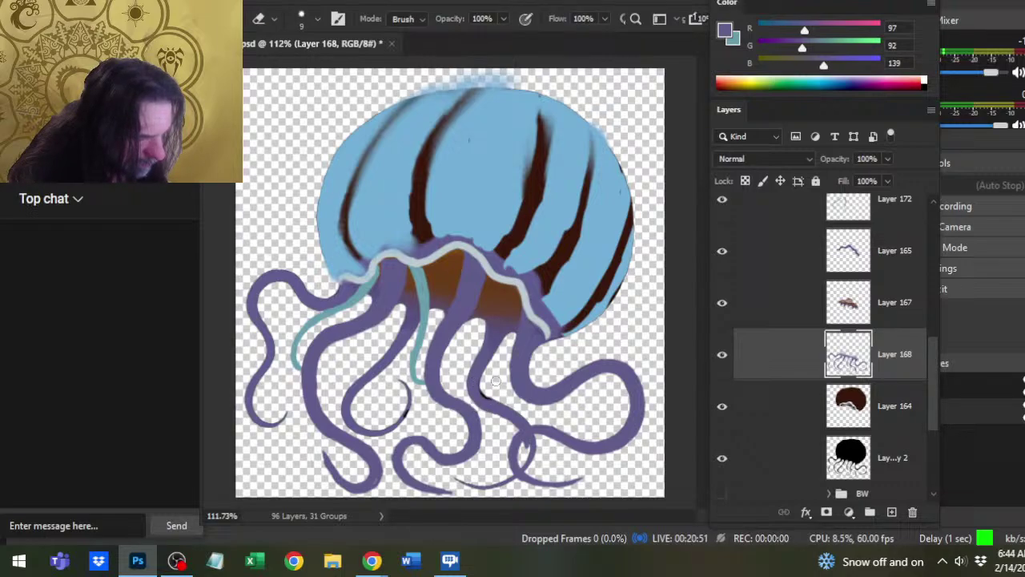
pyautogui.press('b')
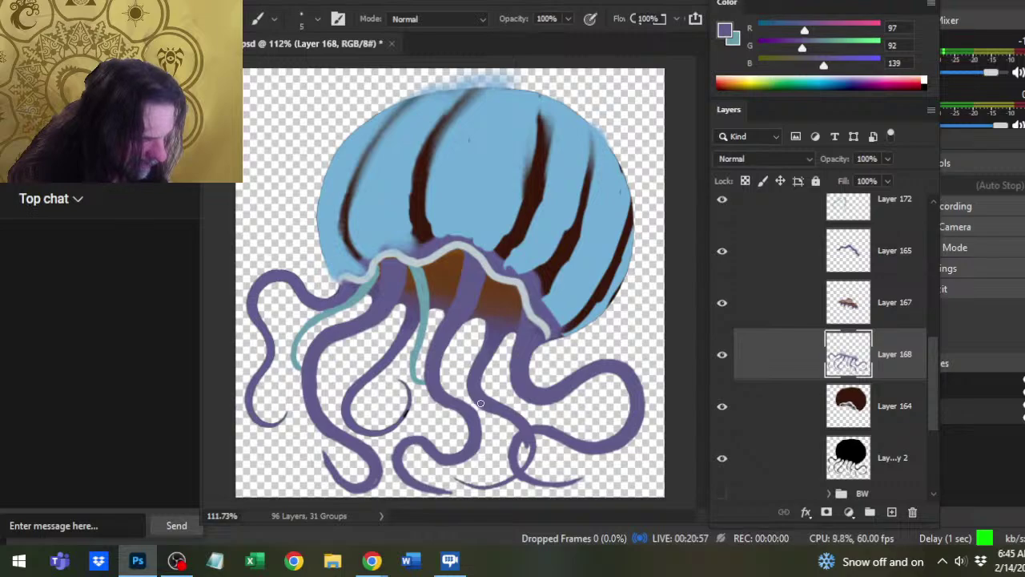
pyautogui.press('e')
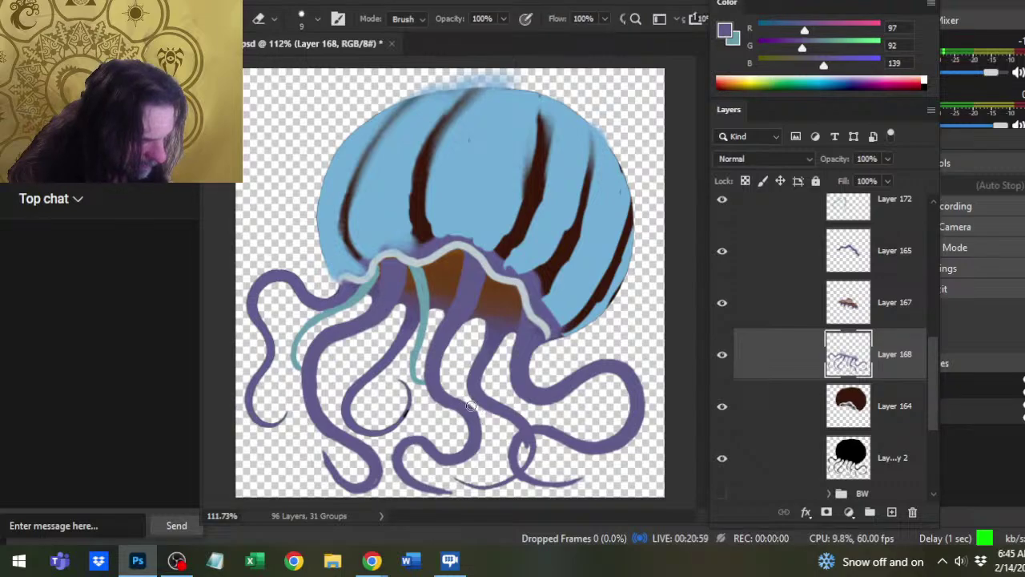
pyautogui.press('b')
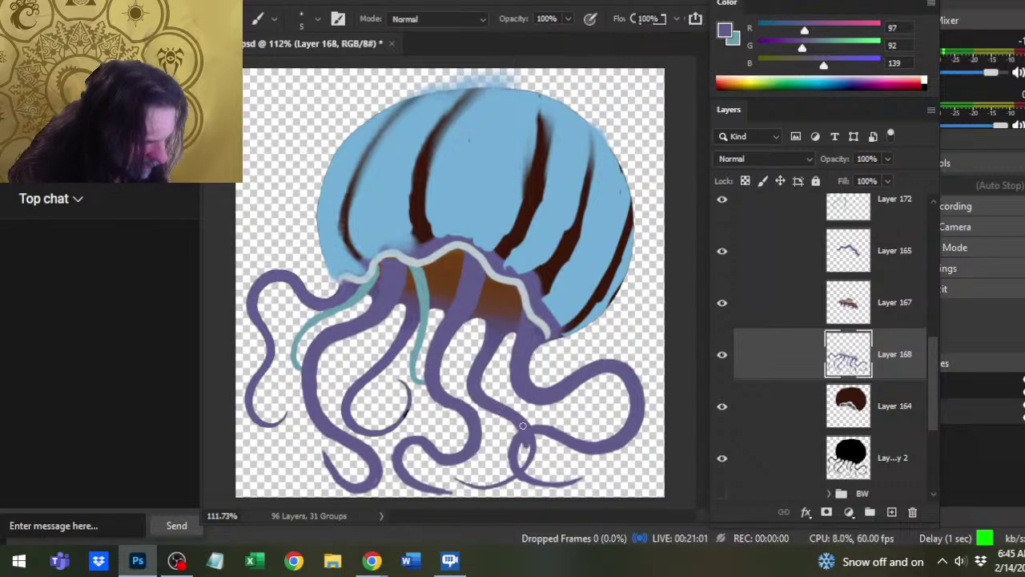
# Clean up the rear tentacle where it meets the front tentacle's loop, and refine the outer edge of its bend.
pyautogui.press('e')
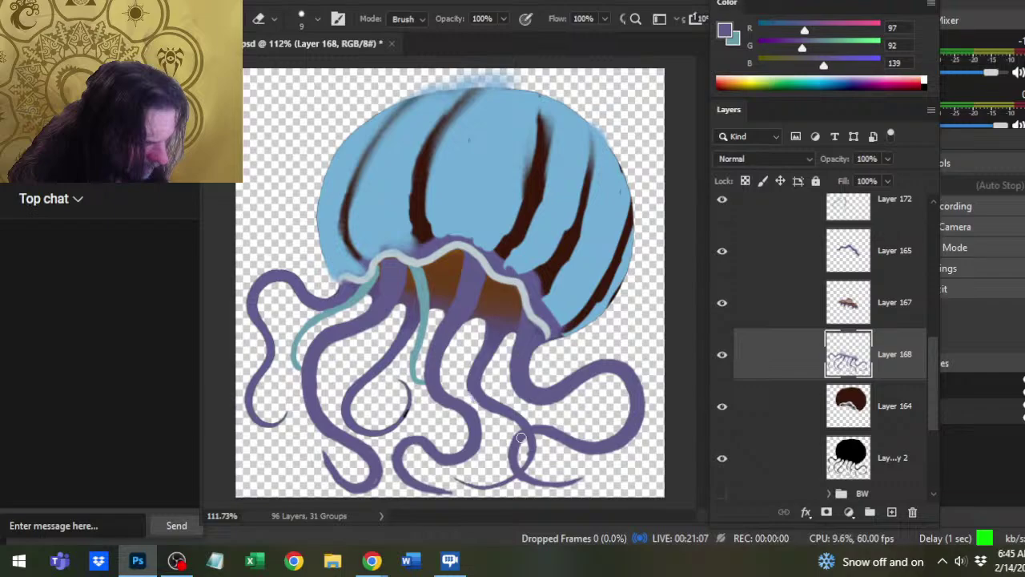
pyautogui.press('b')
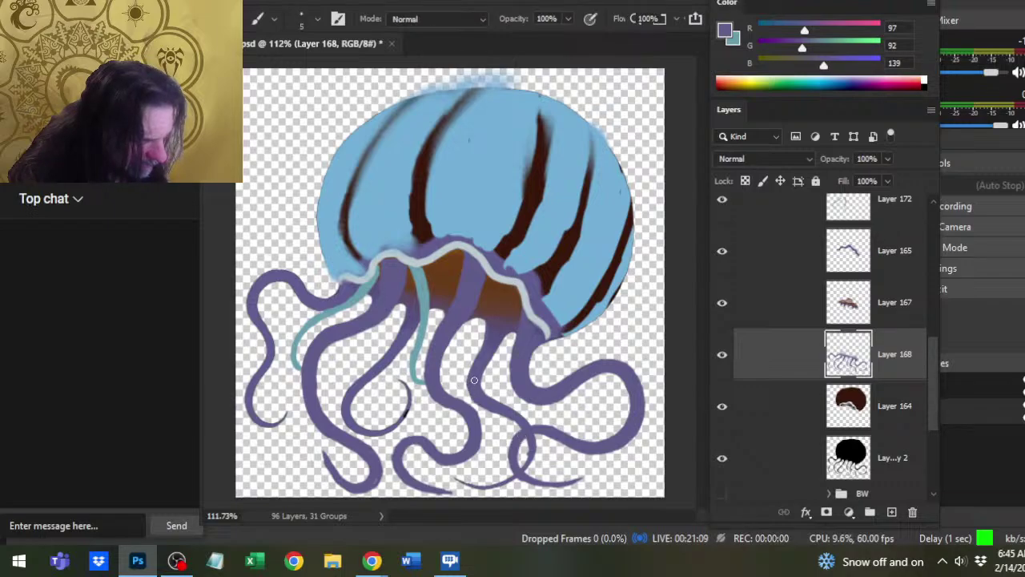
pyautogui.press('e')
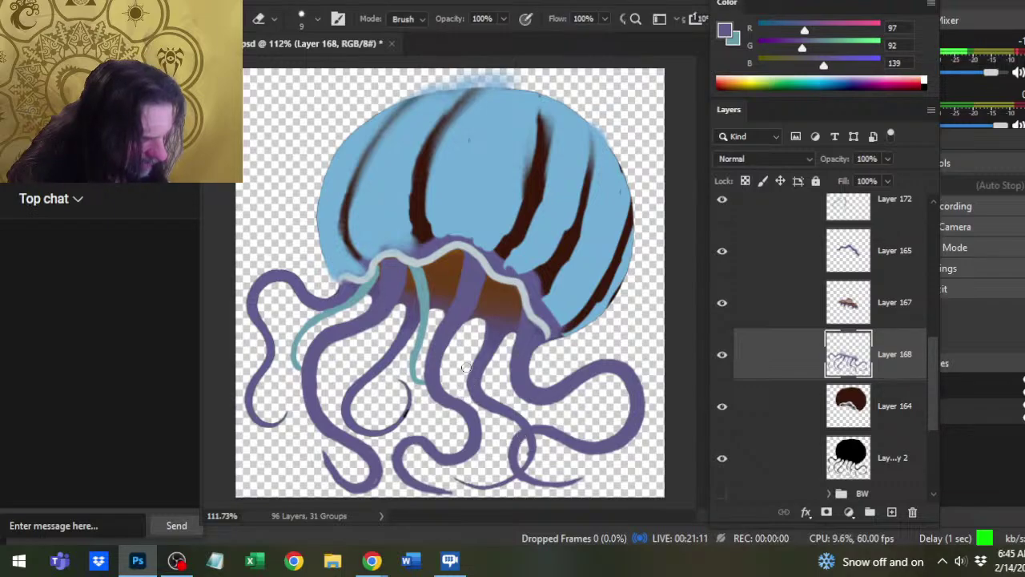
pyautogui.press('b')
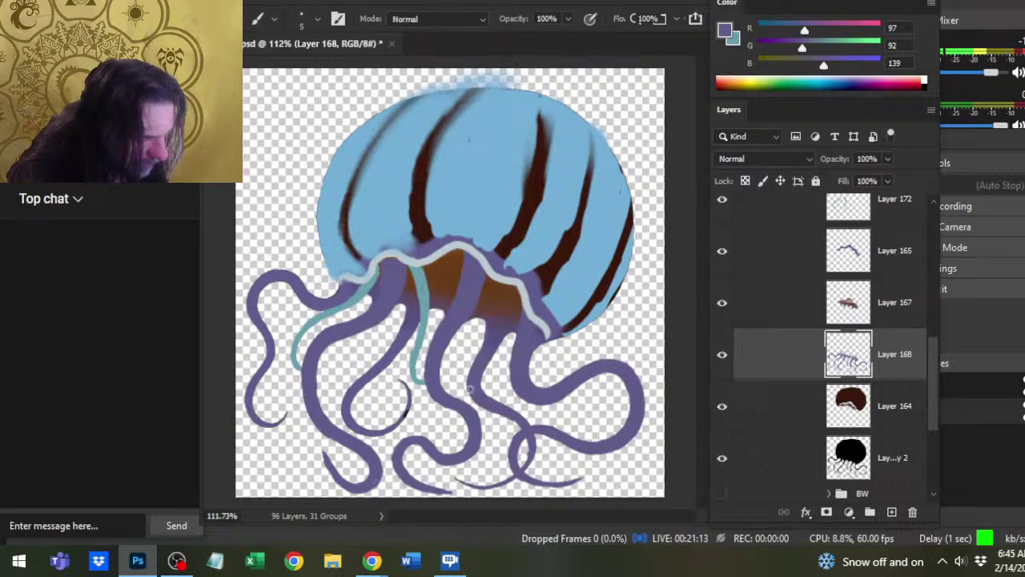
pyautogui.press('e')
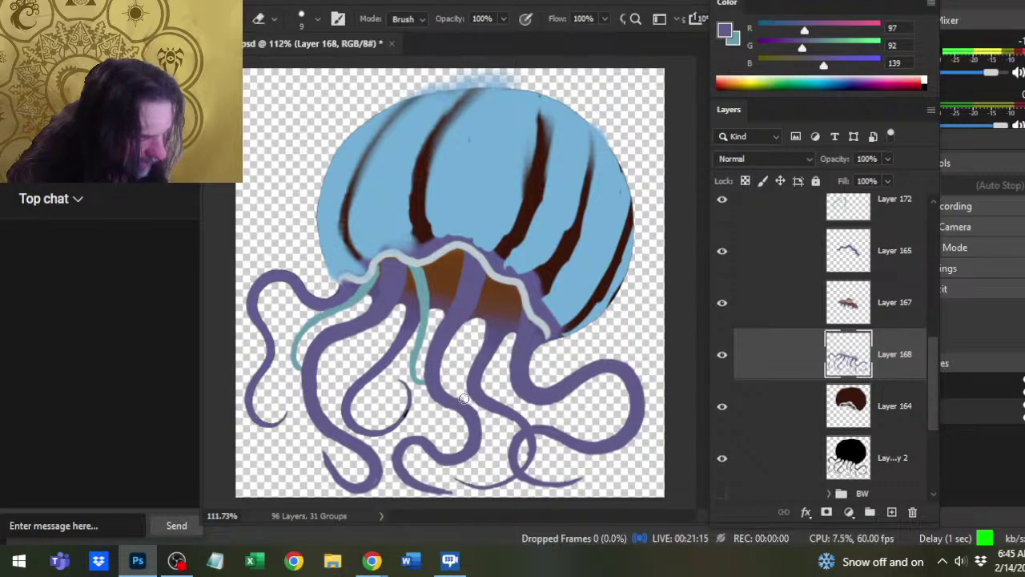
pyautogui.press('b')
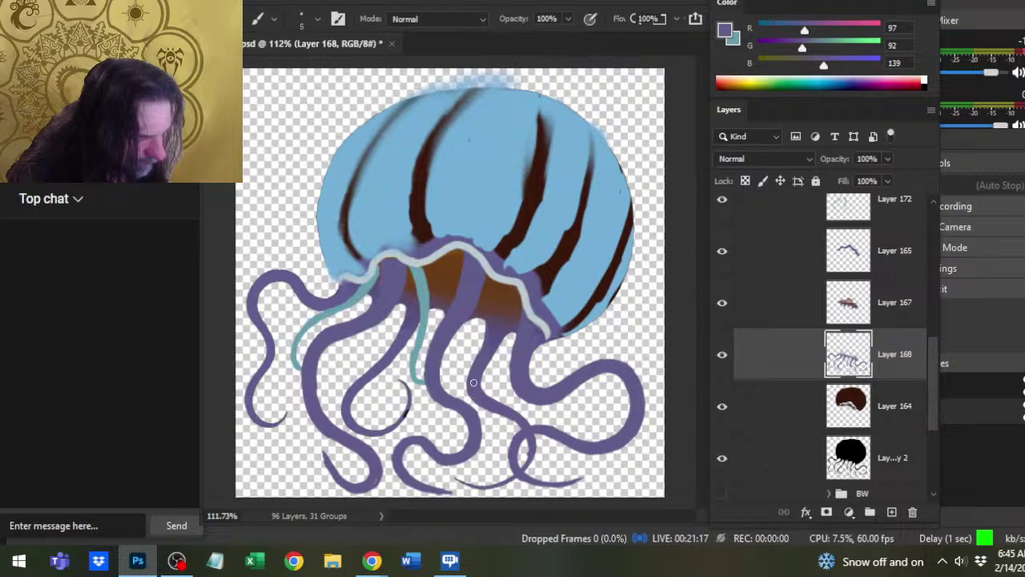
# Refine the rear tentacle's lower stretch with Brush and Eraser, from below the bend through the loop crossing into the curled tip.
pyautogui.press('z')
pyautogui.moveTo(476, 389); pyautogui.dragTo(442, 394)
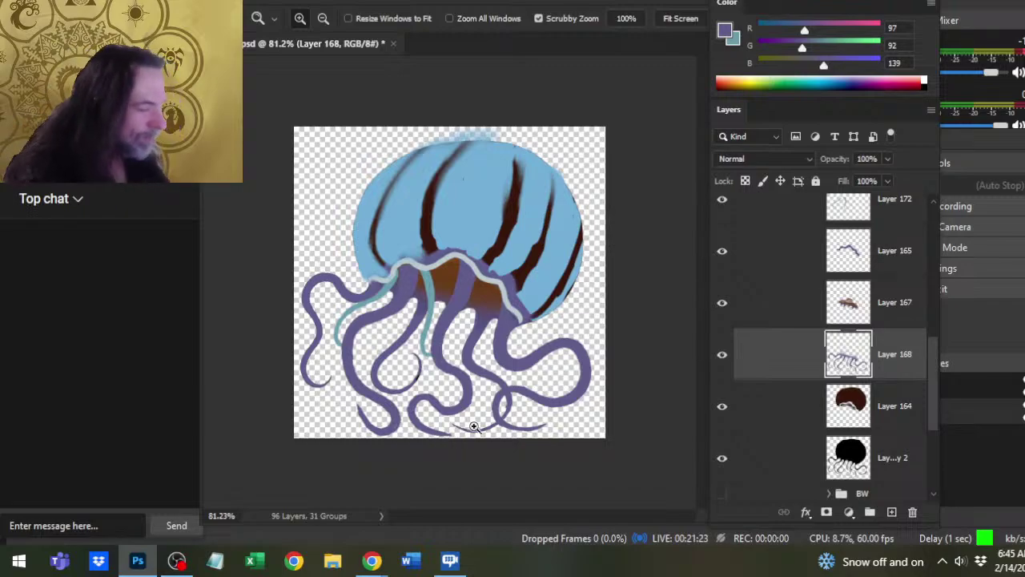
pyautogui.moveTo(520, 399); pyautogui.dragTo(561, 399)
pyautogui.press('b')
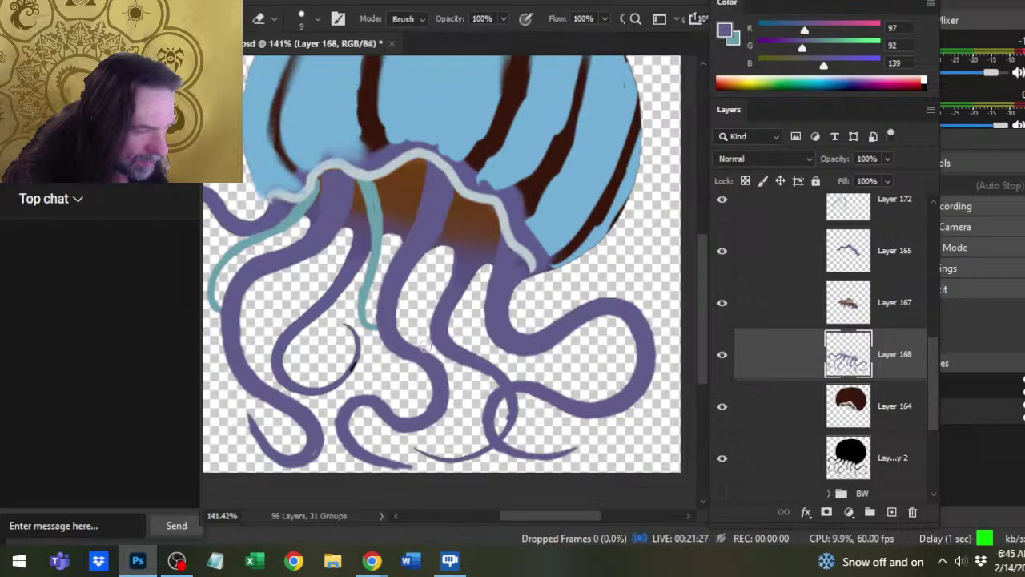
pyautogui.press('b')
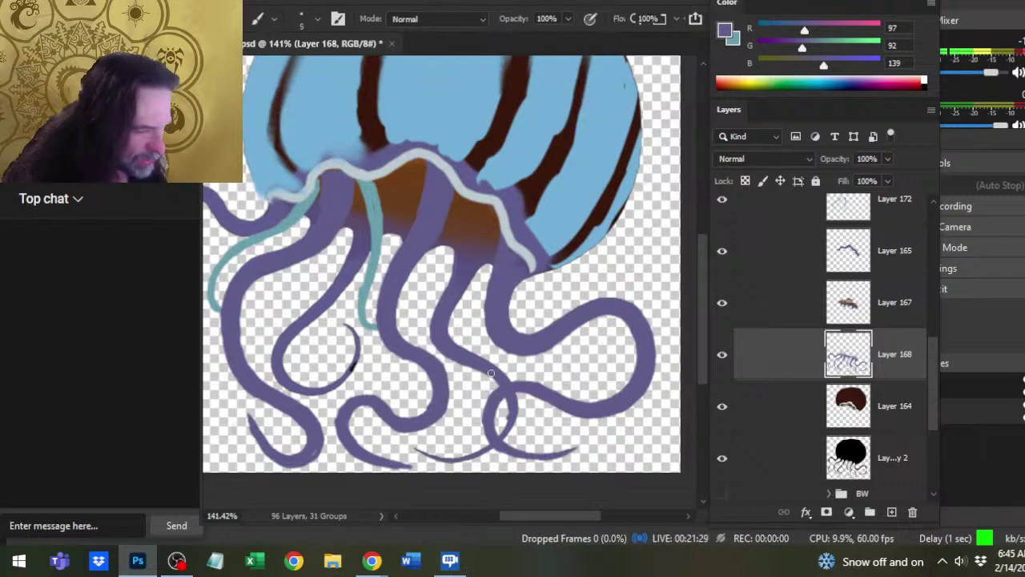
pyautogui.press('e')
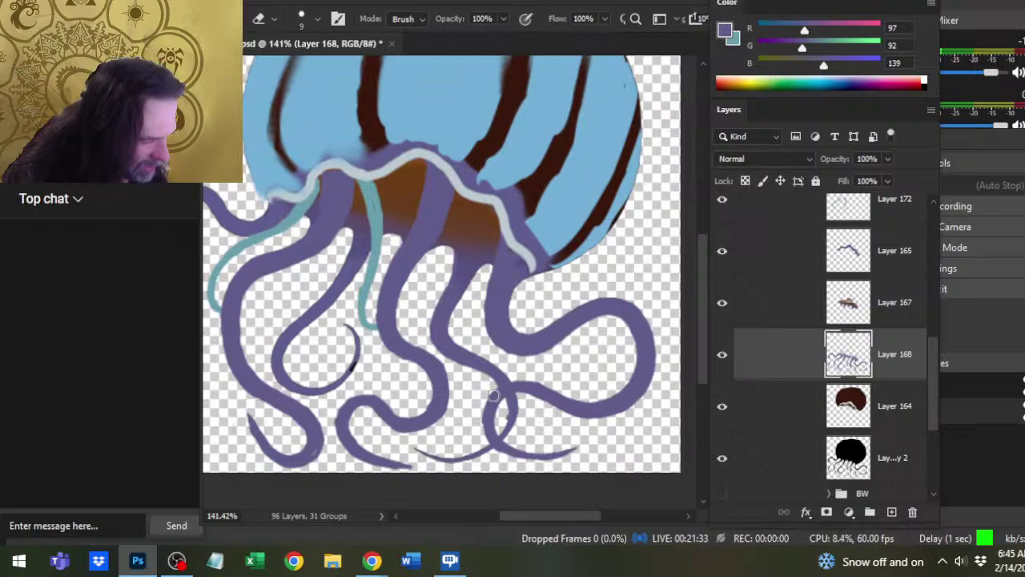
pyautogui.press('b')
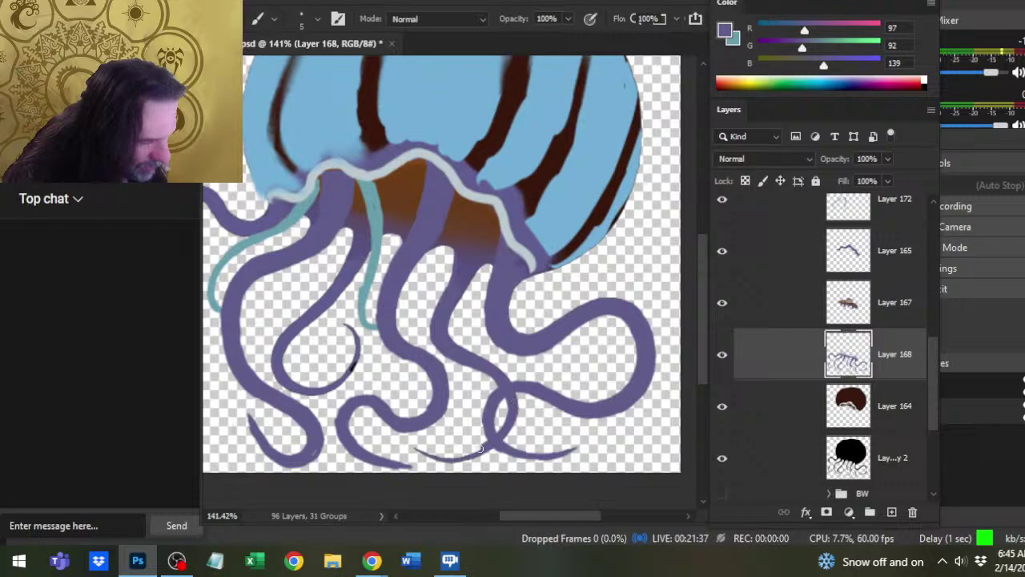
pyautogui.press('e')
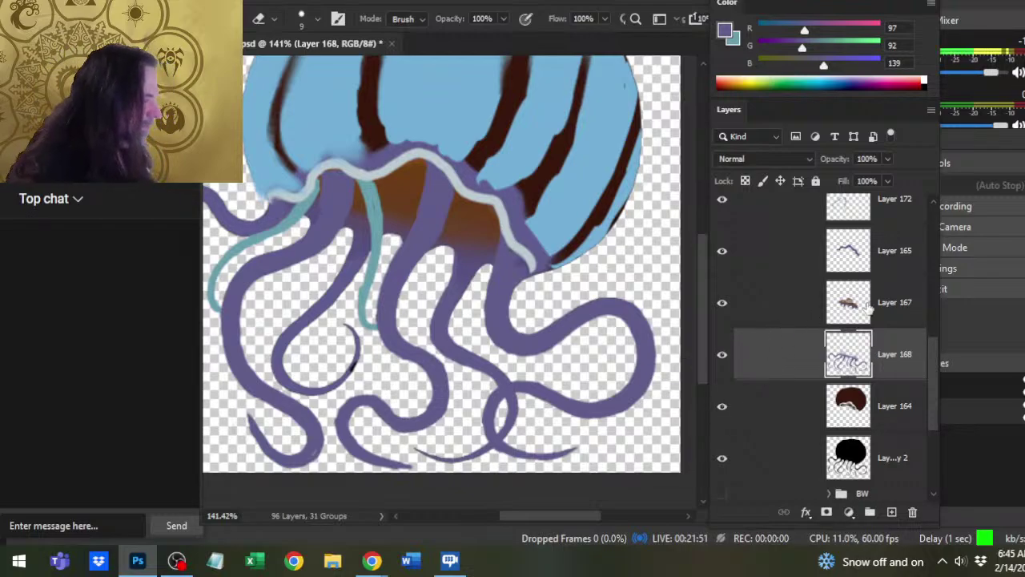
# Make Layer 172 active, sample its teal, and touch up the second teal tendril's upper end below the pale frill.
pyautogui.moveTo(930, 354); pyautogui.dragTo(926, 331)
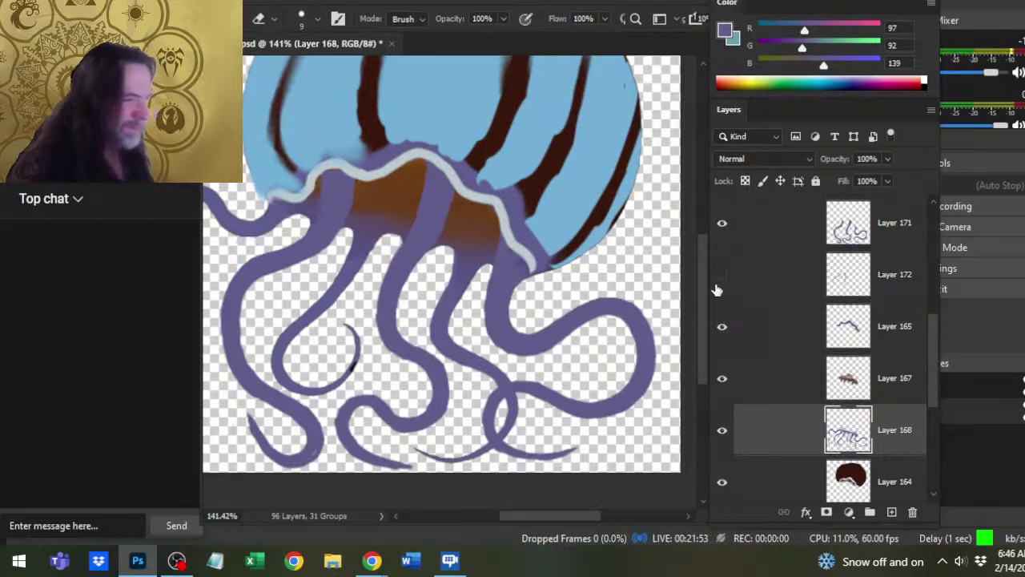
pyautogui.click(723, 288)
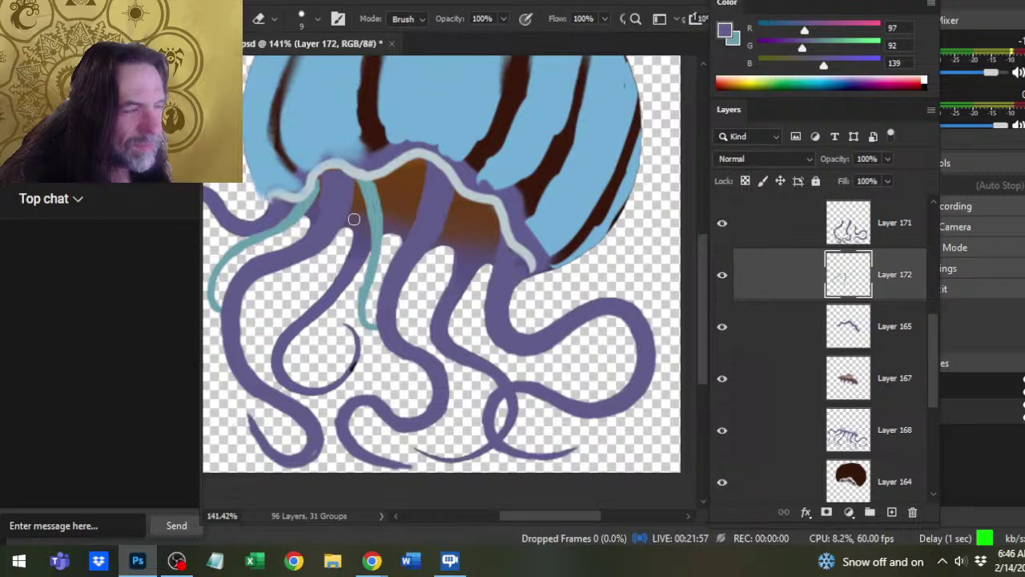
pyautogui.press('b')
pyautogui.keyDown('alt'); pyautogui.click(367, 190); pyautogui.keyUp('alt')
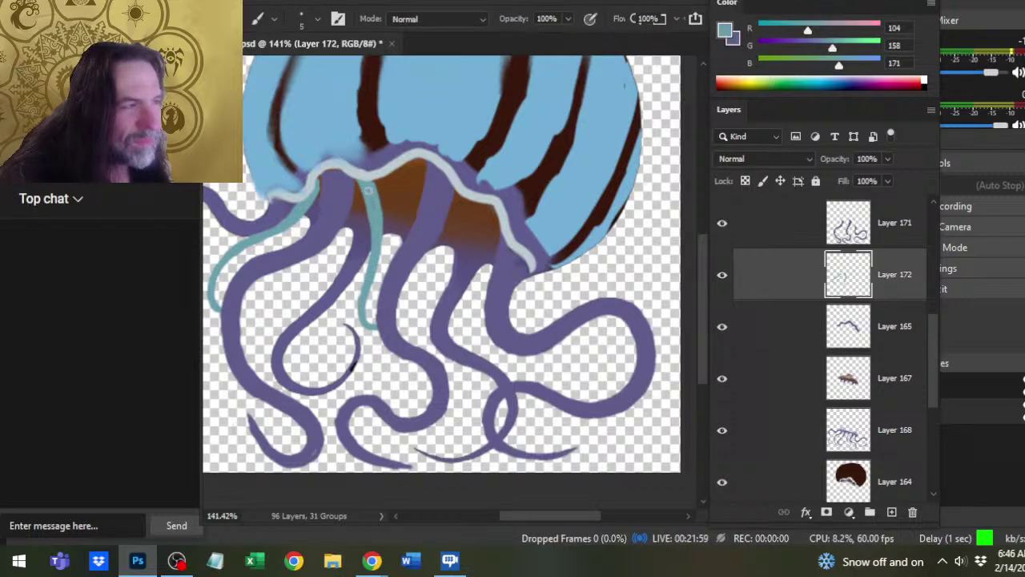
pyautogui.press('e')
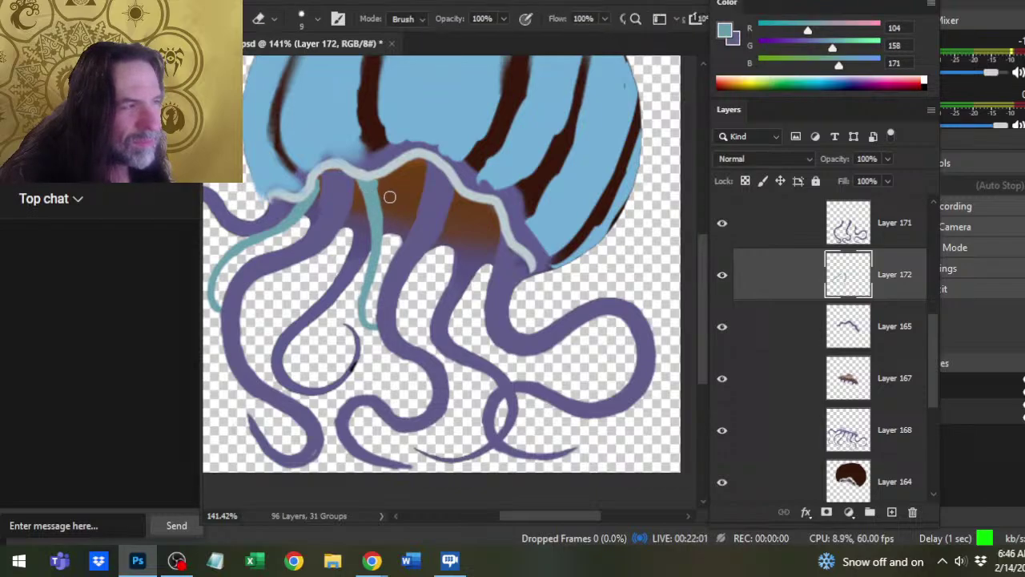
pyautogui.press('b')
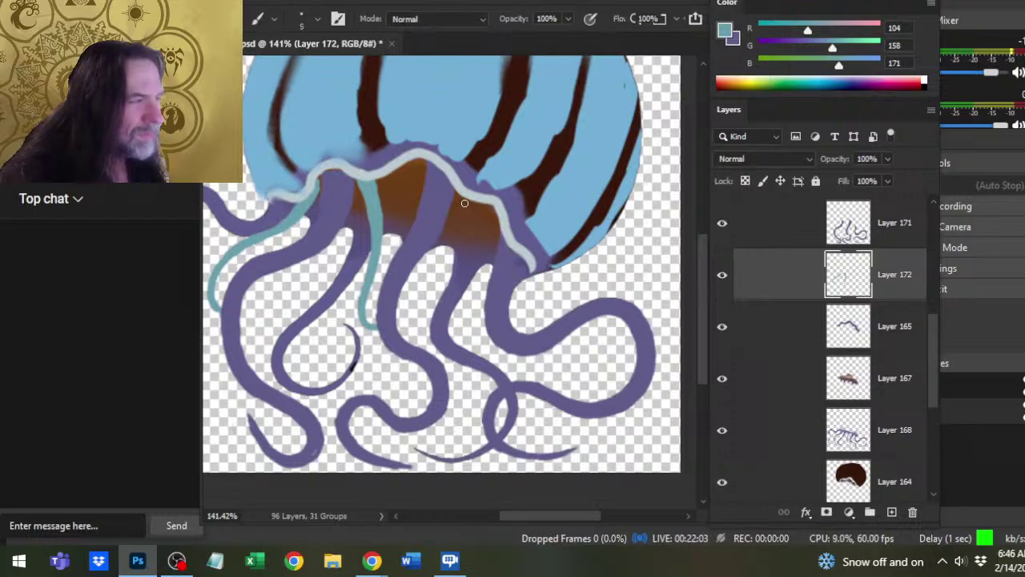
# Paint a third teal tendril on Layer 172 from the pale frill down into a small hook, widening its upper end and thinning its tip.
pyautogui.moveTo(474, 203)
pyautogui.mouseDown()
pyautogui.moveTo(435, 276)
pyautogui.moveTo(440, 313)
pyautogui.moveTo(469, 325)
pyautogui.mouseUp()
pyautogui.press('e')
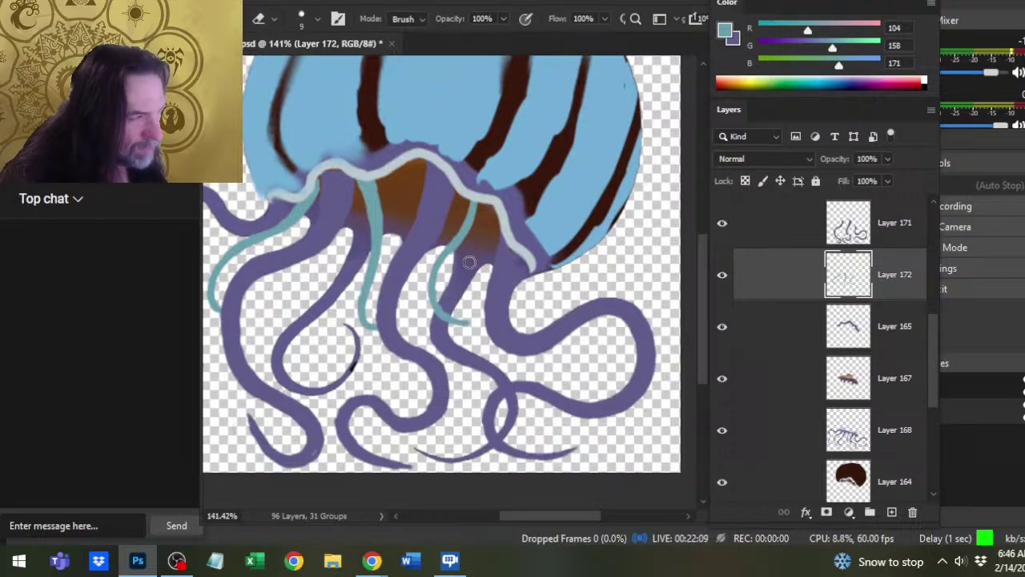
pyautogui.press('b')
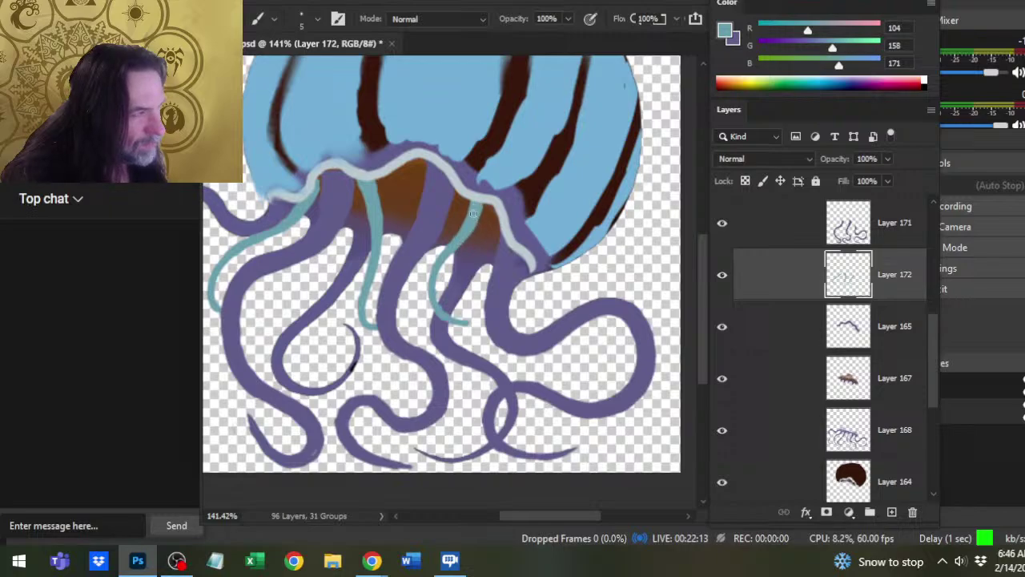
pyautogui.press('e')
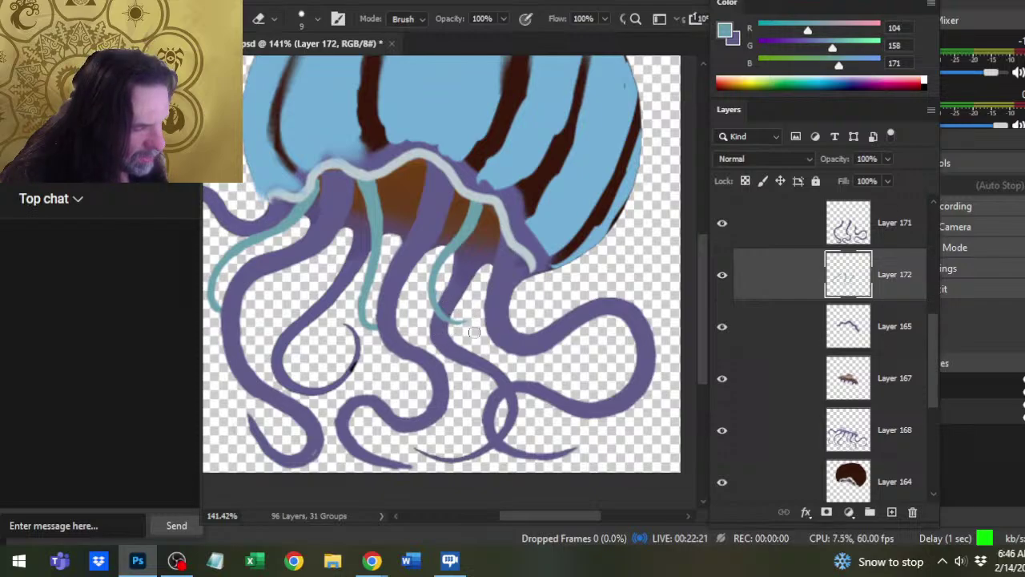
# Repaint the third teal tendril's tip so it hooks upward, trimming its lower edge with the Eraser.
pyautogui.press('b')
pyautogui.moveTo(443, 318); pyautogui.dragTo(475, 319)
pyautogui.press('e')
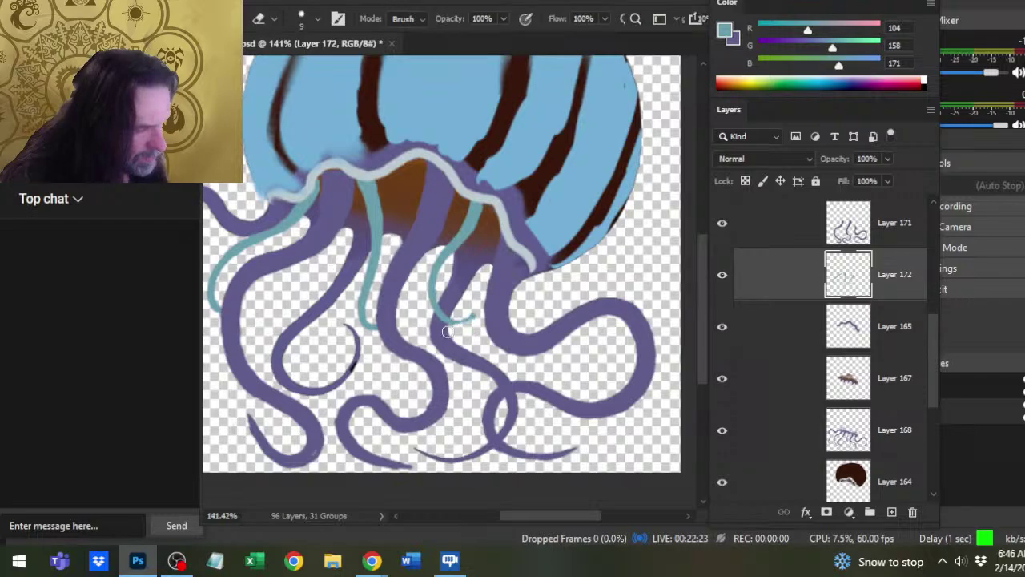
pyautogui.press('b')
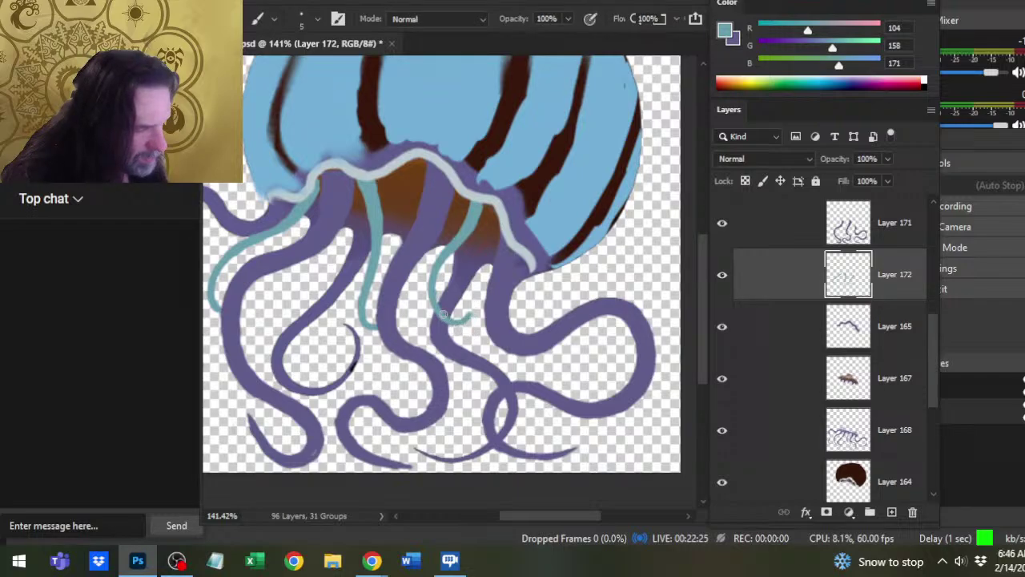
pyautogui.moveTo(461, 321); pyautogui.dragTo(473, 309)
pyautogui.press('e')
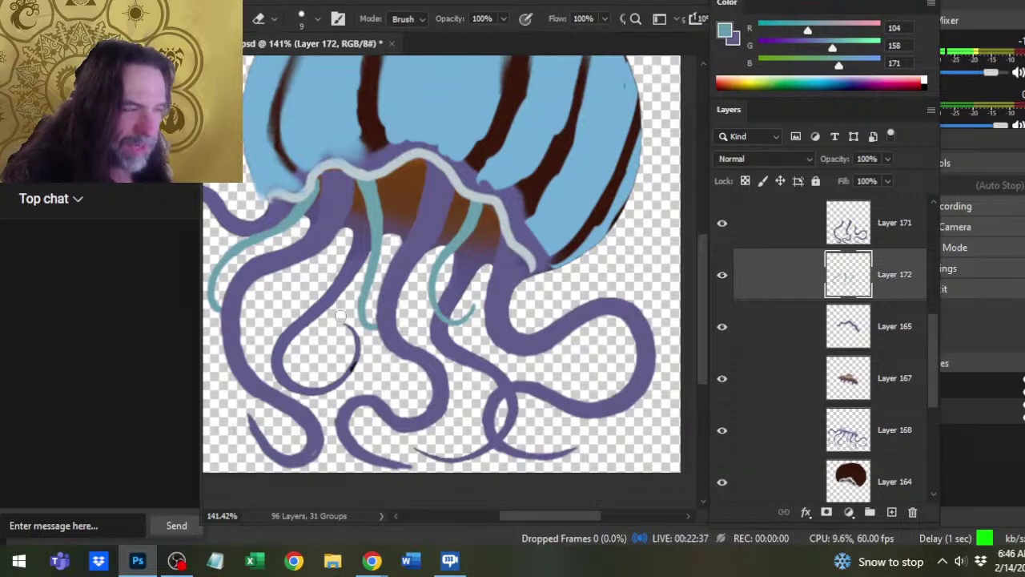
# Thicken the third tendril's bend and extend its curled tip further upward, refining the edges with Brush and Eraser.
pyautogui.press('b')
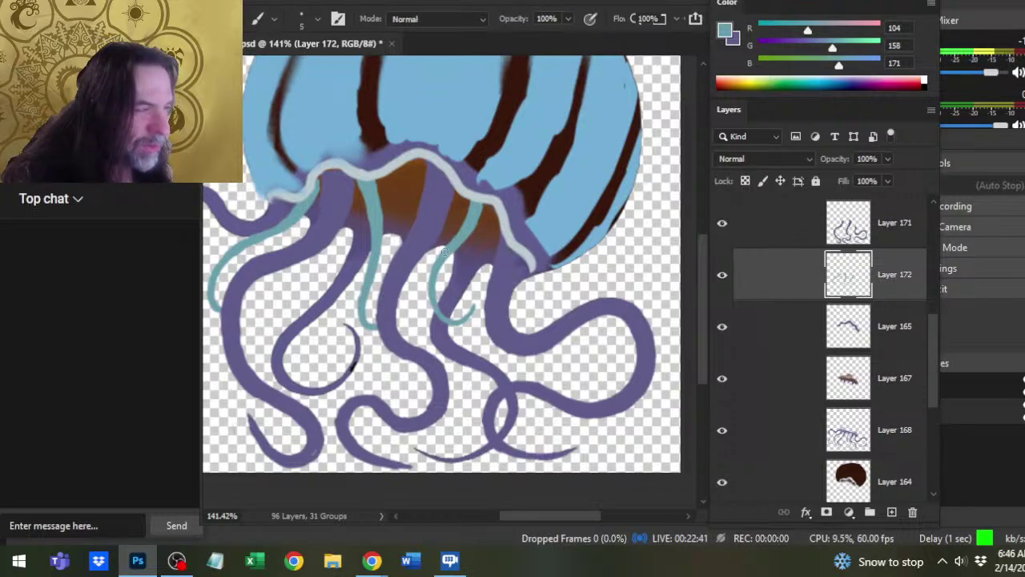
pyautogui.press('e')
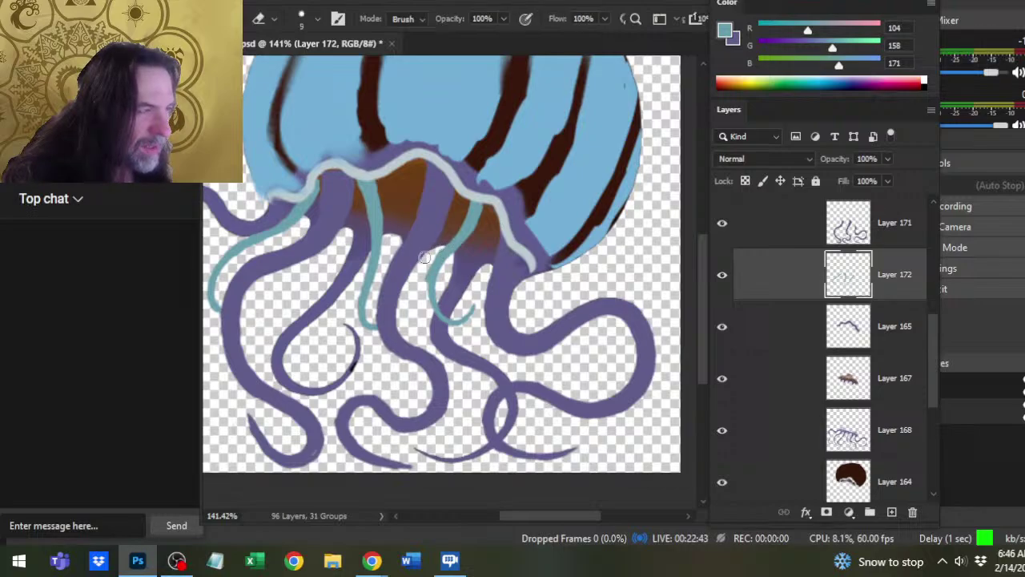
pyautogui.press('b')
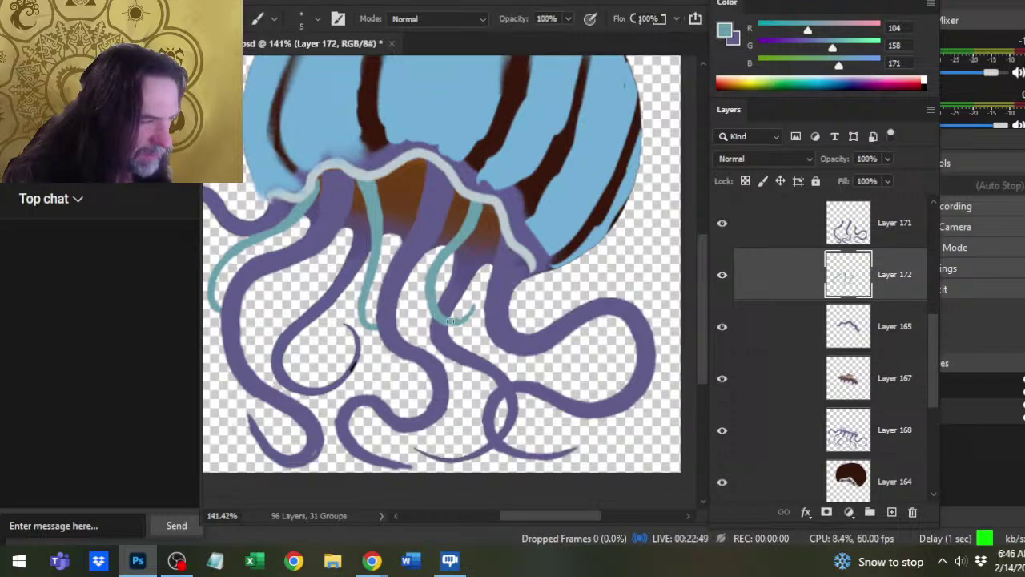
pyautogui.moveTo(451, 320)
pyautogui.mouseDown()
pyautogui.moveTo(475, 314)
pyautogui.moveTo(479, 294)
pyautogui.mouseUp()
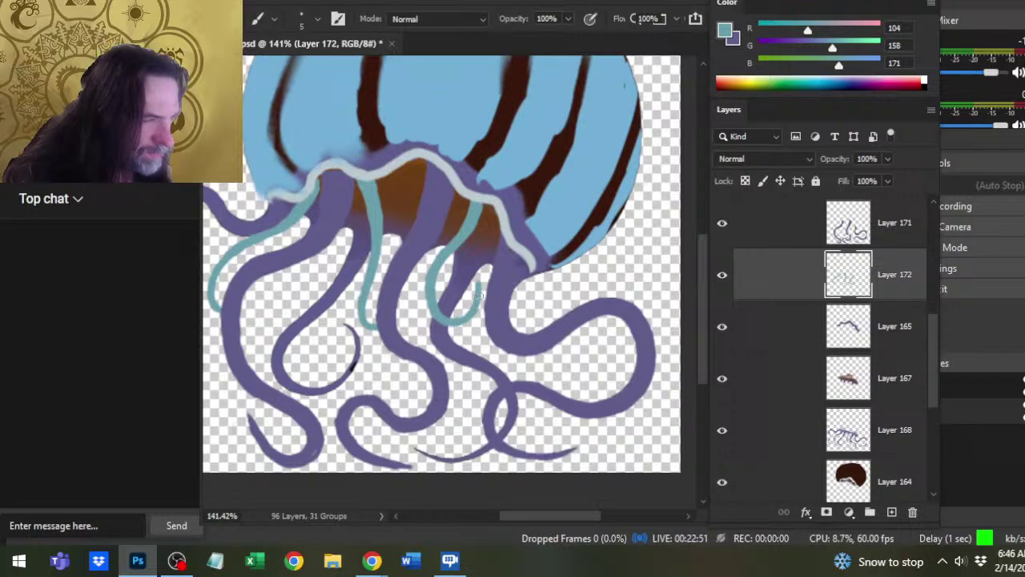
pyautogui.press('e')
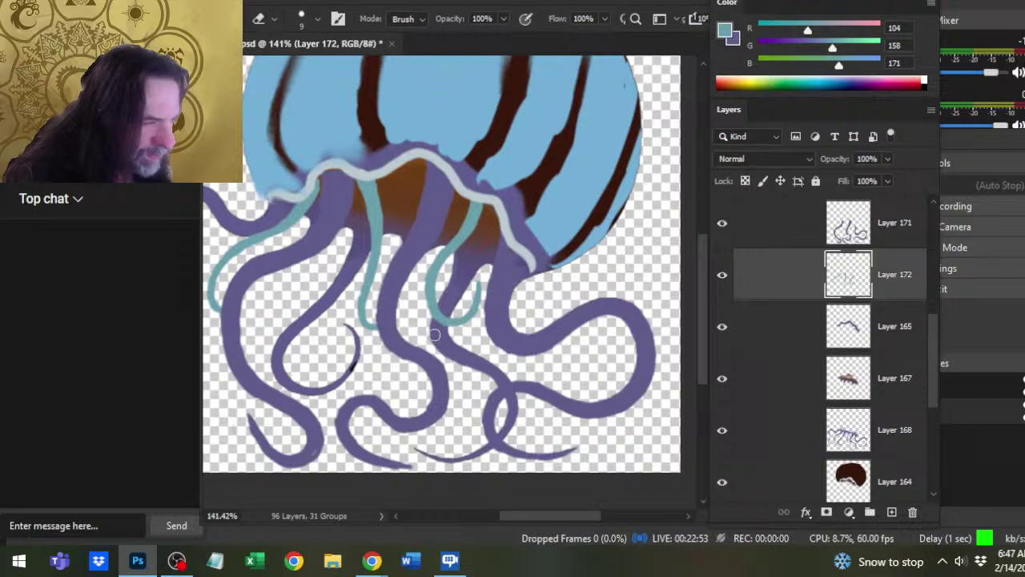
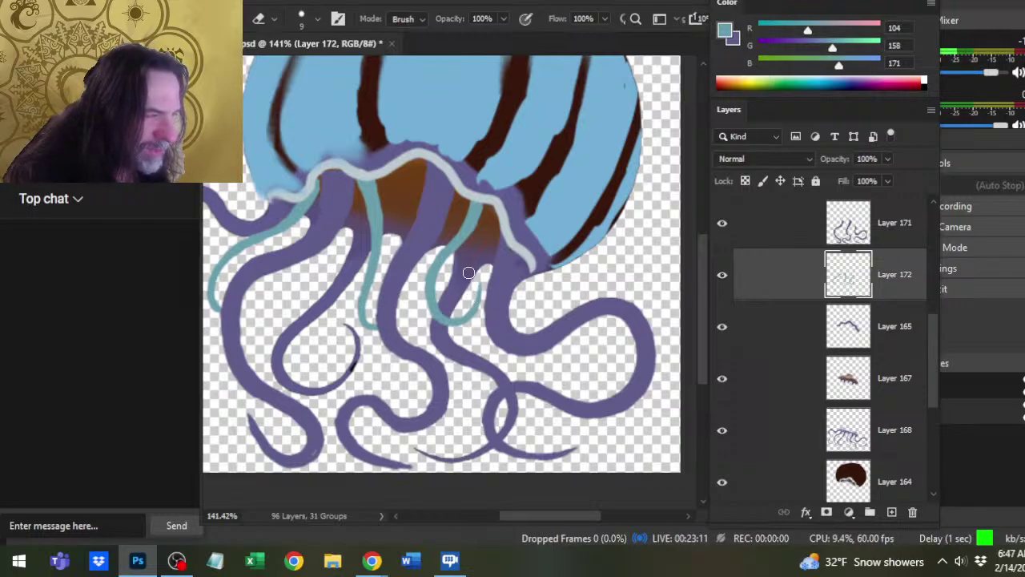
pyautogui.press('b')
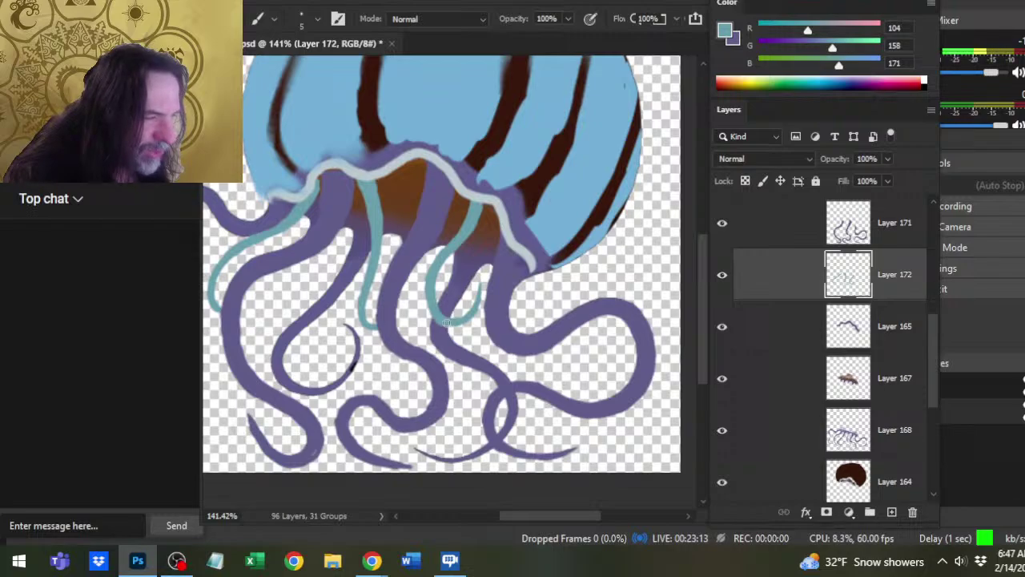
pyautogui.press('e')
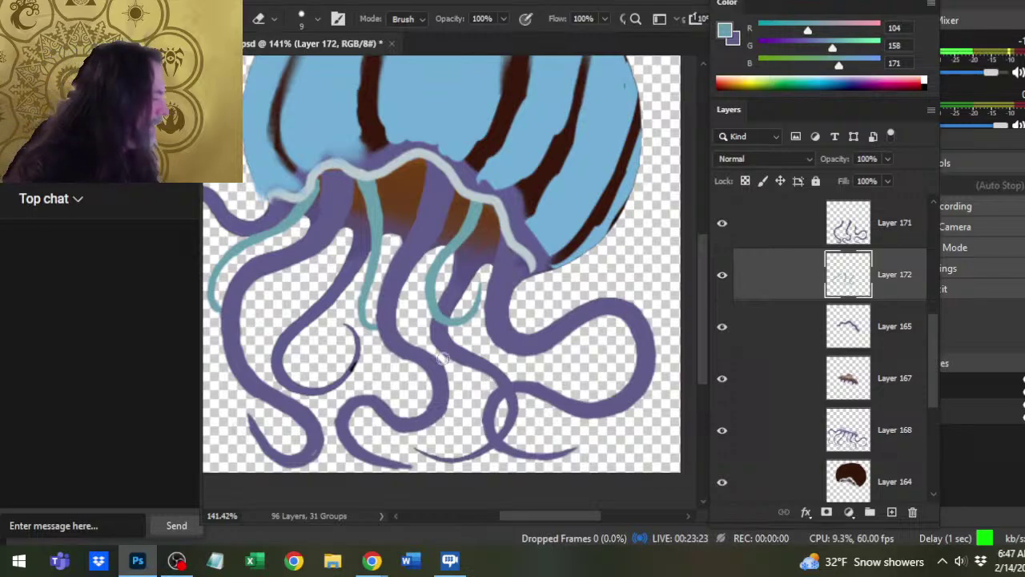
# Add a new layer directly above Layer 165 and paint a fourth teal tendril from the frill down behind the third one's curl.
pyautogui.click(780, 333)
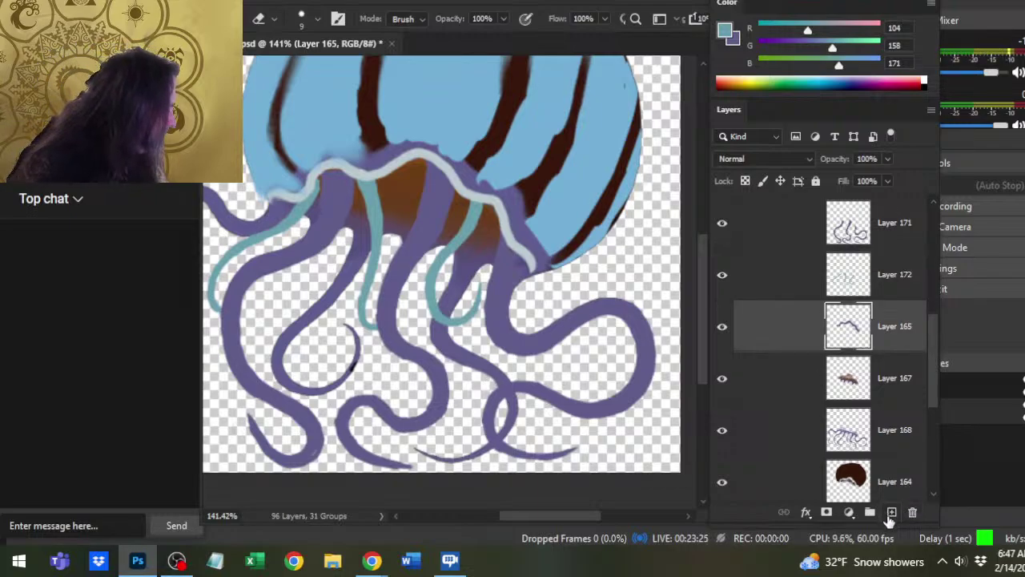
pyautogui.click(892, 512)
pyautogui.press('b')
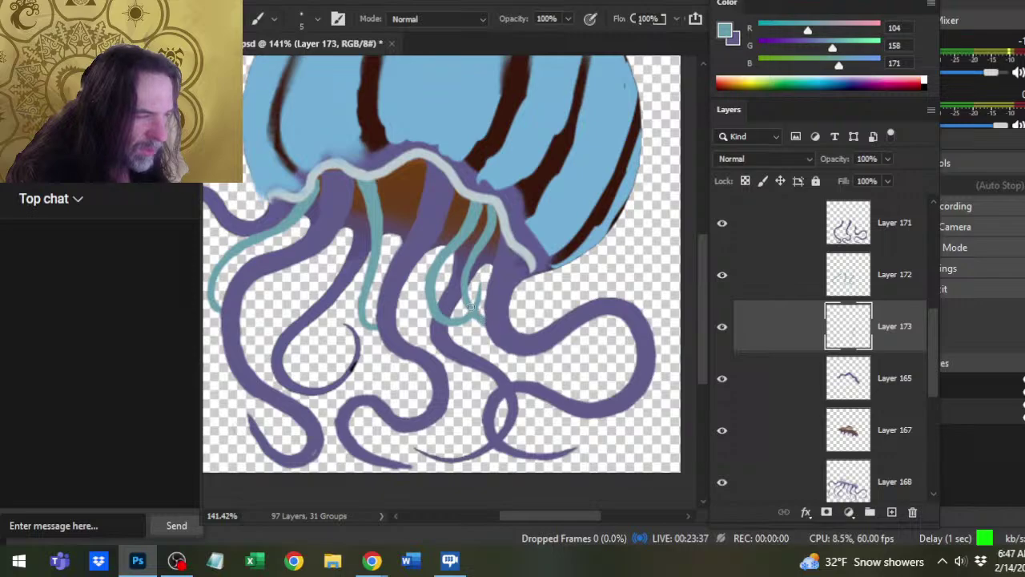
pyautogui.press('e')
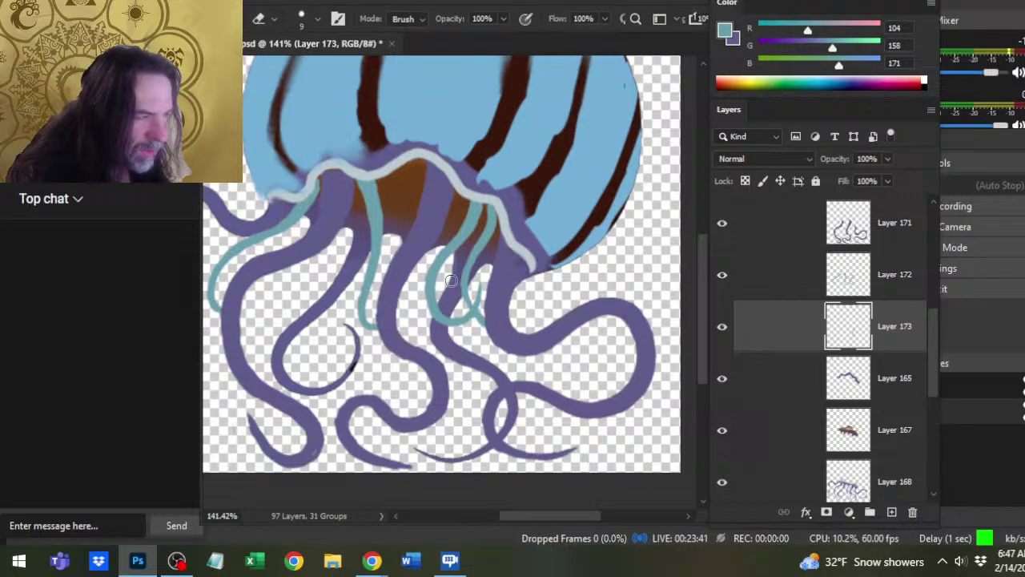
# Extend the fourth tendril's lower end down beside the thick purple tentacle and clean up its edge.
pyautogui.press('b')
pyautogui.moveTo(465, 281); pyautogui.dragTo(464, 287)
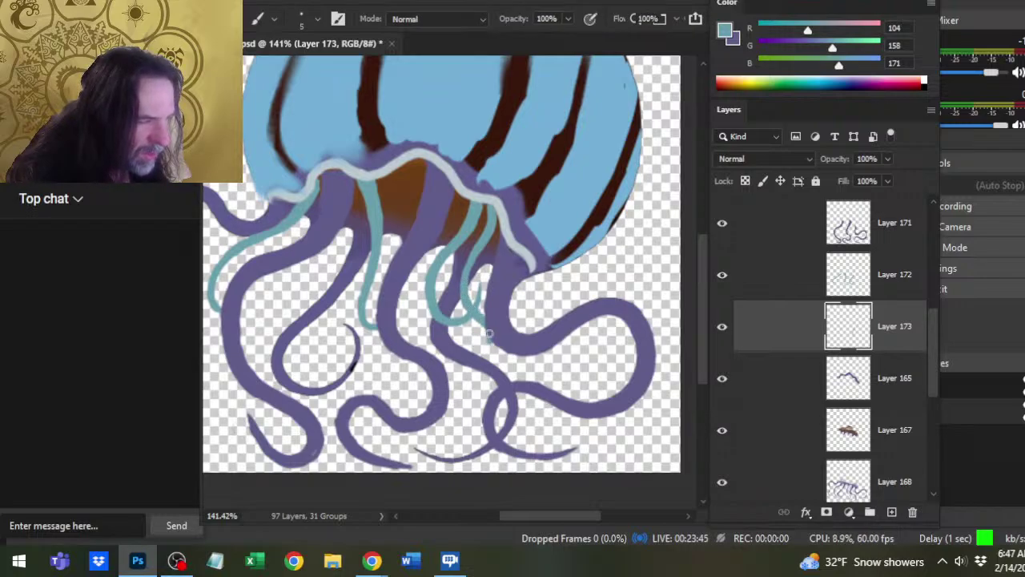
pyautogui.press('e')
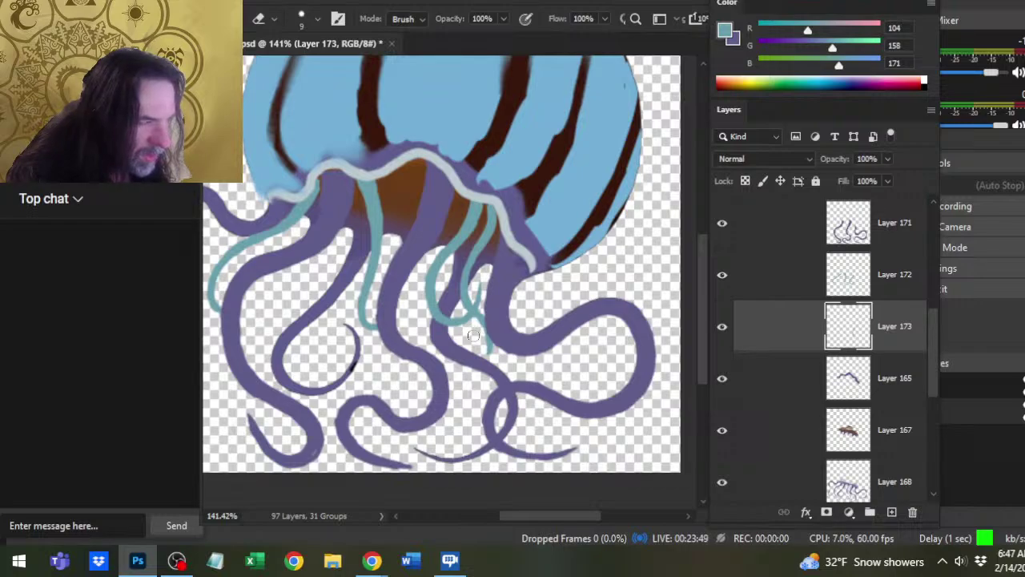
pyautogui.press('b')
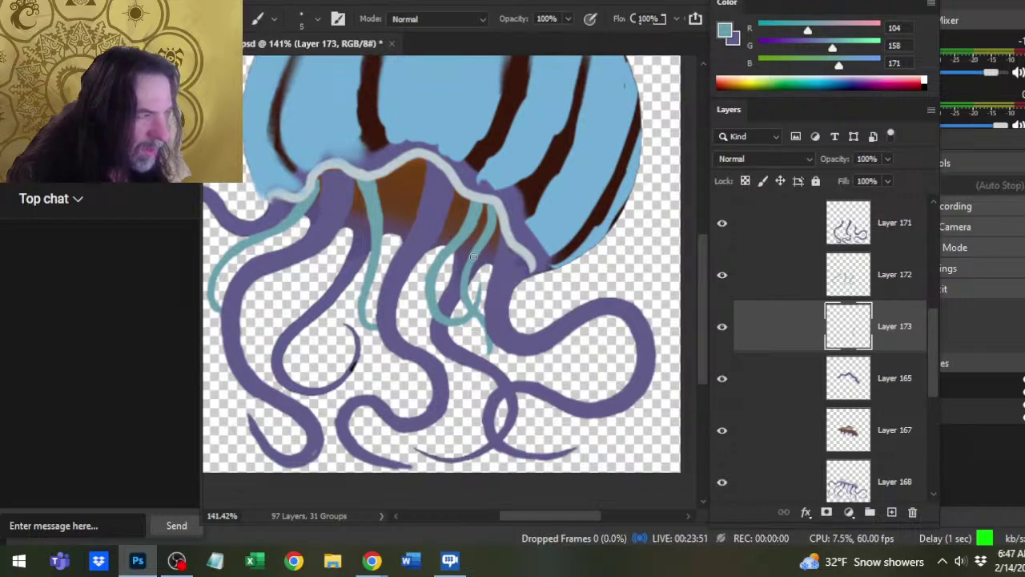
# Smooth the fourth tendril's upper stretch and bend by alternately erasing its edges and repainting them teal.
pyautogui.press('e')
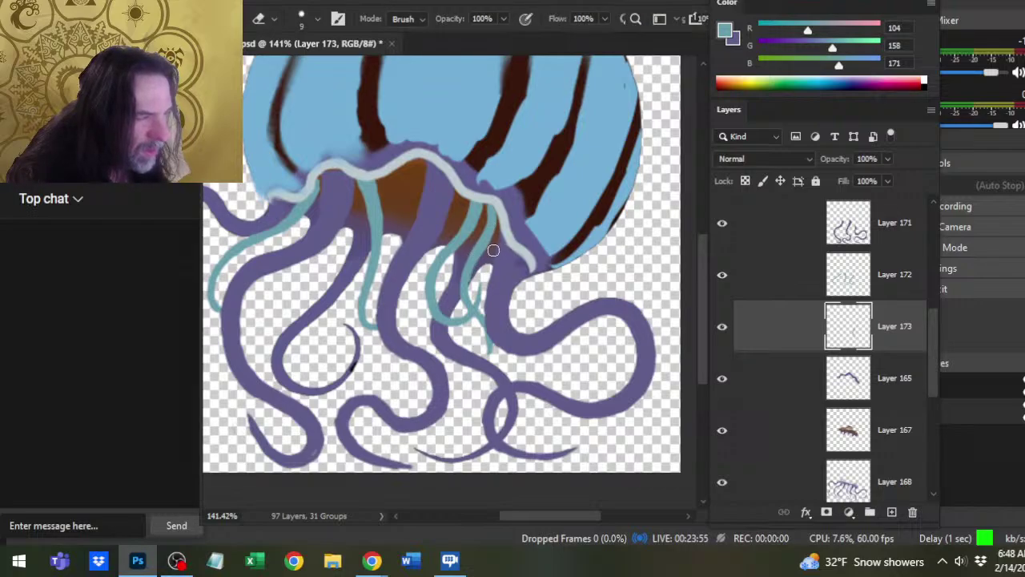
pyautogui.press('b')
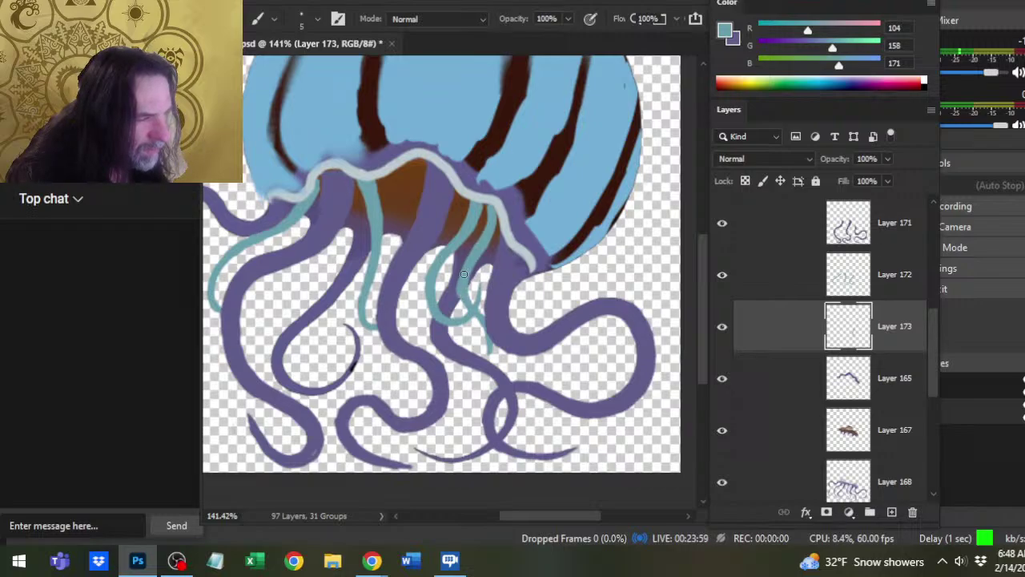
pyautogui.press('e')
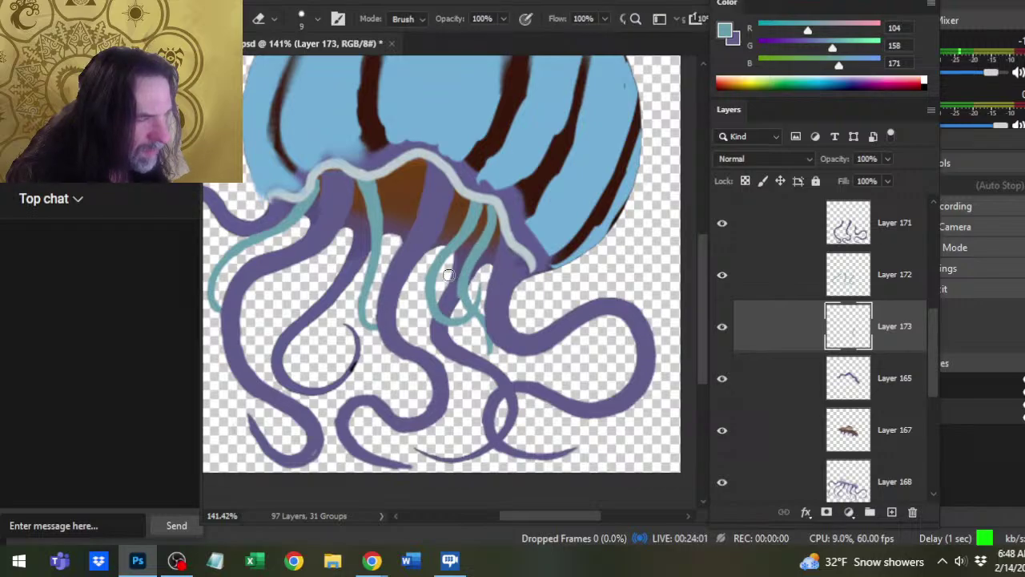
pyautogui.press('b')
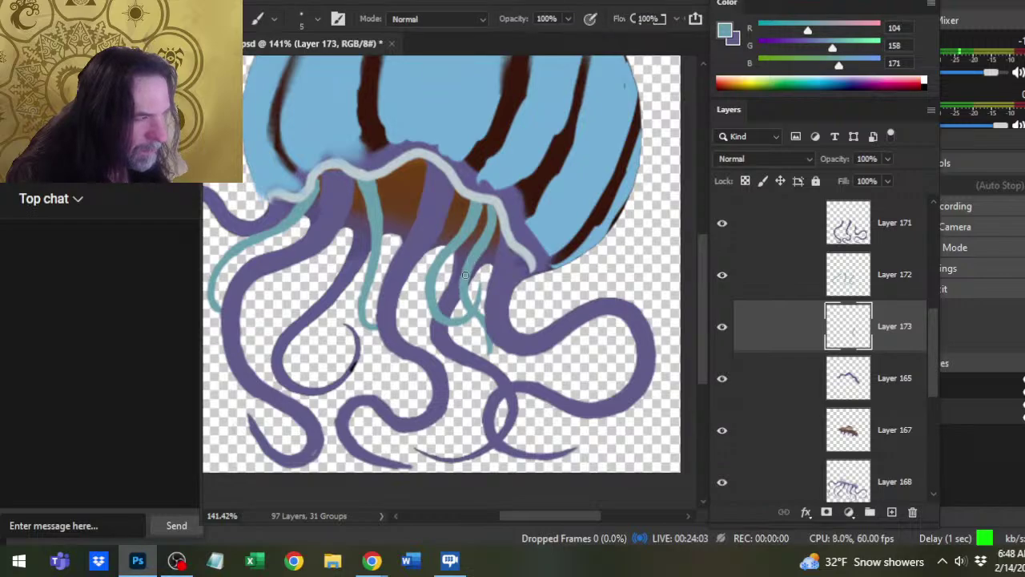
pyautogui.press('e')
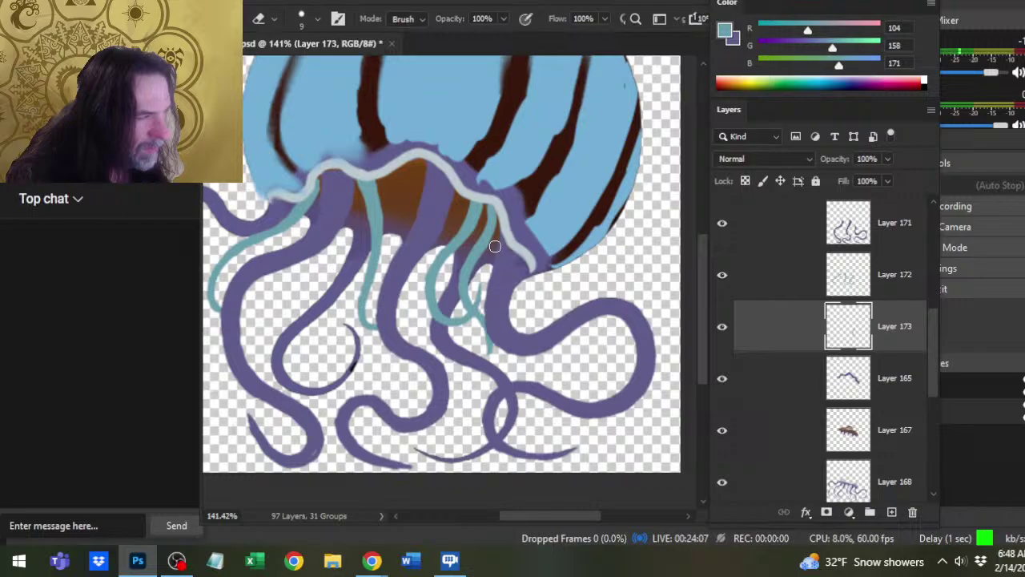
pyautogui.press('b')
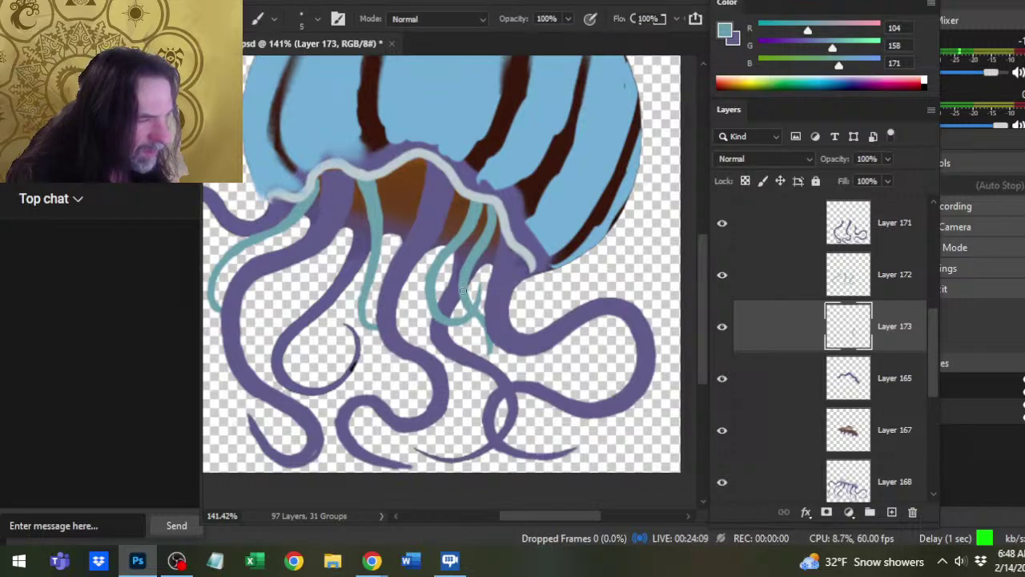
pyautogui.press('e')
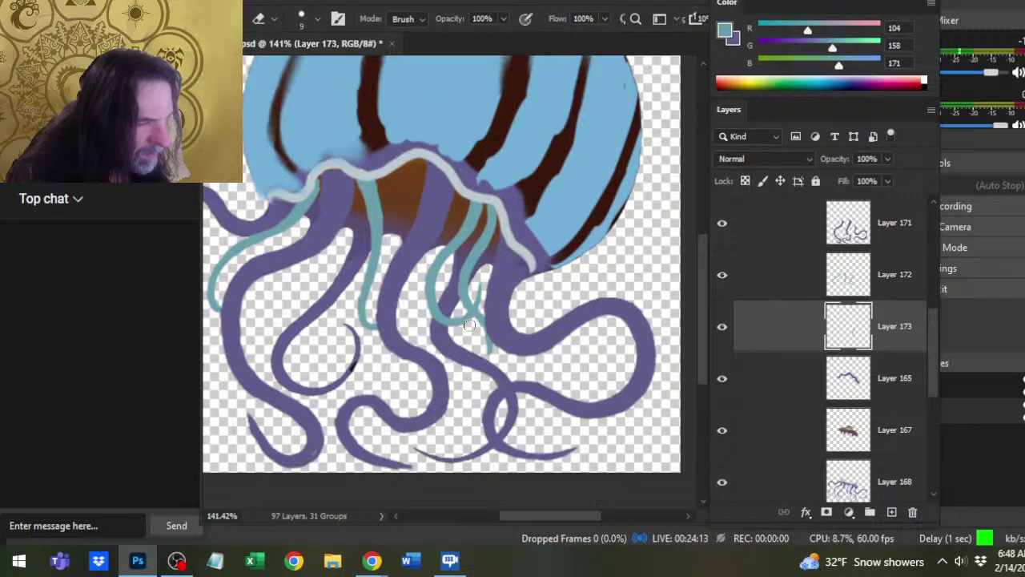
pyautogui.press('b')
pyautogui.press('e')
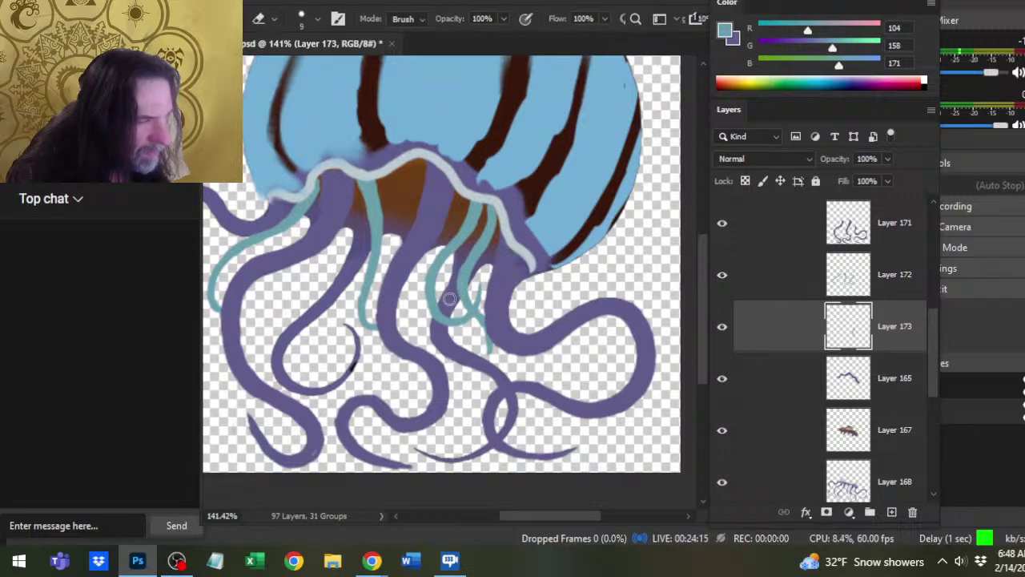
pyautogui.press('b')
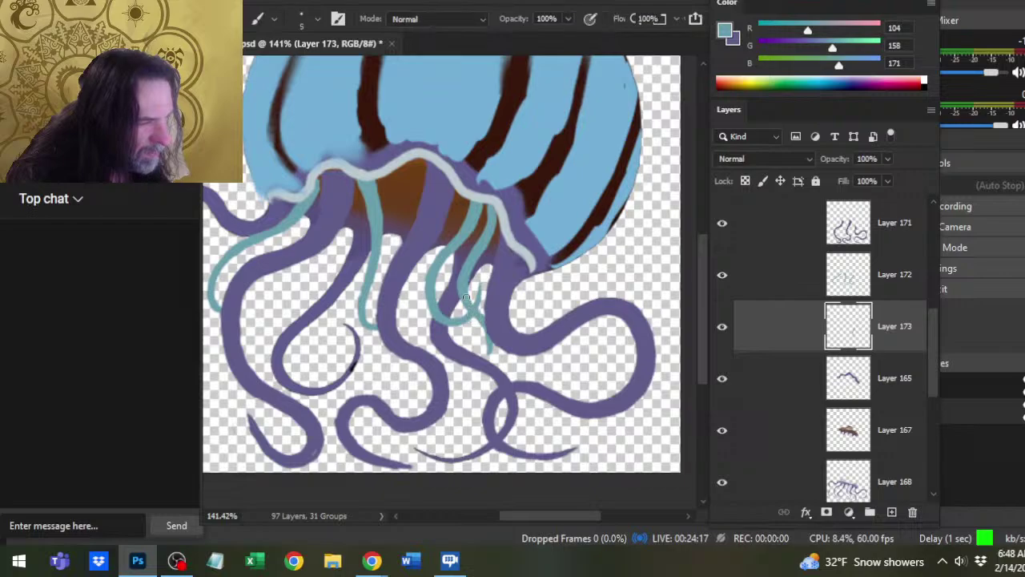
# Lengthen the fourth tendril's lower end across the thin purple tentacle and taper it to a fine tip.
pyautogui.moveTo(475, 311)
pyautogui.mouseDown()
pyautogui.moveTo(489, 360)
pyautogui.moveTo(474, 375)
pyautogui.mouseUp()
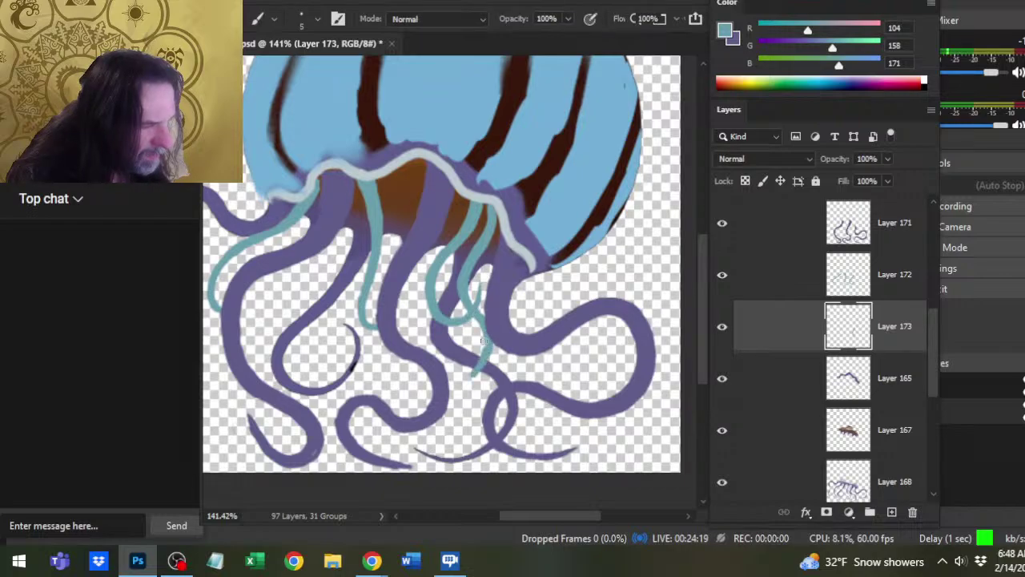
pyautogui.press('e')
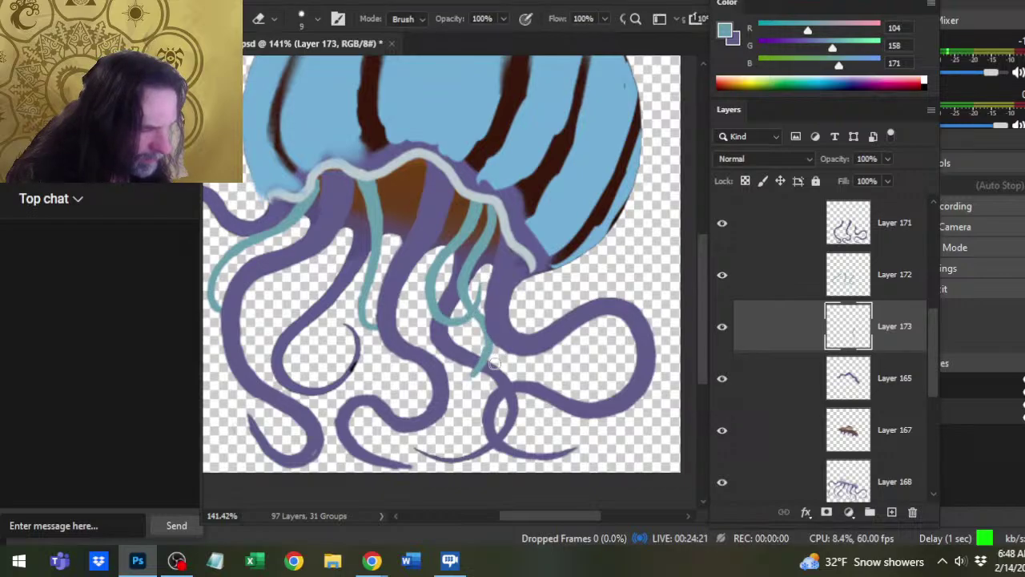
pyautogui.moveTo(478, 362); pyautogui.dragTo(465, 367)
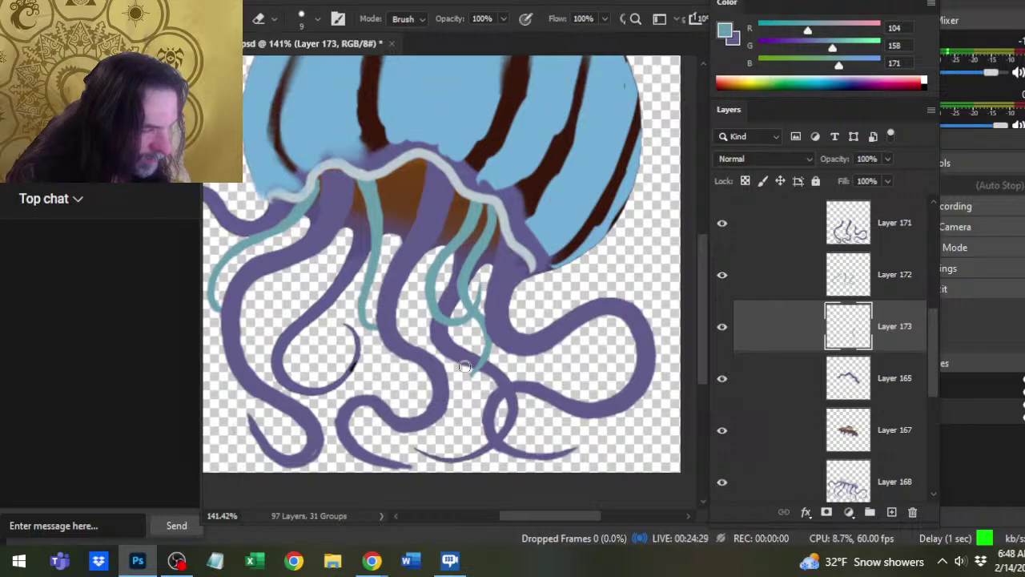
pyautogui.press('b')
pyautogui.moveTo(482, 356); pyautogui.dragTo(462, 385)
pyautogui.press('e')
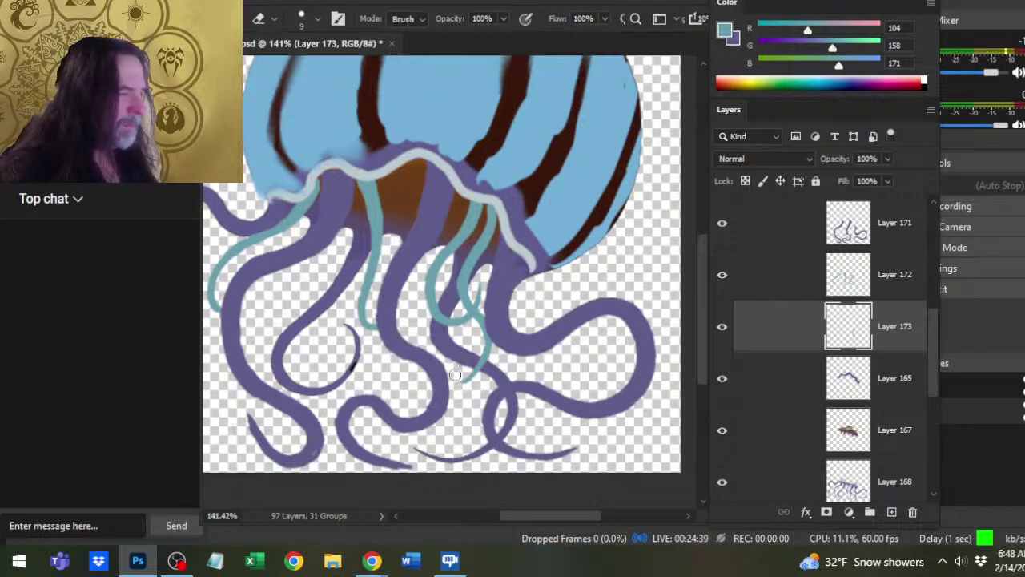
# Shift the fourth tendril on Layer 173 slightly down and outward, and refine its upper end below the frill by erasing and repainting teal.
pyautogui.press('v')
pyautogui.click(561, 347)
pyautogui.press('b')
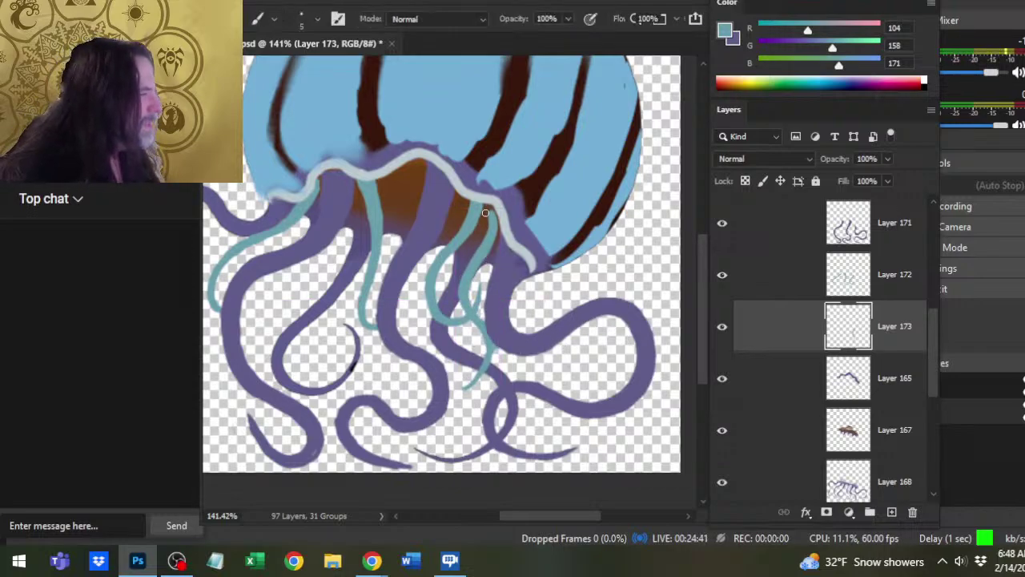
pyautogui.press('e')
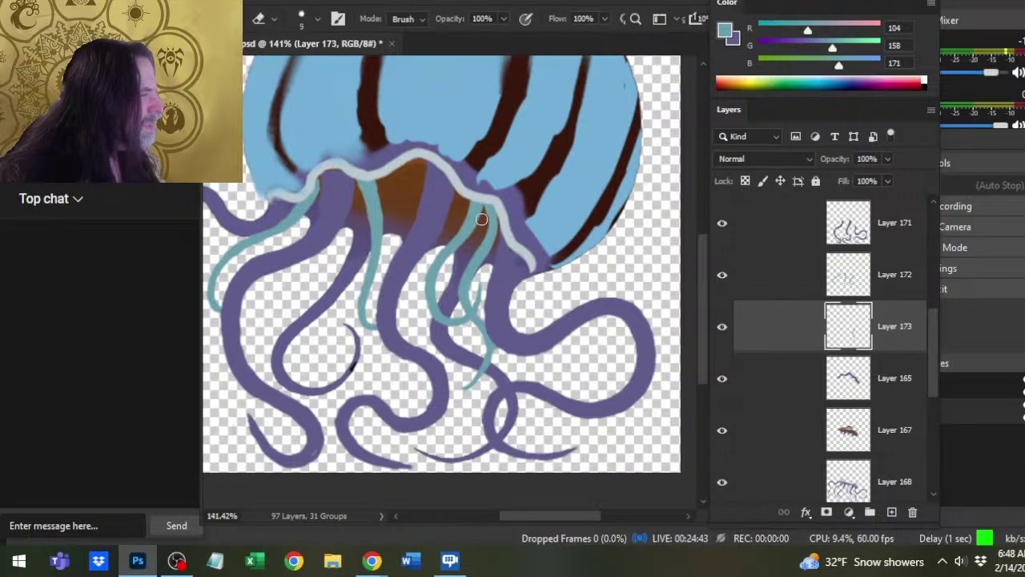
pyautogui.press('b')
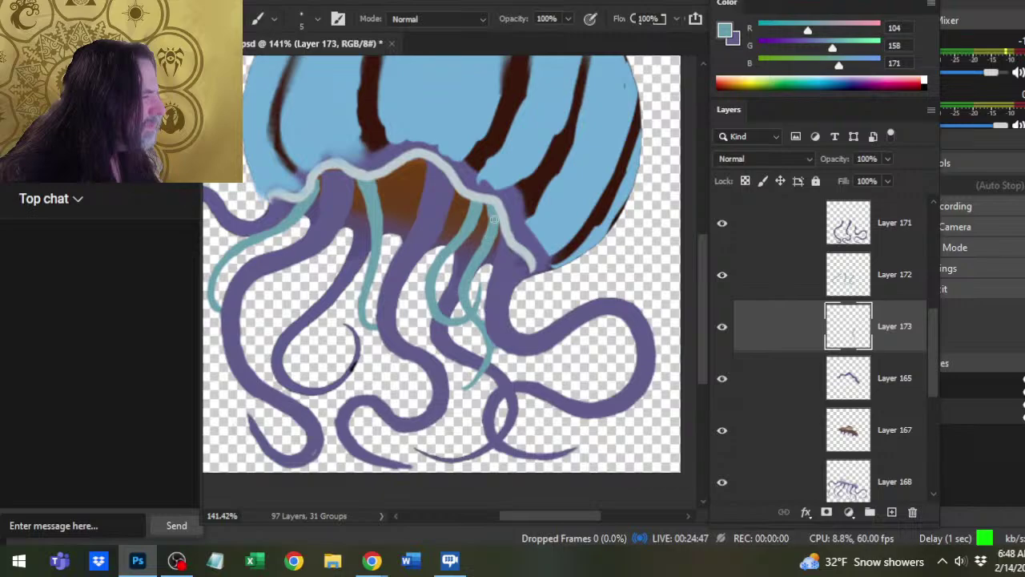
pyautogui.press('e')
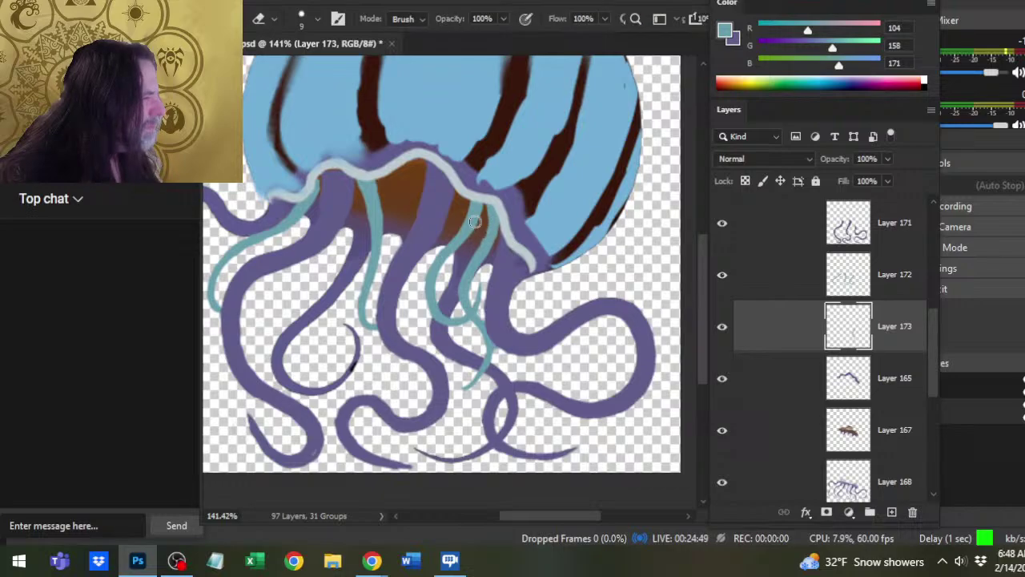
pyautogui.press('b')
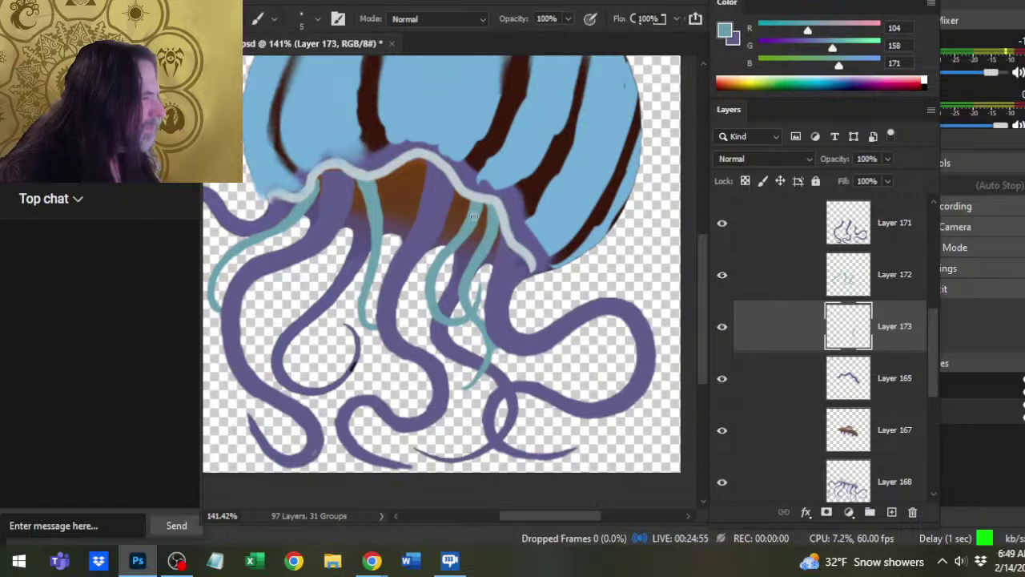
# Touch up the third tendril's upper end below the frill on Layer 172 with teal paint and the eraser.
pyautogui.click(791, 287)
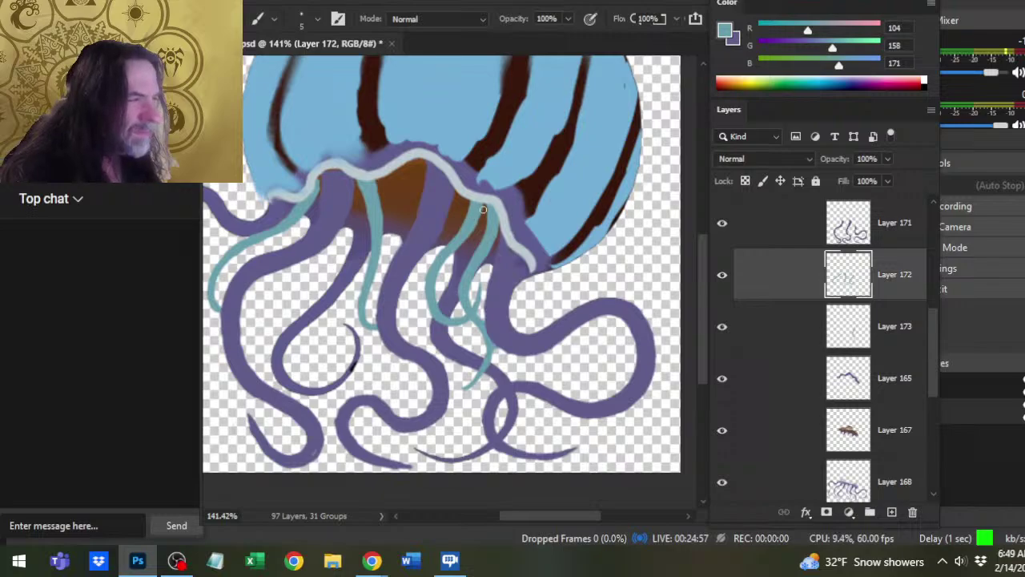
pyautogui.press('e')
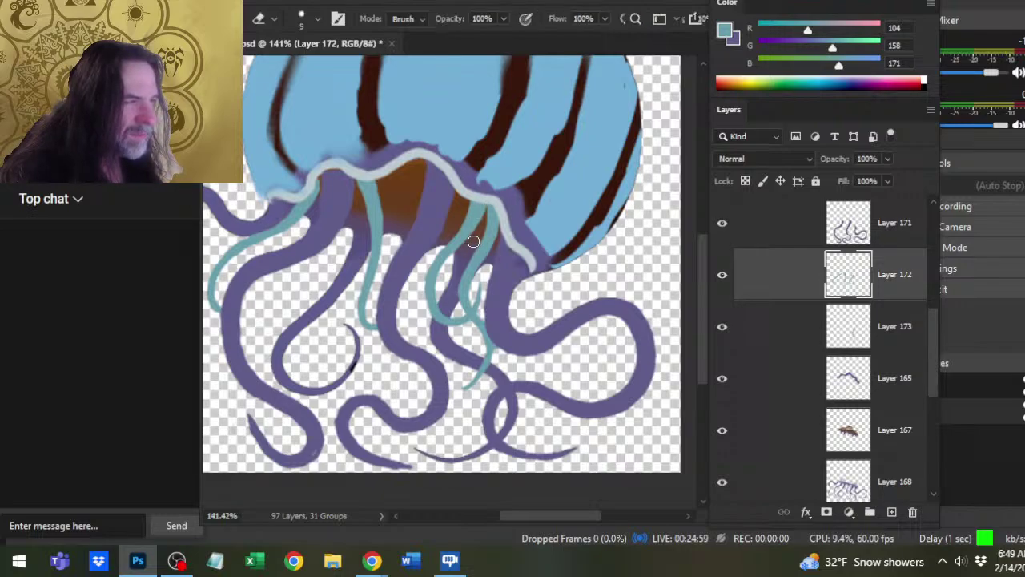
pyautogui.press('b')
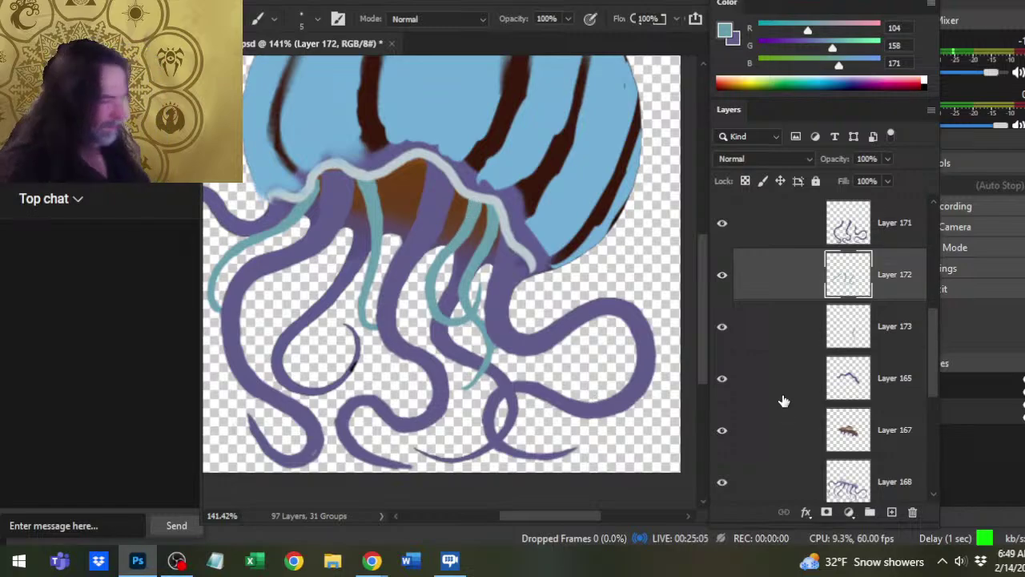
# Paint a fifth teal tendril on Layer 173 from the frill down behind the thick purple tentacle, curving its tapered tip outward.
pyautogui.click(765, 327)
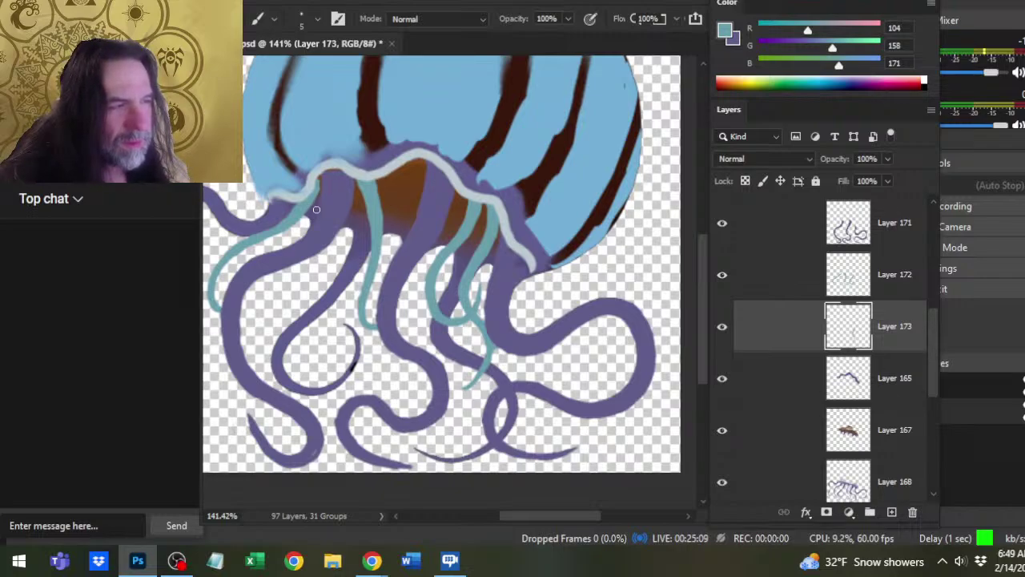
pyautogui.moveTo(317, 209)
pyautogui.mouseDown()
pyautogui.moveTo(319, 282)
pyautogui.moveTo(285, 321)
pyautogui.mouseUp()
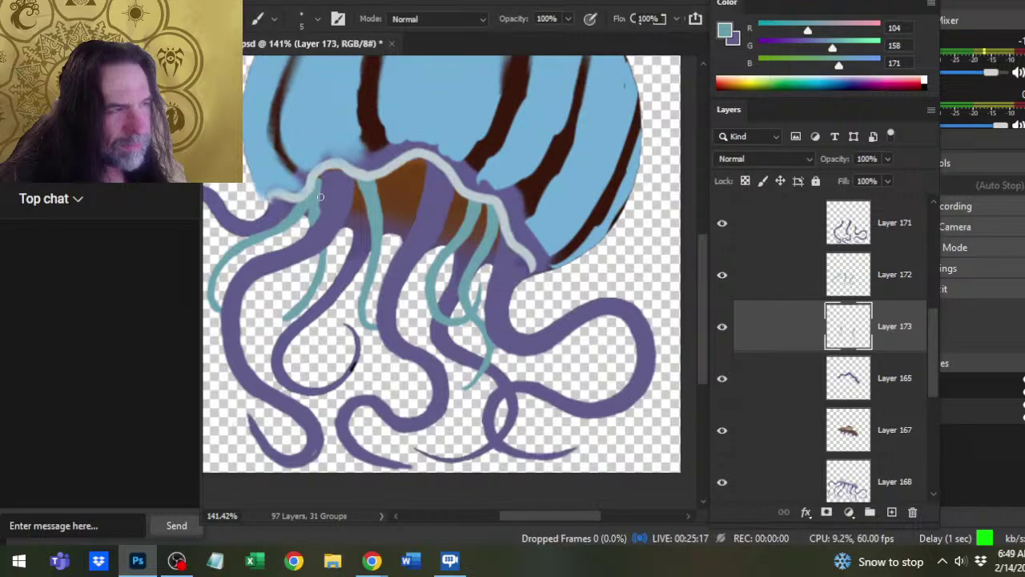
pyautogui.press('e')
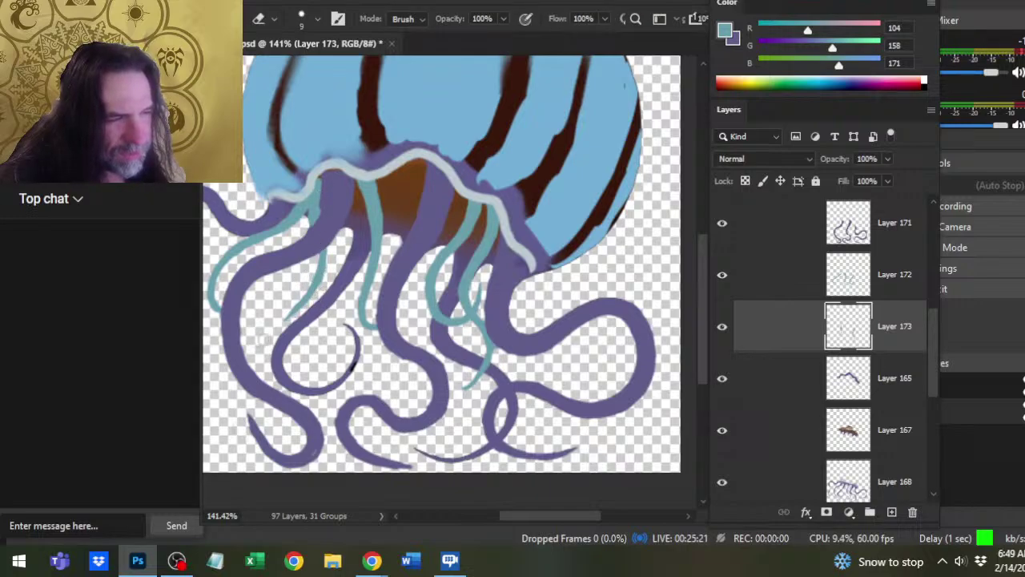
pyautogui.press('b')
pyautogui.moveTo(270, 317)
pyautogui.mouseDown()
pyautogui.moveTo(292, 307)
pyautogui.moveTo(274, 310)
pyautogui.mouseUp()
pyautogui.press('e')
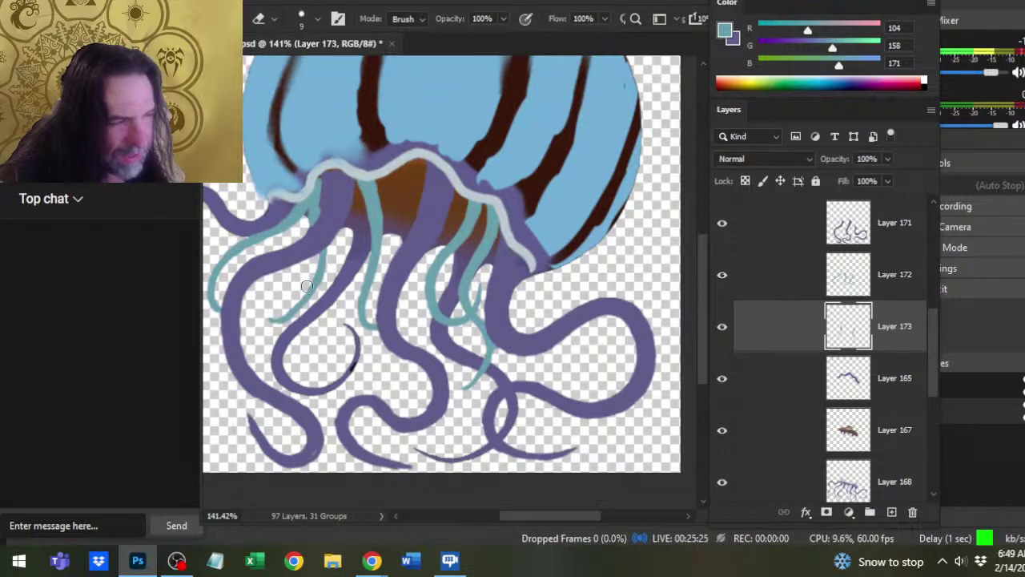
pyautogui.press('b')
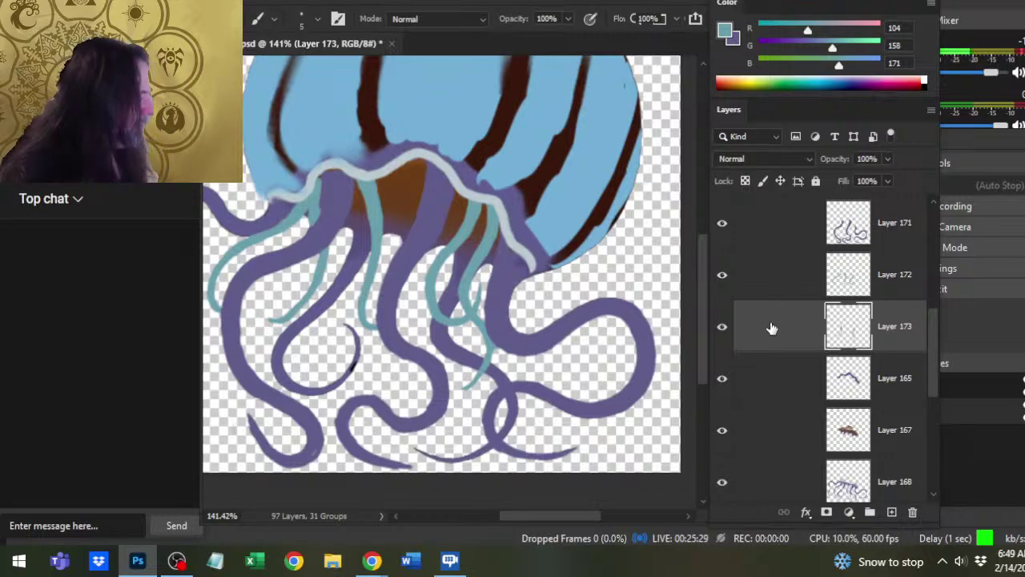
# On Layer 171, sample the tentacle's purple and clean up the thick tentacle's edge where it meets the fifth tendril below the frill.
pyautogui.click(763, 234)
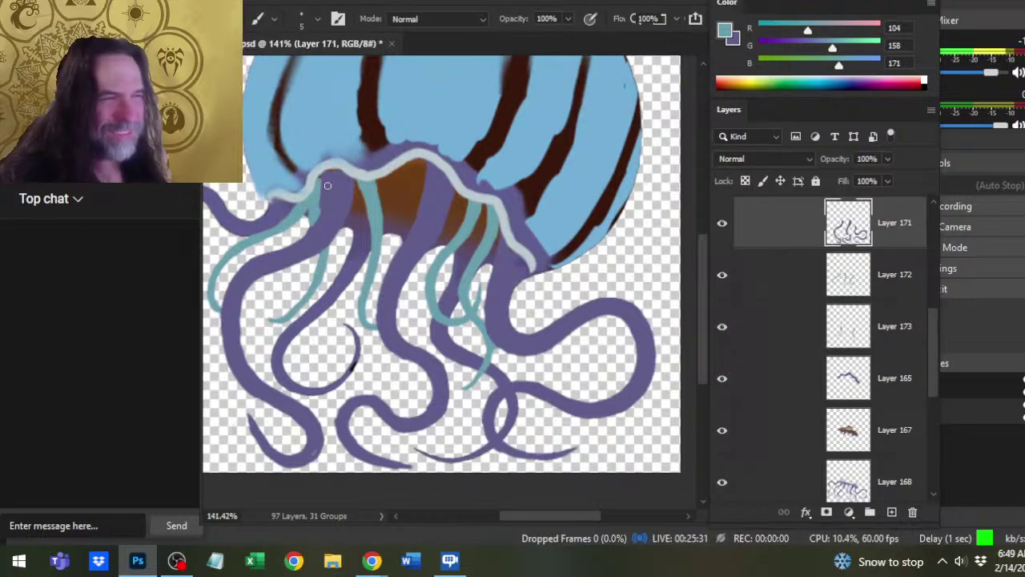
pyautogui.press('e')
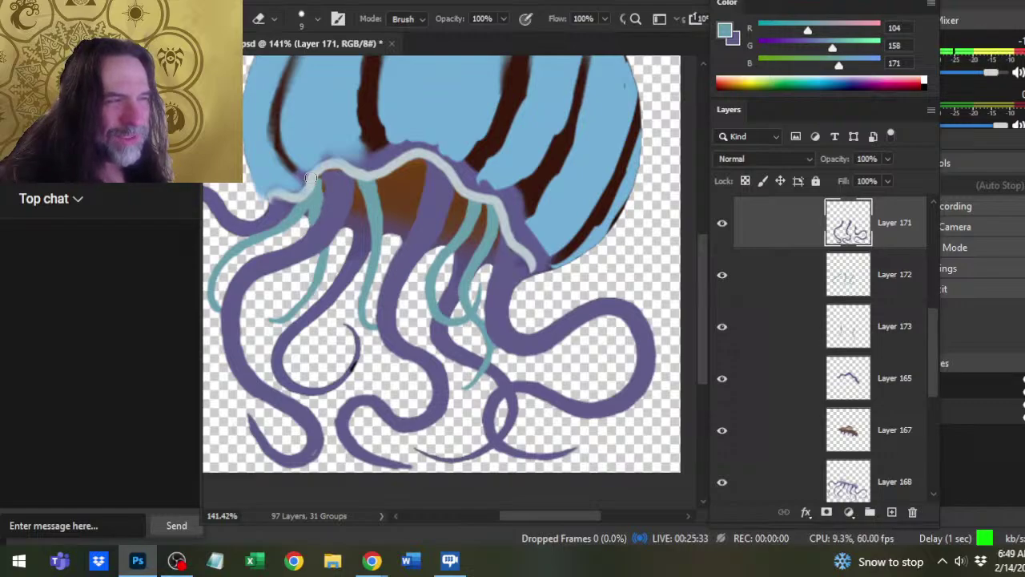
pyautogui.press('b')
pyautogui.keyDown('alt'); pyautogui.click(332, 189); pyautogui.keyUp('alt')
pyautogui.keyDown('alt'); pyautogui.click(340, 194); pyautogui.keyUp('alt')
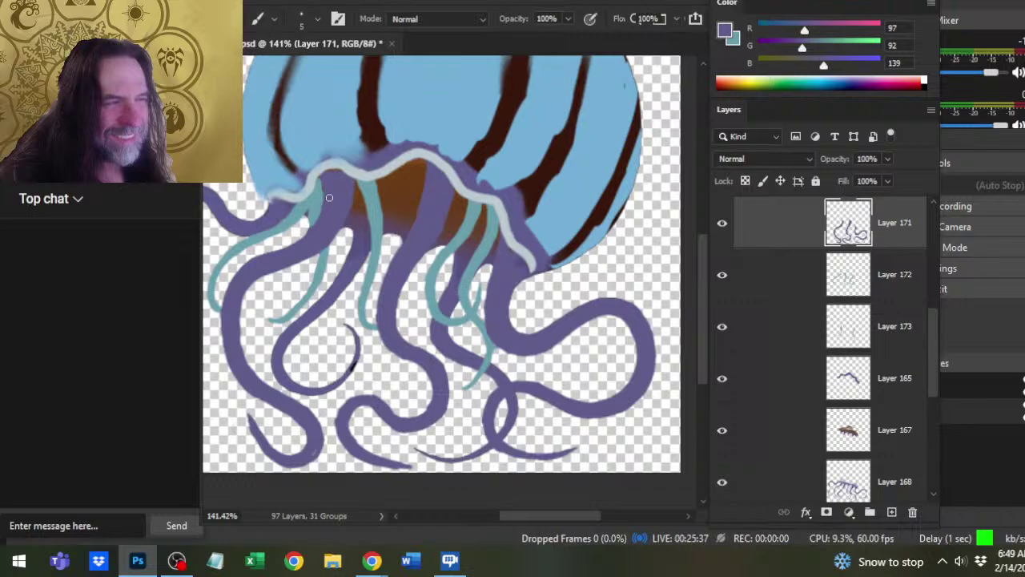
pyautogui.press('e')
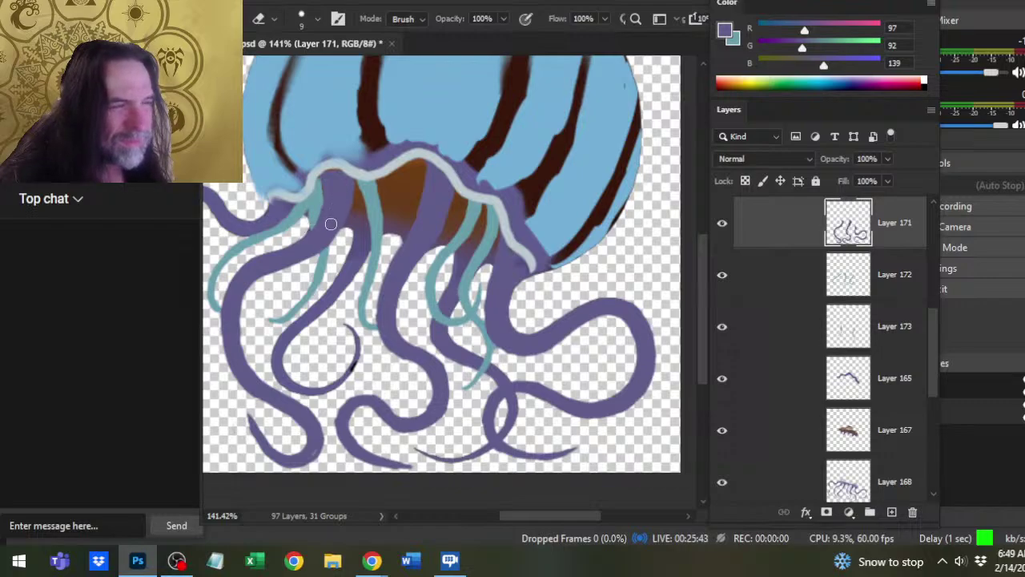
pyautogui.press('b')
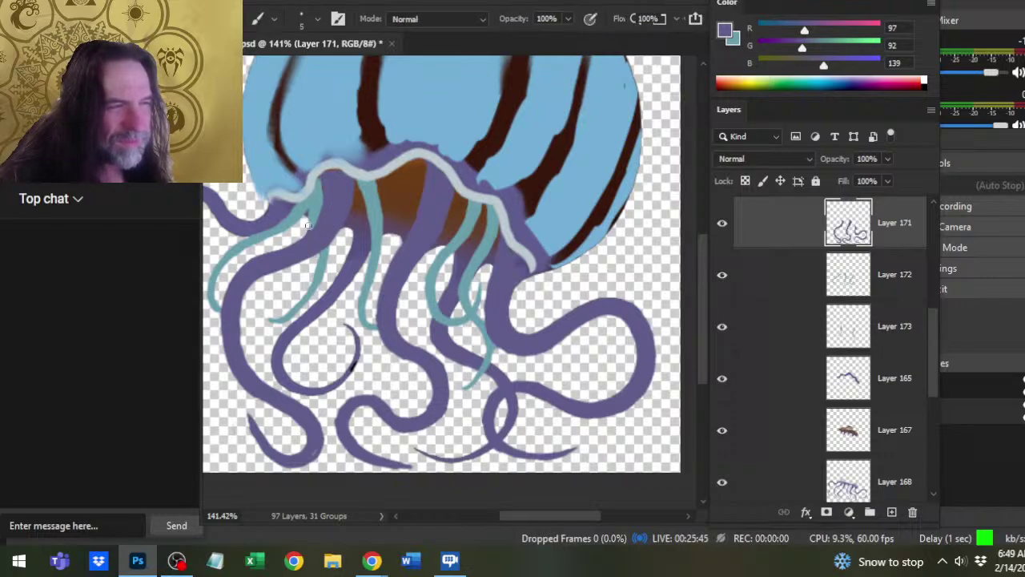
# Toggle the visibility of Layer 172 and hide Layer 173 to check which tendrils each layer holds.
pyautogui.click(722, 275)
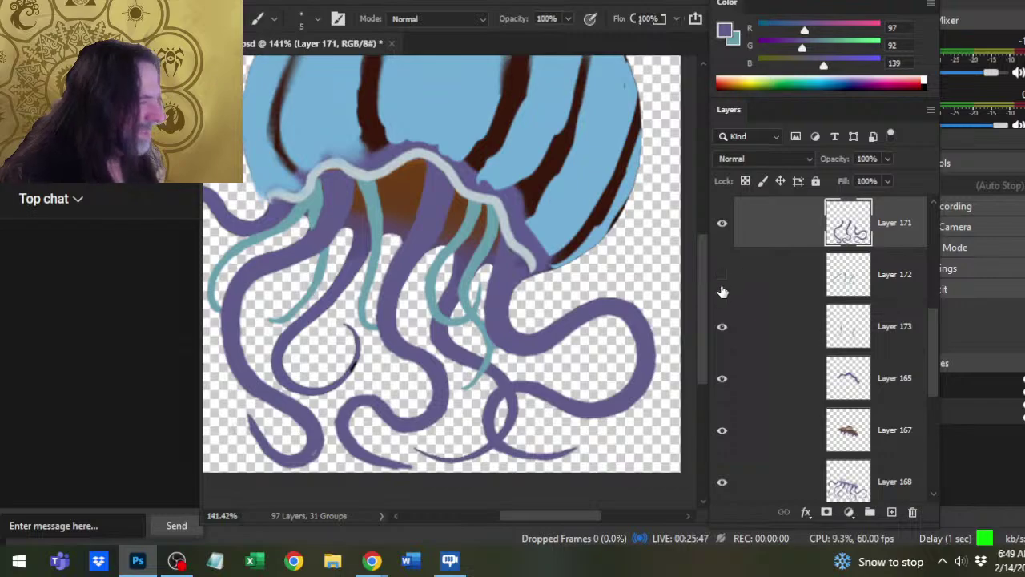
pyautogui.click(722, 276)
pyautogui.click(723, 327)
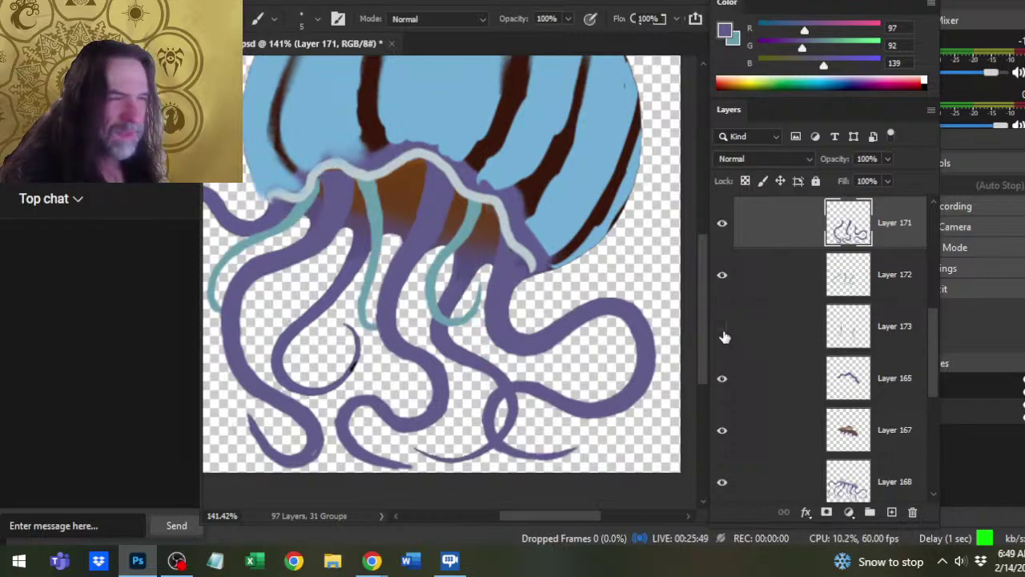
# Show Layer 173, make it active, and trim the upper part of its leftmost teal tentacle with the Eraser.
pyautogui.click(724, 335)
pyautogui.click(744, 330)
pyautogui.press('e')
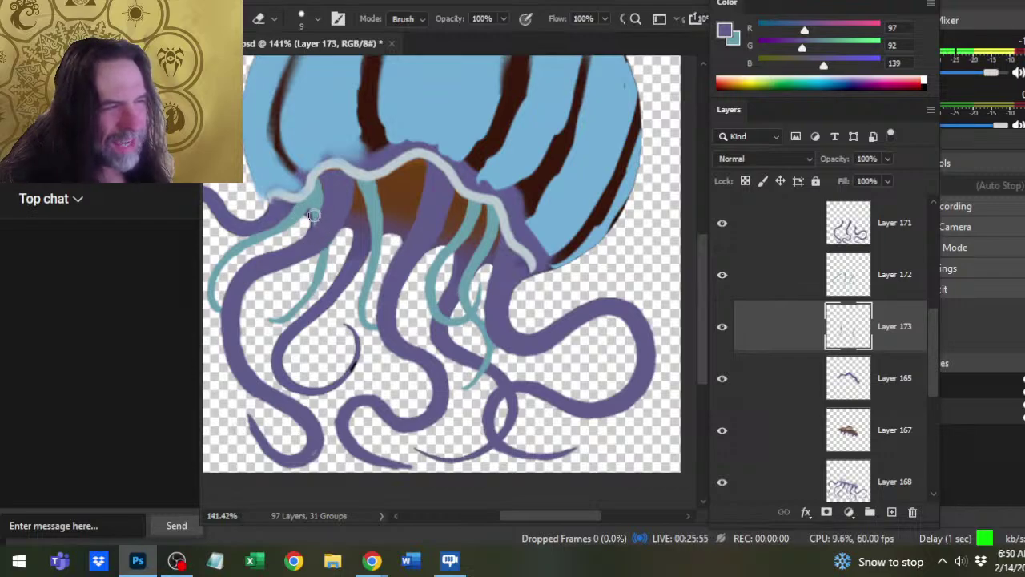
pyautogui.press('b')
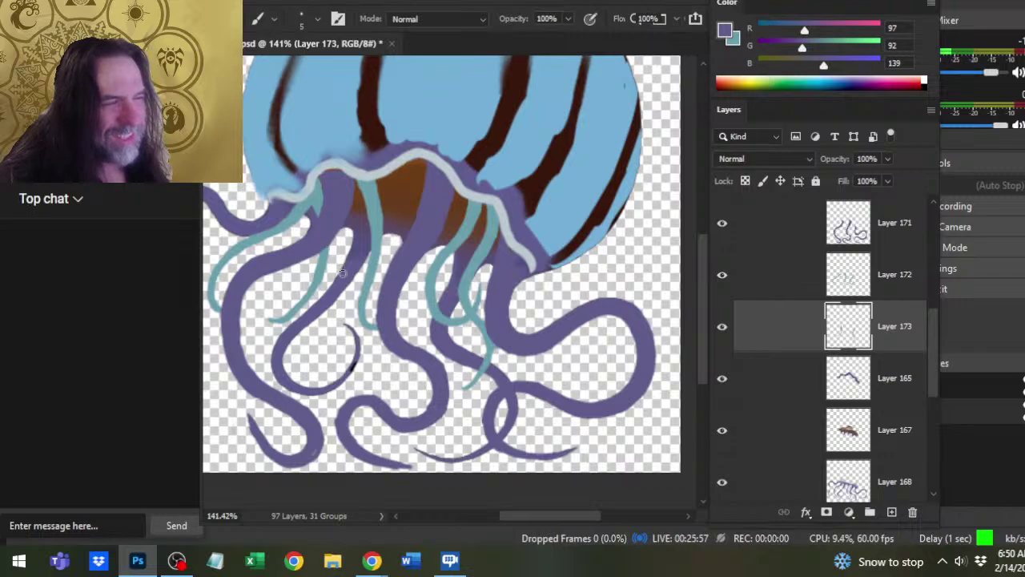
pyautogui.press('ctrl')
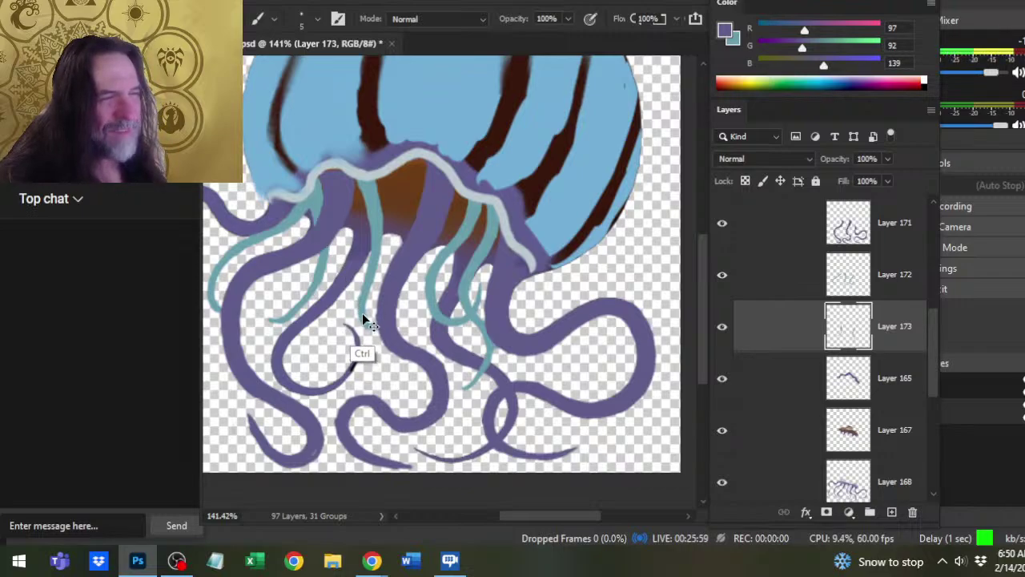
# Lasso the leftmost teal tentacle on Layer 173, nudge it slightly down and left, and deselect.
pyautogui.press('e')
pyautogui.press('l')
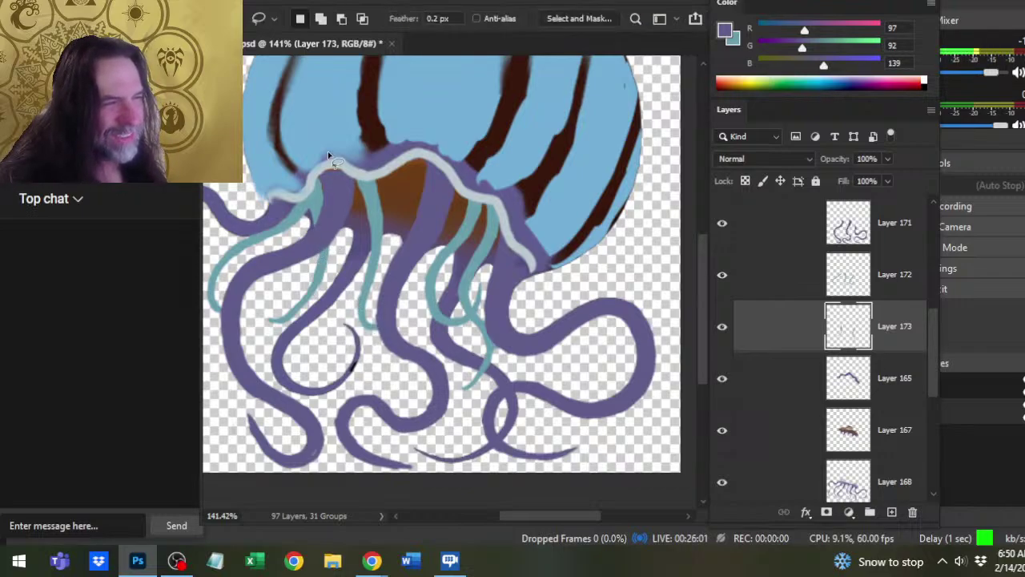
pyautogui.moveTo(317, 181)
pyautogui.mouseDown()
pyautogui.moveTo(265, 319)
pyautogui.moveTo(321, 264)
pyautogui.moveTo(317, 182)
pyautogui.mouseUp()
pyautogui.press('v')
pyautogui.moveTo(314, 253); pyautogui.dragTo(339, 259)
pyautogui.press('l')
pyautogui.hotkey('ctrl', 'd')
pyautogui.press('b')
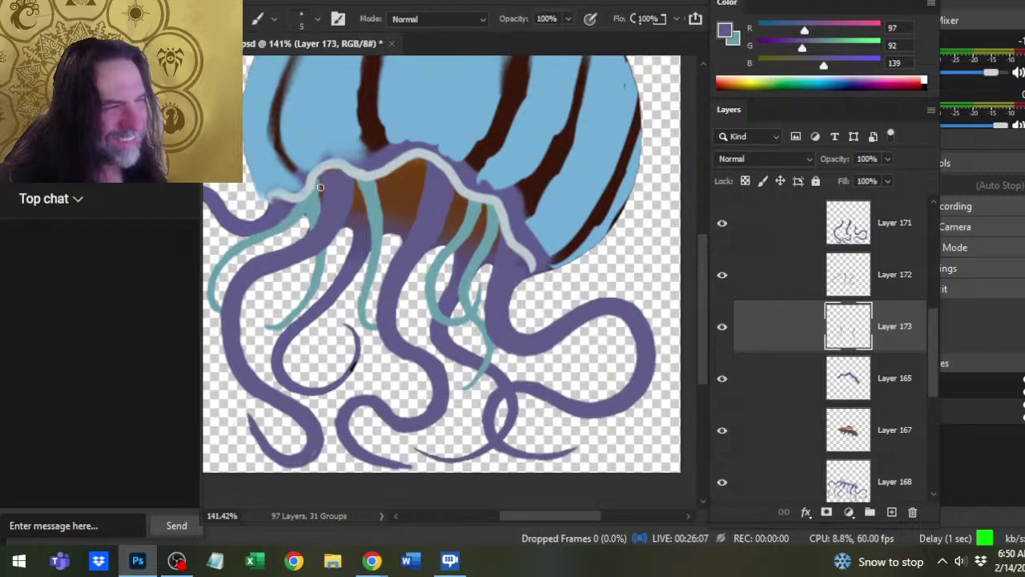
# Make teal the foreground colour and reshape the top of Layer 173's leftmost tentacle with alternating Brush and Eraser strokes.
pyautogui.press('e')
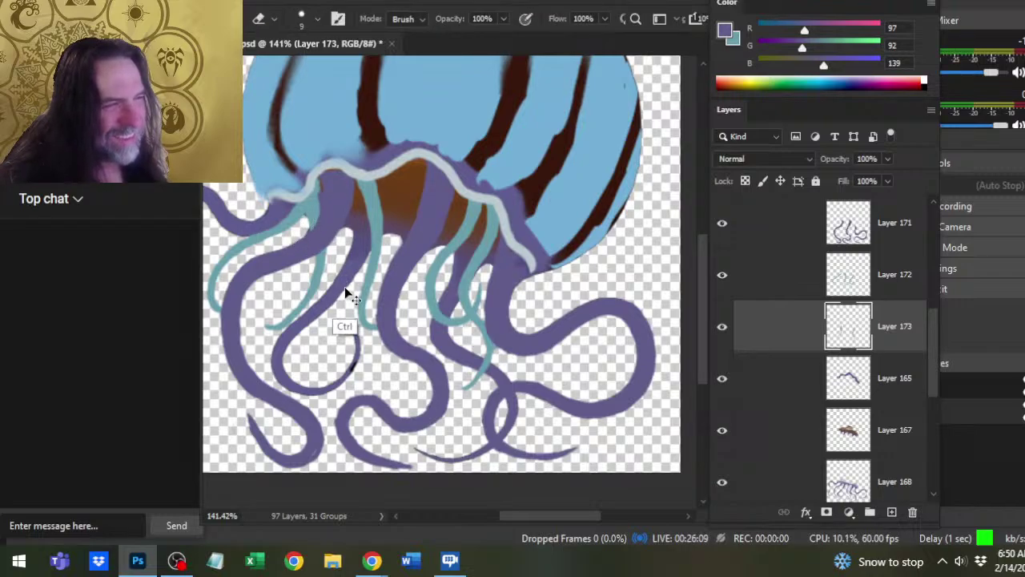
pyautogui.press('x')
pyautogui.press('b')
pyautogui.press('e')
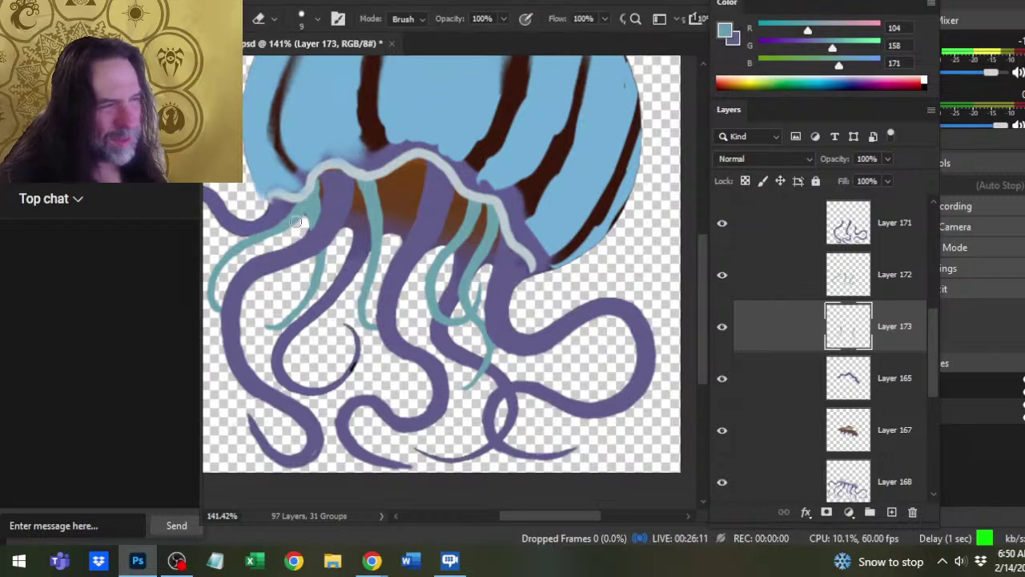
pyautogui.press('b')
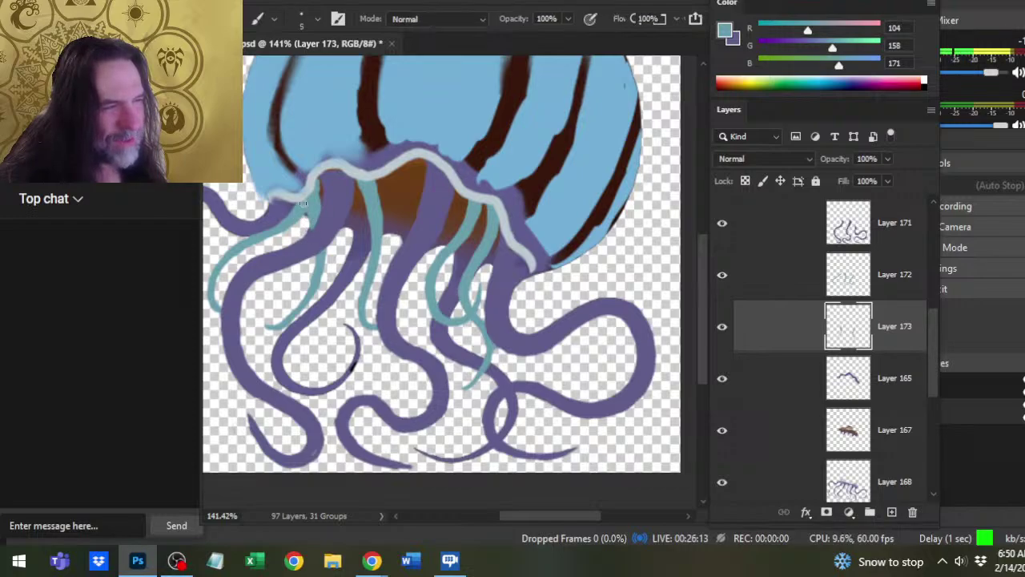
pyautogui.press('e')
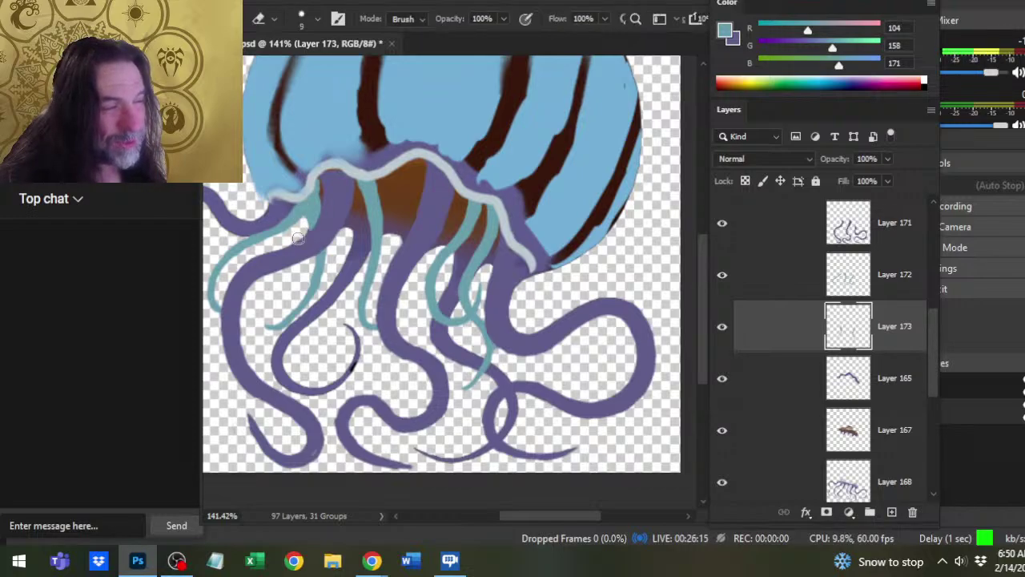
pyautogui.press('b')
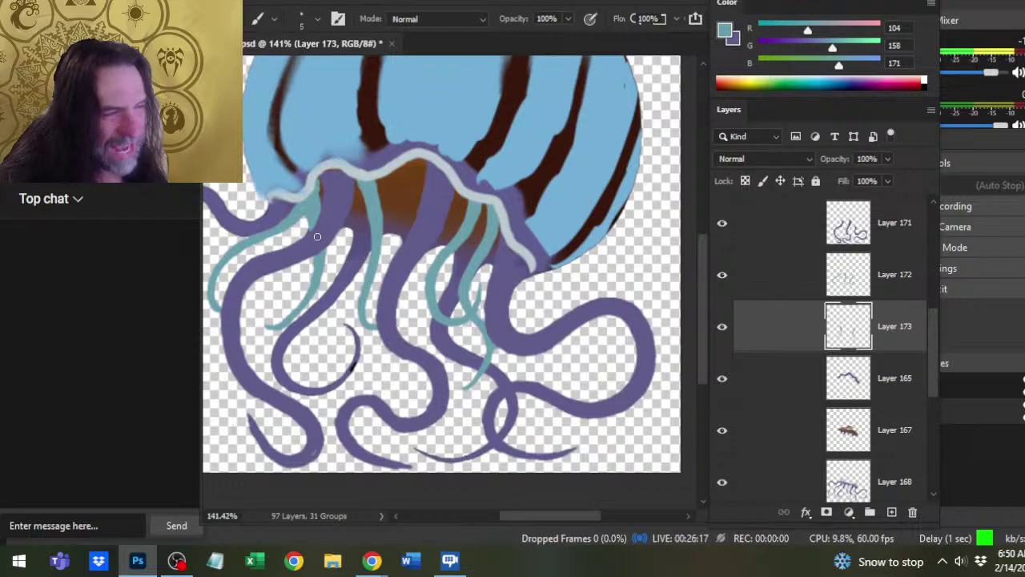
pyautogui.press('e')
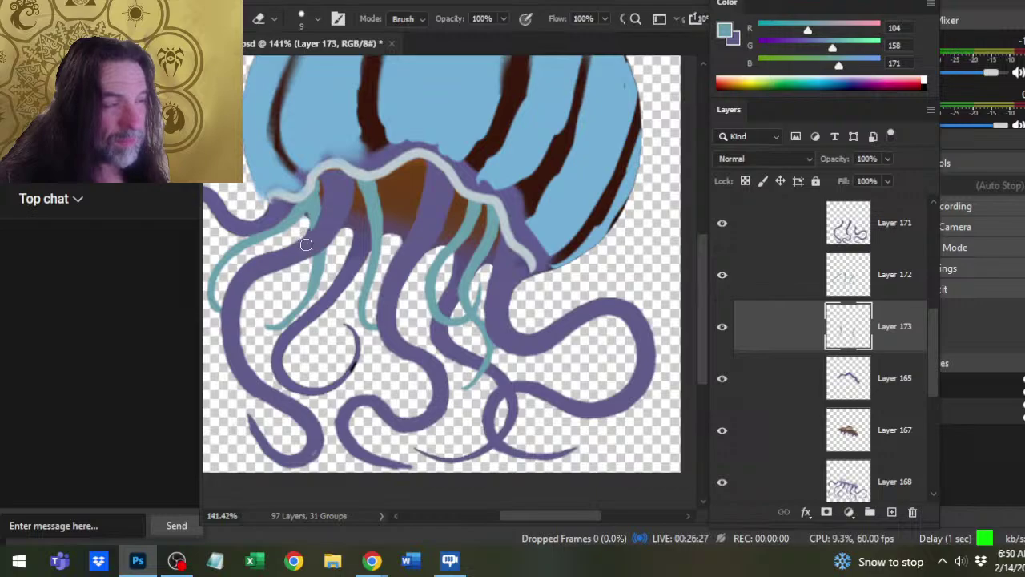
pyautogui.press('b')
pyautogui.press('e')
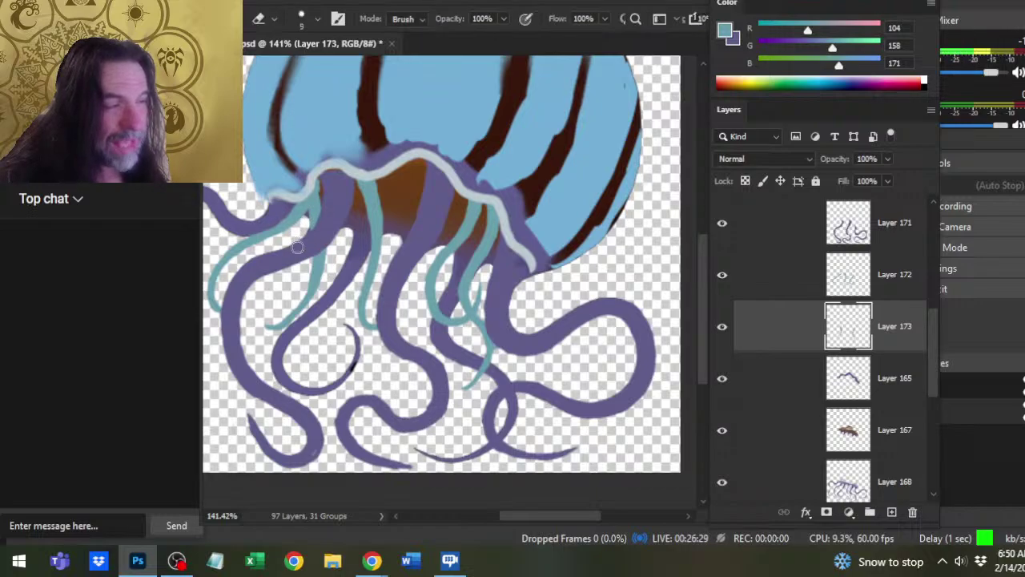
pyautogui.press('b')
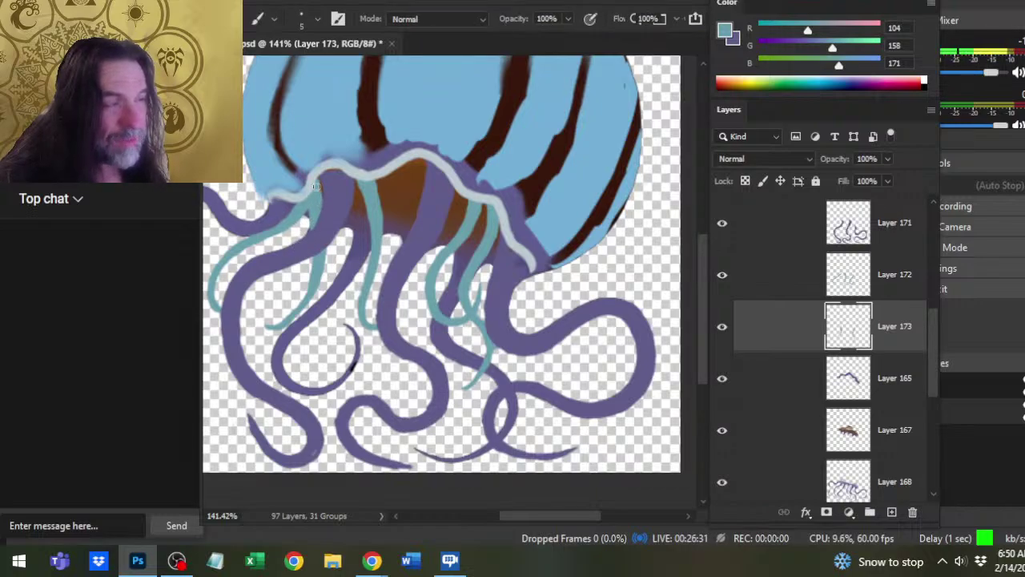
# Extend the lower end of Layer 173's leftmost teal tentacle down and left into a tapered tip, cleaning its edges with the Eraser.
pyautogui.press('e')
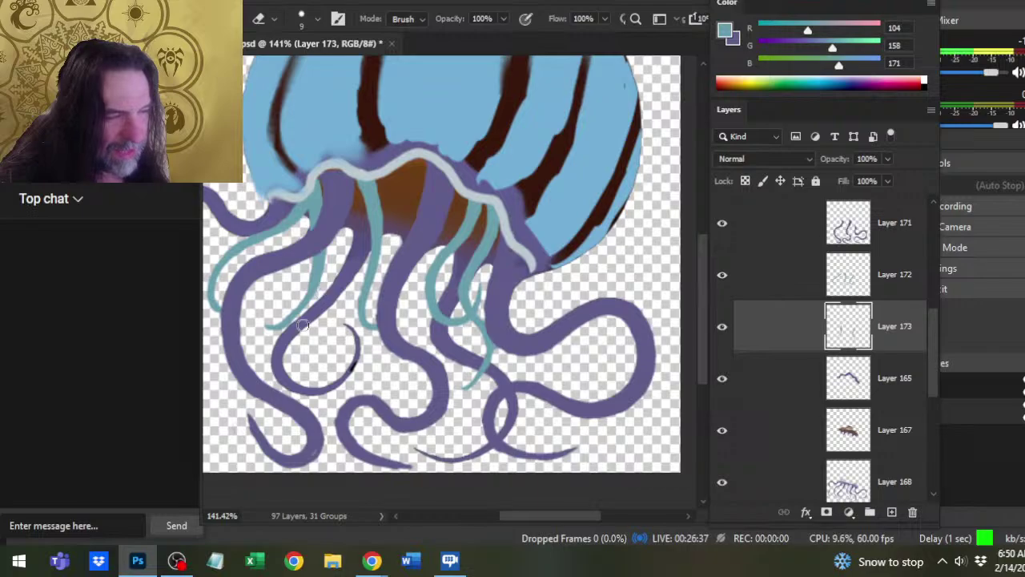
pyautogui.press('b')
pyautogui.press('e')
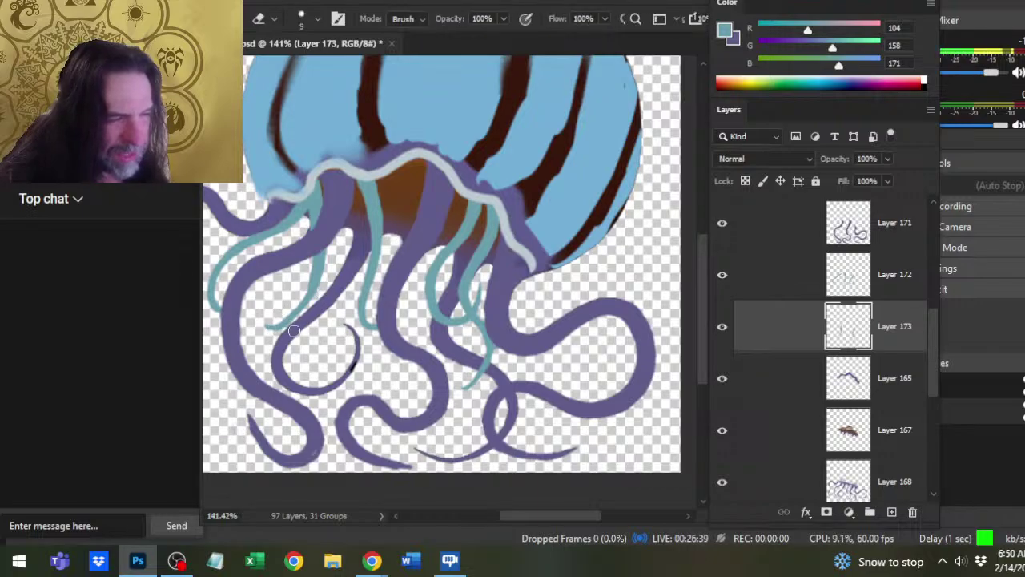
pyautogui.press('b')
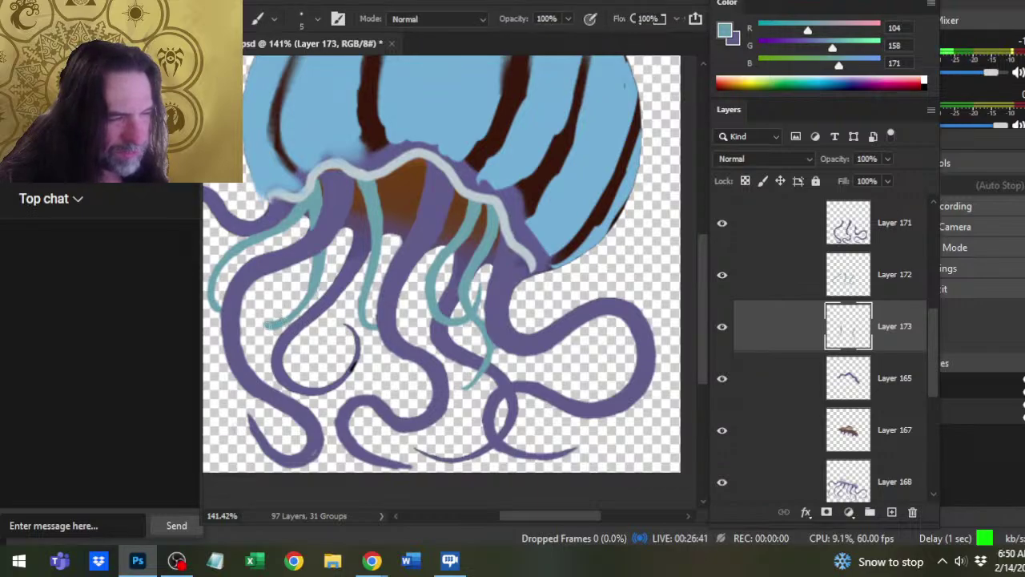
pyautogui.press('e')
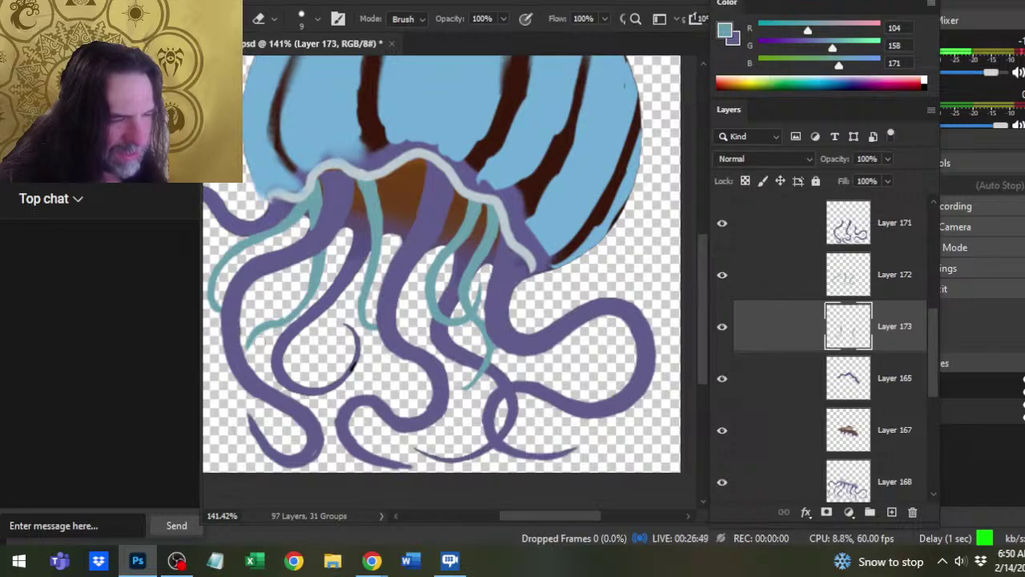
pyautogui.press('b')
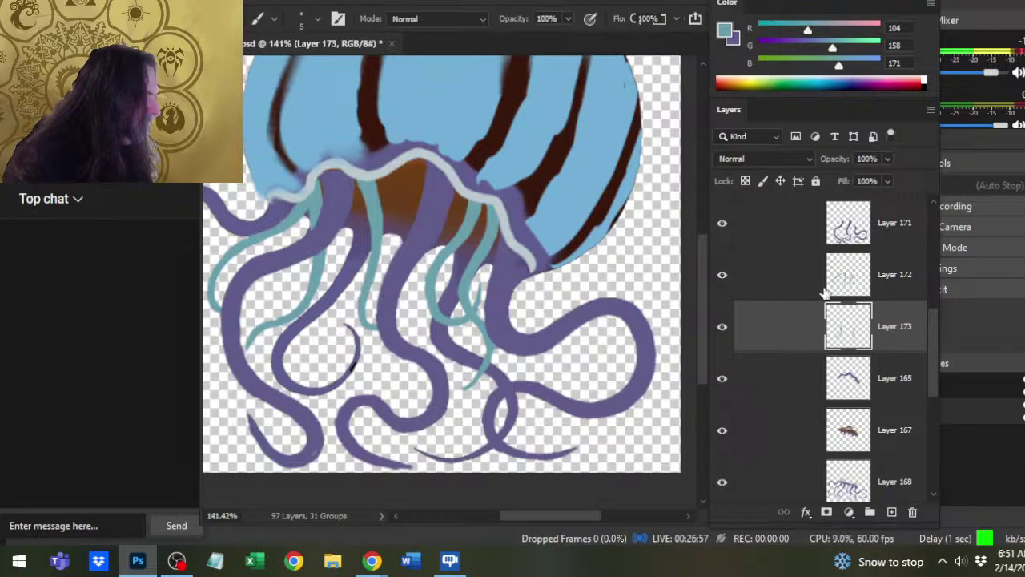
# On Layer 171, lasso the large purple tentacle beside the leftmost teal ones, nudge it slightly left, and deselect.
pyautogui.click(728, 226)
pyautogui.click(729, 226)
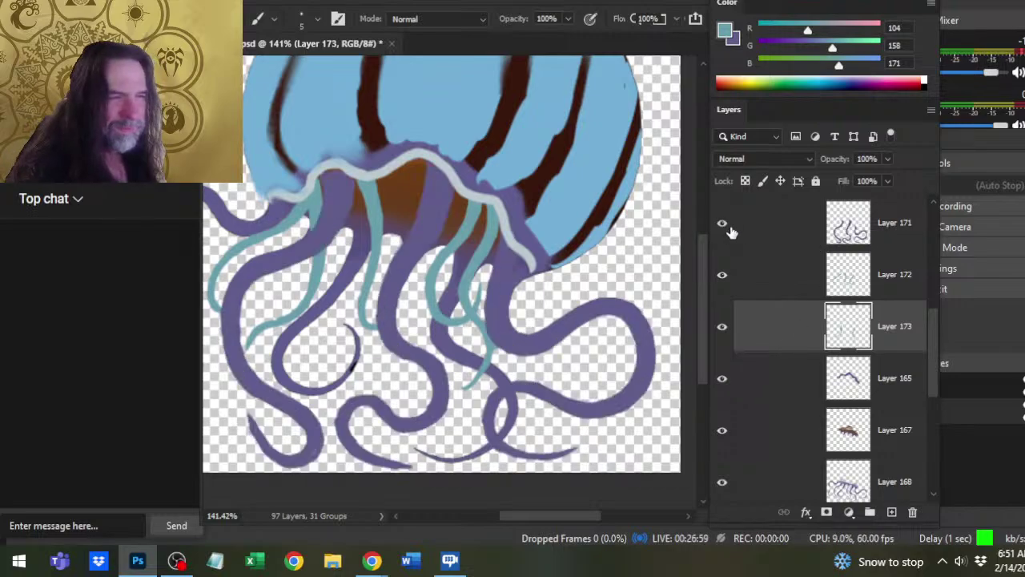
pyautogui.click(765, 239)
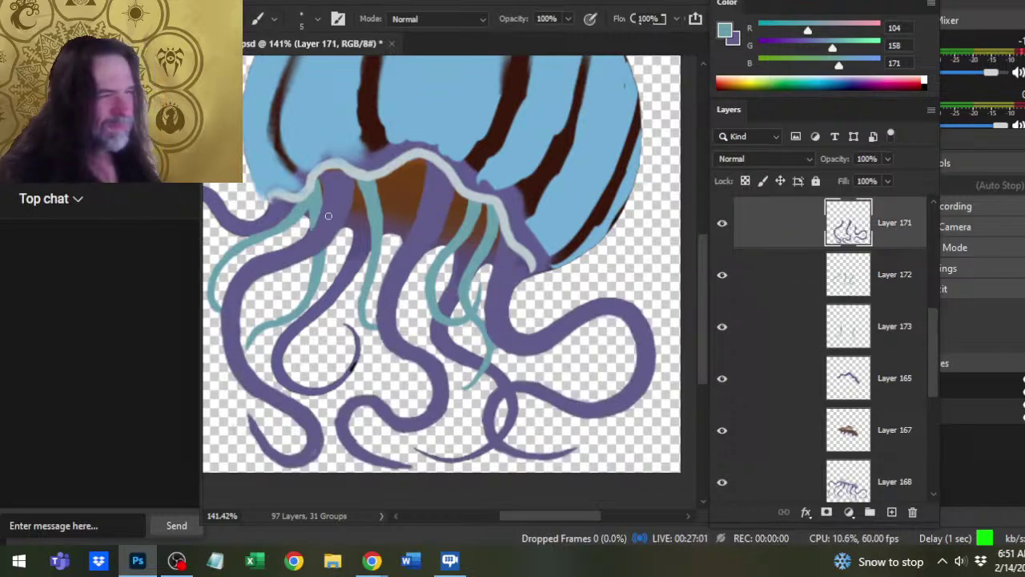
pyautogui.moveTo(383, 265); pyautogui.dragTo(461, 223)
pyautogui.press('l')
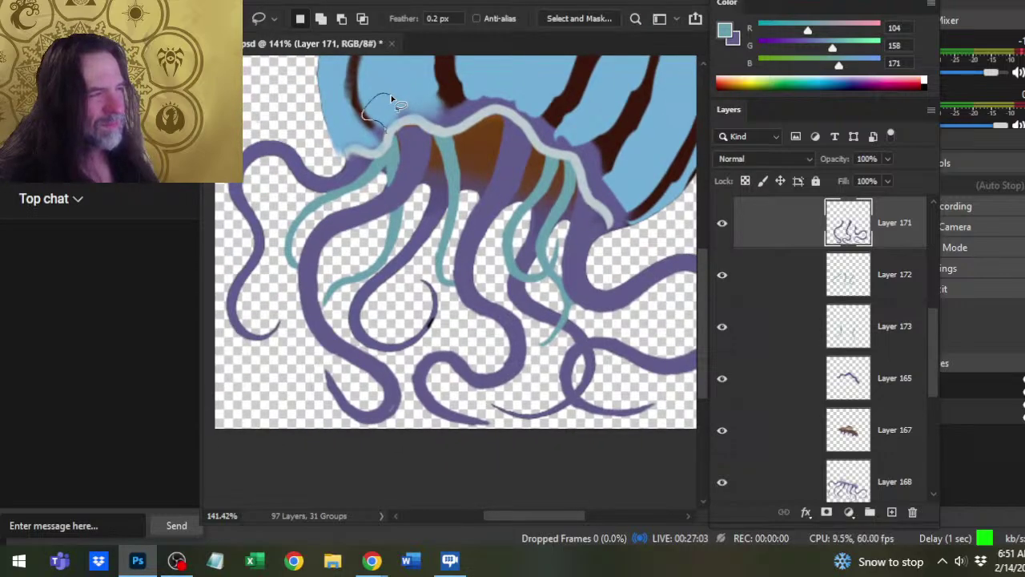
pyautogui.moveTo(391, 96)
pyautogui.mouseDown()
pyautogui.moveTo(336, 200)
pyautogui.moveTo(291, 388)
pyautogui.mouseUp()
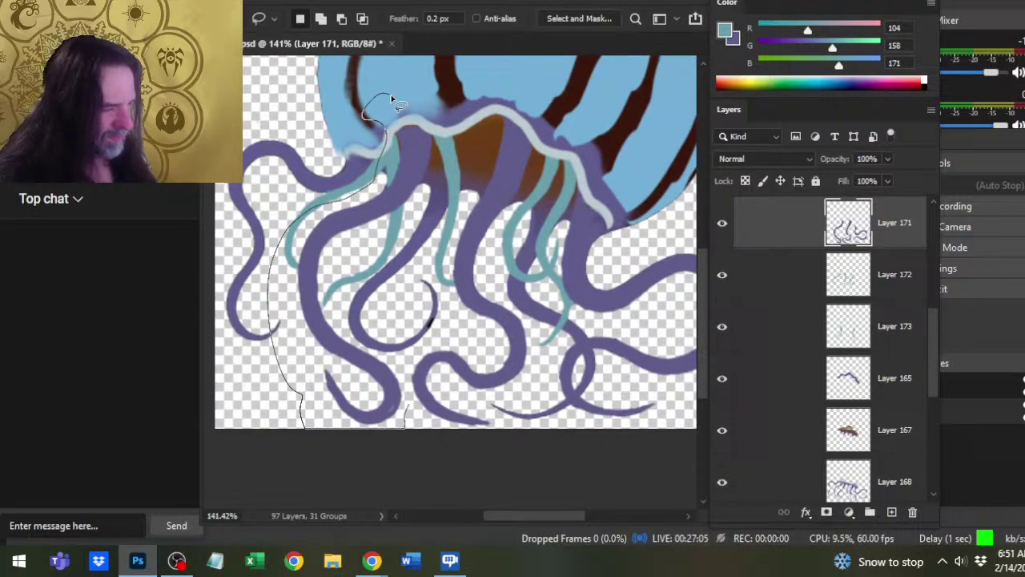
pyautogui.moveTo(407, 404)
pyautogui.mouseDown()
pyautogui.moveTo(370, 301)
pyautogui.moveTo(436, 133)
pyautogui.moveTo(383, 109)
pyautogui.mouseUp()
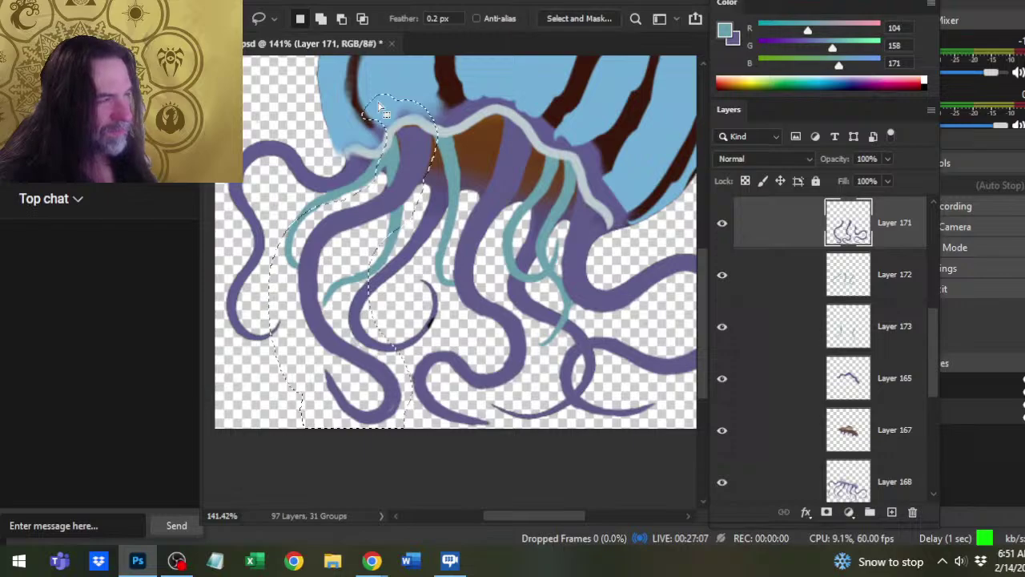
pyautogui.press('v')
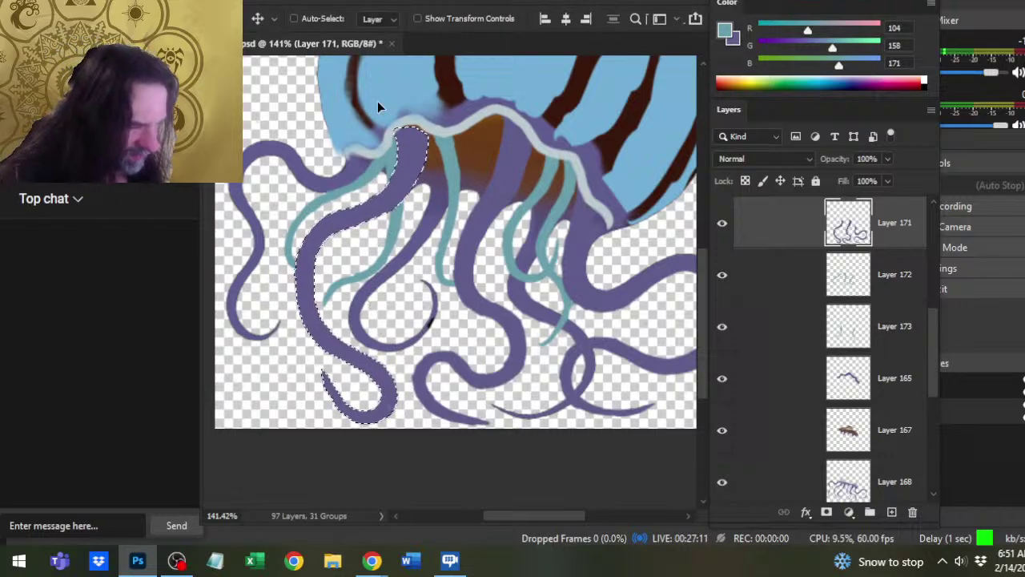
pyautogui.hotkey('ctrl', 'd')
pyautogui.press('l')
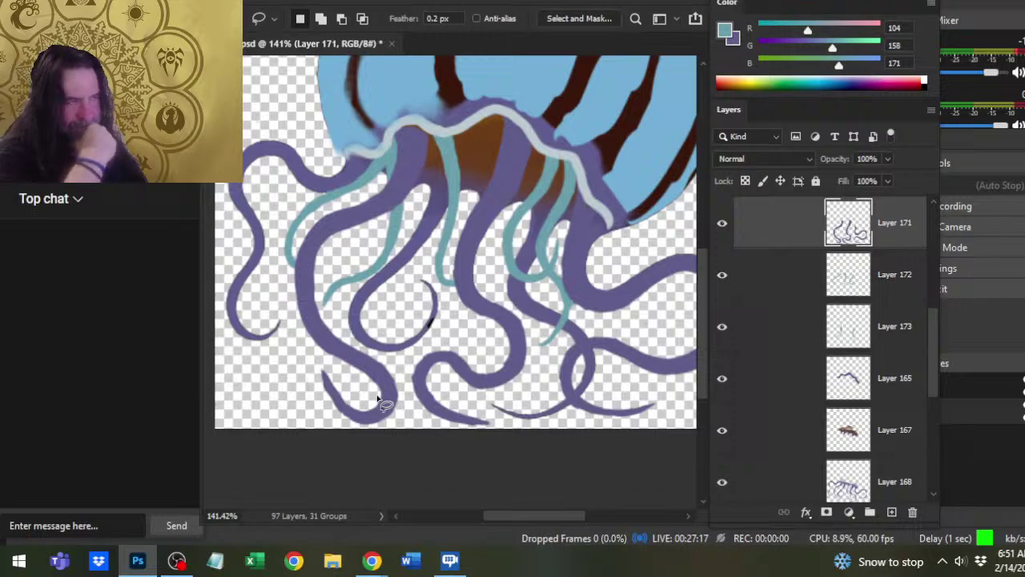
# On Layer 173, paint a thin teal tentacle hanging between the two large purple tentacles under the bell's left side.
pyautogui.click(722, 327)
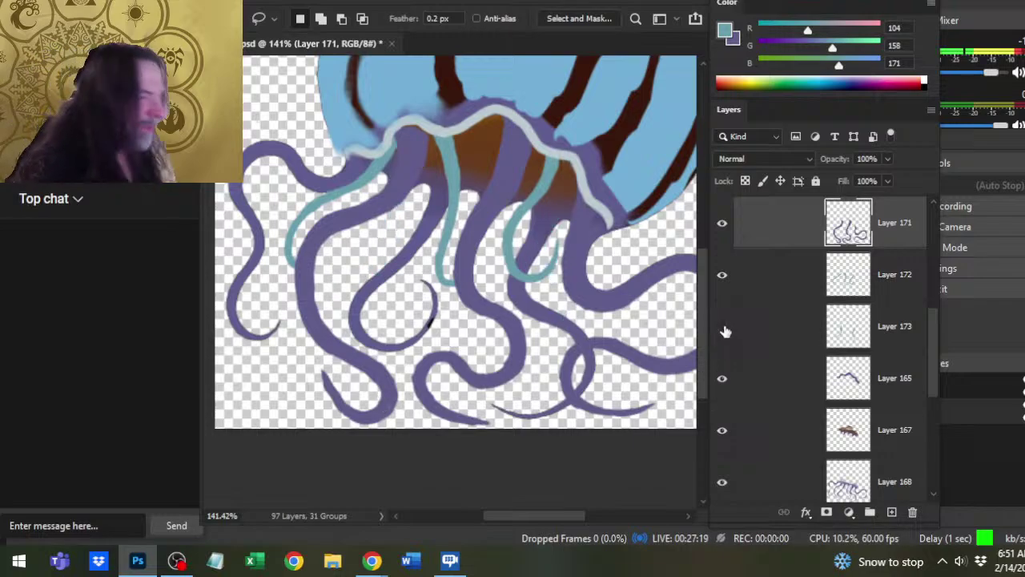
pyautogui.click(738, 330)
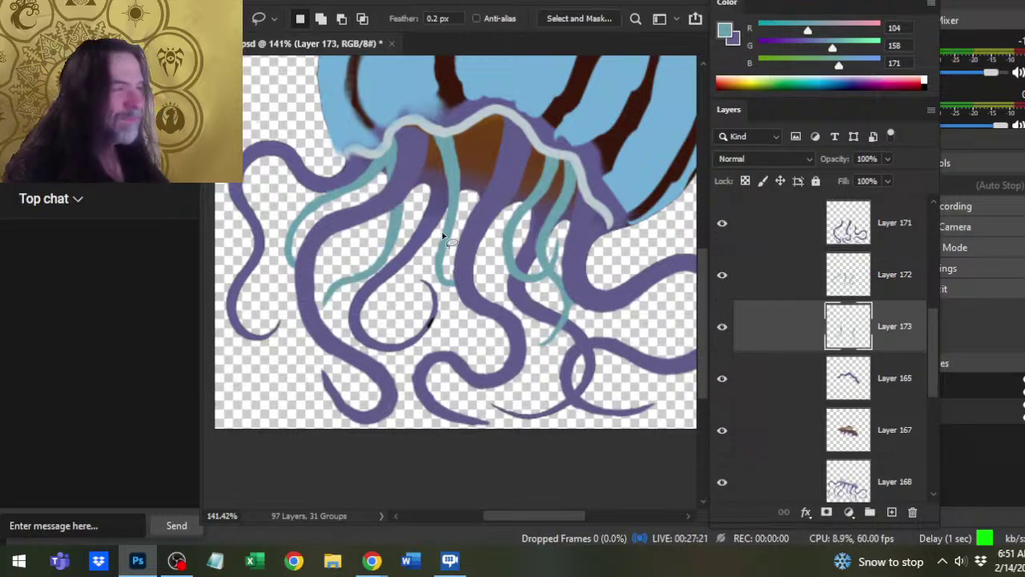
pyautogui.press('b')
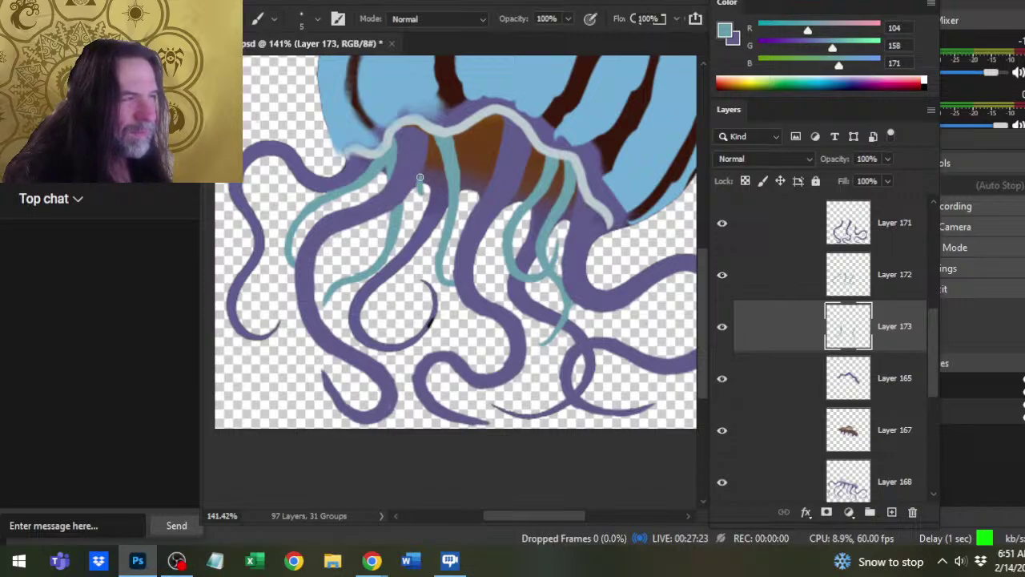
pyautogui.moveTo(419, 178); pyautogui.dragTo(431, 241)
pyautogui.press('e')
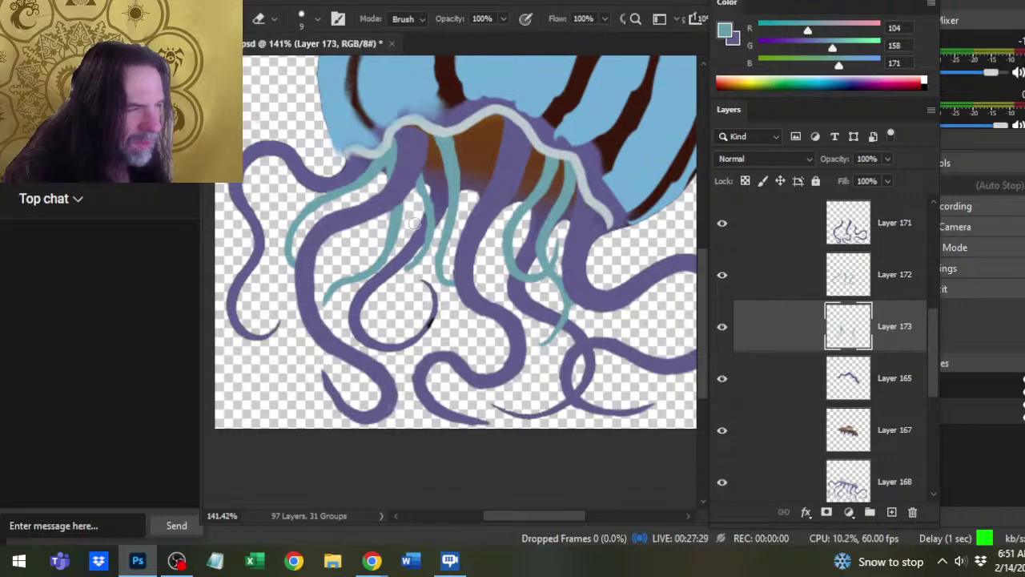
pyautogui.press('b')
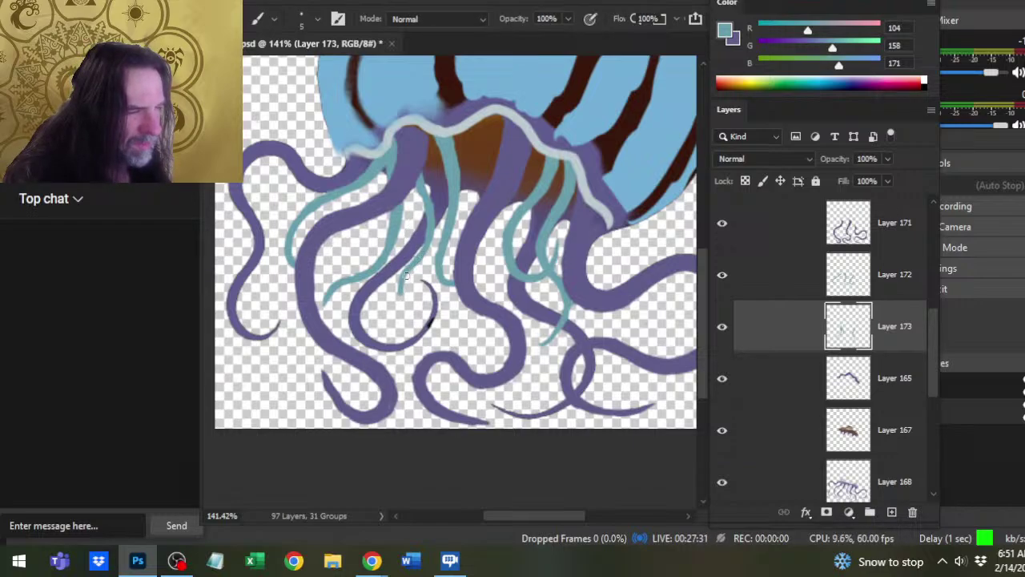
pyautogui.press('e')
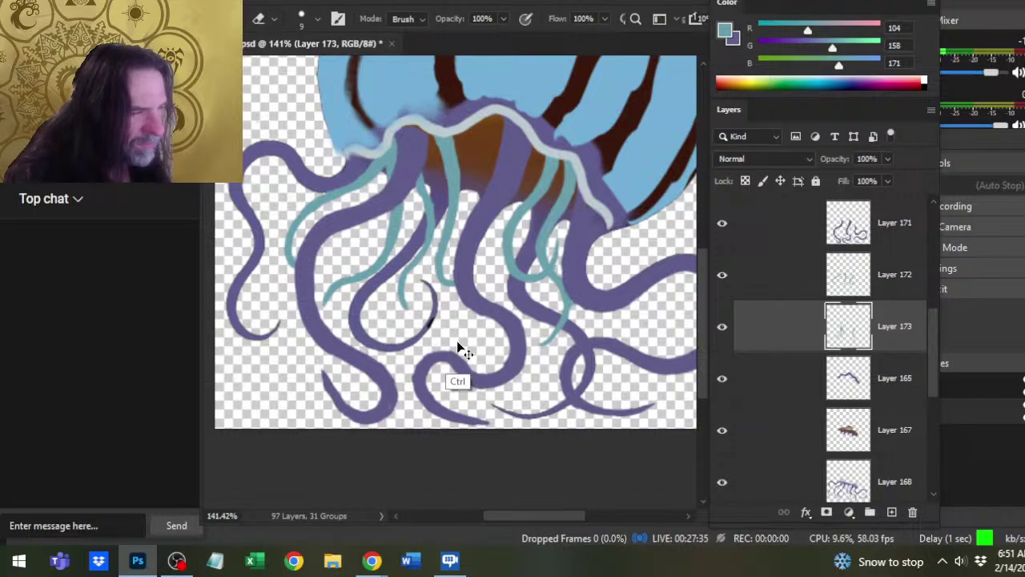
# Thicken the new teal tentacle on Layer 173 and extend its lower end into a curl to the right.
pyautogui.press('b')
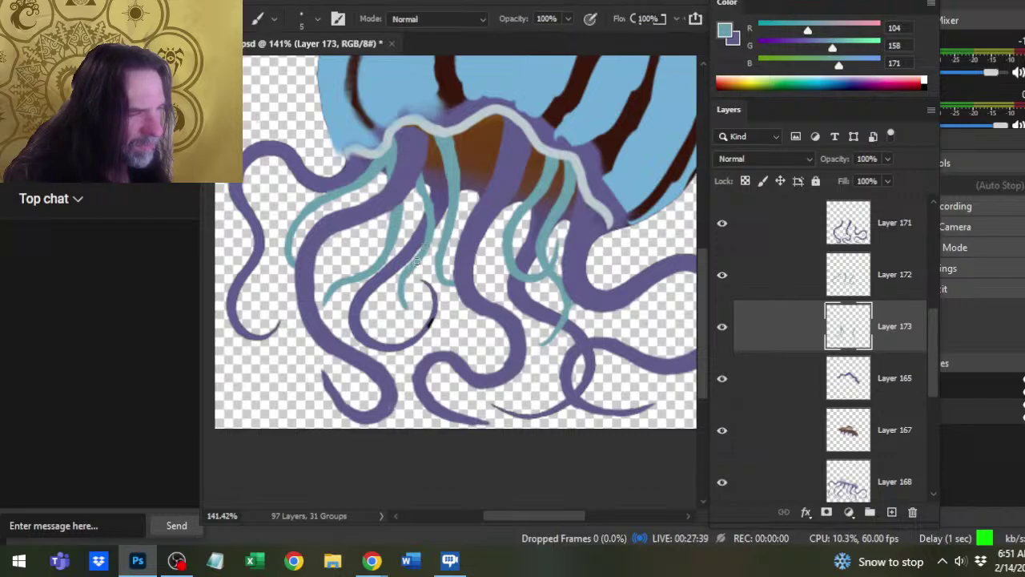
pyautogui.press('e')
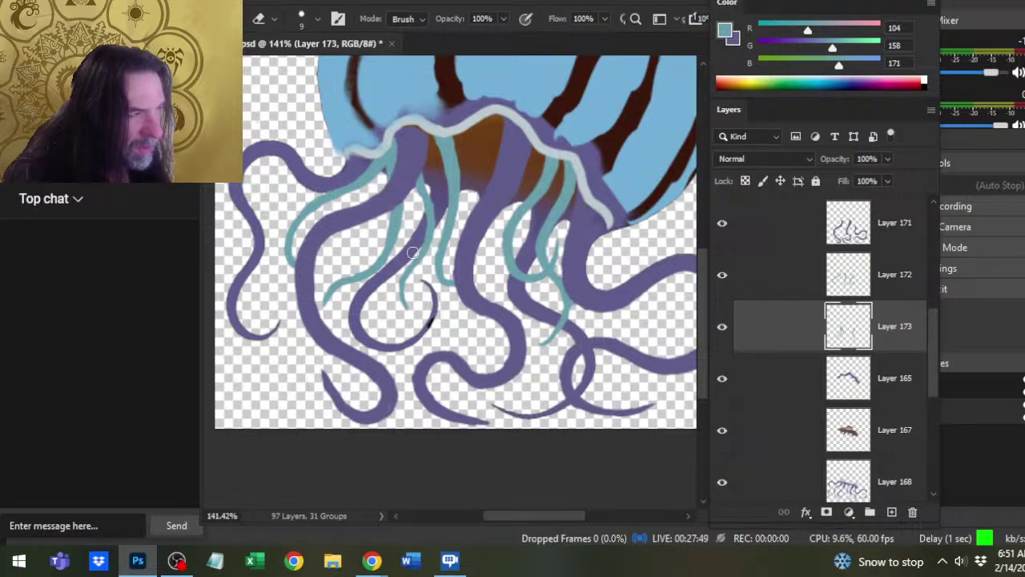
pyautogui.press('b')
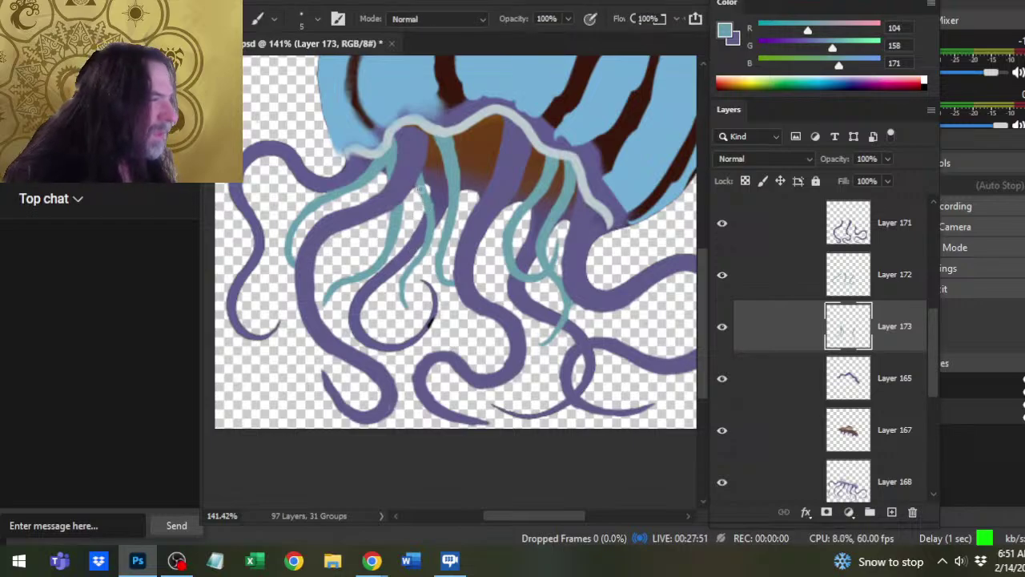
pyautogui.moveTo(421, 189)
pyautogui.mouseDown()
pyautogui.moveTo(426, 226)
pyautogui.moveTo(402, 307)
pyautogui.moveTo(428, 322)
pyautogui.moveTo(413, 290)
pyautogui.moveTo(415, 298)
pyautogui.mouseUp()
pyautogui.press('e')
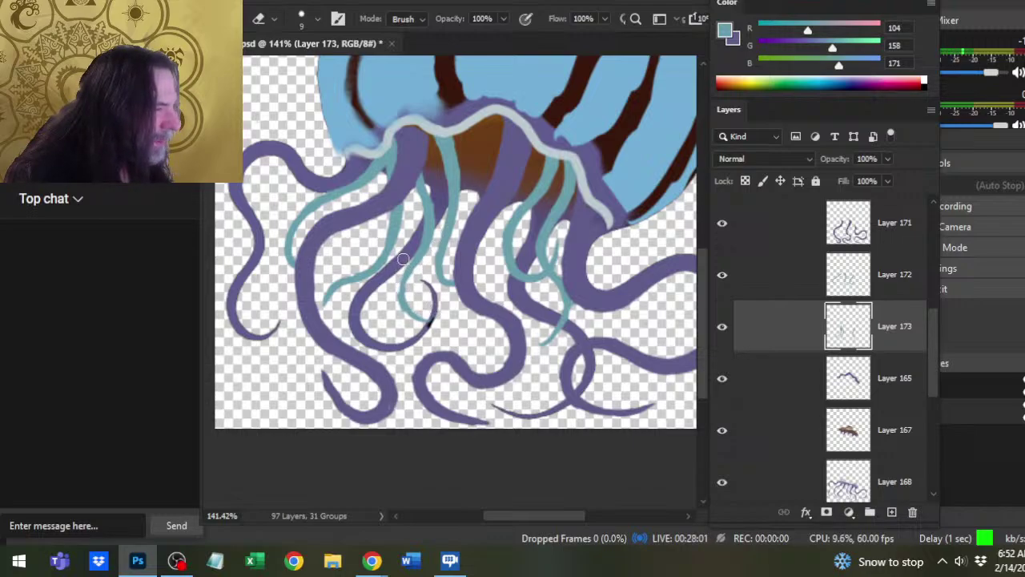
# Refine the edges of Layer 173's teal tentacle between the two large purple ones, alternating Brush touch-ups and Eraser trims.
pyautogui.press('b')
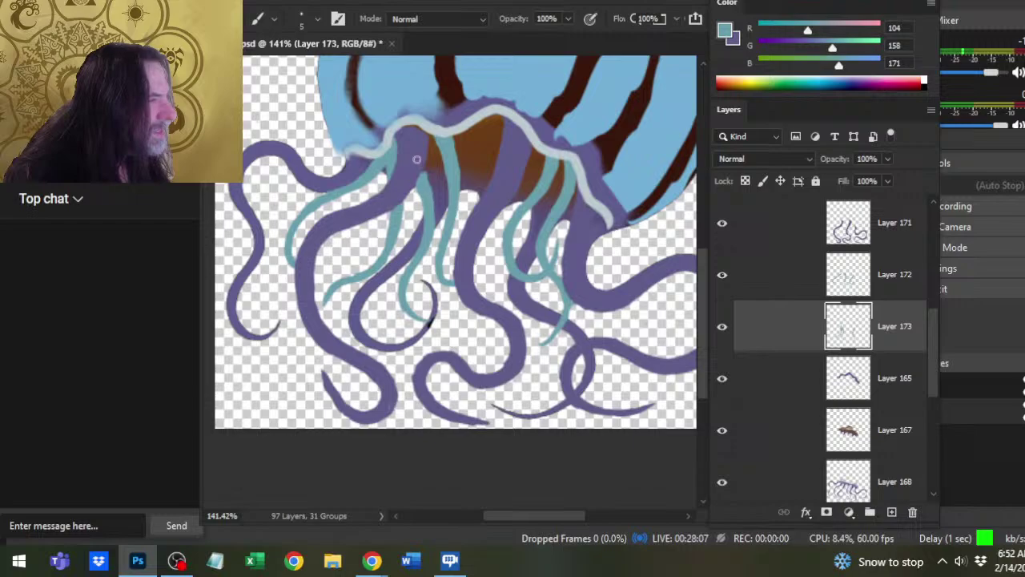
pyautogui.press('e')
pyautogui.moveTo(429, 165)
pyautogui.mouseDown()
pyautogui.moveTo(440, 217)
pyautogui.moveTo(426, 268)
pyautogui.moveTo(432, 252)
pyautogui.mouseUp()
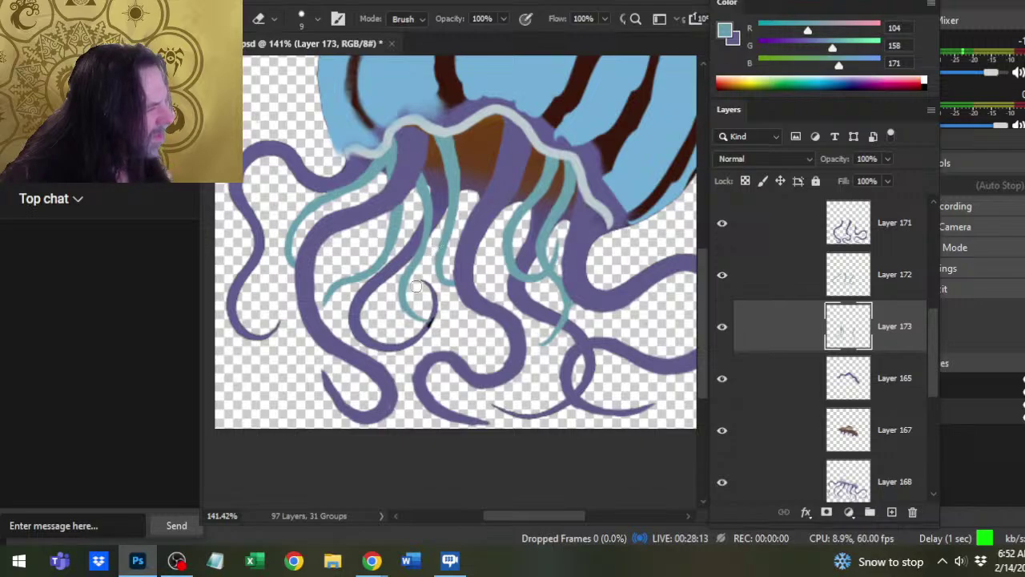
pyautogui.press('b')
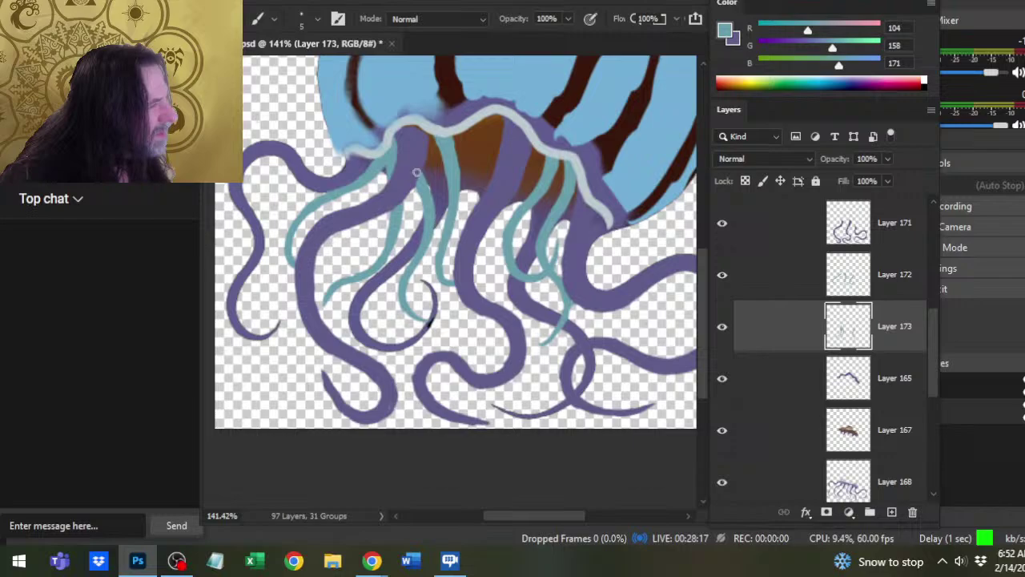
pyautogui.press('e')
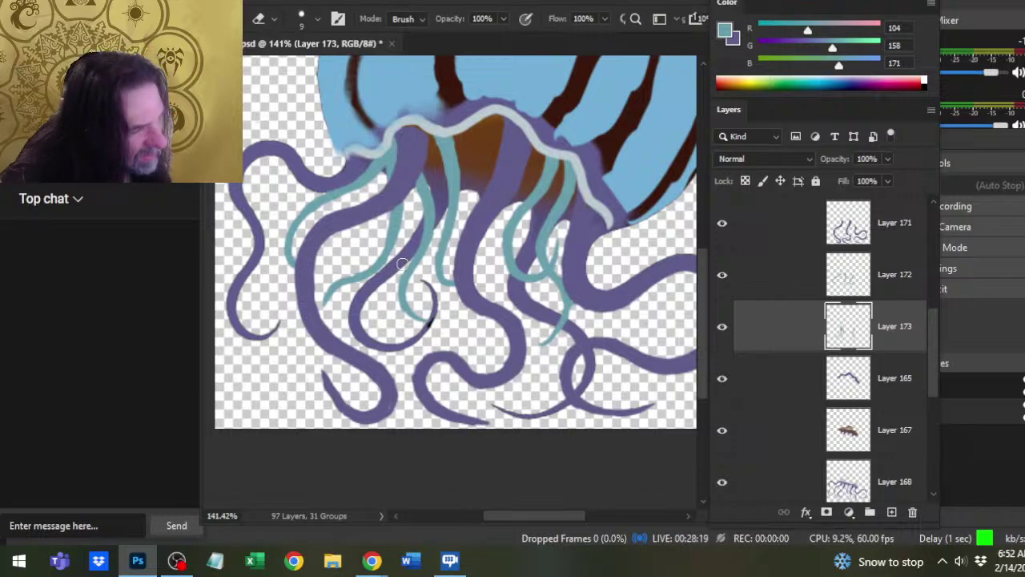
# On Layer 173, extend that teal tentacle's lower tip to the right across the curled purple tentacle, thinning it with the Eraser.
pyautogui.press('z')
pyautogui.moveTo(463, 366); pyautogui.dragTo(427, 377)
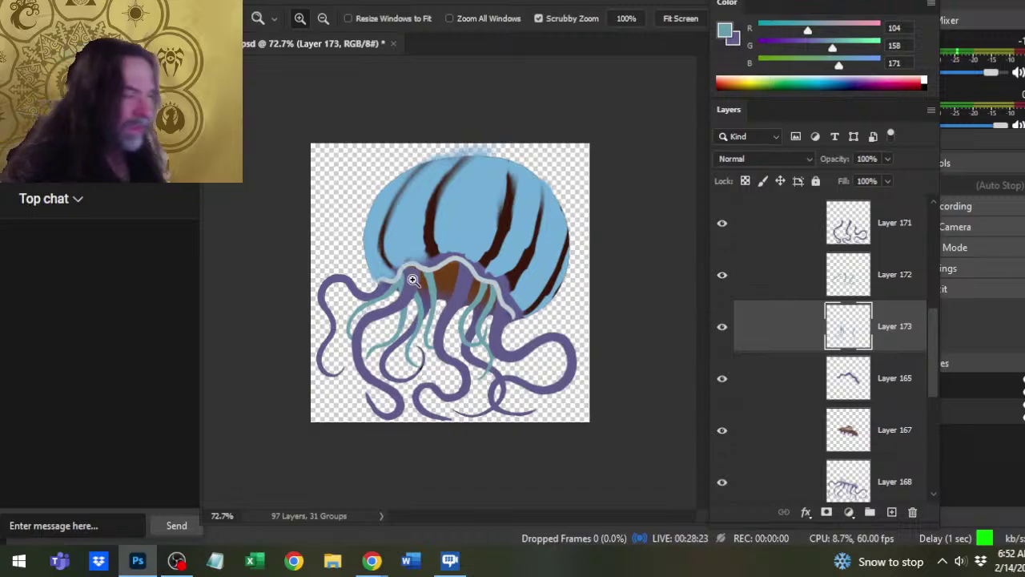
pyautogui.moveTo(457, 303); pyautogui.dragTo(485, 303)
pyautogui.press('b')
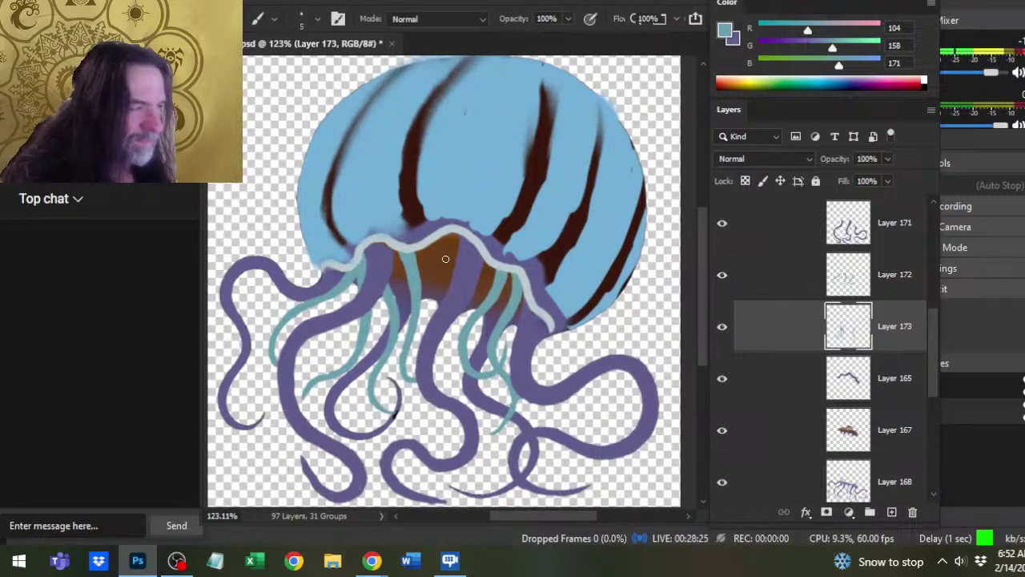
pyautogui.click(782, 293)
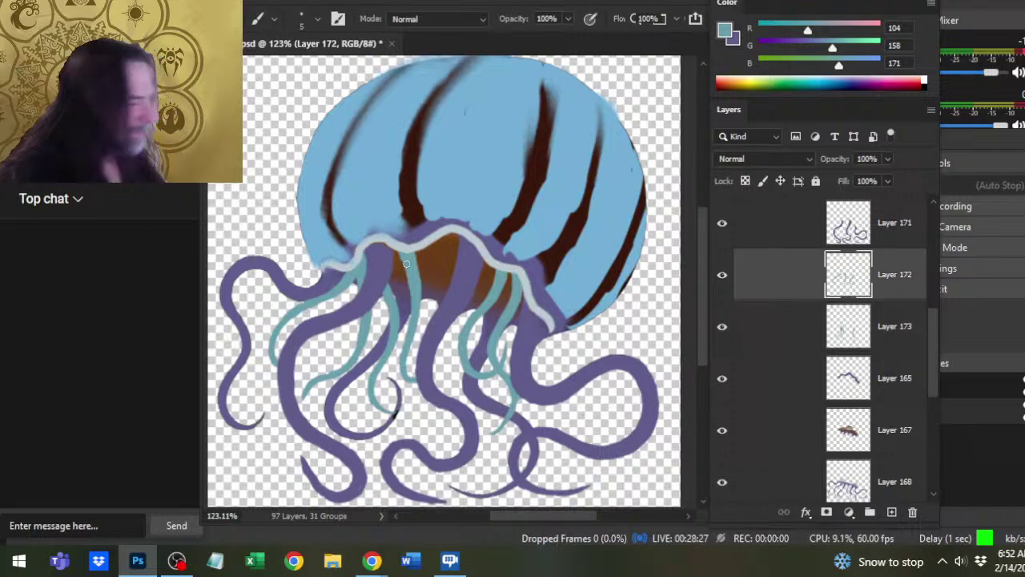
pyautogui.press('e')
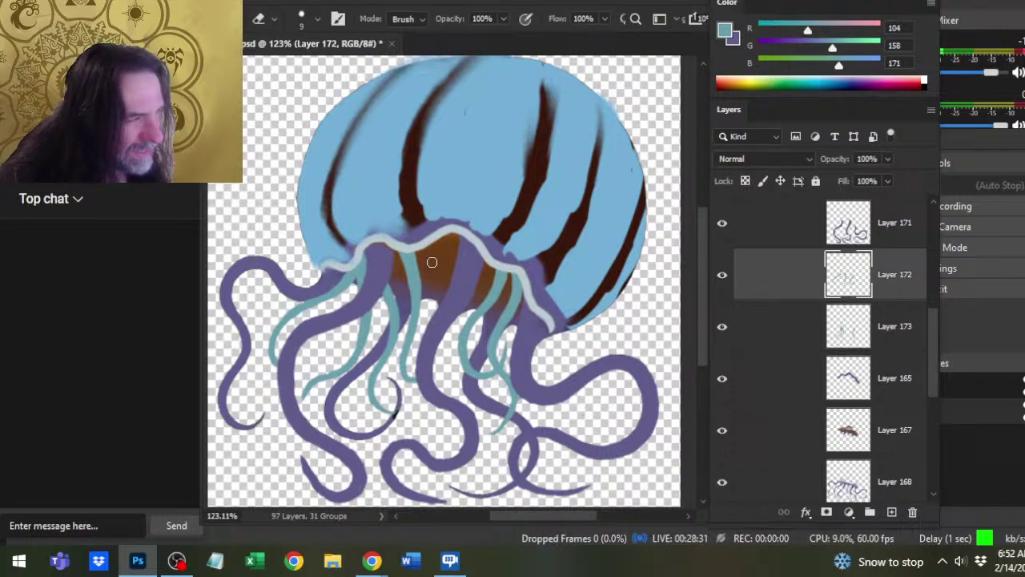
pyautogui.click(776, 348)
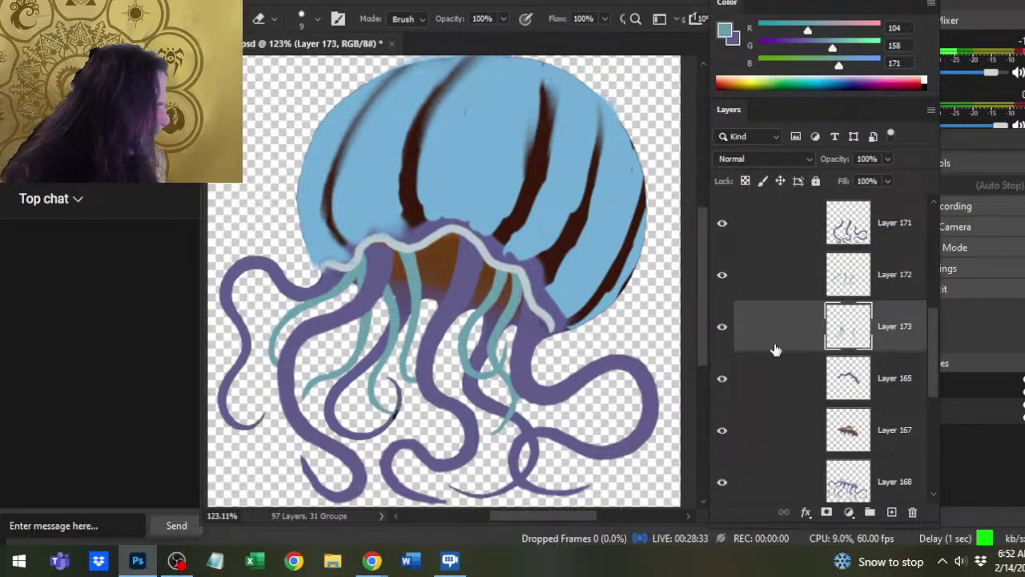
pyautogui.press('b')
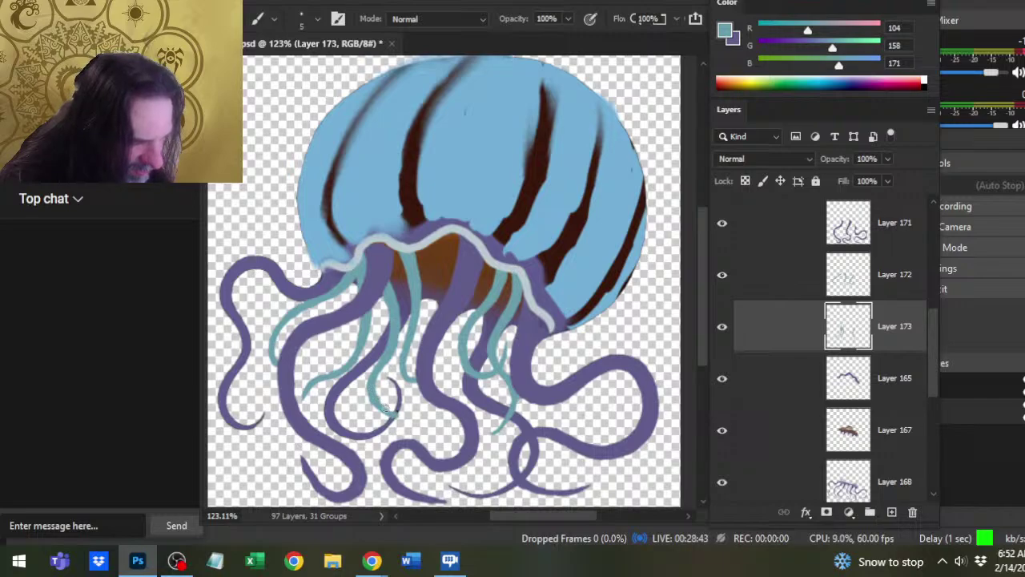
pyautogui.press('e')
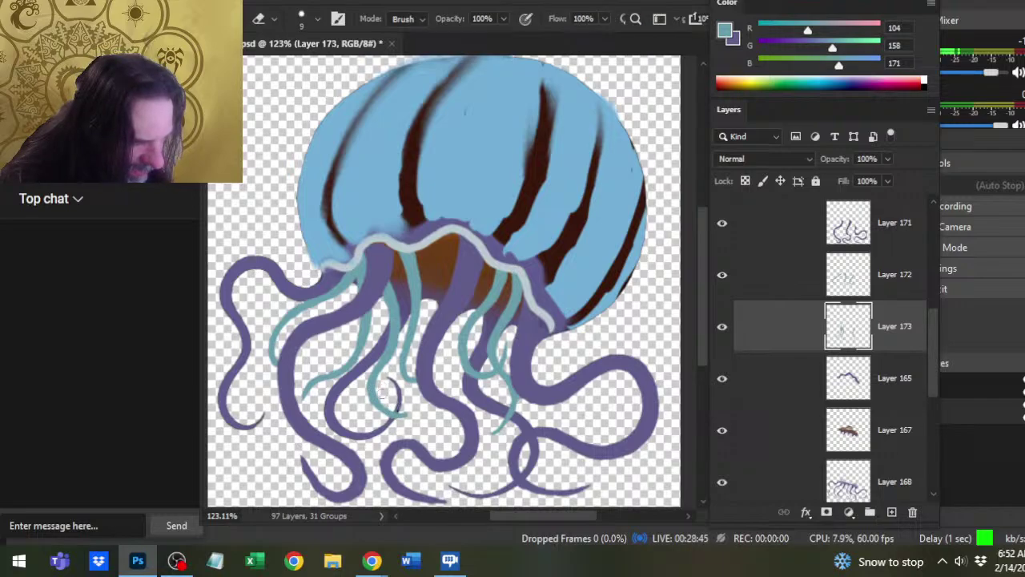
pyautogui.press('b')
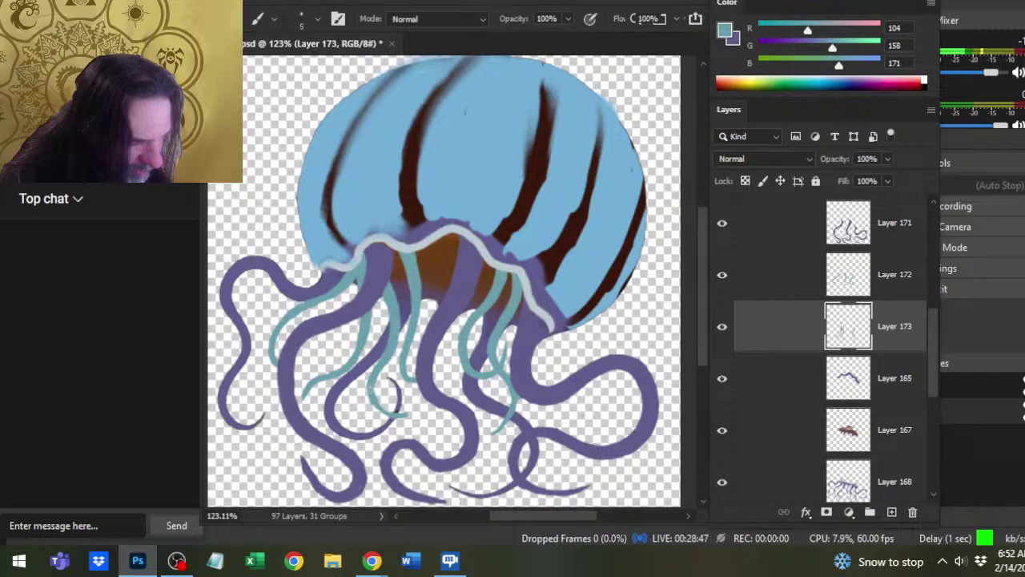
pyautogui.press('e')
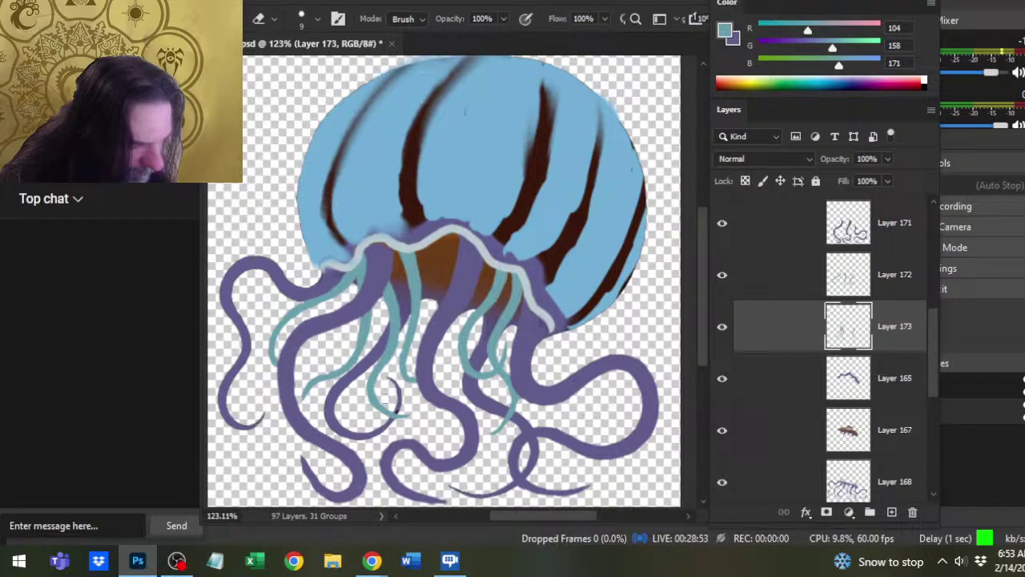
# Toggle the visibility of Layers 173 and 172 to check which teal tentacles each one holds.
pyautogui.press('z')
pyautogui.moveTo(429, 400); pyautogui.dragTo(383, 407)
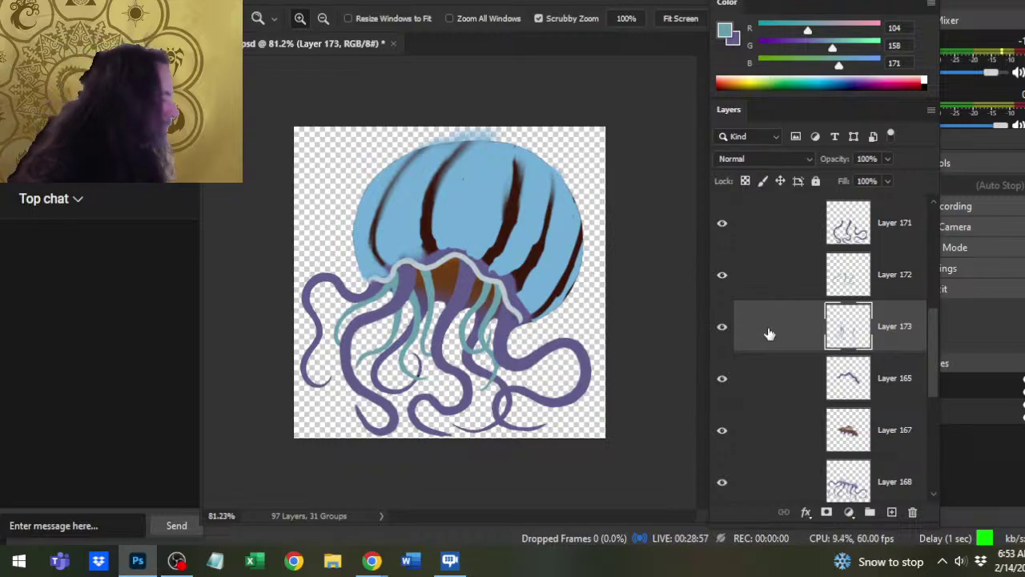
pyautogui.click(729, 334)
pyautogui.click(730, 336)
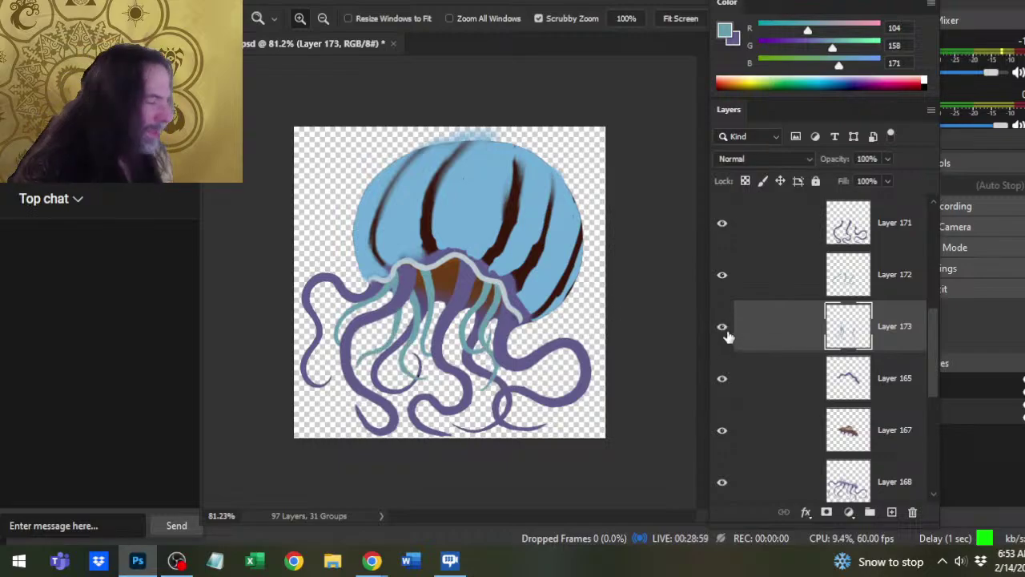
pyautogui.click(725, 278)
pyautogui.click(726, 279)
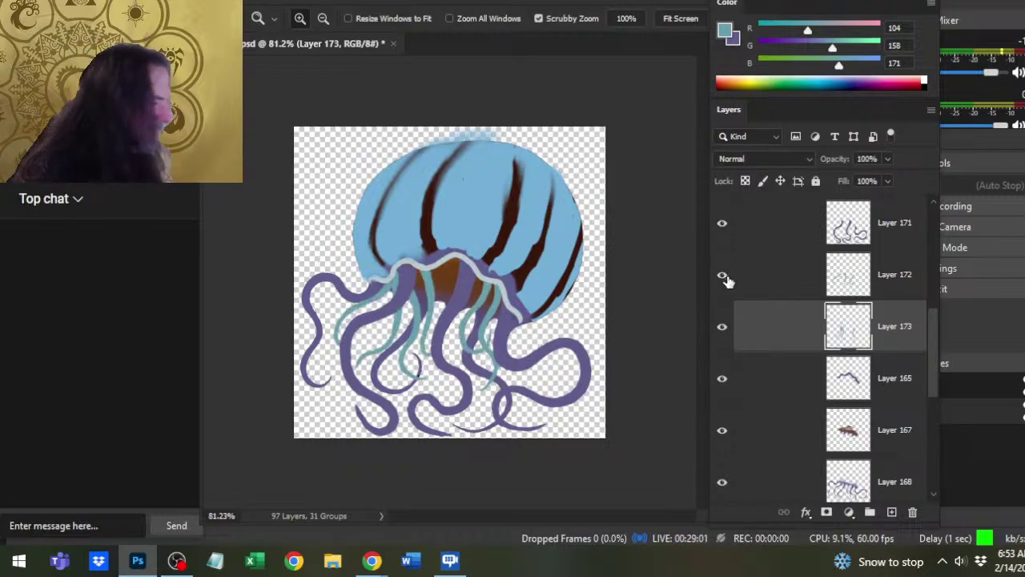
pyautogui.click(724, 277)
pyautogui.click(724, 277)
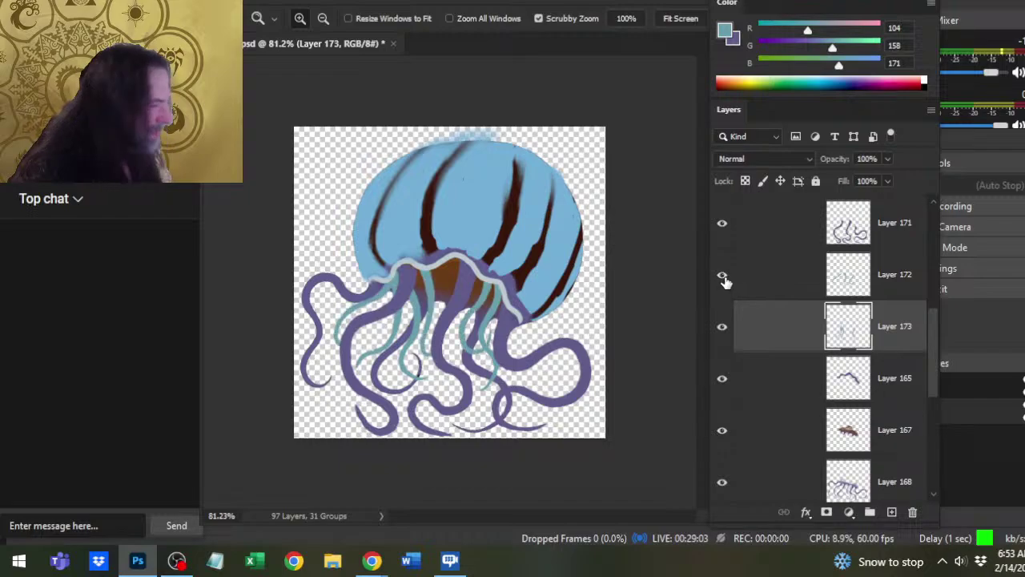
pyautogui.click(778, 276)
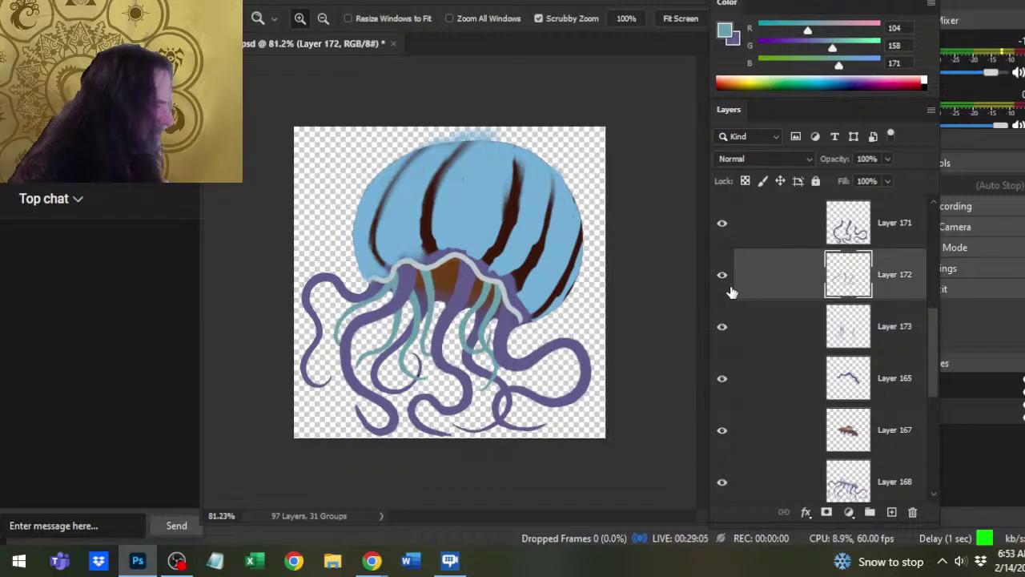
pyautogui.click(726, 328)
pyautogui.click(727, 332)
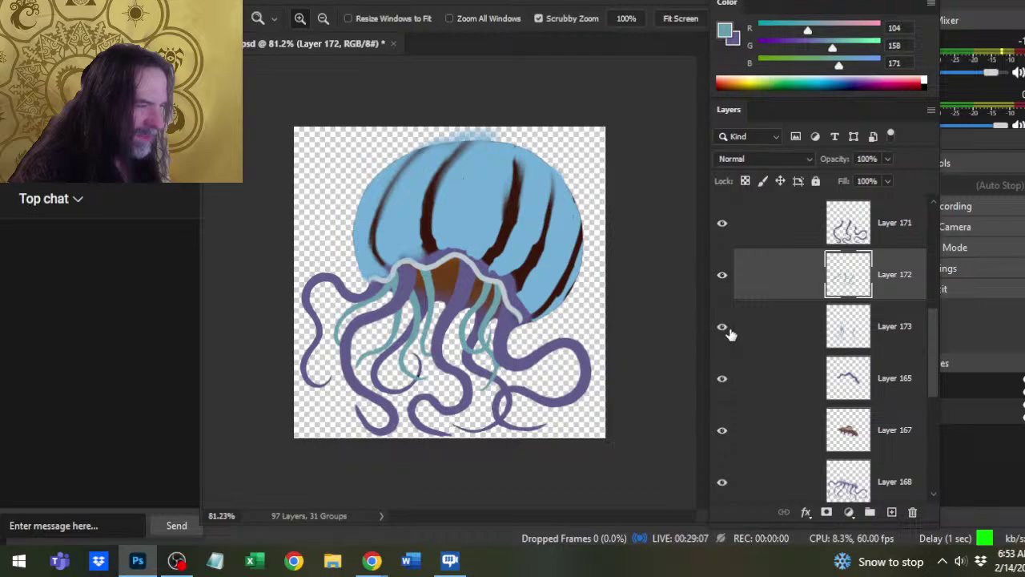
pyautogui.click(723, 277)
pyautogui.click(724, 277)
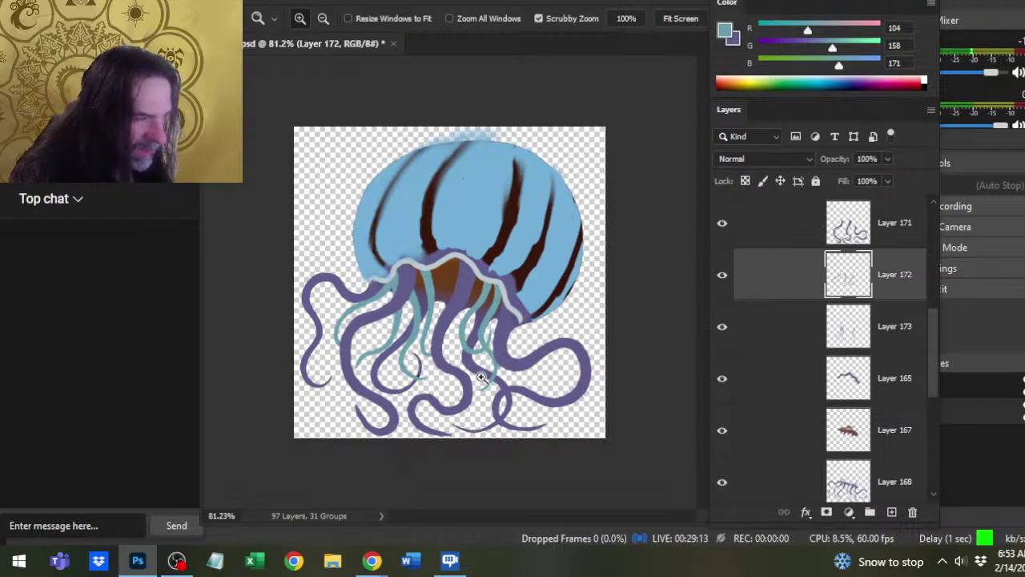
pyautogui.click(723, 278)
pyautogui.click(726, 282)
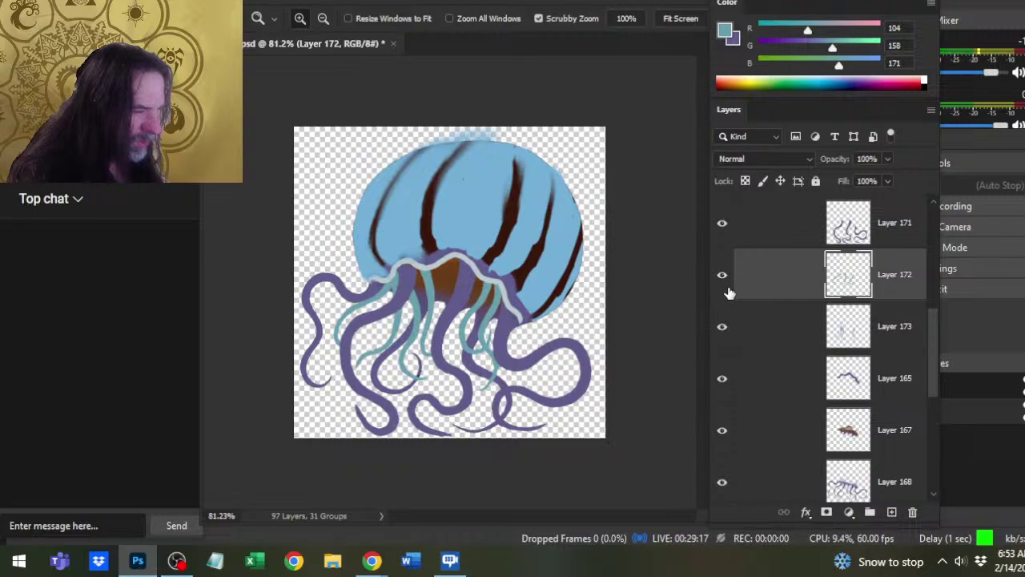
# Lasso the teal tentacle just left of the central purple one on Layer 172 and move it onto a new layer above Layer 171.
pyautogui.press('l')
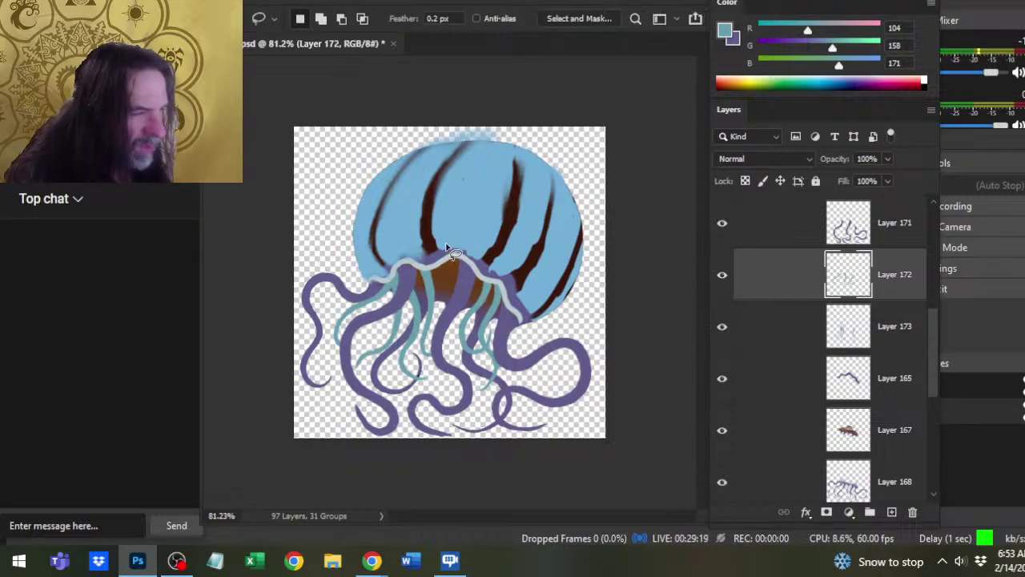
pyautogui.moveTo(447, 247); pyautogui.dragTo(444, 248)
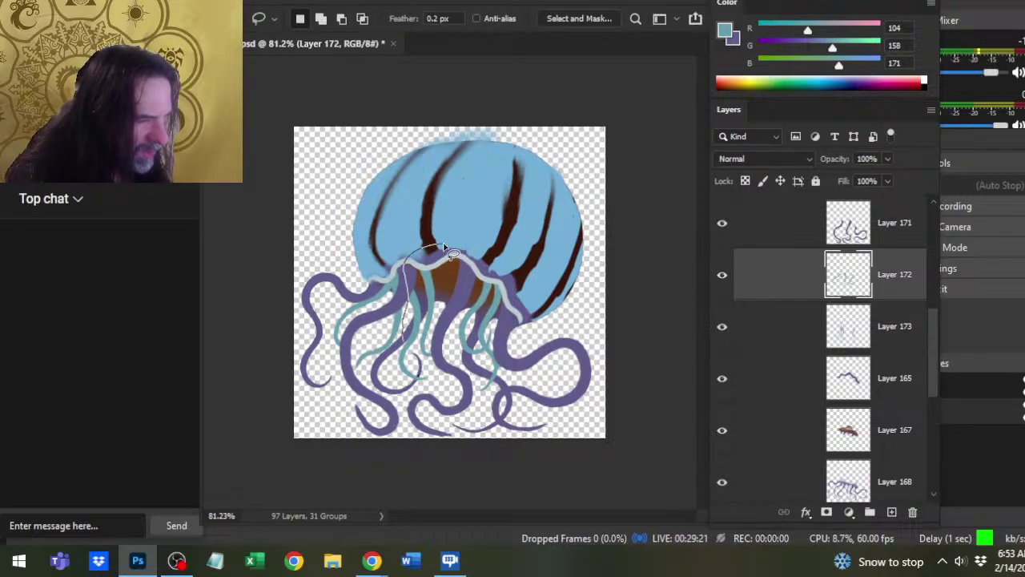
pyautogui.moveTo(446, 247); pyautogui.dragTo(446, 249)
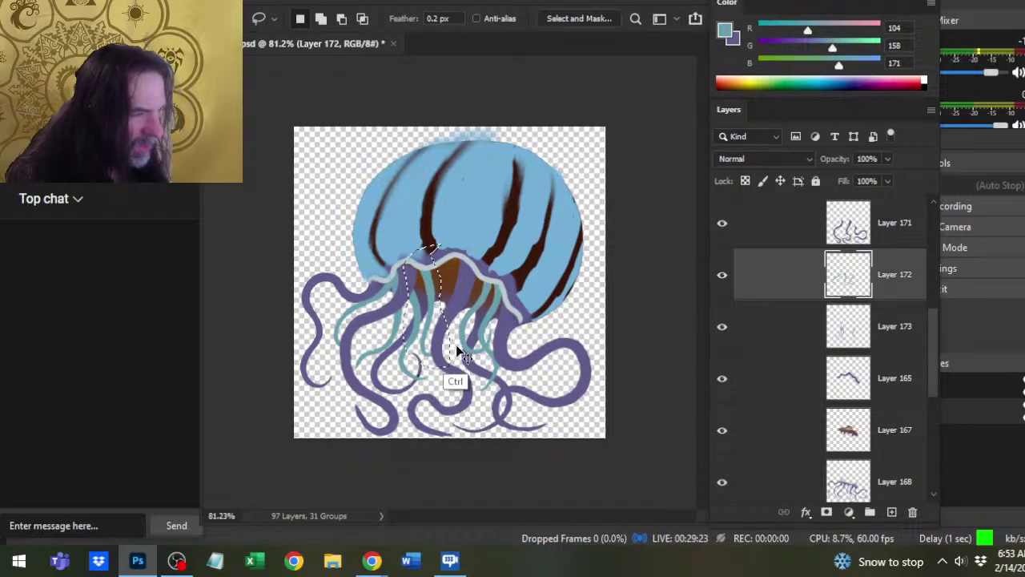
pyautogui.click(796, 231)
pyautogui.hotkey('ctrl', 'shift', 'alt', 'n')
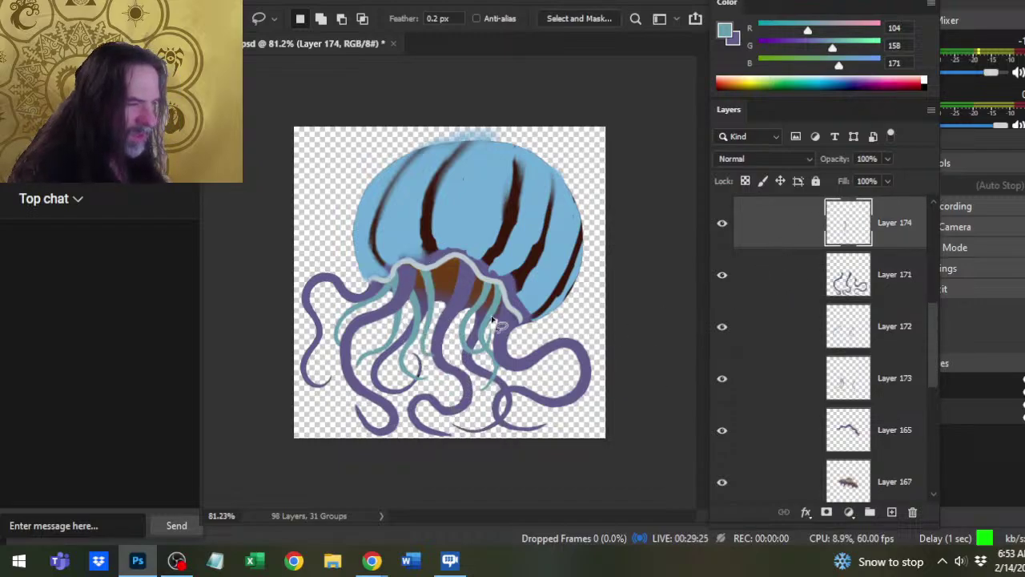
# On Layer 174, curve the teal tentacle's lower end right over the central purple tentacle, shaping its edges with the Brush and Eraser.
pyautogui.press('b')
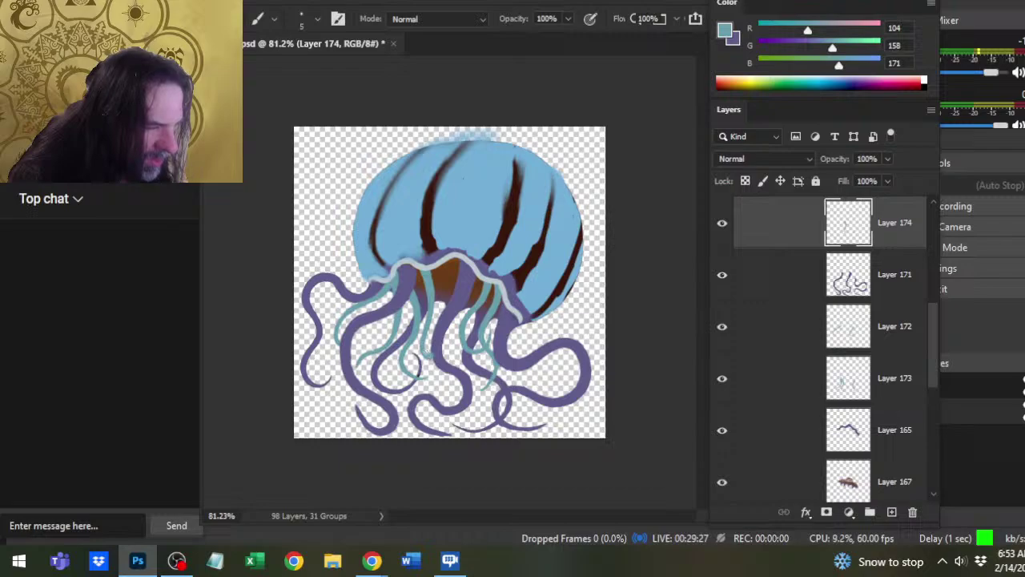
pyautogui.press('e')
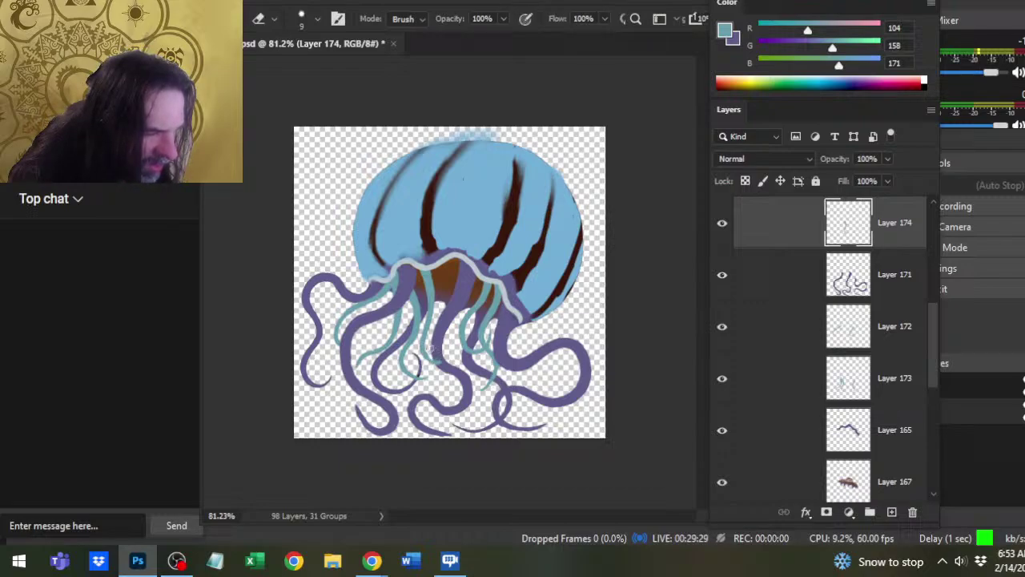
pyautogui.press('b')
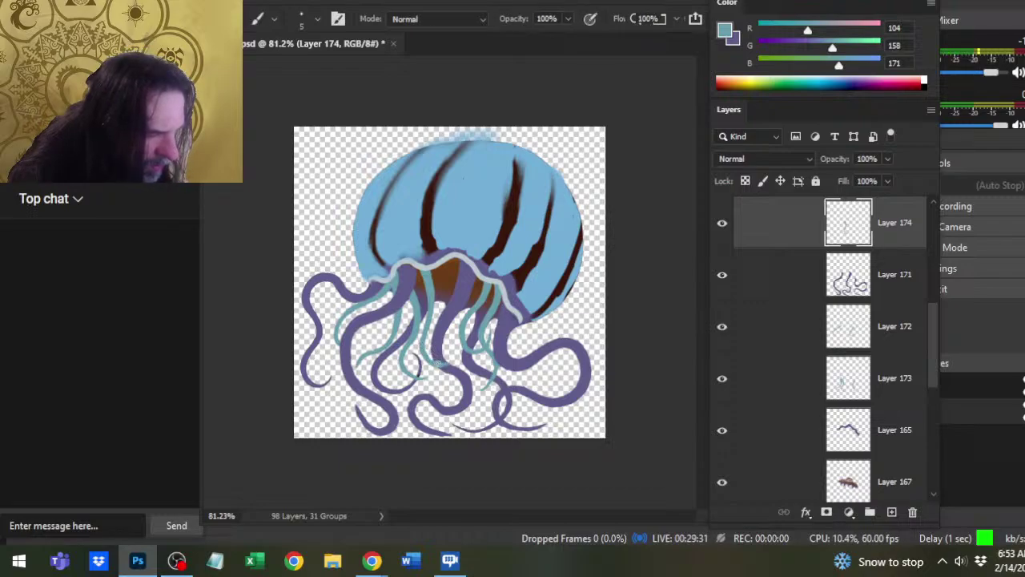
pyautogui.press('e')
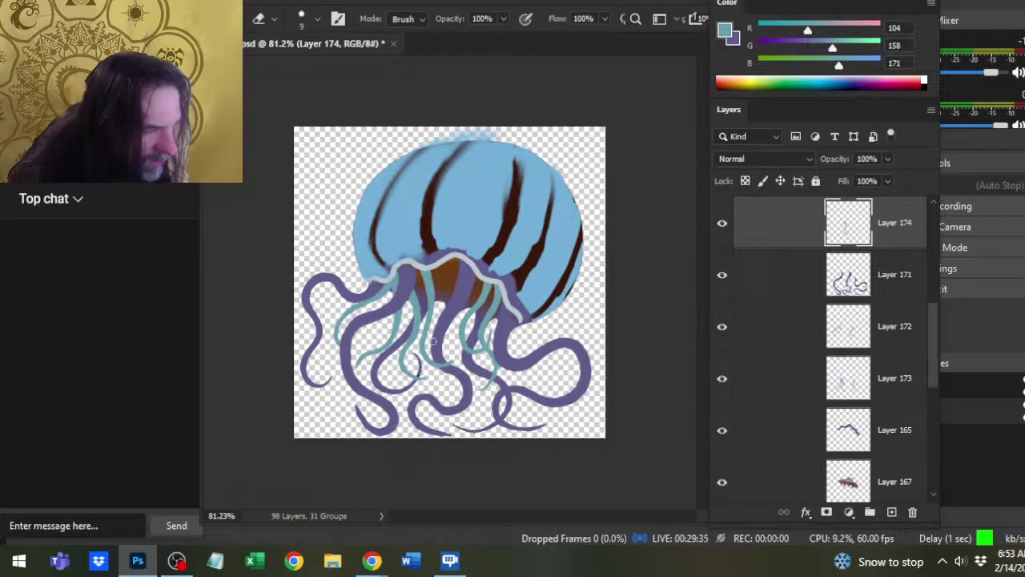
pyautogui.press('b')
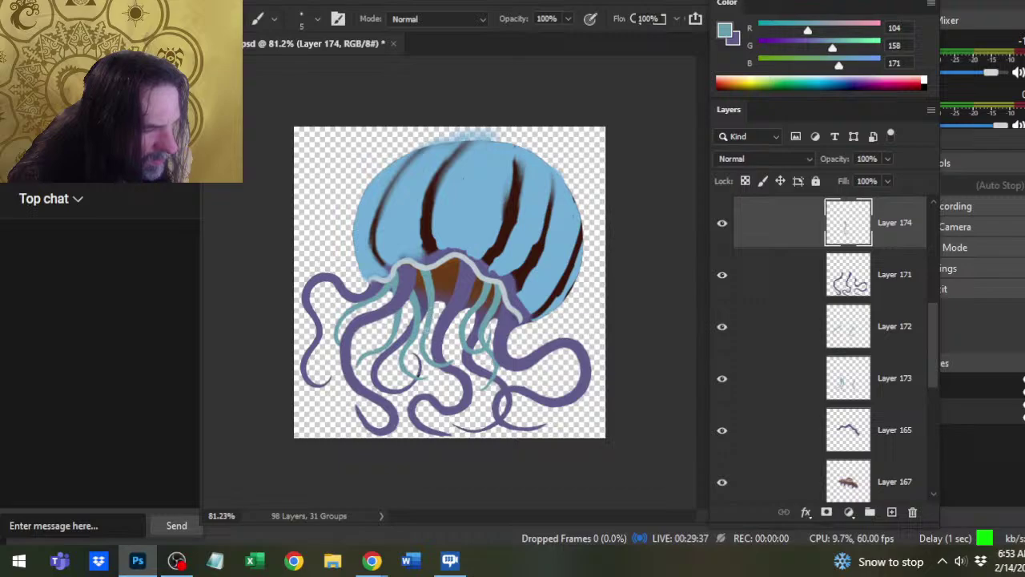
pyautogui.press('e')
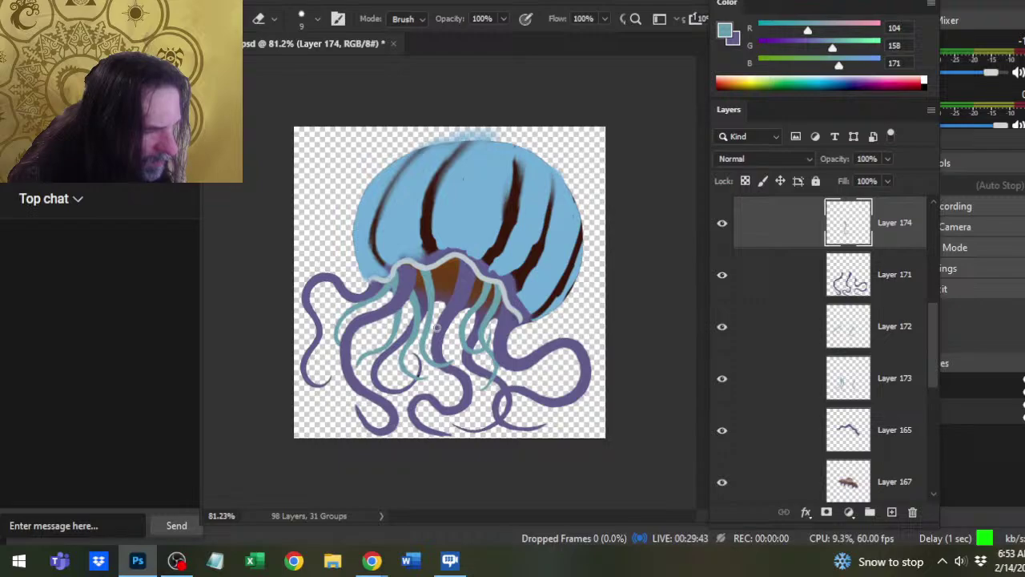
pyautogui.press('b')
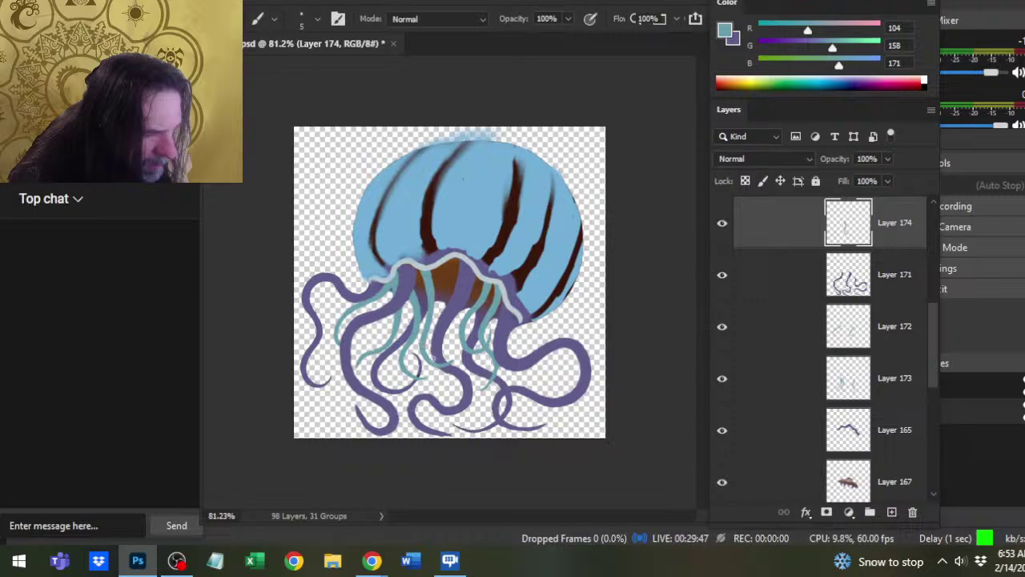
pyautogui.press('e')
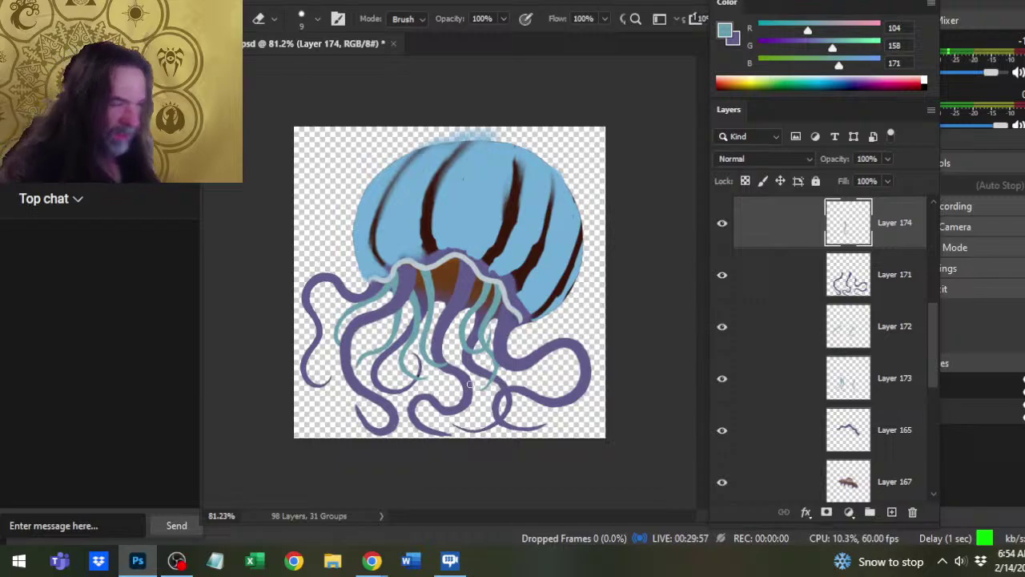
# On Layer 174, refine the upturned tip of the teal tentacle crossing the central purple one, tapering it with the Brush and Eraser.
pyautogui.press('z')
pyautogui.moveTo(470, 385); pyautogui.dragTo(501, 384)
pyautogui.press('b')
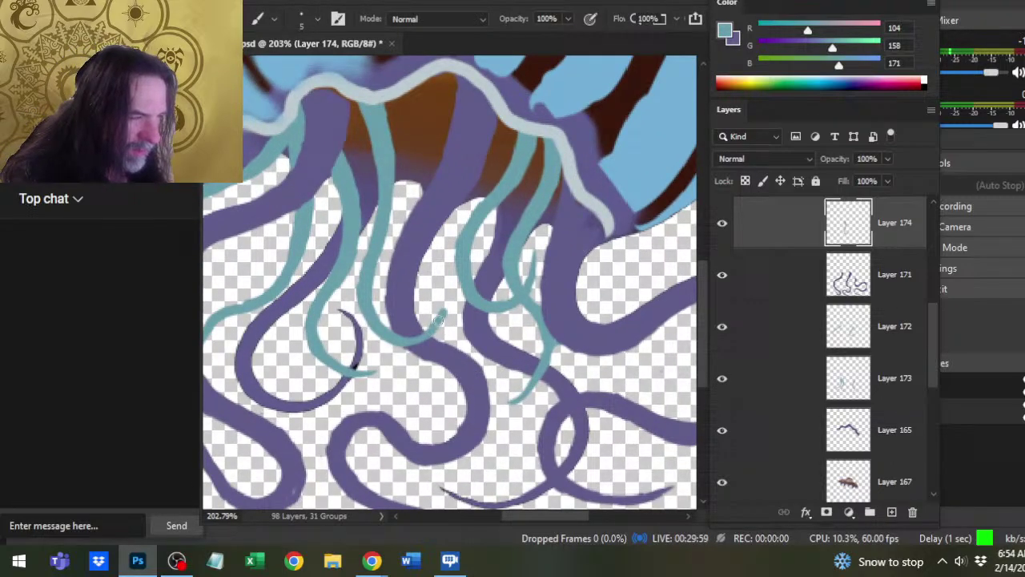
pyautogui.press('e')
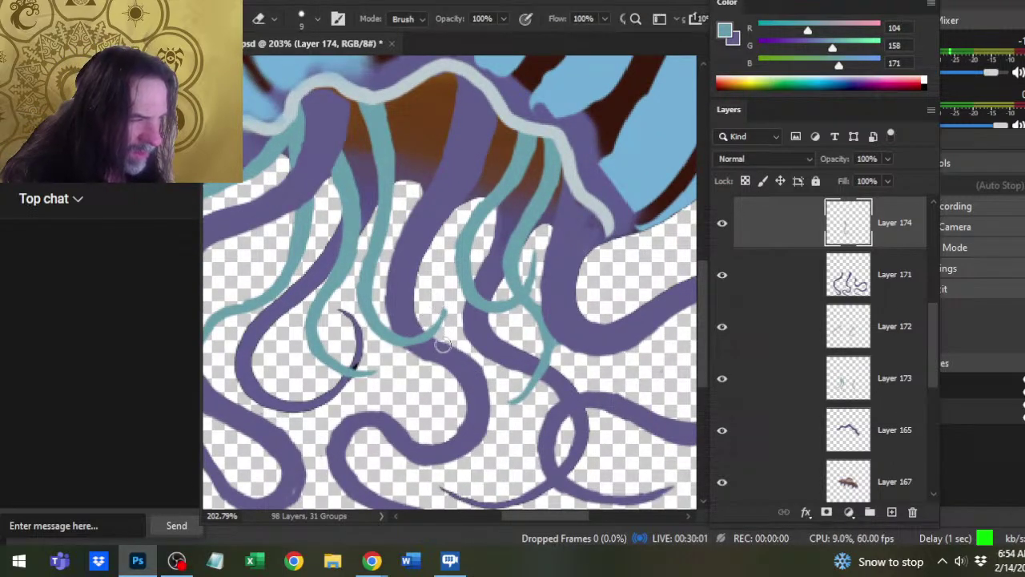
pyautogui.press('b')
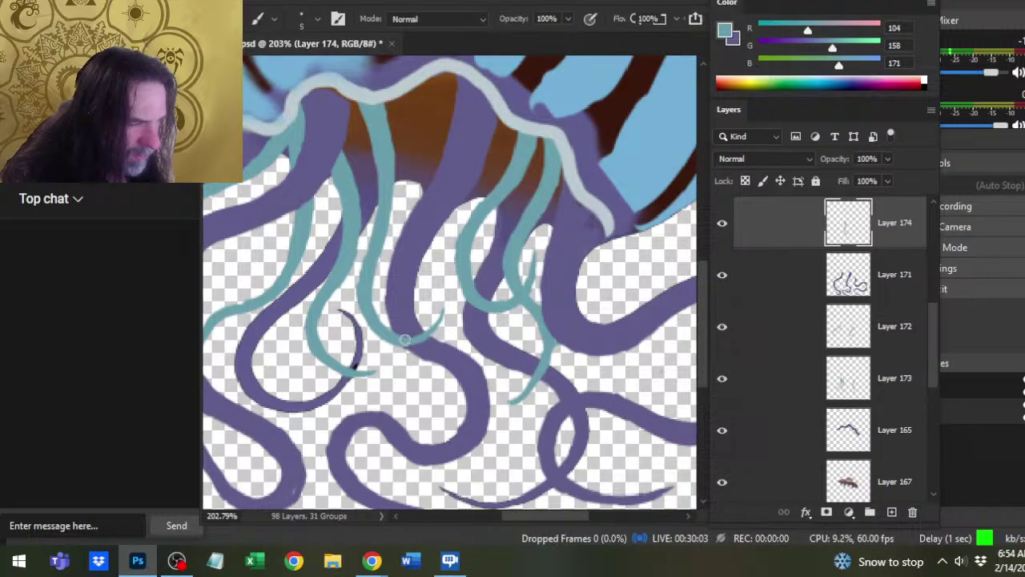
pyautogui.moveTo(405, 341); pyautogui.dragTo(437, 322)
pyautogui.press('e')
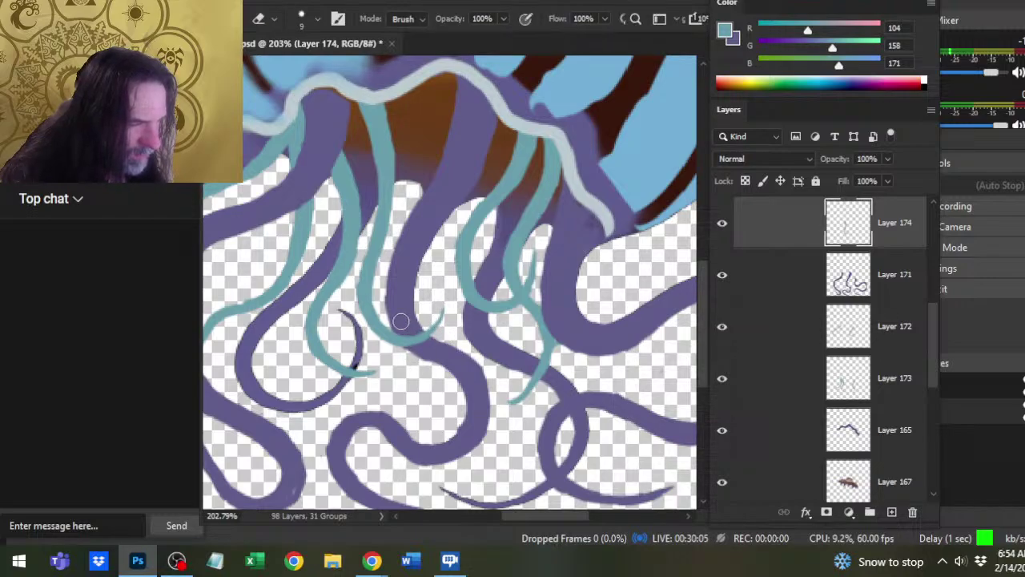
pyautogui.press('z')
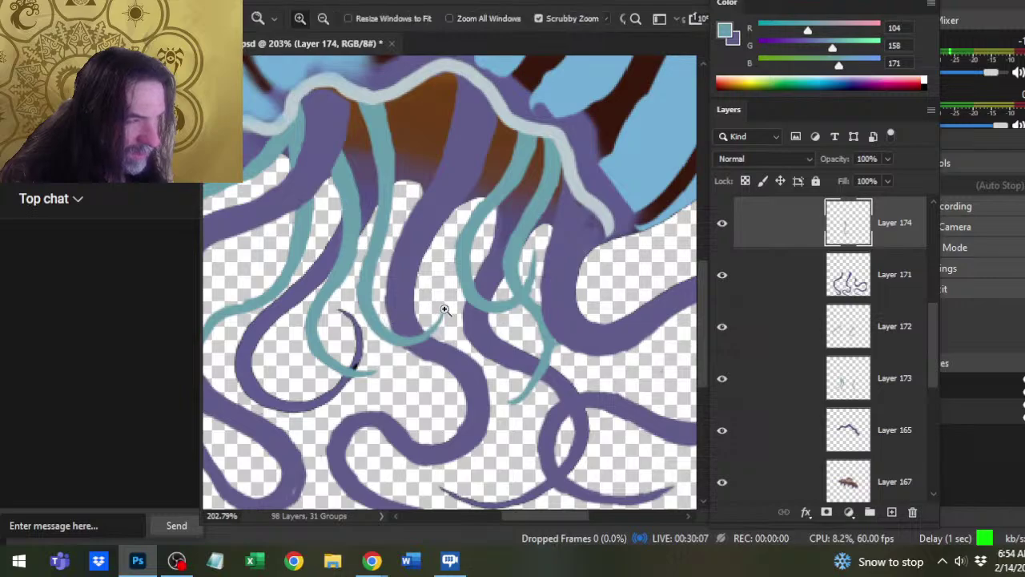
# View the whole jellyfish and toggle the visibility of Layers 172 and 173 to check which teal tentacles each one holds.
pyautogui.hotkey('ctrl', '0')
pyautogui.click(777, 326)
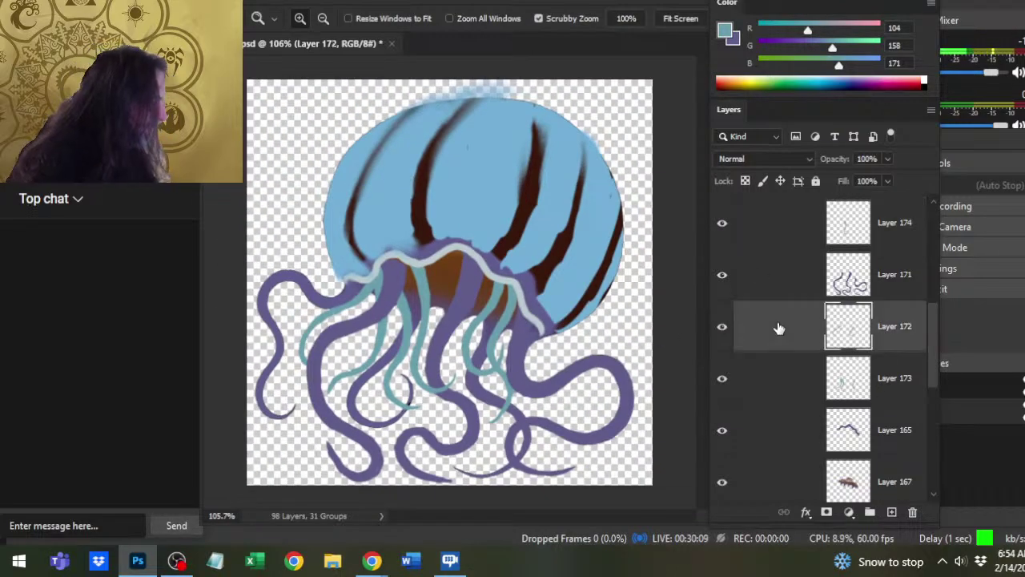
pyautogui.click(725, 337)
pyautogui.click(724, 337)
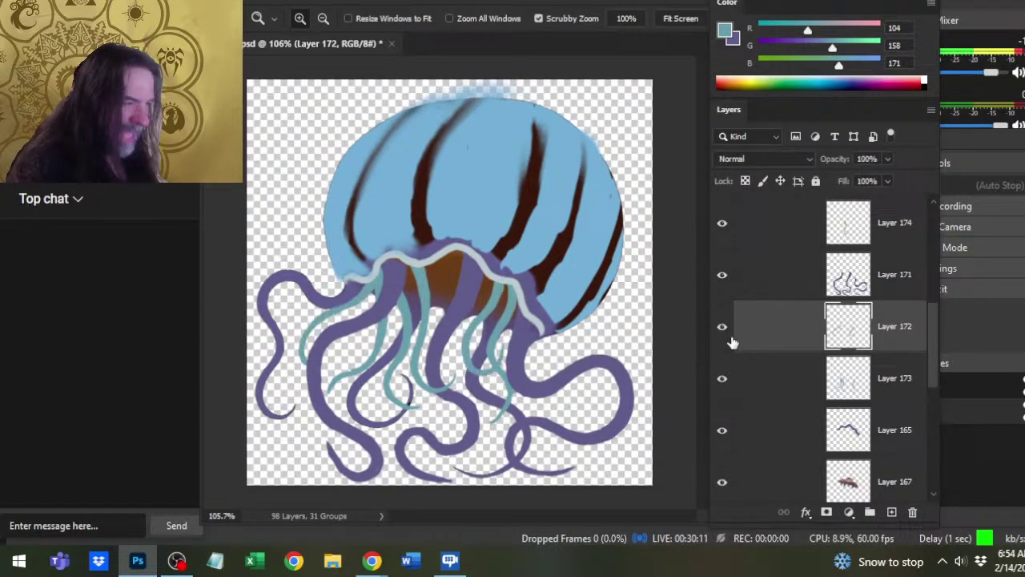
pyautogui.click(742, 383)
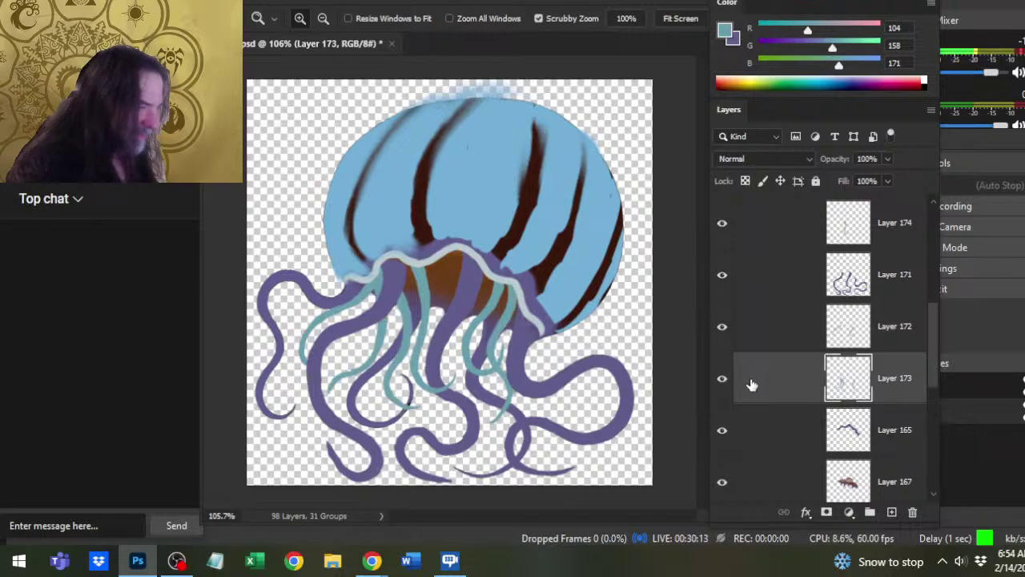
pyautogui.click(725, 334)
pyautogui.click(723, 337)
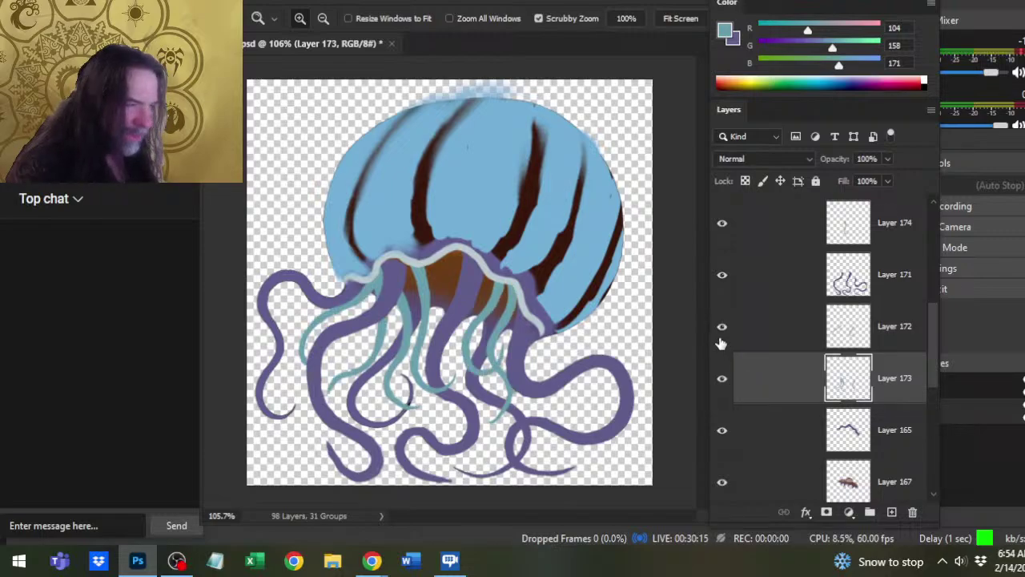
pyautogui.click(723, 378)
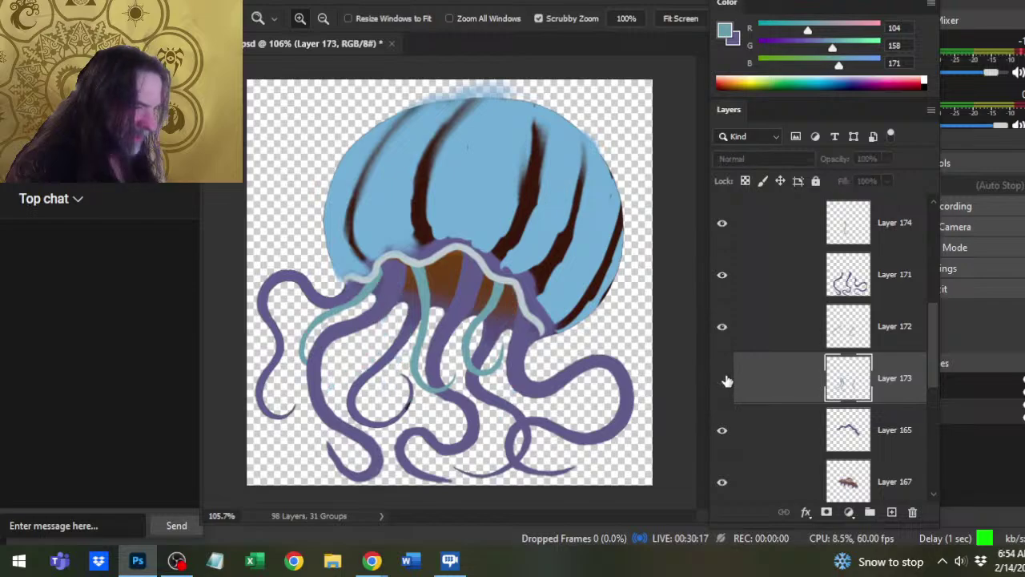
pyautogui.click(723, 378)
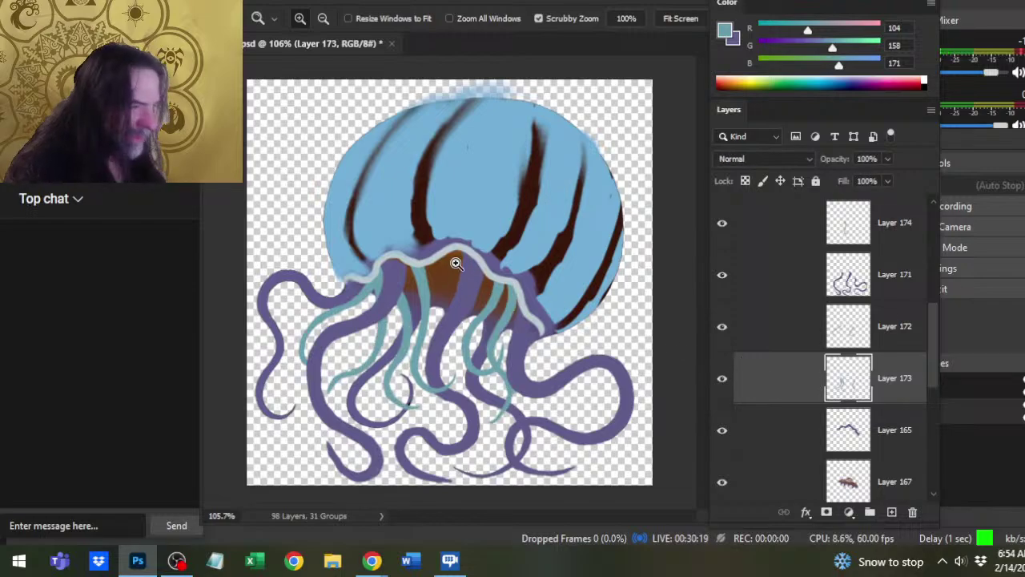
# On Layer 173, paint a new teal tentacle hanging from the brown underside beside the central purple tentacle, softening its top with Smudge and trimming its edges.
pyautogui.press('b')
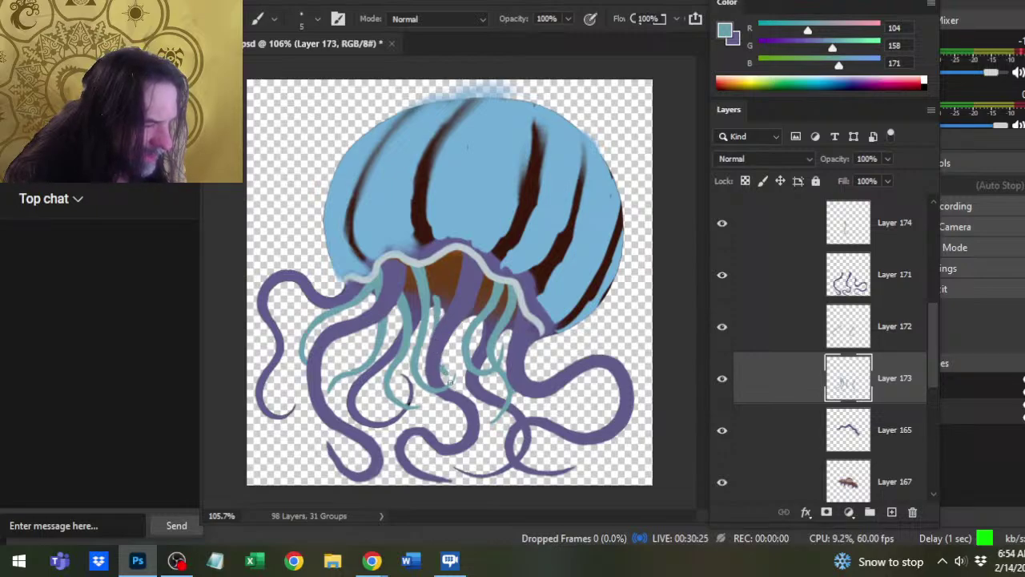
pyautogui.press('r')
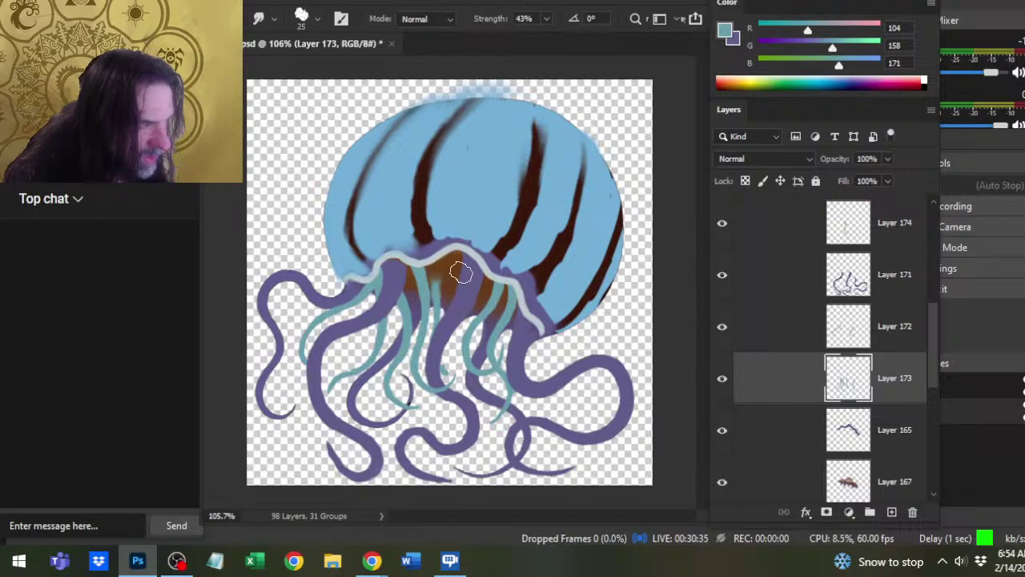
pyautogui.press('e')
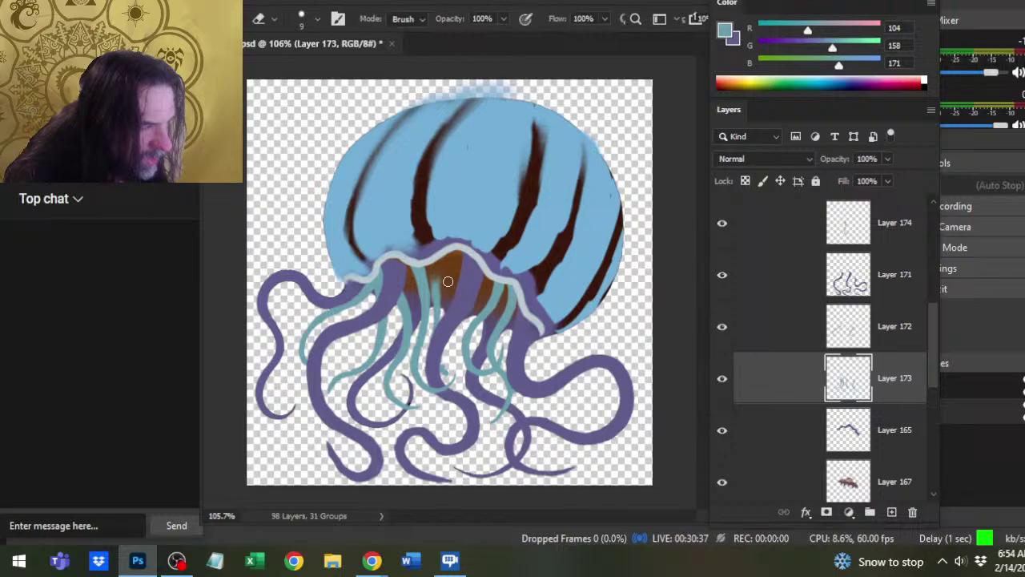
pyautogui.press('b')
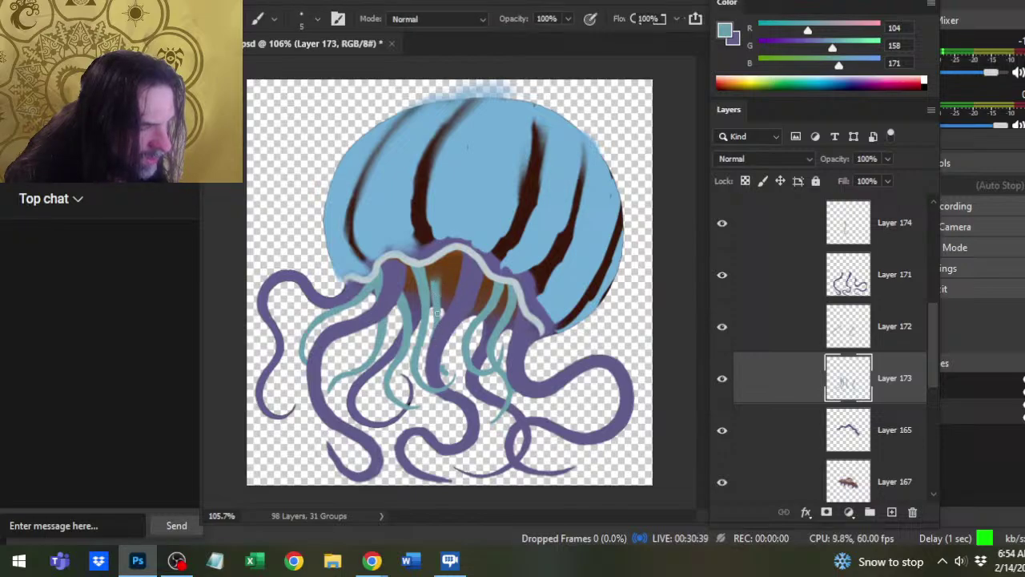
pyautogui.press('e')
pyautogui.press('b')
pyautogui.press('e')
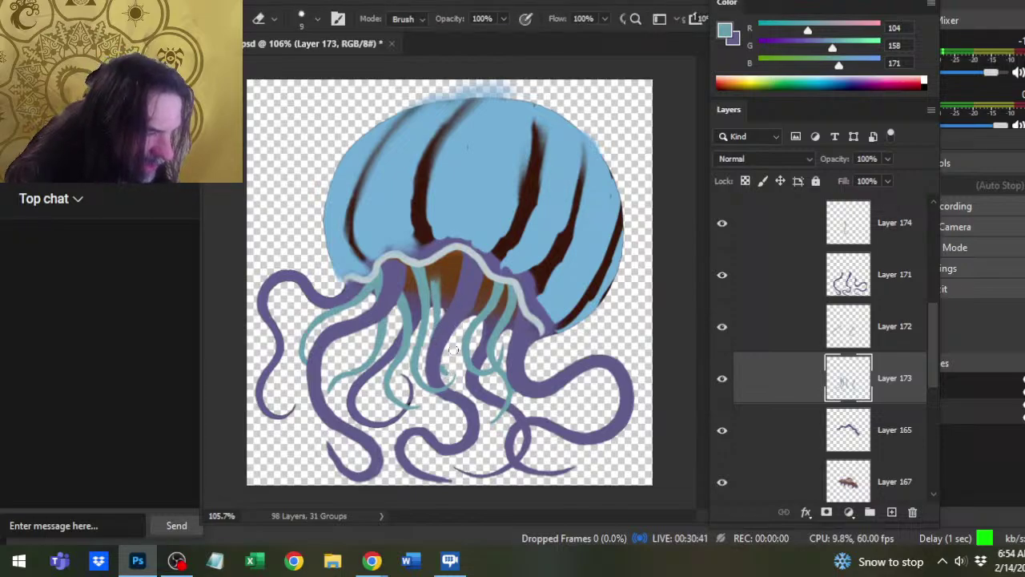
# Continue the new teal tentacle out the right side of the central purple one and curl its tip back left behind it, trimming with the Eraser.
pyautogui.press('b')
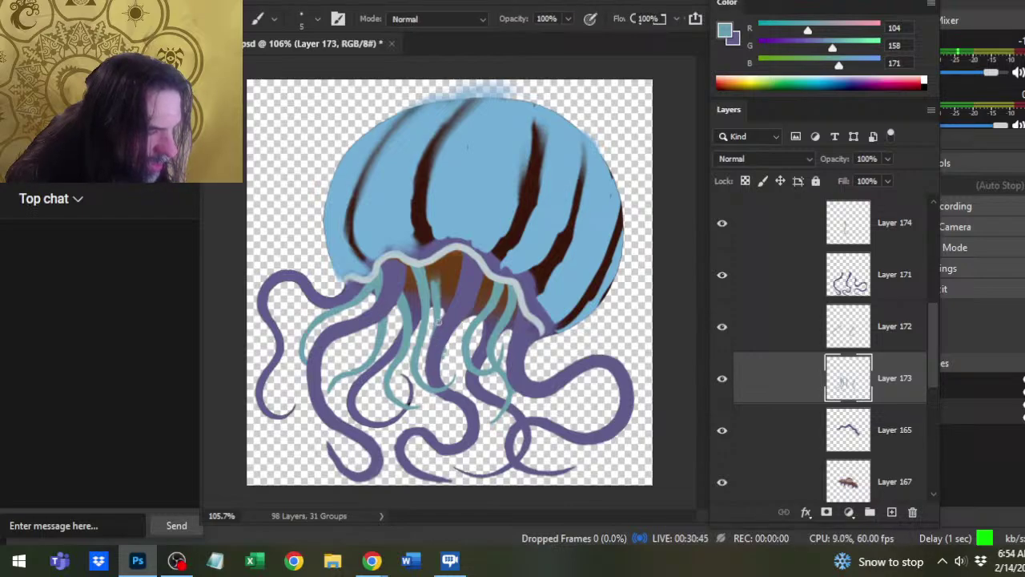
pyautogui.press('e')
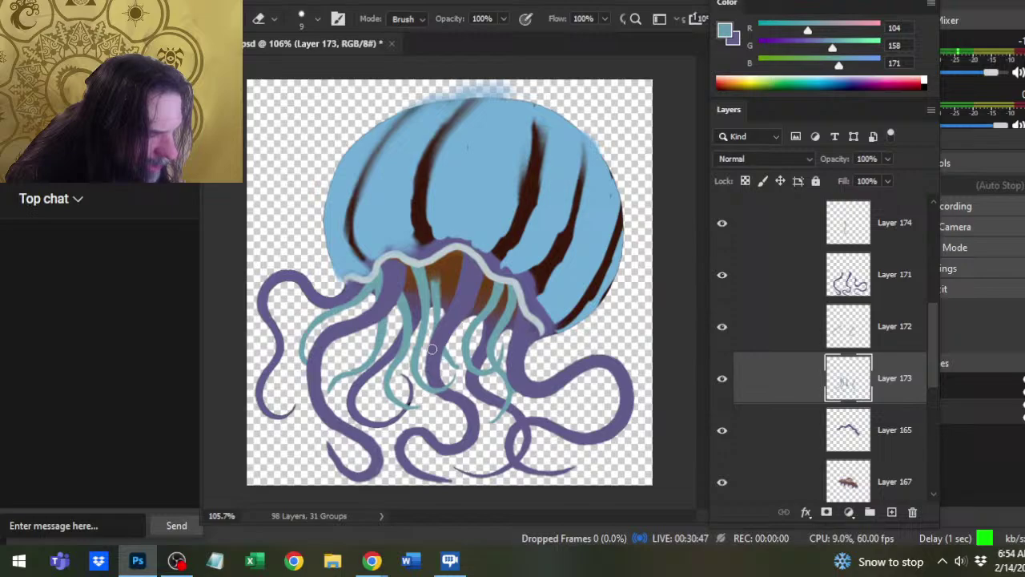
pyautogui.press('b')
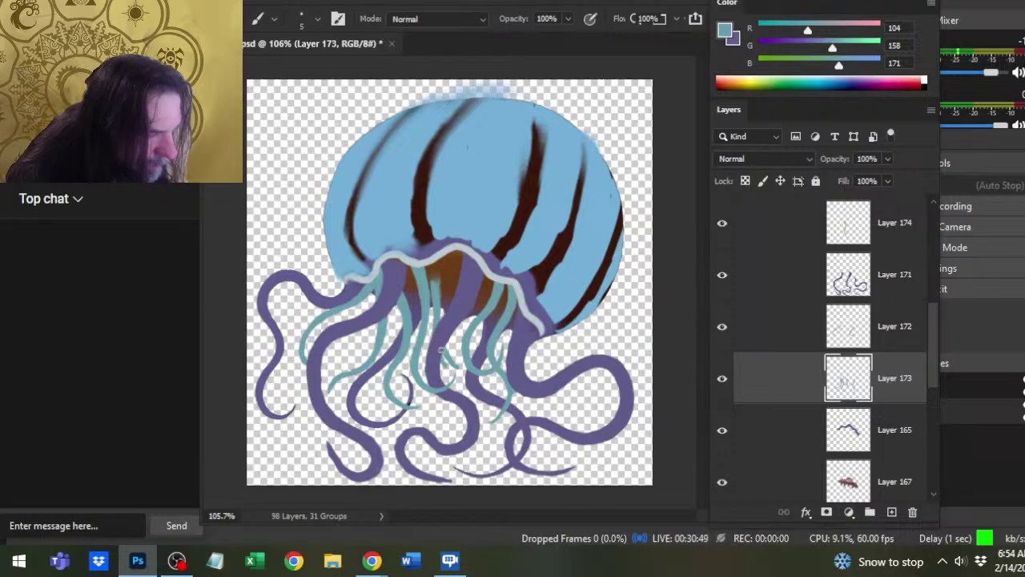
pyautogui.press('e')
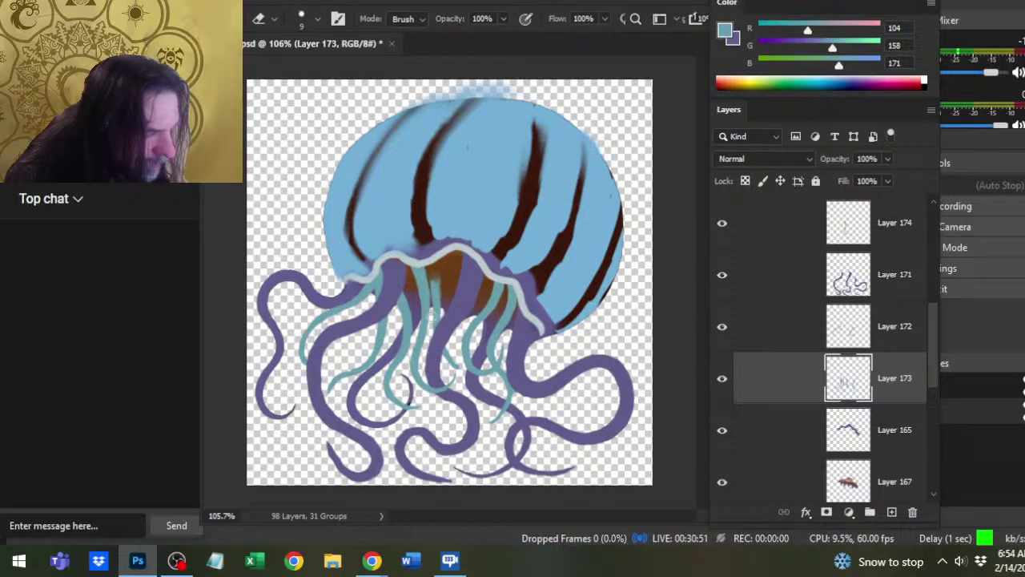
pyautogui.press('b')
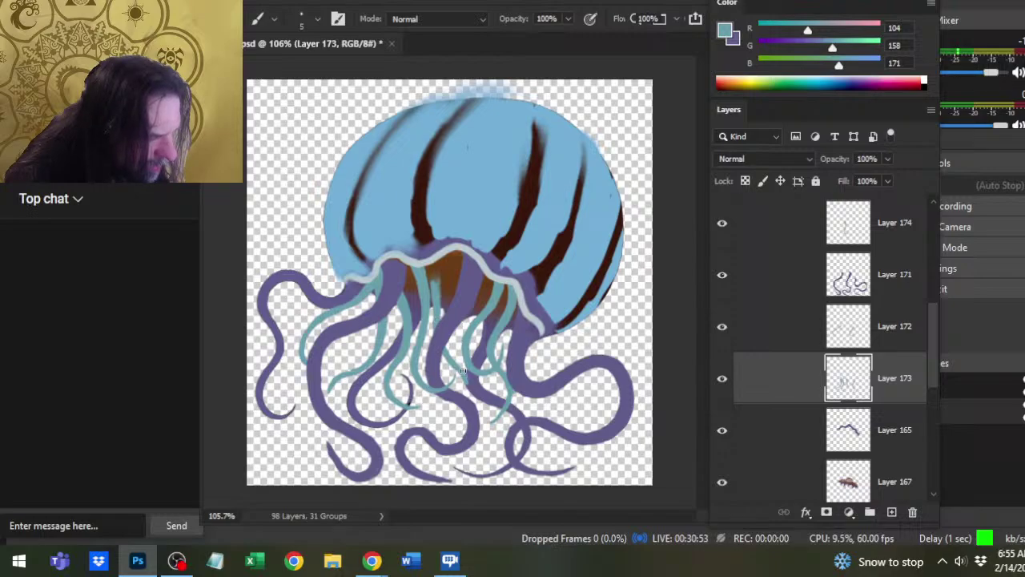
pyautogui.press('e')
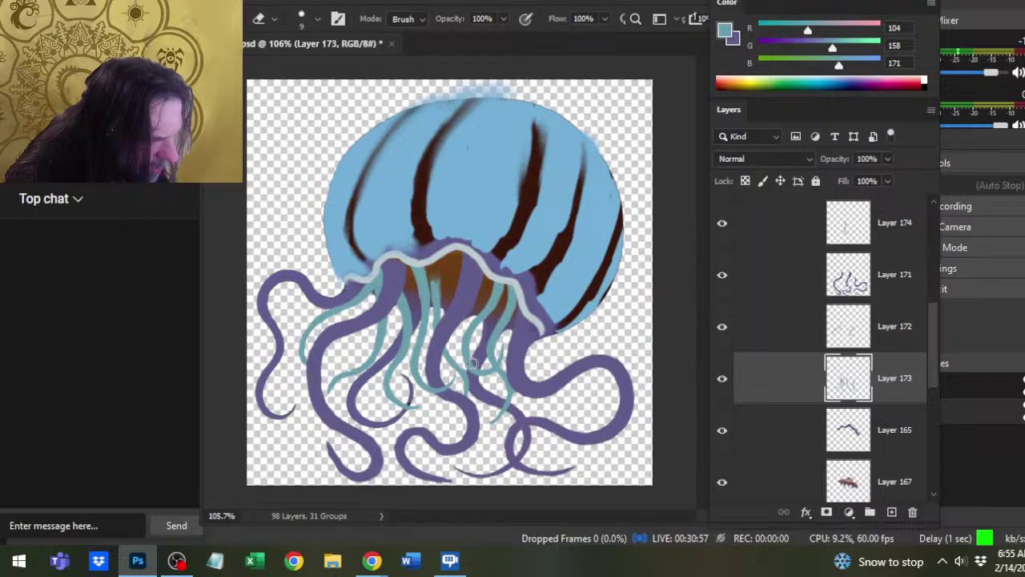
pyautogui.press('b')
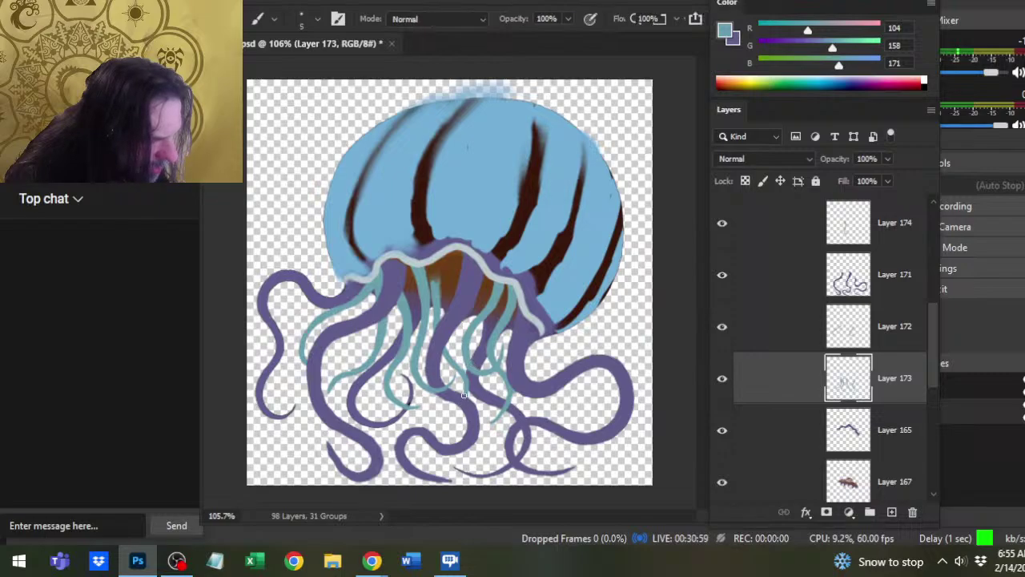
pyautogui.press('e')
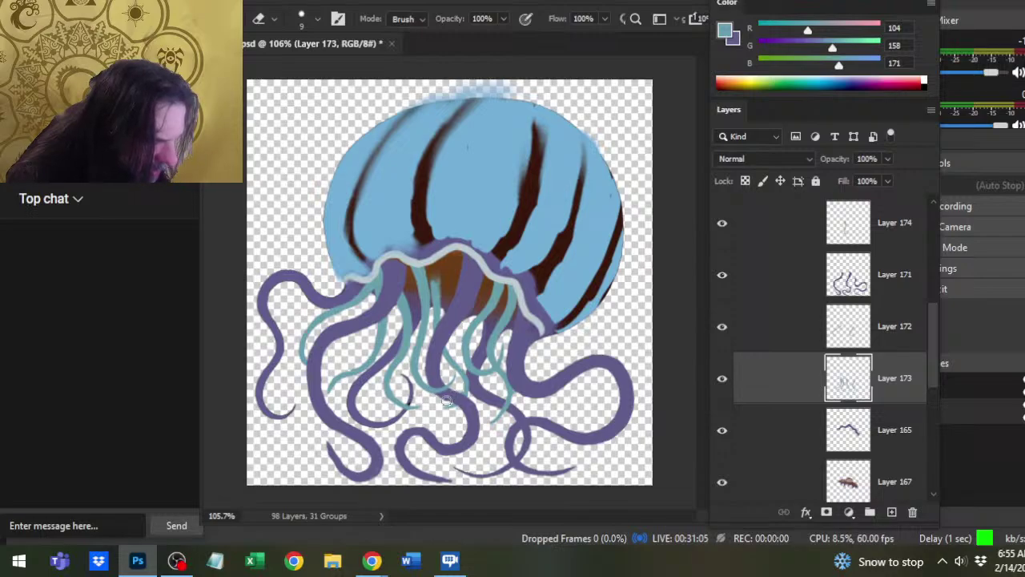
pyautogui.press('b')
pyautogui.press('e')
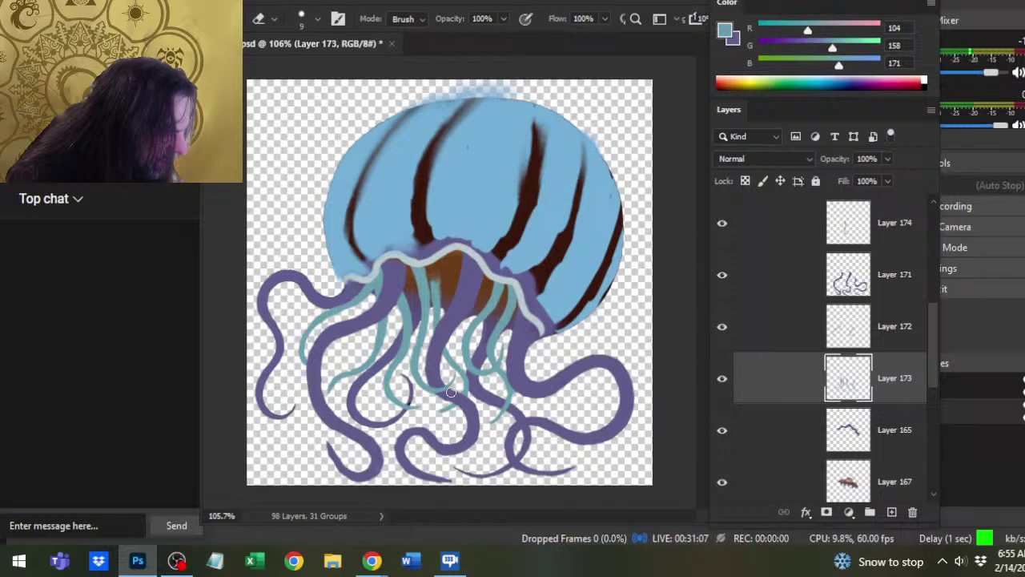
# Clean up the edges of the new teal tentacle above and below the purple crossing, alternating Brush and Eraser.
pyautogui.press('b')
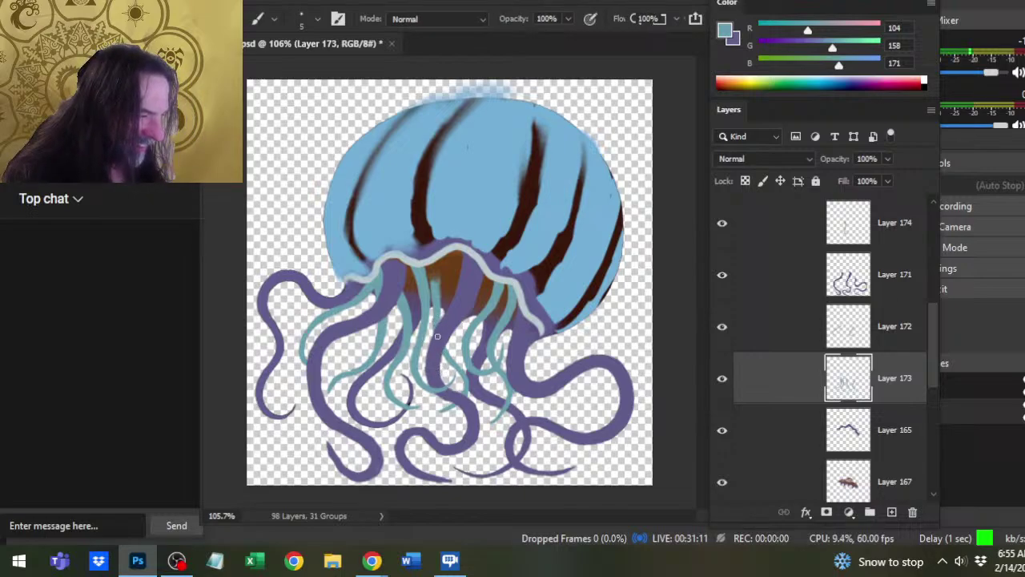
pyautogui.press('e')
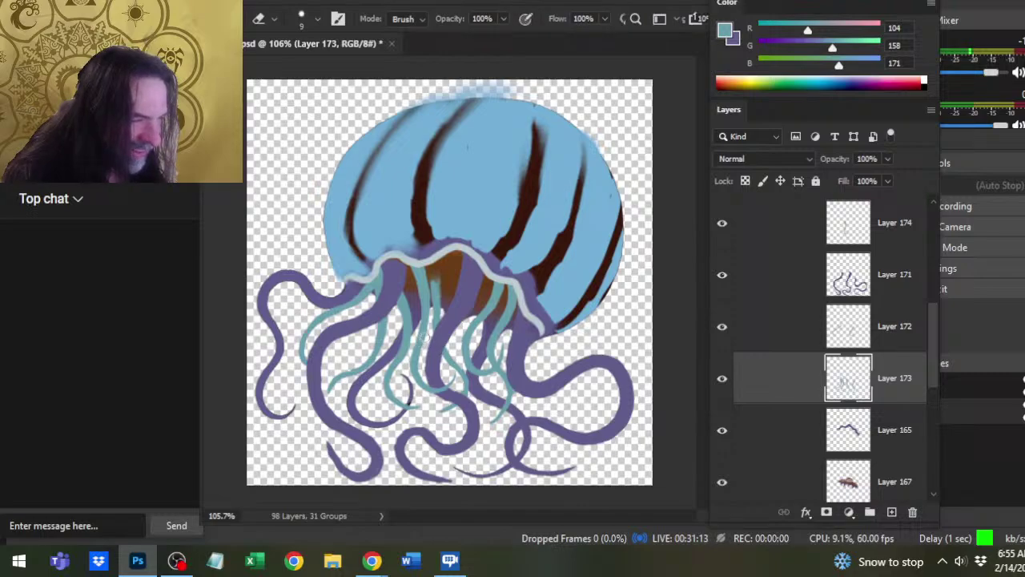
pyautogui.press('b')
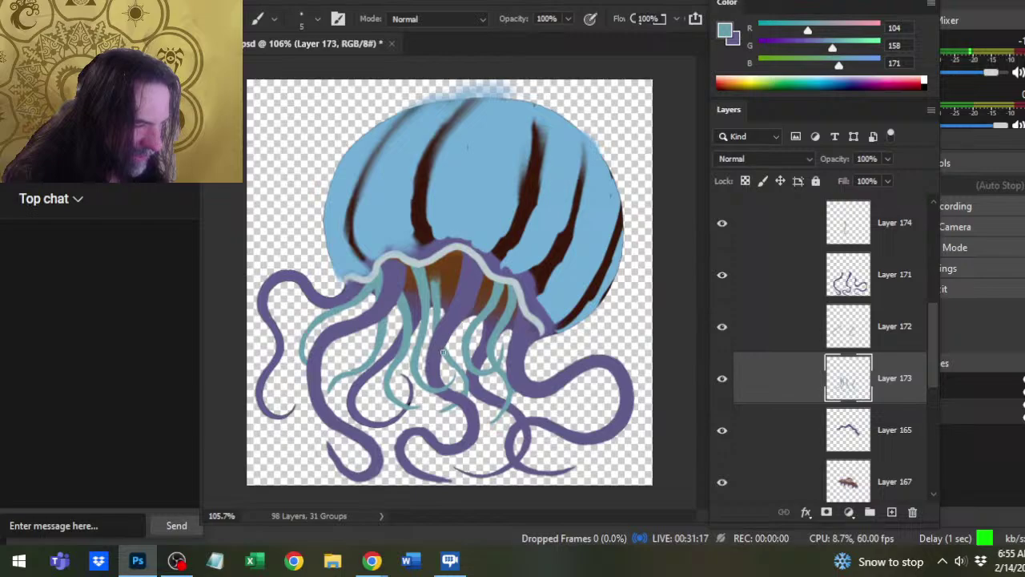
pyautogui.press('e')
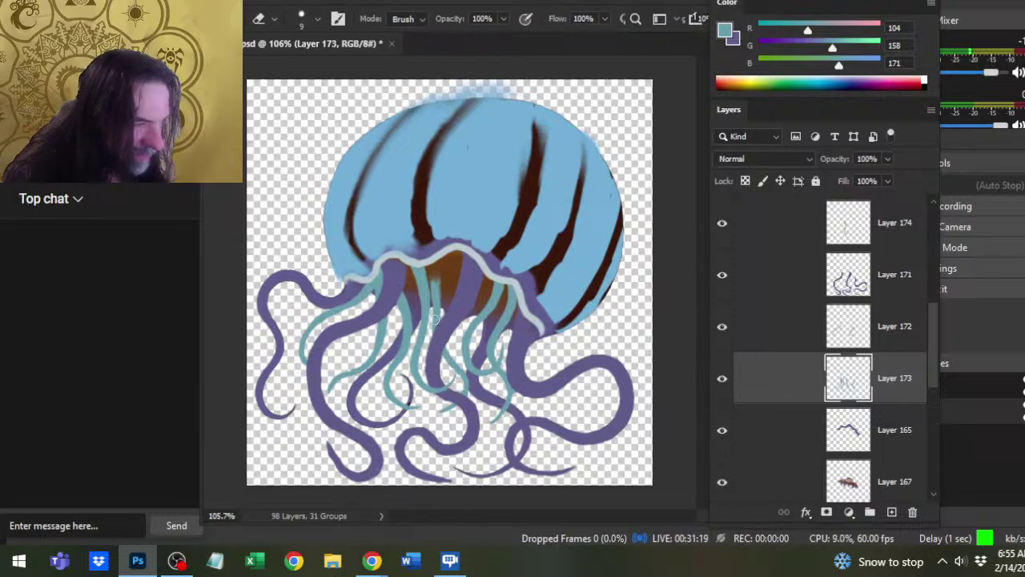
pyautogui.press('b')
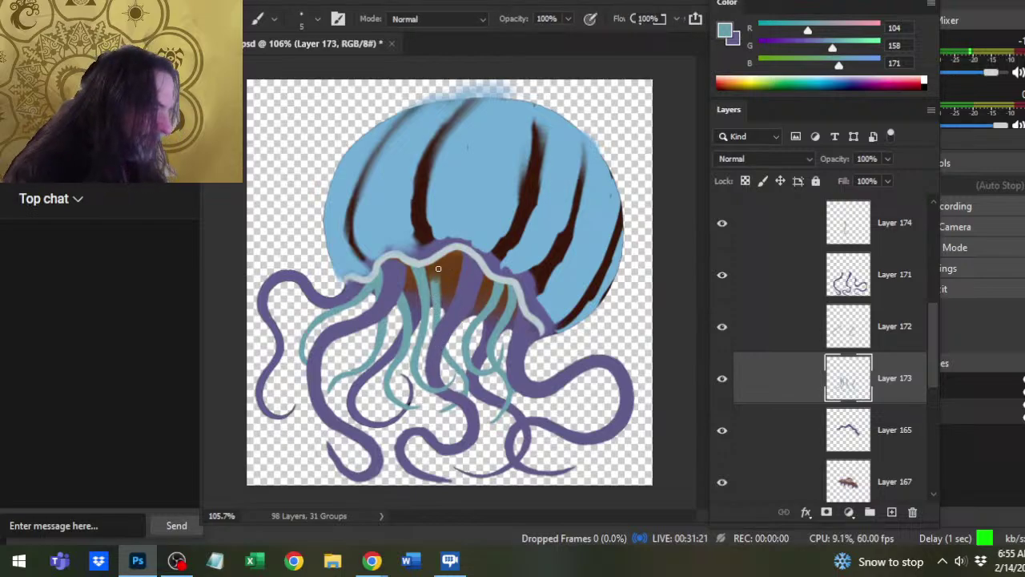
pyautogui.press('e')
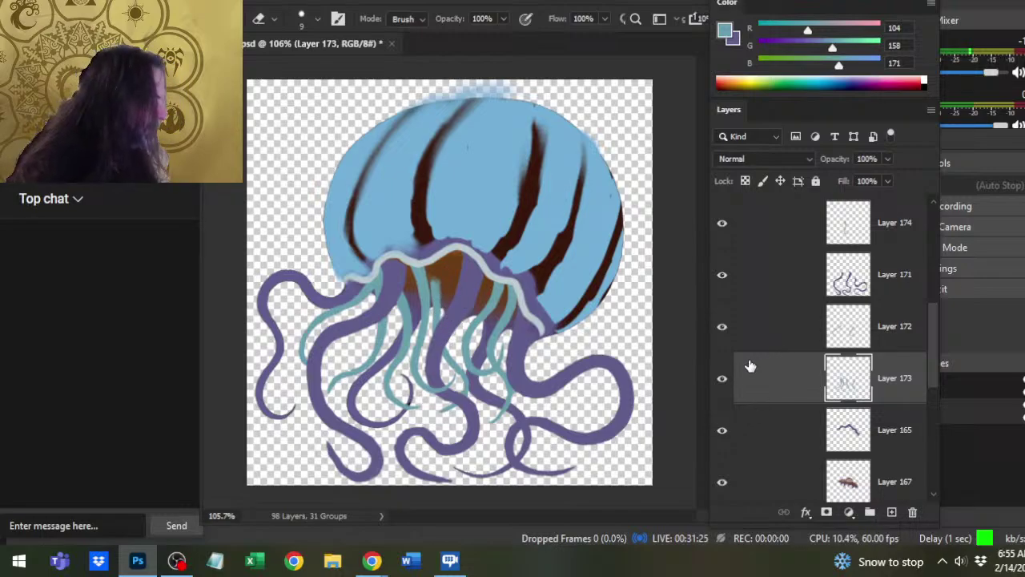
# Toggle Layer 173's visibility to check its teal tentacles, and touch up their lower tips with the Brush and Eraser.
pyautogui.click(724, 383)
pyautogui.click(724, 382)
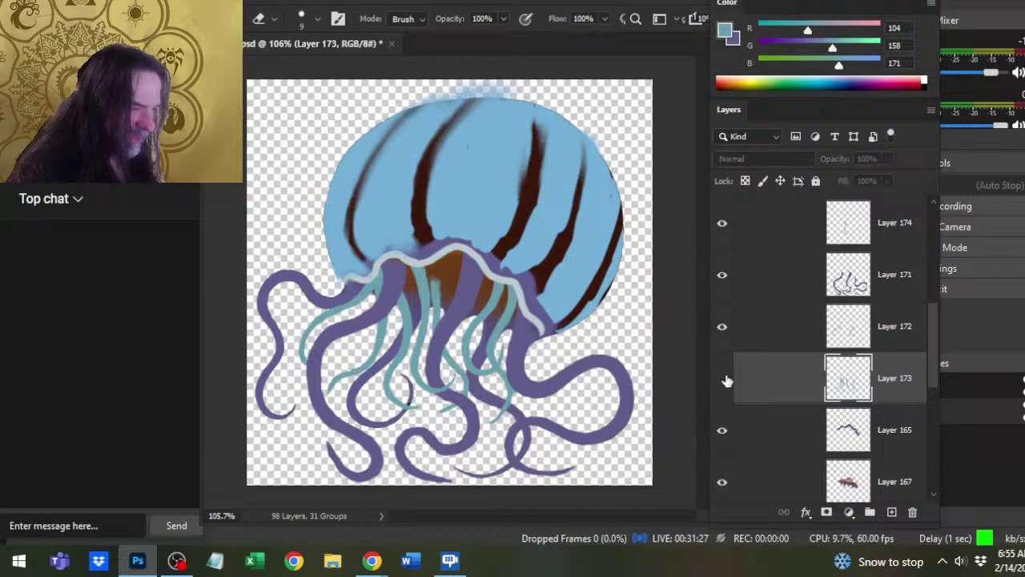
pyautogui.click(724, 382)
pyautogui.click(725, 382)
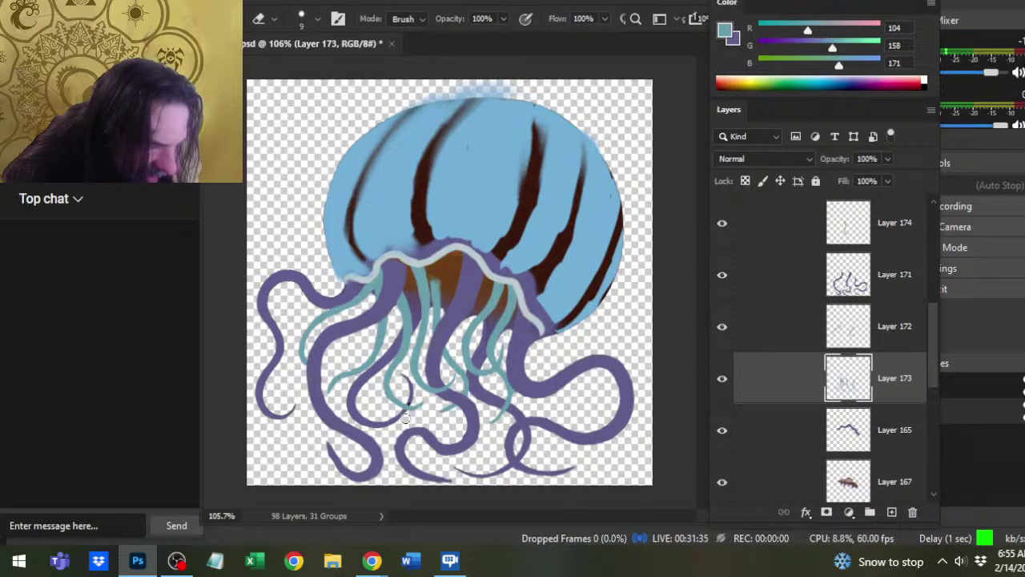
pyautogui.press('b')
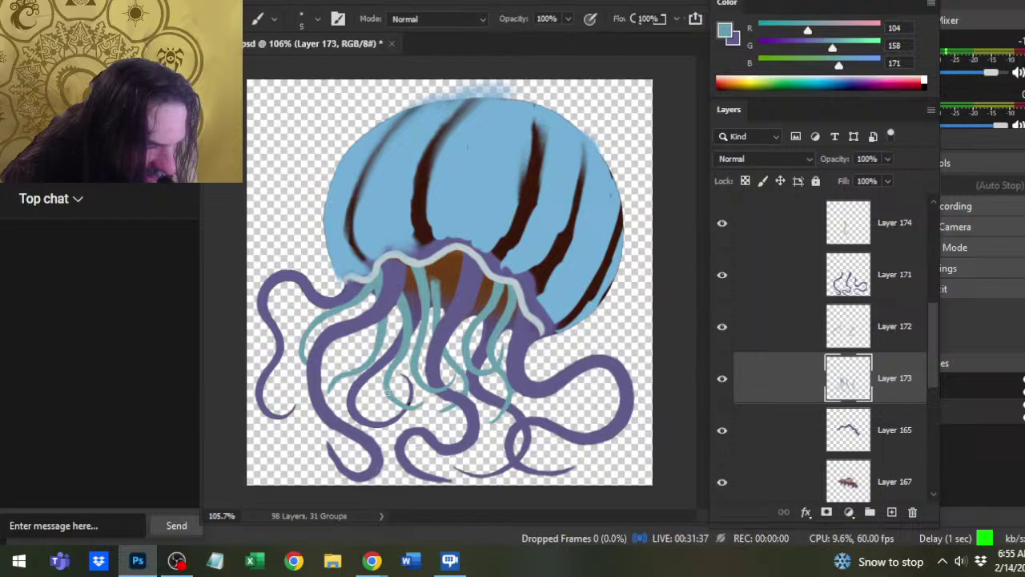
pyautogui.press('e')
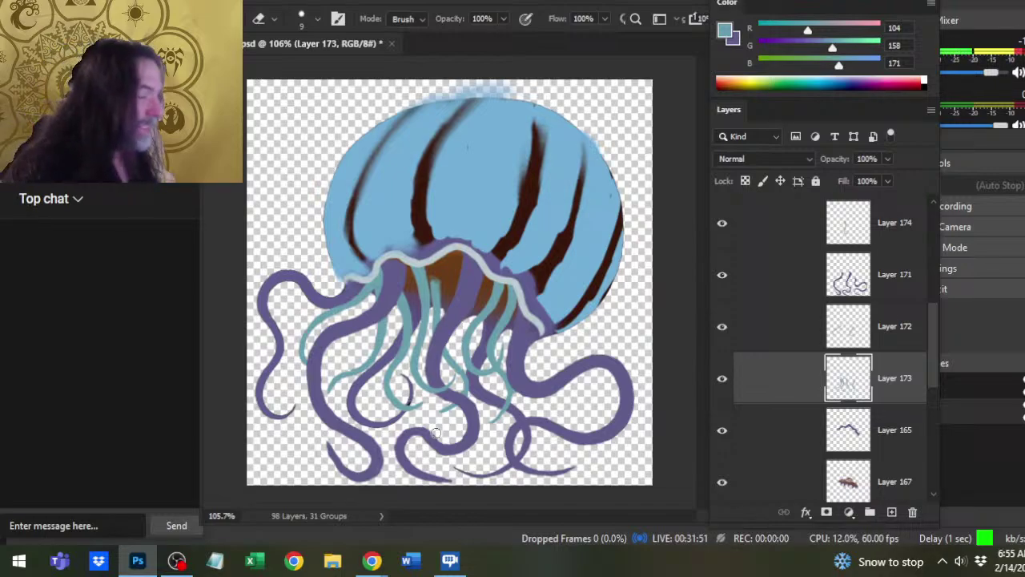
# Toggle the visibility of Layers 173, 172 and 171 in turn to check which tentacles each one holds.
pyautogui.click(725, 381)
pyautogui.click(724, 382)
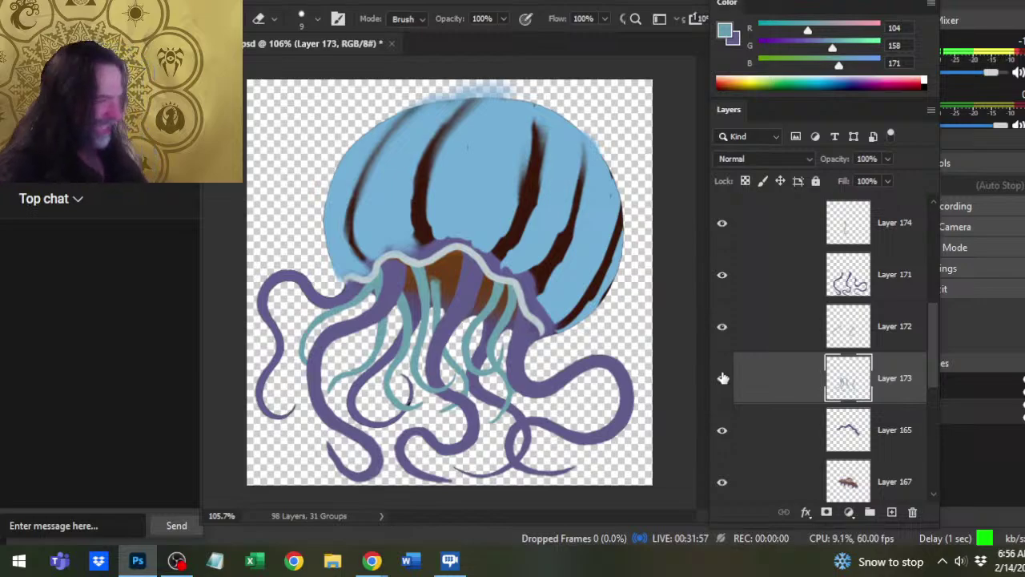
pyautogui.click(723, 329)
pyautogui.click(723, 328)
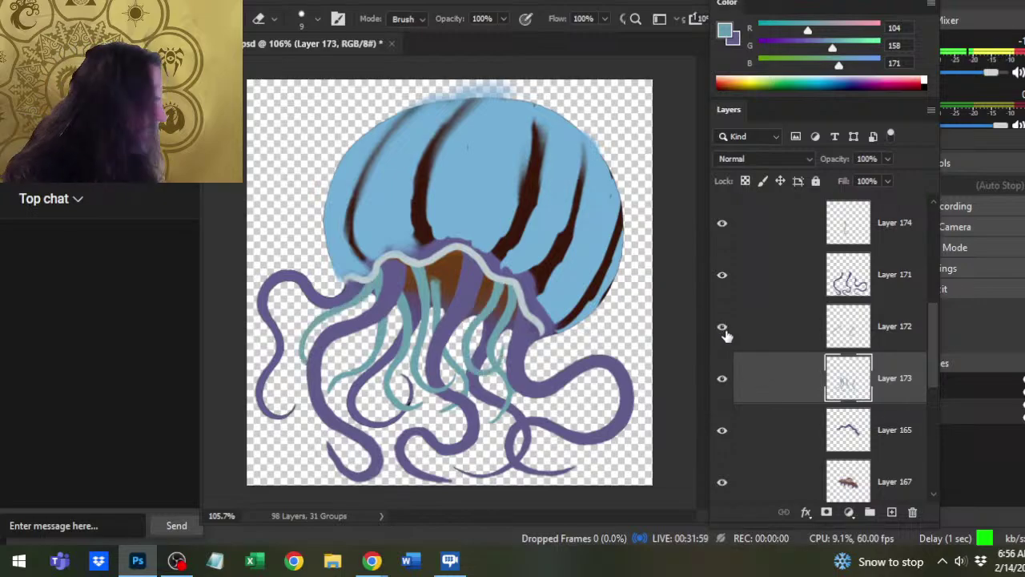
pyautogui.click(725, 379)
pyautogui.click(725, 379)
pyautogui.click(723, 328)
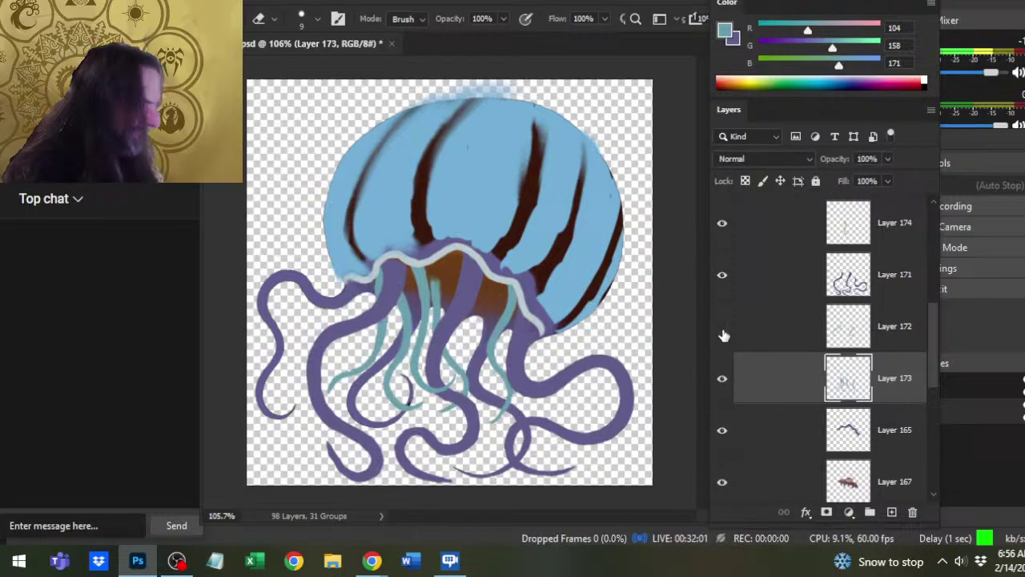
pyautogui.click(724, 330)
pyautogui.click(730, 284)
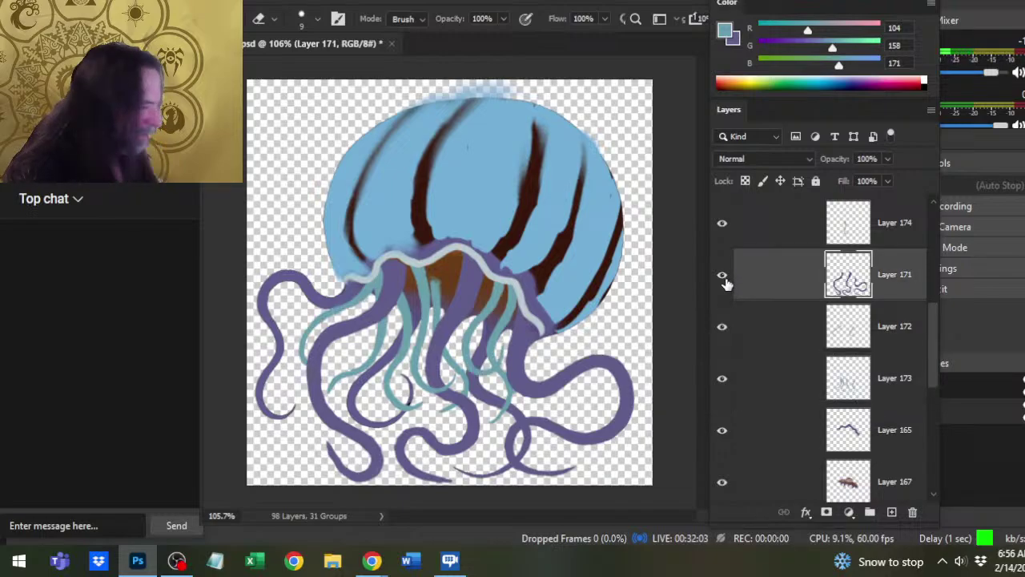
pyautogui.click(723, 279)
pyautogui.click(724, 278)
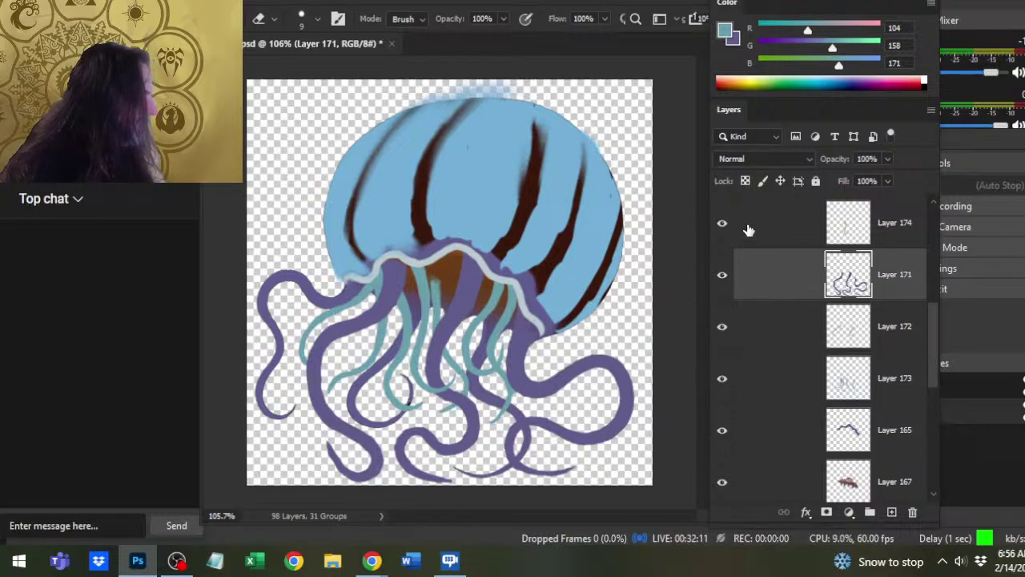
# Show the reference painting on Layer 163, examine its shell and curling tentacles up close, and sample a colour from it.
pyautogui.scroll(1, 931, 304)
pyautogui.scroll(2, 930, 308)
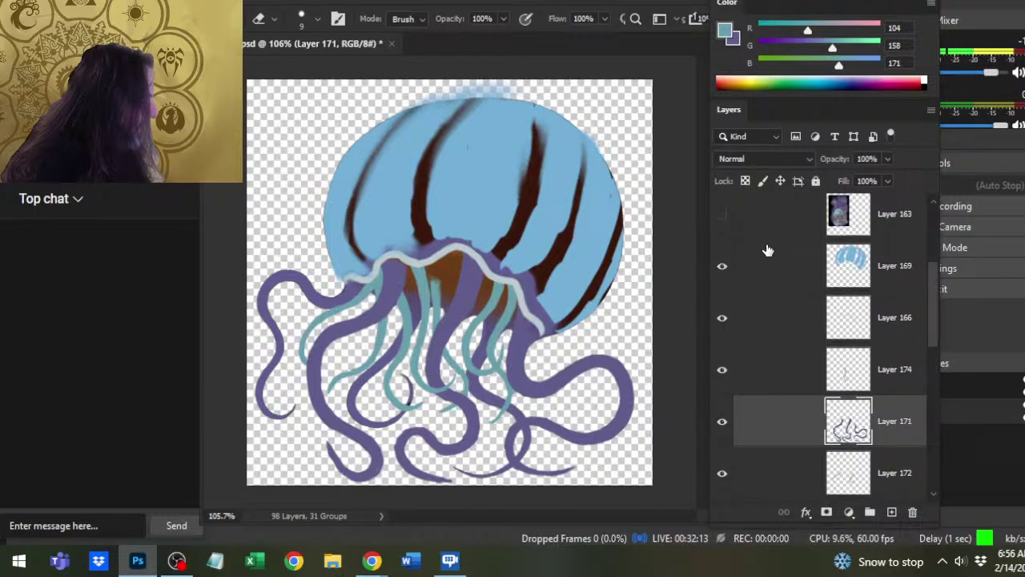
pyautogui.click(723, 224)
pyautogui.press('z')
pyautogui.moveTo(388, 253); pyautogui.dragTo(512, 241)
pyautogui.moveTo(506, 304); pyautogui.dragTo(472, 399)
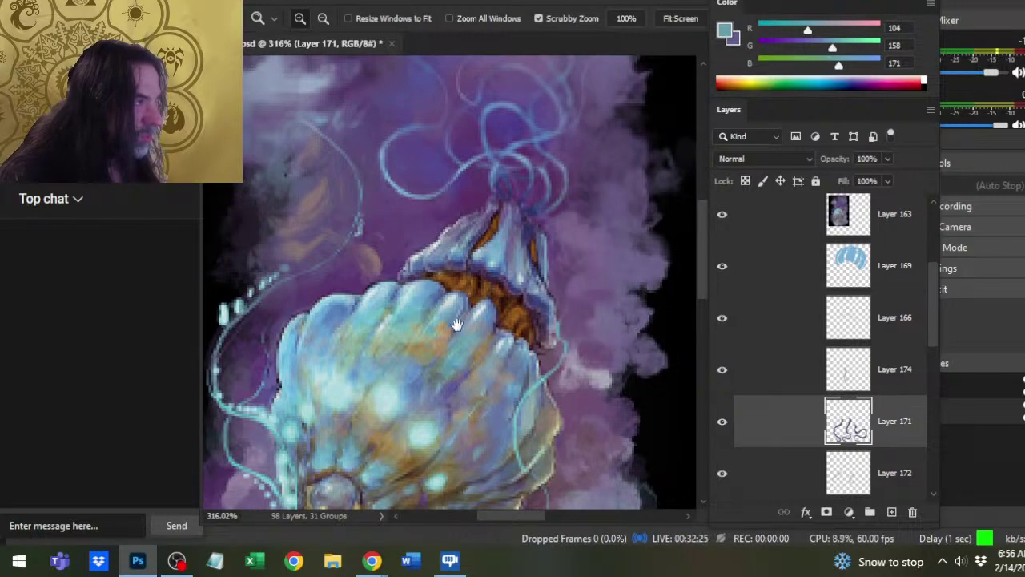
pyautogui.moveTo(470, 351); pyautogui.dragTo(431, 297)
pyautogui.moveTo(561, 337); pyautogui.dragTo(469, 351)
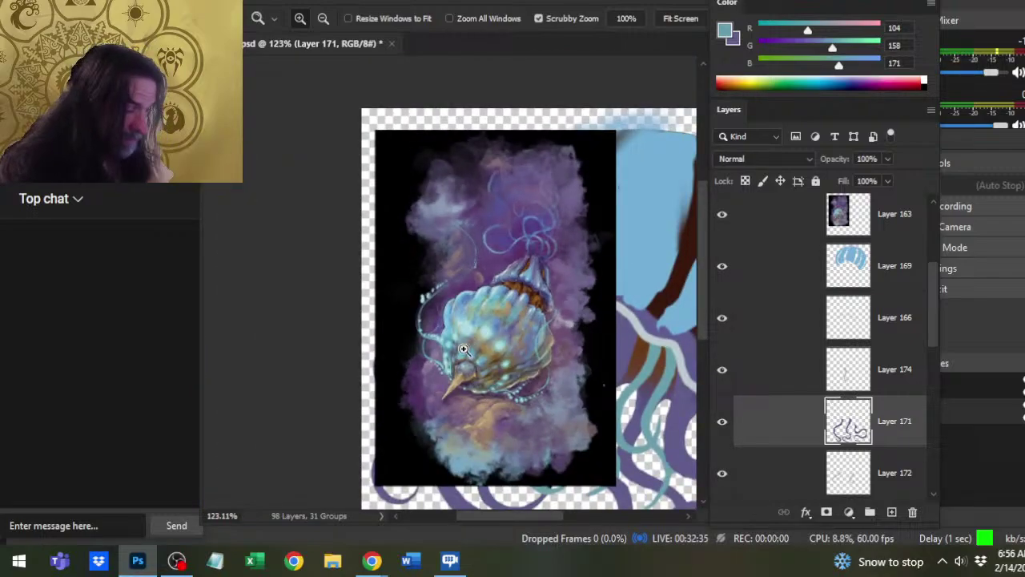
pyautogui.moveTo(496, 286); pyautogui.dragTo(565, 293)
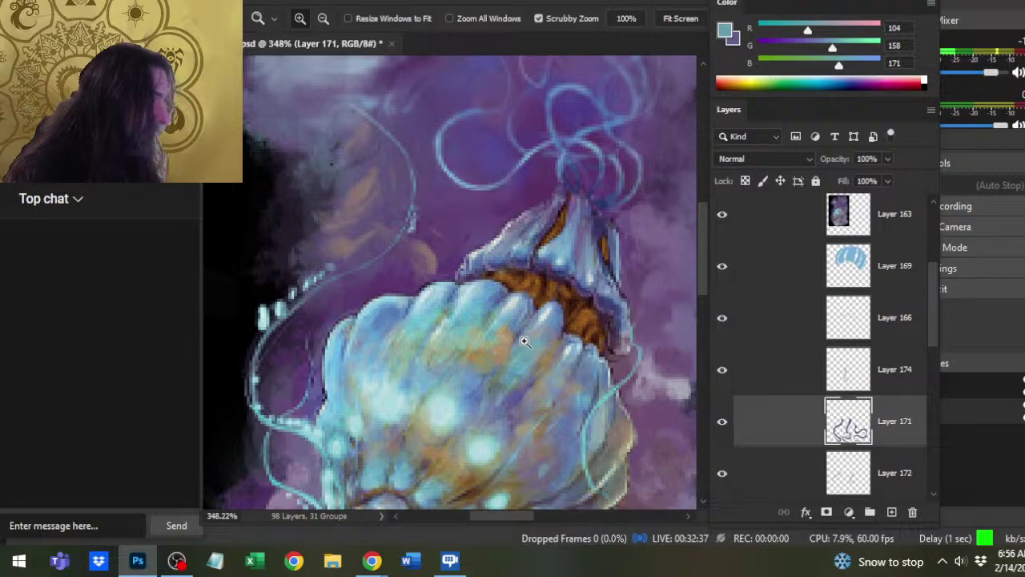
pyautogui.press('b')
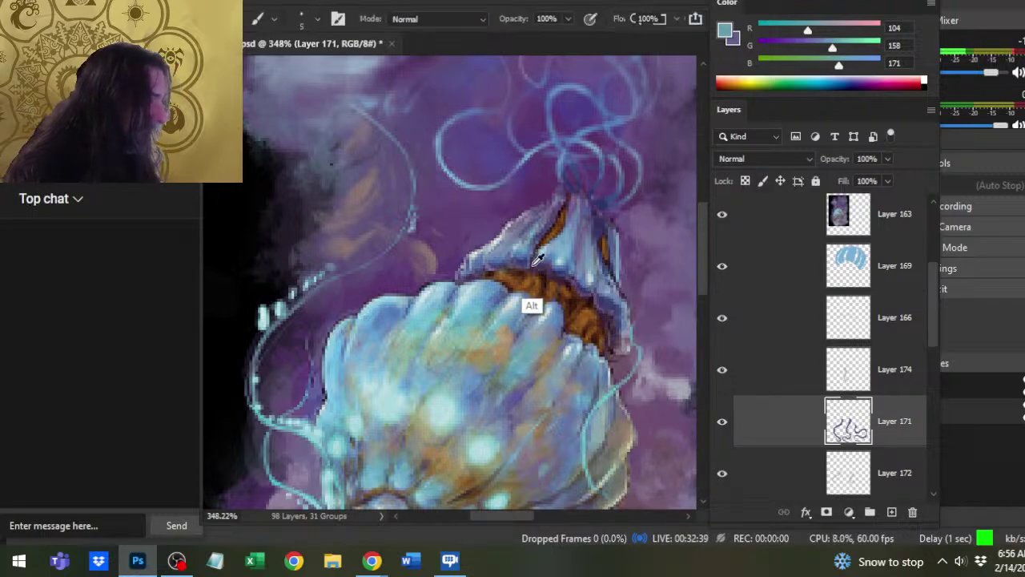
pyautogui.moveTo(367, 295)
pyautogui.mouseDown()
pyautogui.moveTo(385, 301)
pyautogui.moveTo(393, 335)
pyautogui.mouseUp()
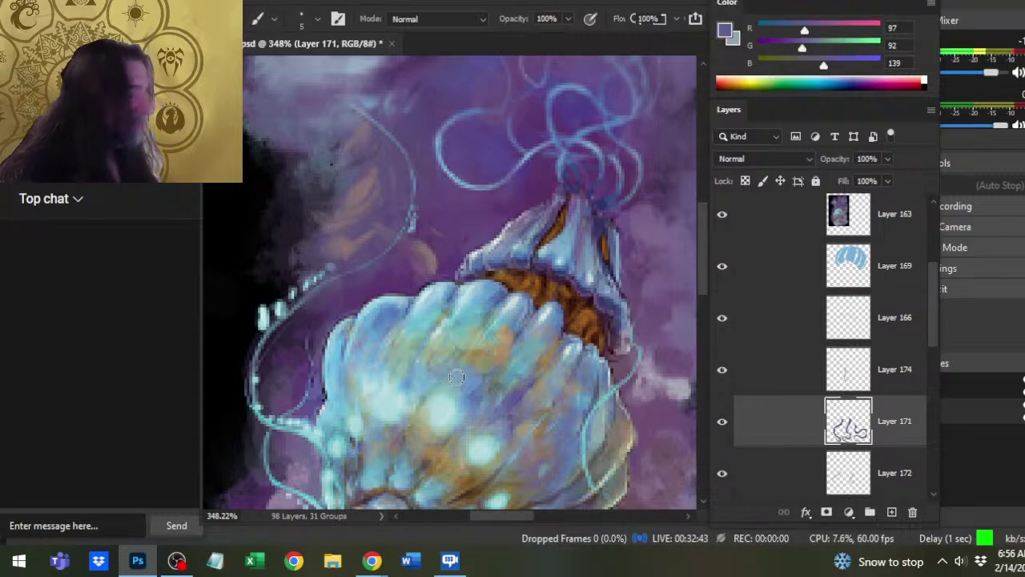
# Examine the glowing lower part of the reference painting's shell and hide Layer 163 again.
pyautogui.press('z')
pyautogui.scroll(-5, 496, 391)
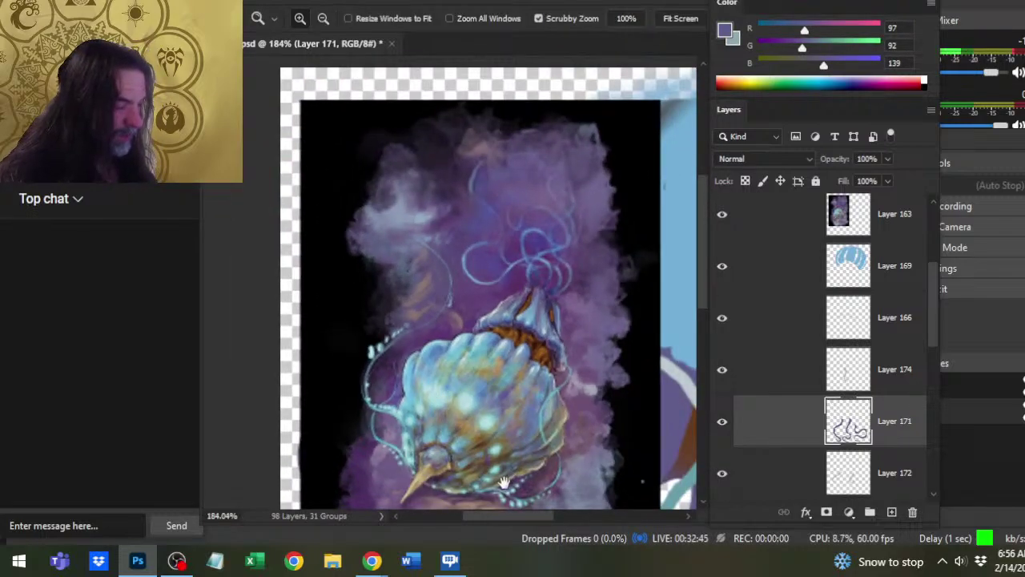
pyautogui.moveTo(504, 482); pyautogui.dragTo(465, 375)
pyautogui.scroll(3, 501, 321)
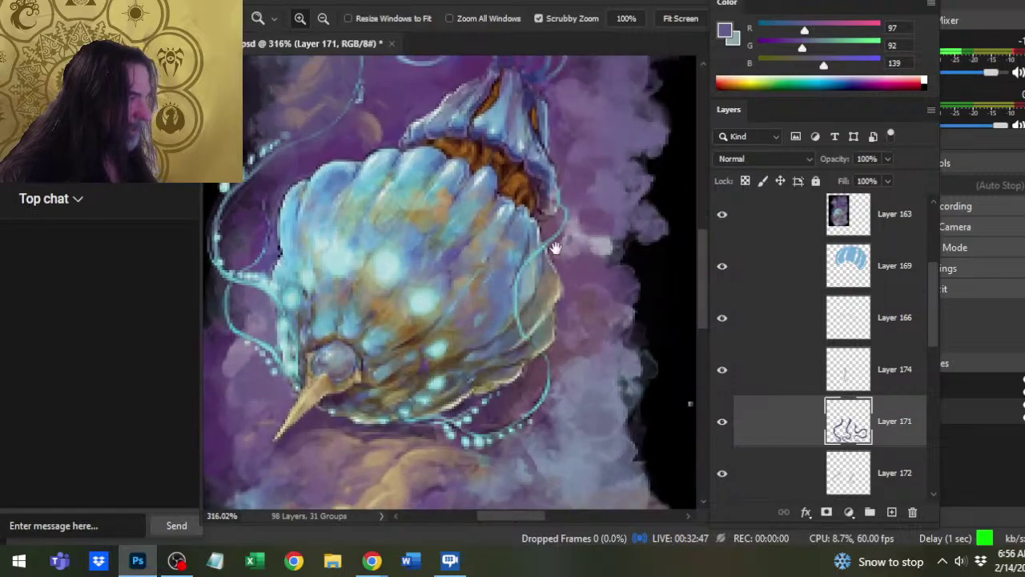
pyautogui.moveTo(556, 249); pyautogui.dragTo(512, 352)
pyautogui.scroll(-5, 521, 345)
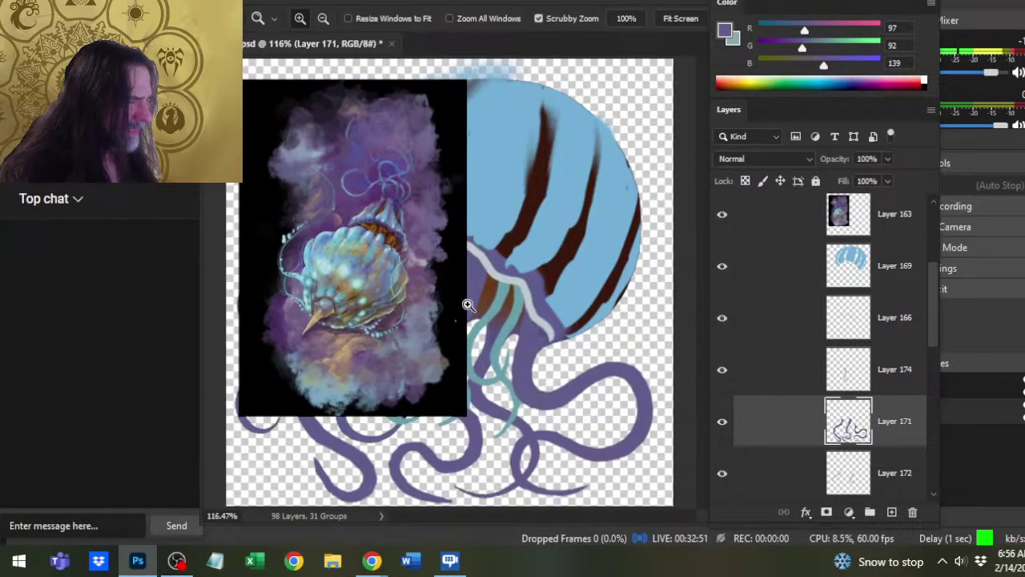
pyautogui.click(722, 214)
# Set the Brush's foreground colour to the tentacle teal (104, 158, 171), with the tentacle purple as background colour.
pyautogui.press('b')
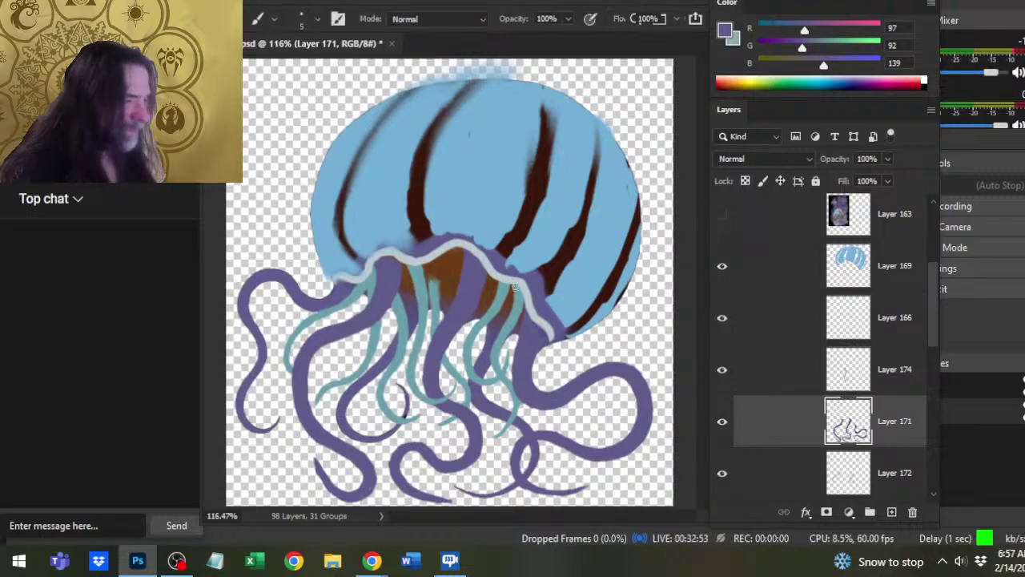
pyautogui.keyDown('alt'); pyautogui.click(480, 292); pyautogui.keyUp('alt')
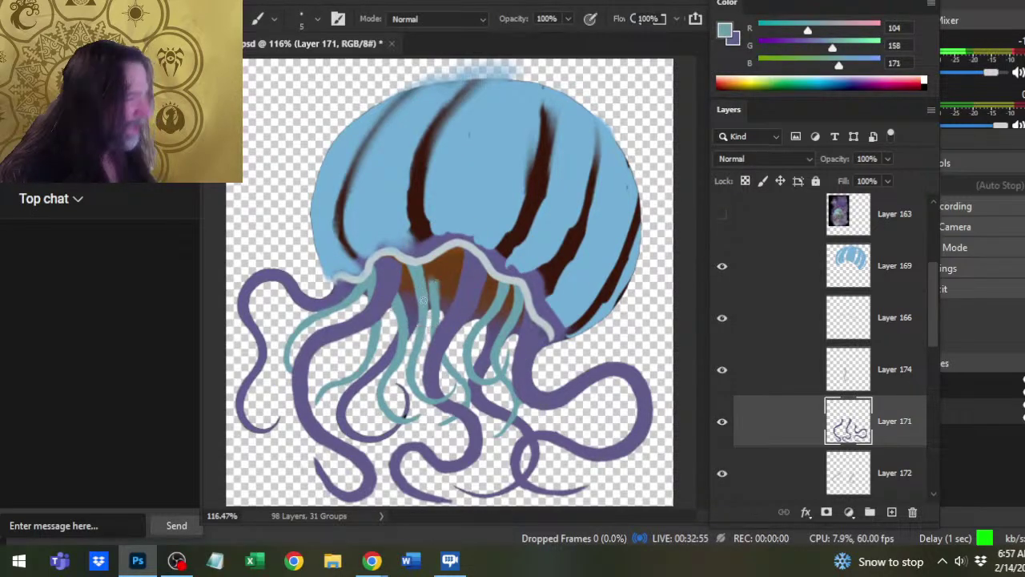
pyautogui.press('x')
pyautogui.press('x')
pyautogui.press('x')
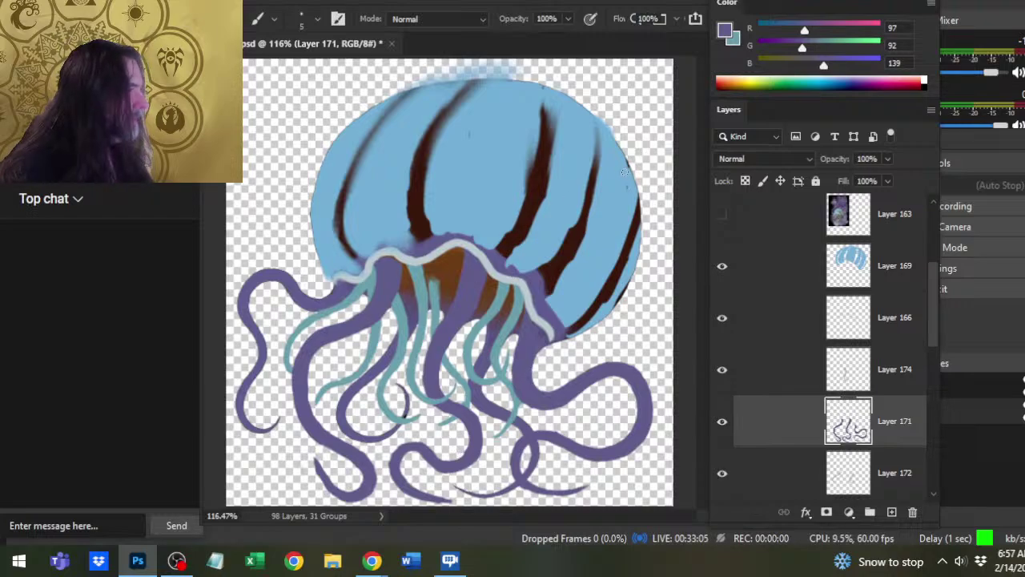
pyautogui.press('x')
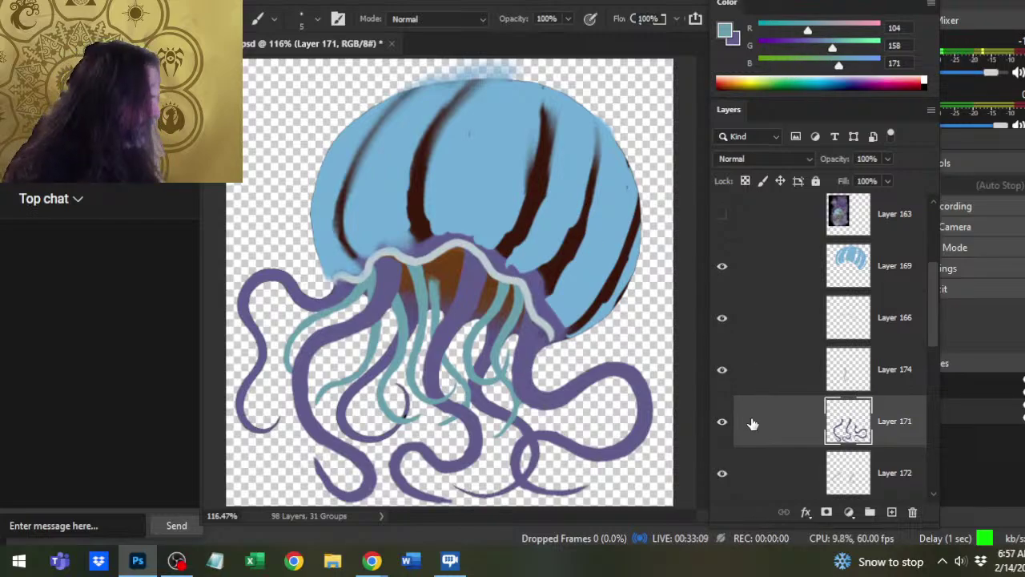
# Toggle Layers 171, 174 and 166 off and on in turn to check what each one contributes to the jellyfish.
pyautogui.click(723, 422)
pyautogui.click(723, 424)
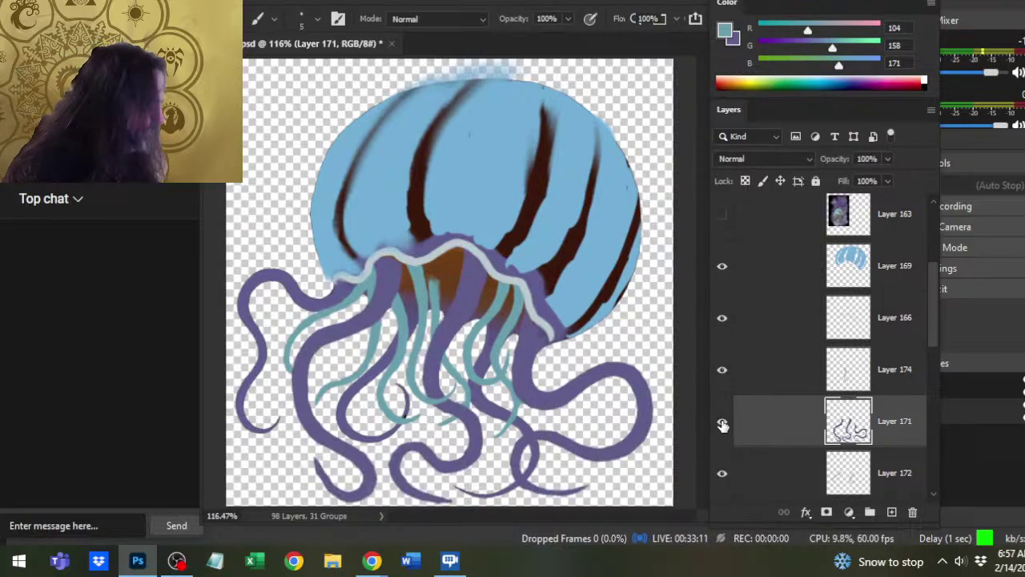
pyautogui.click(724, 378)
pyautogui.click(724, 378)
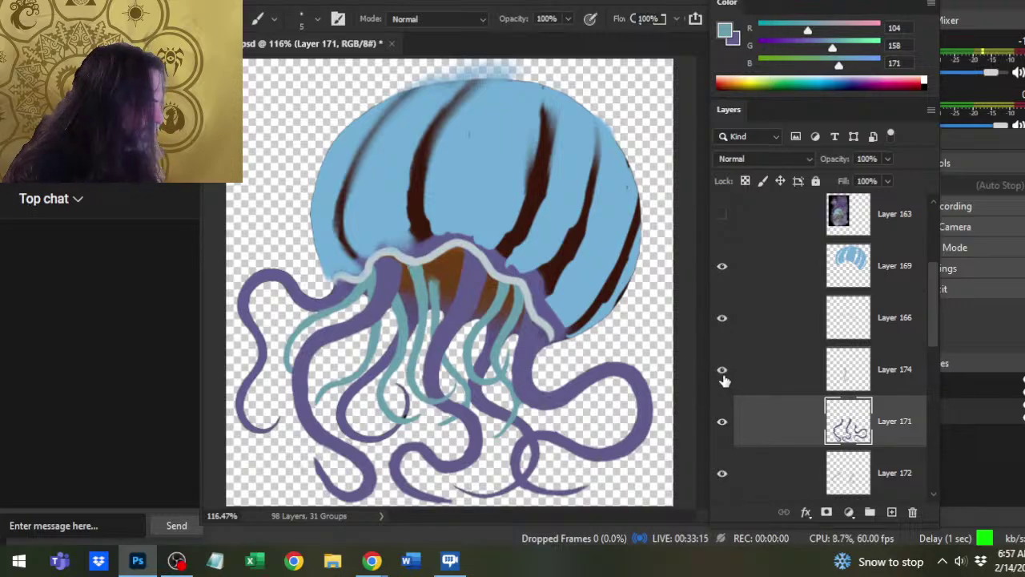
pyautogui.click(723, 319)
pyautogui.click(723, 319)
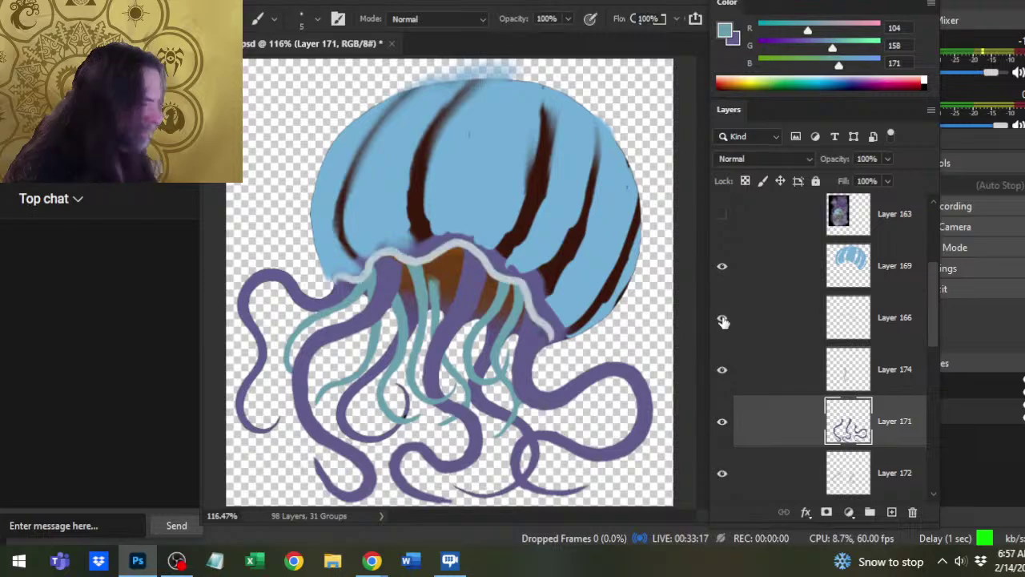
# Compare the teal tentacles on Layers 172 and 173 by toggling their visibility, and make Layer 173 the active layer.
pyautogui.scroll(-3, 929, 320)
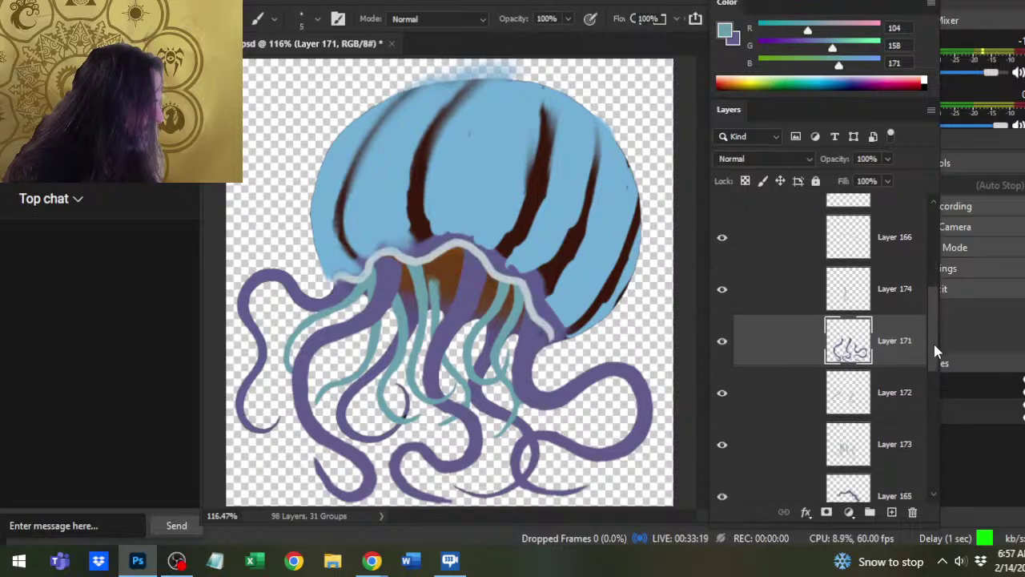
pyautogui.click(722, 320)
pyautogui.click(722, 320)
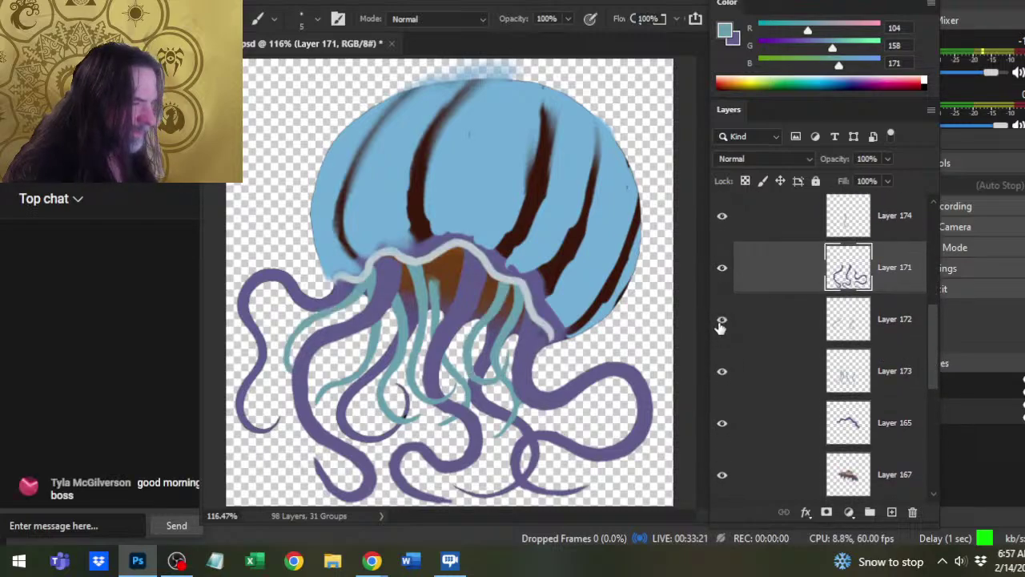
pyautogui.click(723, 372)
pyautogui.click(722, 373)
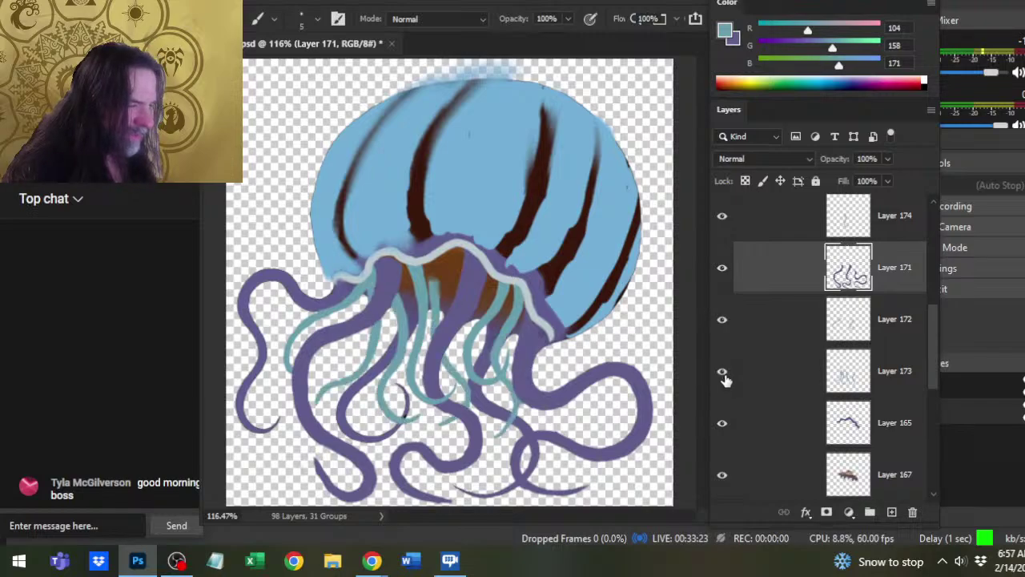
pyautogui.click(722, 375)
pyautogui.click(723, 374)
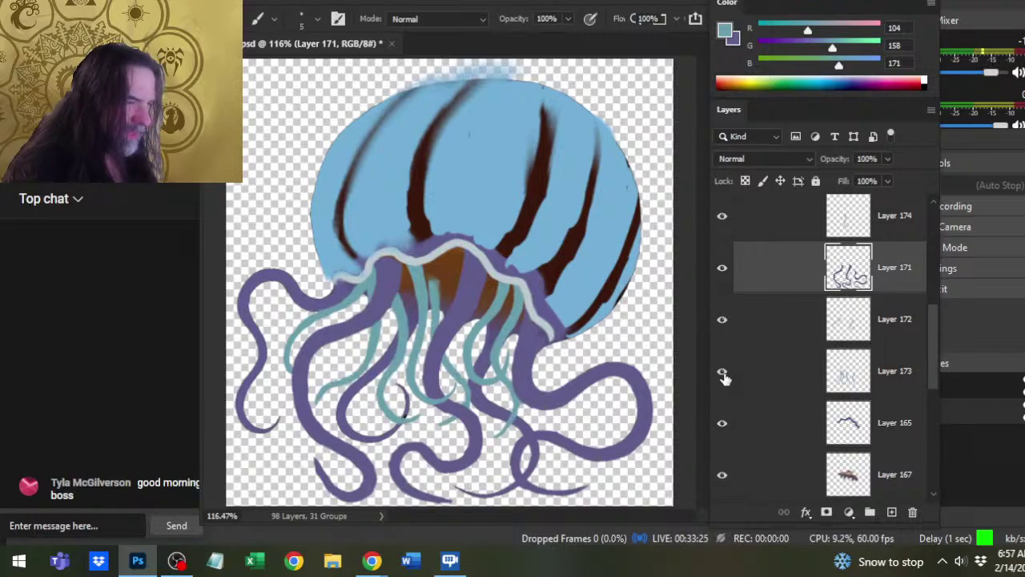
pyautogui.click(722, 374)
pyautogui.click(723, 374)
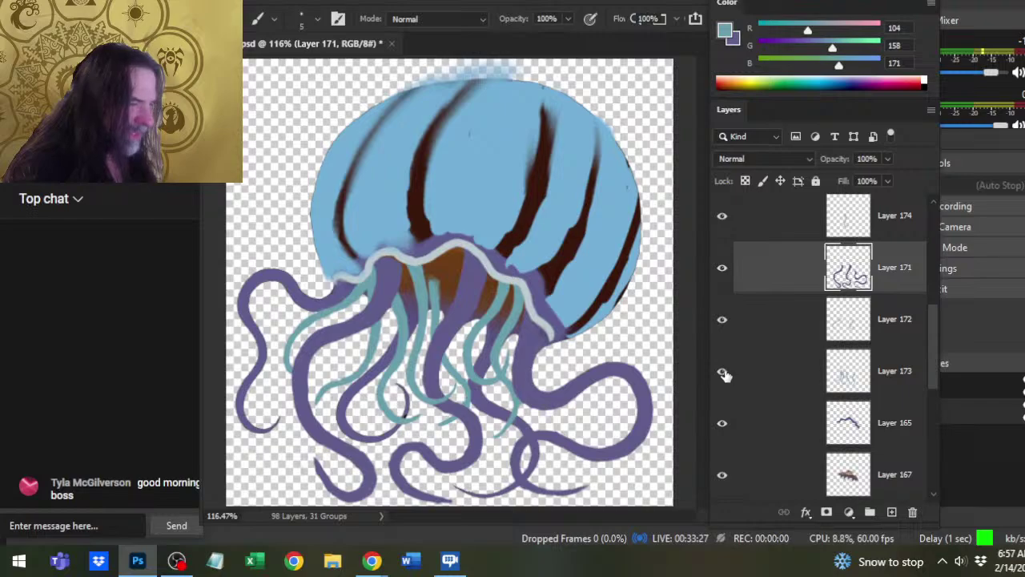
pyautogui.click(723, 374)
pyautogui.click(722, 374)
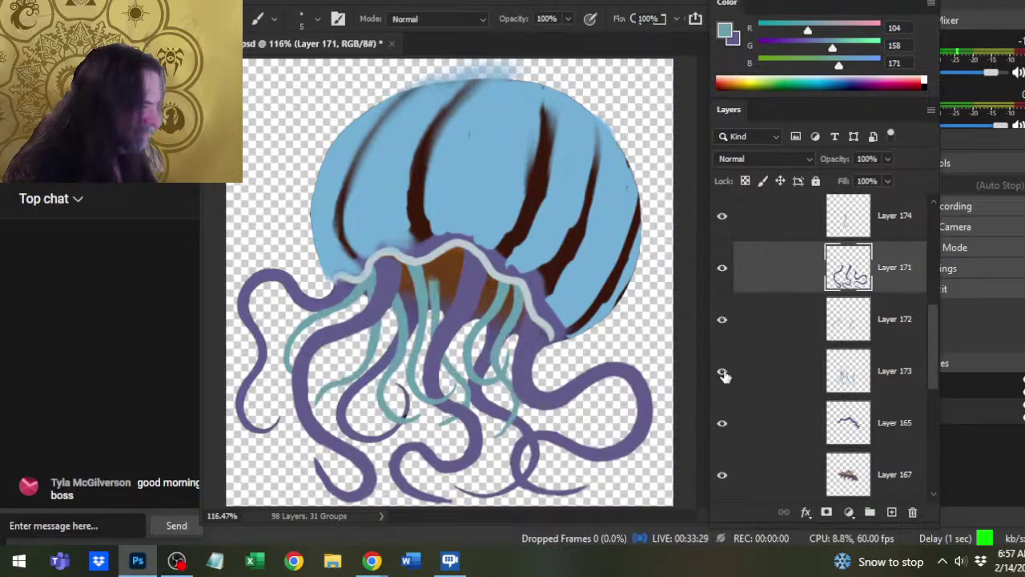
pyautogui.click(722, 327)
pyautogui.click(722, 329)
pyautogui.click(759, 388)
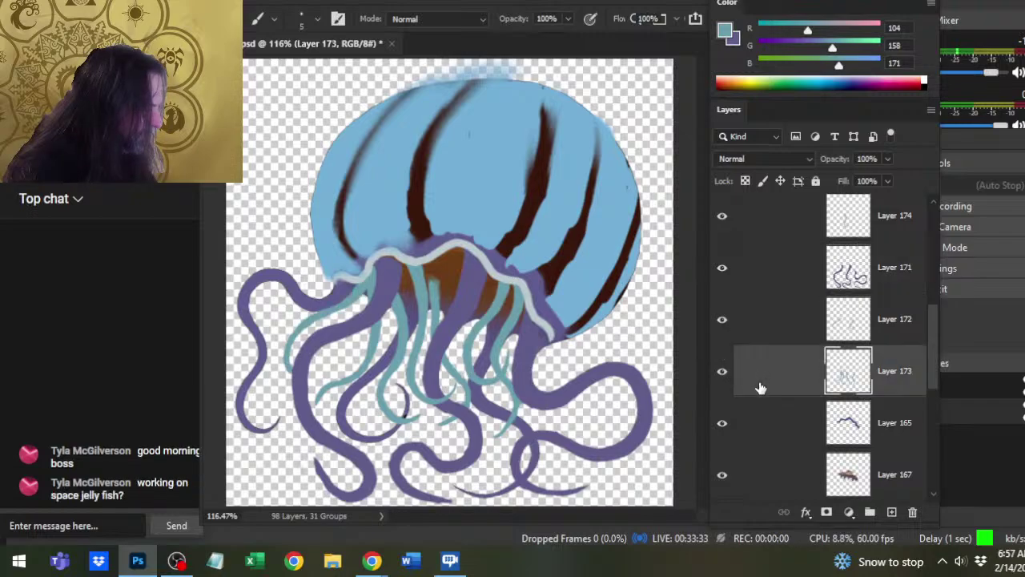
pyautogui.press('l')
pyautogui.moveTo(447, 254)
pyautogui.mouseDown()
pyautogui.moveTo(410, 475)
pyautogui.moveTo(557, 489)
pyautogui.moveTo(514, 324)
pyautogui.mouseUp()
pyautogui.hotkey('ctrl', 'x')
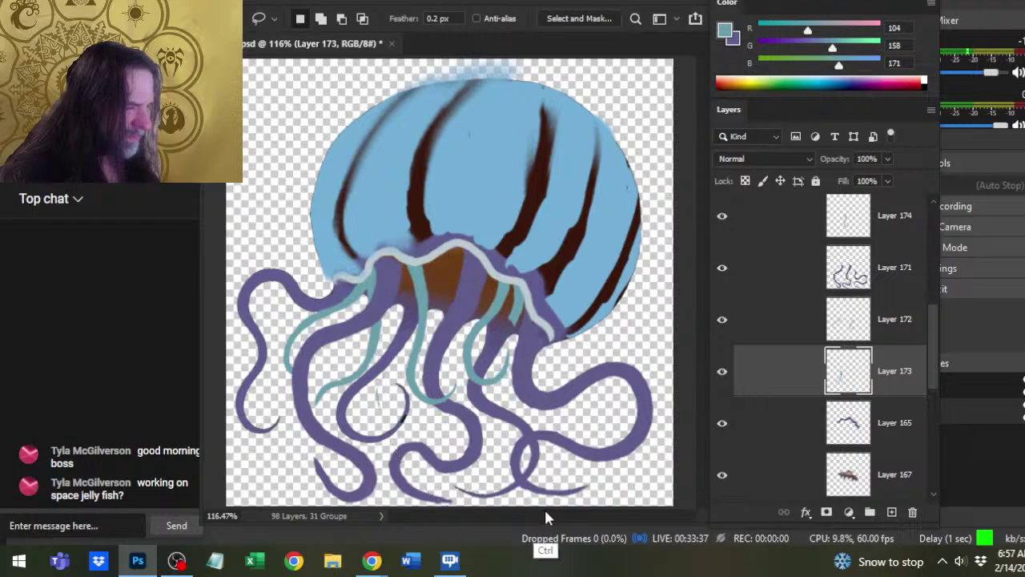
pyautogui.hotkey('ctrl', 'v')
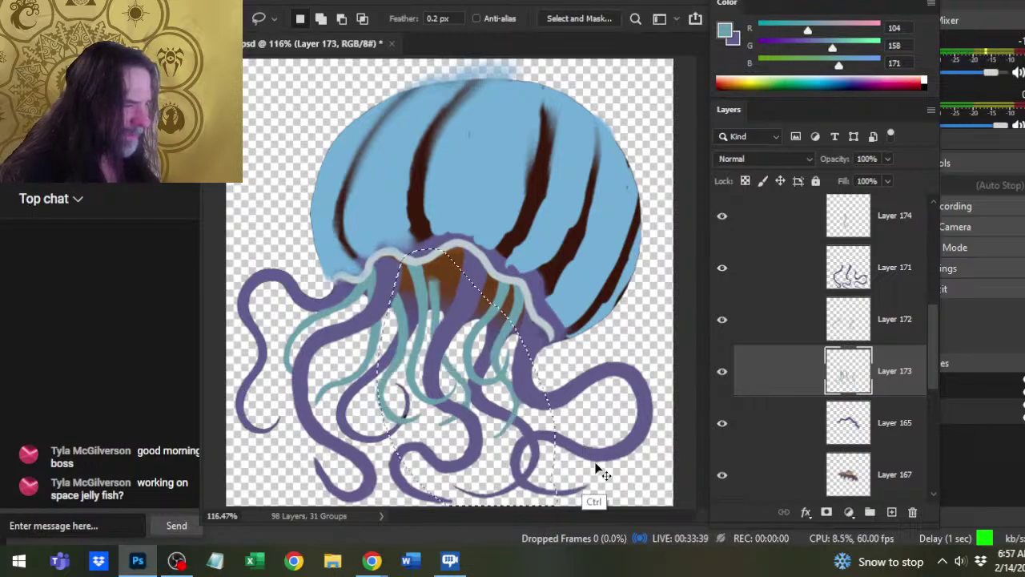
pyautogui.hotkey('ctrl', 'd')
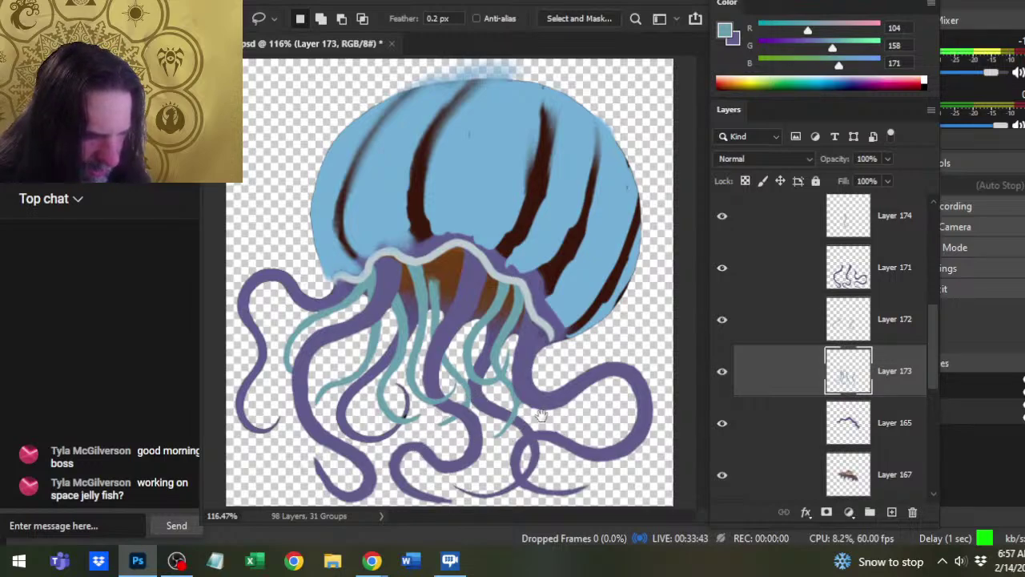
# Hide Layers 172, 171 and 174 to expose the teal tentacles on Layer 173 beneath the jellyfish's brown underside.
pyautogui.press('z')
pyautogui.moveTo(528, 364); pyautogui.dragTo(511, 365)
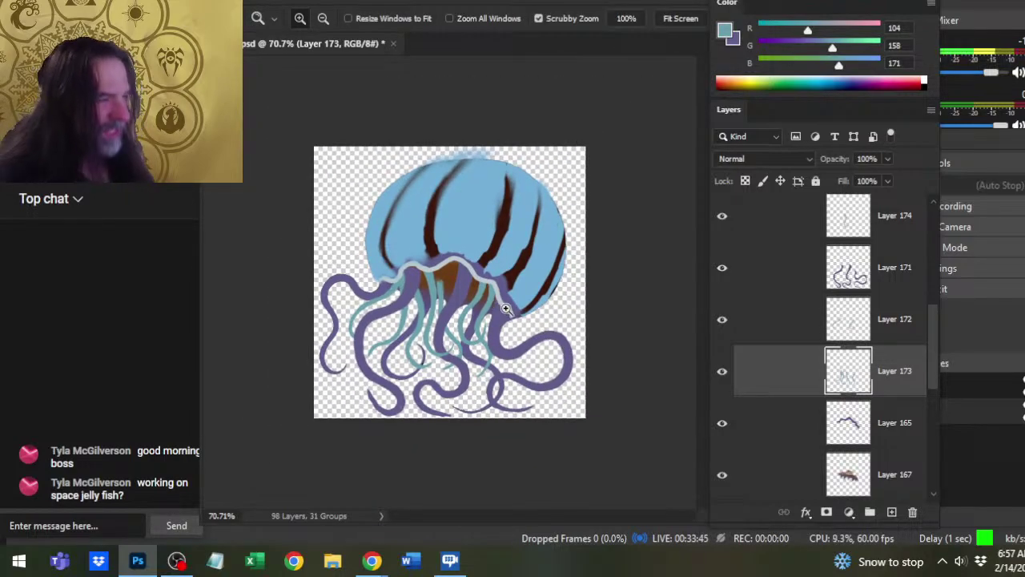
pyautogui.moveTo(481, 311); pyautogui.dragTo(553, 313)
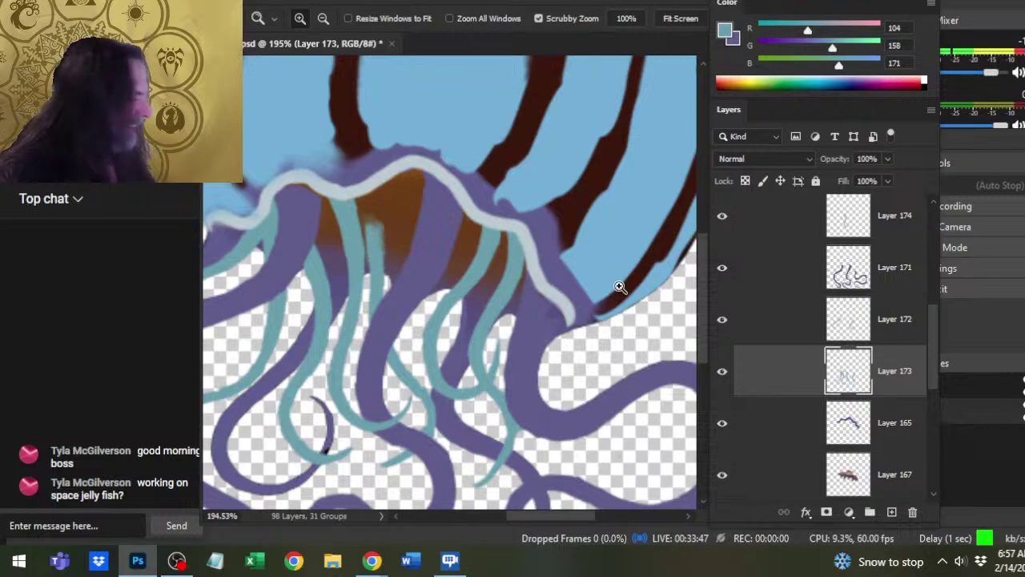
pyautogui.click(723, 322)
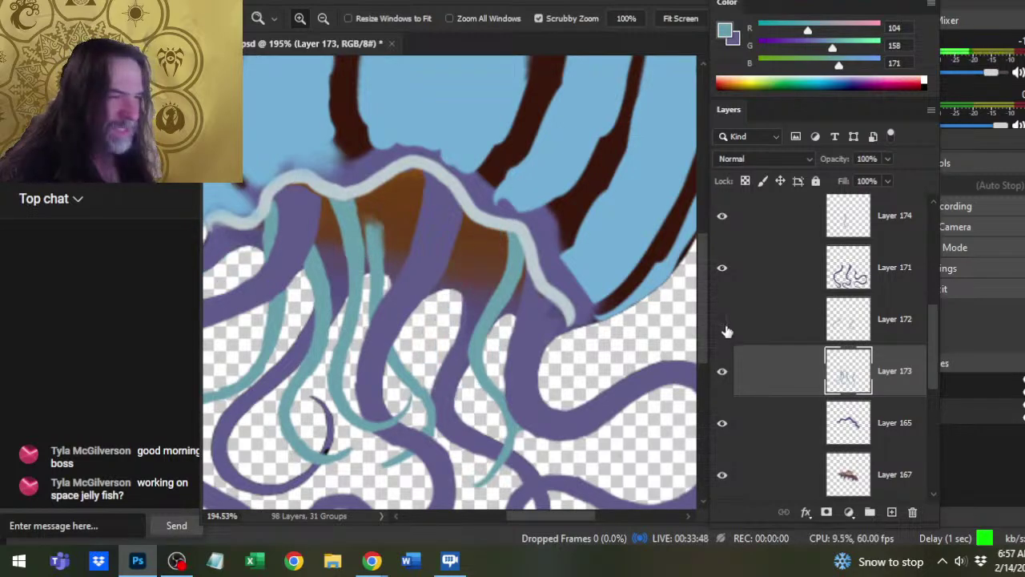
pyautogui.click(723, 270)
pyautogui.click(724, 218)
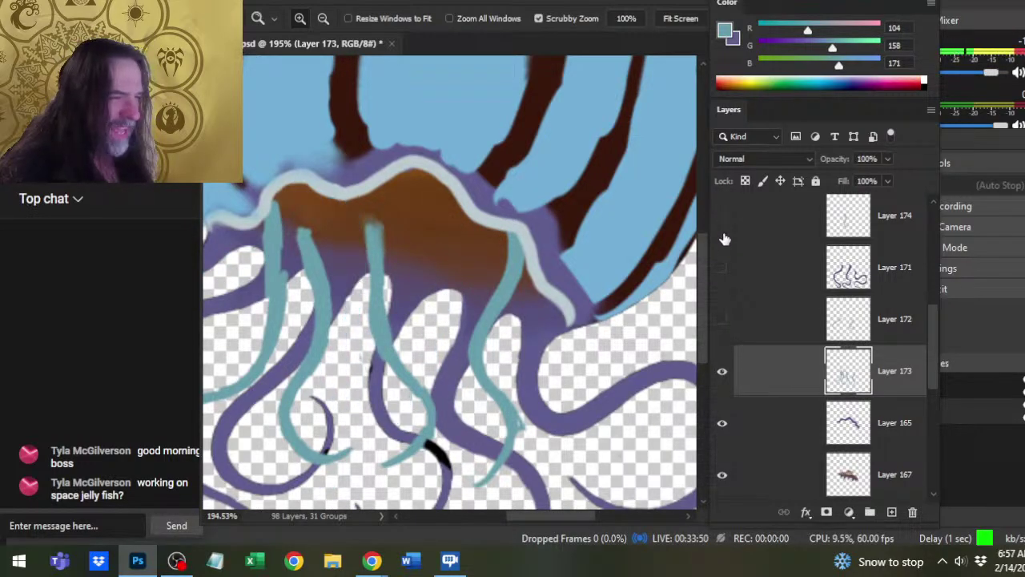
# Lasso the middle teal tentacle on Layer 173, cut it out of the layer and clear the selection.
pyautogui.click(723, 372)
pyautogui.click(723, 373)
pyautogui.press('l')
pyautogui.moveTo(335, 200); pyautogui.dragTo(408, 191)
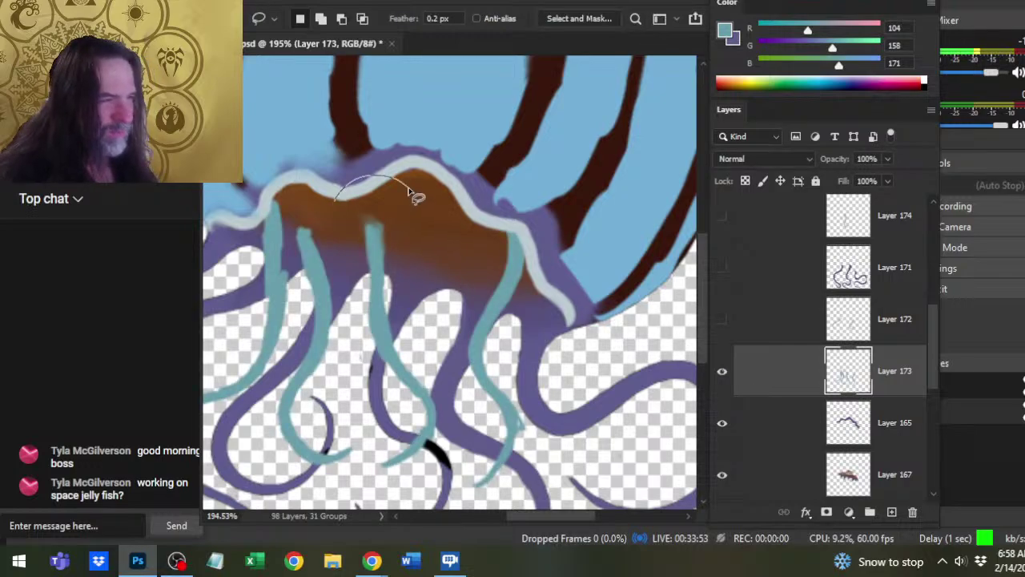
pyautogui.moveTo(369, 445)
pyautogui.mouseDown()
pyautogui.moveTo(374, 484)
pyautogui.moveTo(439, 479)
pyautogui.mouseUp()
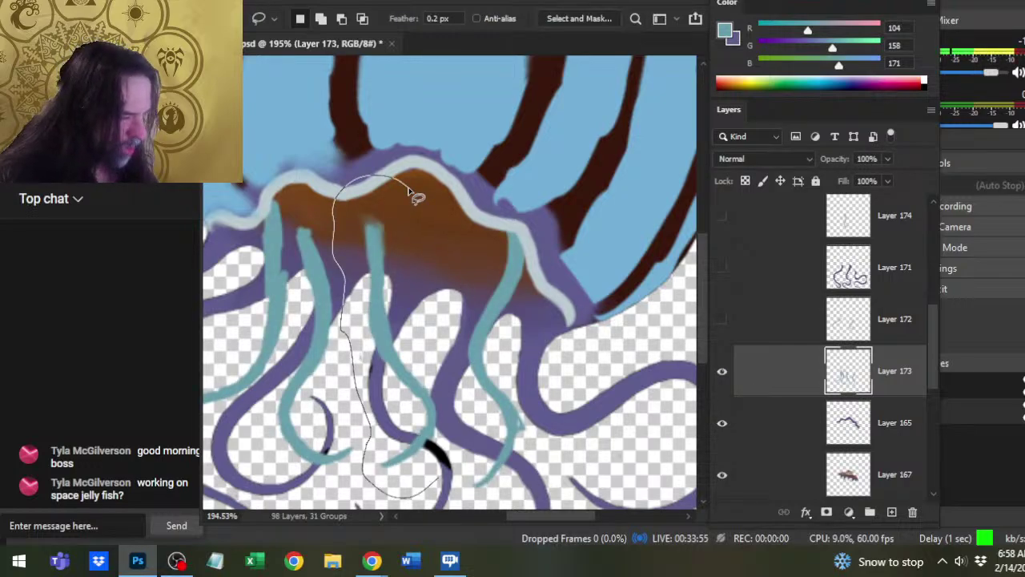
pyautogui.moveTo(415, 194); pyautogui.dragTo(416, 195)
pyautogui.press('Delete')
pyautogui.hotkey('ctrl', 'd')
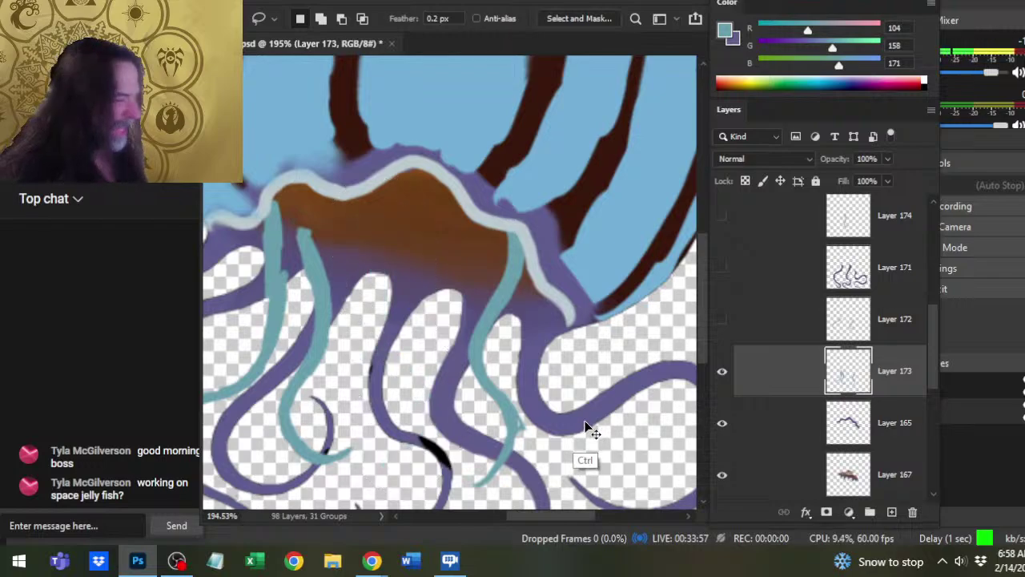
# Show Layers 172, 171 and 174 again and paste the cut teal tentacle in place on a new layer above Layer 165.
pyautogui.moveTo(722, 320); pyautogui.dragTo(722, 216)
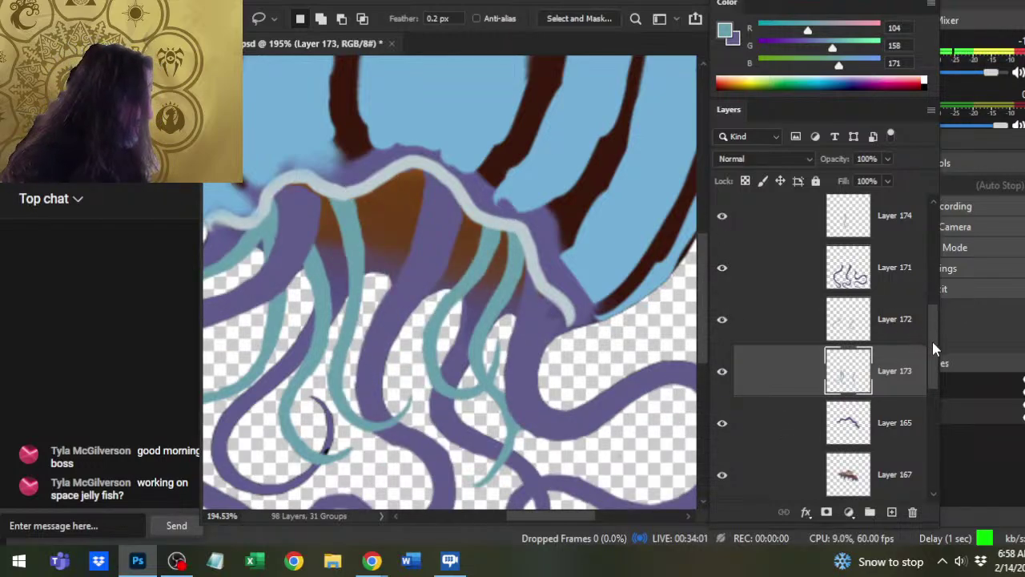
pyautogui.moveTo(933, 342)
pyautogui.mouseDown()
pyautogui.moveTo(932, 304)
pyautogui.moveTo(930, 350)
pyautogui.mouseUp()
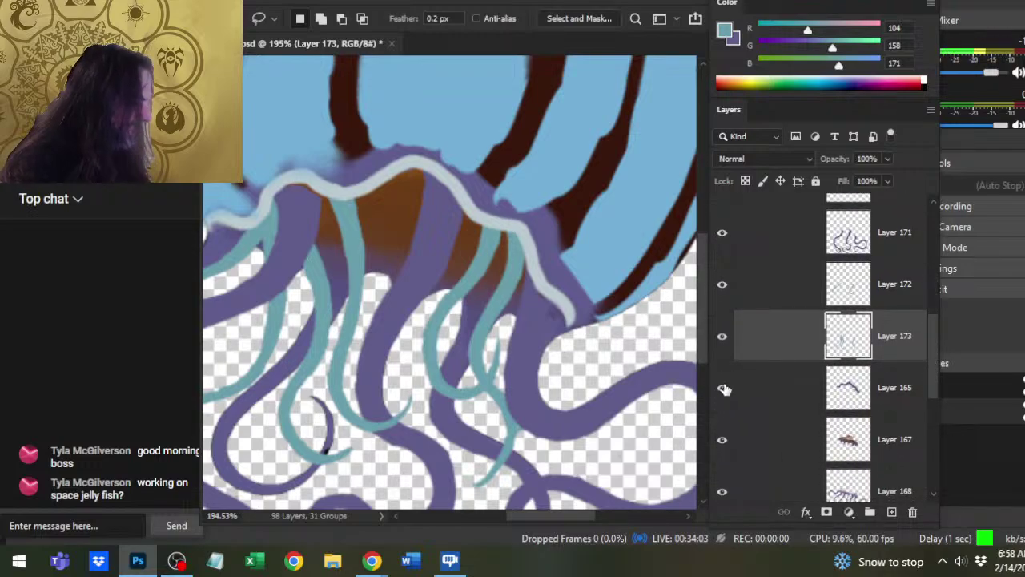
pyautogui.click(725, 389)
pyautogui.click(718, 396)
pyautogui.click(762, 393)
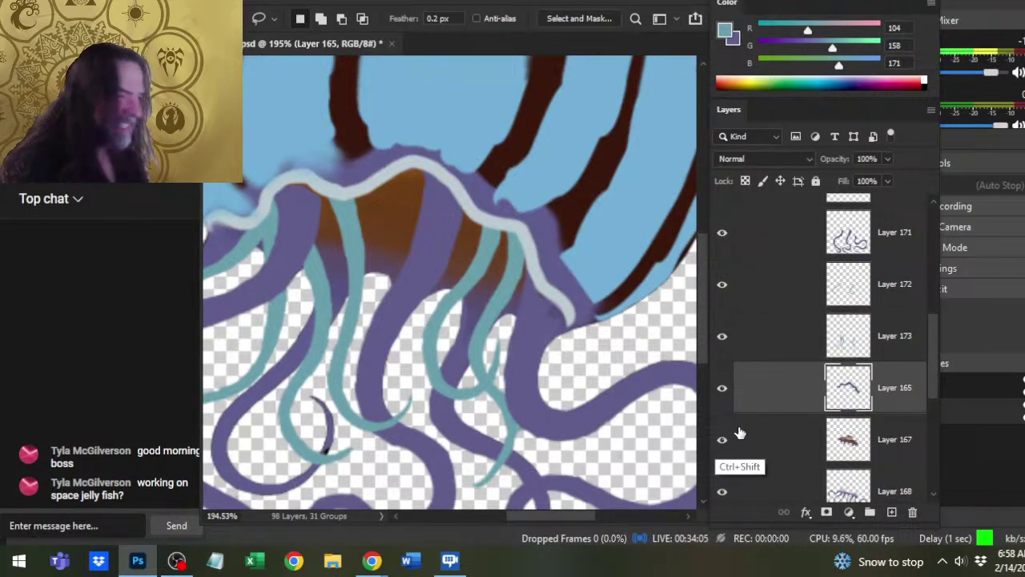
pyautogui.hotkey('ctrl', 'shift', 'alt', 'n')
pyautogui.press('z')
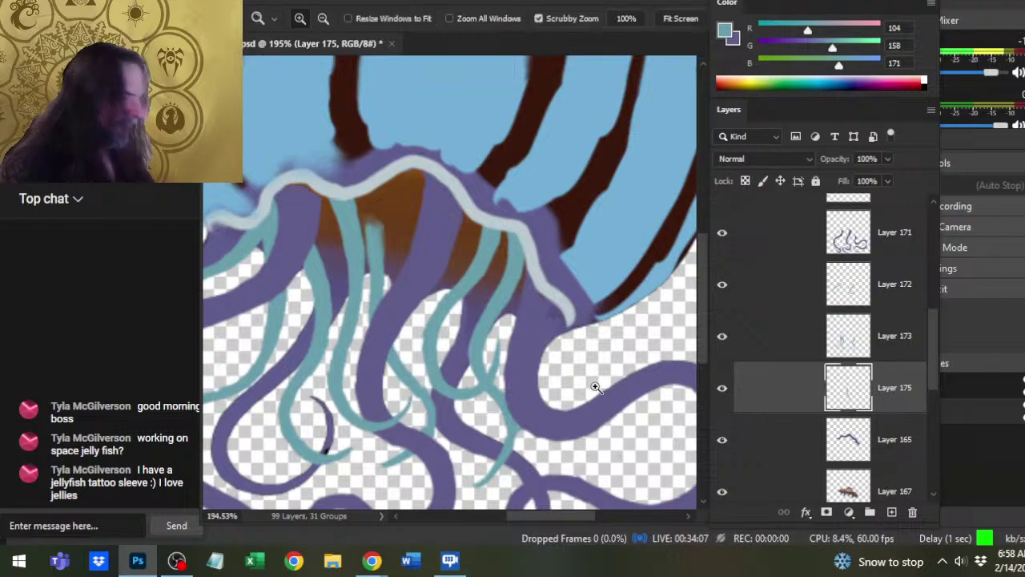
# Move the pasted tentacle's Layer 175 below Layer 165, checking Layers 165 and 173 by toggling their visibility.
pyautogui.scroll(-5, 595, 387)
pyautogui.click(722, 443)
pyautogui.click(725, 443)
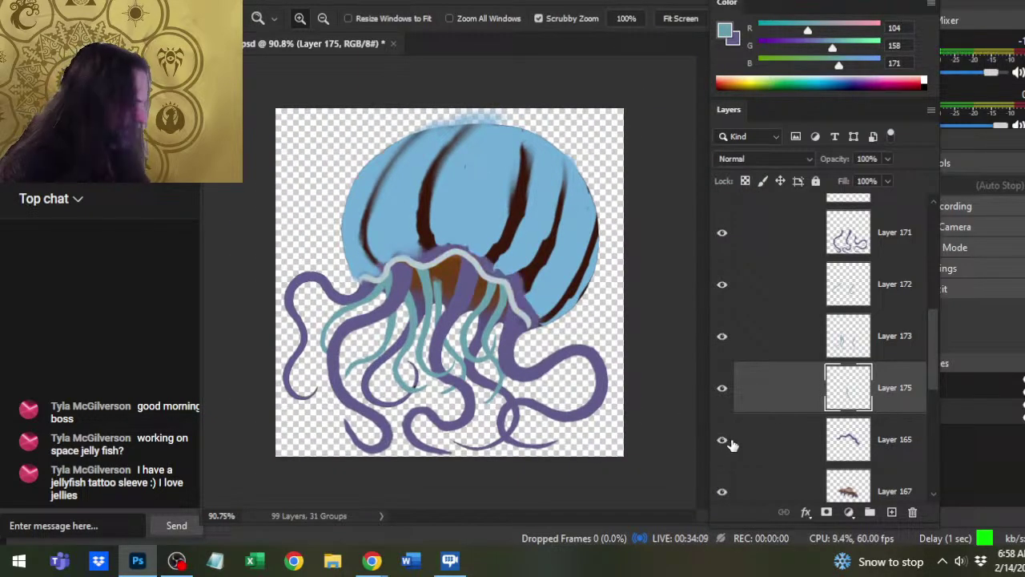
pyautogui.moveTo(779, 400); pyautogui.dragTo(786, 462)
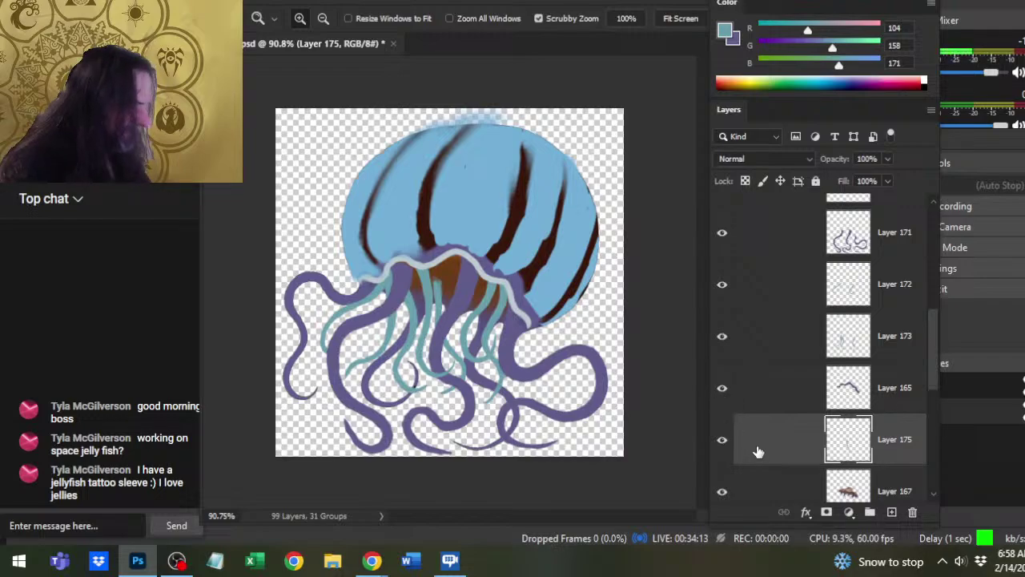
pyautogui.click(722, 337)
pyautogui.click(723, 338)
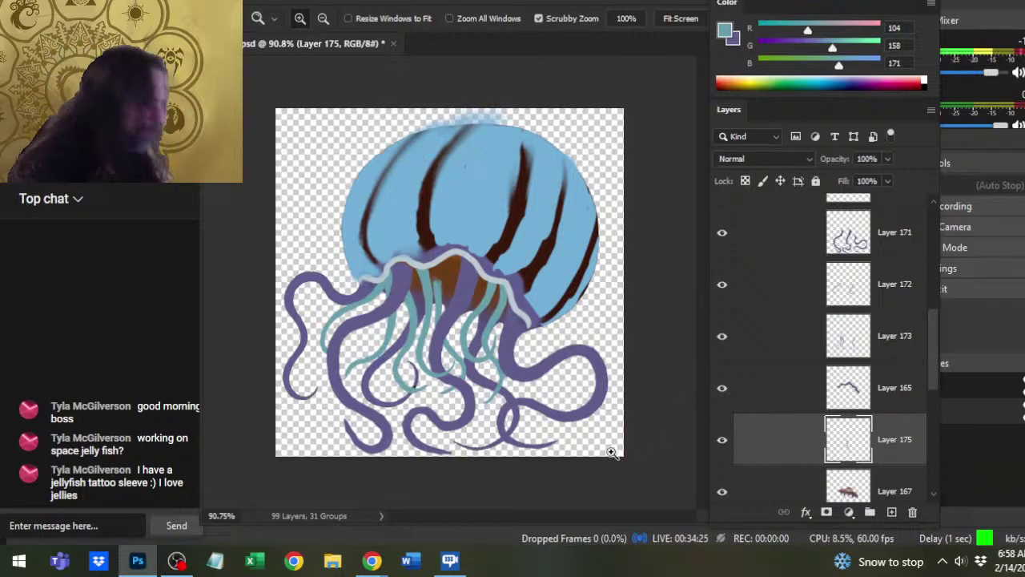
# Check Layer 175 by toggling its visibility, and add a new empty layer directly above it for brush work.
pyautogui.moveTo(423, 270); pyautogui.dragTo(439, 271)
pyautogui.press('b')
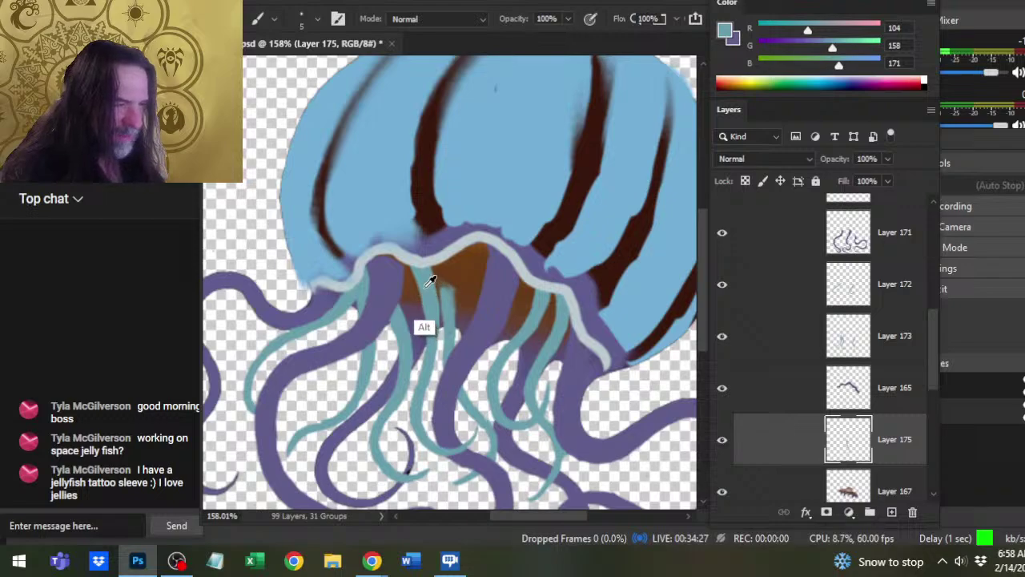
pyautogui.click(721, 447)
pyautogui.click(723, 446)
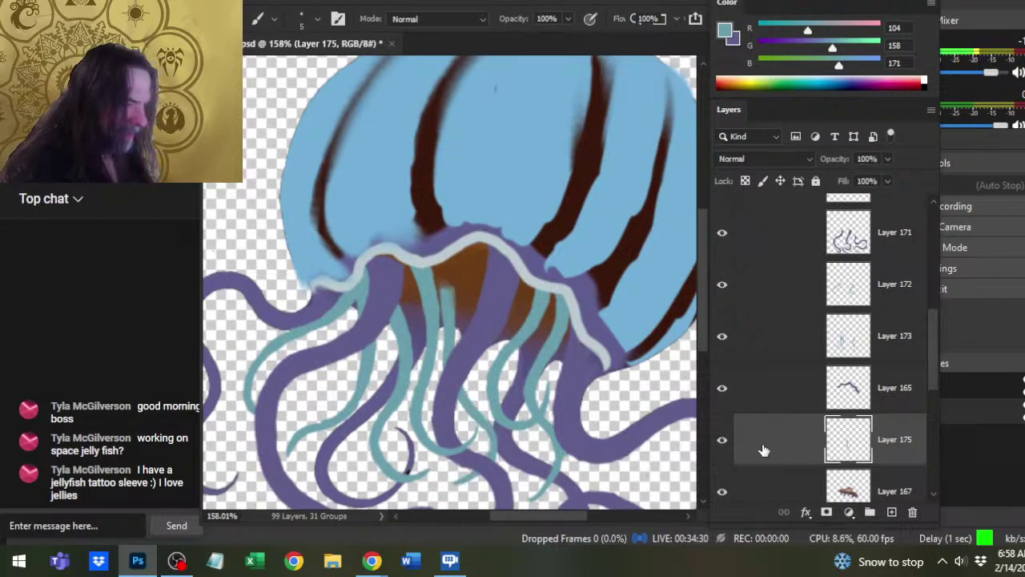
pyautogui.click(892, 512)
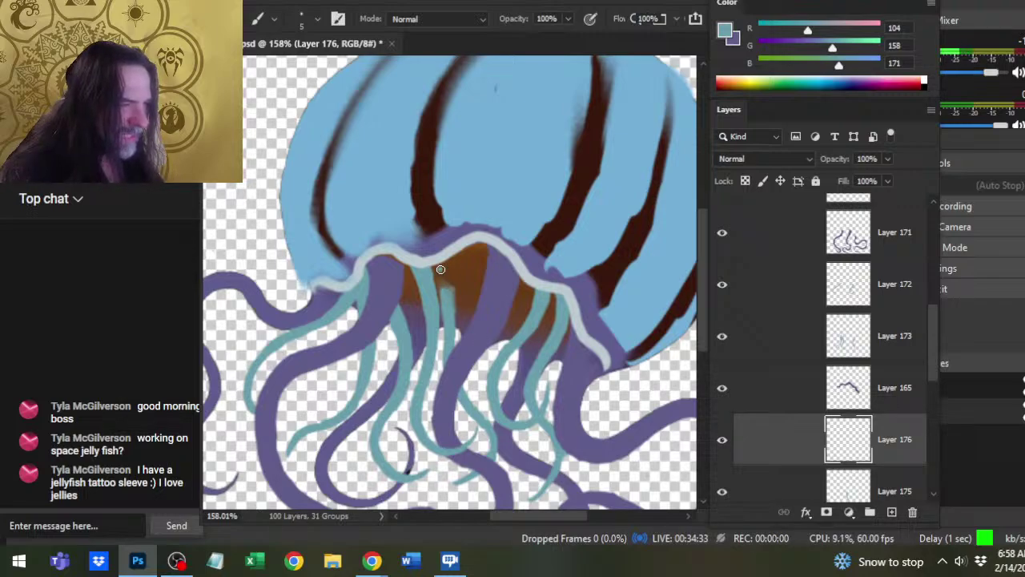
# Paint a thin teal tentacle on Layer 176 from the frill's central dip down behind the middle purple tentacle, cleaning its edges with the Eraser.
pyautogui.moveTo(440, 270); pyautogui.dragTo(461, 381)
pyautogui.hotkey('ctrl', 'z')
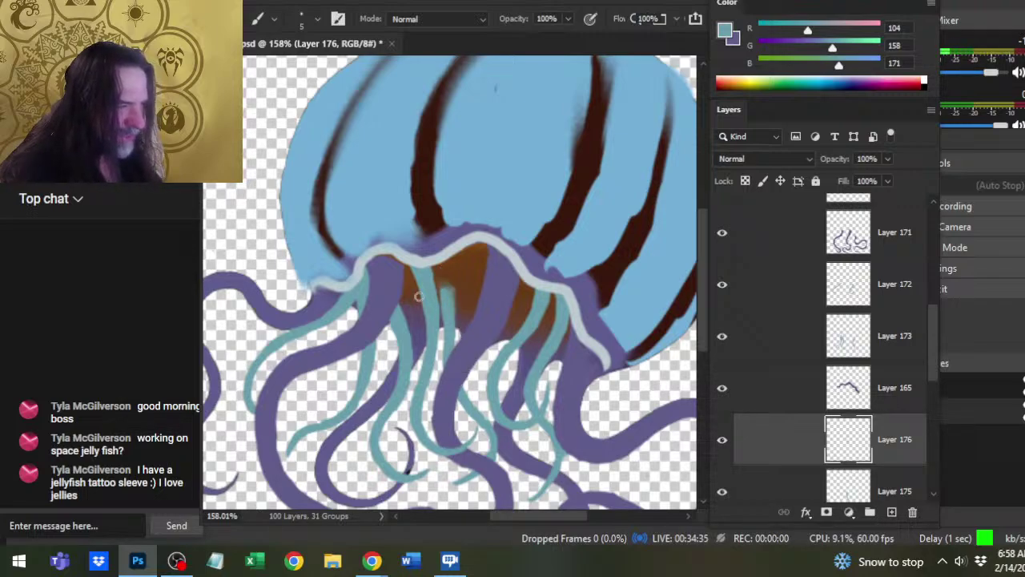
pyautogui.moveTo(442, 278); pyautogui.dragTo(474, 358)
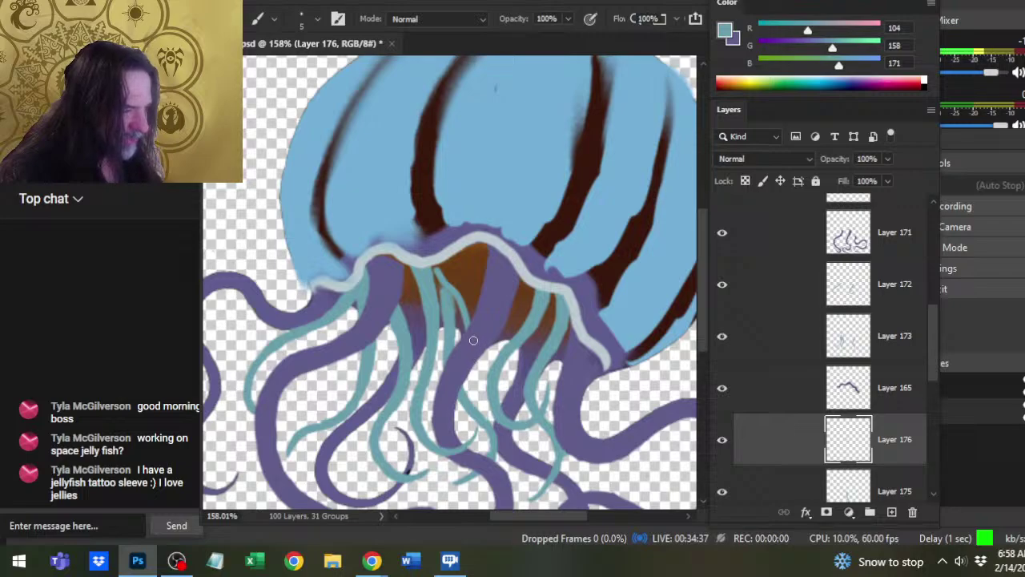
pyautogui.press('e')
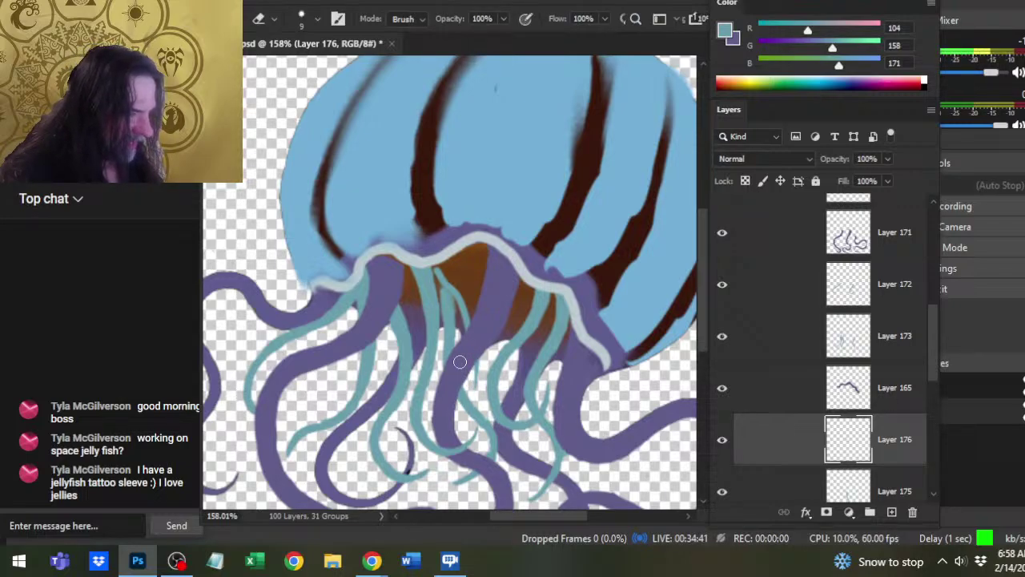
pyautogui.press('b')
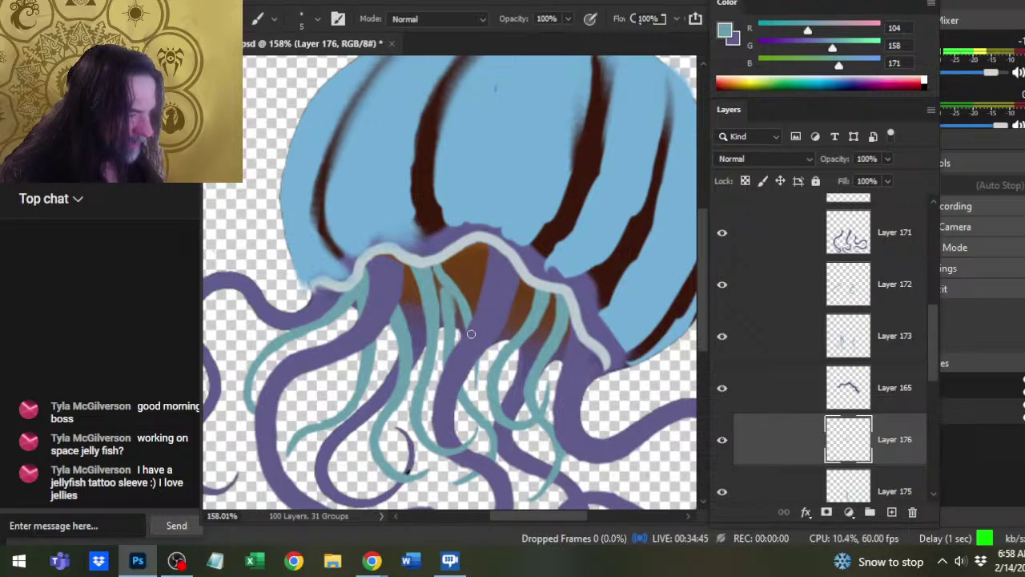
pyautogui.press('e')
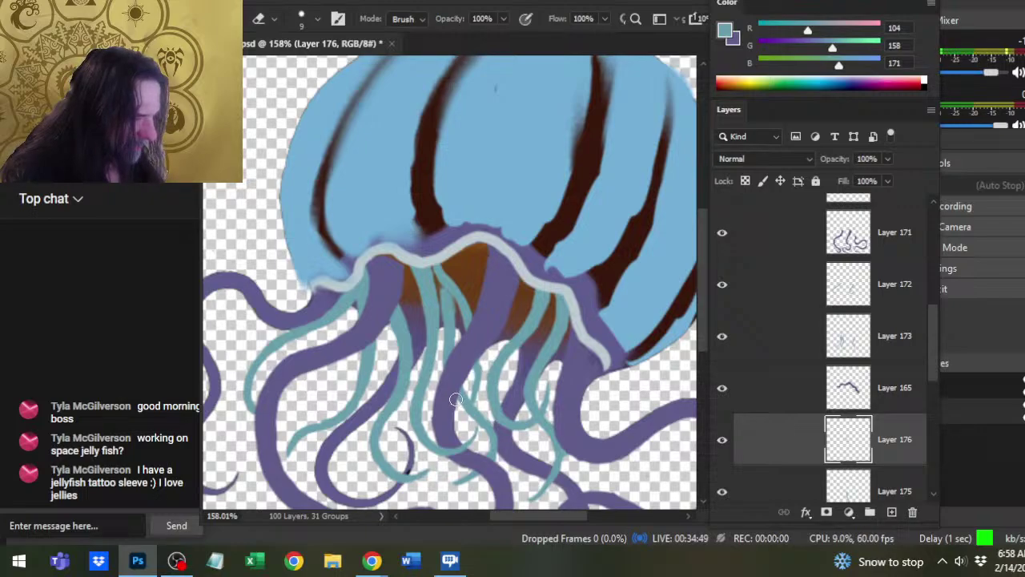
pyautogui.press('b')
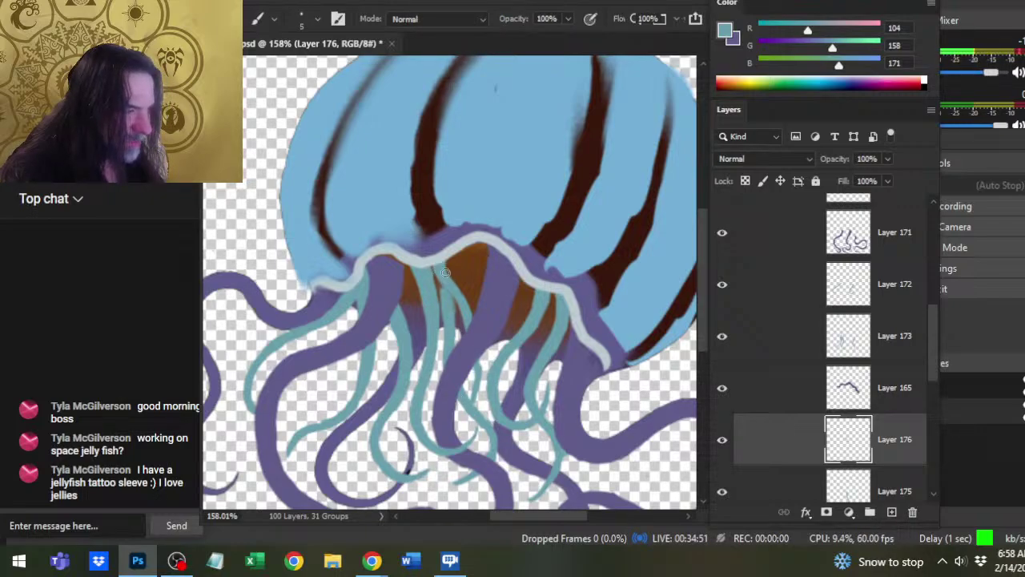
pyautogui.moveTo(446, 273); pyautogui.dragTo(462, 297)
pyautogui.press('e')
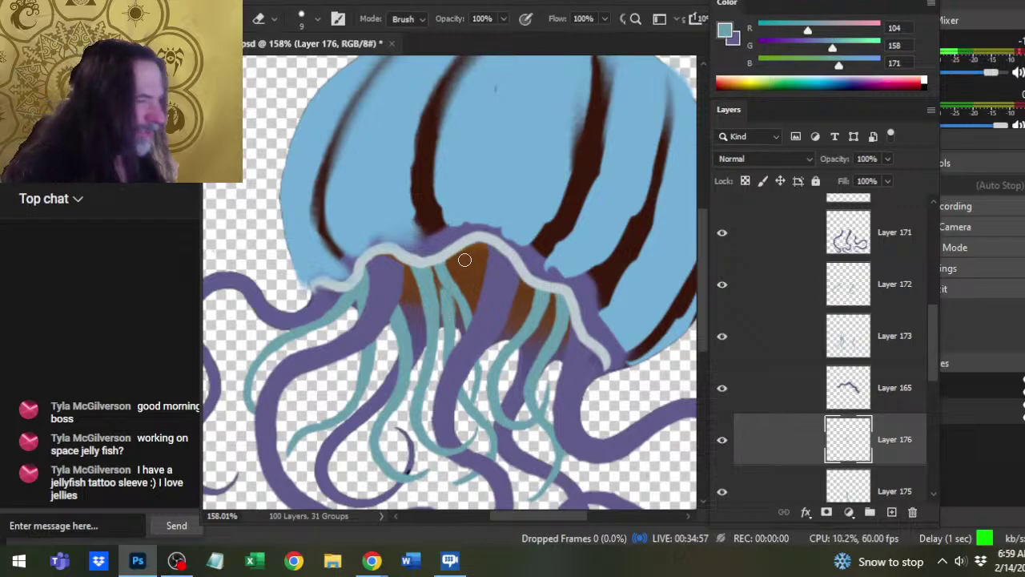
# Paint a thin teal tentacle down the left brown gap beneath the frill and trim its lower end with the Eraser.
pyautogui.press('b')
pyautogui.moveTo(408, 268); pyautogui.dragTo(401, 319)
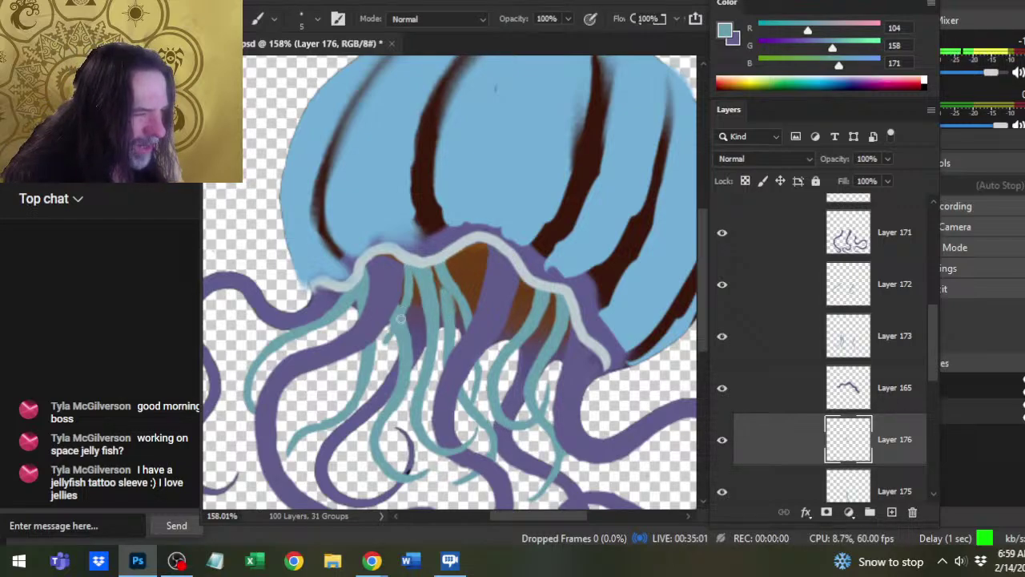
pyautogui.press('e')
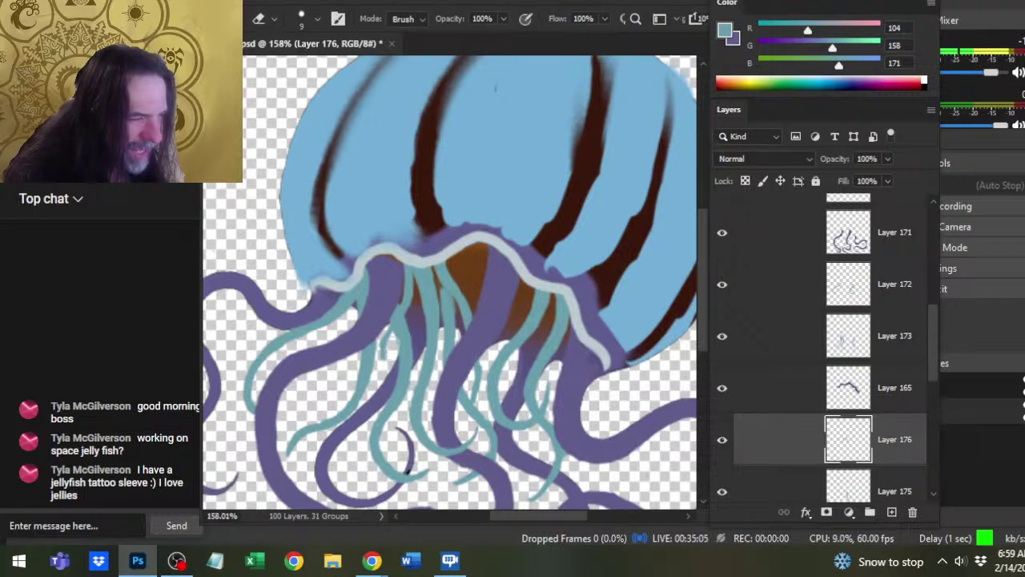
pyautogui.moveTo(392, 365)
pyautogui.mouseDown()
pyautogui.moveTo(385, 352)
pyautogui.moveTo(396, 343)
pyautogui.mouseUp()
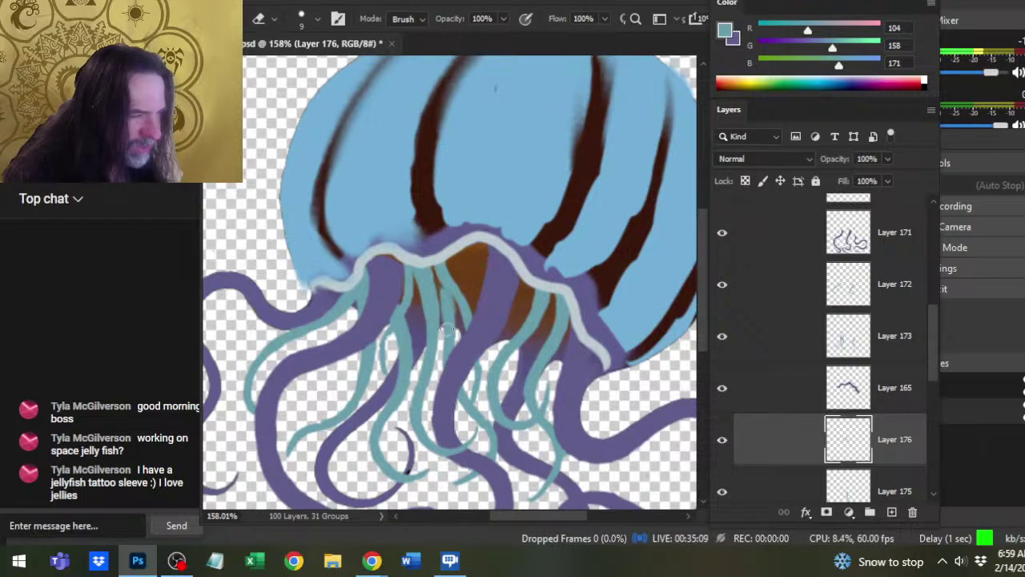
# Paint a thin teal tentacle down the right brown gap beneath the frill, alternating Brush and Eraser to shape it.
pyautogui.press('b')
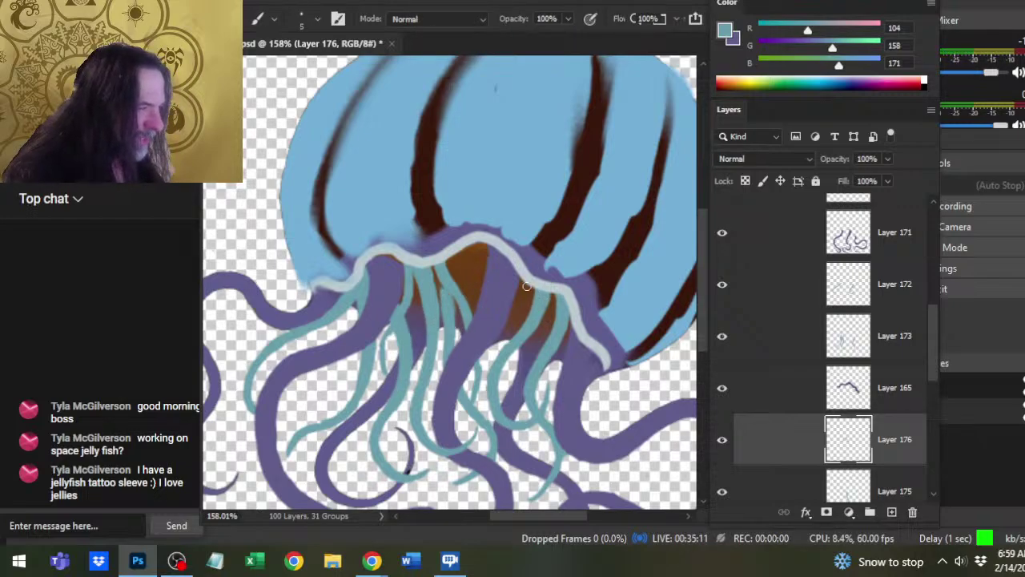
pyautogui.moveTo(528, 280); pyautogui.dragTo(519, 327)
pyautogui.press('e')
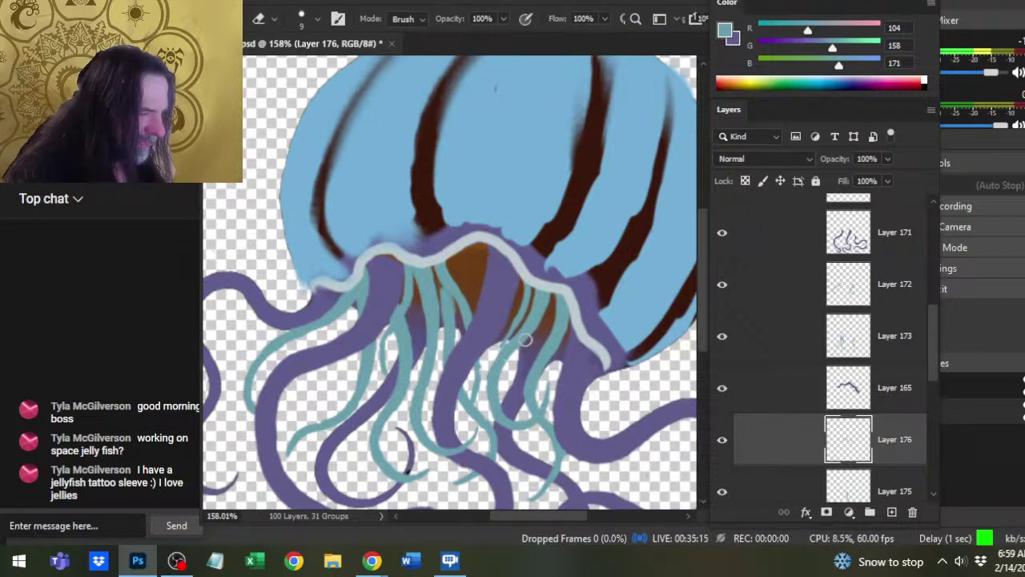
pyautogui.press('b')
pyautogui.press('e')
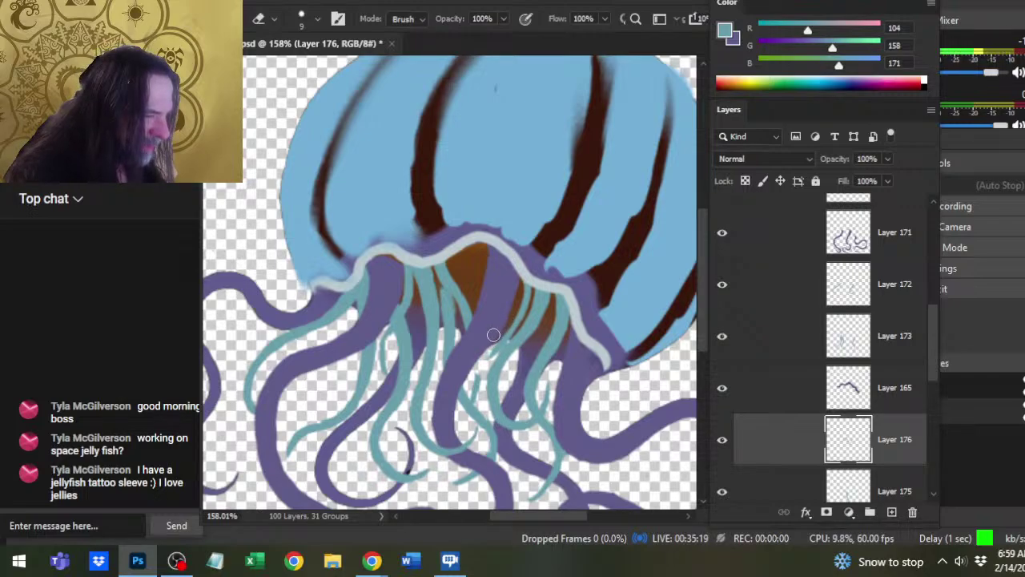
pyautogui.press('b')
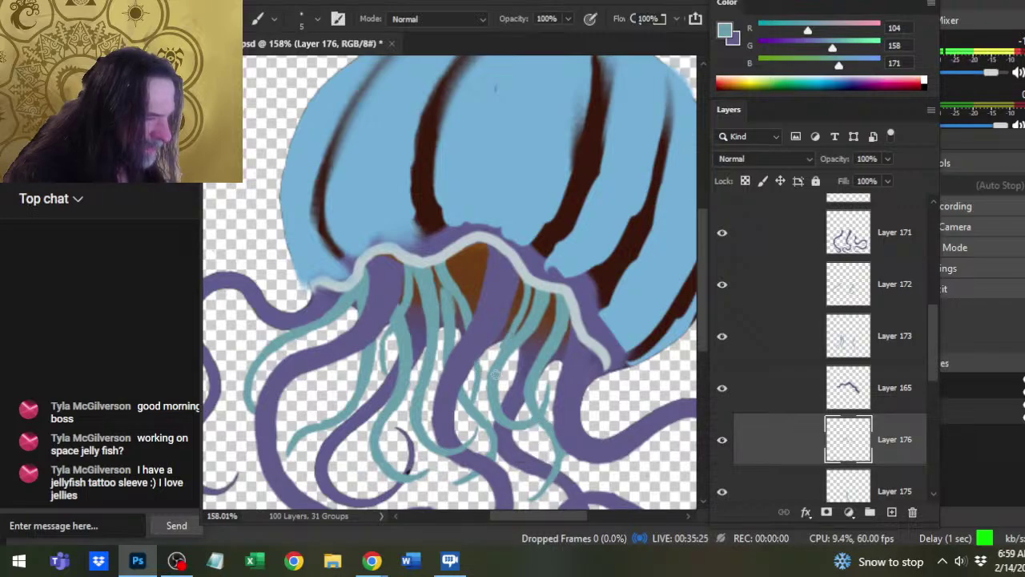
pyautogui.press('e')
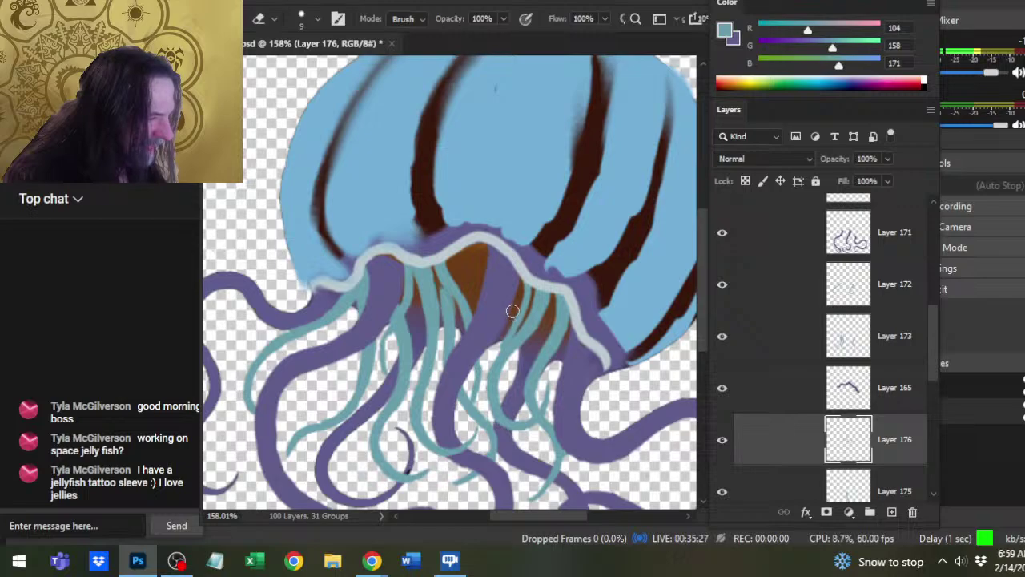
# Rework the lower end of the right gap's thin teal tentacle among the hanging tentacles, using short Brush strokes and Eraser trims.
pyautogui.press('b')
pyautogui.press('e')
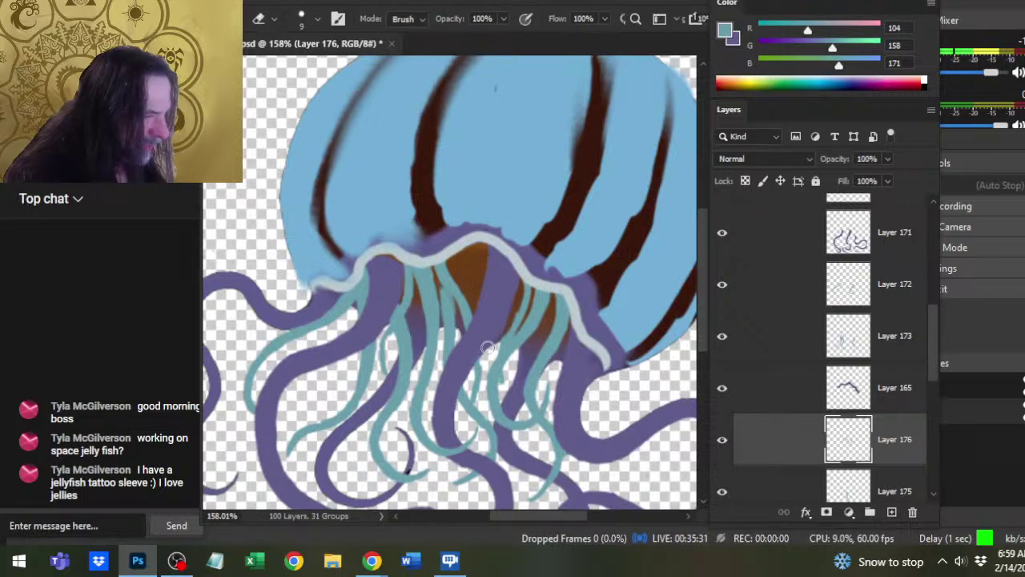
pyautogui.press('b')
pyautogui.press('e')
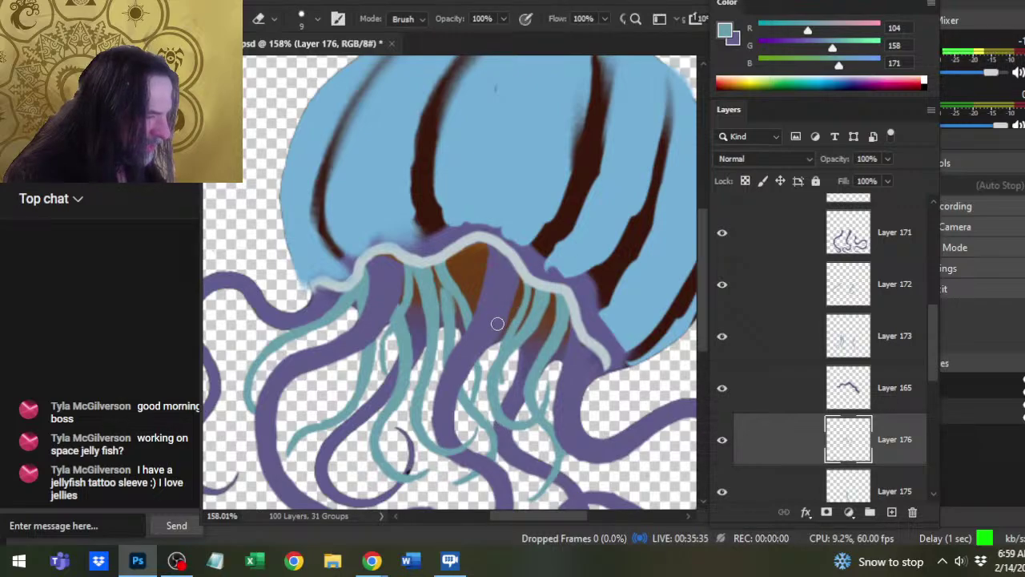
pyautogui.press('b')
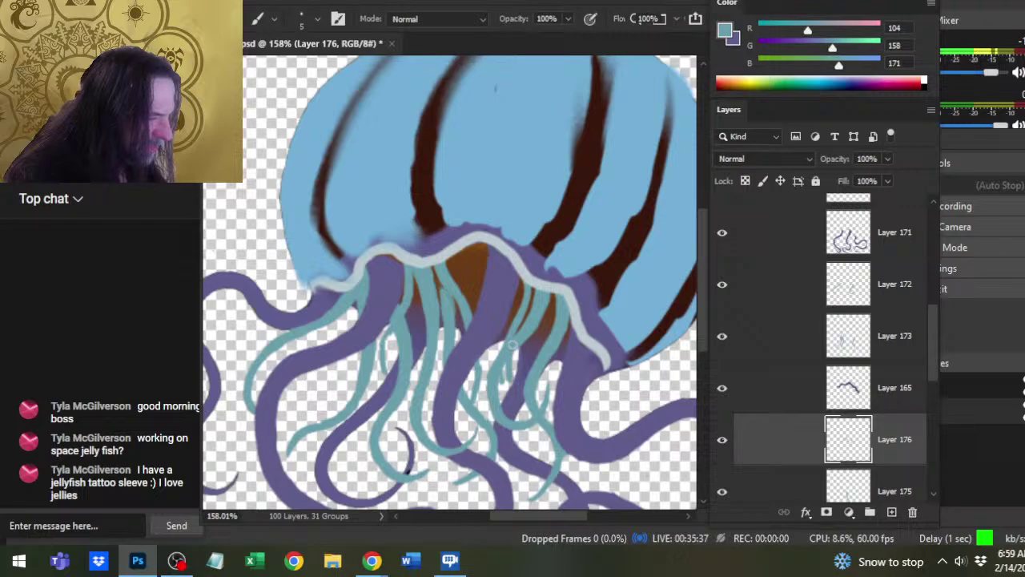
pyautogui.press('e')
pyautogui.press('b')
pyautogui.press('e')
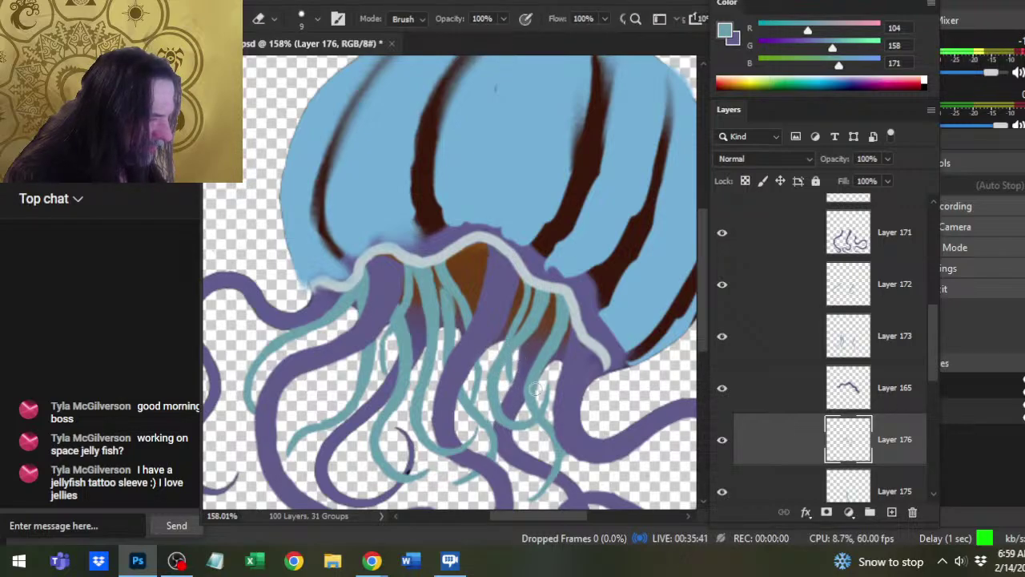
# Paint two thin teal tentacles across the central brown area and another beside the leftmost teal tentacles under the frill.
pyautogui.press('b')
pyautogui.moveTo(460, 256); pyautogui.dragTo(485, 299)
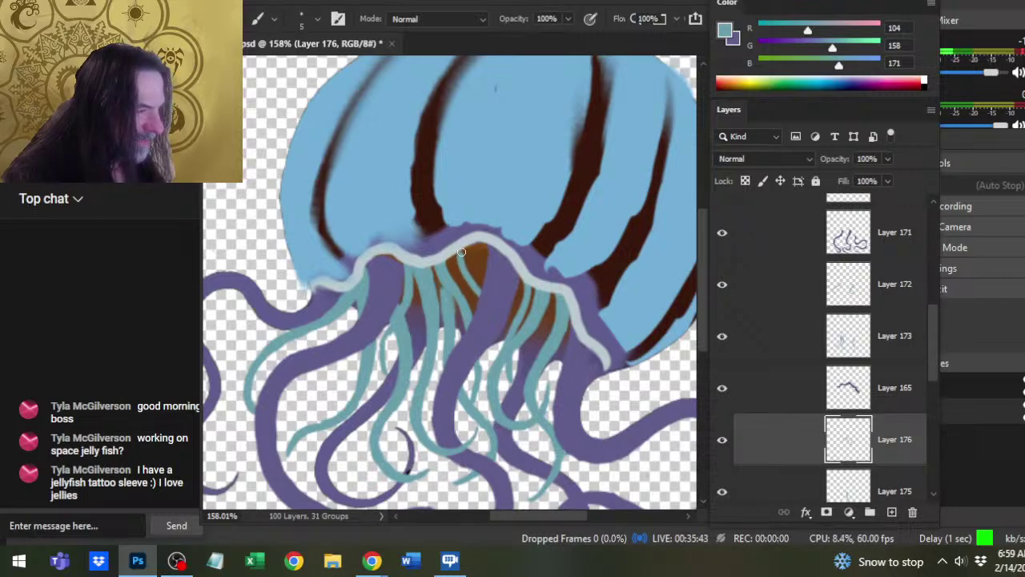
pyautogui.moveTo(461, 252); pyautogui.dragTo(490, 307)
pyautogui.moveTo(478, 242); pyautogui.dragTo(485, 282)
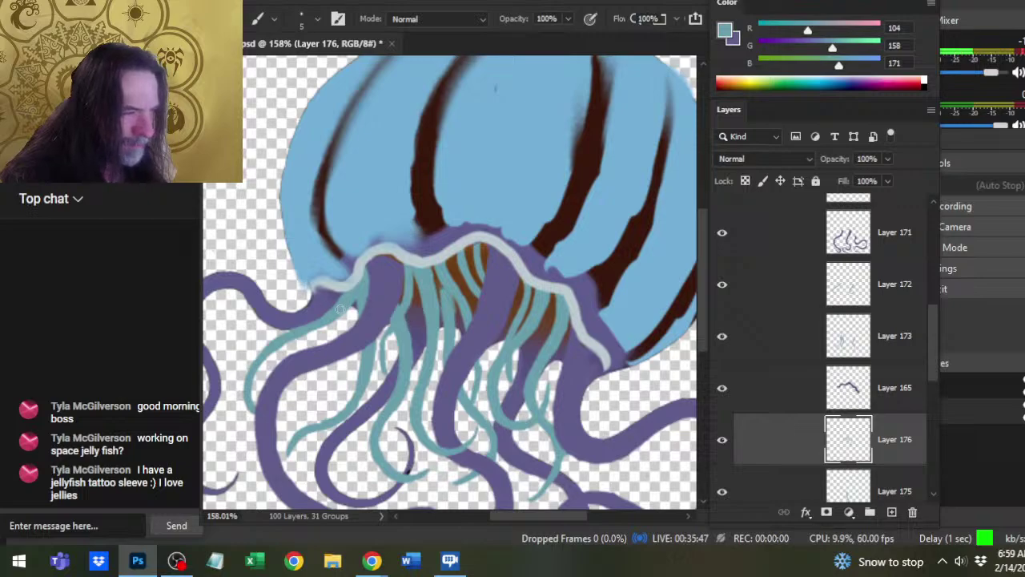
pyautogui.moveTo(353, 305); pyautogui.dragTo(322, 360)
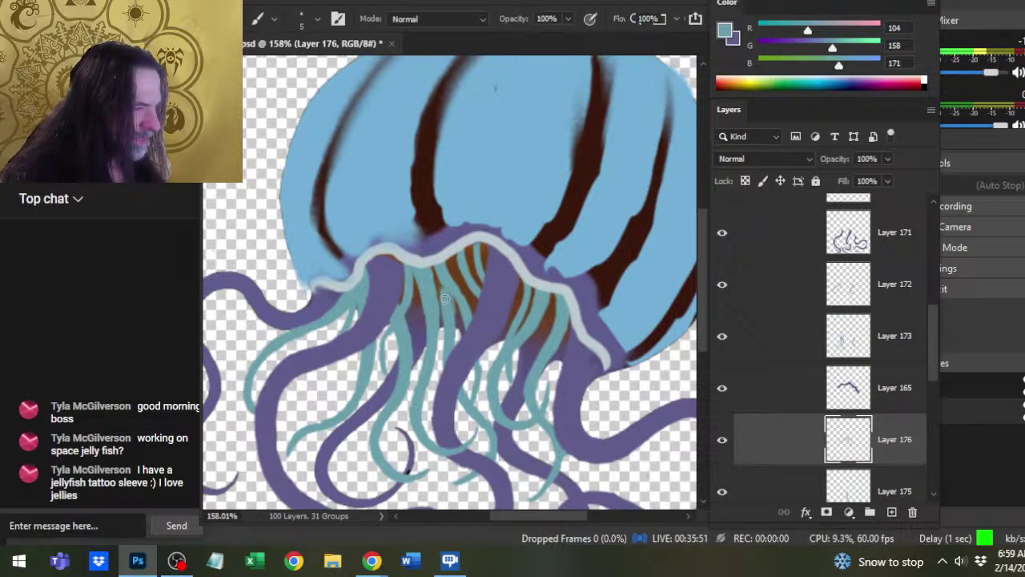
# Smudge the upper parts of the teal tentacles across the central brown area on Layer 175.
pyautogui.click(731, 490)
pyautogui.press('r')
pyautogui.moveTo(439, 311)
pyautogui.mouseDown()
pyautogui.moveTo(454, 302)
pyautogui.moveTo(452, 317)
pyautogui.moveTo(446, 310)
pyautogui.moveTo(531, 319)
pyautogui.mouseUp()
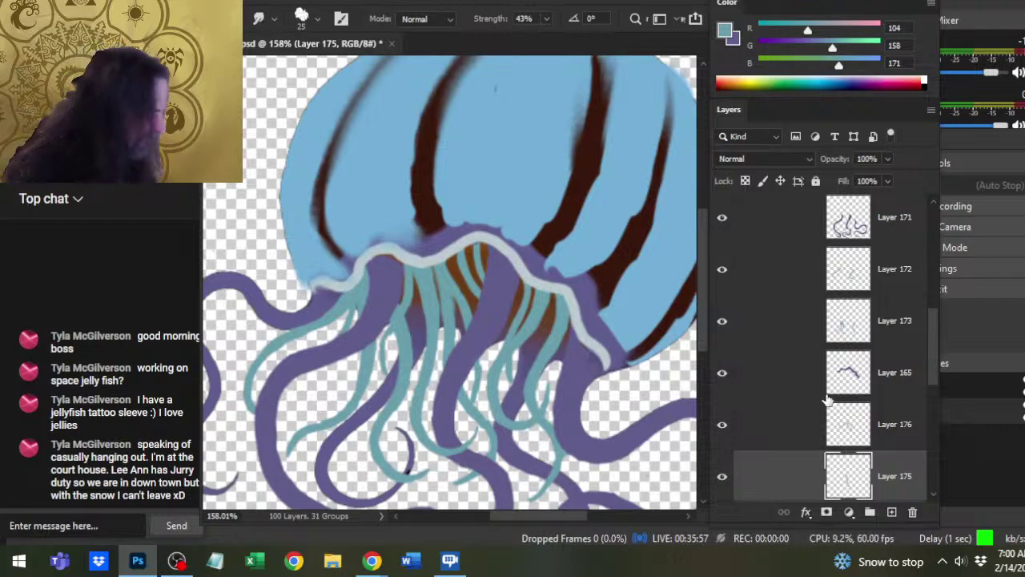
# Paint two more thin teal tentacles on Layer 176, hanging from the frill over the right brown gap.
pyautogui.click(773, 439)
pyautogui.press('b')
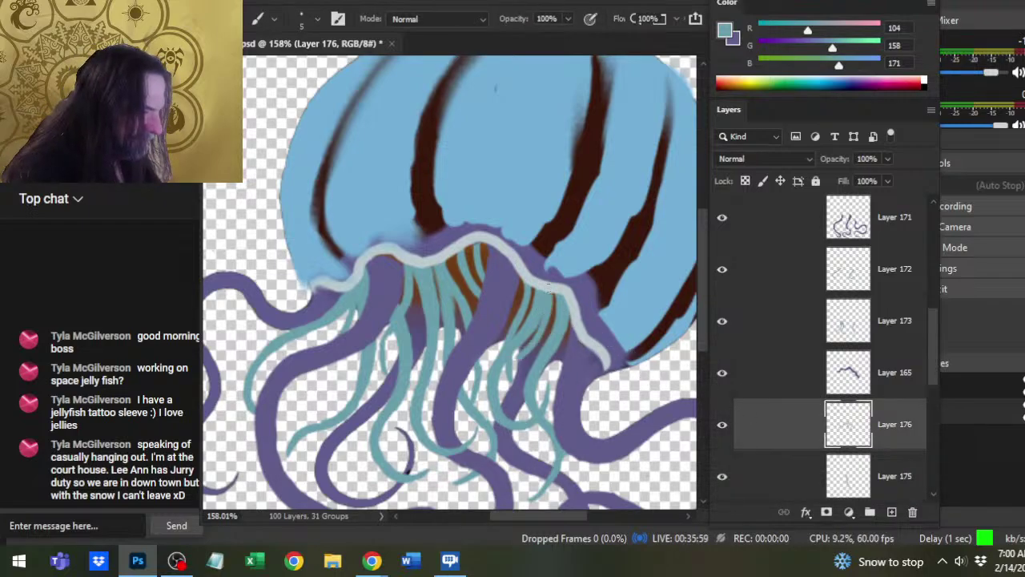
pyautogui.moveTo(551, 295); pyautogui.dragTo(517, 366)
pyautogui.moveTo(554, 295); pyautogui.dragTo(548, 391)
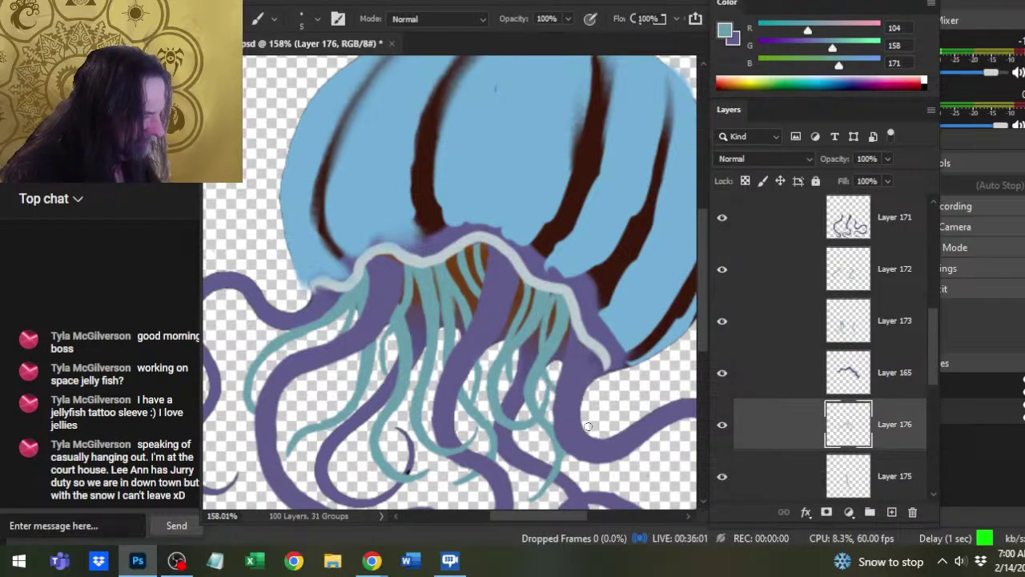
pyautogui.press('e')
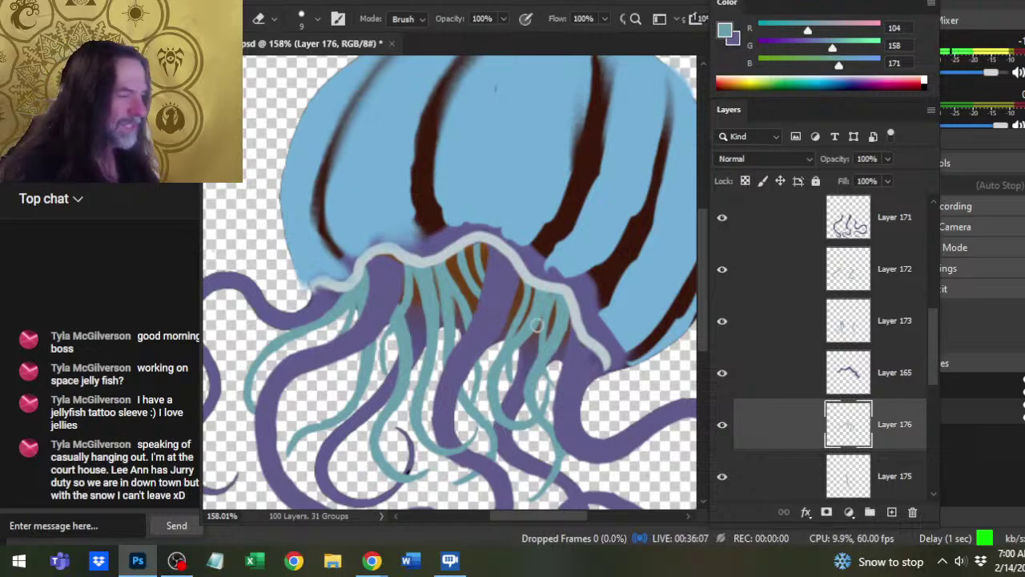
pyautogui.press('b')
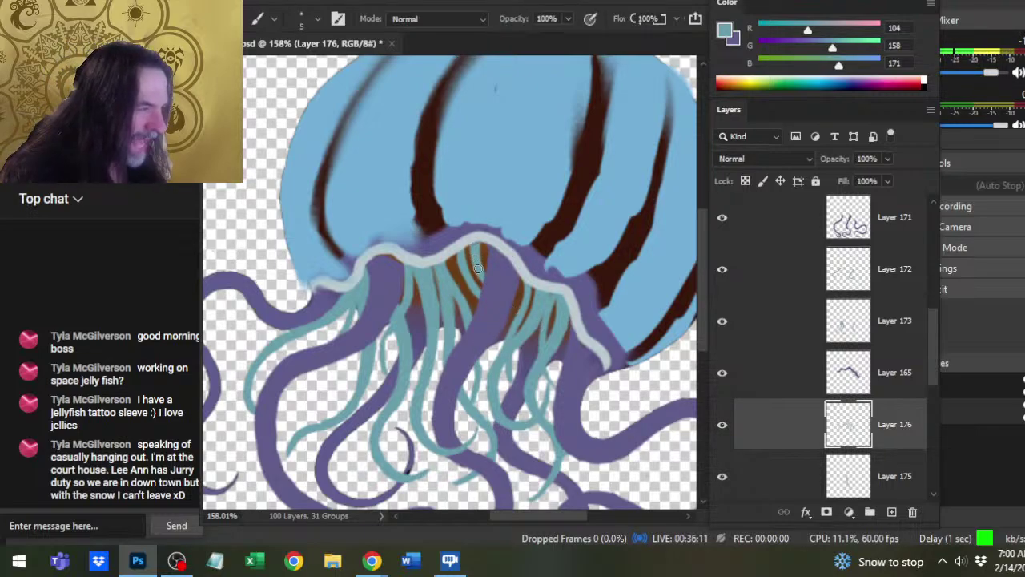
pyautogui.press('z')
pyautogui.moveTo(506, 309); pyautogui.dragTo(469, 331)
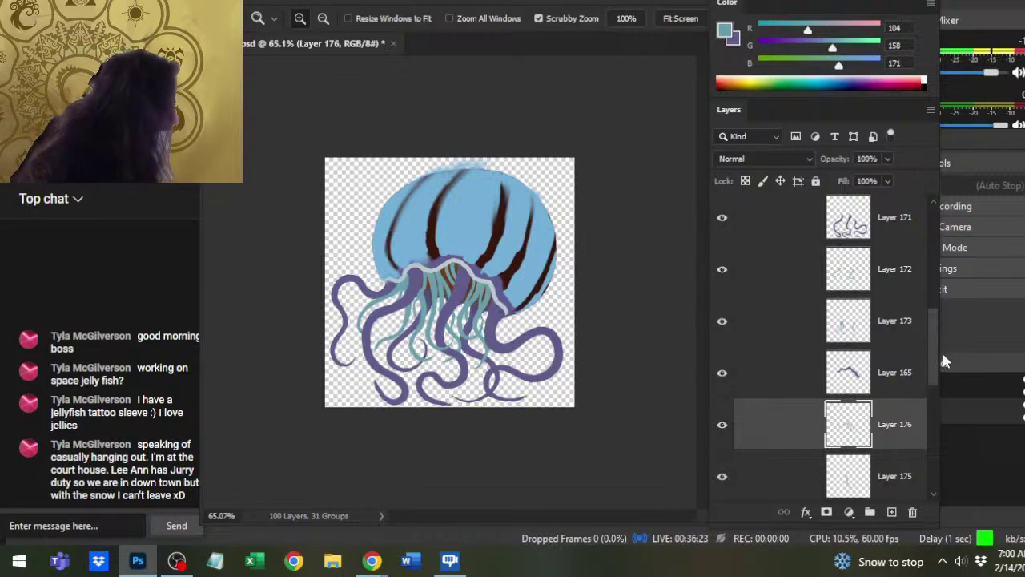
pyautogui.moveTo(934, 360); pyautogui.dragTo(932, 407)
pyautogui.click(920, 401)
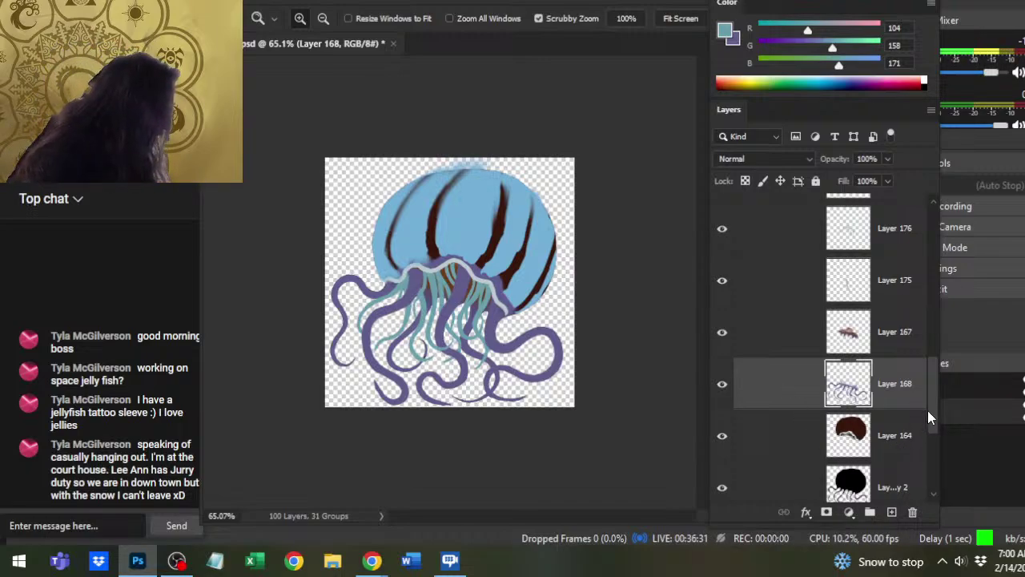
pyautogui.scroll(-3, 895, 386)
pyautogui.click(896, 386)
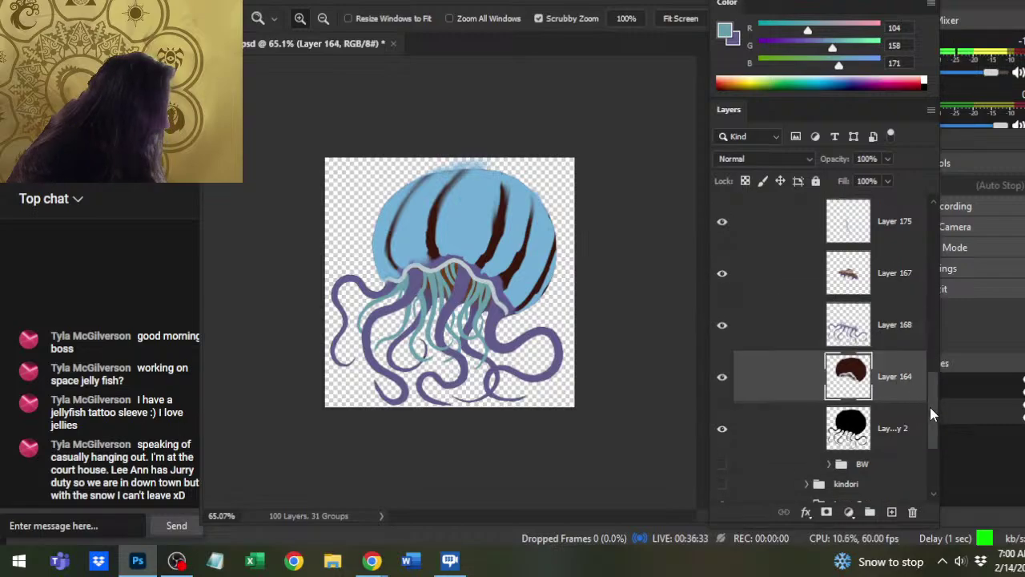
pyautogui.moveTo(938, 420); pyautogui.dragTo(902, 287)
pyautogui.scroll(-1, 902, 287)
pyautogui.keyDown('shift'); pyautogui.click(893, 307); pyautogui.keyUp('shift')
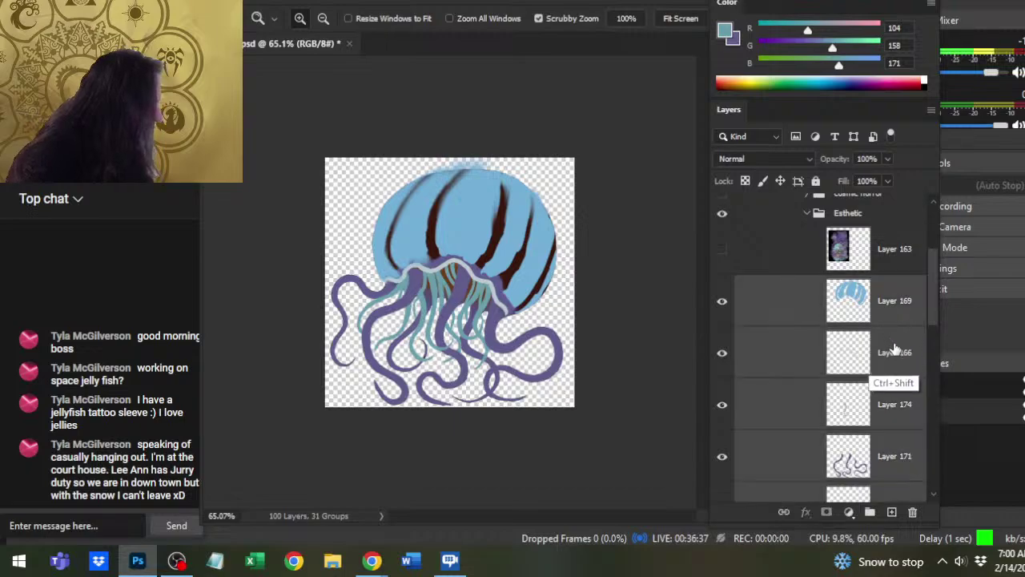
# Hide and reshow Layer 169 to check which part of the jellyfish it holds.
pyautogui.click(722, 300)
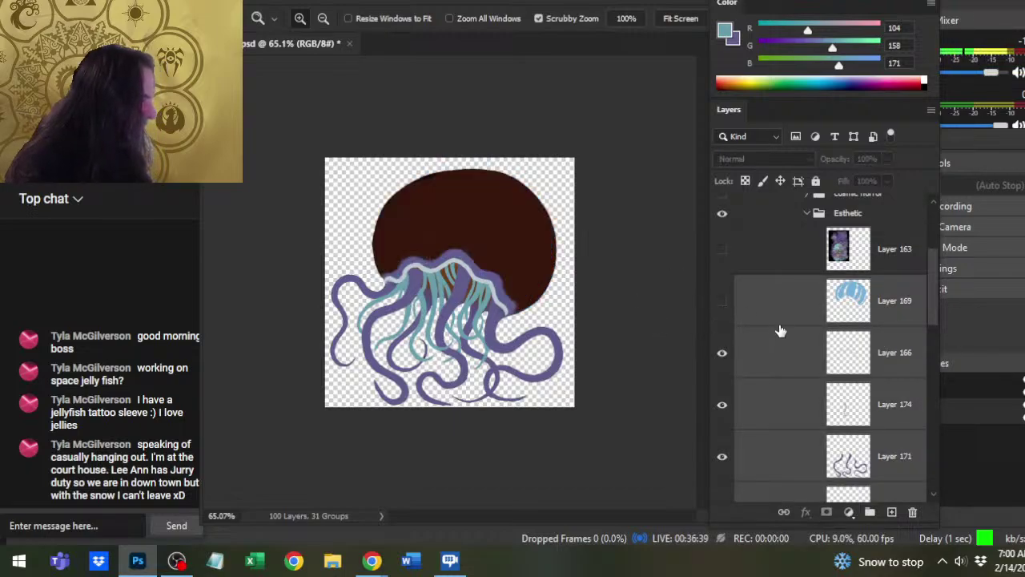
pyautogui.click(779, 313)
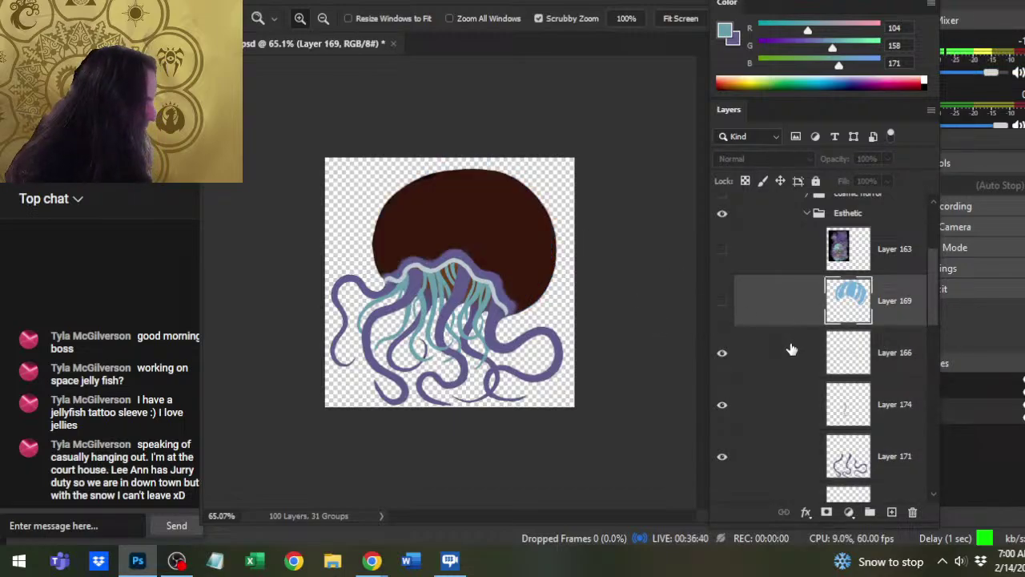
pyautogui.click(724, 302)
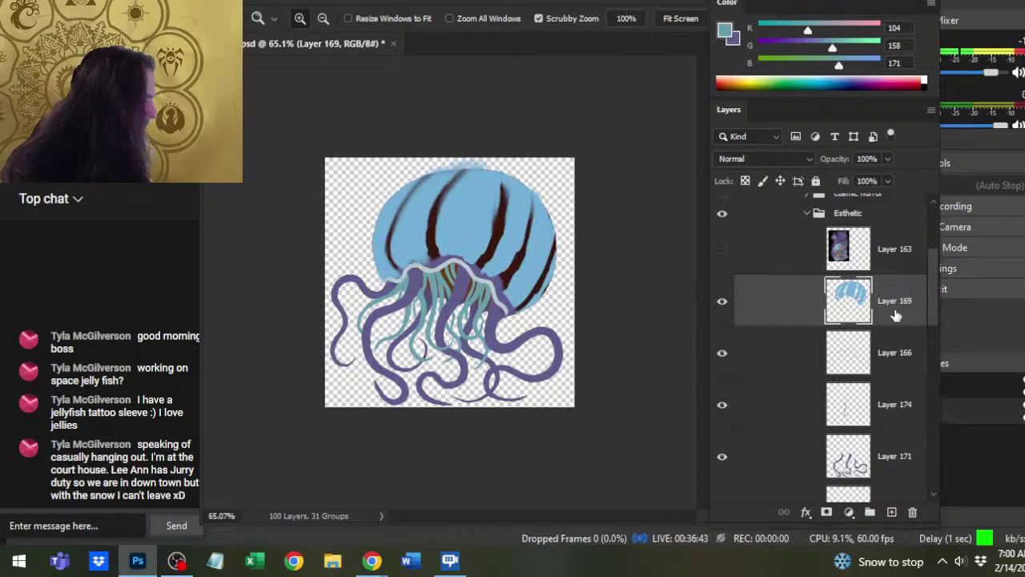
# Group all the jellyfish's coloured layers, from Layer 164 up to Layer 169.
pyautogui.moveTo(927, 301); pyautogui.dragTo(942, 428)
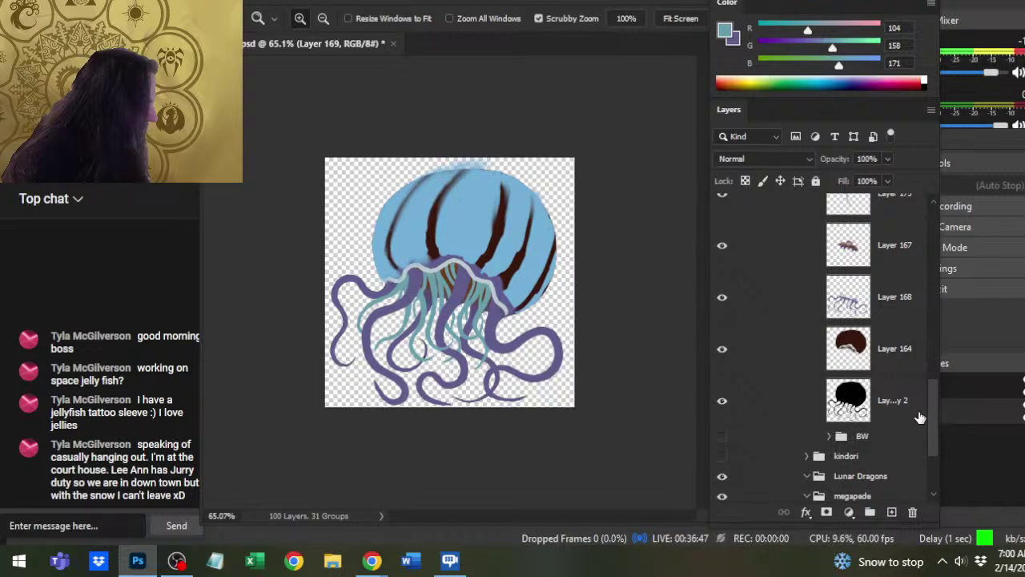
pyautogui.click(927, 371)
pyautogui.moveTo(936, 406); pyautogui.dragTo(938, 267)
pyautogui.keyDown('shift'); pyautogui.click(906, 337); pyautogui.keyUp('shift')
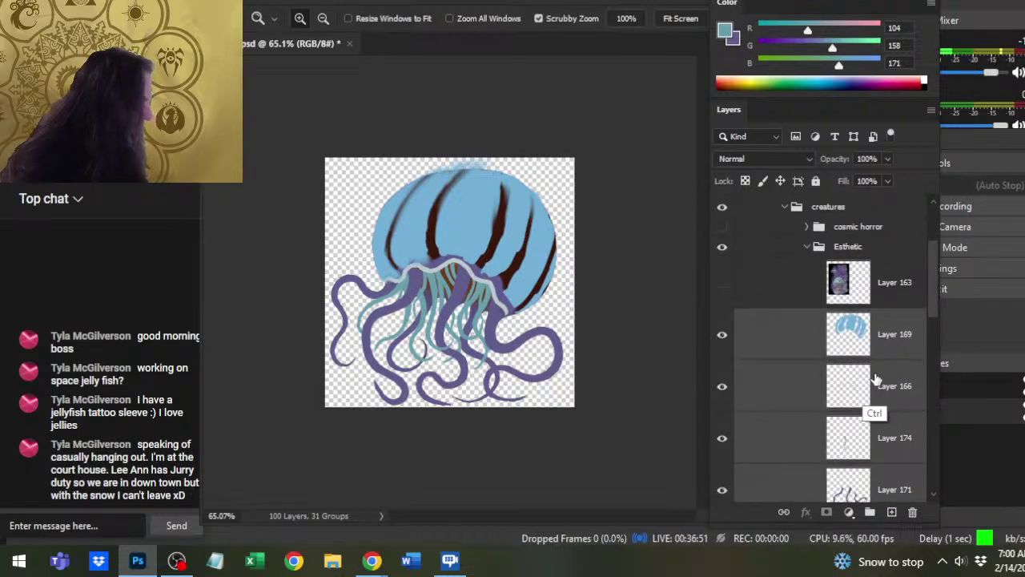
pyautogui.hotkey('ctrl', 'g')
# Duplicate the coloured jellyfish group as Group 4 copy and merge the original group into a single layer.
pyautogui.rightClick(790, 320)
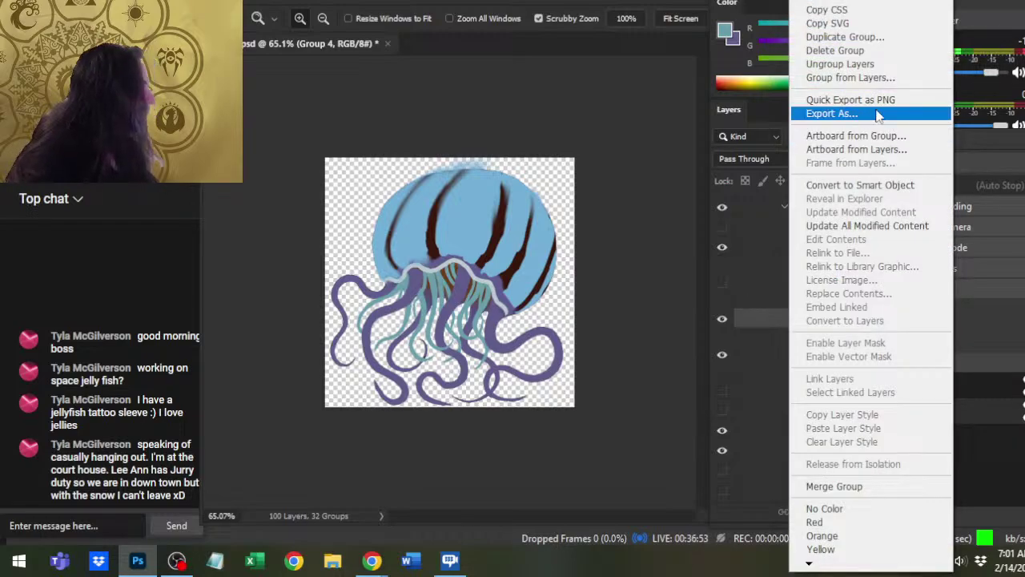
pyautogui.click(893, 40)
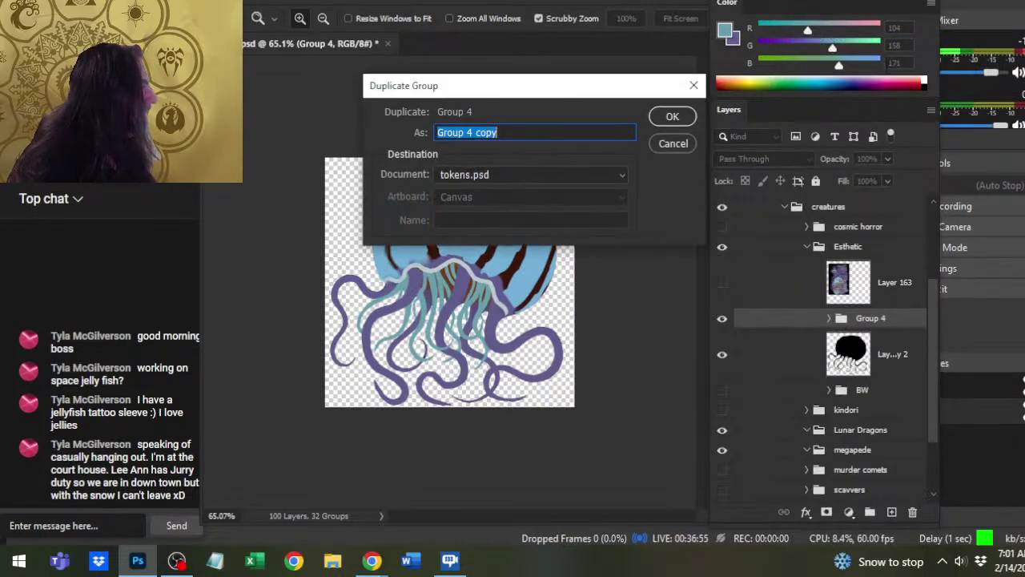
pyautogui.press('Return')
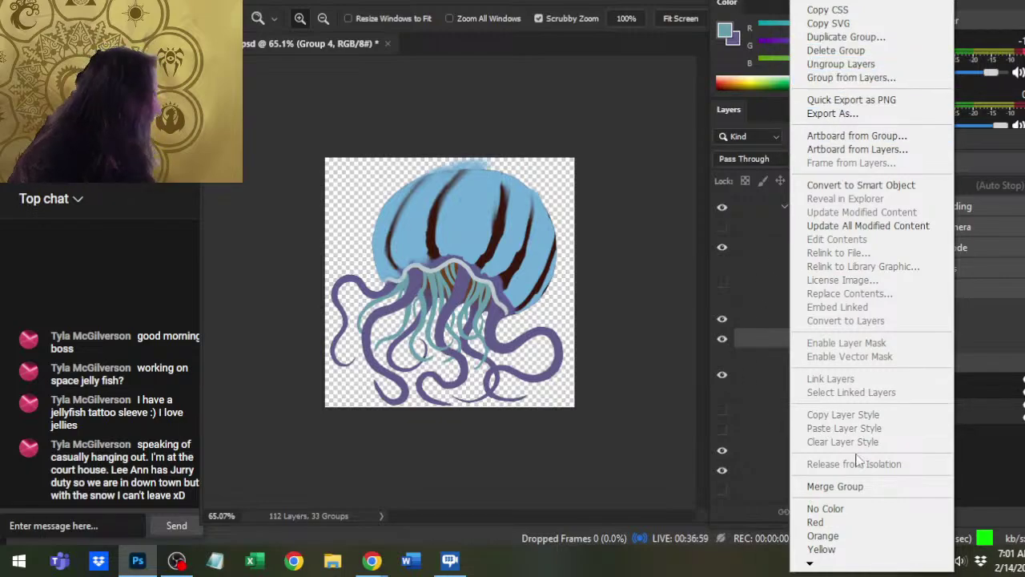
pyautogui.click(856, 487)
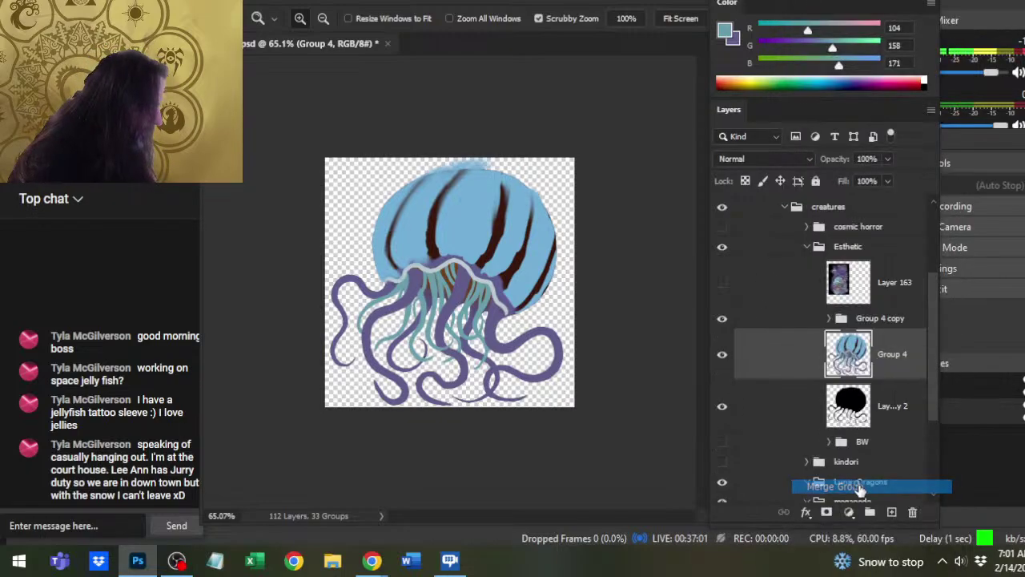
# Load the merged jellyfish's outline as a selection and add a layer above the old silhouette, with black as foreground colour.
pyautogui.keyDown('ctrl'); pyautogui.click(848, 370); pyautogui.keyUp('ctrl')
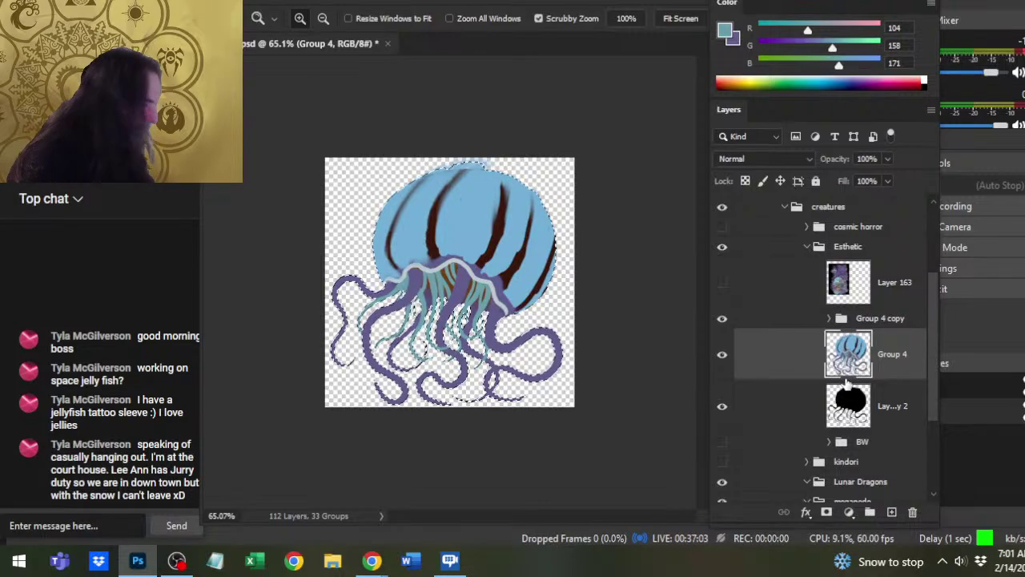
pyautogui.click(891, 412)
pyautogui.click(891, 512)
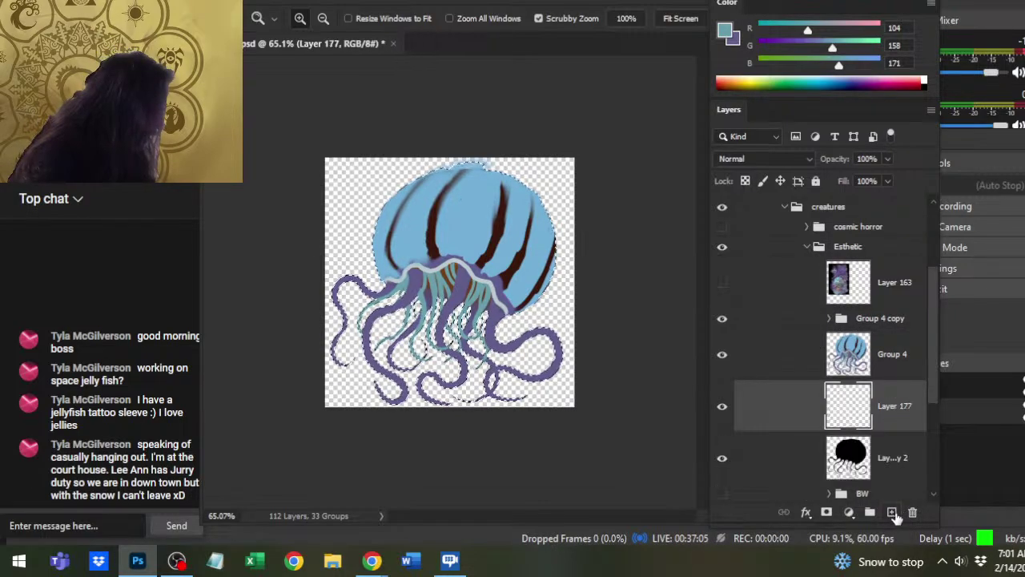
pyautogui.press('d')
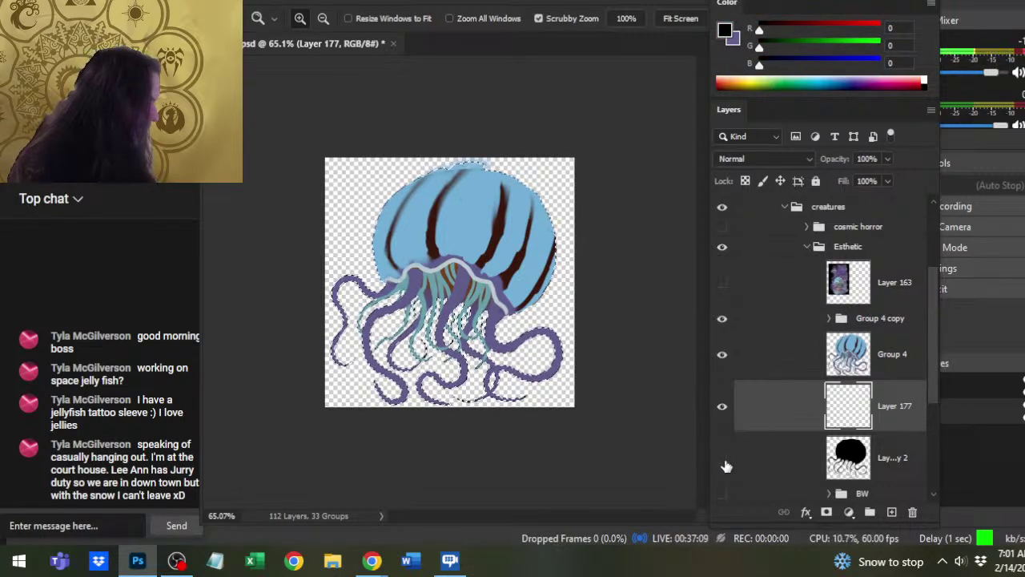
# Hide both coloured jellyfish versions and fill the outline selection with black on the new layer, using a 300-pixel Brush.
pyautogui.click(722, 356)
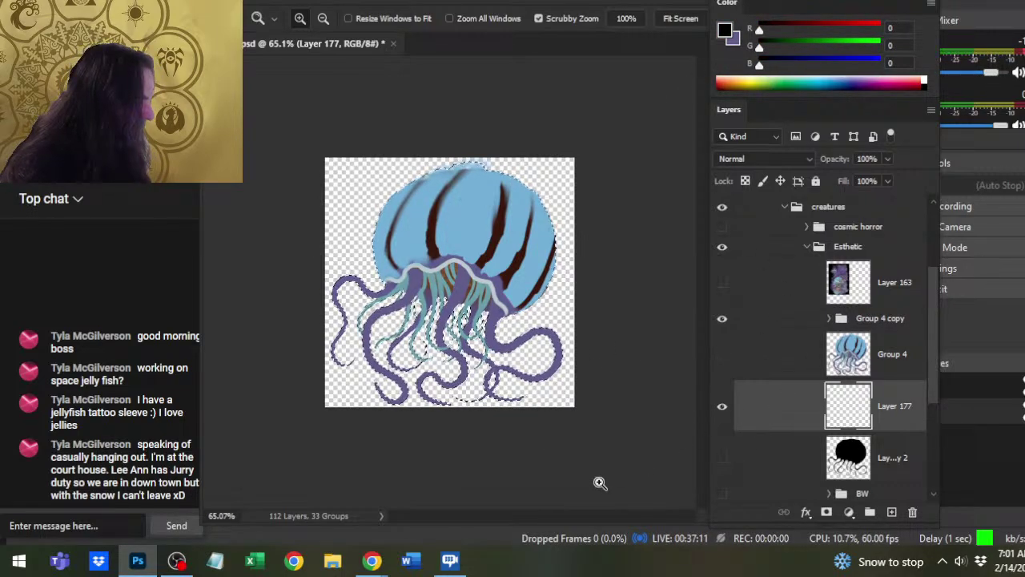
pyautogui.click(722, 319)
pyautogui.press('b')
pyautogui.press('.')
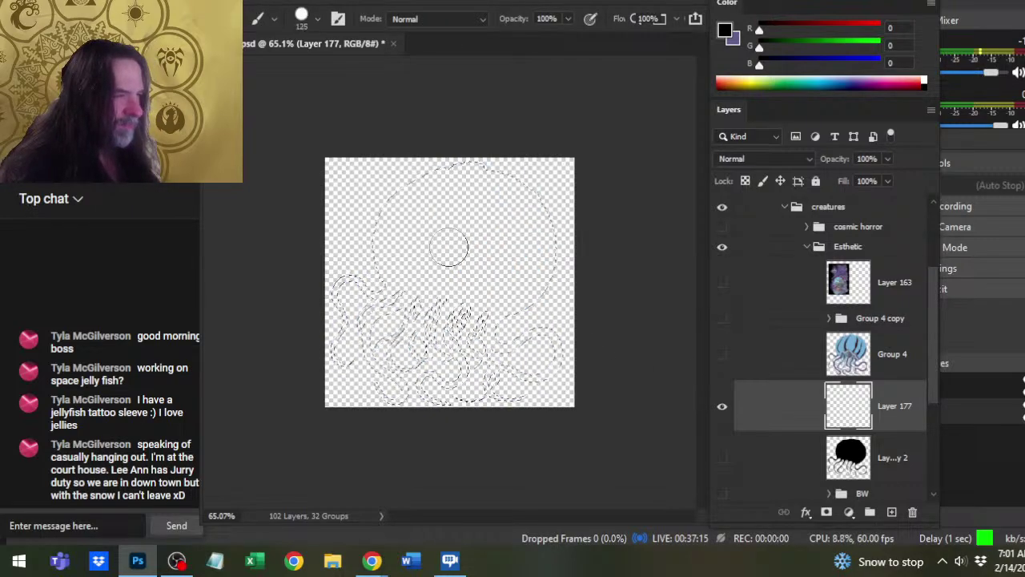
pyautogui.click(443, 298)
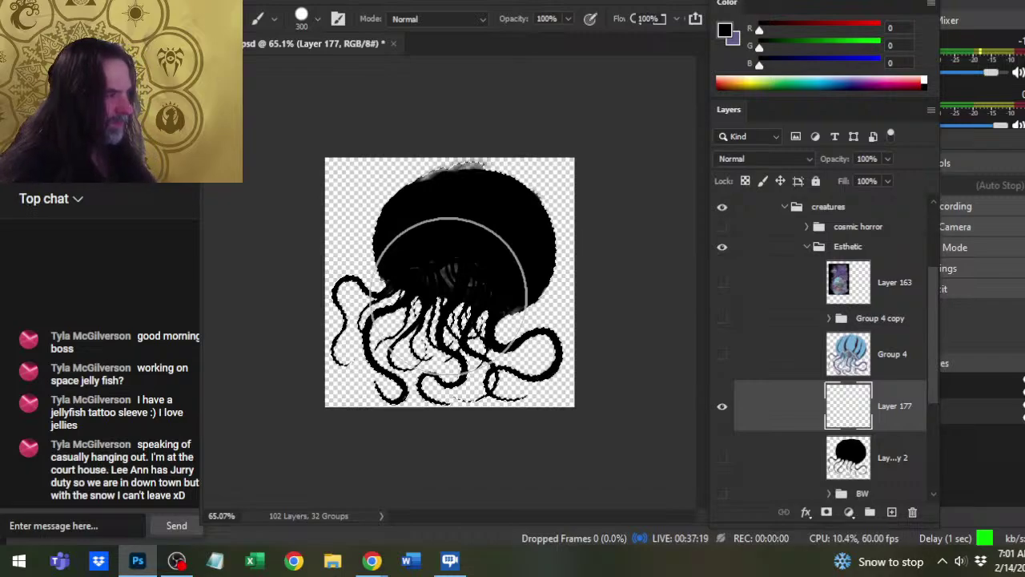
pyautogui.click(449, 297)
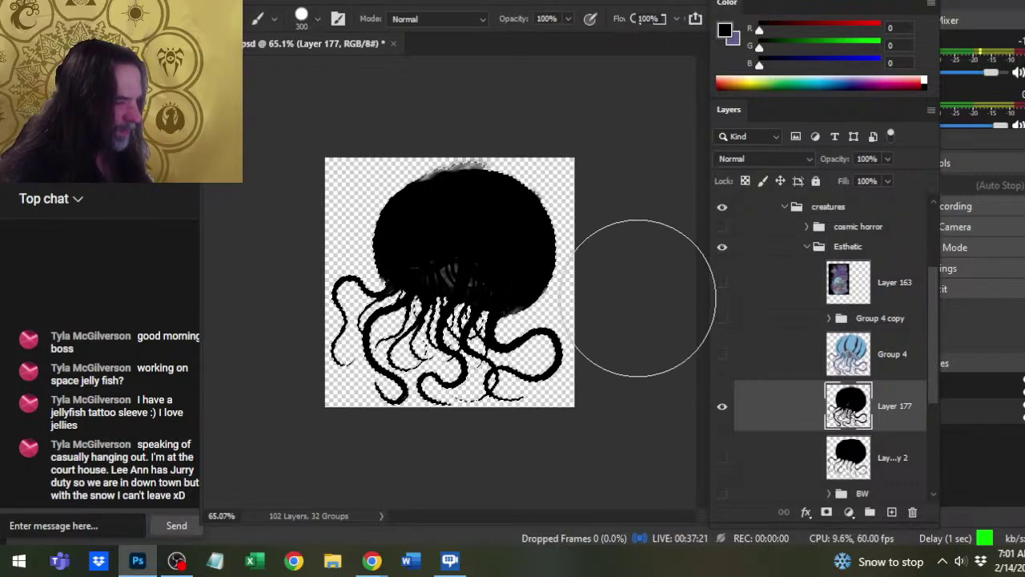
# Inspect the black silhouette's tentacles up close and compare them with the merged coloured jellyfish.
pyautogui.press('z')
pyautogui.moveTo(468, 332); pyautogui.dragTo(518, 424)
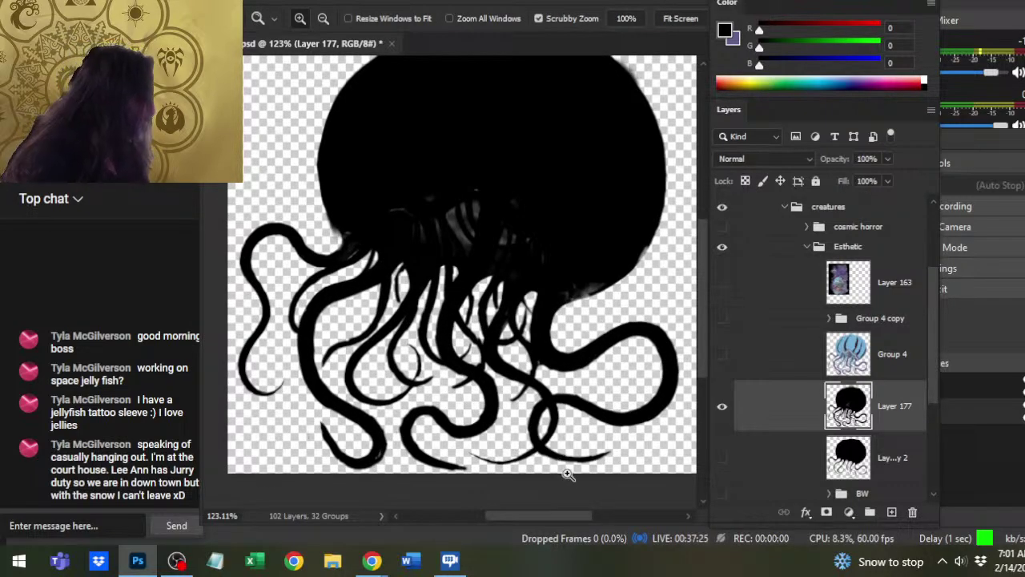
pyautogui.moveTo(573, 425); pyautogui.dragTo(541, 425)
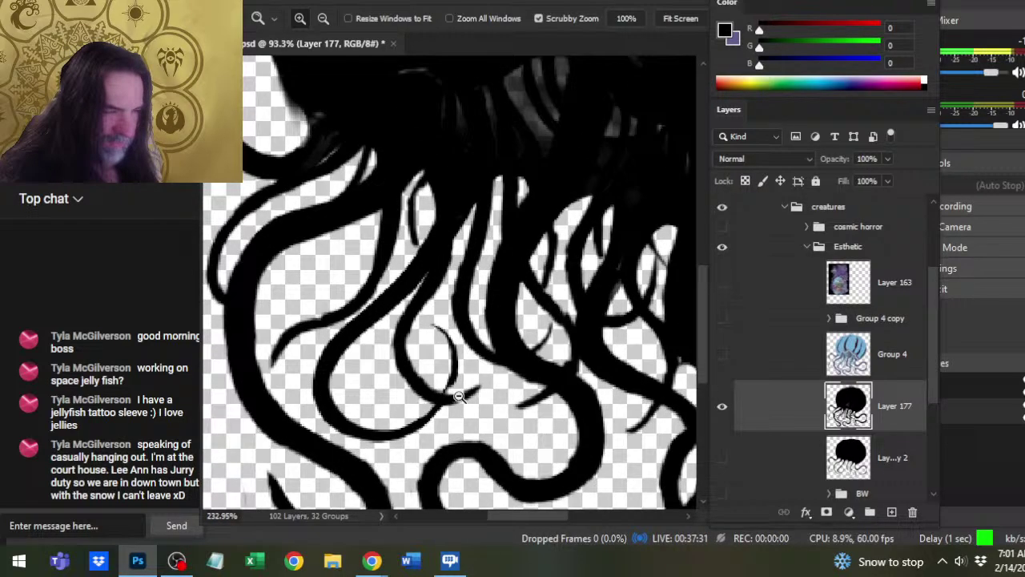
pyautogui.moveTo(411, 404)
pyautogui.mouseDown()
pyautogui.moveTo(457, 399)
pyautogui.moveTo(409, 410)
pyautogui.mouseUp()
pyautogui.click(722, 355)
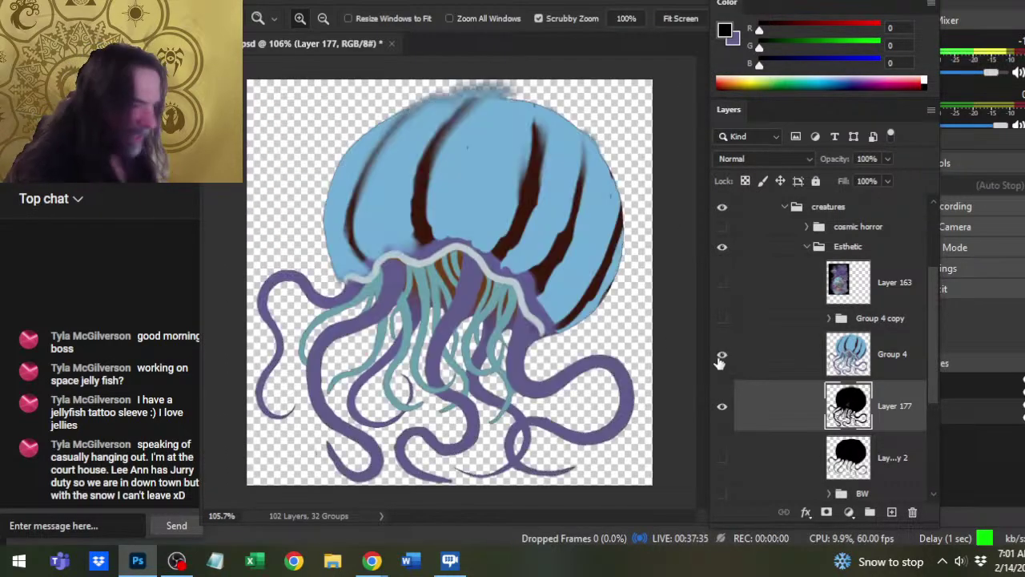
pyautogui.click(722, 357)
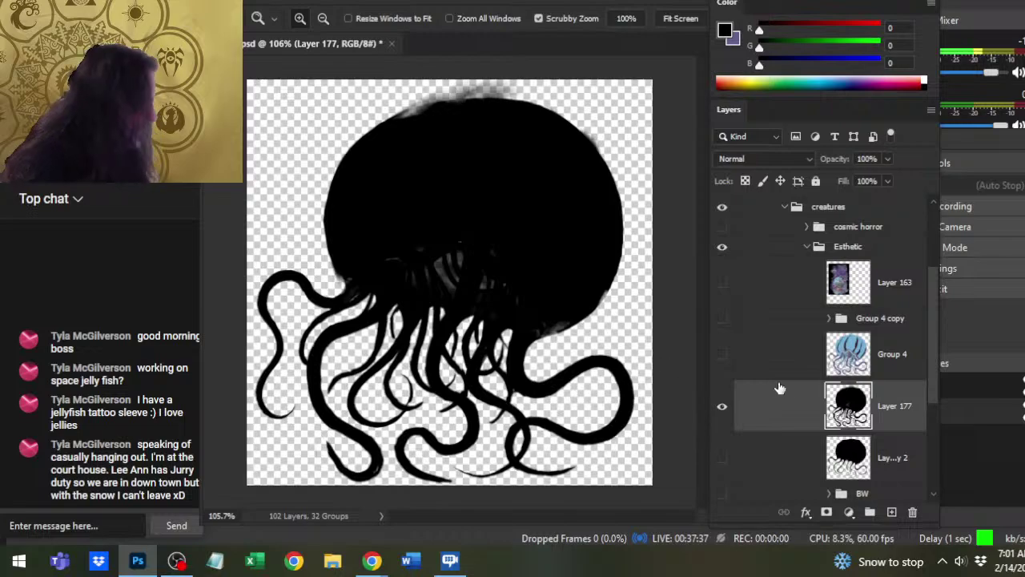
# Reduce the Brush size to 80.
pyautogui.press('b')
pyautogui.press('[')
pyautogui.press('[')
pyautogui.press('[')
pyautogui.press('[')
pyautogui.press('[')
pyautogui.press('[')
pyautogui.press('[')
pyautogui.press('[')
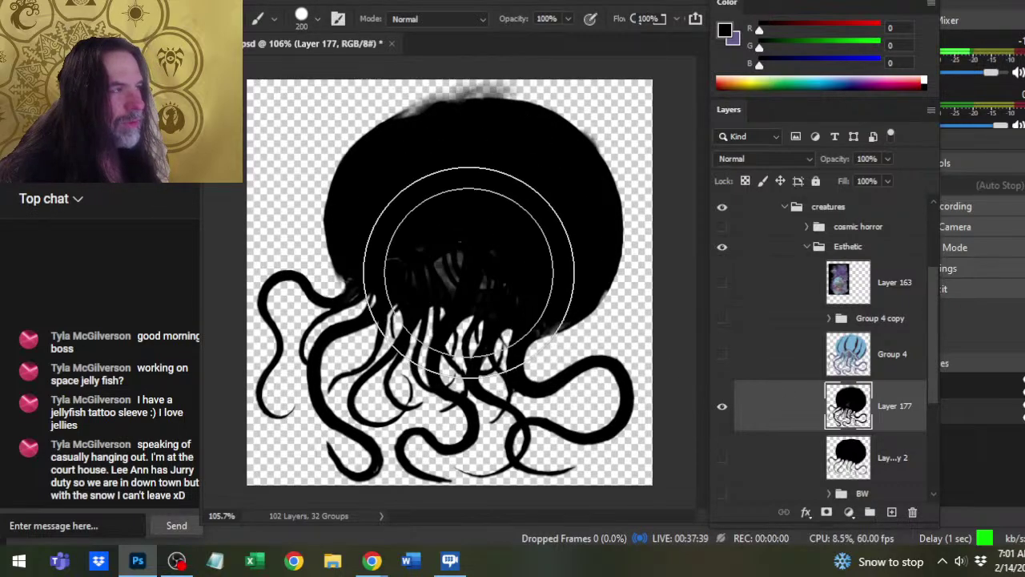
# Hide and reshow the black silhouette on Layer 177, and undo the last deselection of its outline.
pyautogui.click(721, 406)
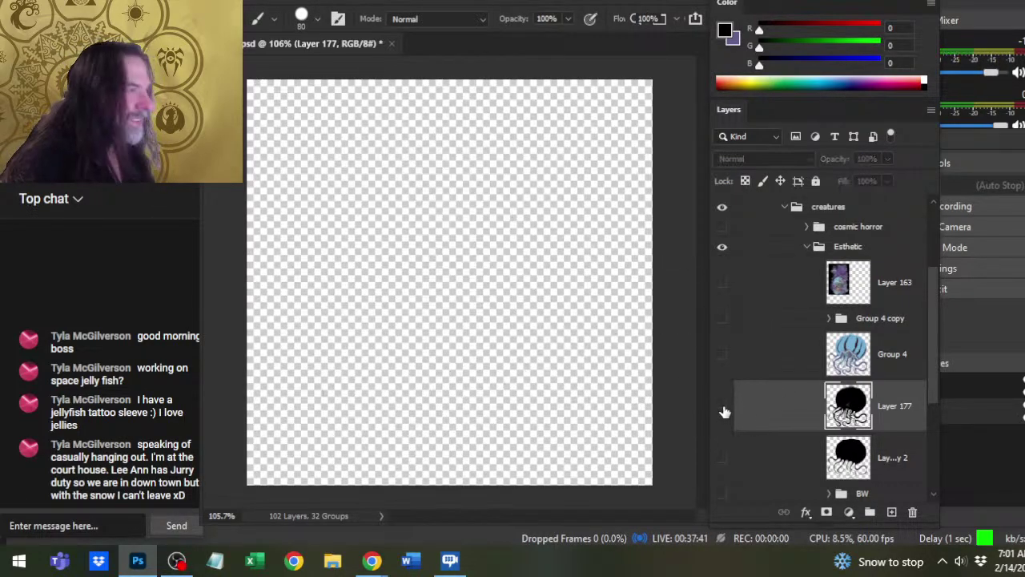
pyautogui.click(722, 406)
pyautogui.hotkey('ctrl', 'z')
pyautogui.hotkey('ctrl', 'z')
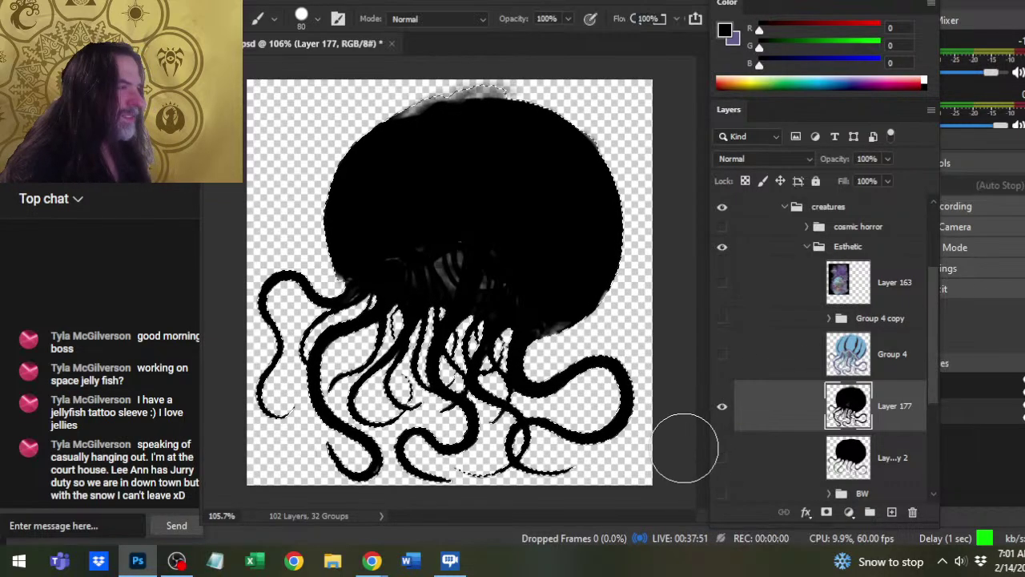
# Deselect the outline, delete Layer 177 and the merged Group 4 layer, and select the remaining Group 4 copy.
pyautogui.press('l')
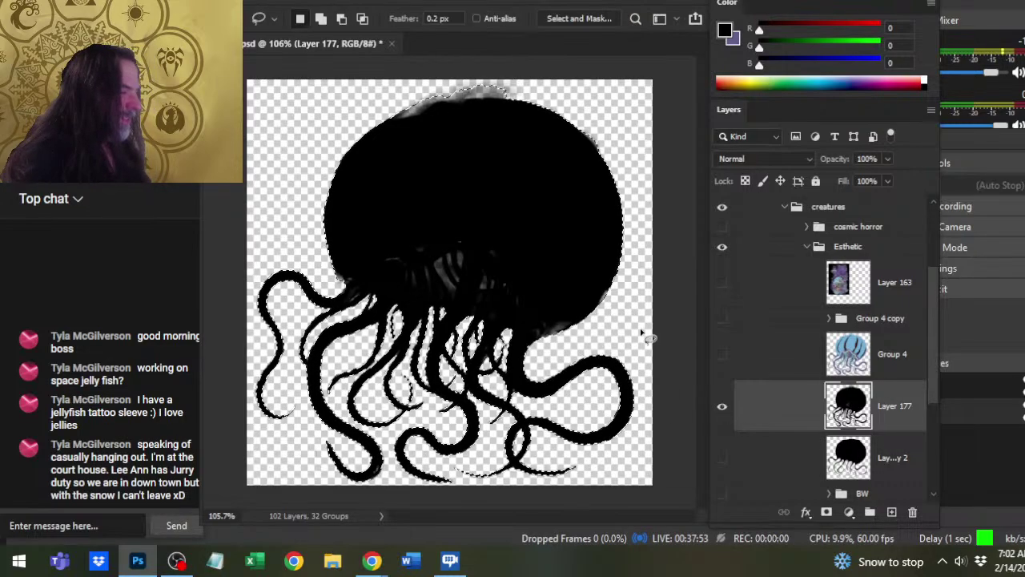
pyautogui.hotkey('ctrl', 'd')
pyautogui.press('Delete')
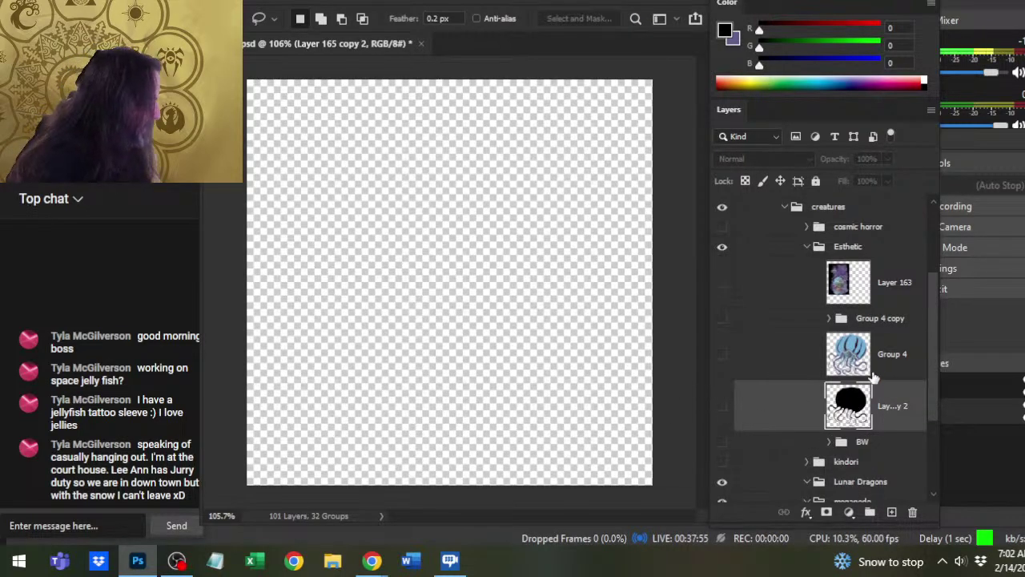
pyautogui.click(873, 373)
pyautogui.press('Delete')
pyautogui.click(833, 320)
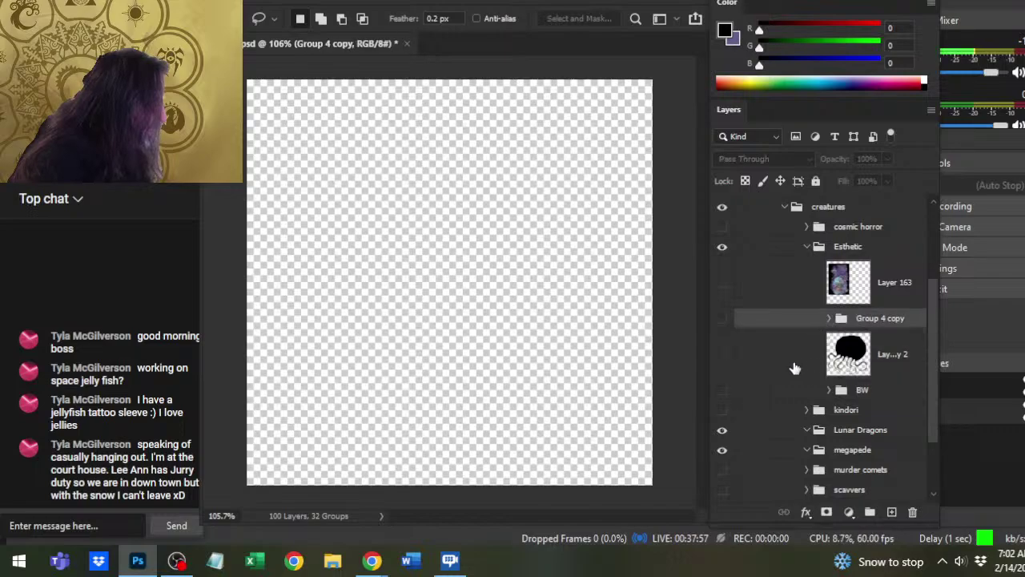
# Move Layer 169 with the blue dome stripes out of Group 4 copy, place it above the group and hide it.
pyautogui.click(830, 319)
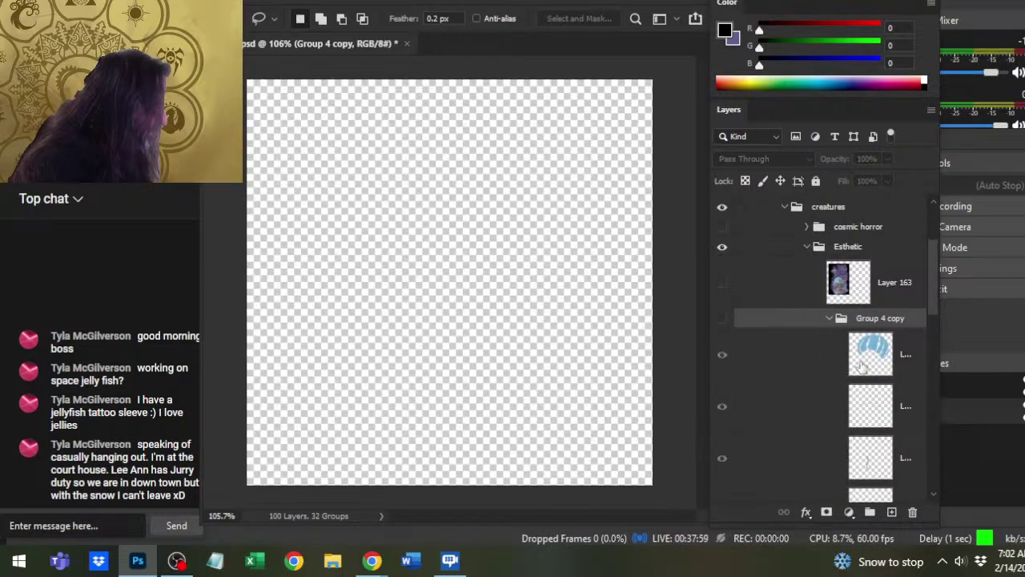
pyautogui.moveTo(862, 366); pyautogui.dragTo(801, 311)
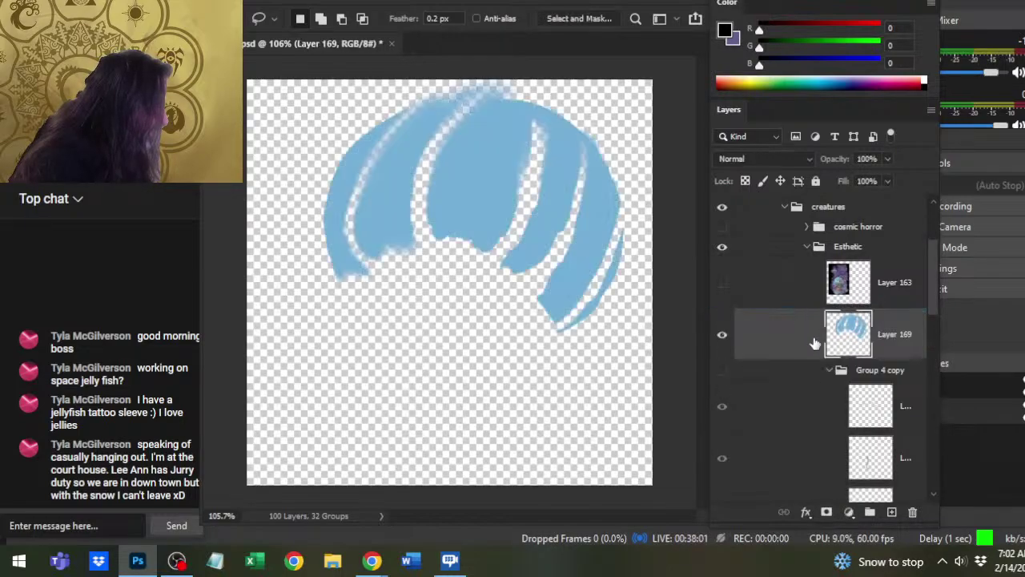
pyautogui.click(816, 408)
pyautogui.click(722, 335)
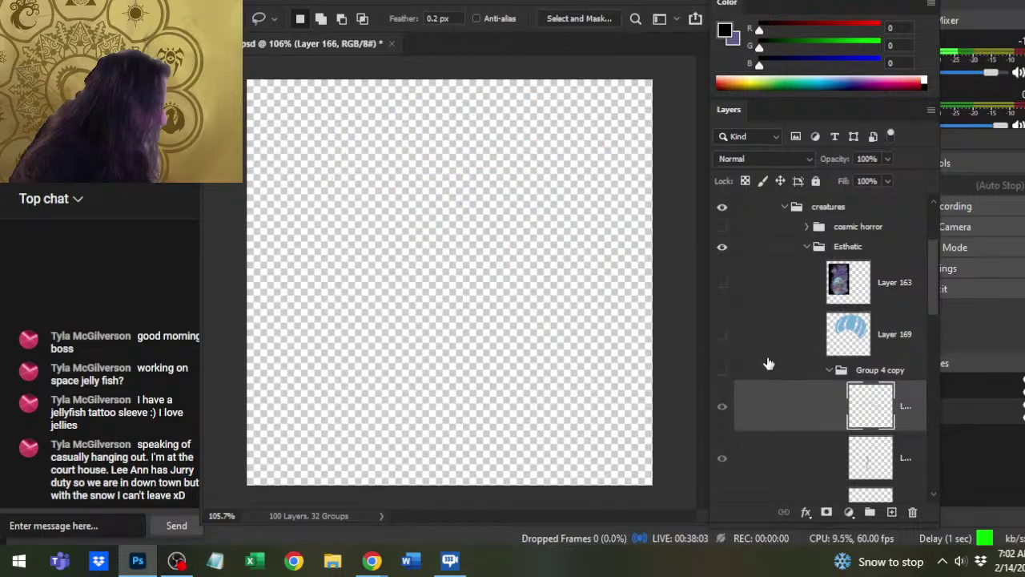
# Collapse Group 4 copy and duplicate it under the default name.
pyautogui.click(831, 378)
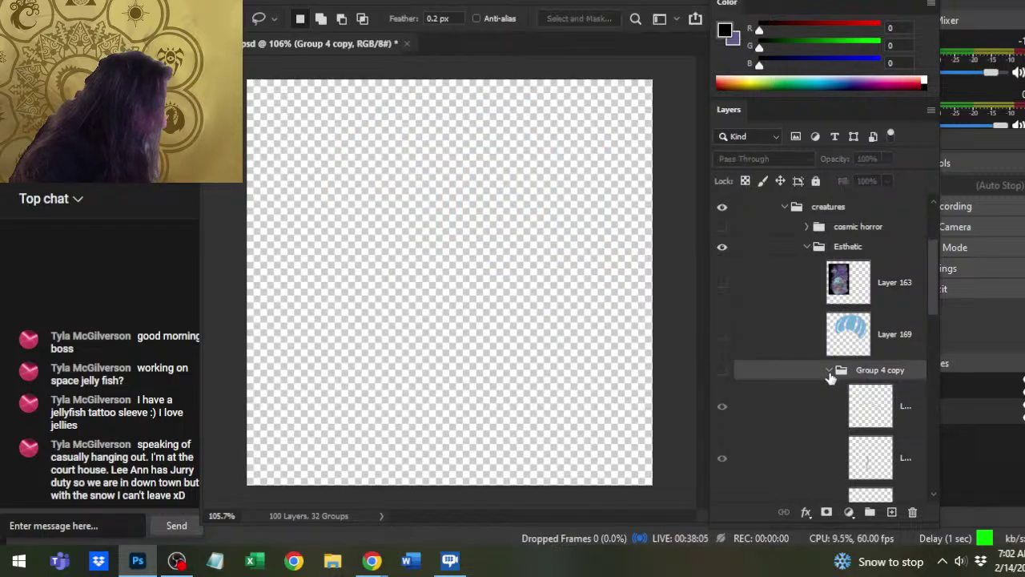
pyautogui.click(830, 372)
pyautogui.rightClick(796, 373)
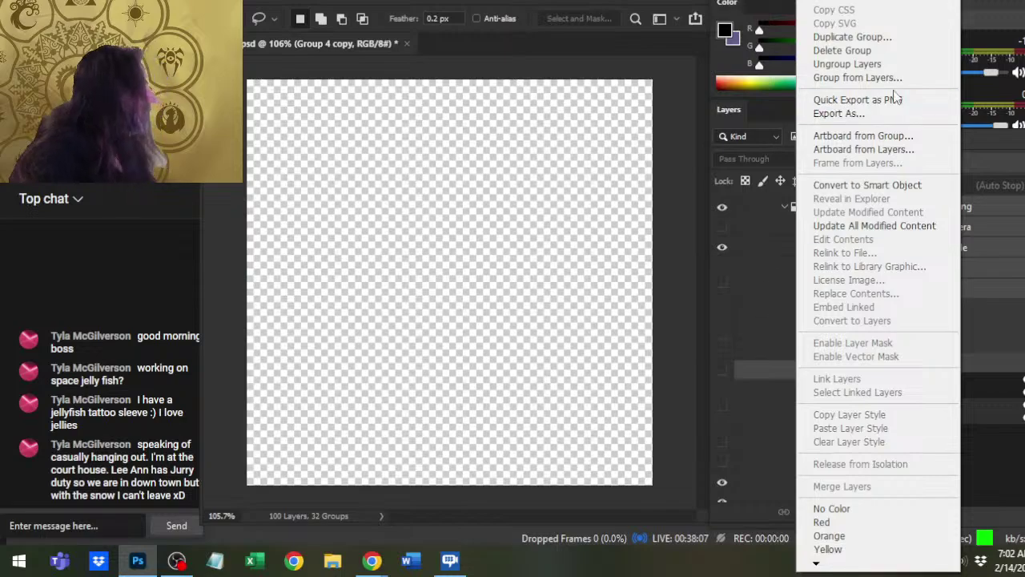
pyautogui.click(901, 44)
pyautogui.press('Return')
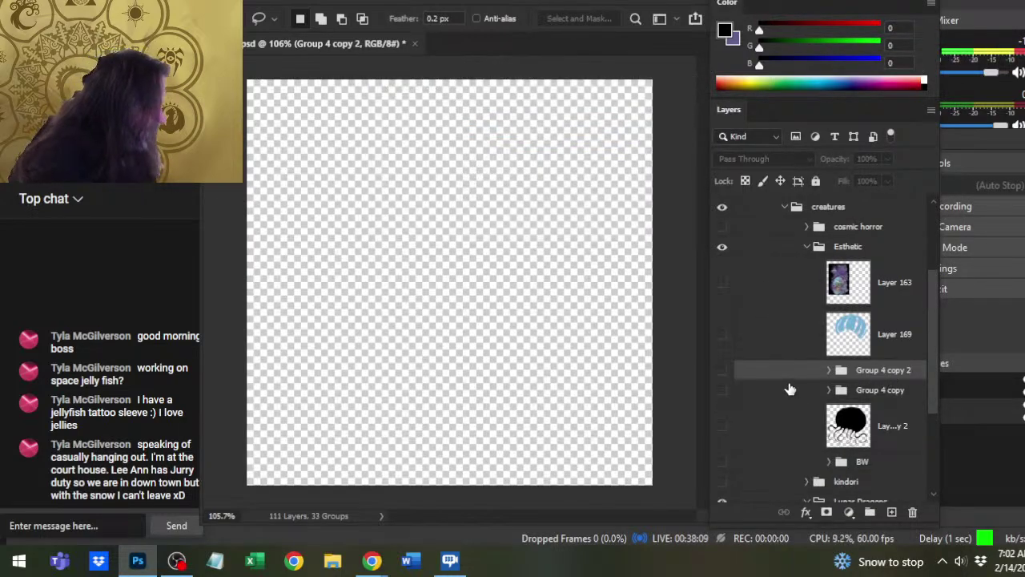
# Make the original Group 4 copy visible and merge it into a single layer.
pyautogui.rightClick(797, 399)
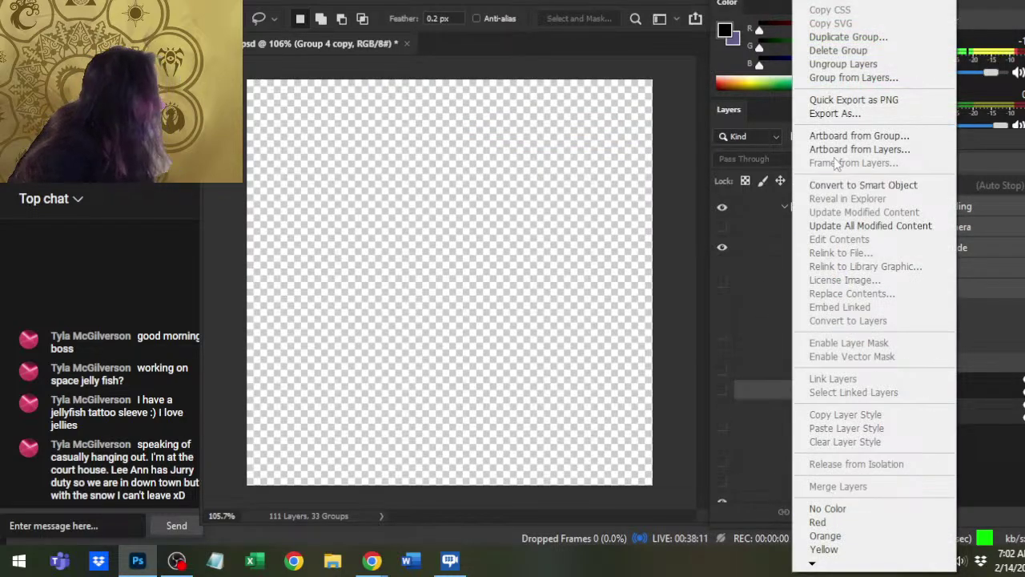
pyautogui.click(784, 408)
pyautogui.click(722, 390)
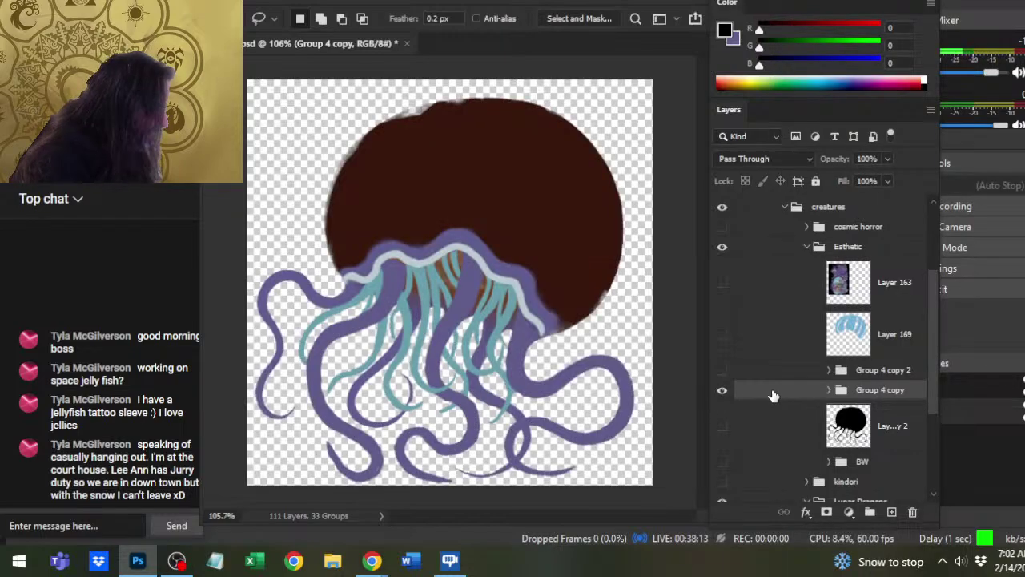
pyautogui.rightClick(767, 393)
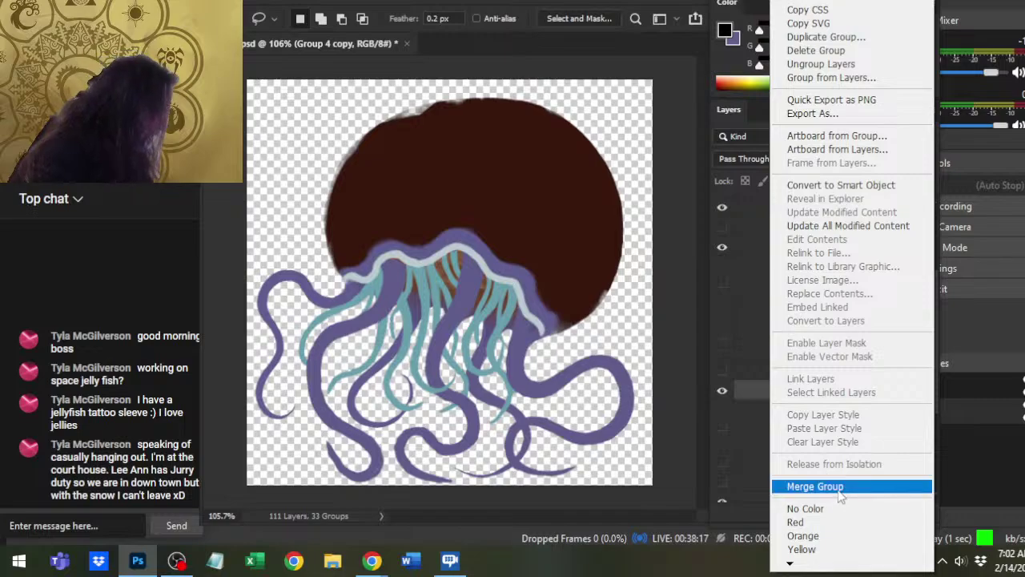
pyautogui.click(814, 486)
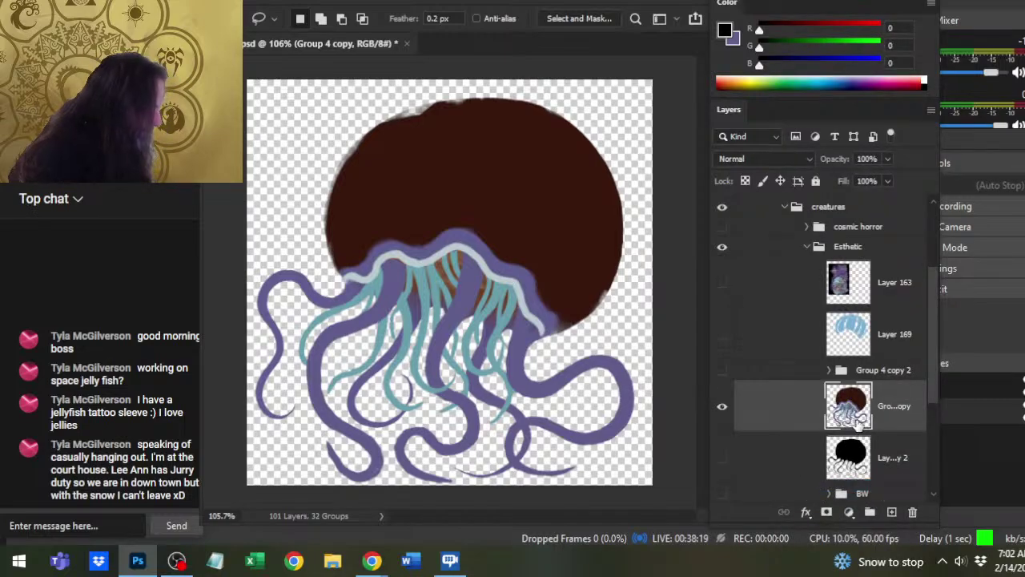
# Load the merged jellyfish's outline as a selection, add an empty layer beneath it and hide the merged layer.
pyautogui.keyDown('ctrl'); pyautogui.click(862, 460); pyautogui.keyUp('ctrl')
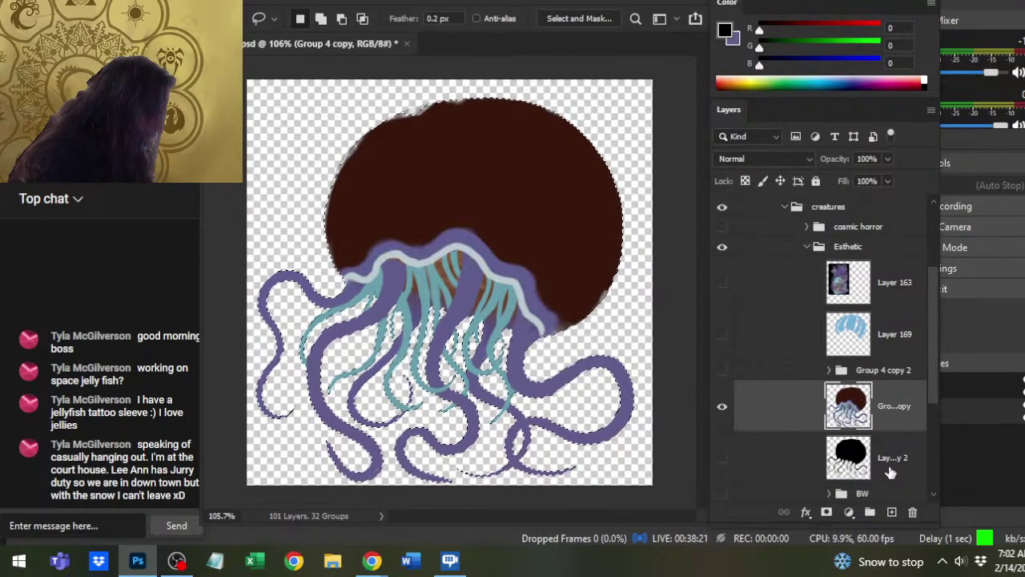
pyautogui.click(891, 512)
pyautogui.click(722, 406)
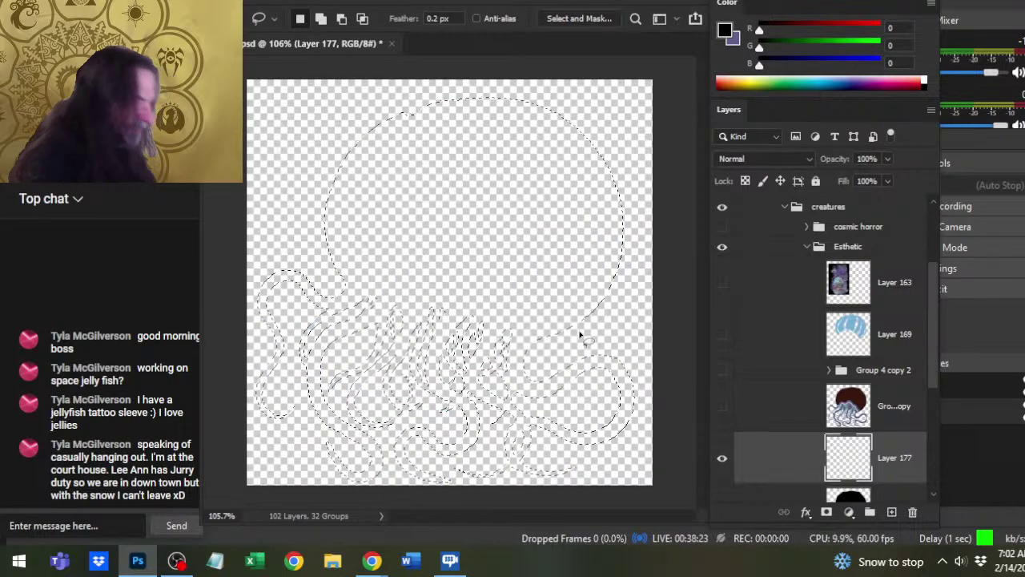
# Fill the selected jellyfish outline with black on Layer 177 using a size 400 brush, and deselect it.
pyautogui.press('b')
pyautogui.moveTo(515, 233); pyautogui.dragTo(649, 321)
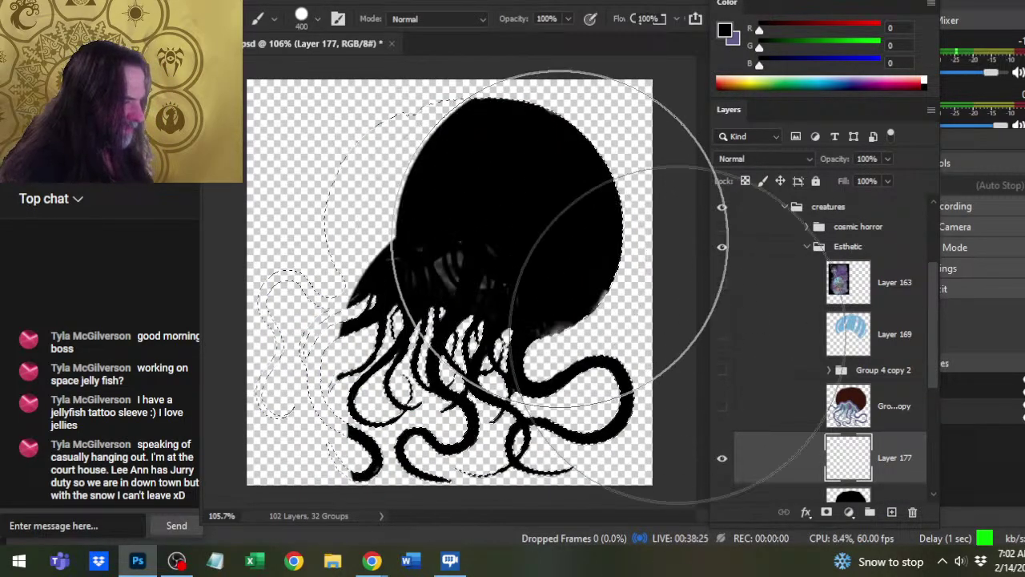
pyautogui.moveTo(561, 329)
pyautogui.mouseDown()
pyautogui.moveTo(389, 390)
pyautogui.moveTo(413, 216)
pyautogui.moveTo(446, 252)
pyautogui.moveTo(470, 112)
pyautogui.mouseUp()
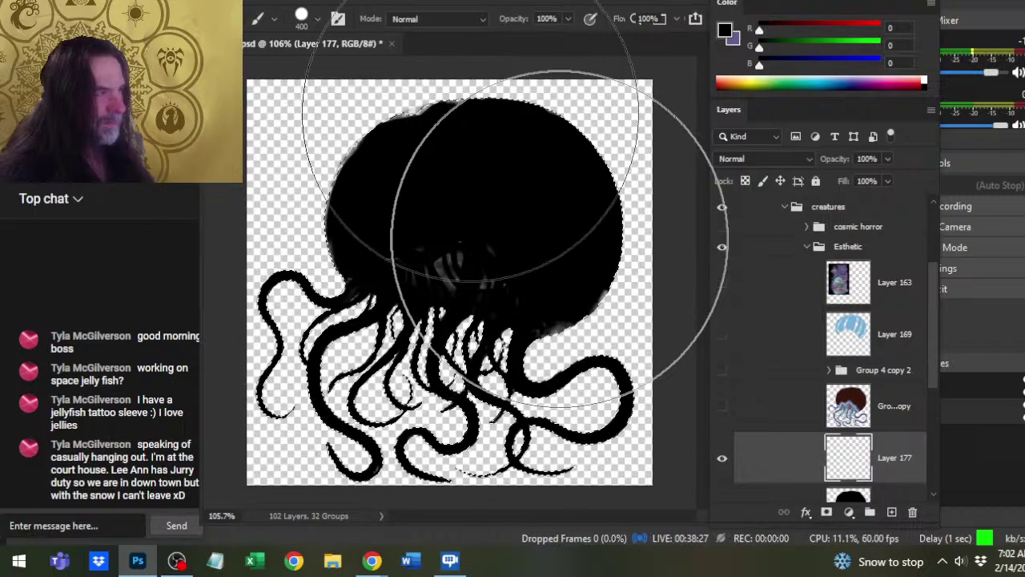
pyautogui.moveTo(559, 240)
pyautogui.mouseDown()
pyautogui.moveTo(508, 229)
pyautogui.moveTo(526, 492)
pyautogui.moveTo(550, 80)
pyautogui.mouseUp()
pyautogui.press('l')
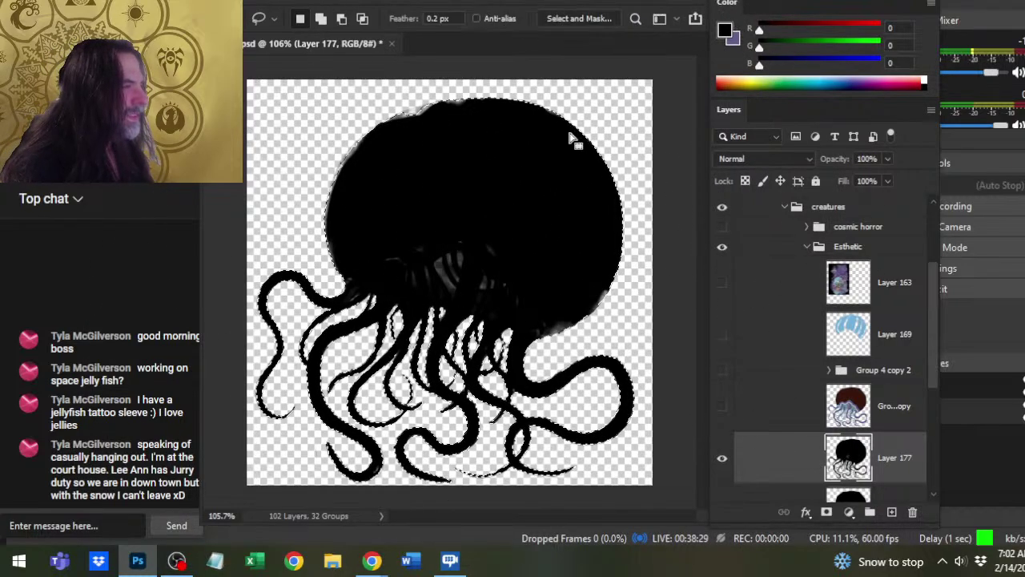
pyautogui.hotkey('ctrl', 'd')
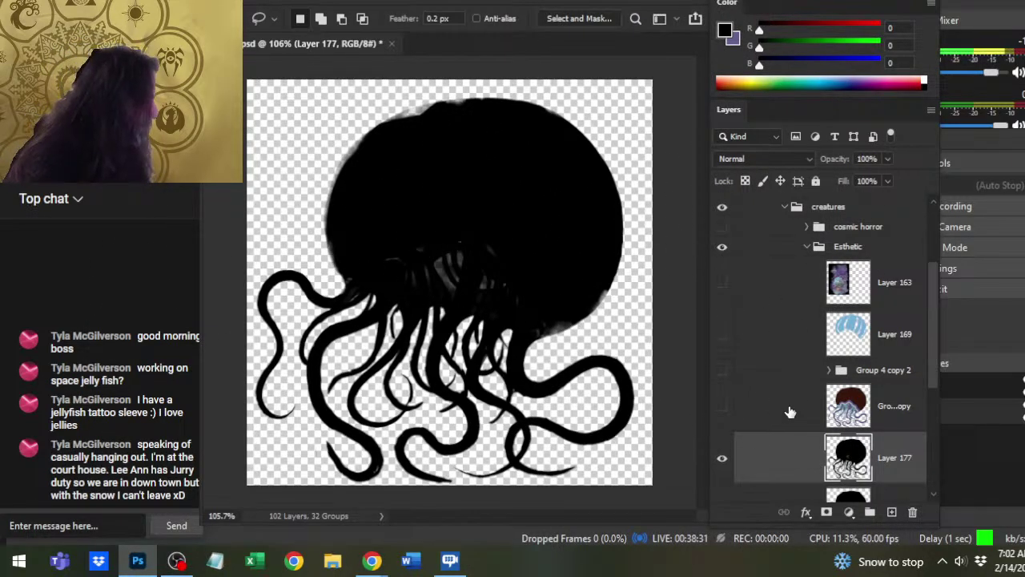
# Paint over the gaps inside the silhouette's dome and even out its edge in black, reducing the Brush size to 60.
pyautogui.press('b')
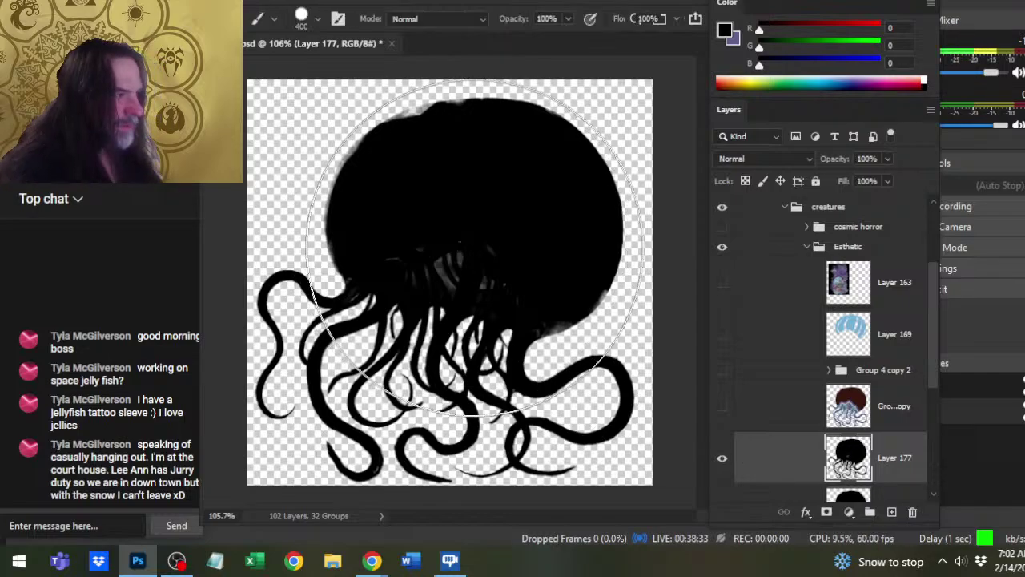
pyautogui.moveTo(455, 239); pyautogui.dragTo(500, 251)
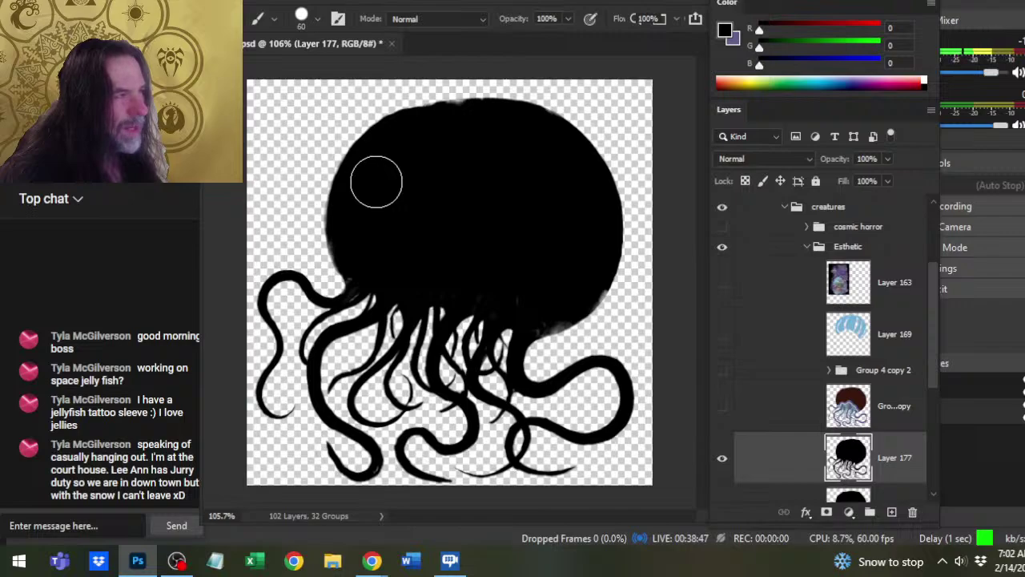
pyautogui.press('e')
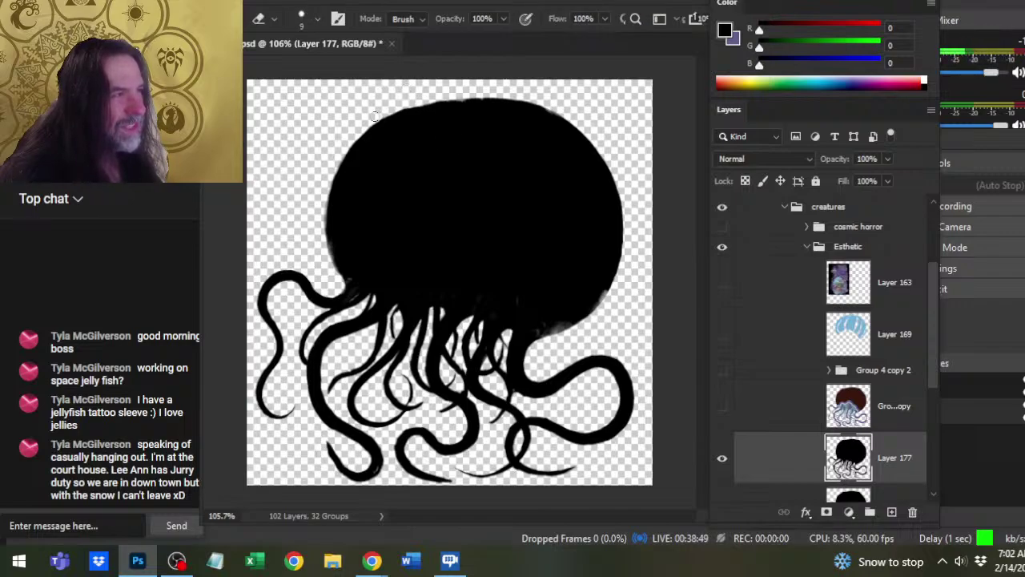
pyautogui.press('b')
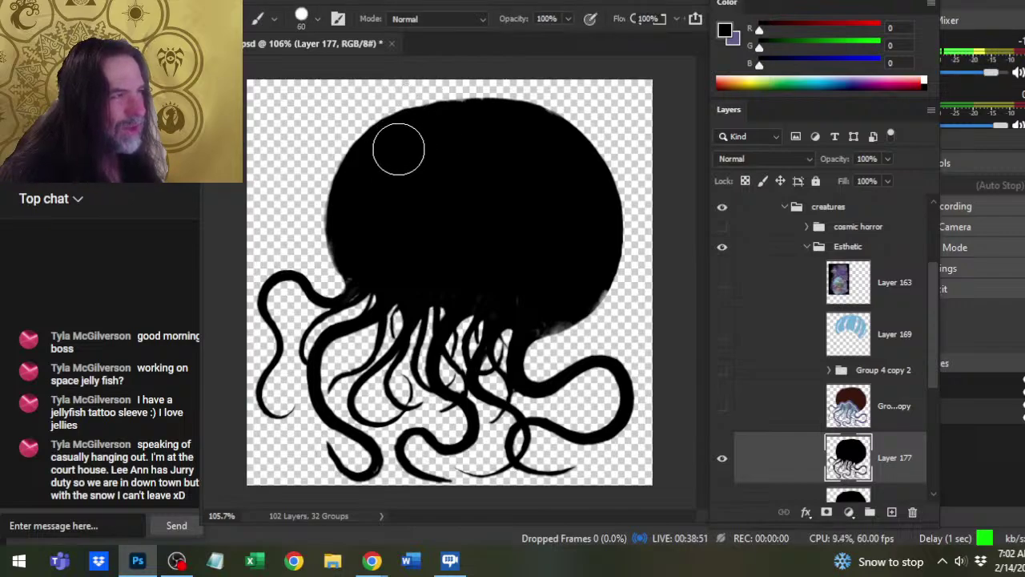
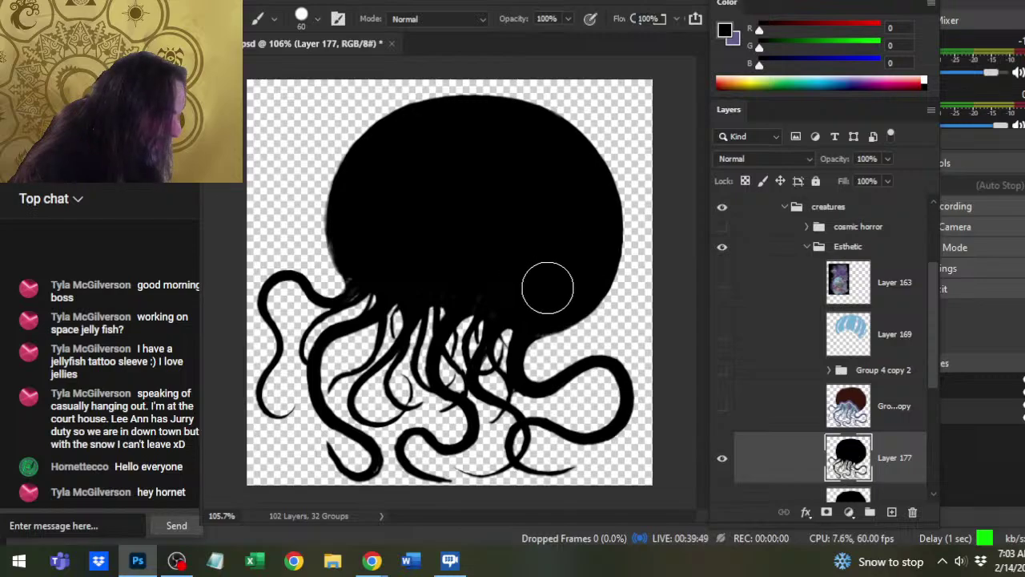
# Reduce the Brush size to 10 for touching up where the silhouette's left tentacles meet the dome.
pyautogui.press('[')
pyautogui.press('[')
pyautogui.press('[')
pyautogui.press('[')
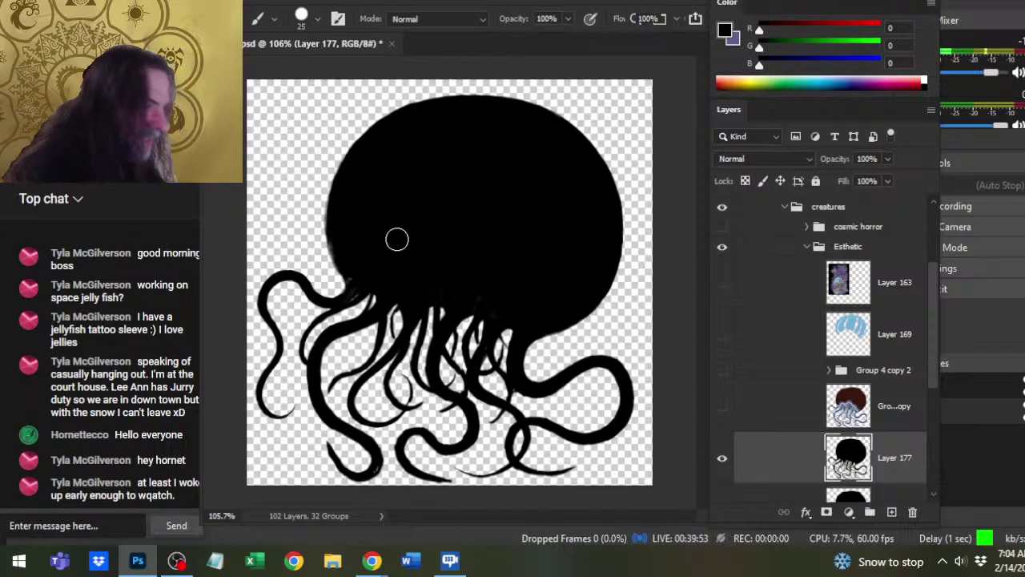
pyautogui.press('[')
pyautogui.press('[')
pyautogui.press('[')
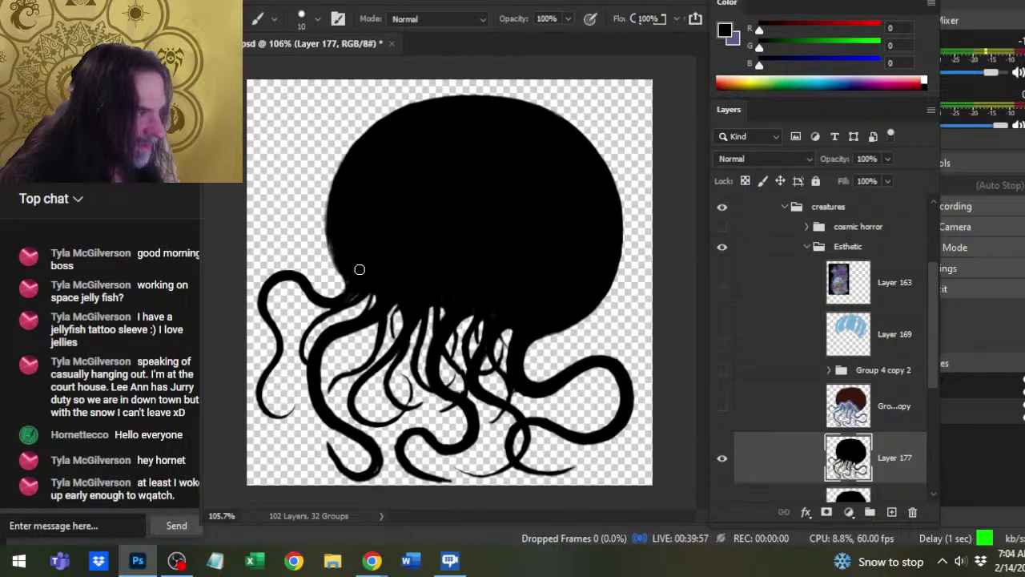
# Show the older black silhouette layer beneath Layer 177 and reduce the Brush size to 6.
pyautogui.scroll(-3, 921, 337)
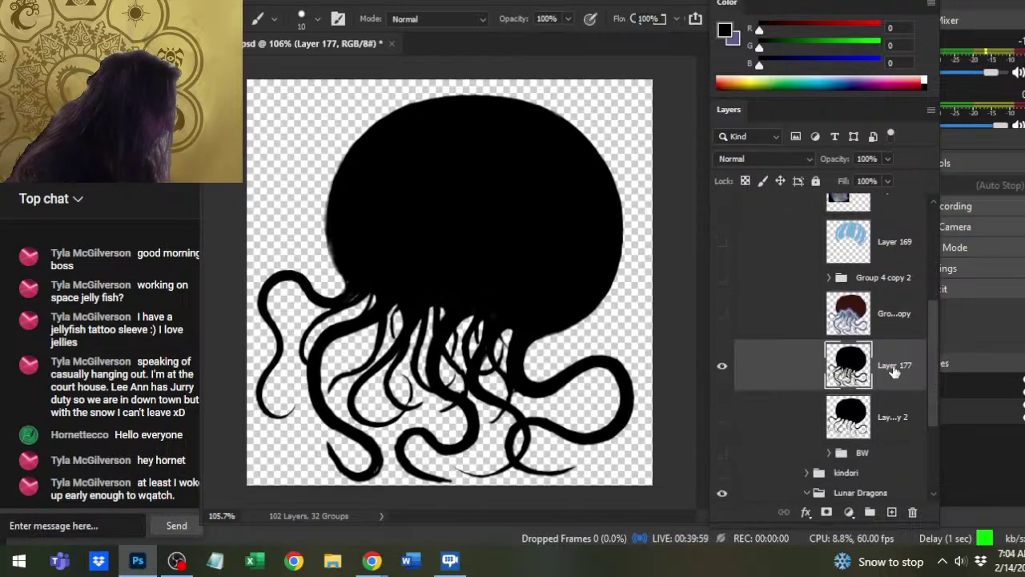
pyautogui.click(723, 419)
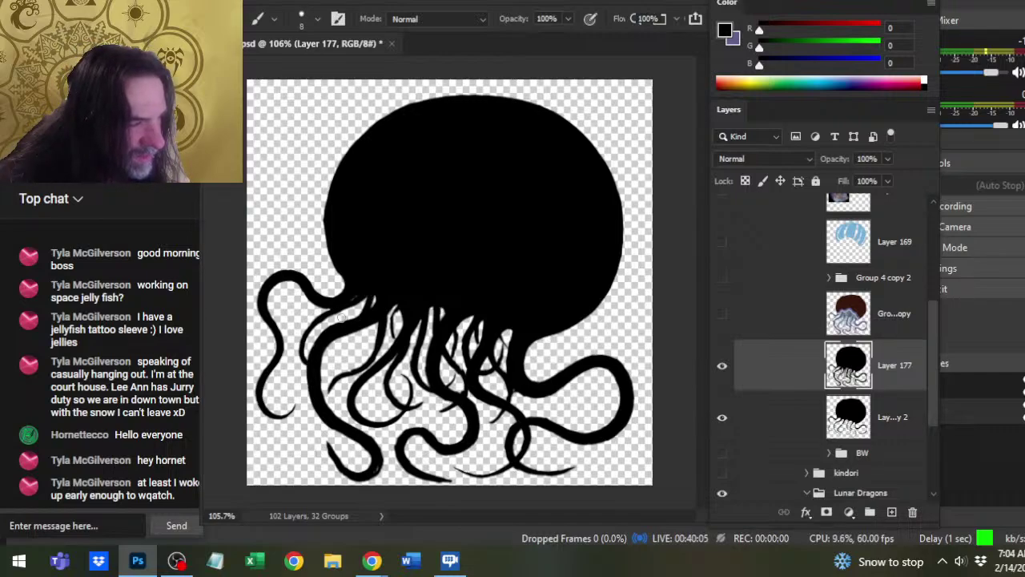
pyautogui.press('[')
pyautogui.press('[')
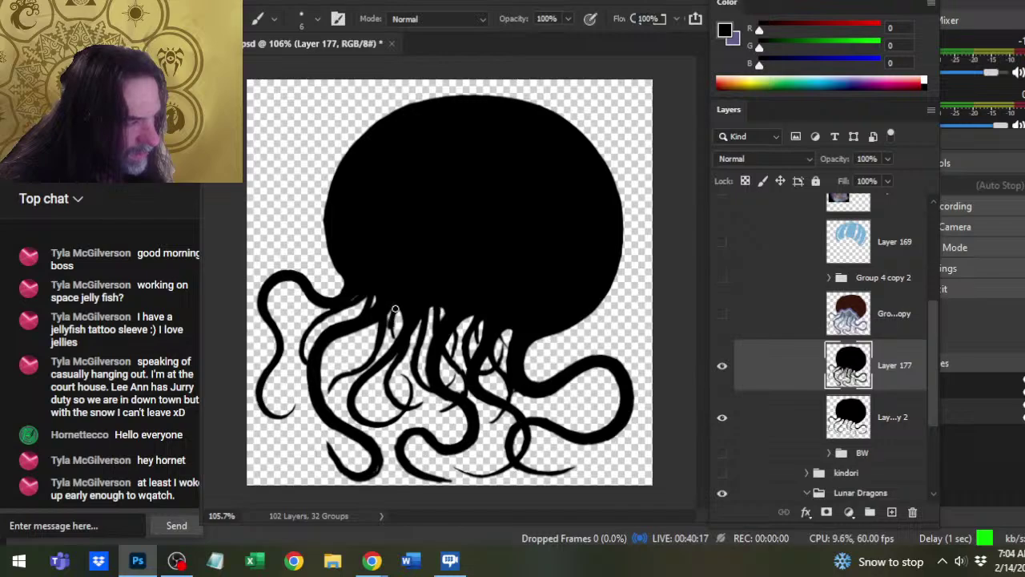
# Retouch the thin tentacle strands beneath the dome in black, undoing one stroke and narrowing the brush to 4.
pyautogui.moveTo(394, 308); pyautogui.dragTo(393, 337)
pyautogui.hotkey('ctrl', 'z')
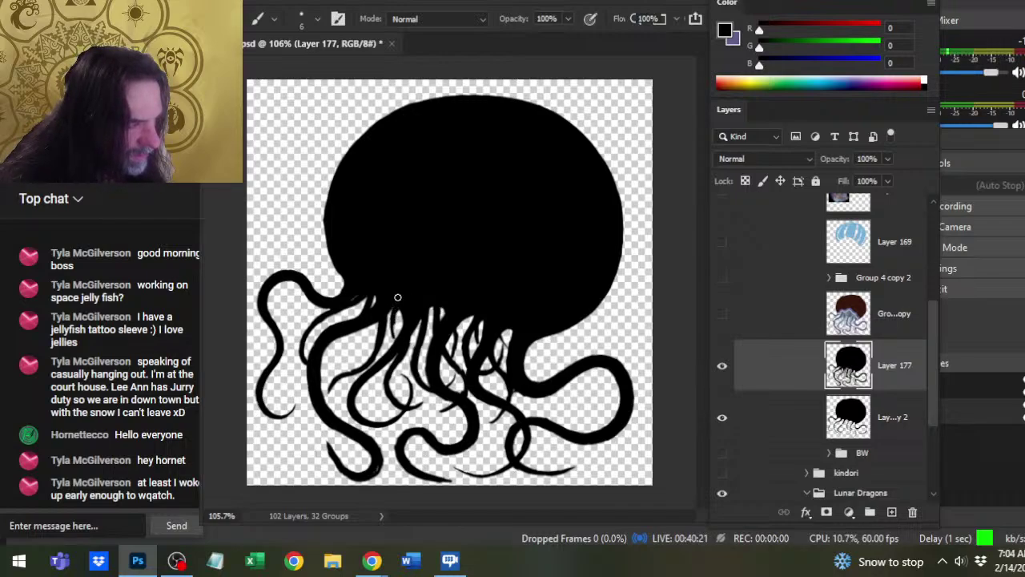
pyautogui.moveTo(393, 314); pyautogui.dragTo(407, 349)
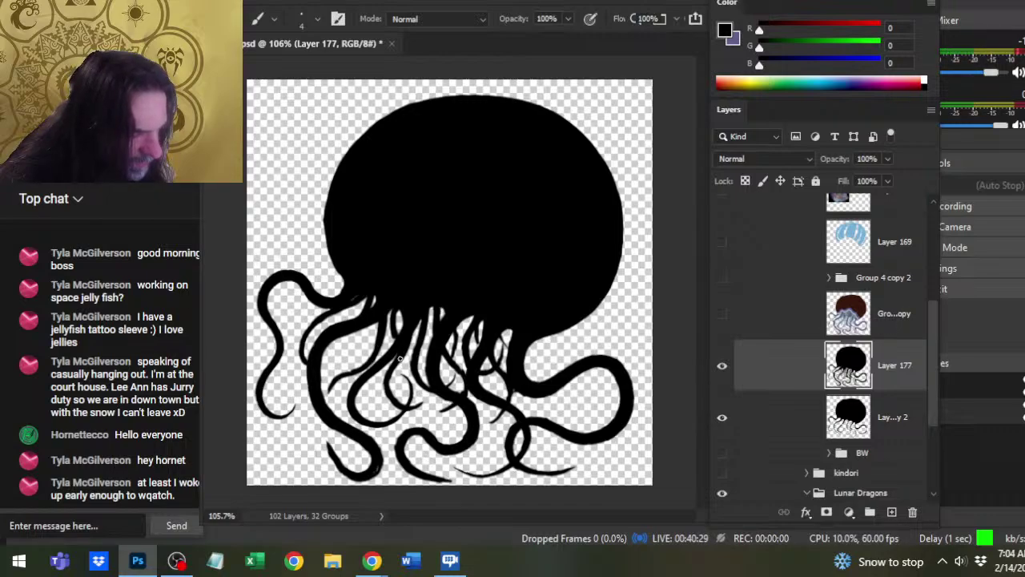
pyautogui.press('e')
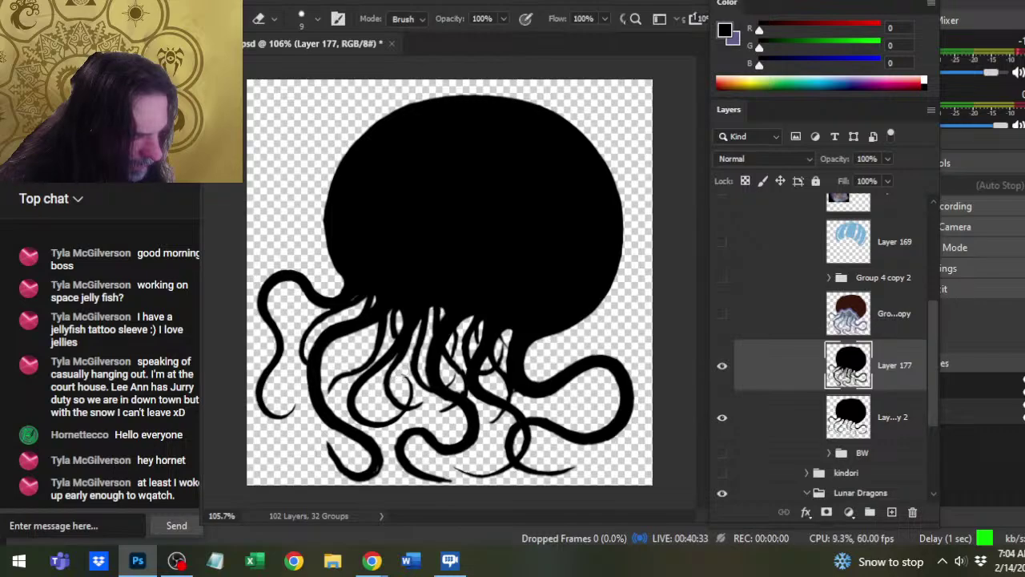
pyautogui.press('b')
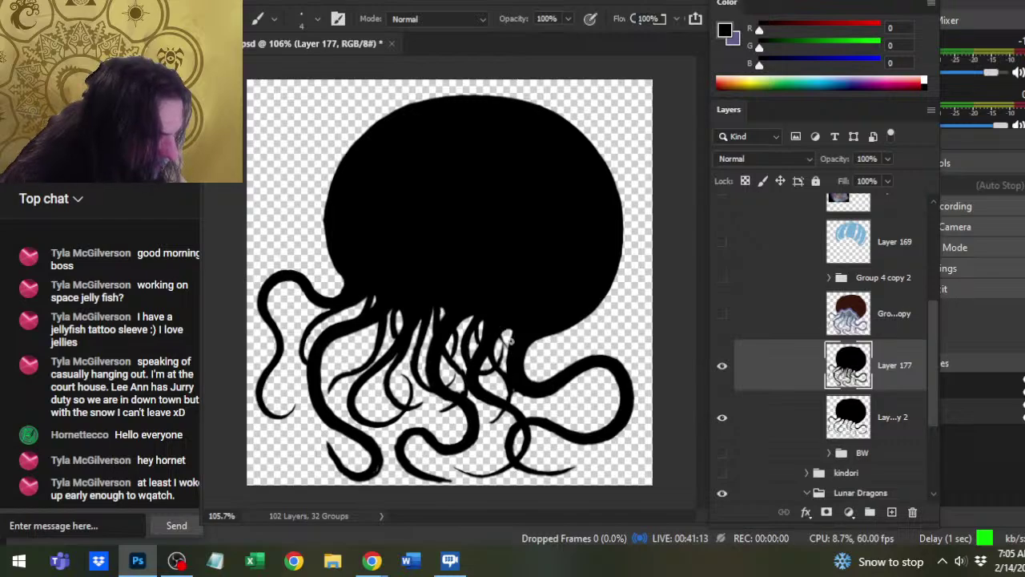
# Compare the silhouette with the hidden coloured layers, and examine its whole shape and its tentacles up close.
pyautogui.click(723, 255)
pyautogui.click(728, 254)
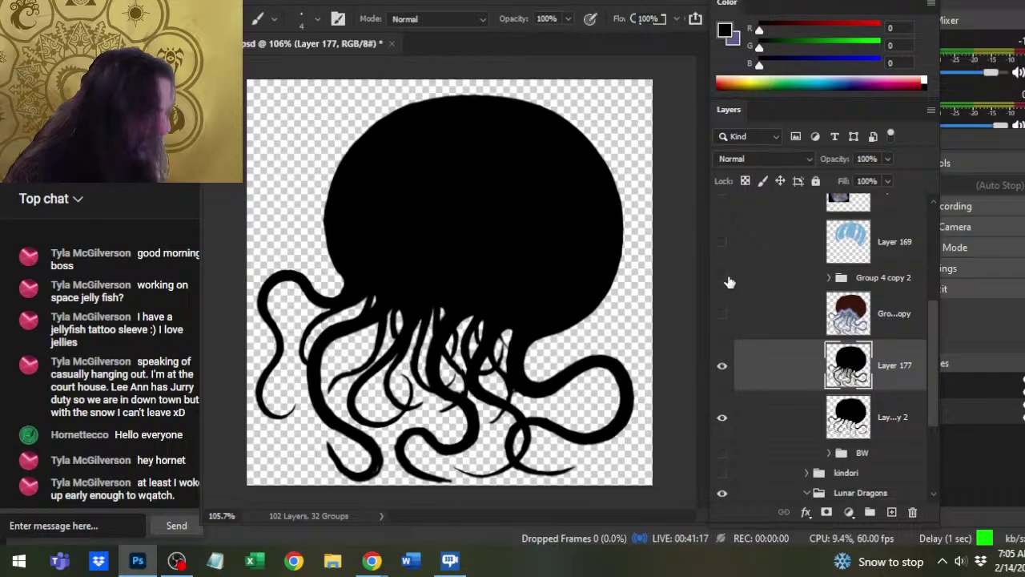
pyautogui.click(725, 278)
pyautogui.click(726, 279)
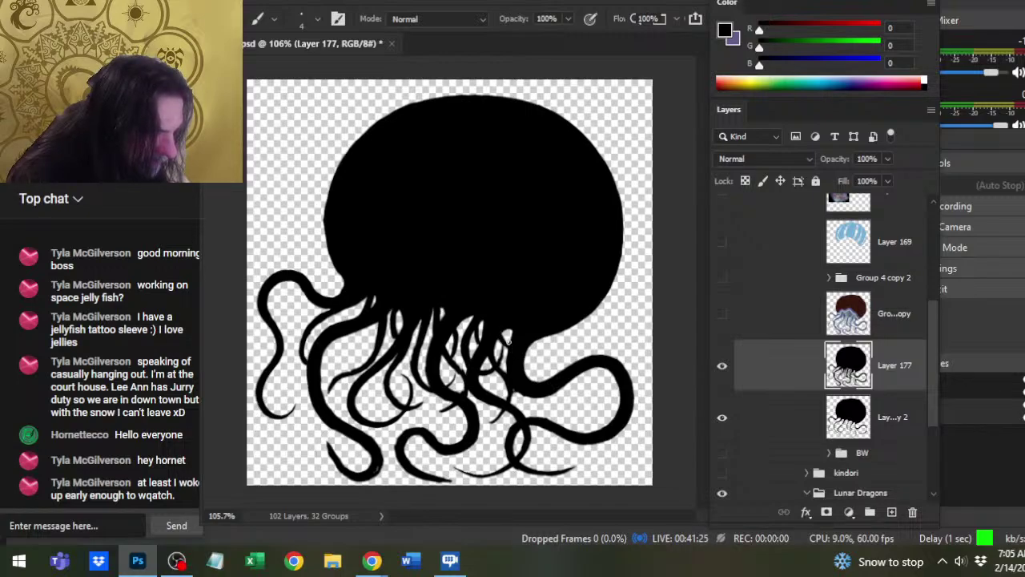
pyautogui.press('z')
pyautogui.moveTo(508, 441); pyautogui.dragTo(449, 317)
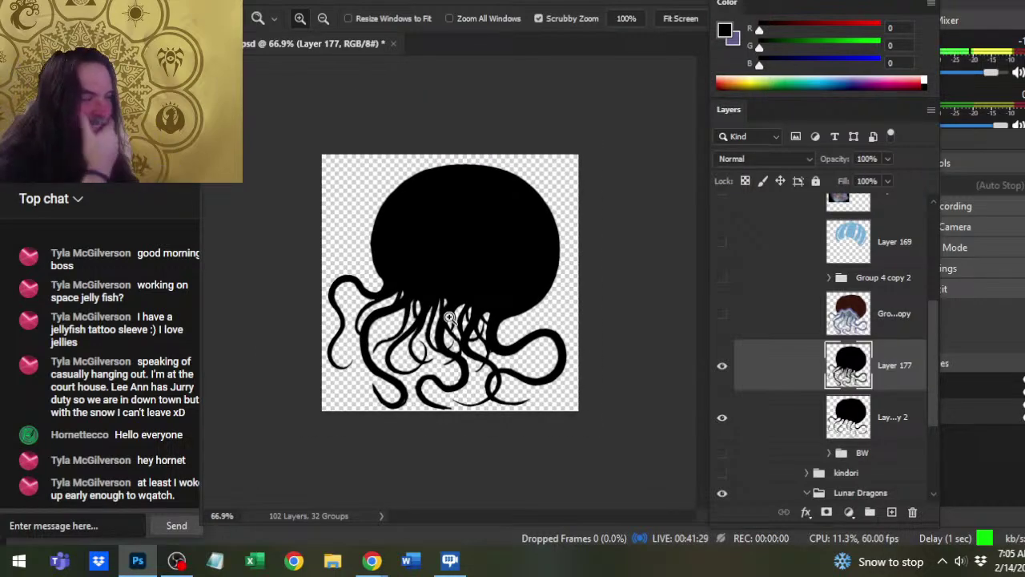
pyautogui.moveTo(472, 240); pyautogui.dragTo(535, 258)
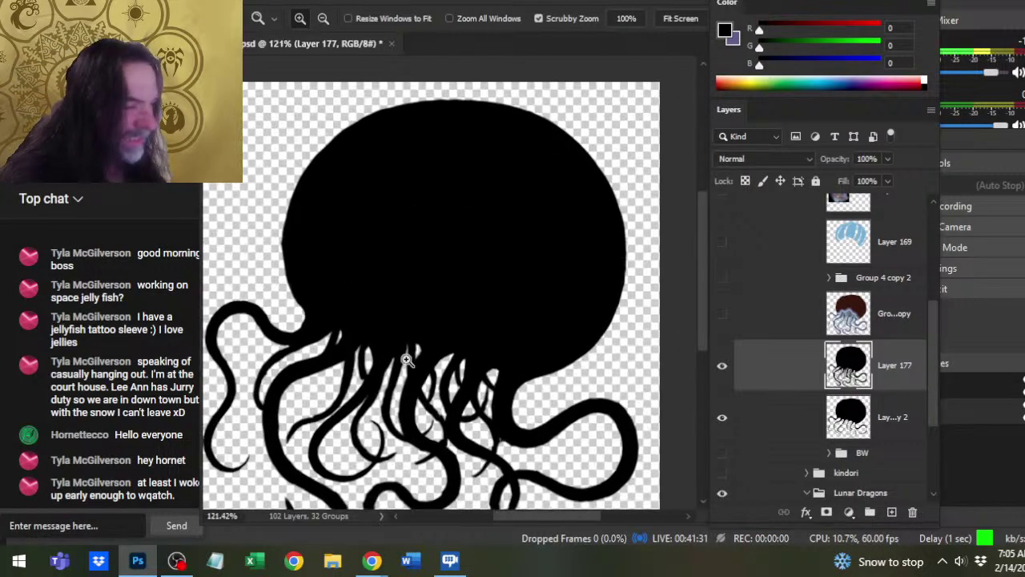
pyautogui.press('b')
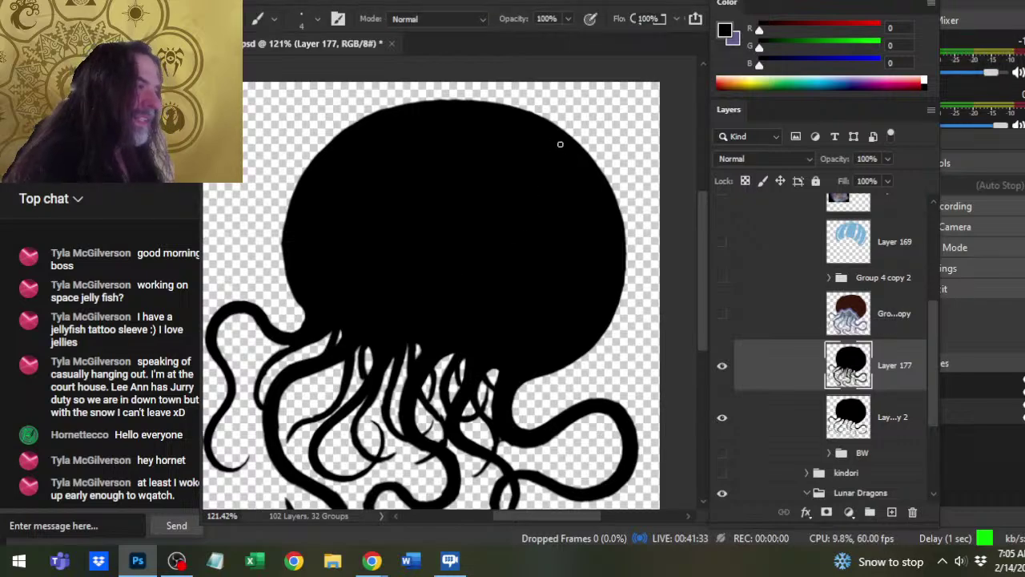
# Set the Brush size to 30 and fill out the right edge of the dome in black on Layer 177.
pyautogui.press(']')
pyautogui.press(']')
pyautogui.press(']')
pyautogui.press(']')
pyautogui.press(']')
pyautogui.press(']')
pyautogui.press(']')
pyautogui.press(']')
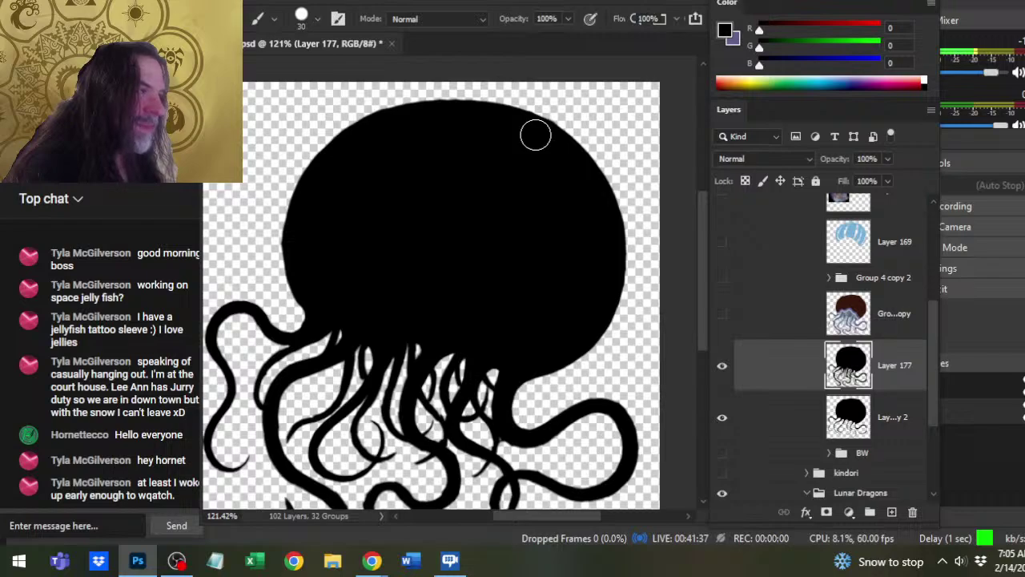
pyautogui.press('ctrl')
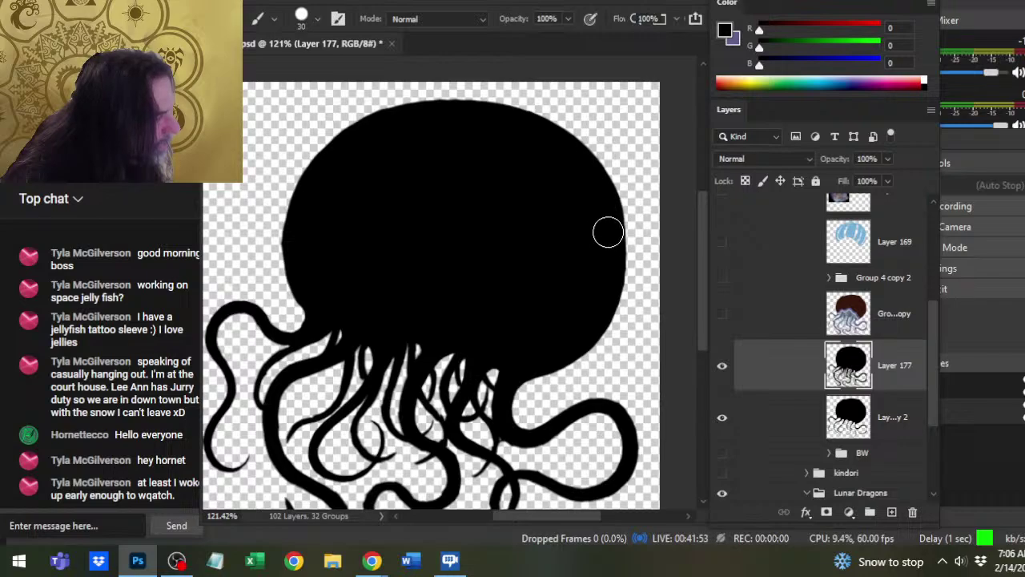
pyautogui.moveTo(607, 229)
pyautogui.mouseDown()
pyautogui.moveTo(603, 201)
pyautogui.moveTo(609, 251)
pyautogui.moveTo(611, 224)
pyautogui.mouseUp()
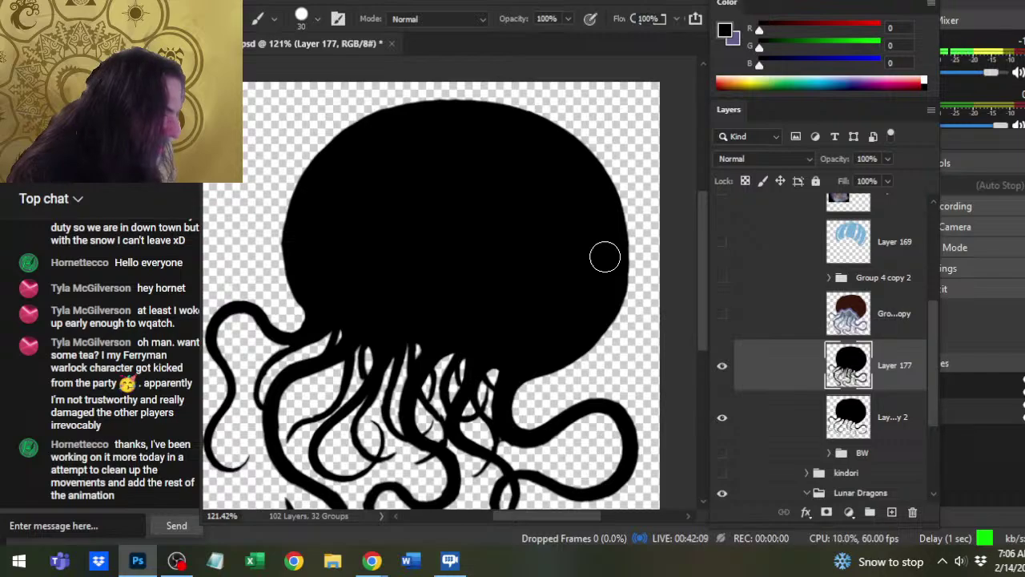
# Enlarge the Eraser to size 25 and trim the dome's lower right edge.
pyautogui.press('e')
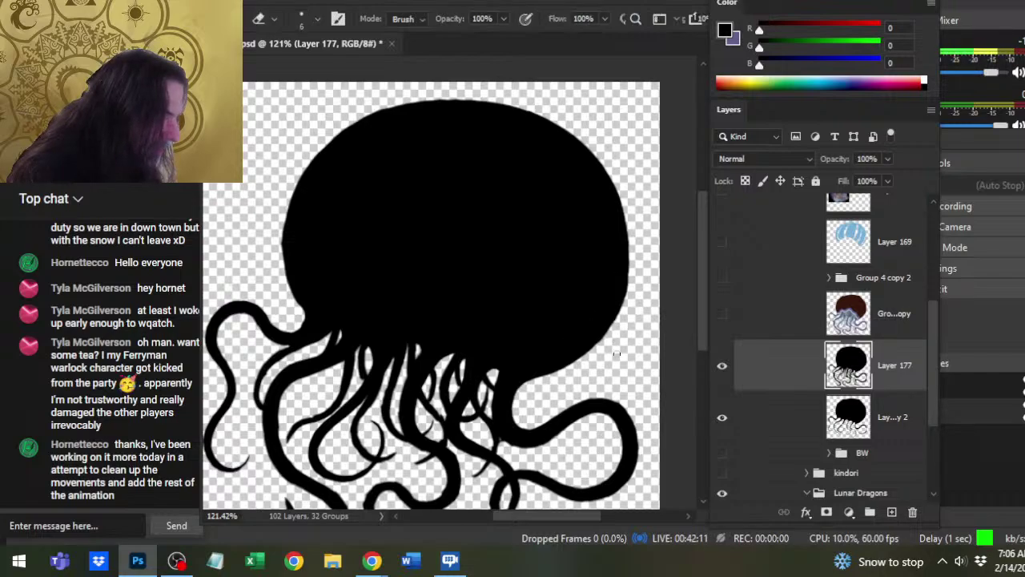
pyautogui.press(']')
pyautogui.press(']')
pyautogui.press(']')
pyautogui.press(']')
pyautogui.press(']')
pyautogui.press(']')
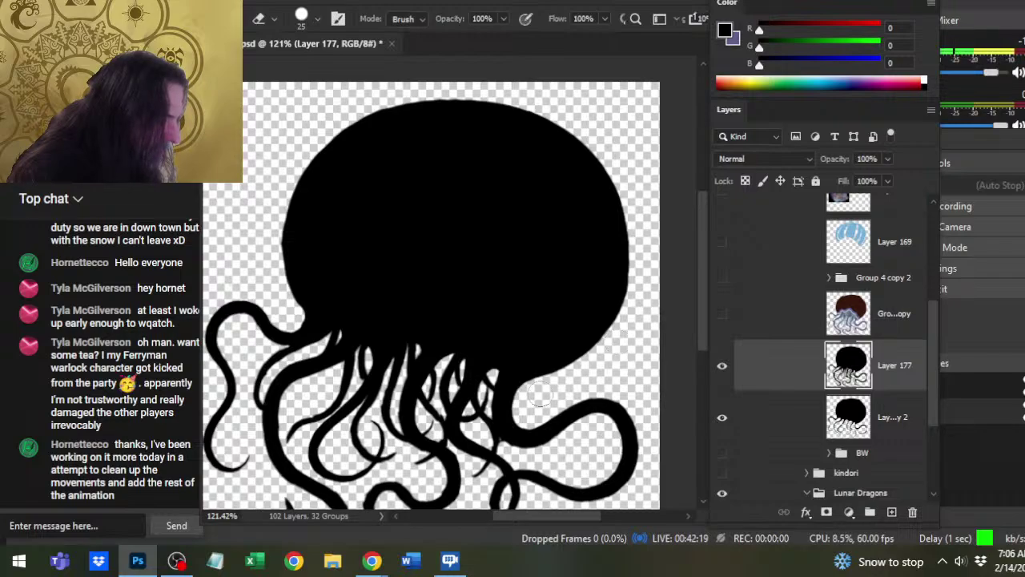
# Smooth the bulge on the dome's right side by alternately painting black and erasing along its contour.
pyautogui.press('b')
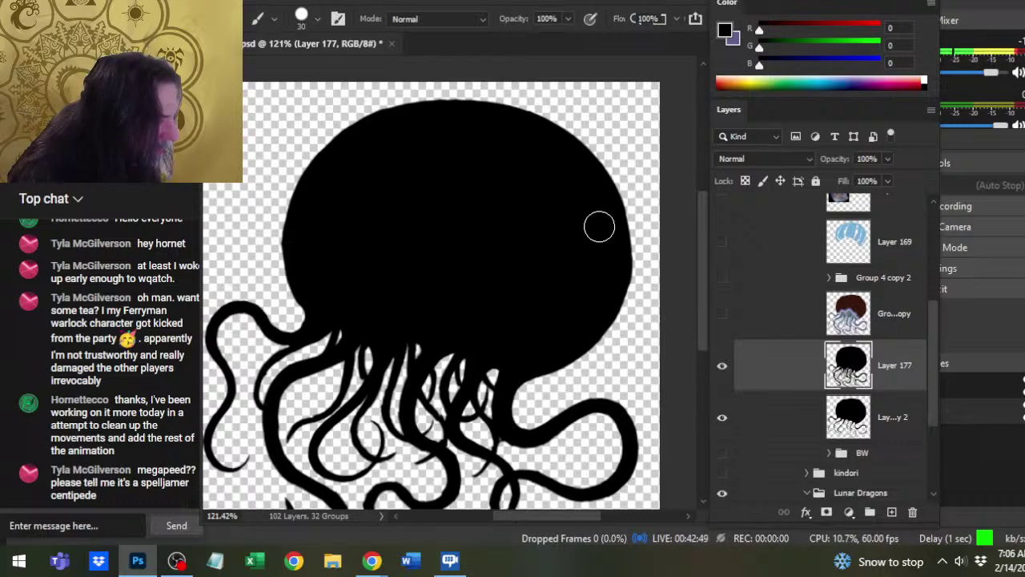
pyautogui.press('e')
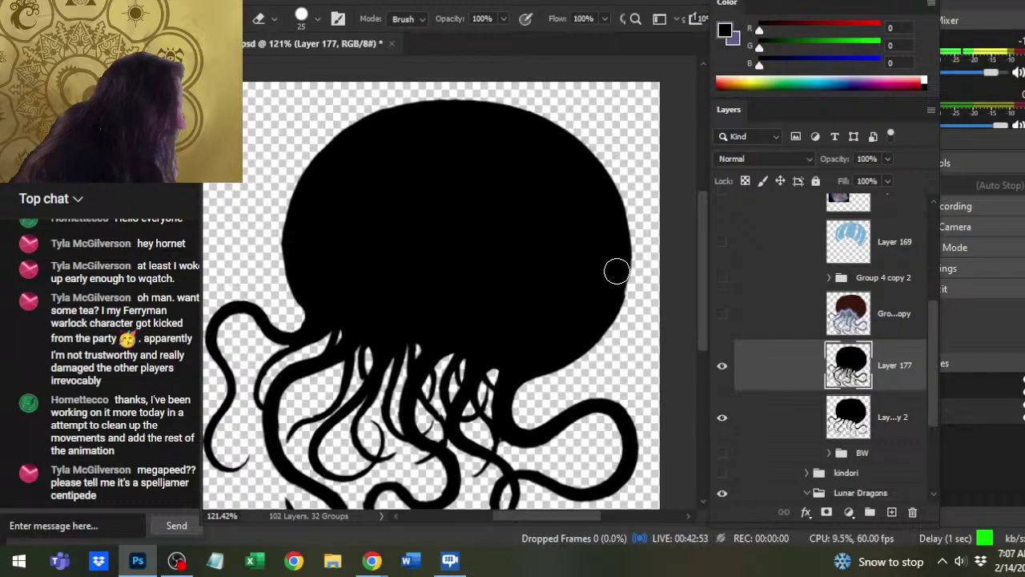
pyautogui.press('b')
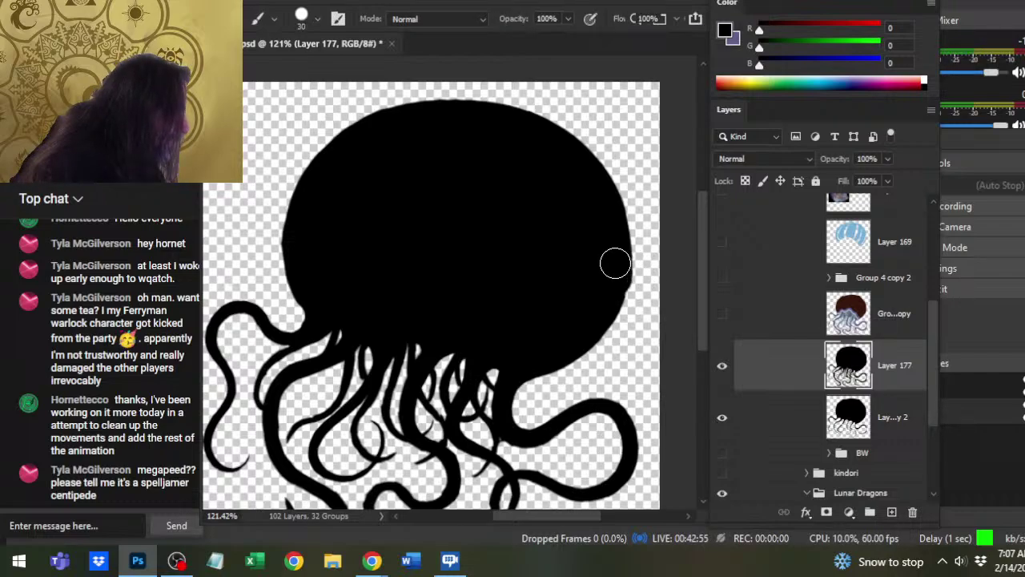
pyautogui.press('e')
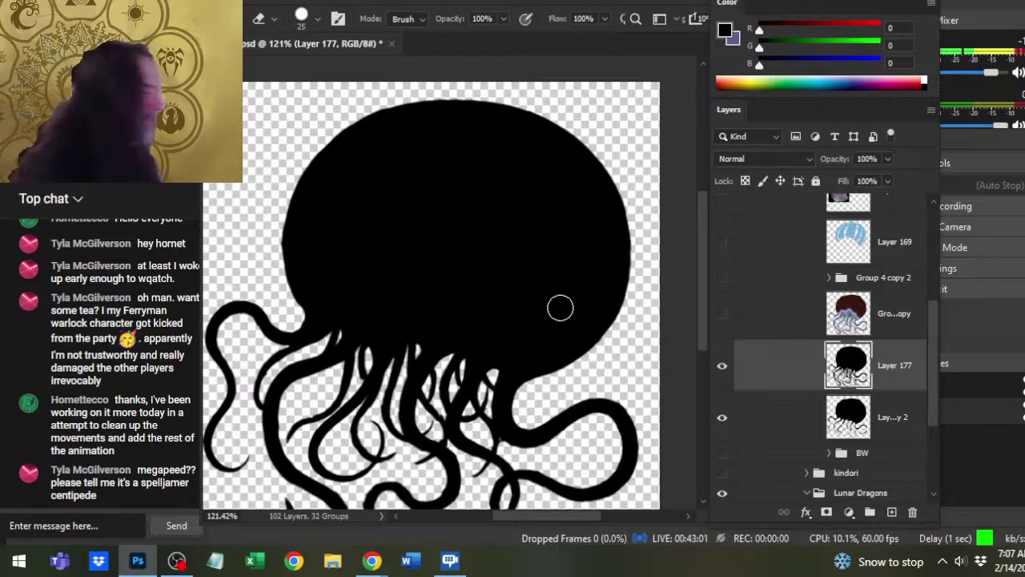
pyautogui.press('b')
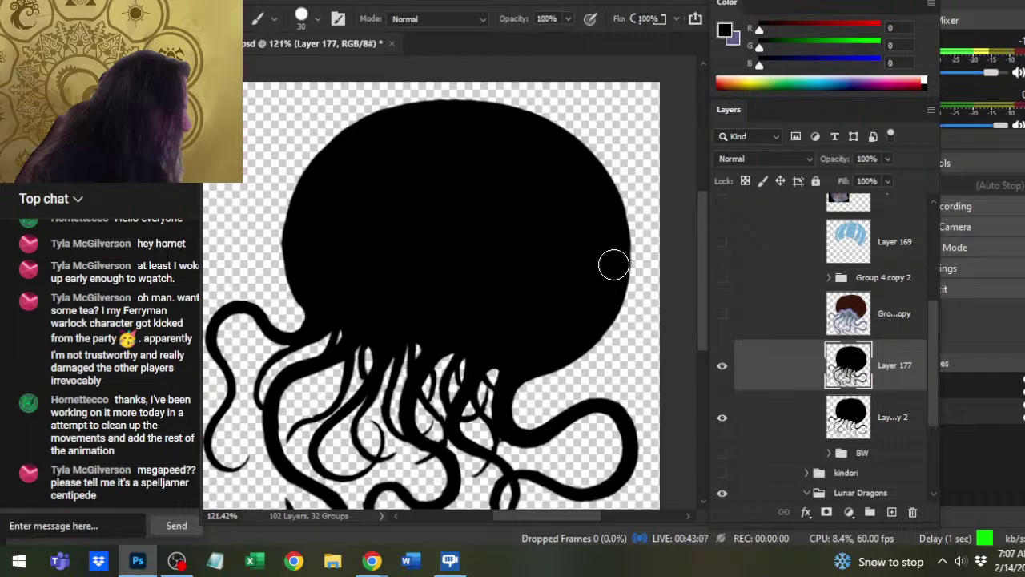
pyautogui.press('e')
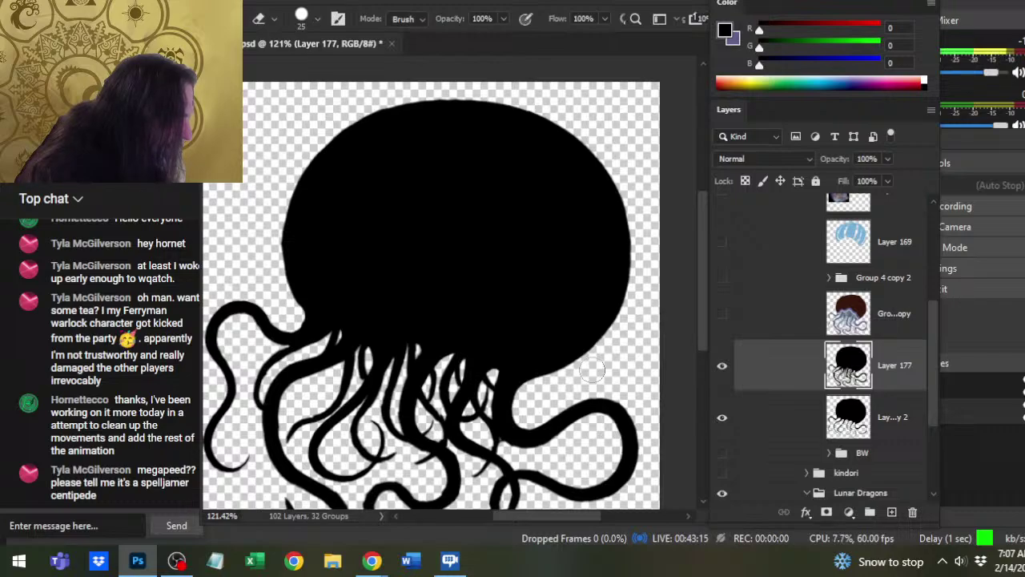
# Reduce the Brush size to 8 for fine tentacle work, with the whole jellyfish in view.
pyautogui.press('z')
pyautogui.moveTo(565, 321); pyautogui.dragTo(515, 349)
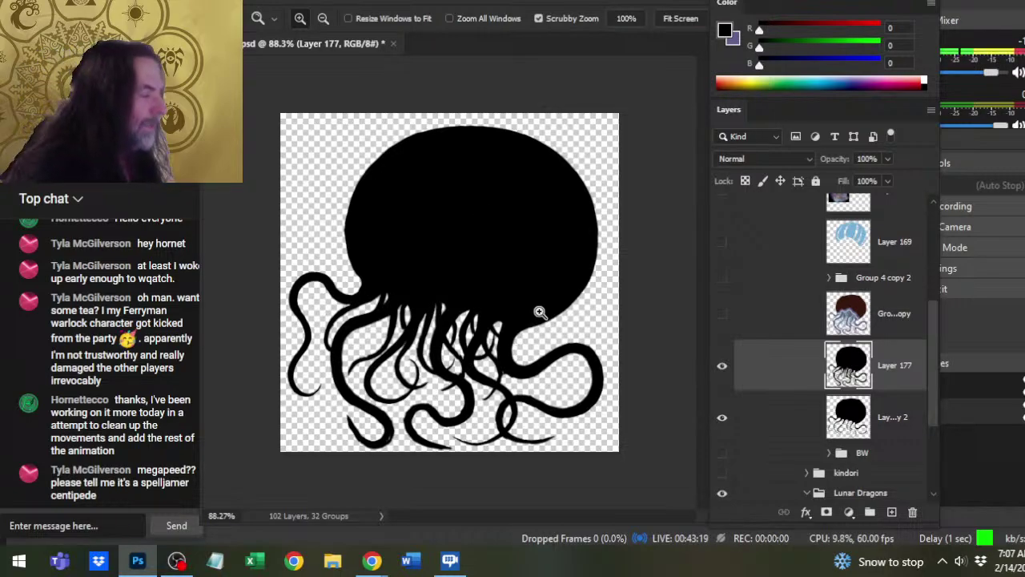
pyautogui.press('b')
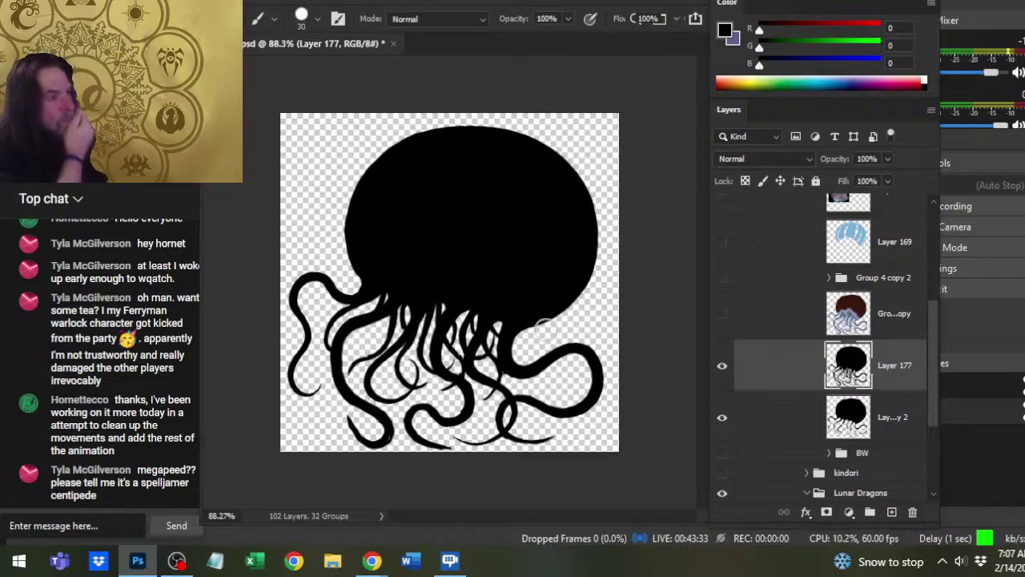
pyautogui.press('[')
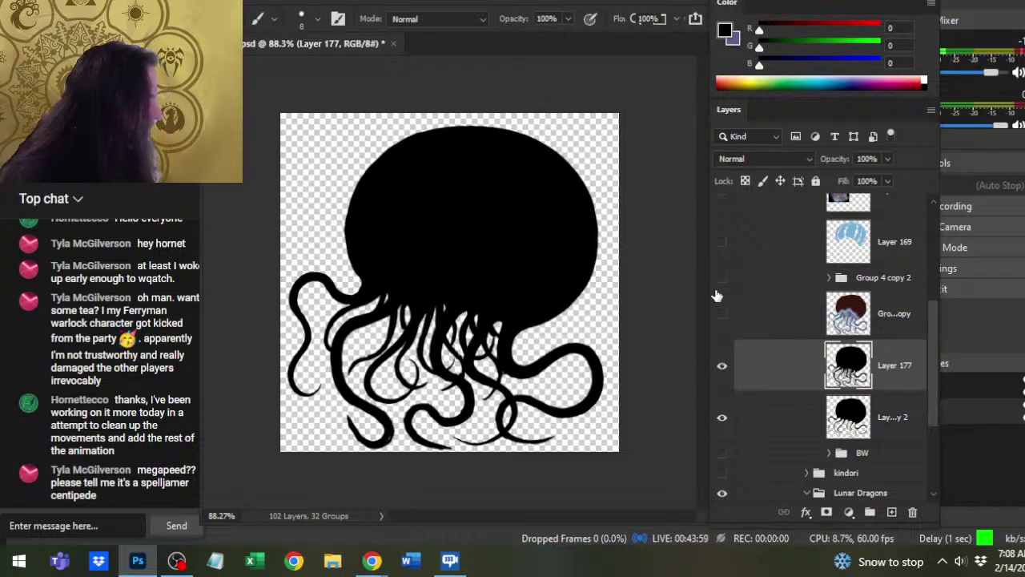
# Compare the silhouette with Layer 169 and Group 4 copy 2 by briefly toggling their visibility.
pyautogui.click(722, 243)
pyautogui.click(722, 243)
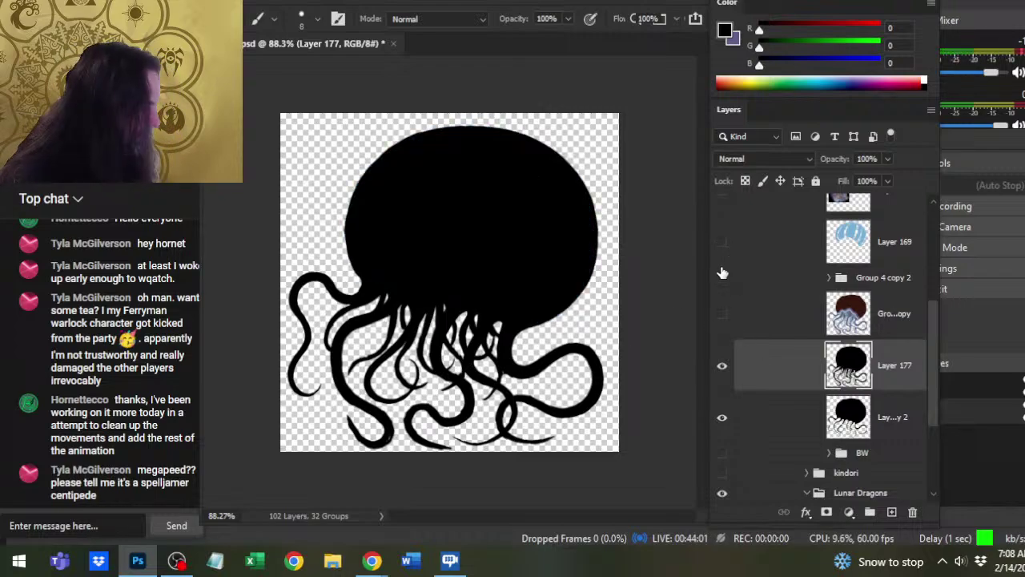
pyautogui.click(722, 277)
pyautogui.click(722, 278)
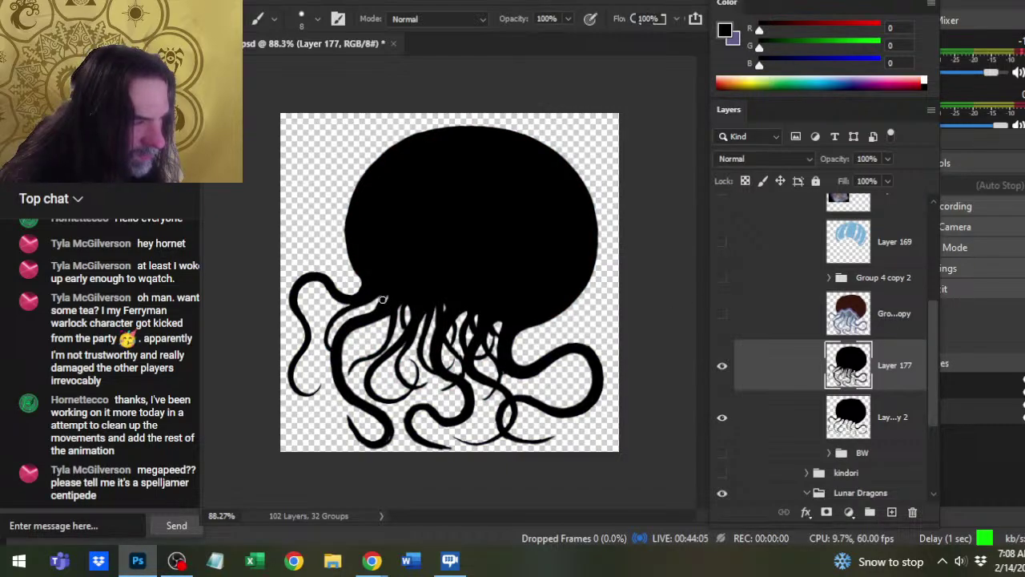
# Paint a thin black strand among the left tentacles beneath the dome, trimming it with a size 6 Eraser.
pyautogui.press('e')
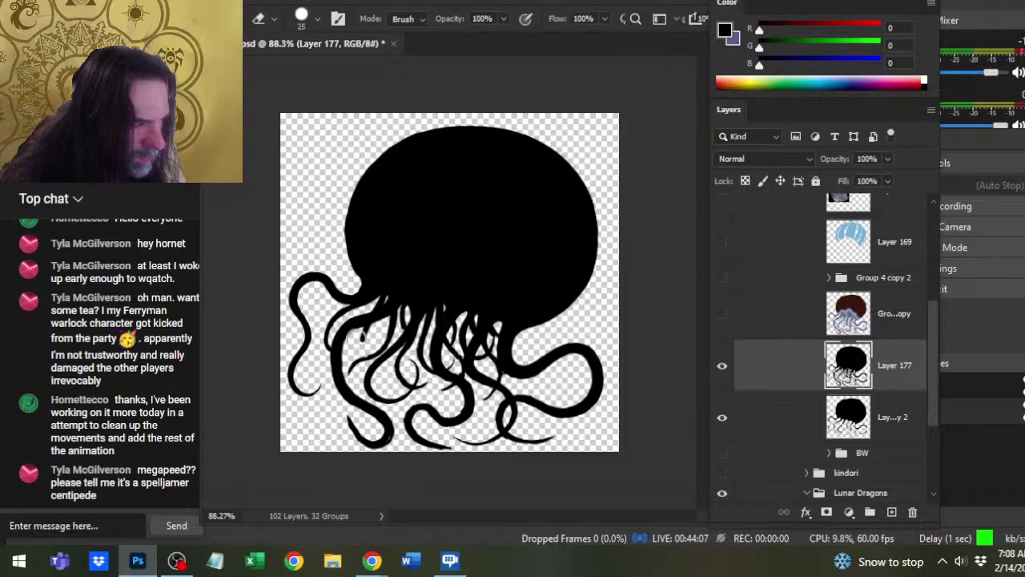
pyautogui.moveTo(367, 328); pyautogui.dragTo(361, 335)
pyautogui.press('b')
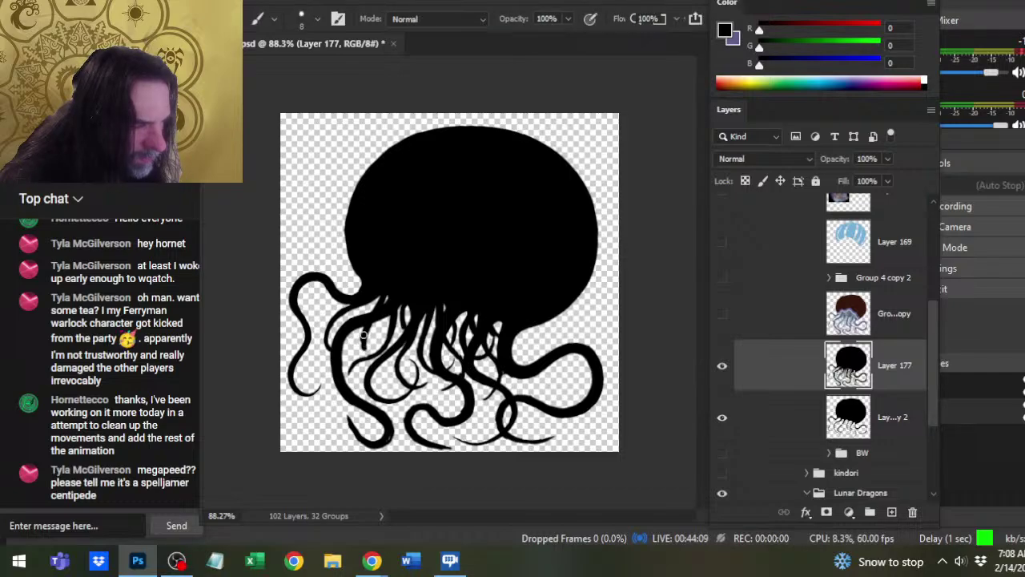
pyautogui.press('e')
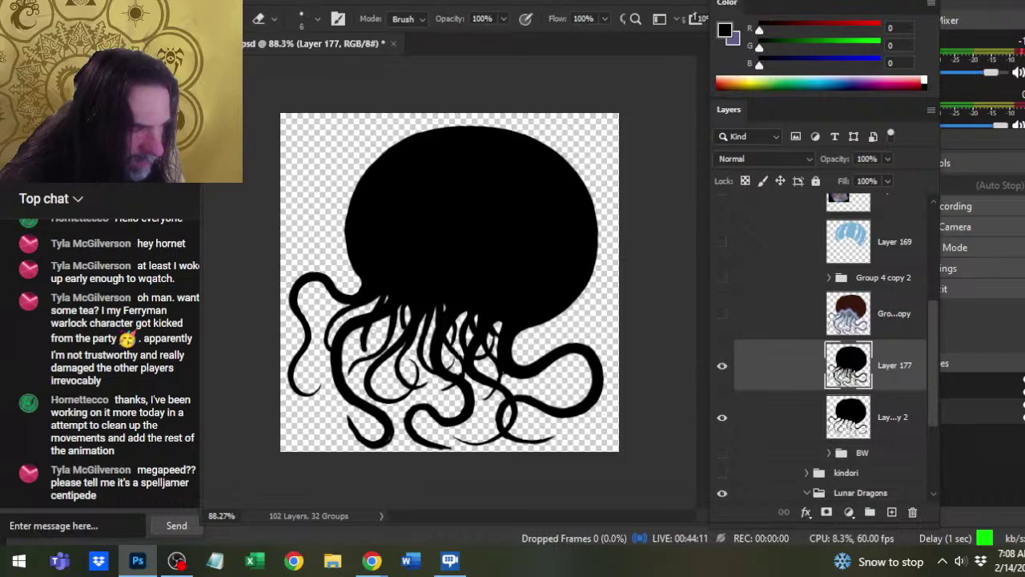
pyautogui.press('b')
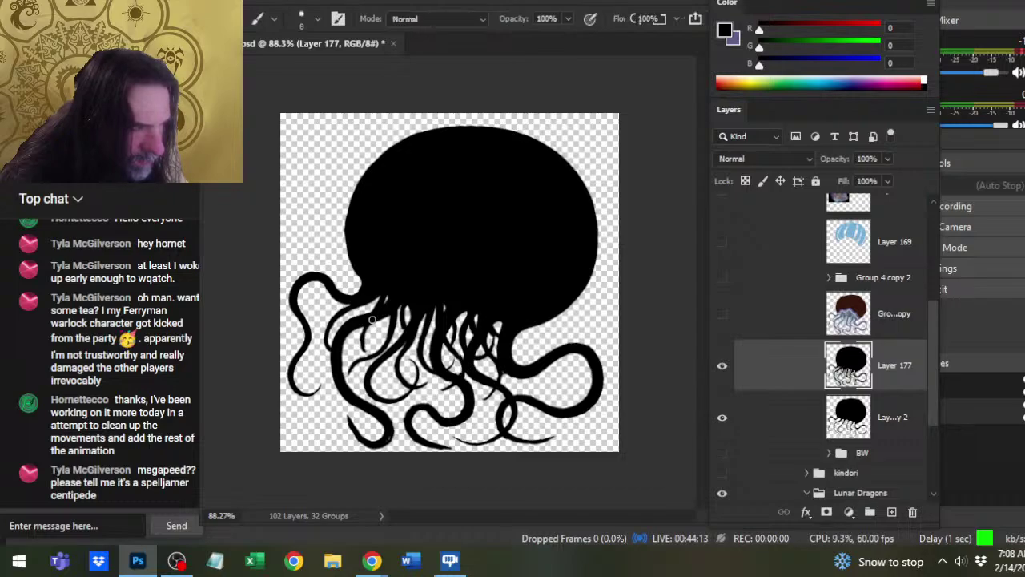
pyautogui.moveTo(376, 311); pyautogui.dragTo(364, 331)
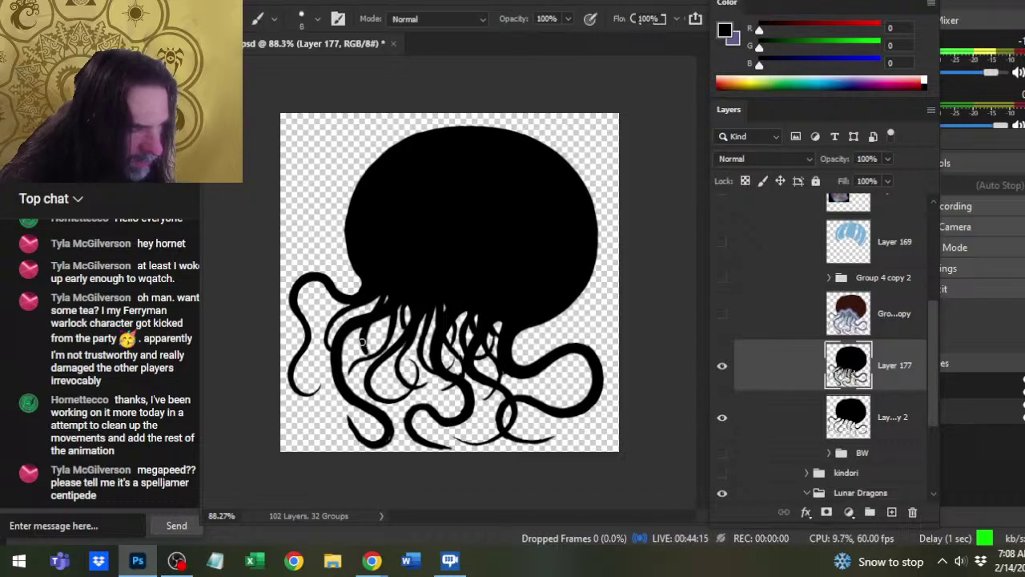
pyautogui.press('e')
pyautogui.press('b')
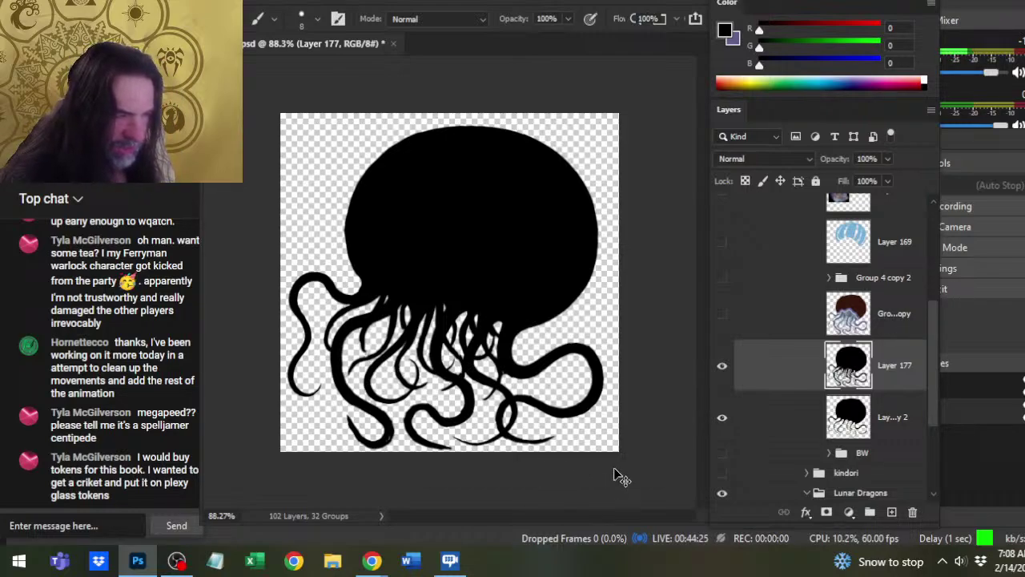
# Create a new layer above Layer 177 and paint thin extra strands among the left tentacles, tapering them with the Eraser.
pyautogui.click(891, 513)
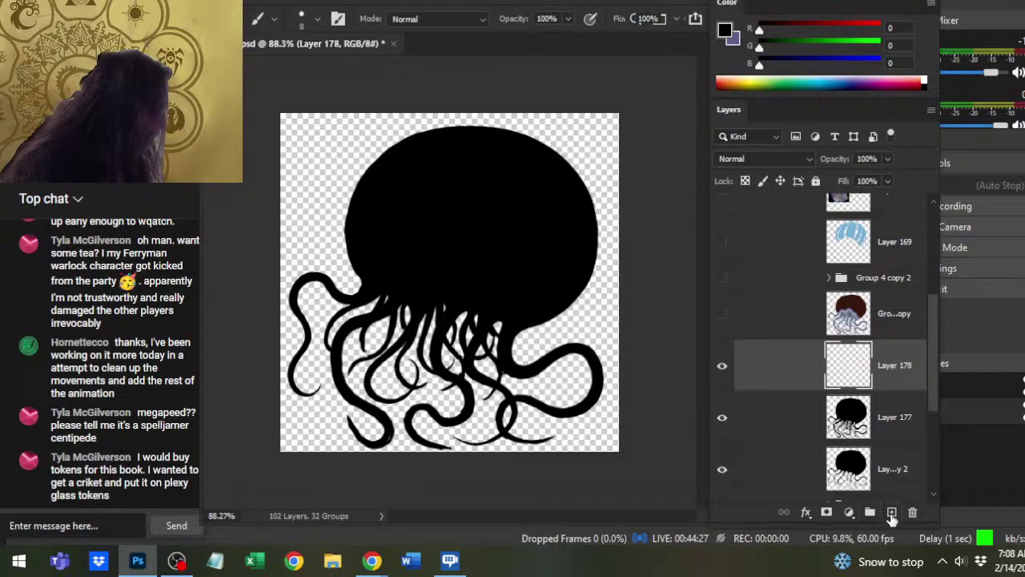
pyautogui.press('e')
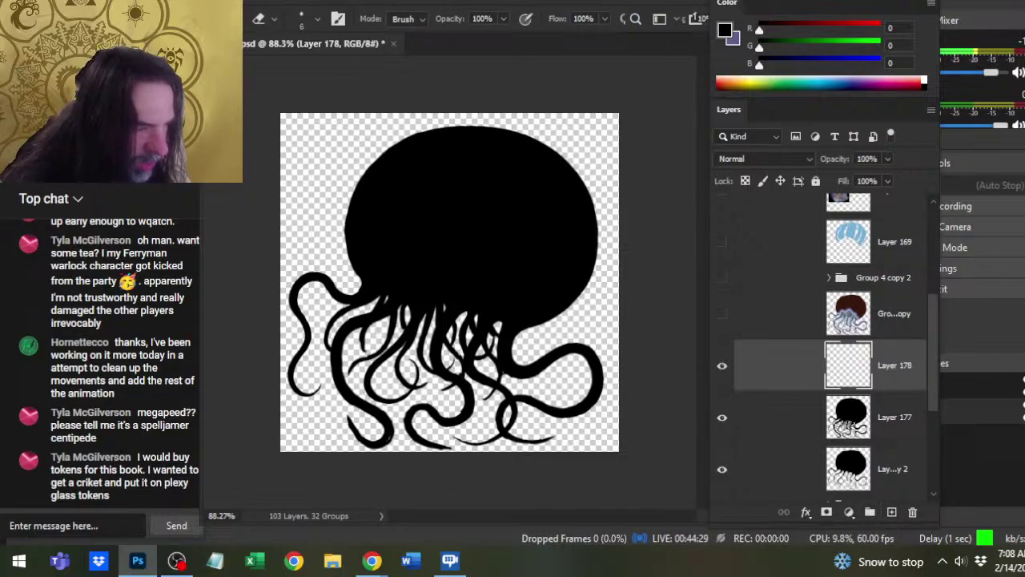
pyautogui.press('b')
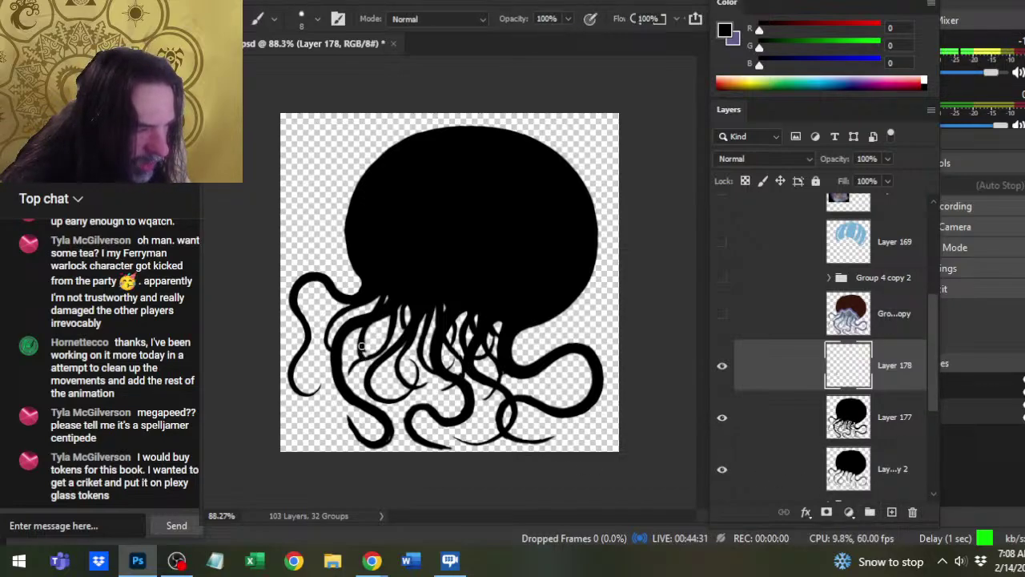
pyautogui.press('e')
pyautogui.press('b')
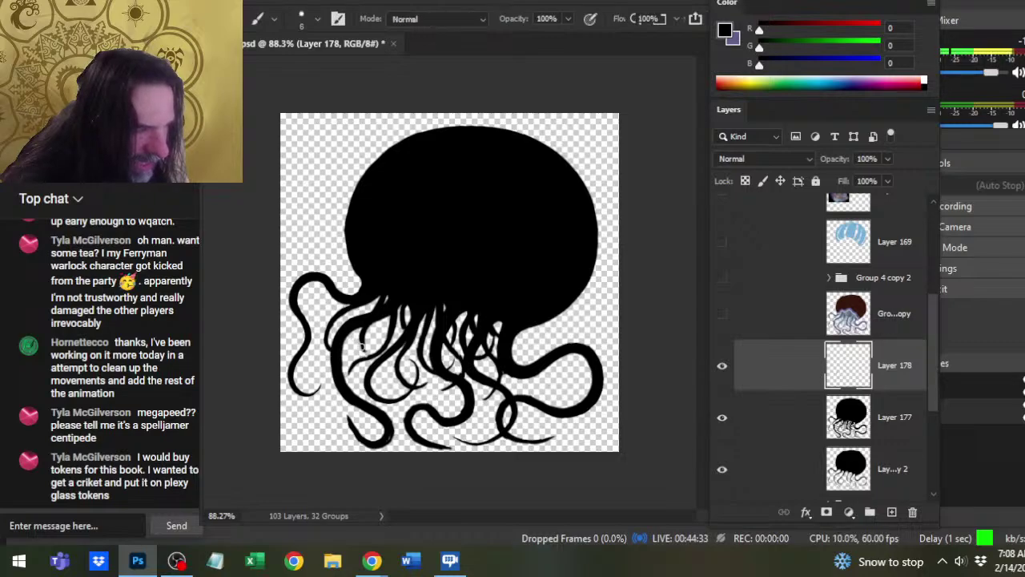
pyautogui.press('e')
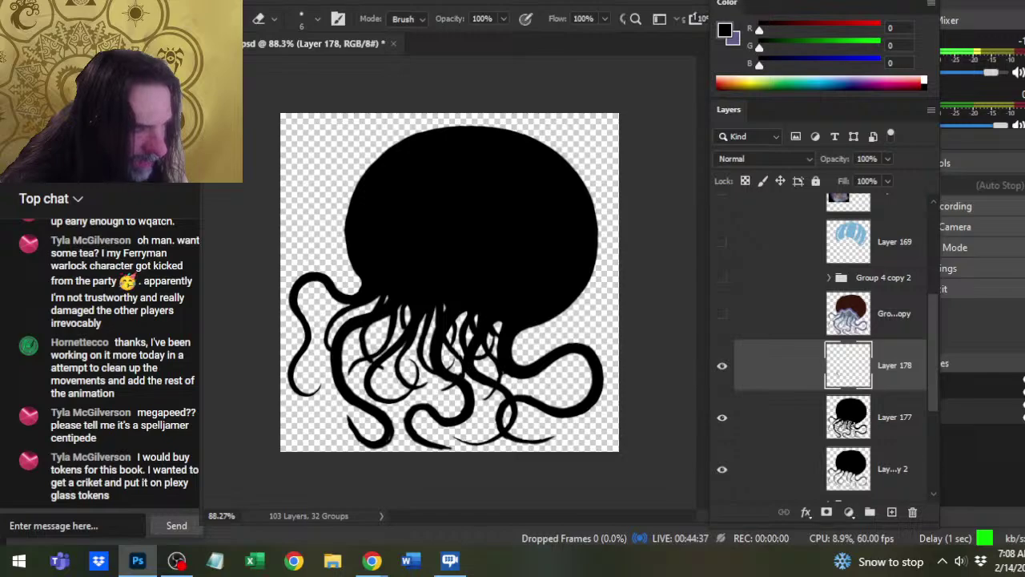
pyautogui.moveTo(375, 349)
pyautogui.mouseDown()
pyautogui.moveTo(369, 357)
pyautogui.moveTo(383, 369)
pyautogui.moveTo(377, 361)
pyautogui.mouseUp()
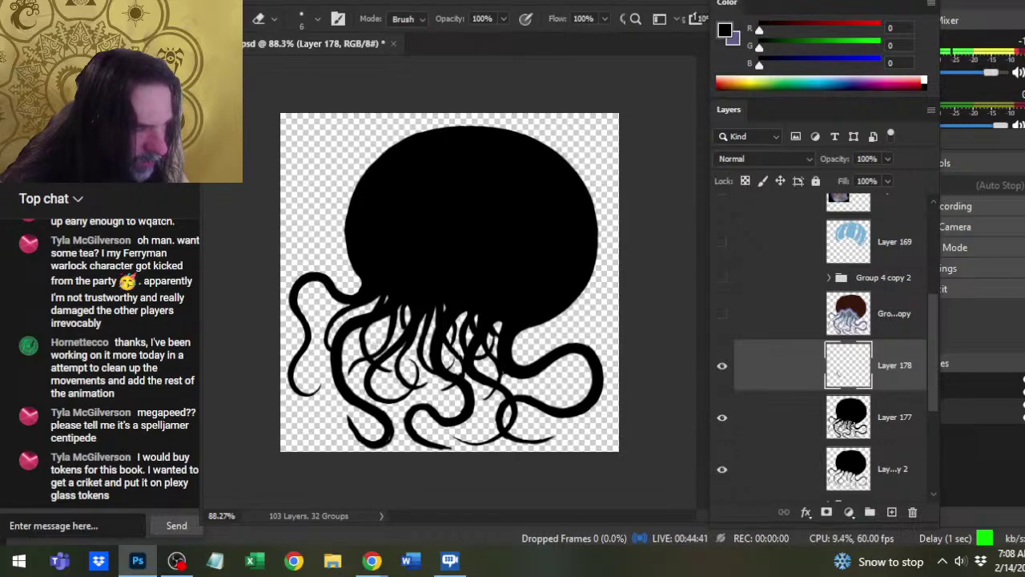
# Add more fine strands between the left tentacles on Layer 178, alternating Brush and Eraser to shape their tips.
pyautogui.press('b')
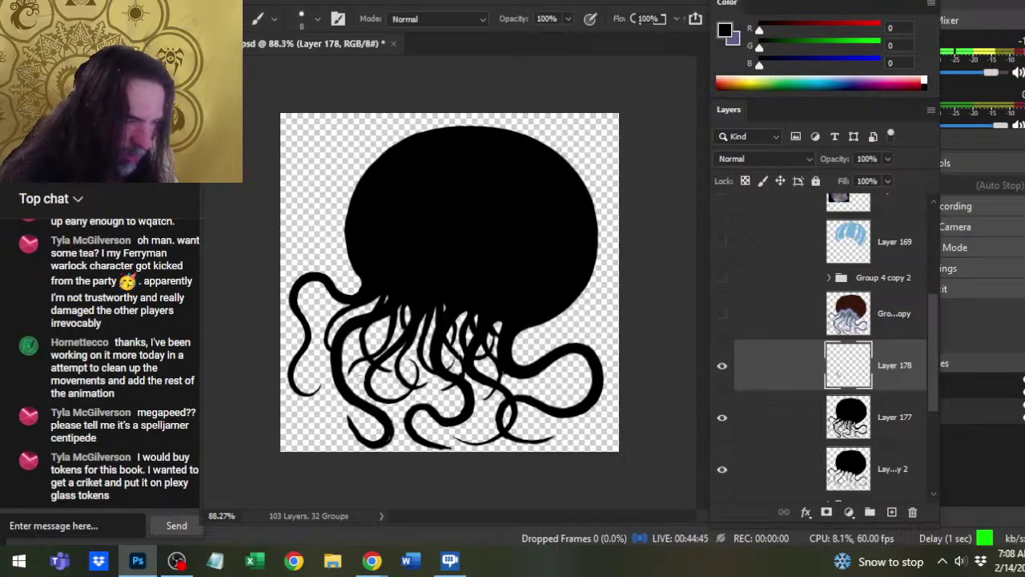
pyautogui.press('e')
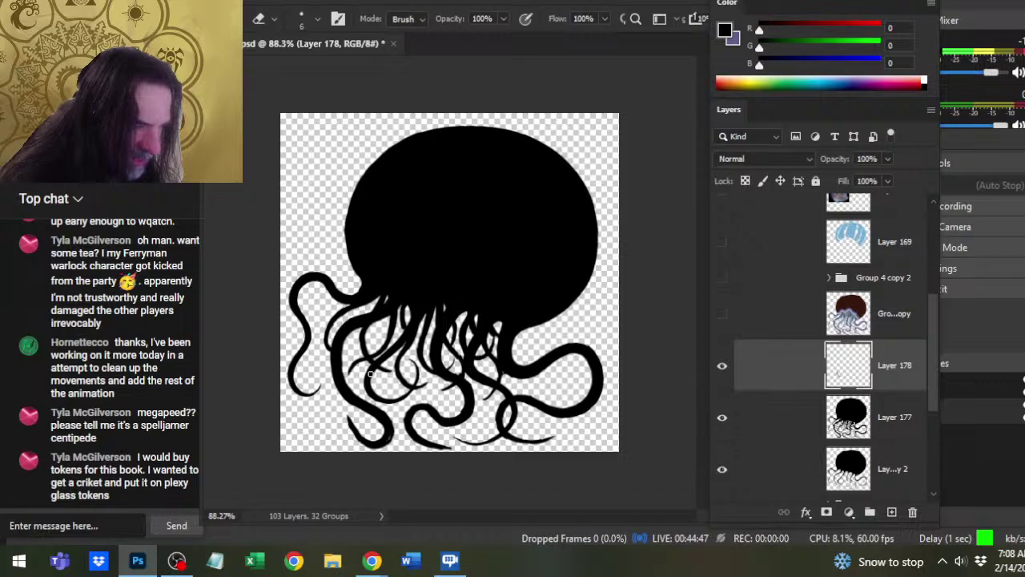
pyautogui.press('b')
pyautogui.press('e')
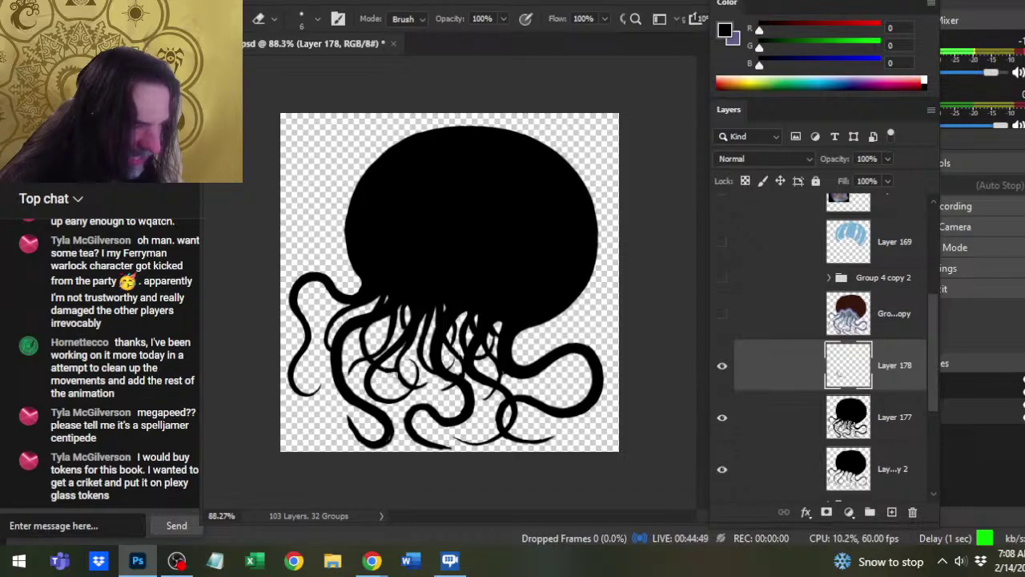
pyautogui.press('b')
pyautogui.press('e')
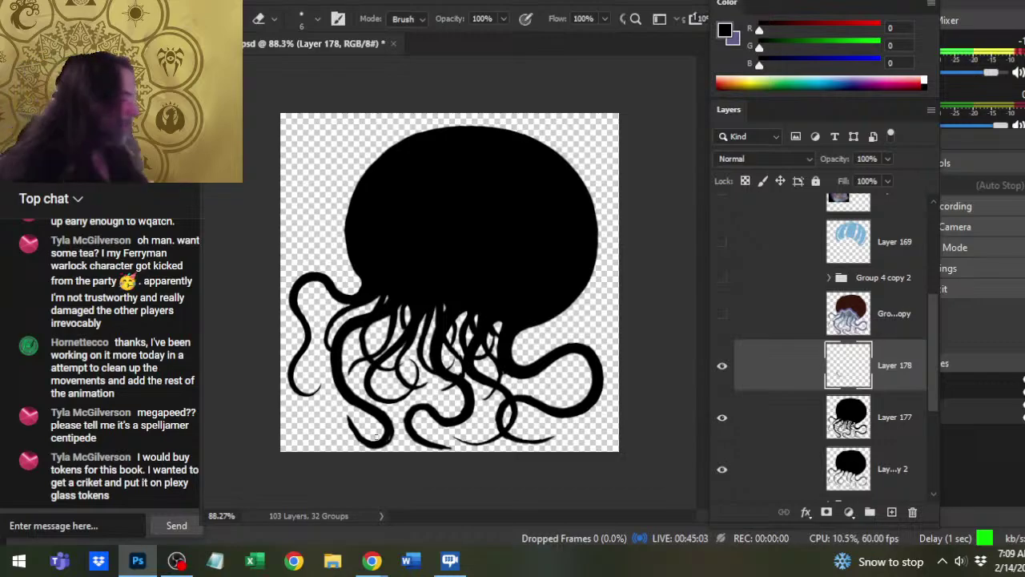
# Merge Layer 178 down into Layer 177, merge that into the older silhouette layer, and check the result by toggling its visibility.
pyautogui.rightClick(760, 369)
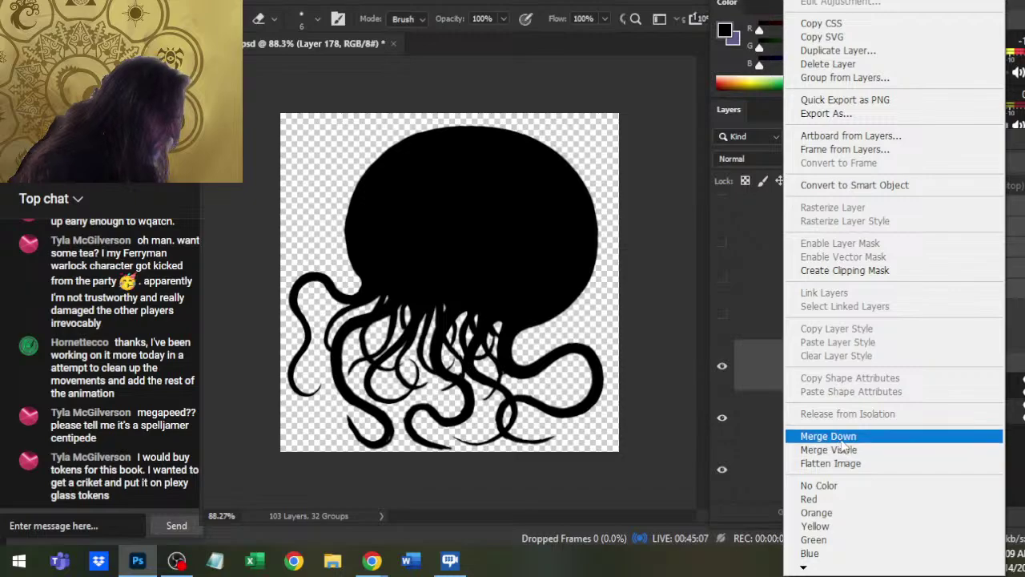
pyautogui.click(834, 437)
pyautogui.rightClick(752, 378)
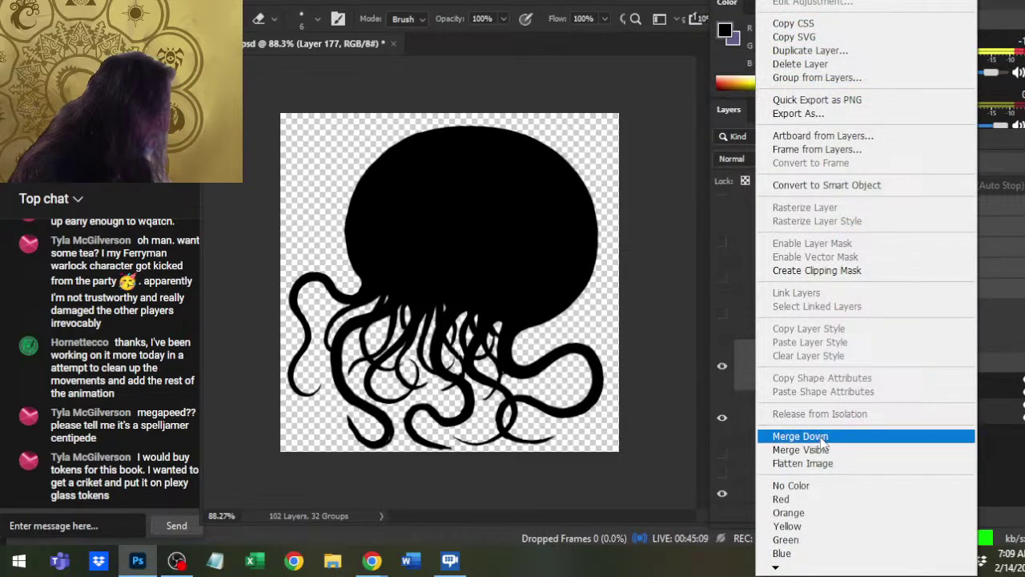
pyautogui.click(816, 437)
pyautogui.click(723, 372)
pyautogui.click(723, 373)
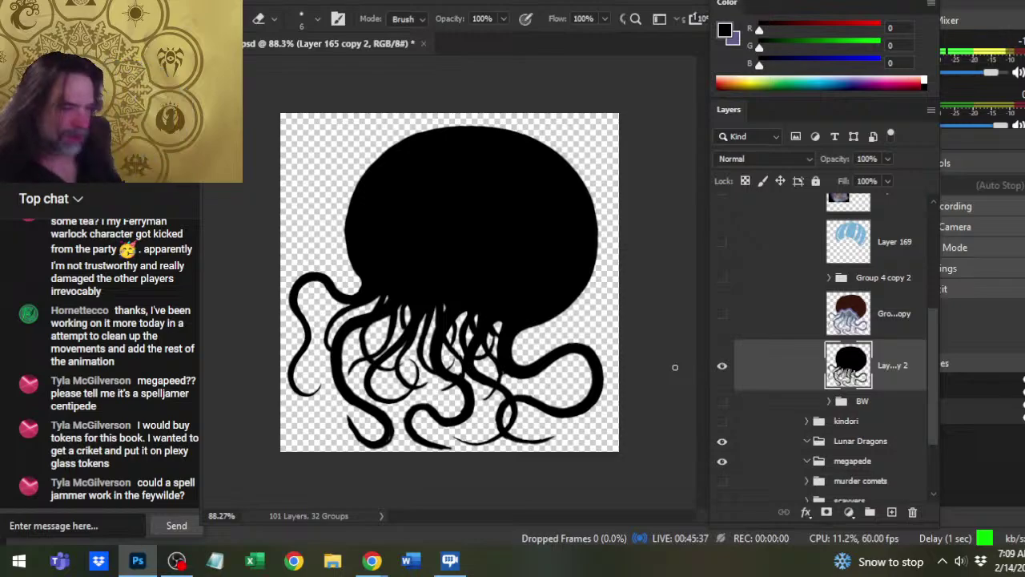
# Touch up the thin strands hanging below the dome's centre on the silhouette layer with a size 2 black Brush.
pyautogui.hotkey('ctrl', 'space')
pyautogui.click(418, 314)
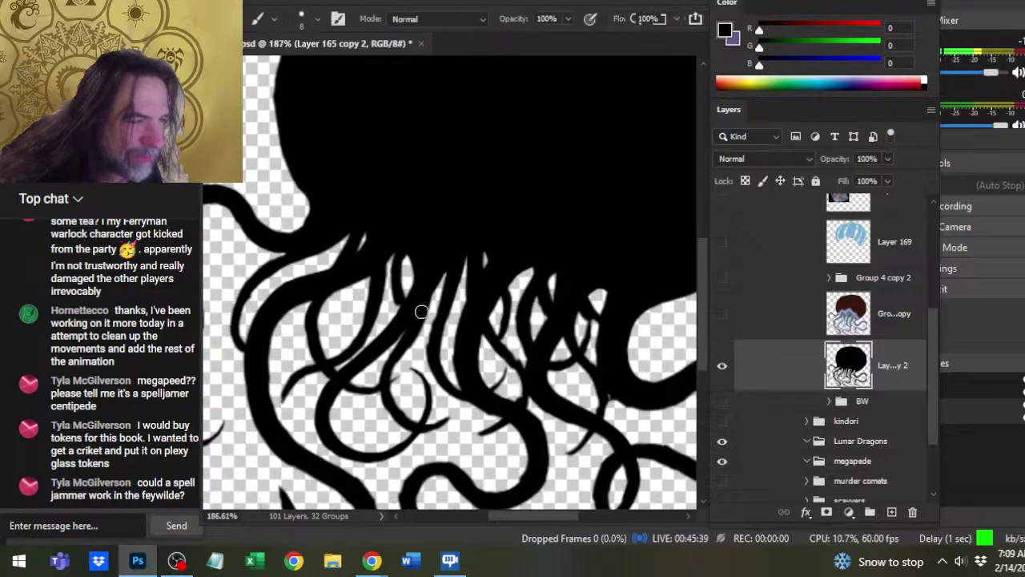
pyautogui.press('[')
pyautogui.press('[')
pyautogui.press('[')
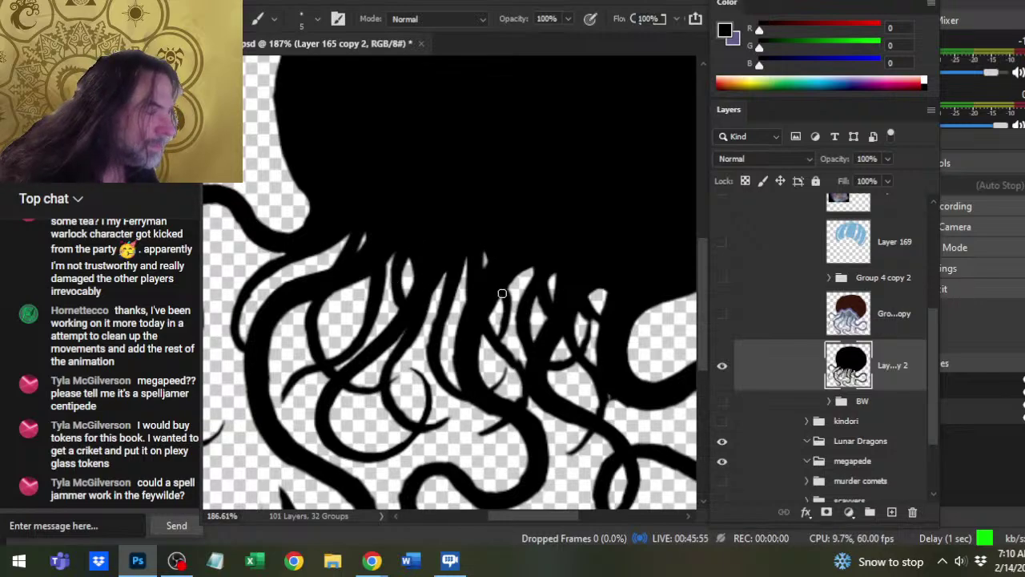
pyautogui.press('[')
pyautogui.press('[')
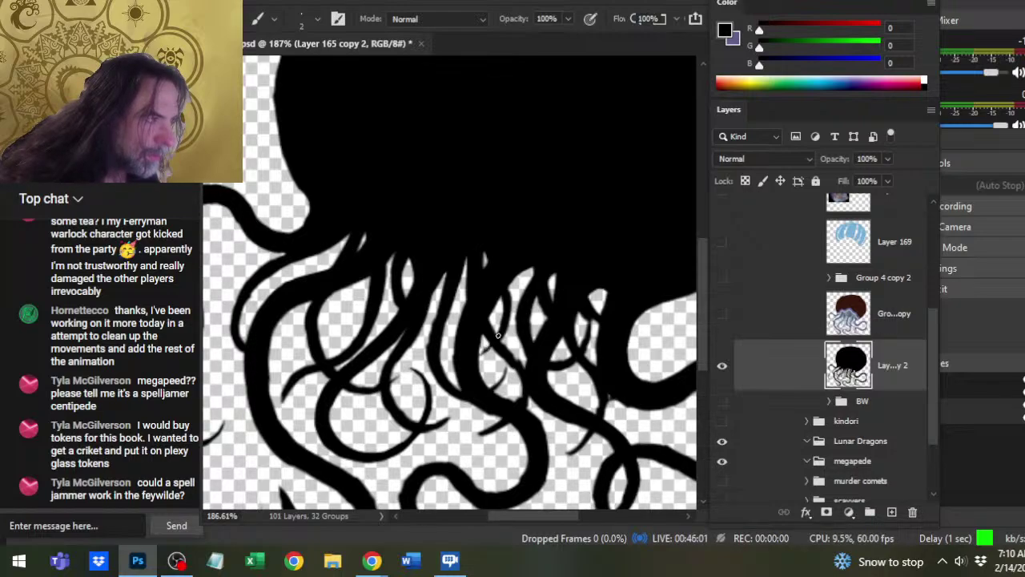
pyautogui.moveTo(495, 342); pyautogui.dragTo(502, 298)
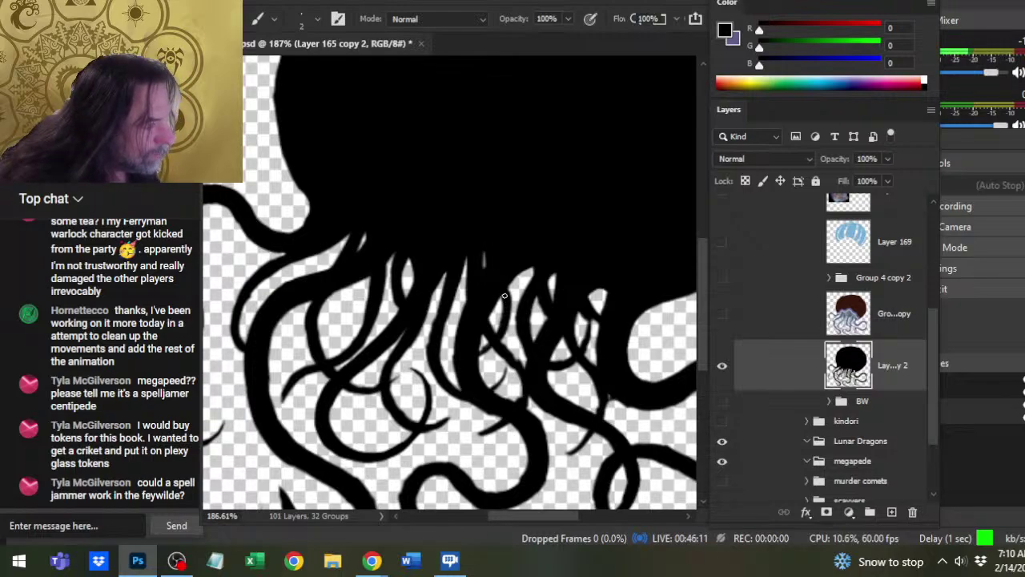
pyautogui.moveTo(529, 293); pyautogui.dragTo(523, 313)
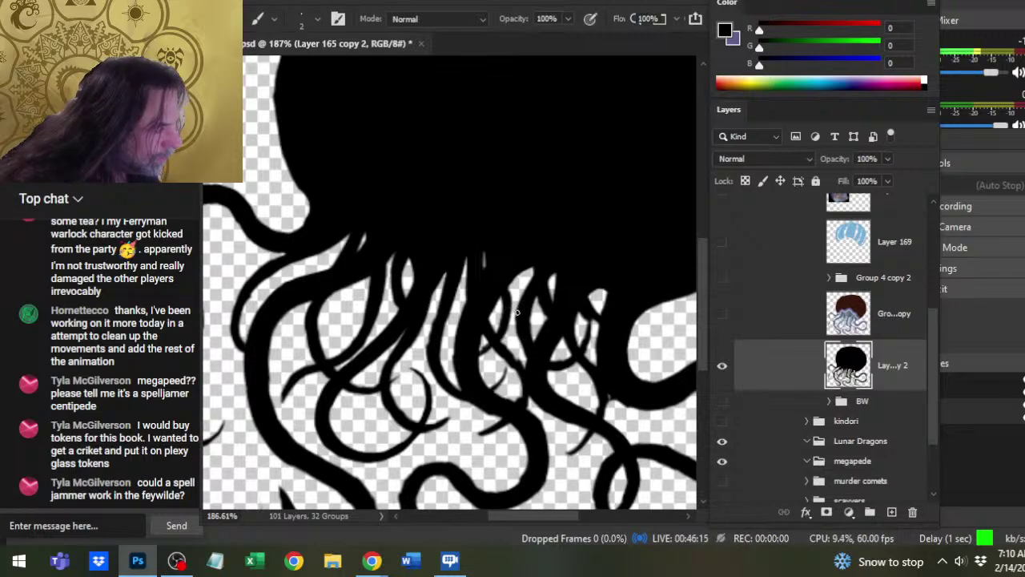
pyautogui.moveTo(526, 345); pyautogui.dragTo(519, 356)
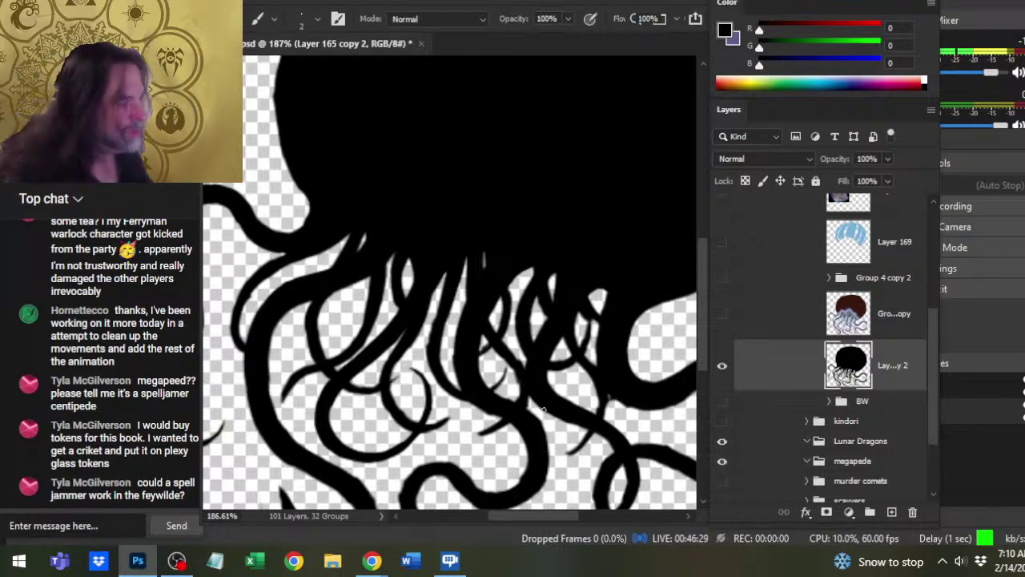
# Refine the narrow strand crossing between the two thick central tentacles, alternating a size 2 Brush and size 2 Eraser.
pyautogui.moveTo(413, 459); pyautogui.dragTo(525, 367)
pyautogui.press('e')
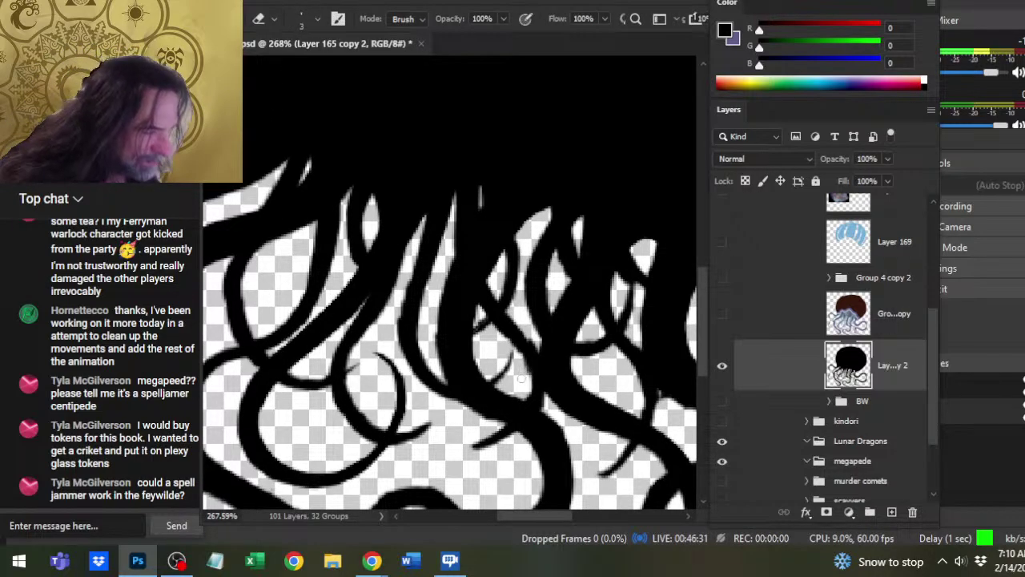
pyautogui.press('[')
pyautogui.press('[')
pyautogui.press('[')
pyautogui.press('[')
pyautogui.press('b')
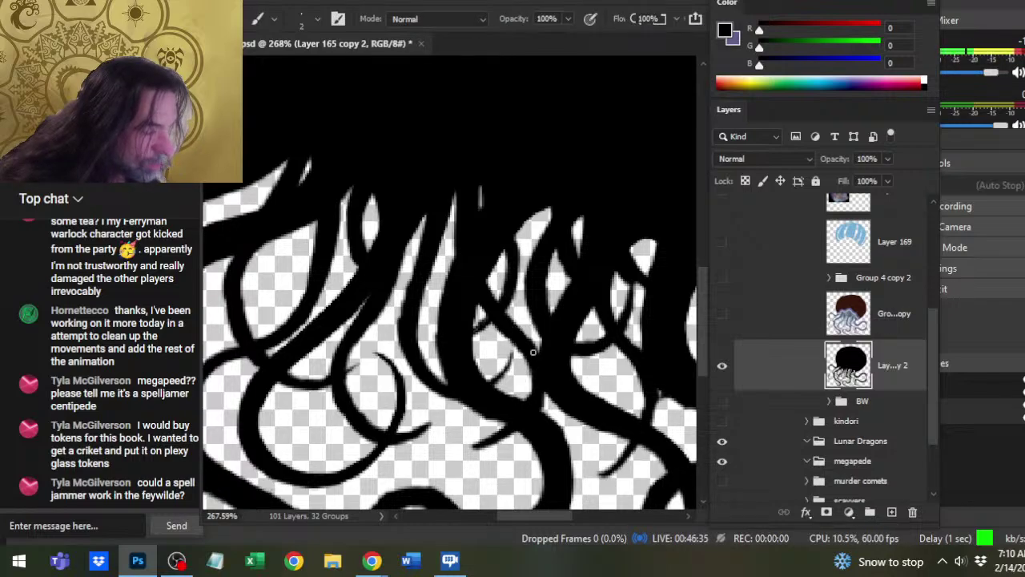
pyautogui.press('e')
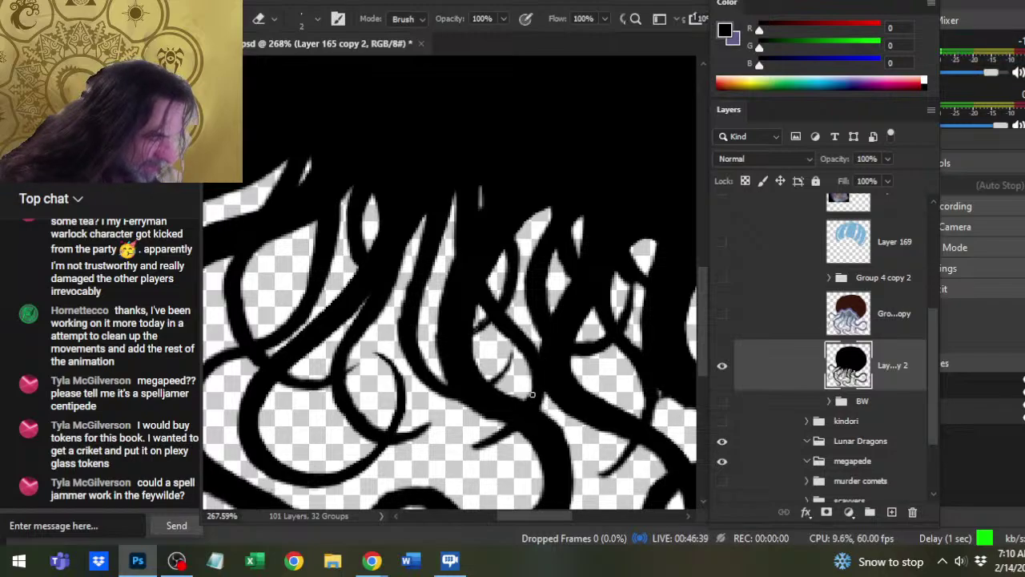
pyautogui.press('b')
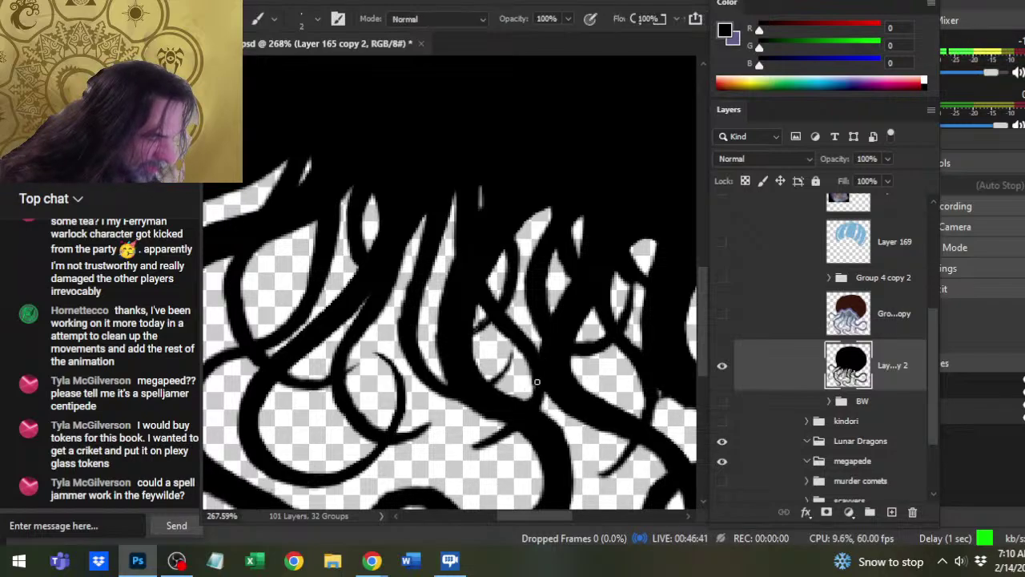
pyautogui.press('e')
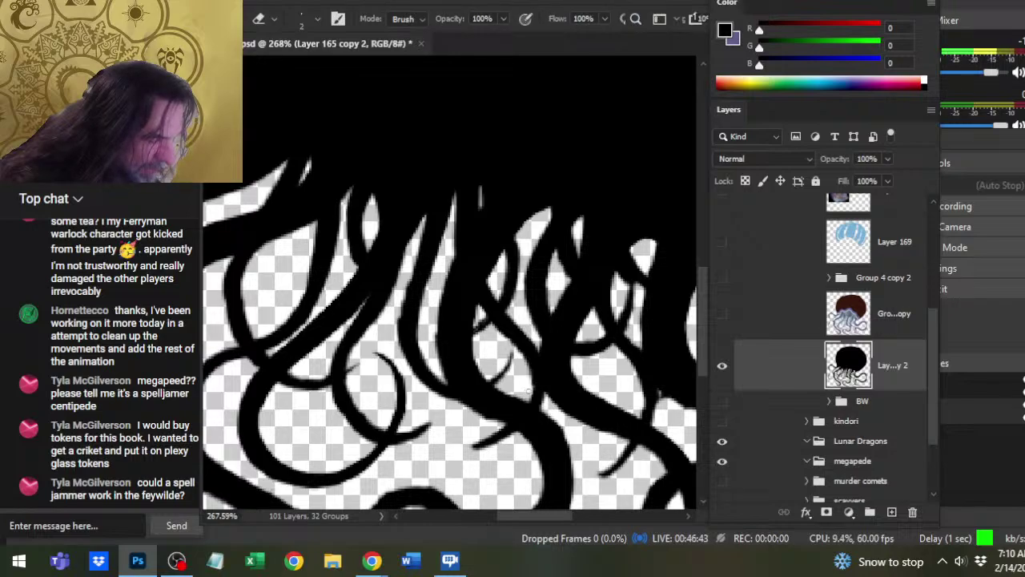
pyautogui.press('b')
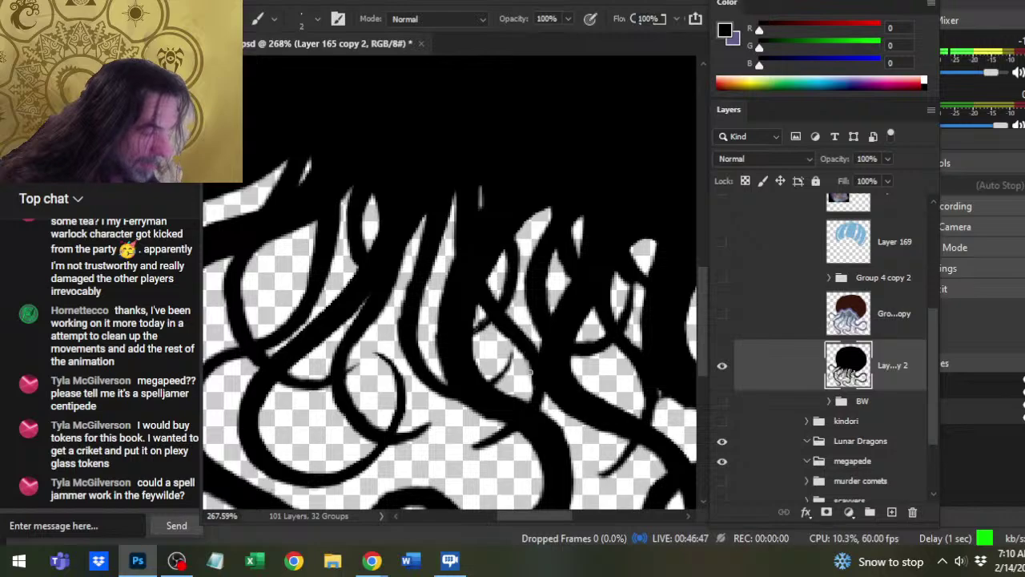
pyautogui.press('e')
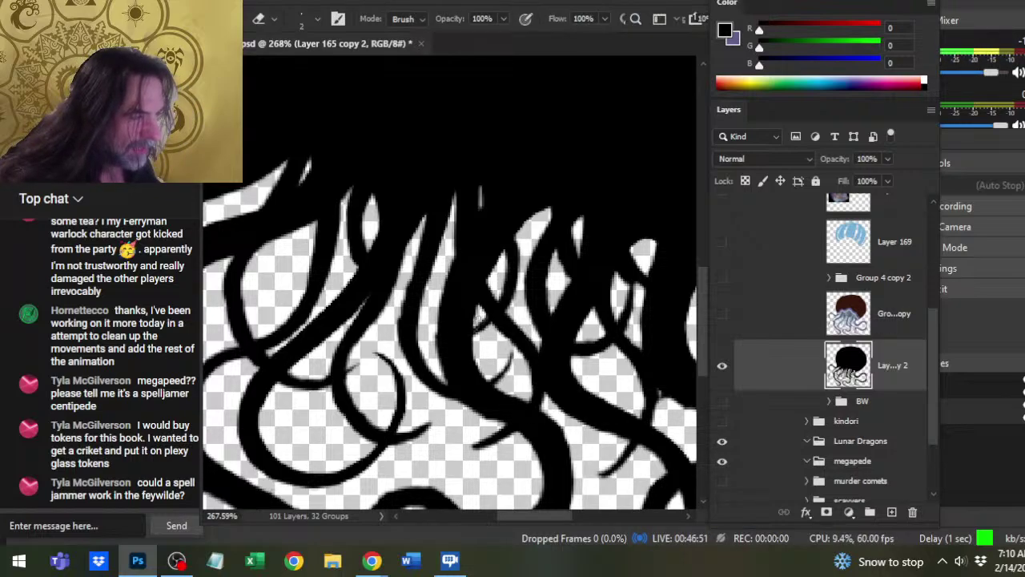
# Smooth the edges of the thick central tentacle down to its outer bend, alternating Brush and Eraser, enlarging the Brush to size 4.
pyautogui.press('b')
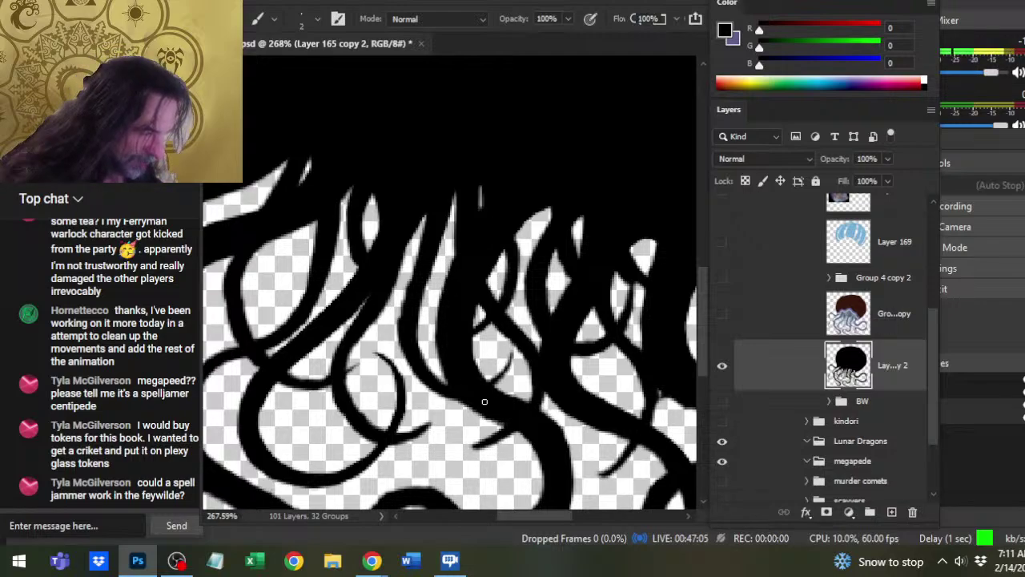
pyautogui.press('e')
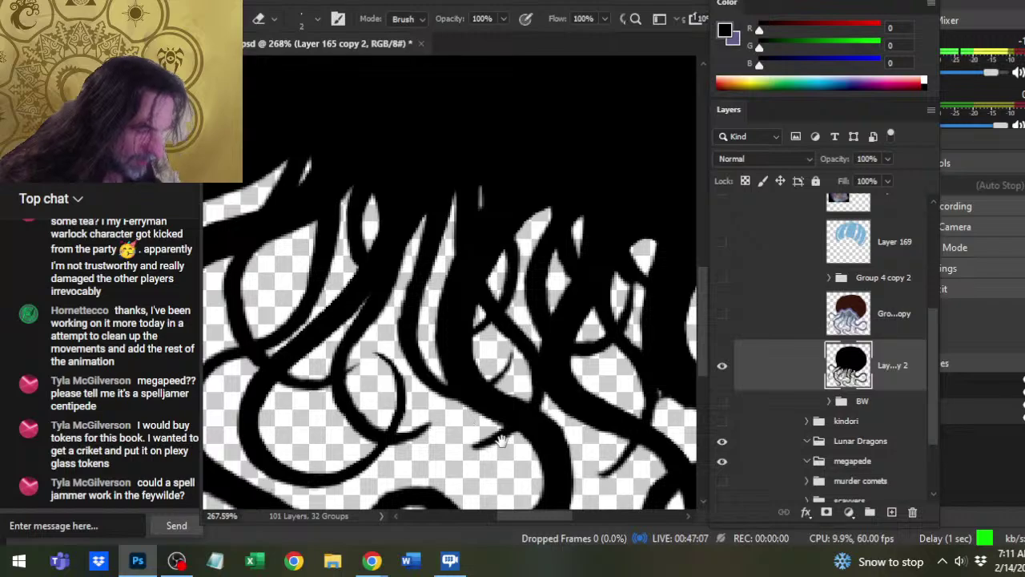
pyautogui.scroll(-2, 481, 408)
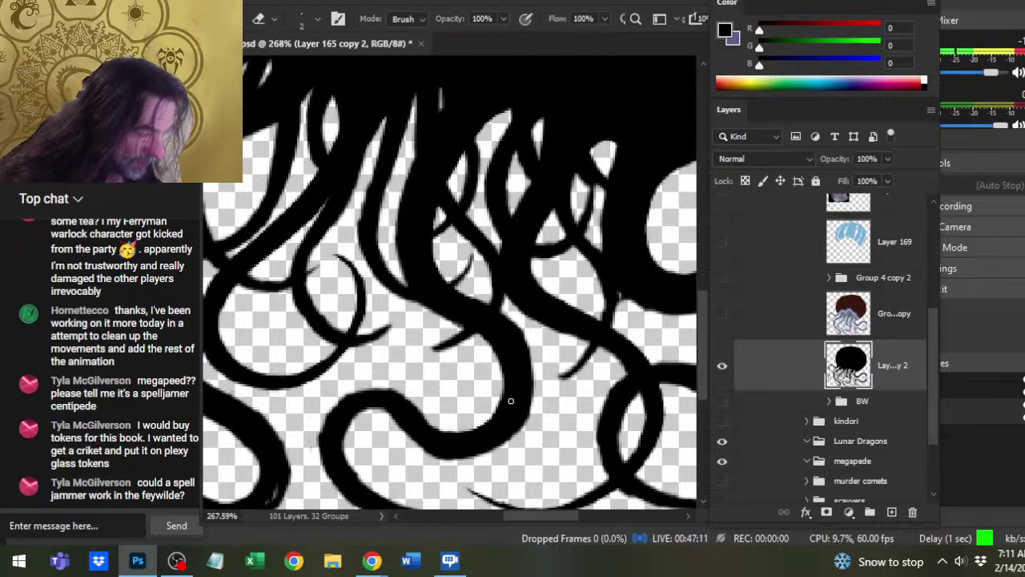
pyautogui.press('b')
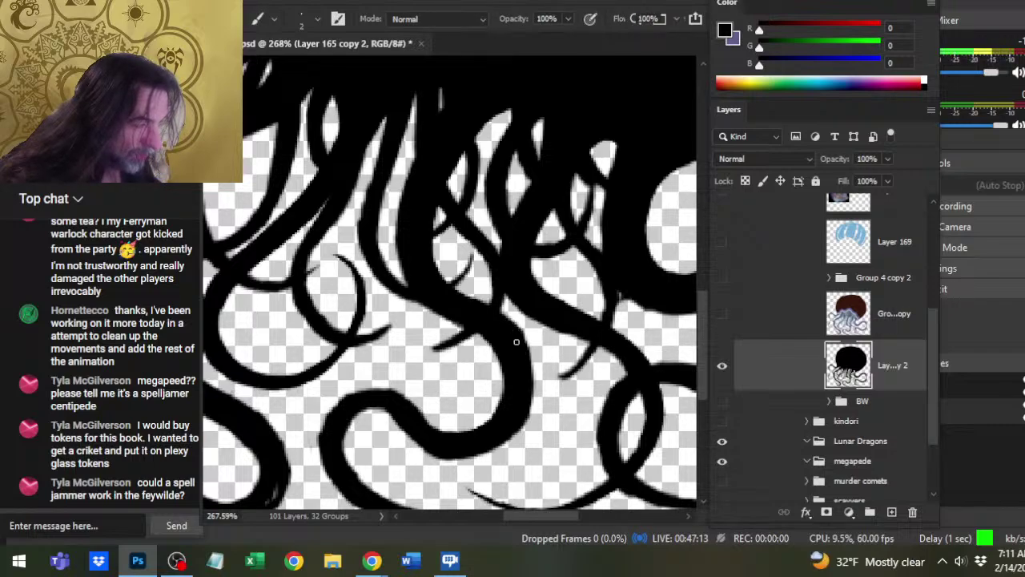
pyautogui.press('e')
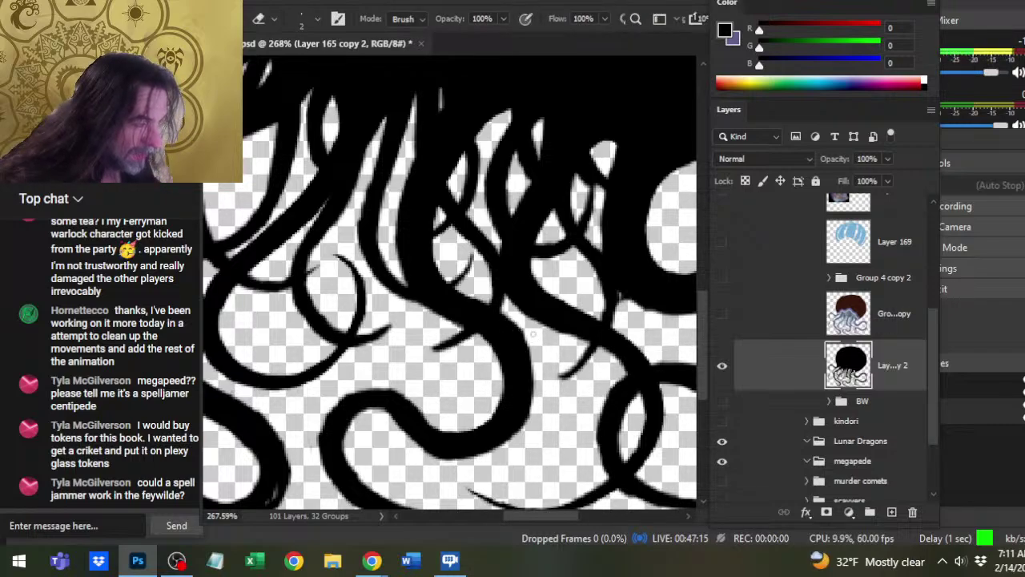
pyautogui.press('b')
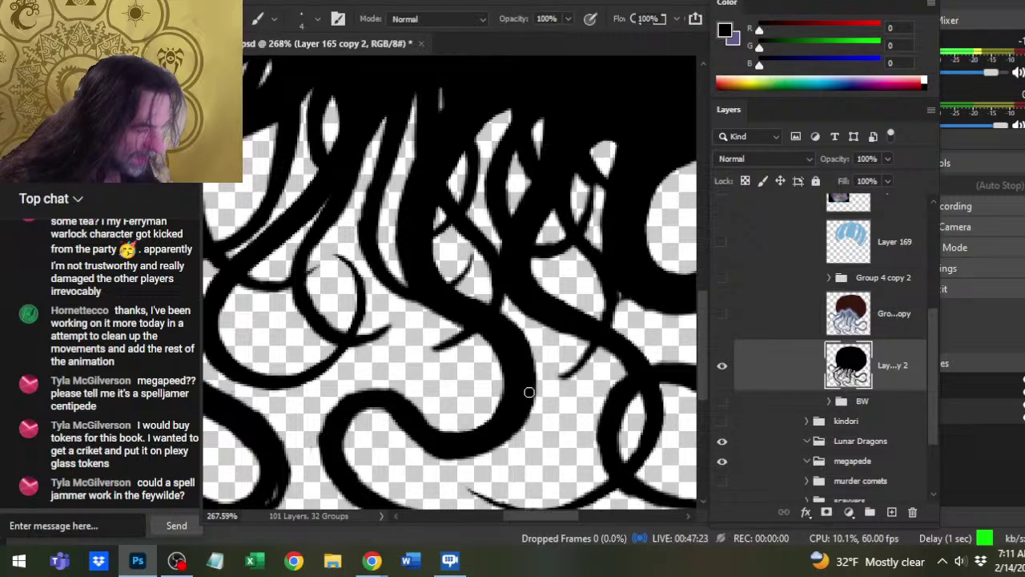
# Even out the S-curve of the central tentacle's lower part, trimming with a size 2 Eraser and filling with a size 4 Brush.
pyautogui.press('e')
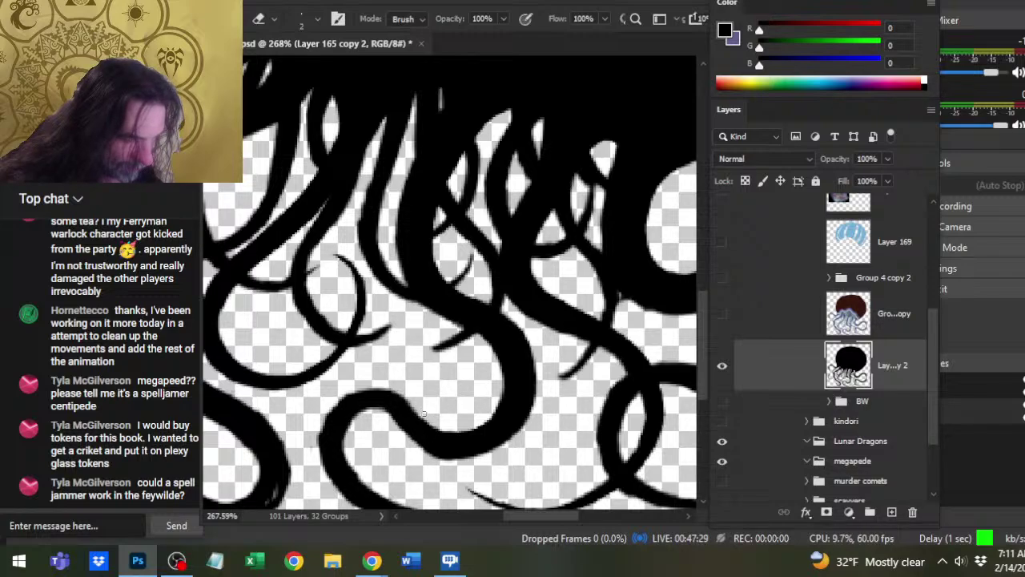
pyautogui.moveTo(425, 414); pyautogui.dragTo(389, 394)
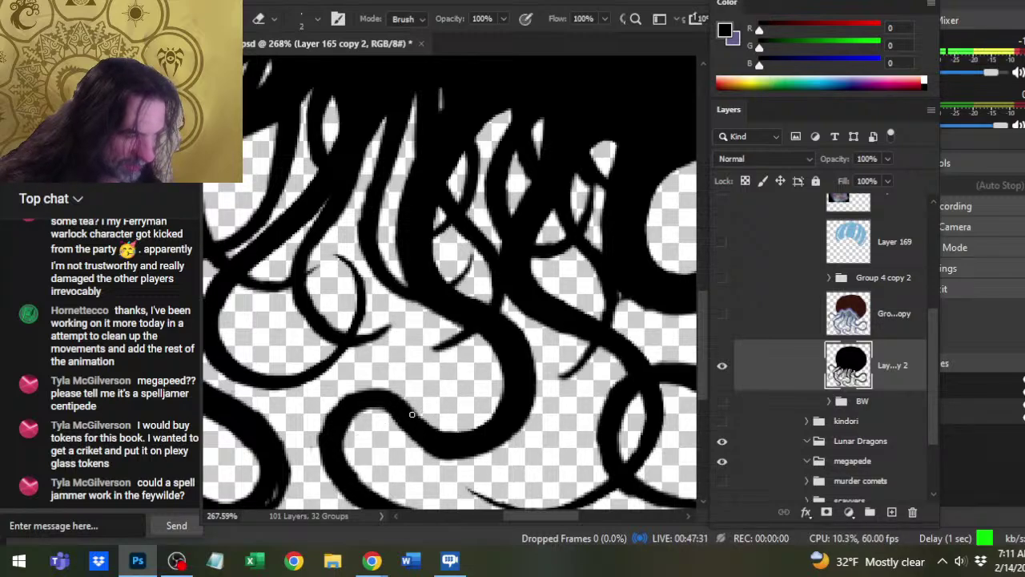
pyautogui.press('b')
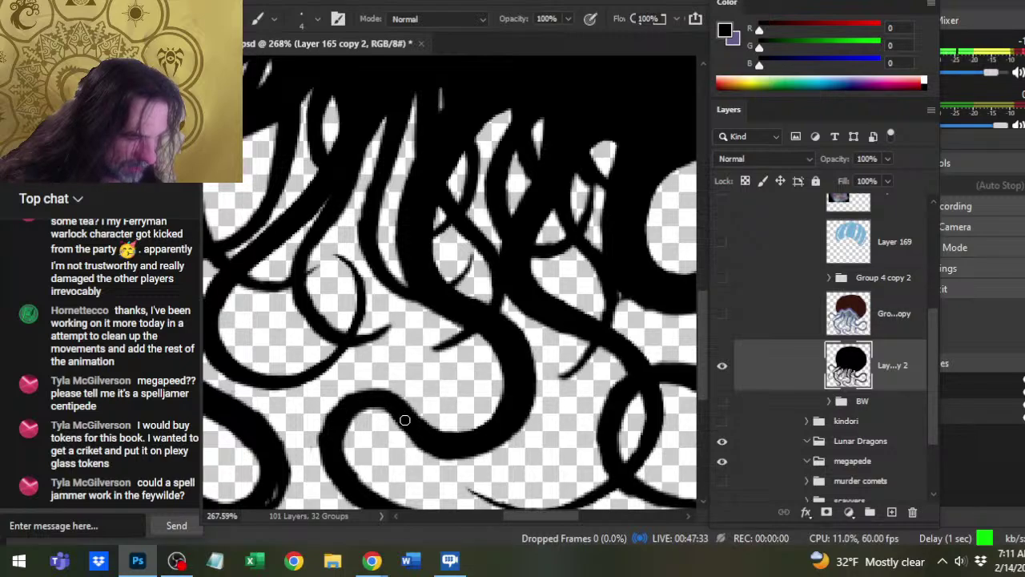
pyautogui.press('e')
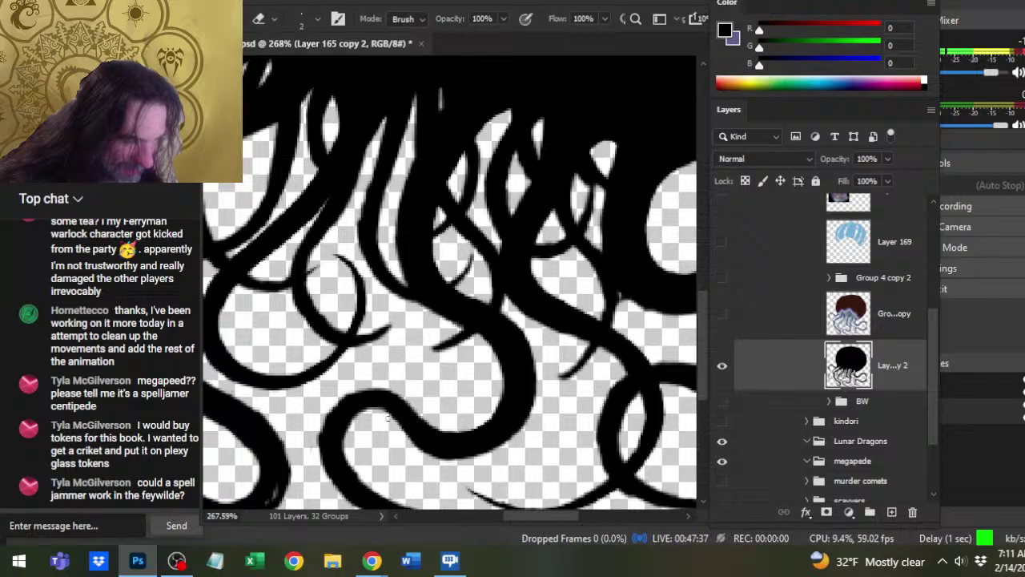
pyautogui.press('b')
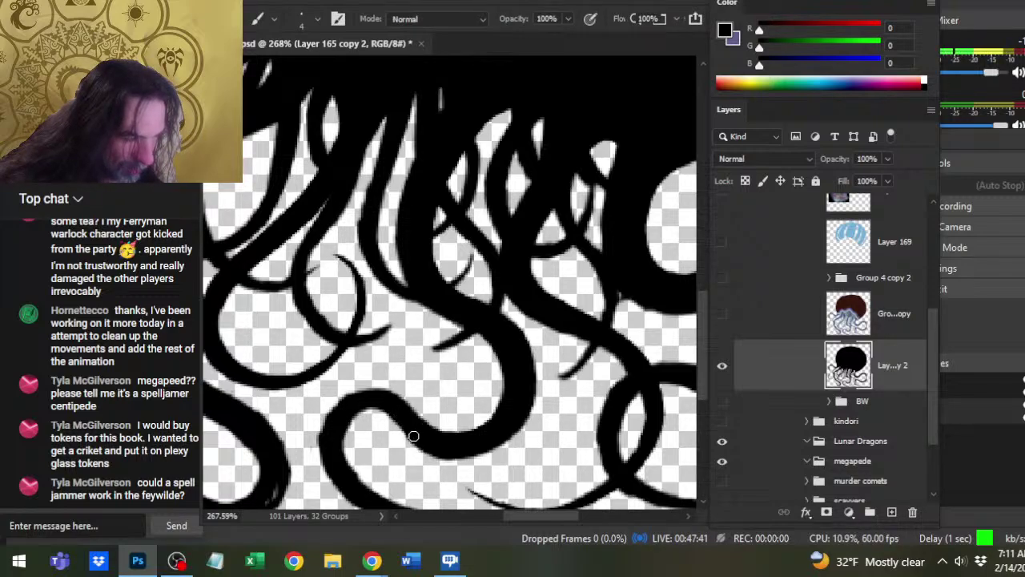
pyautogui.press('e')
pyautogui.moveTo(390, 430); pyautogui.dragTo(441, 459)
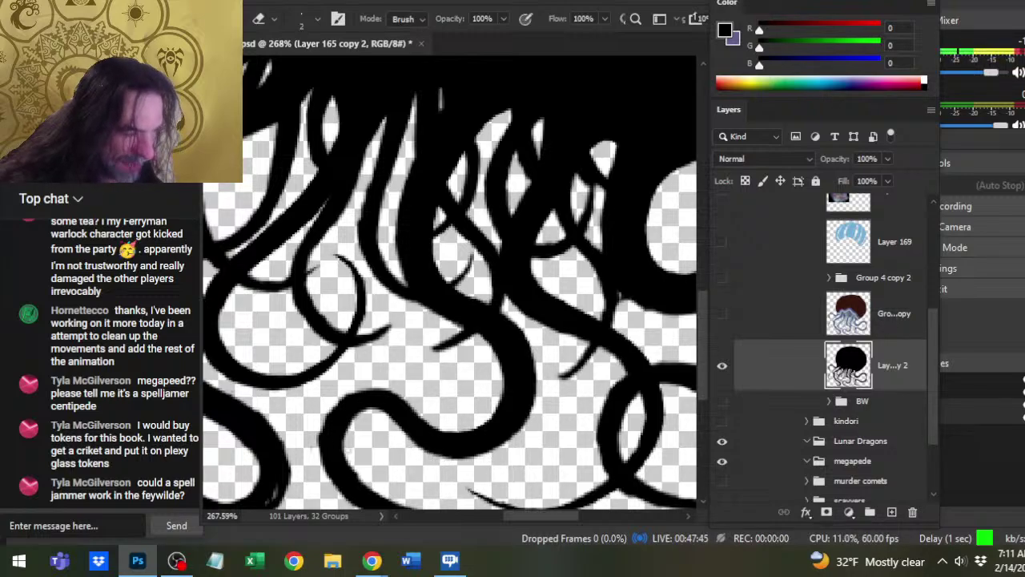
pyautogui.press('b')
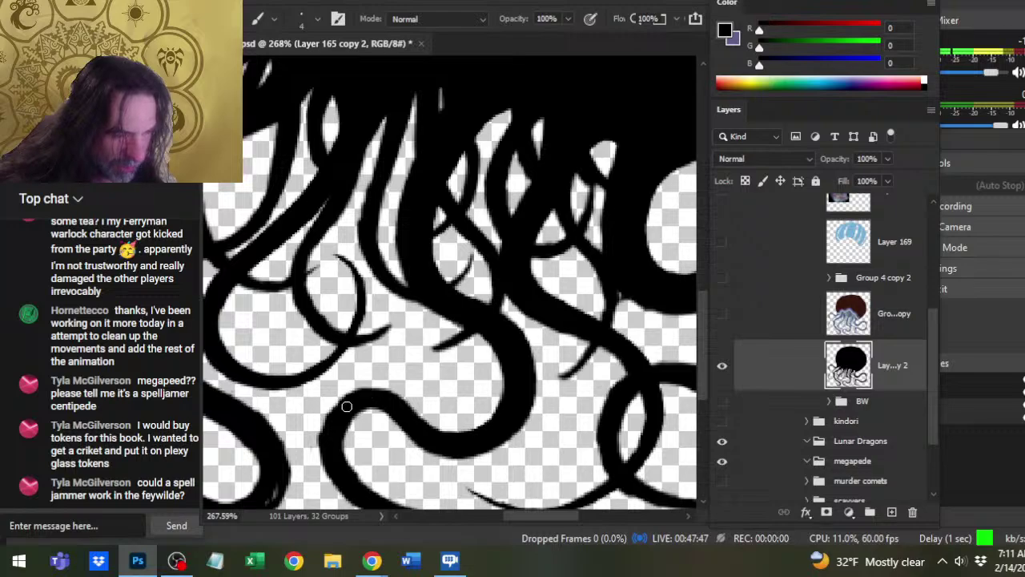
# Smooth the hooked end of the lower-left tentacle and sharpen its tip using a size 4 Brush and size 2 Eraser.
pyautogui.moveTo(418, 424); pyautogui.dragTo(462, 318)
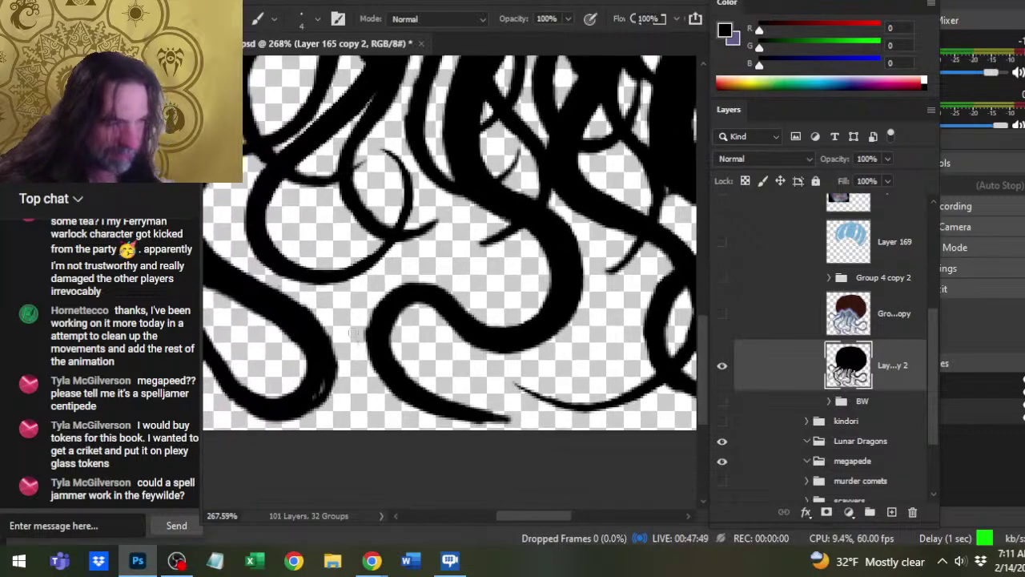
pyautogui.press('e')
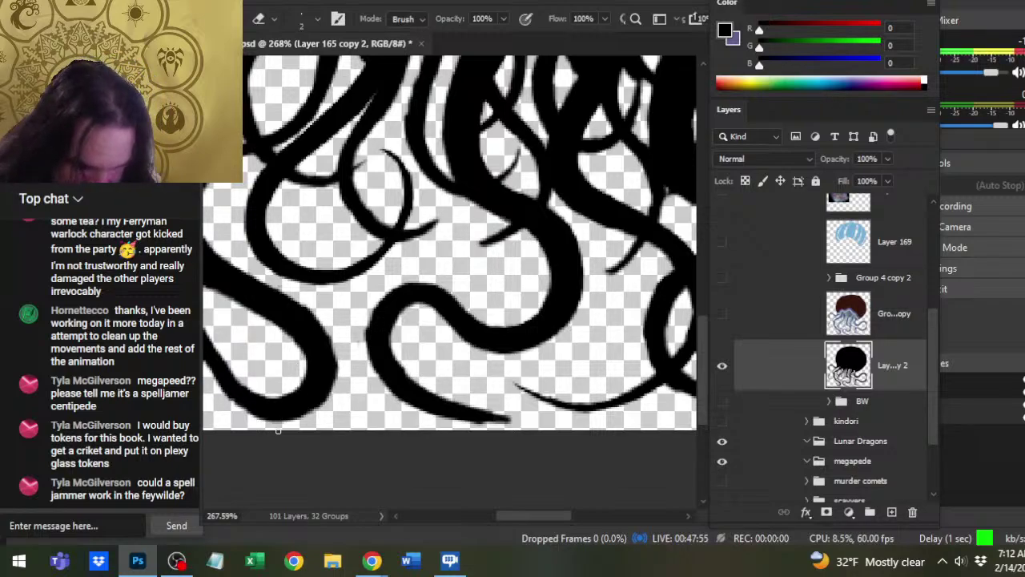
pyautogui.moveTo(292, 338); pyautogui.dragTo(369, 323)
pyautogui.press('b')
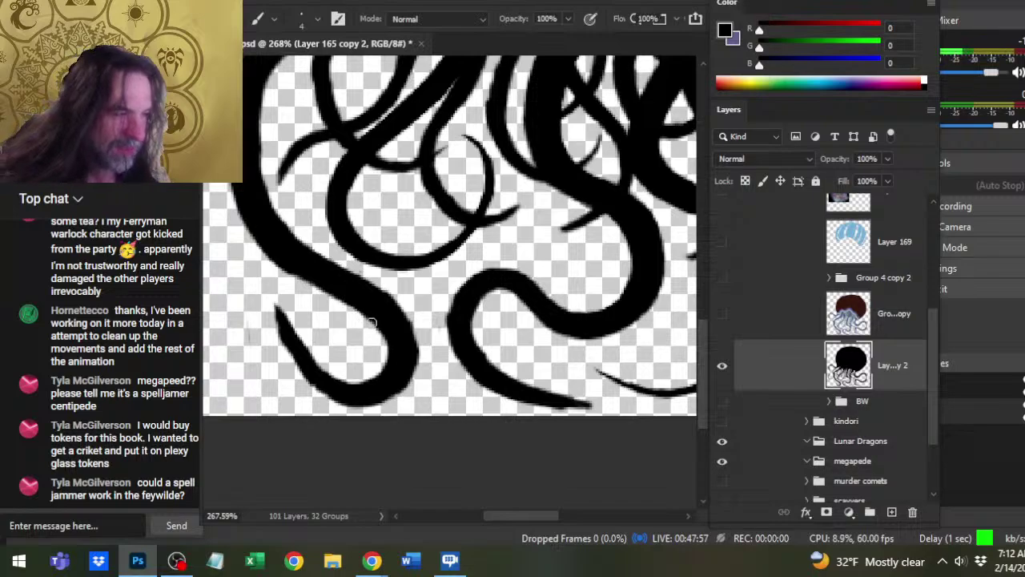
pyautogui.press('e')
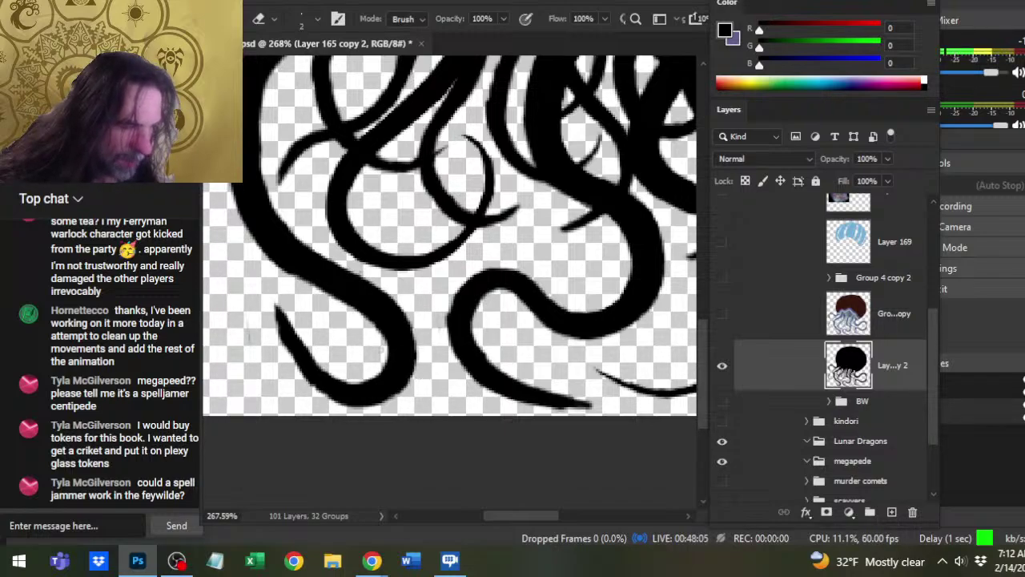
pyautogui.press('b')
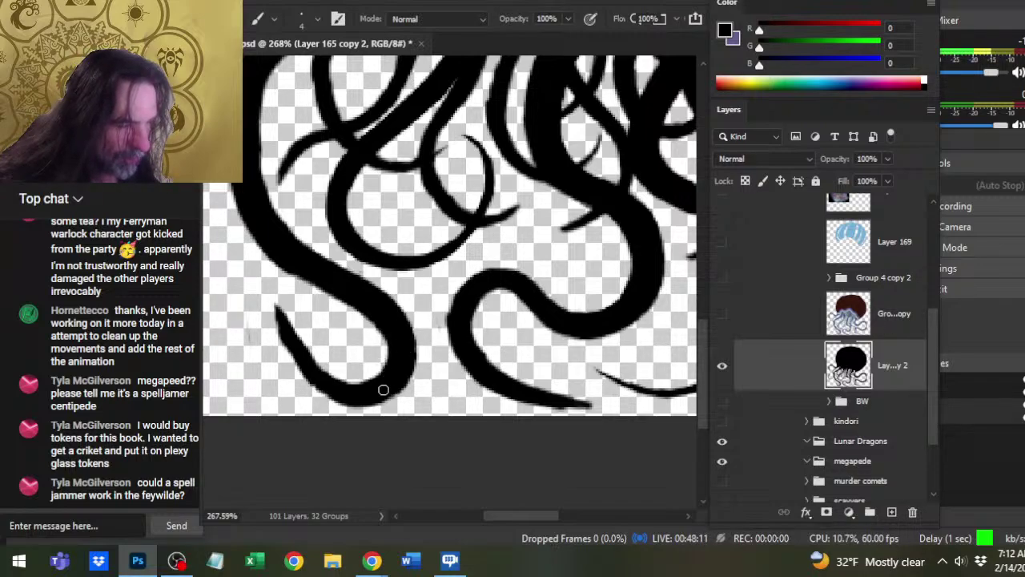
pyautogui.press('e')
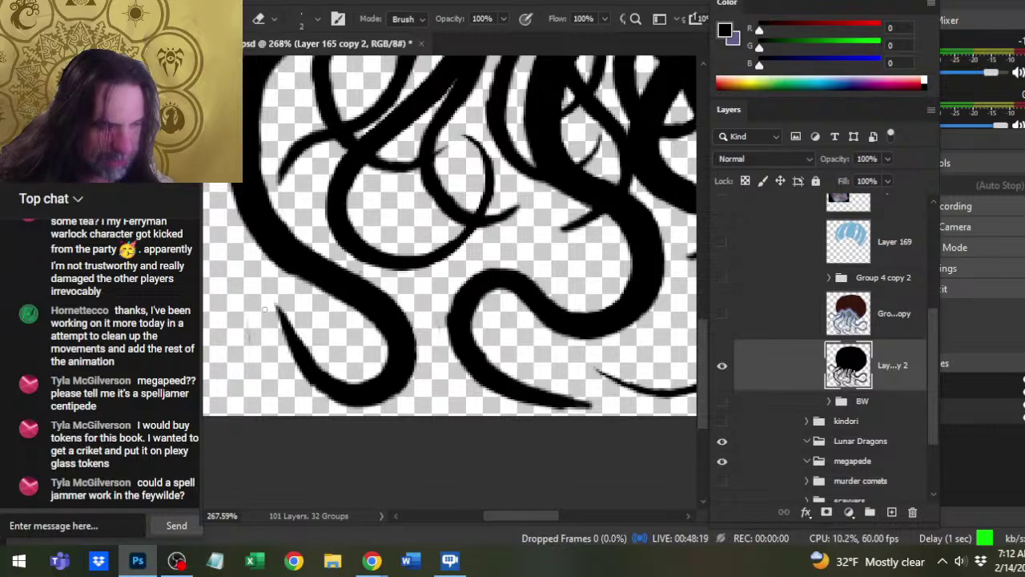
pyautogui.moveTo(265, 309); pyautogui.dragTo(310, 390)
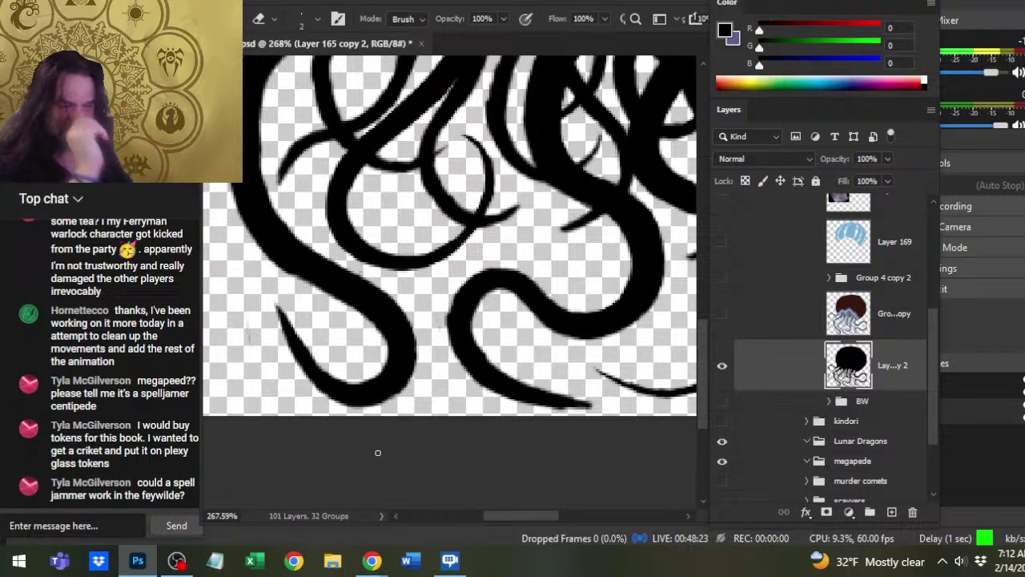
# Taper the S-curved central tentacle's lower end to a fine point and trim its inner curve, enlarging the Eraser to size 5.
pyautogui.moveTo(561, 401)
pyautogui.mouseDown()
pyautogui.moveTo(515, 383)
pyautogui.moveTo(566, 384)
pyautogui.moveTo(516, 392)
pyautogui.moveTo(553, 390)
pyautogui.moveTo(504, 365)
pyautogui.moveTo(564, 385)
pyautogui.moveTo(519, 385)
pyautogui.moveTo(569, 385)
pyautogui.mouseUp()
pyautogui.press('b')
pyautogui.press('e')
pyautogui.press('b')
pyautogui.press('e')
pyautogui.press(']')
pyautogui.press(']')
pyautogui.press(']')
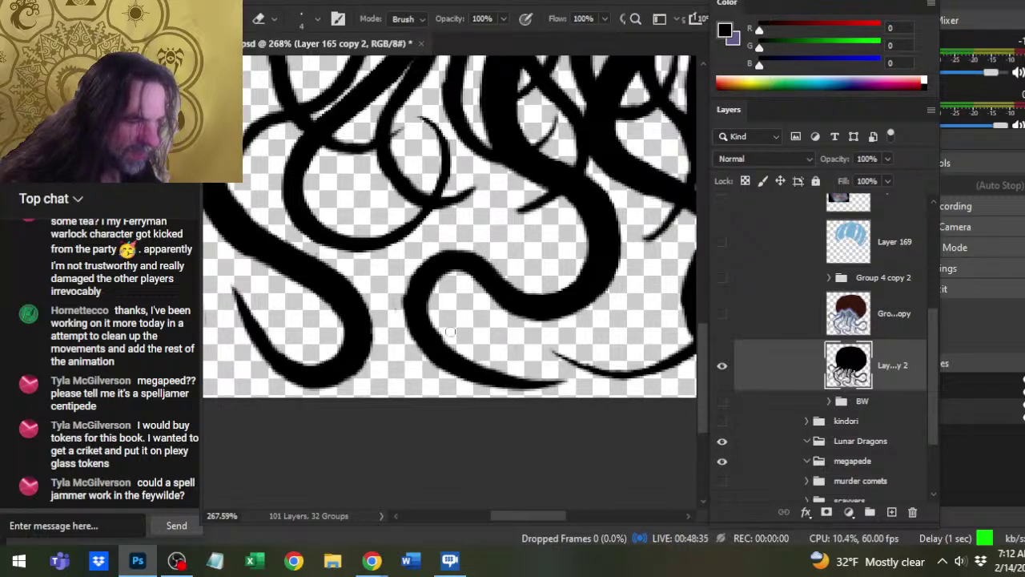
pyautogui.moveTo(435, 306)
pyautogui.mouseDown()
pyautogui.moveTo(449, 347)
pyautogui.moveTo(467, 356)
pyautogui.mouseUp()
pyautogui.moveTo(438, 323)
pyautogui.mouseDown()
pyautogui.moveTo(490, 368)
pyautogui.moveTo(461, 347)
pyautogui.moveTo(475, 350)
pyautogui.mouseUp()
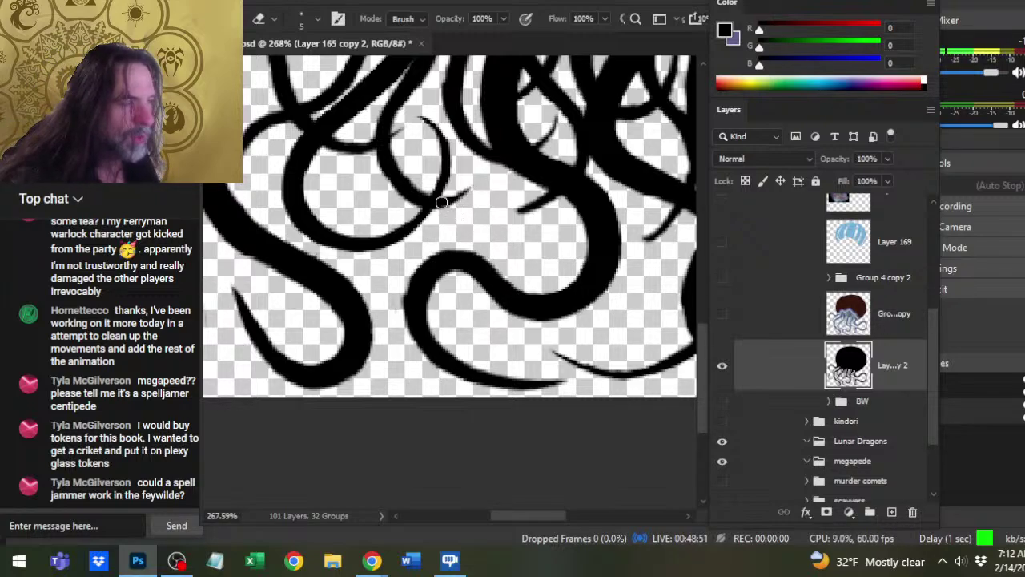
# Rework the thin curled tentacle loop where it crosses the curved tentacle, redrawing with a size 2 Brush and trimming with a size 3 Eraser.
pyautogui.press('b')
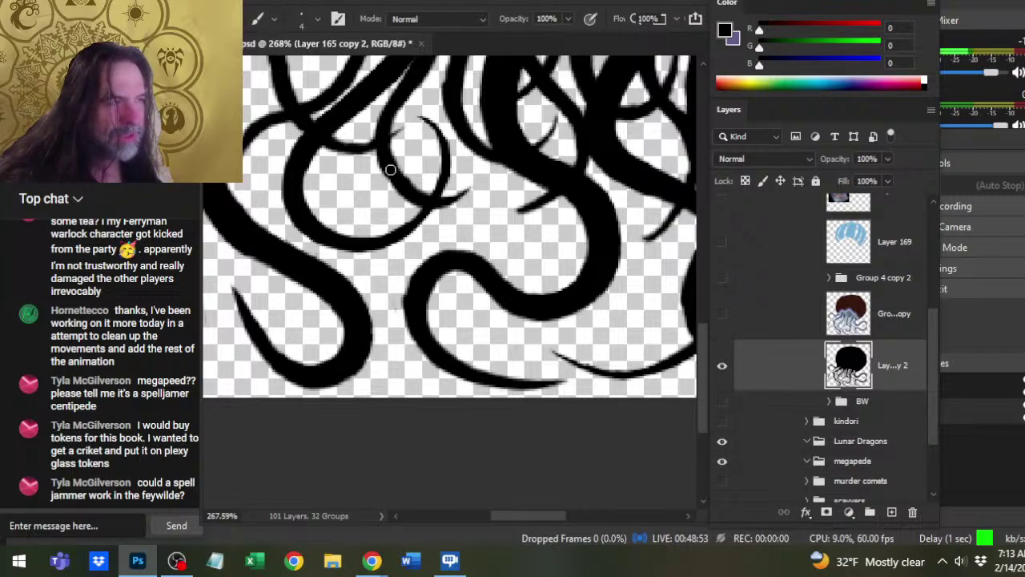
pyautogui.press('e')
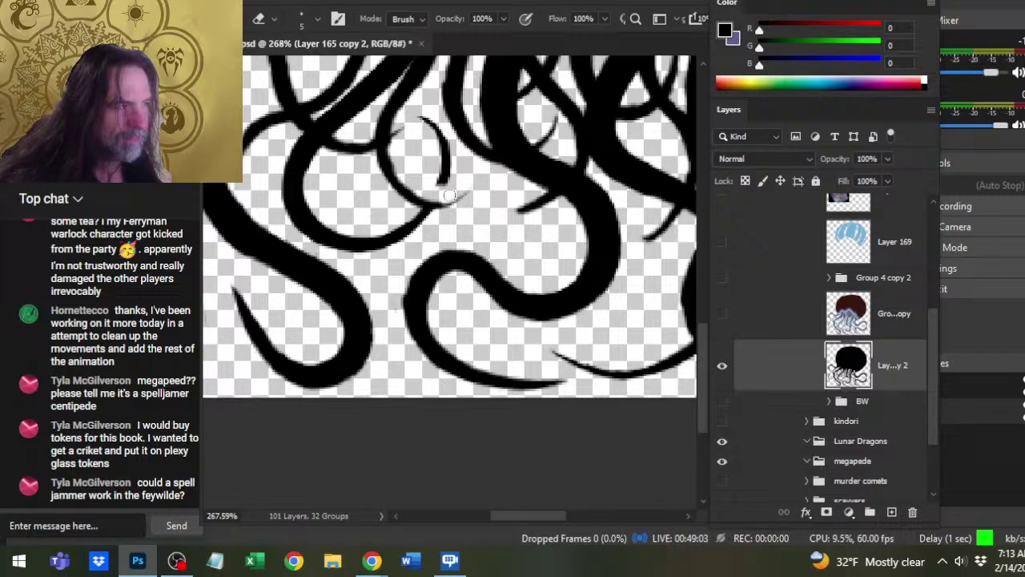
pyautogui.press('b')
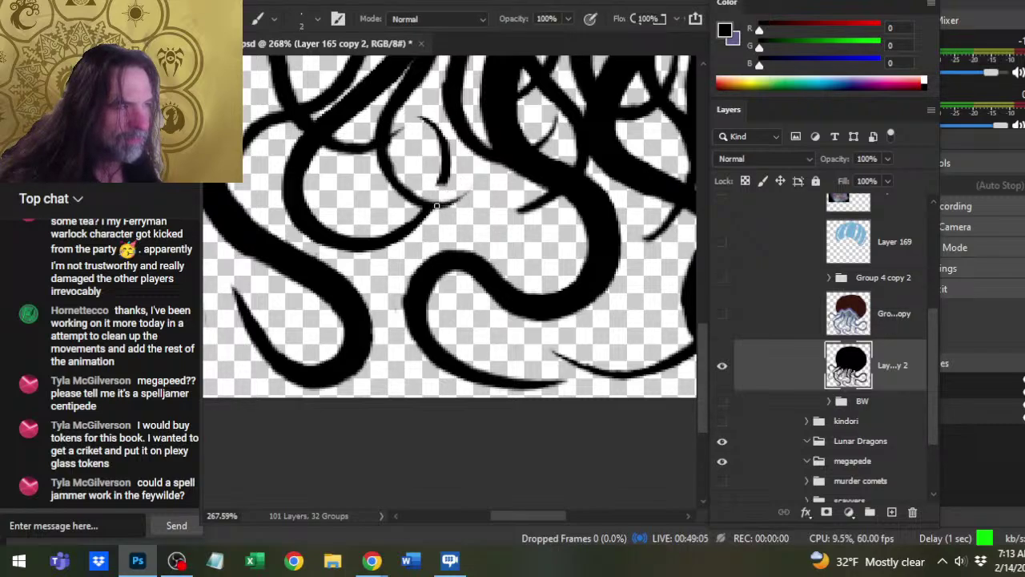
pyautogui.press('e')
pyautogui.press('b')
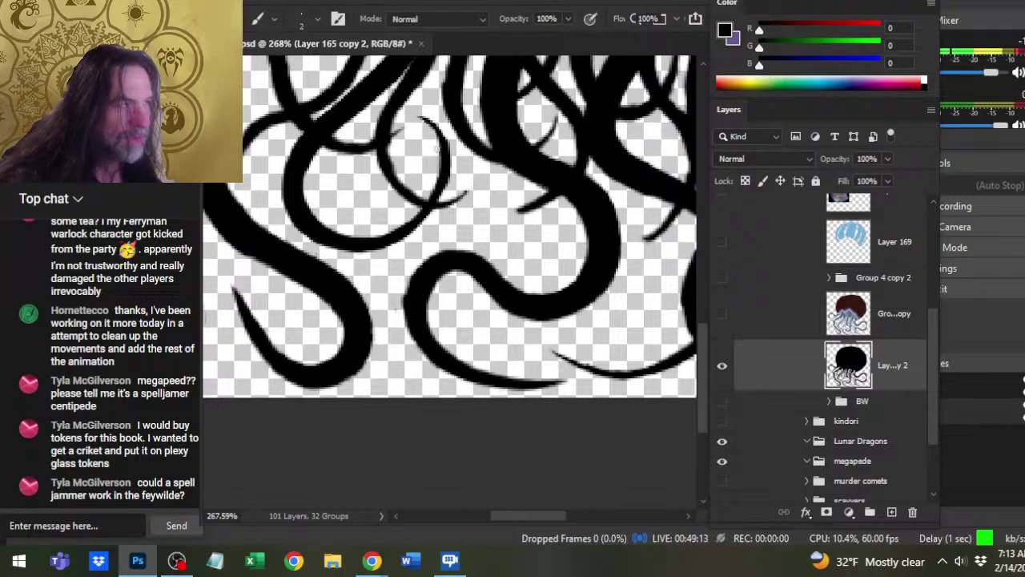
pyautogui.press('e')
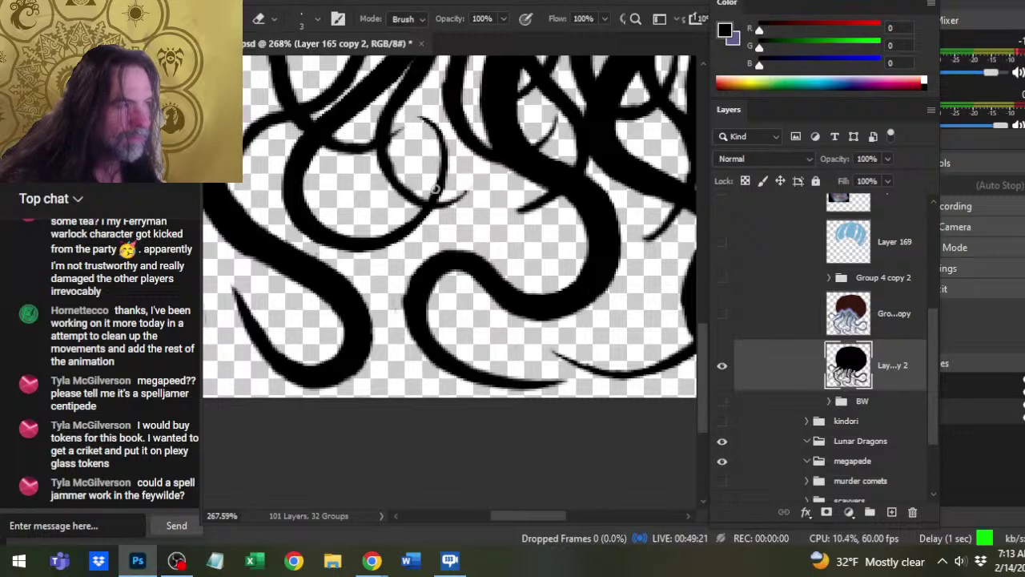
pyautogui.press('b')
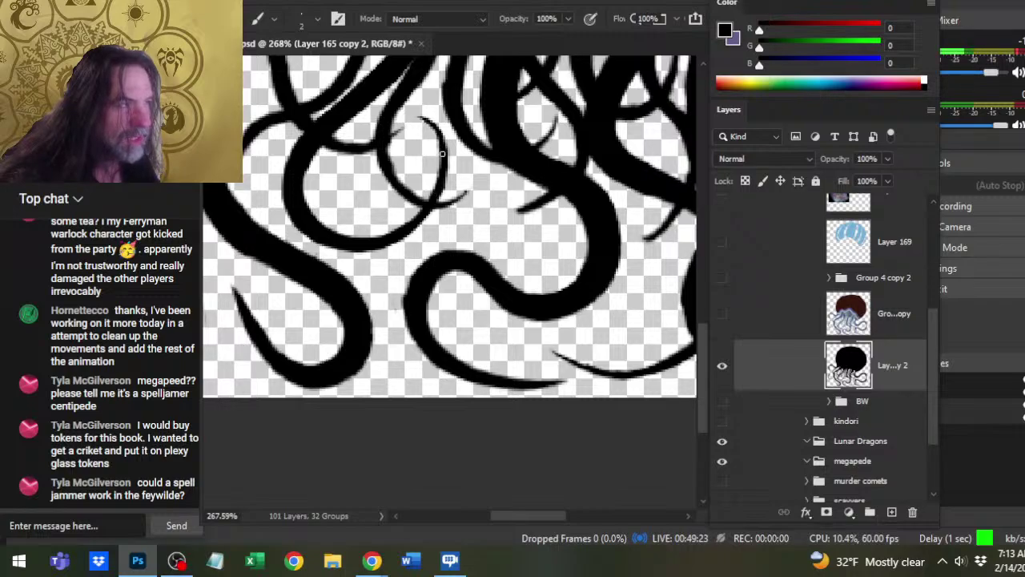
pyautogui.press('e')
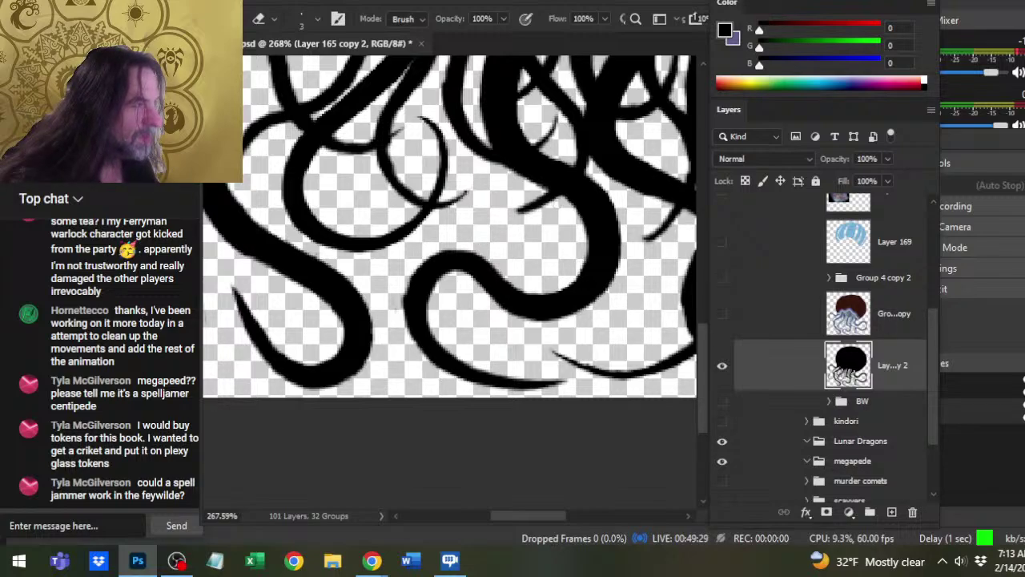
# Extend the short thin tentacle branching left from the central S-curve into a longer, downturned tip, using a size 2 Brush and size 3 Eraser.
pyautogui.moveTo(549, 202); pyautogui.dragTo(491, 225)
pyautogui.press('b')
pyautogui.press('e')
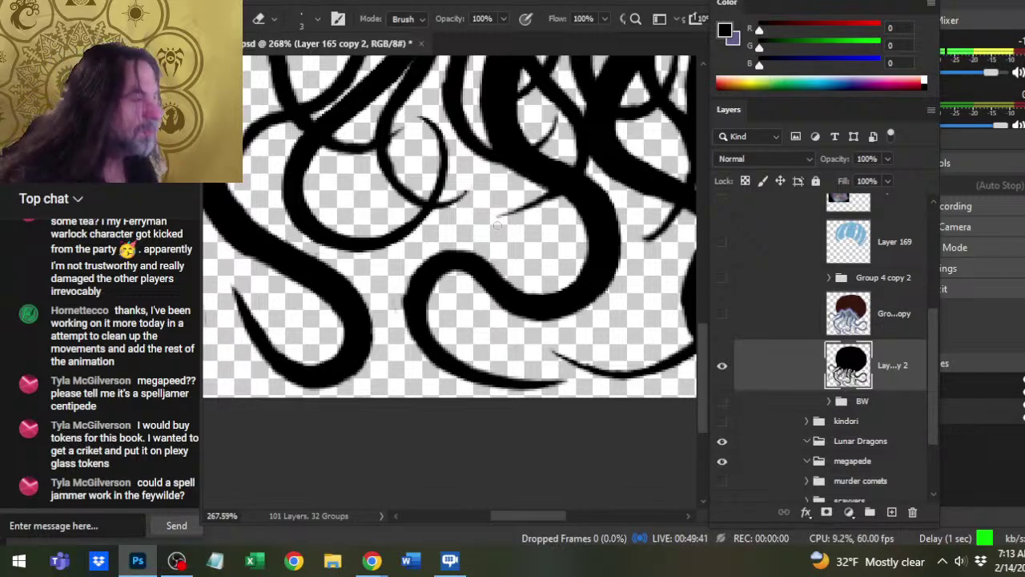
pyautogui.press('b')
pyautogui.moveTo(532, 205)
pyautogui.mouseDown()
pyautogui.moveTo(563, 190)
pyautogui.moveTo(490, 230)
pyautogui.mouseUp()
pyautogui.press('e')
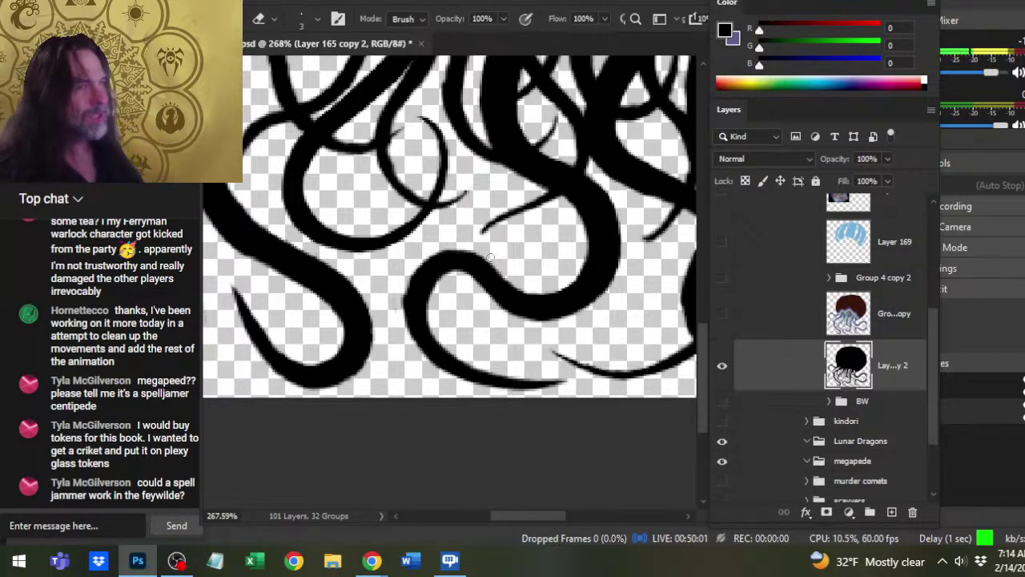
pyautogui.press('b')
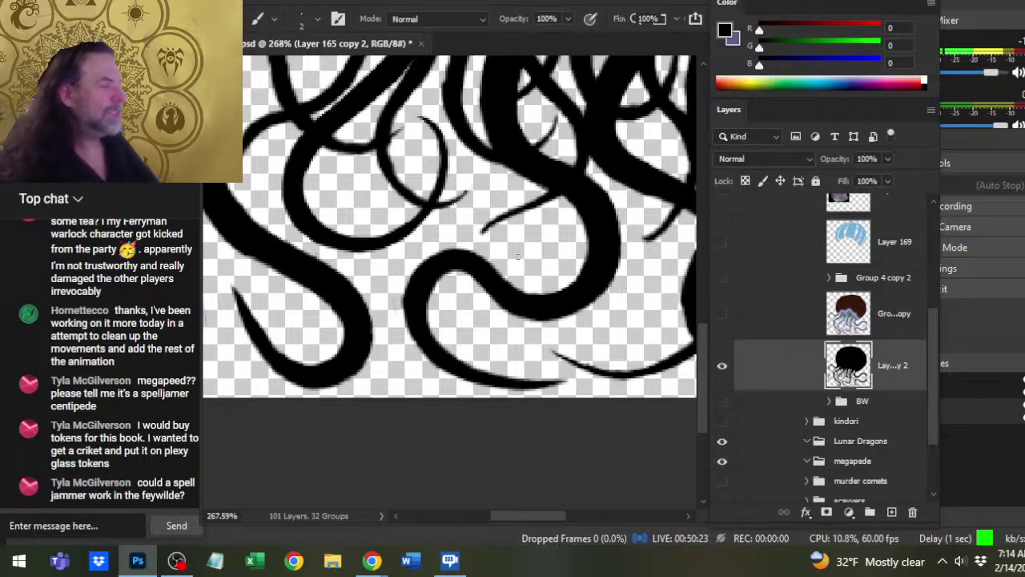
# Smooth the upper edge of the narrow tentacle beside the thick central one, up to the bell, with a size 2 Brush.
pyautogui.scroll(2, 570, 216)
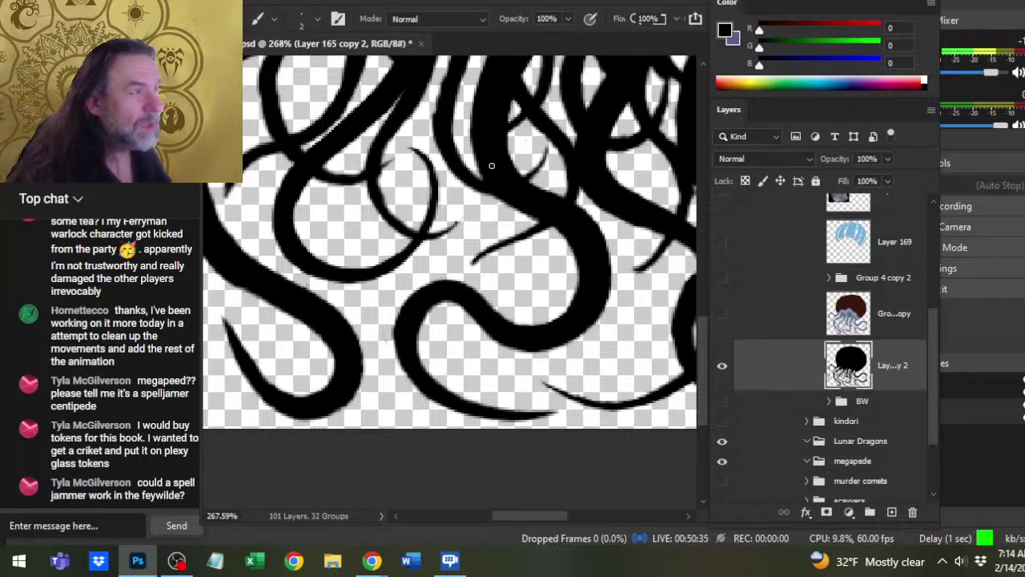
pyautogui.scroll(3, 476, 199)
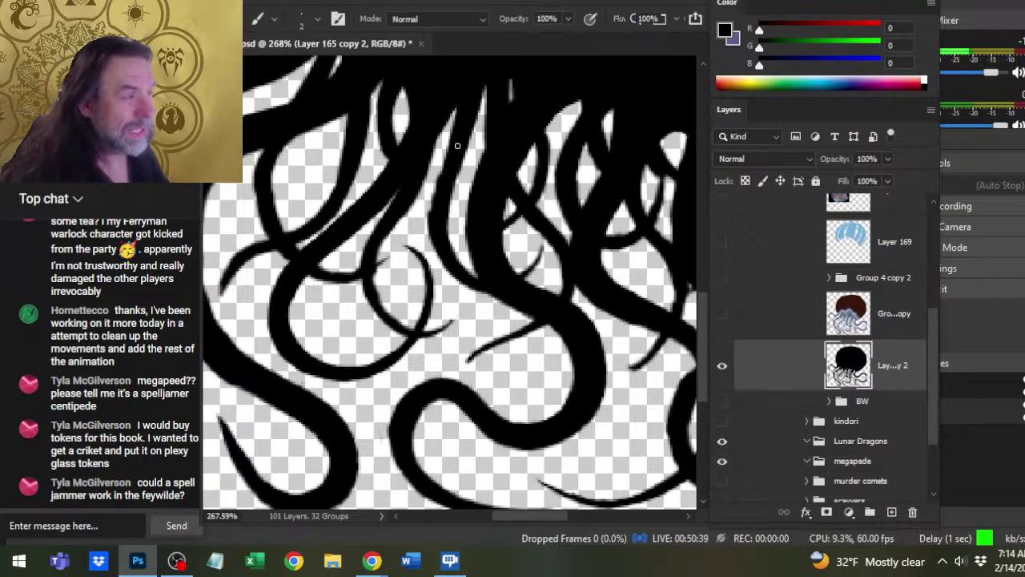
pyautogui.moveTo(446, 166); pyautogui.dragTo(430, 215)
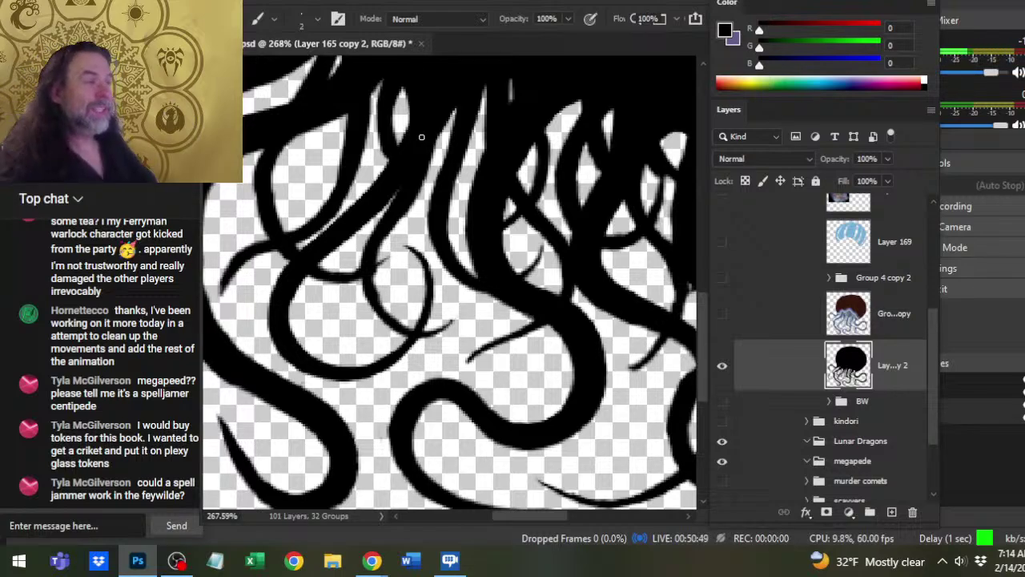
pyautogui.scroll(3, 440, 164)
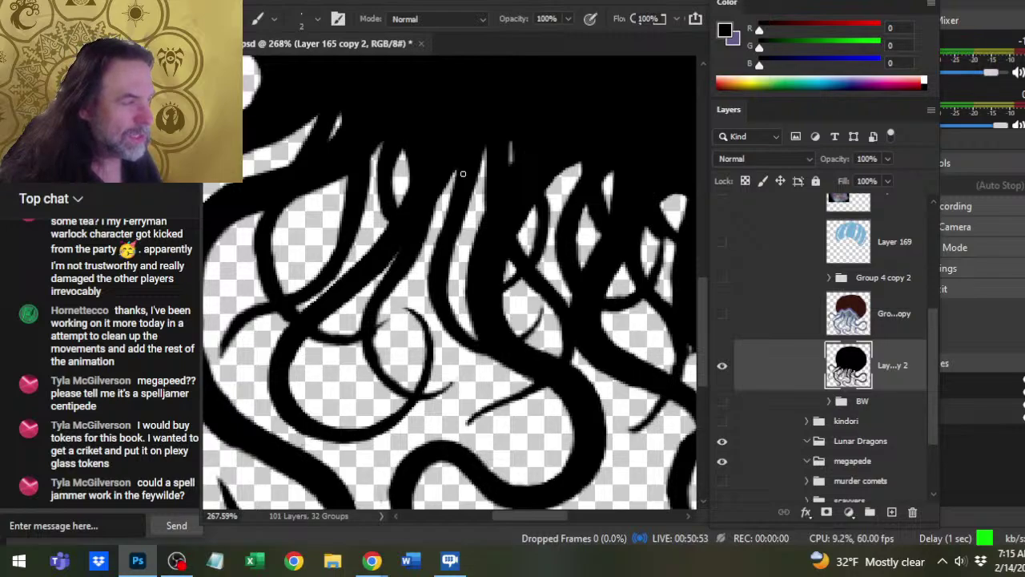
pyautogui.moveTo(442, 234); pyautogui.dragTo(458, 170)
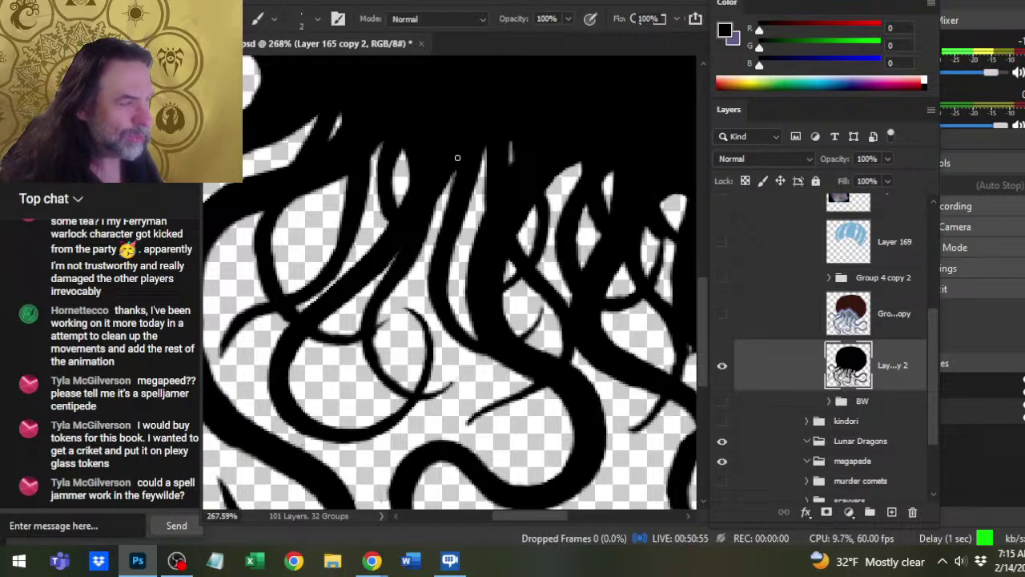
pyautogui.press('e')
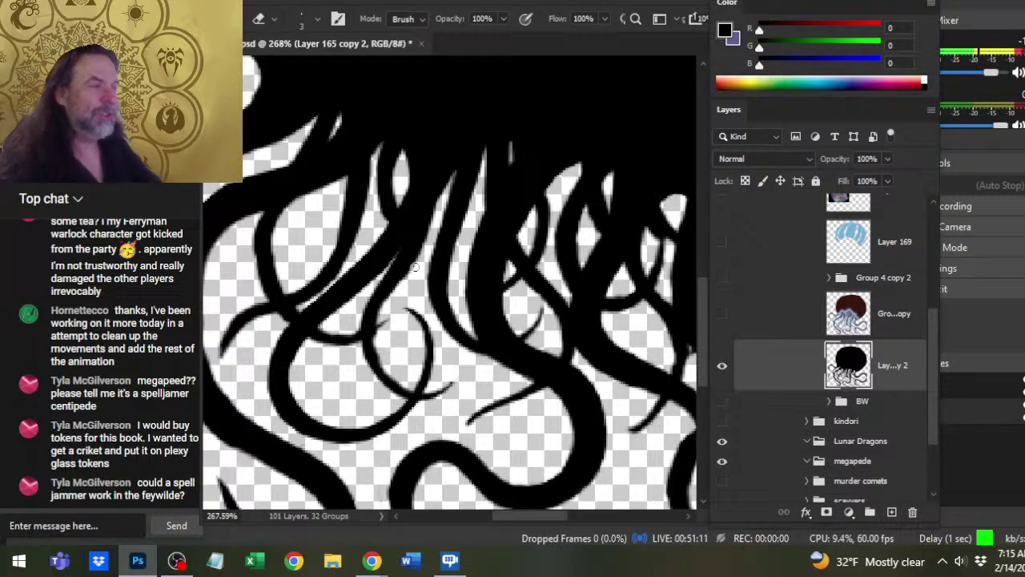
# Refine both edges of the narrow tentacle below the bell, alternating a size 2 Brush with an Eraser reduced to size 1.
pyautogui.press('z')
pyautogui.moveTo(480, 184); pyautogui.dragTo(499, 167)
pyautogui.press('b')
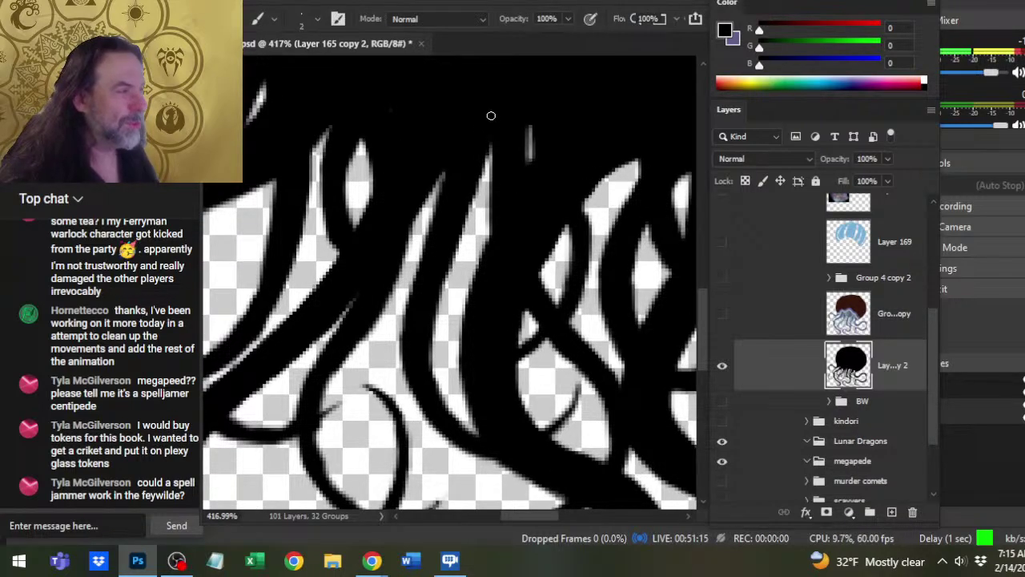
pyautogui.press('e')
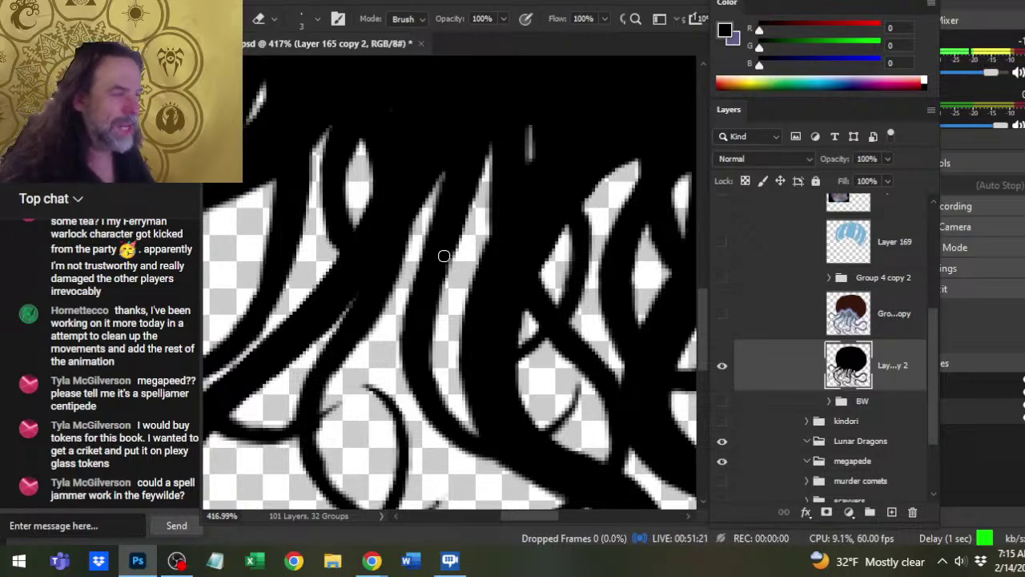
pyautogui.press('b')
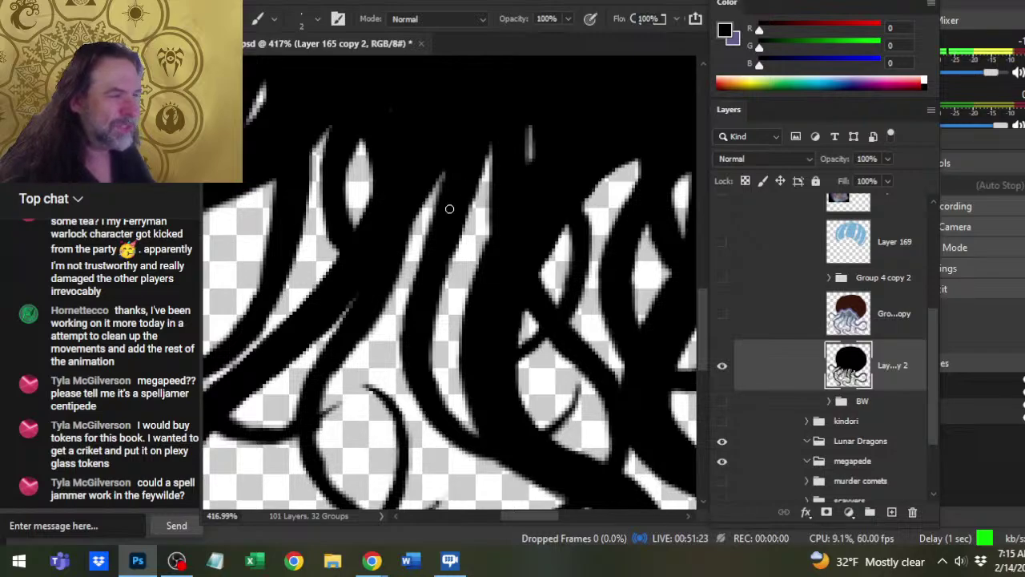
pyautogui.press('e')
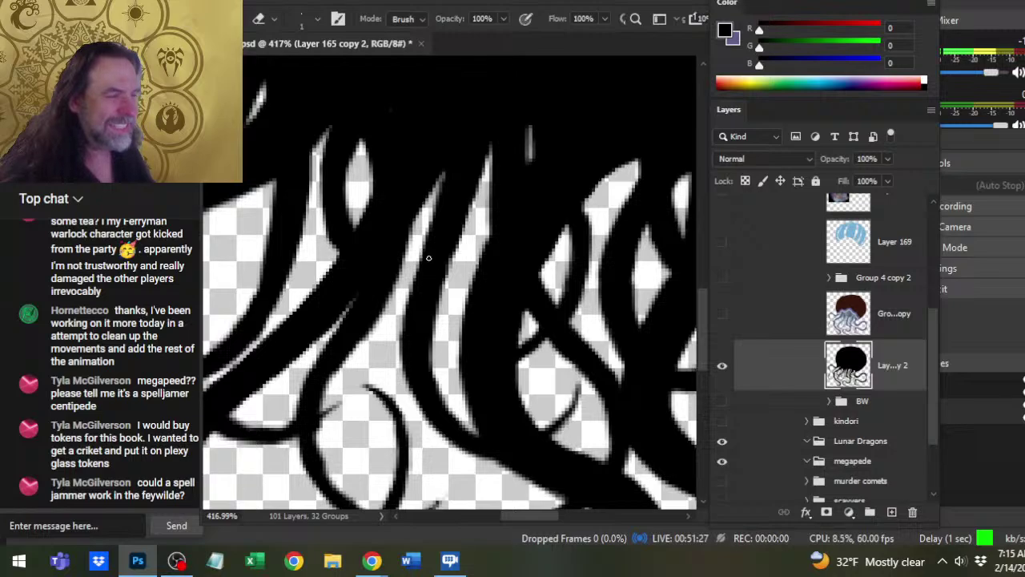
pyautogui.press('b')
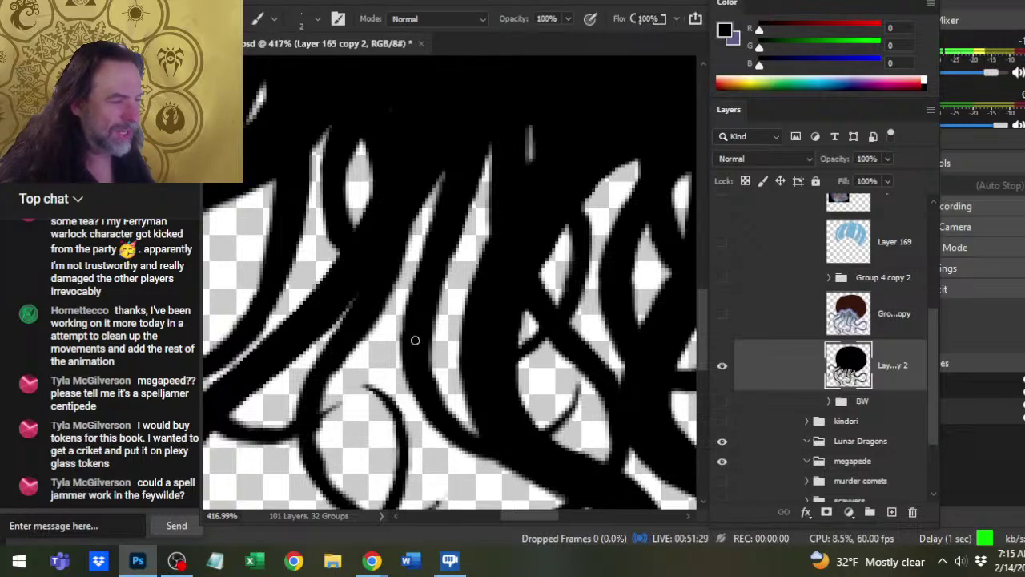
pyautogui.press('z')
pyautogui.press('b')
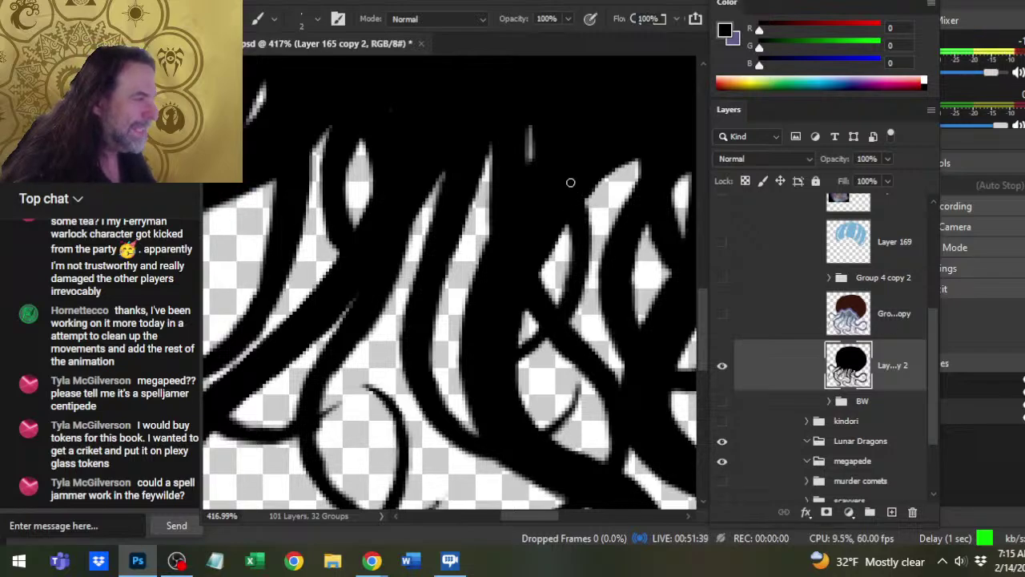
# Clean the inner edge of the curved tentacle beside the large left opening, using an Eraser enlarged to size 6 and a size 2 Brush.
pyautogui.press('z')
pyautogui.moveTo(591, 218); pyautogui.dragTo(533, 283)
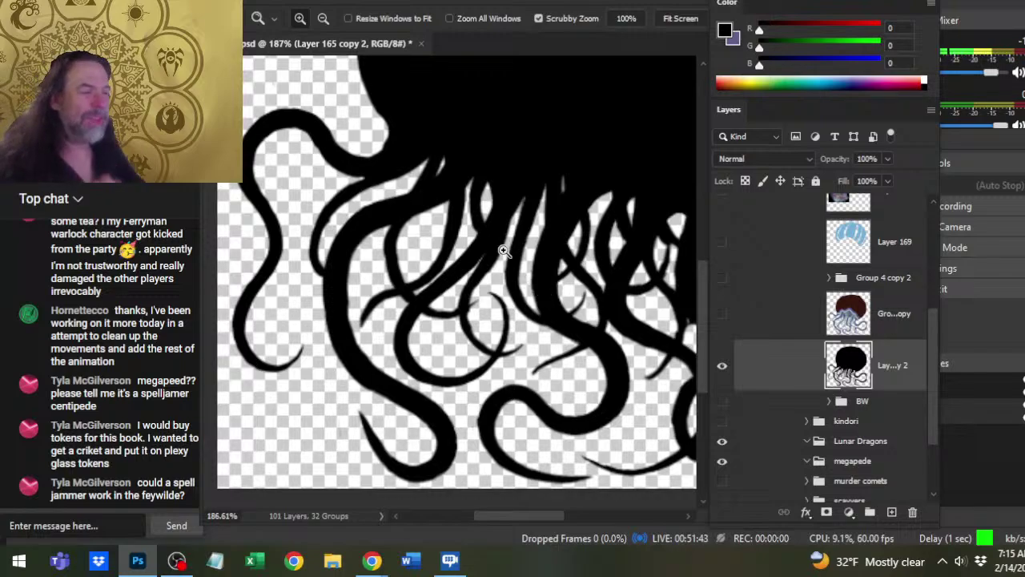
pyautogui.moveTo(480, 256); pyautogui.dragTo(560, 264)
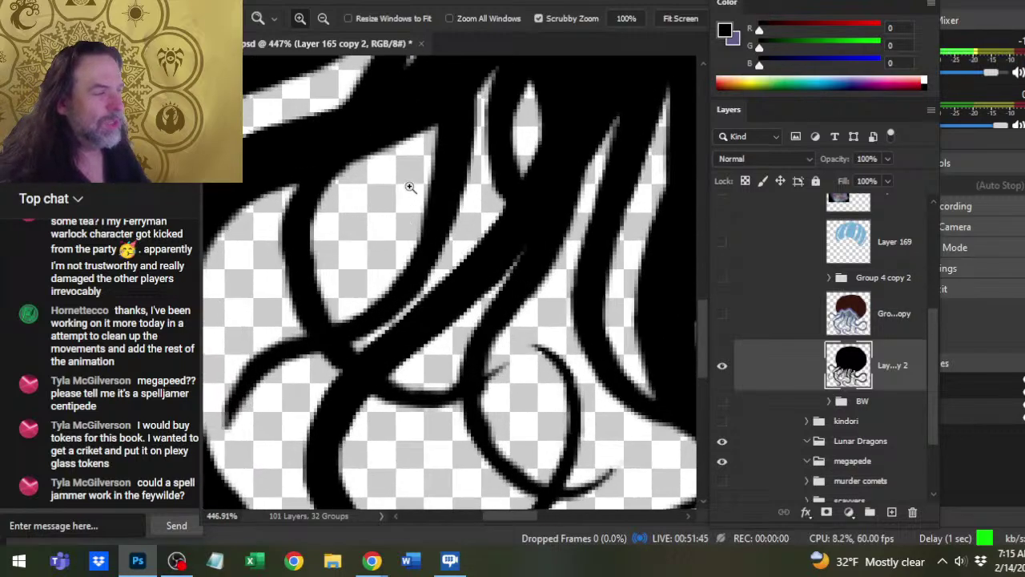
pyautogui.press('b')
pyautogui.press(']')
pyautogui.press(']')
pyautogui.press(']')
pyautogui.press(']')
pyautogui.press(']')
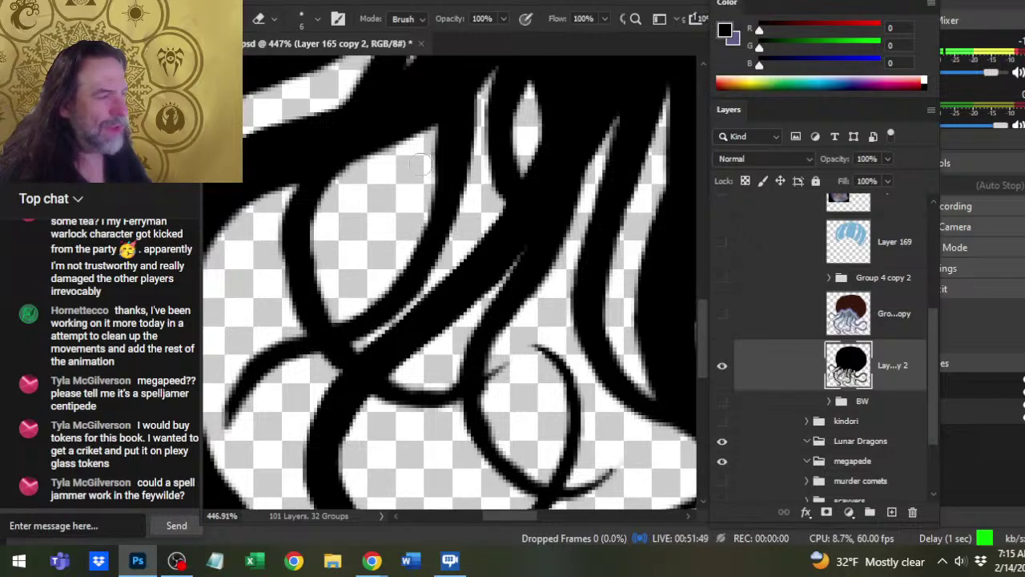
pyautogui.press('b')
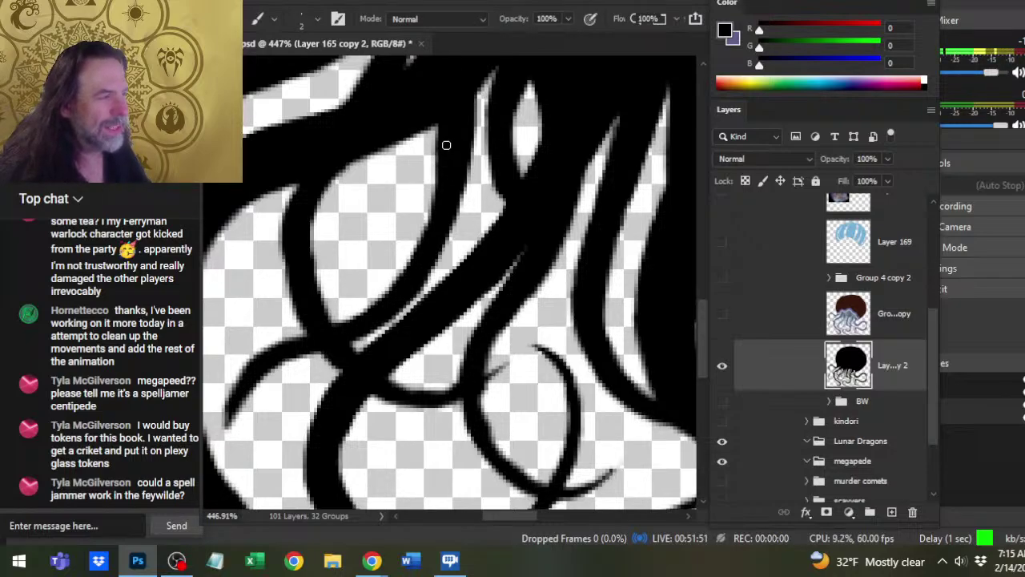
# Clean up the upper corner of the large oval gap between the tentacles using the 2 px black brush and eraser.
pyautogui.press('e')
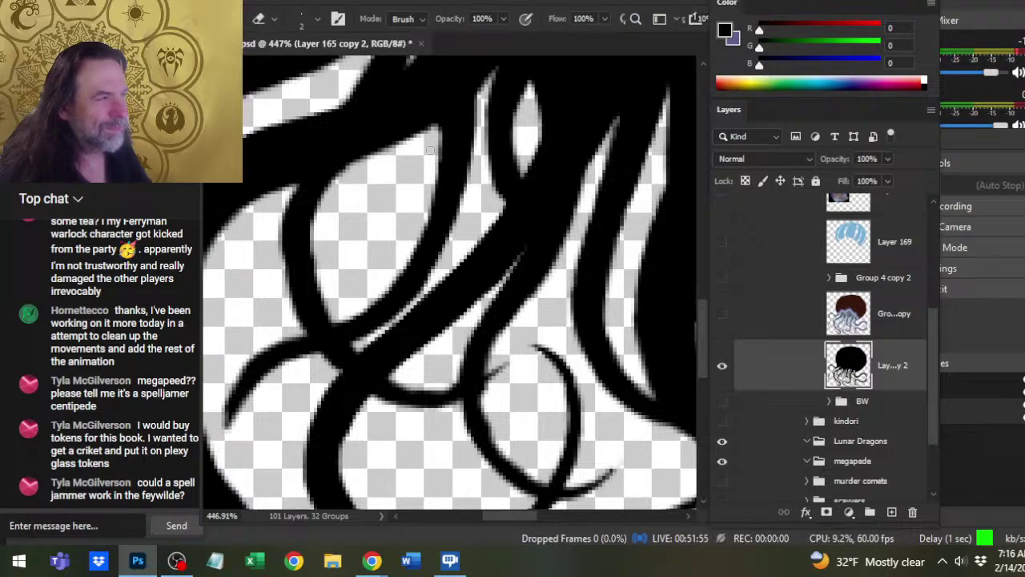
pyautogui.press('b')
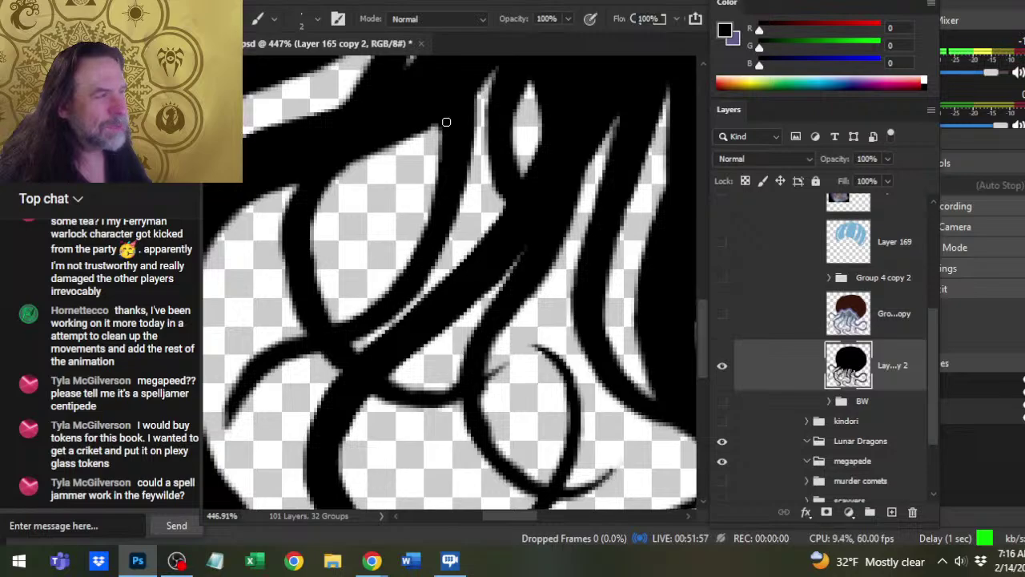
pyautogui.moveTo(446, 122)
pyautogui.mouseDown()
pyautogui.moveTo(440, 145)
pyautogui.moveTo(433, 111)
pyautogui.mouseUp()
pyautogui.press('e')
pyautogui.press('b')
pyautogui.press('e')
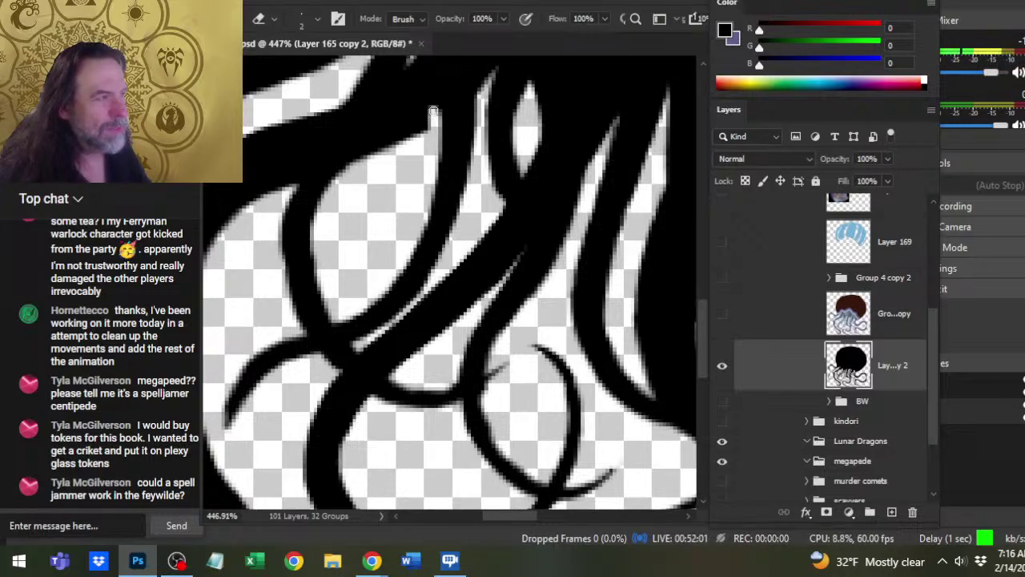
pyautogui.press('b')
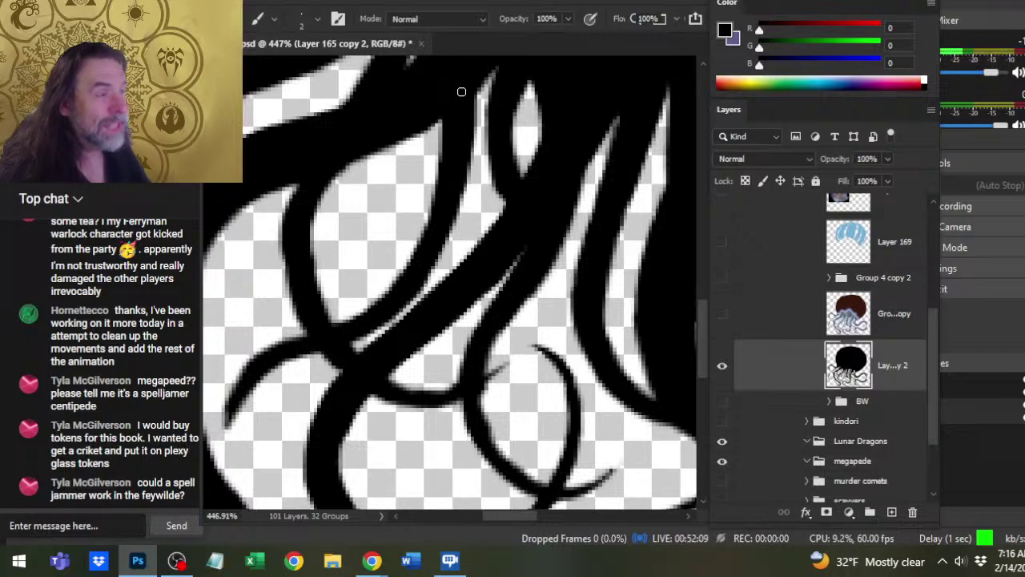
pyautogui.press('e')
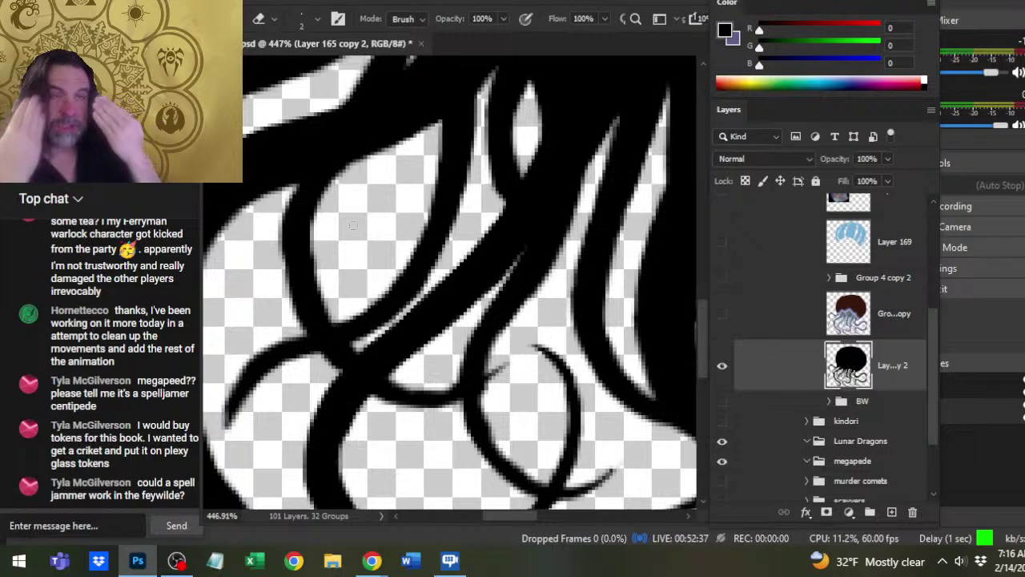
# Paint a thin black tendril branching down-left from the tentacle above the small curl and trim its edges with the eraser.
pyautogui.scroll(3, 469, 226)
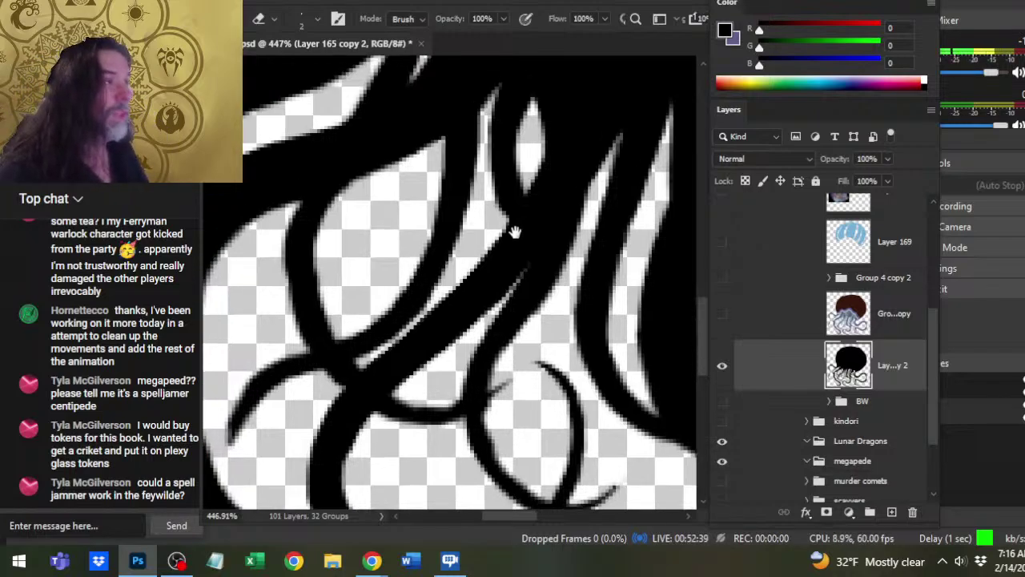
pyautogui.press('b')
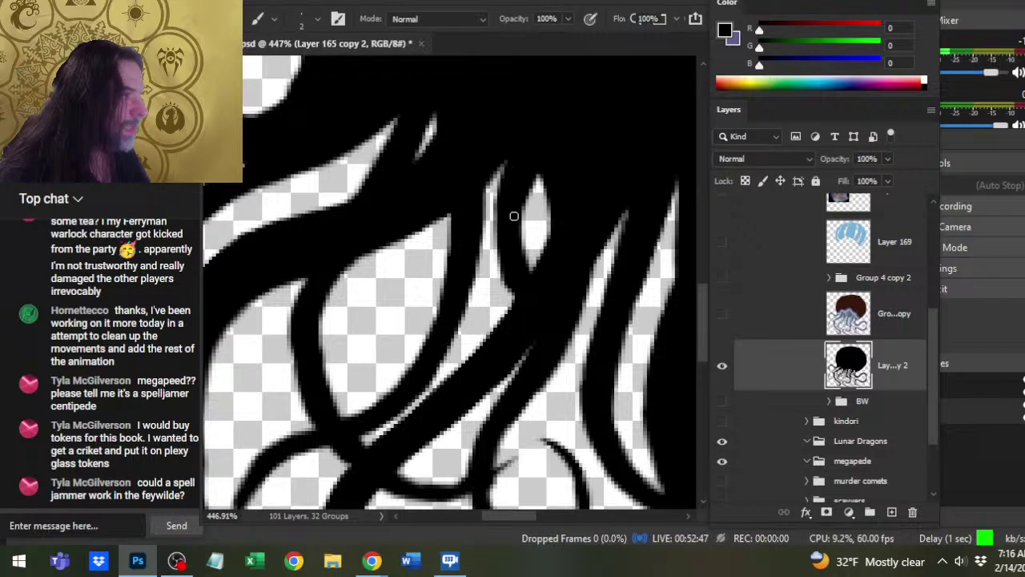
pyautogui.press('z')
pyautogui.moveTo(606, 248); pyautogui.dragTo(547, 272)
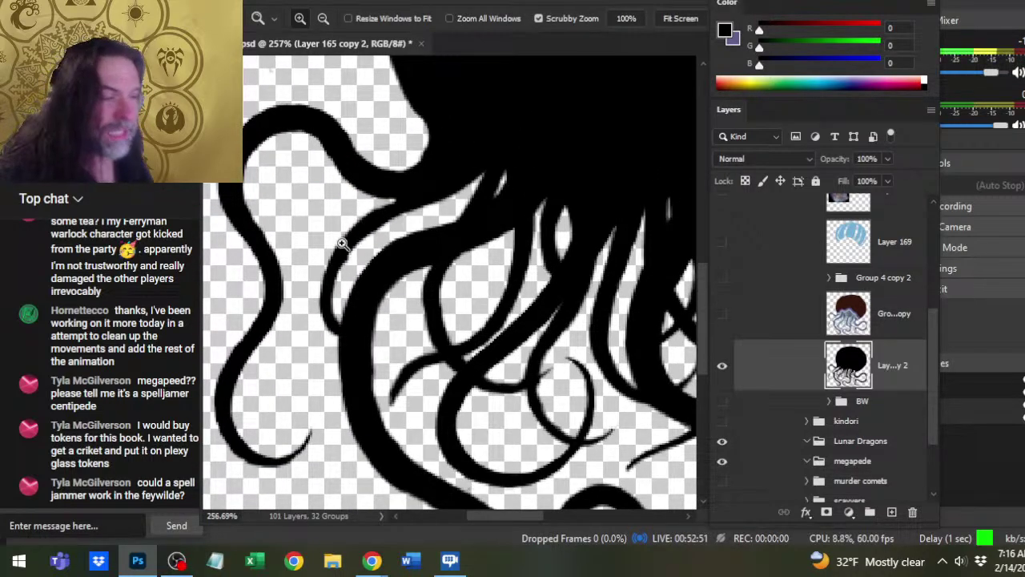
pyautogui.press('e')
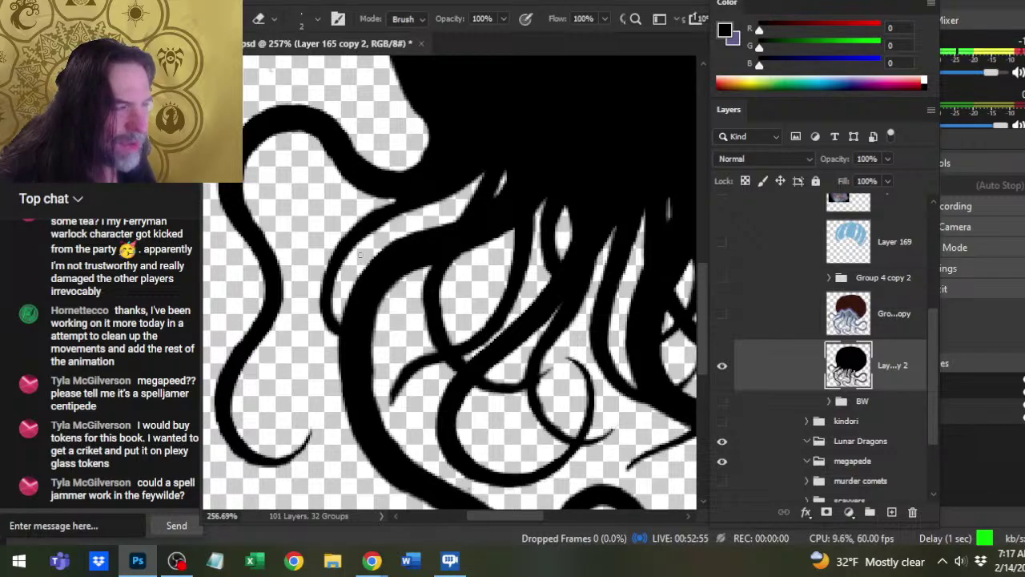
pyautogui.press('b')
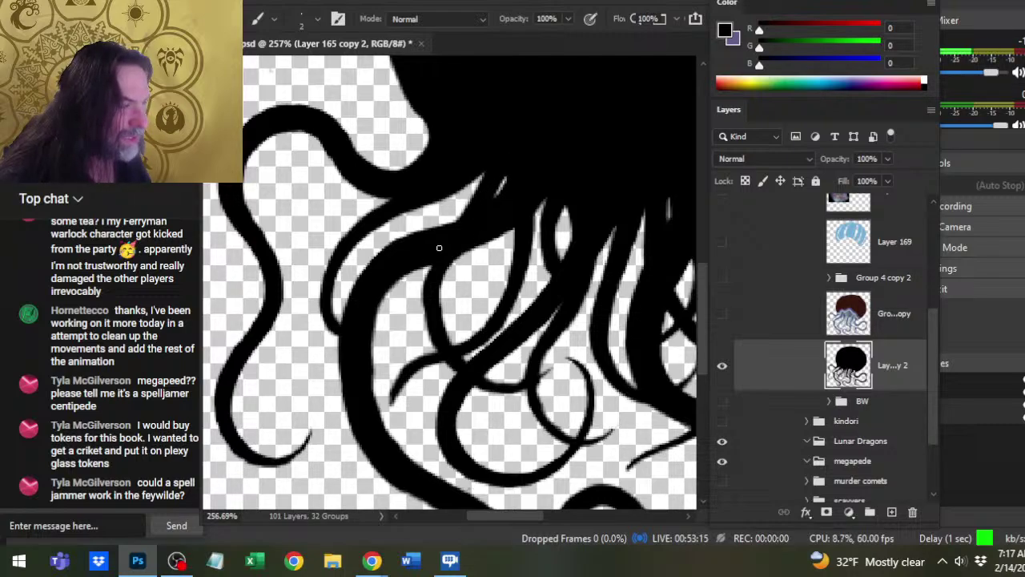
pyautogui.moveTo(589, 273); pyautogui.dragTo(477, 311)
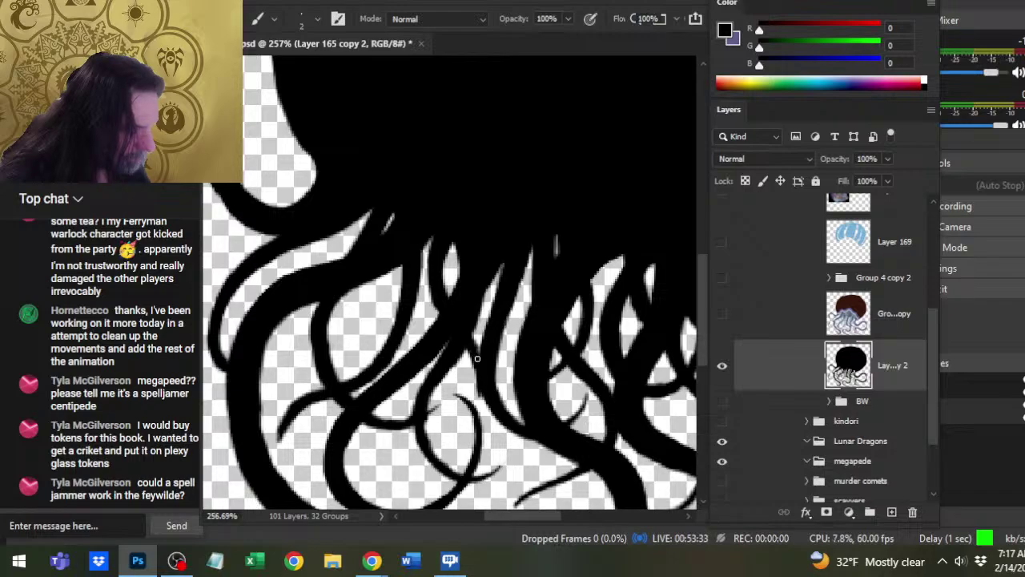
pyautogui.press('e')
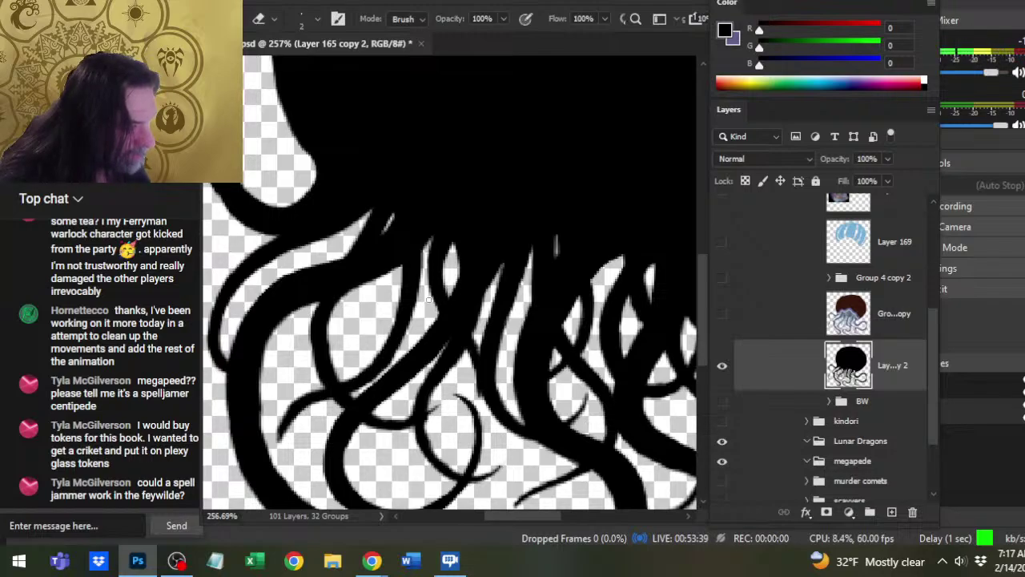
pyautogui.press('b')
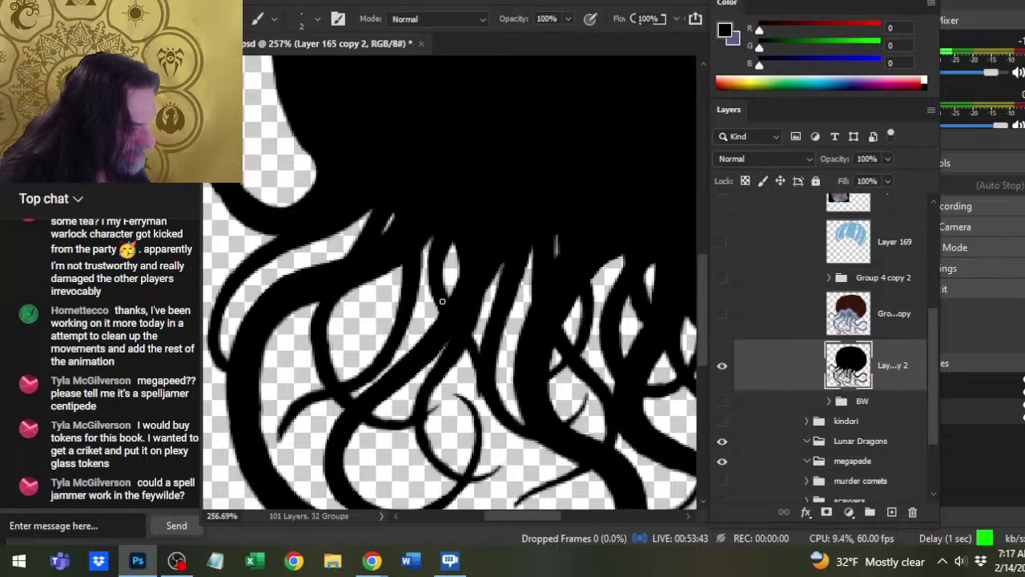
pyautogui.moveTo(480, 391)
pyautogui.mouseDown()
pyautogui.moveTo(457, 428)
pyautogui.moveTo(479, 391)
pyautogui.mouseUp()
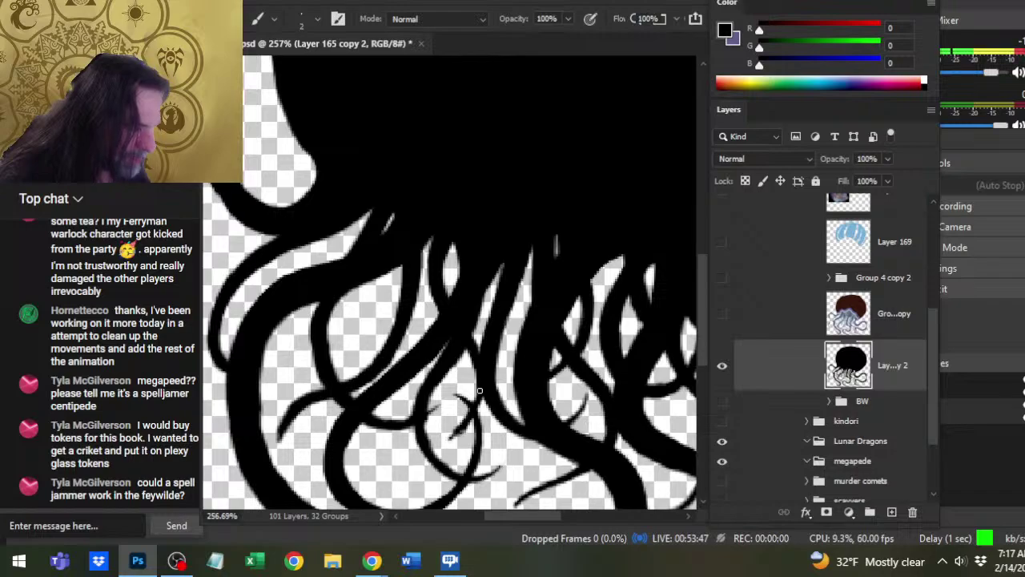
pyautogui.press('e')
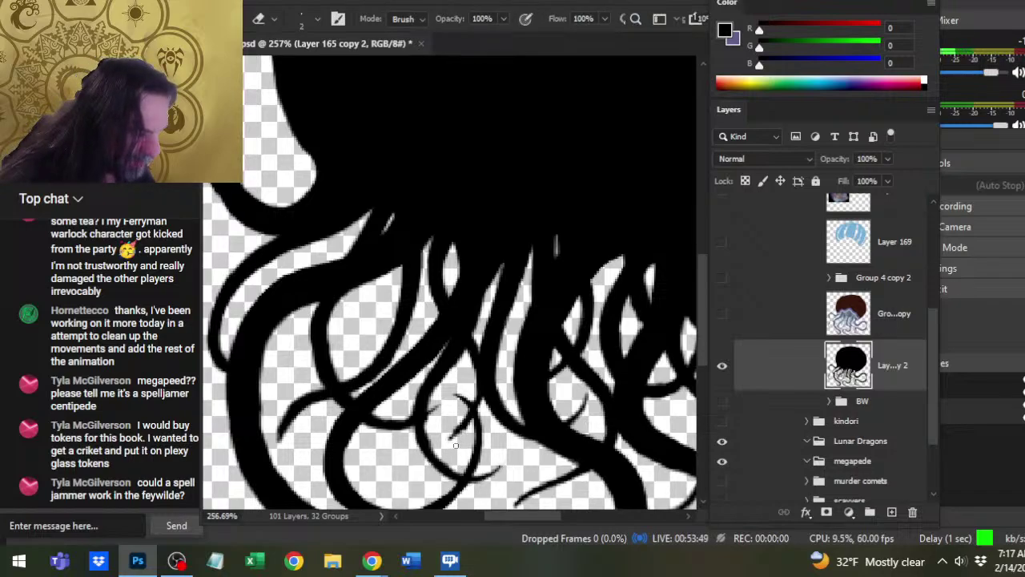
pyautogui.moveTo(455, 439); pyautogui.dragTo(482, 419)
# Extend the thin tendril down-left across the small curl until its tip pokes past the curl's outer edge.
pyautogui.press('b')
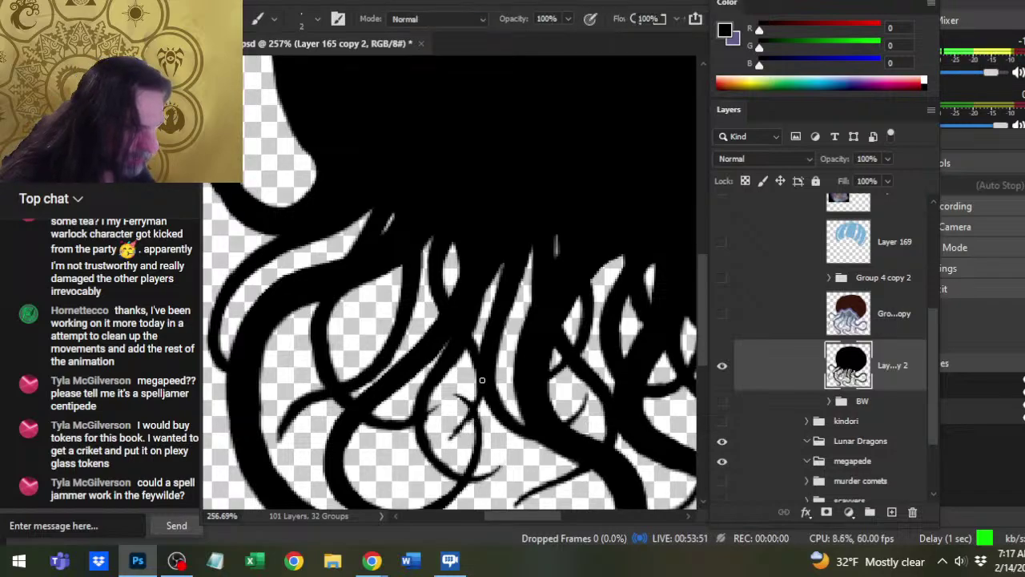
pyautogui.moveTo(482, 380)
pyautogui.mouseDown()
pyautogui.moveTo(445, 441)
pyautogui.moveTo(453, 418)
pyautogui.mouseUp()
pyautogui.press('e')
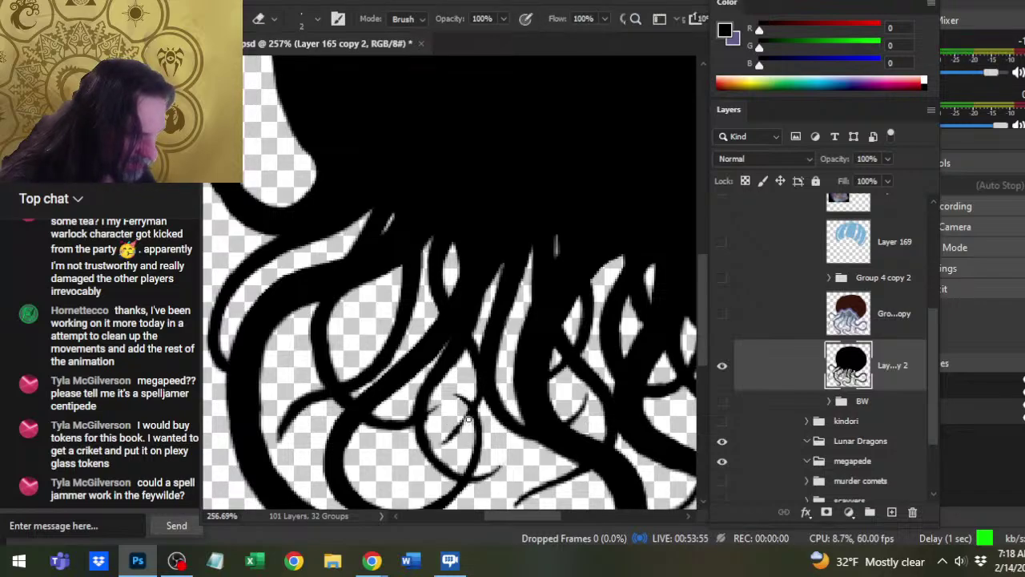
pyautogui.press('b')
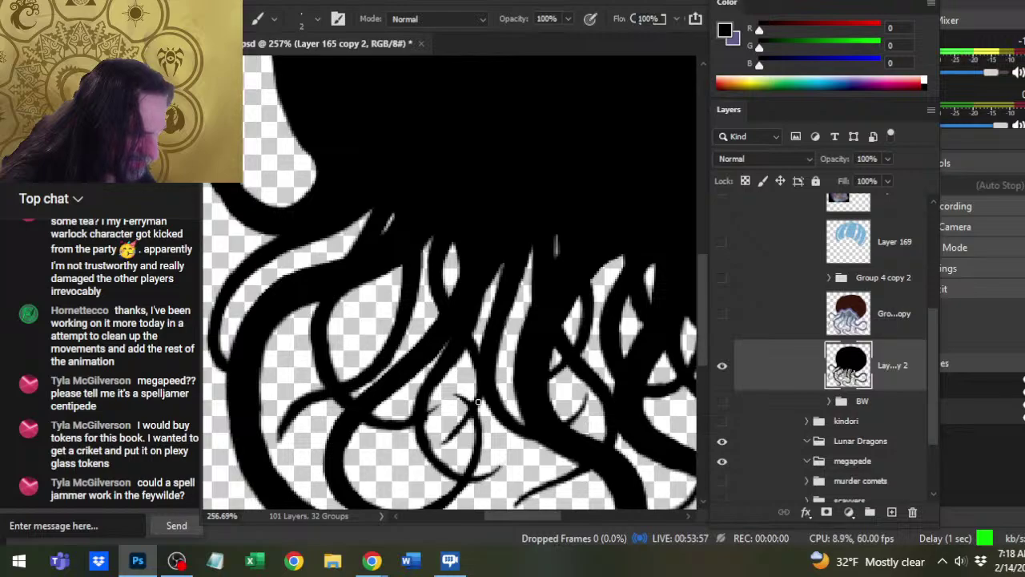
pyautogui.moveTo(477, 403); pyautogui.dragTo(426, 453)
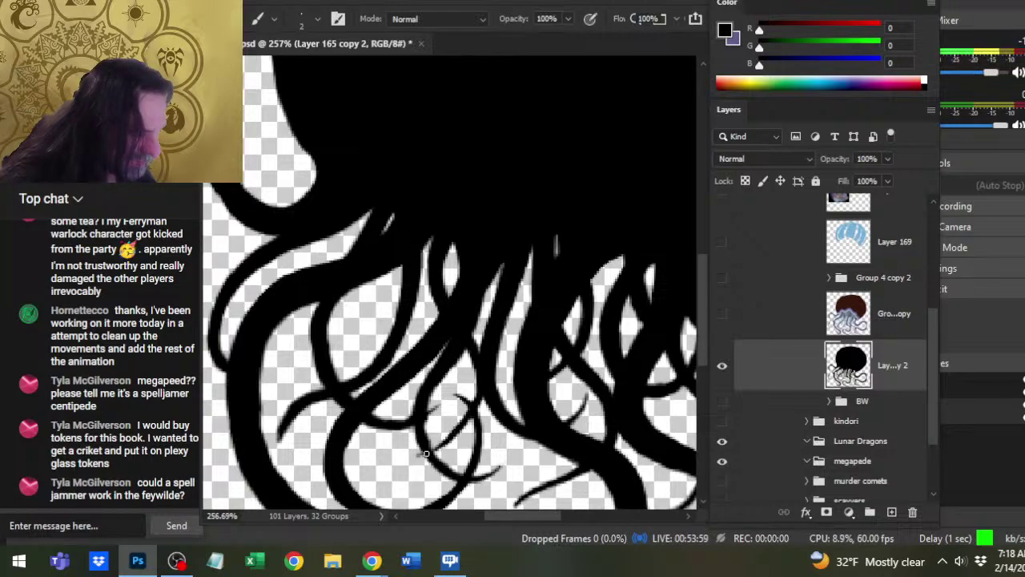
# Refine the thin tentacle tip at the left edge of the small curl by alternating eraser and black brush.
pyautogui.press('e')
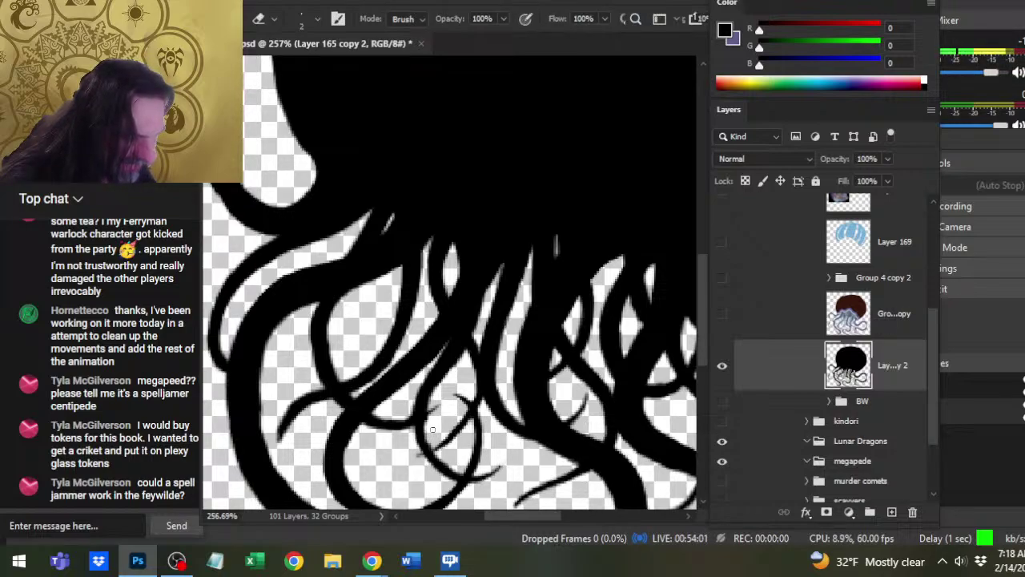
pyautogui.press('b')
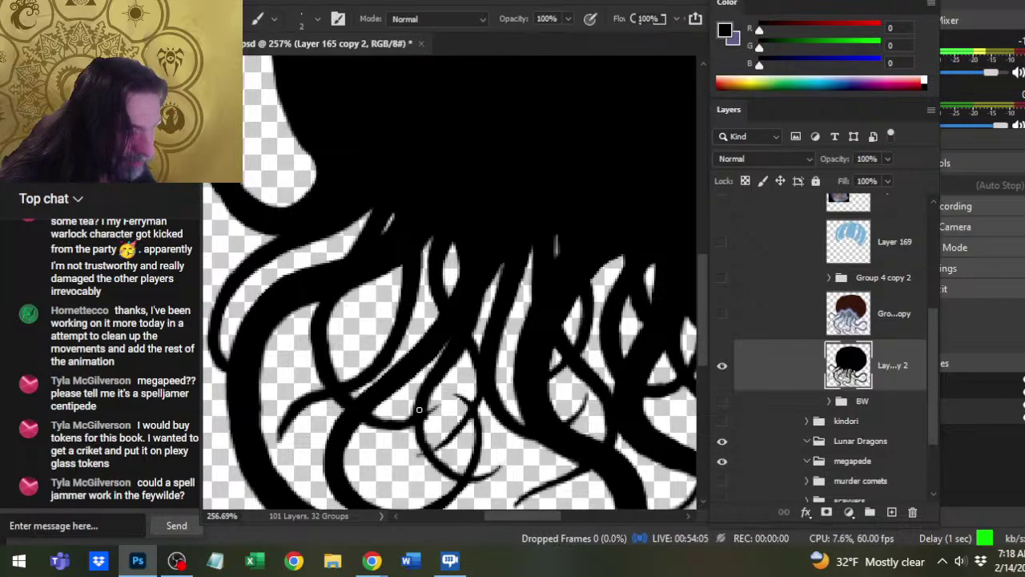
pyautogui.press('e')
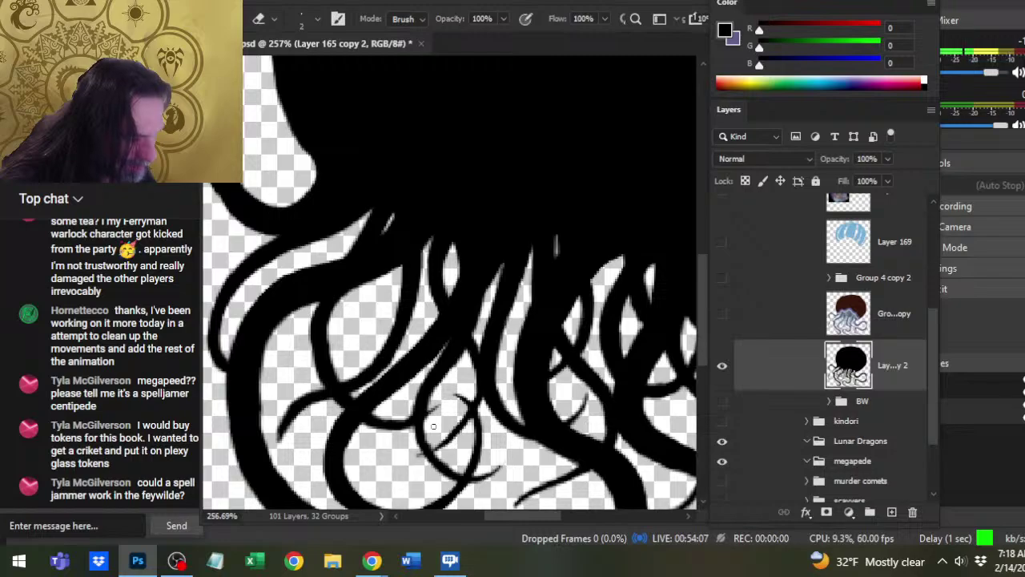
pyautogui.press('b')
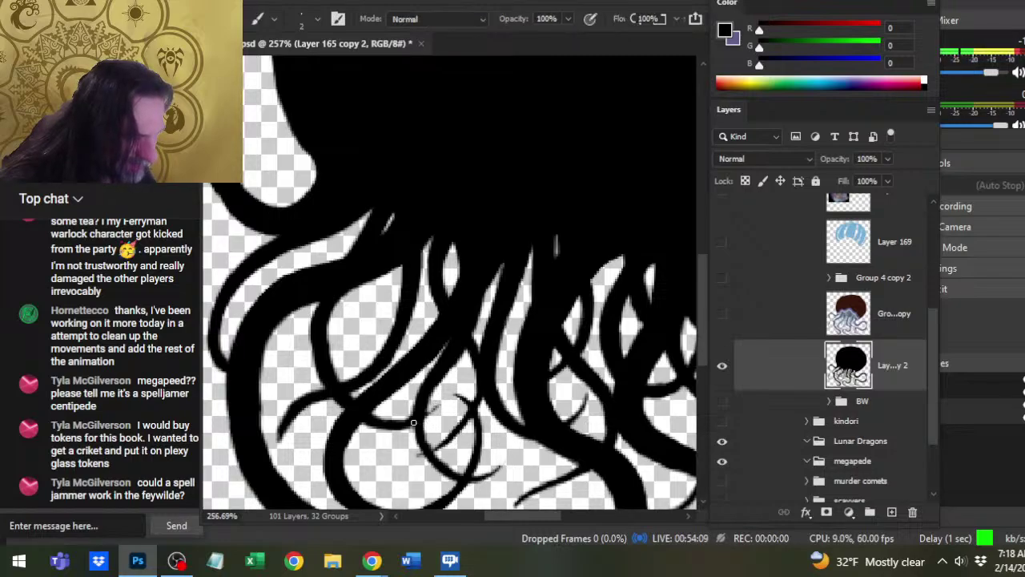
pyautogui.press('e')
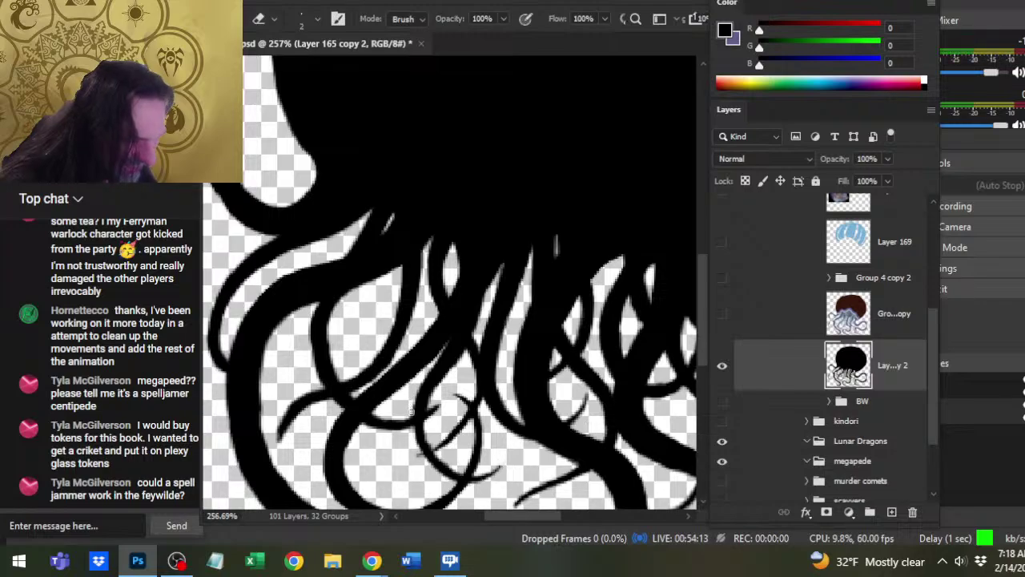
# Paint a second thin tendril curving up-right from the small curl's left edge into the gap below the thick tentacle.
pyautogui.press('b')
pyautogui.moveTo(425, 415)
pyautogui.mouseDown()
pyautogui.moveTo(462, 374)
pyautogui.moveTo(453, 379)
pyautogui.mouseUp()
pyautogui.press('e')
pyautogui.press('b')
pyautogui.press('e')
pyautogui.press('b')
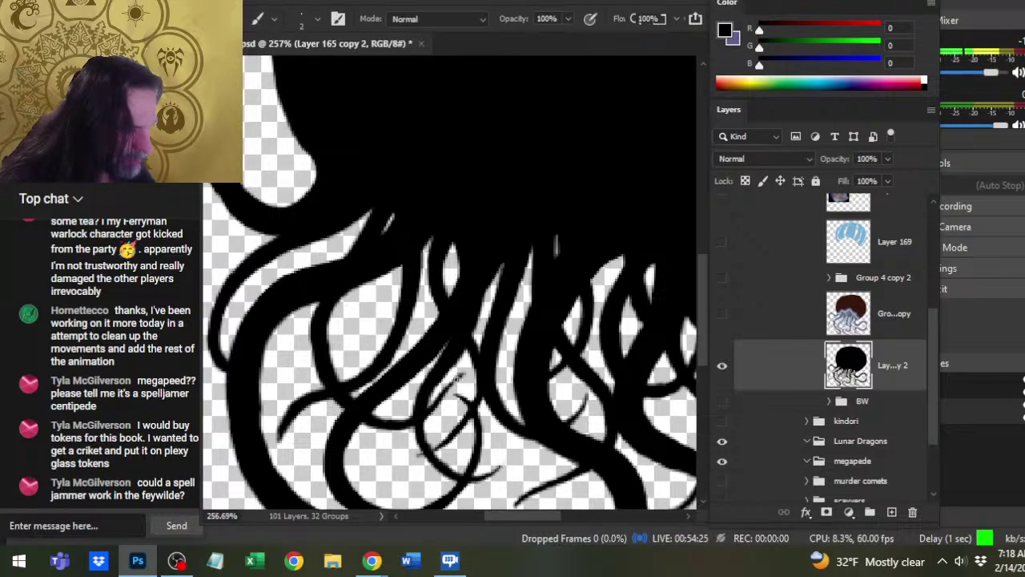
# Clean up the junction where the small curl's upper strand meets the thick tentacle, using the eraser and black brush.
pyautogui.press('e')
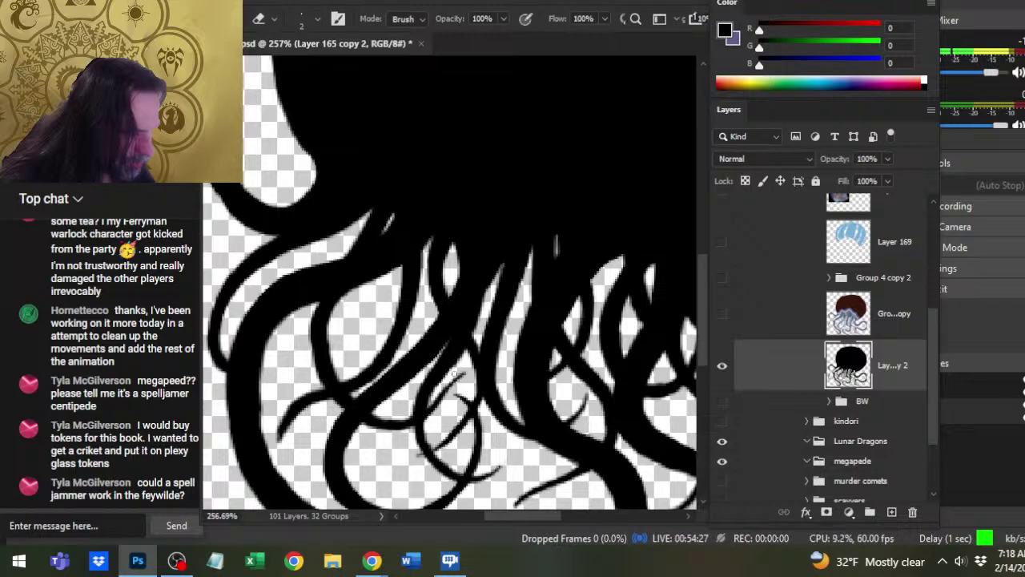
pyautogui.press('b')
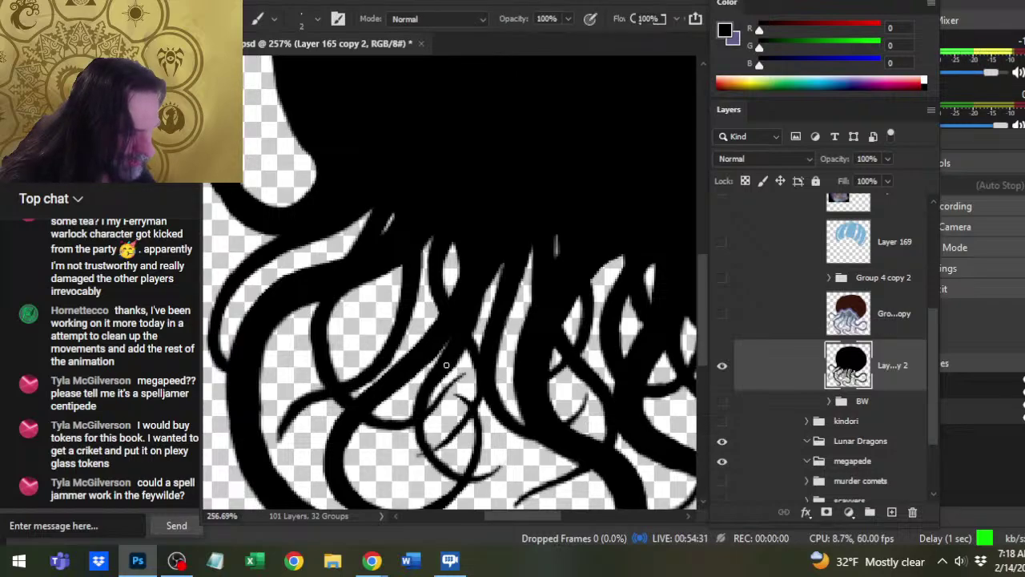
pyautogui.press('e')
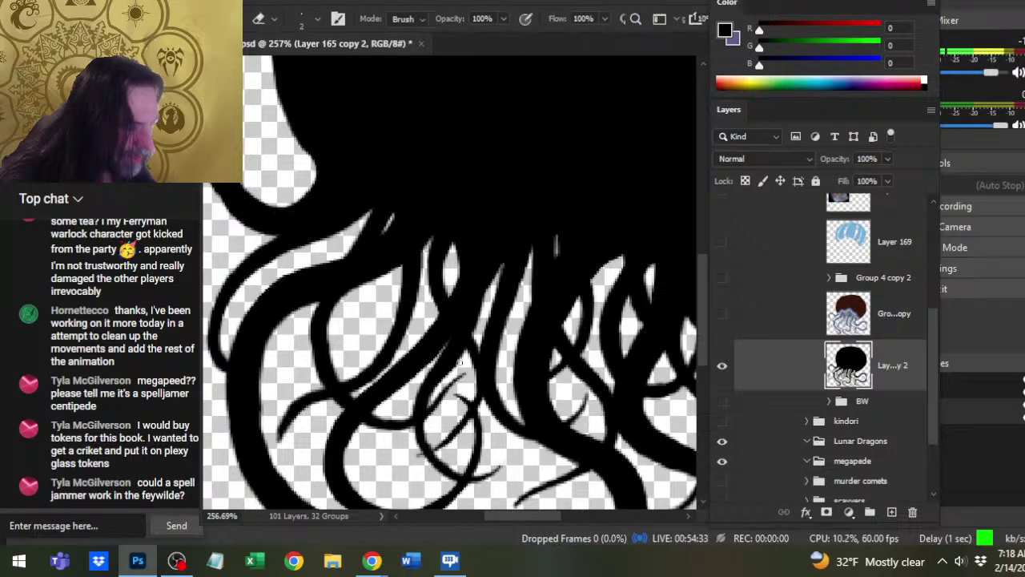
pyautogui.press('b')
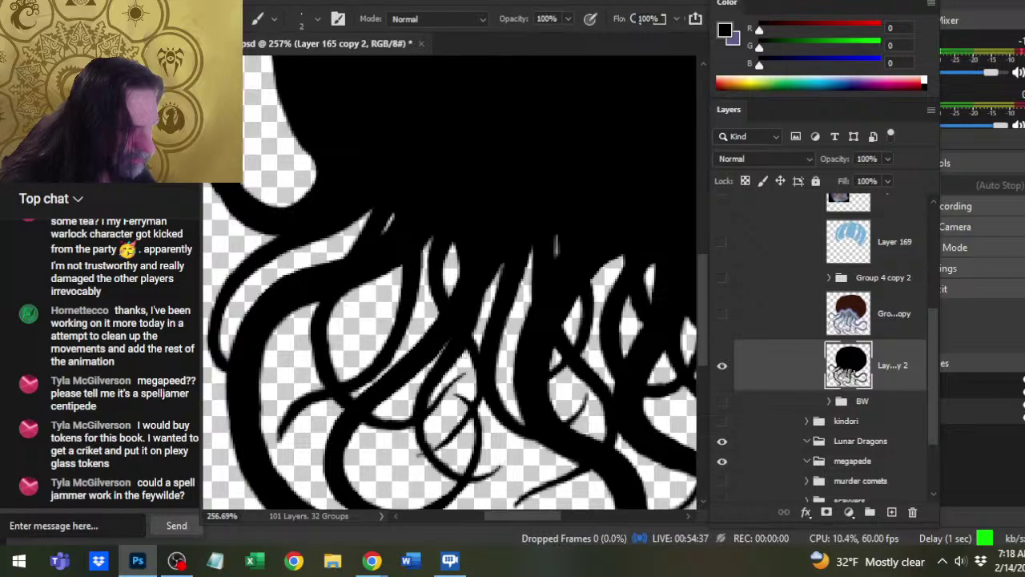
pyautogui.press('e')
pyautogui.press('b')
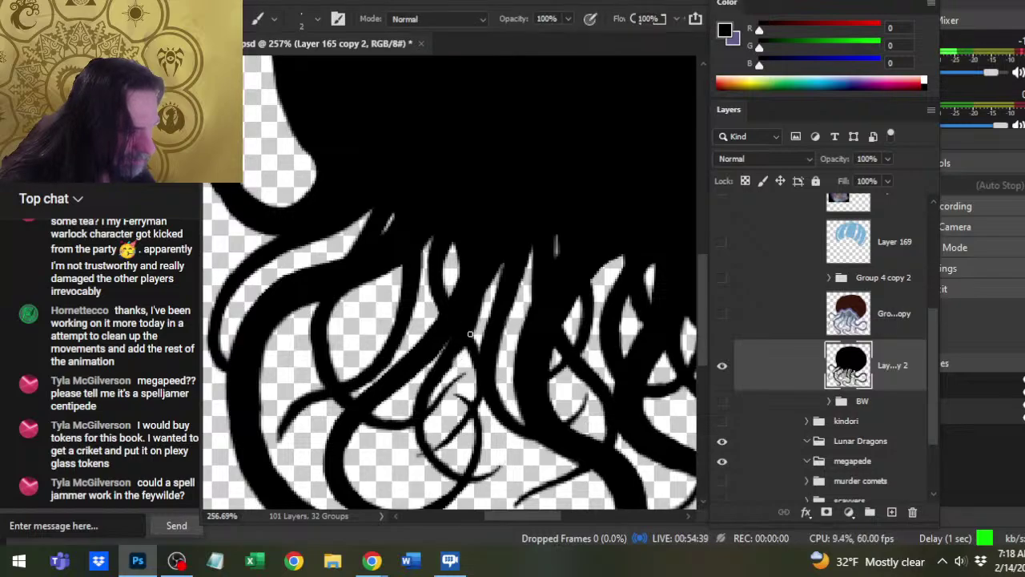
# Refine the narrow gap between the thick tentacle's lower edge and the small curl's upper-left strand with brush and eraser.
pyautogui.press('e')
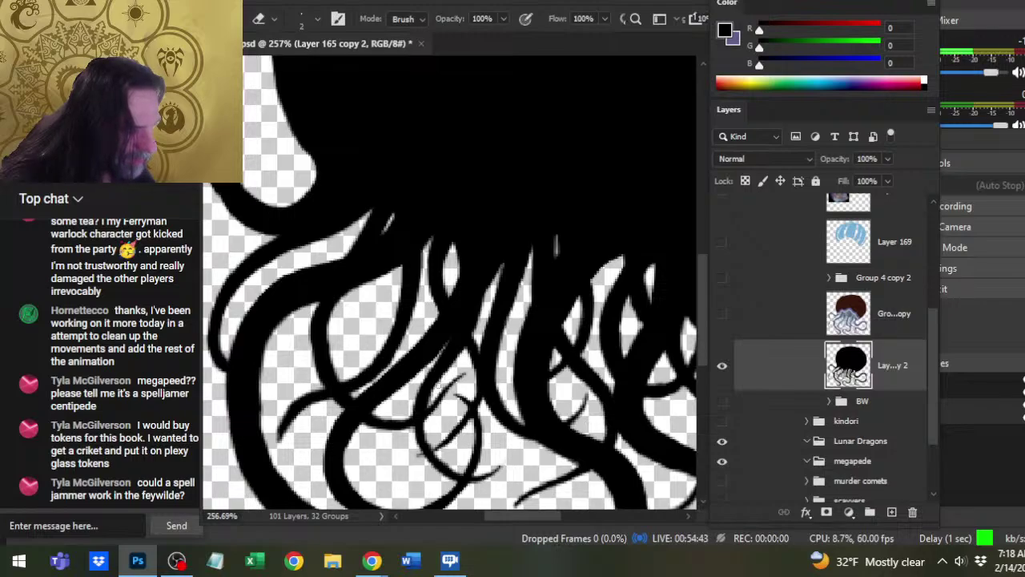
pyautogui.press('b')
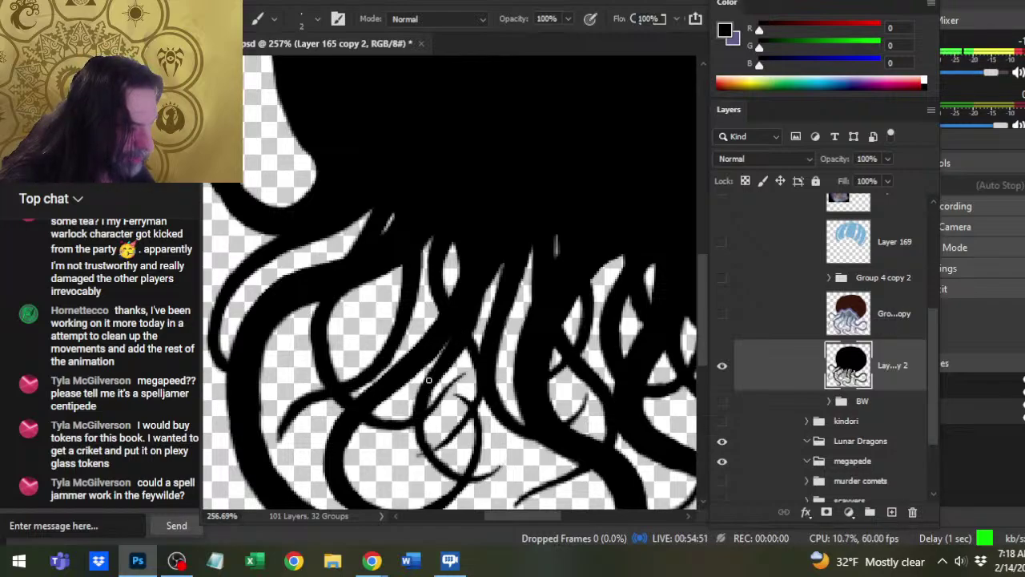
pyautogui.press('e')
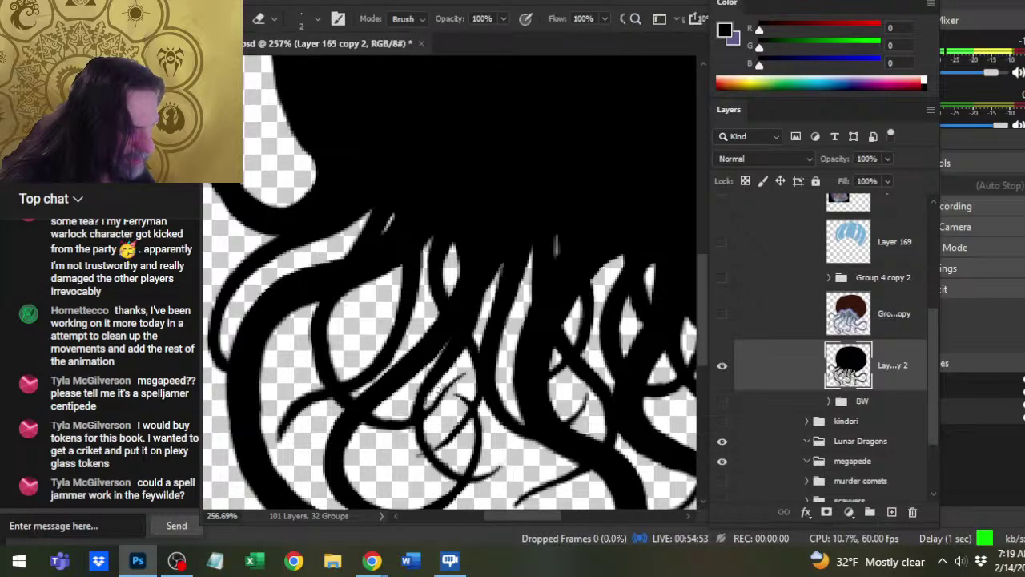
pyautogui.press('b')
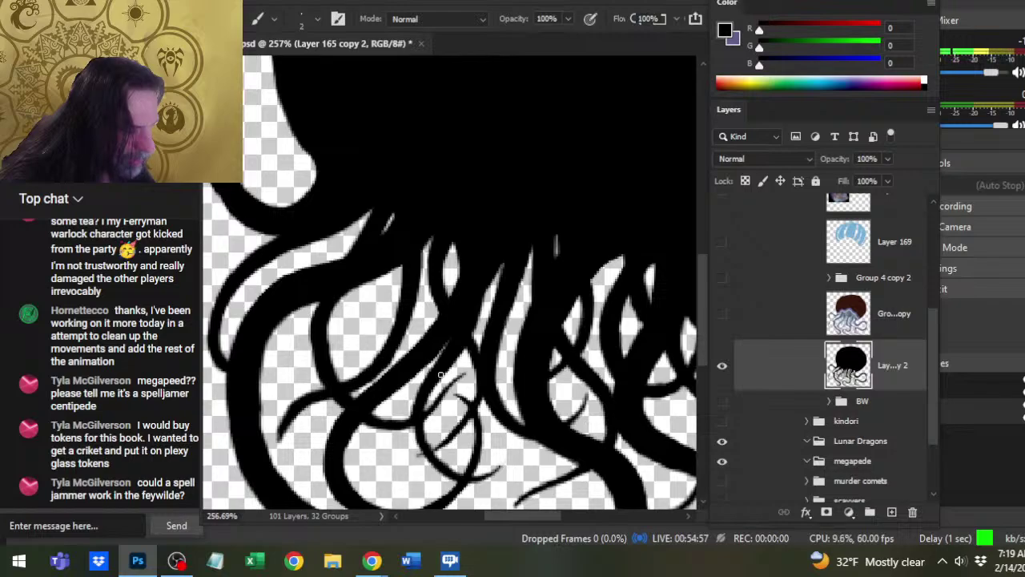
pyautogui.press('e')
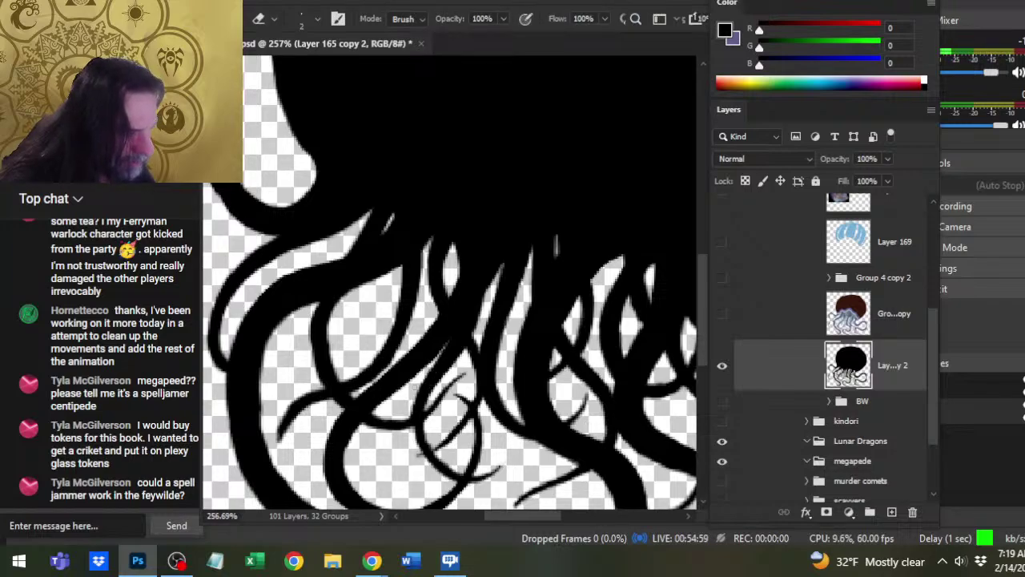
# Extend the thin black tendril crossing the small curl leftward past its outer edge into the large loop.
pyautogui.press('b')
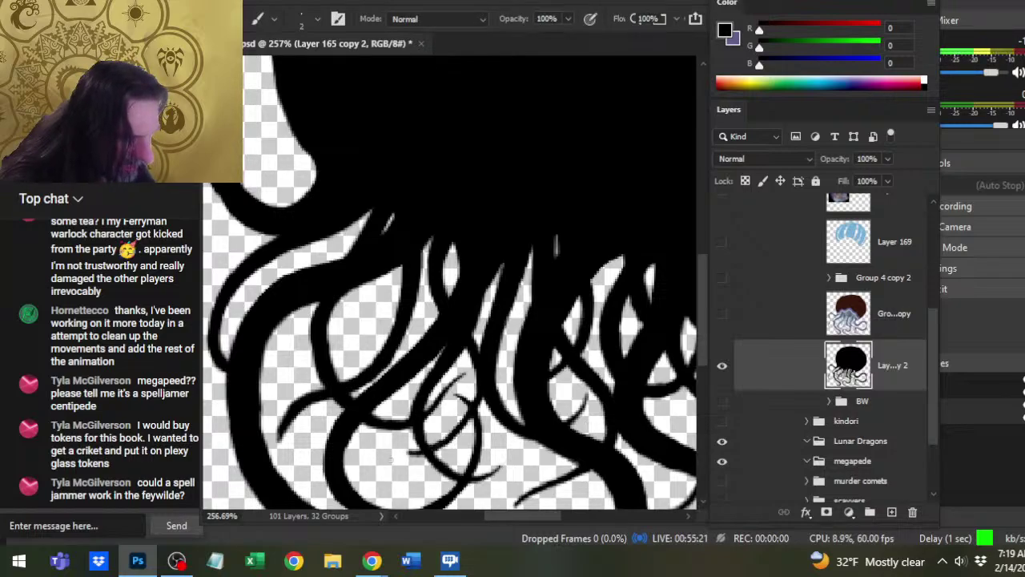
pyautogui.moveTo(470, 414)
pyautogui.mouseDown()
pyautogui.moveTo(591, 342)
pyautogui.moveTo(571, 356)
pyautogui.mouseUp()
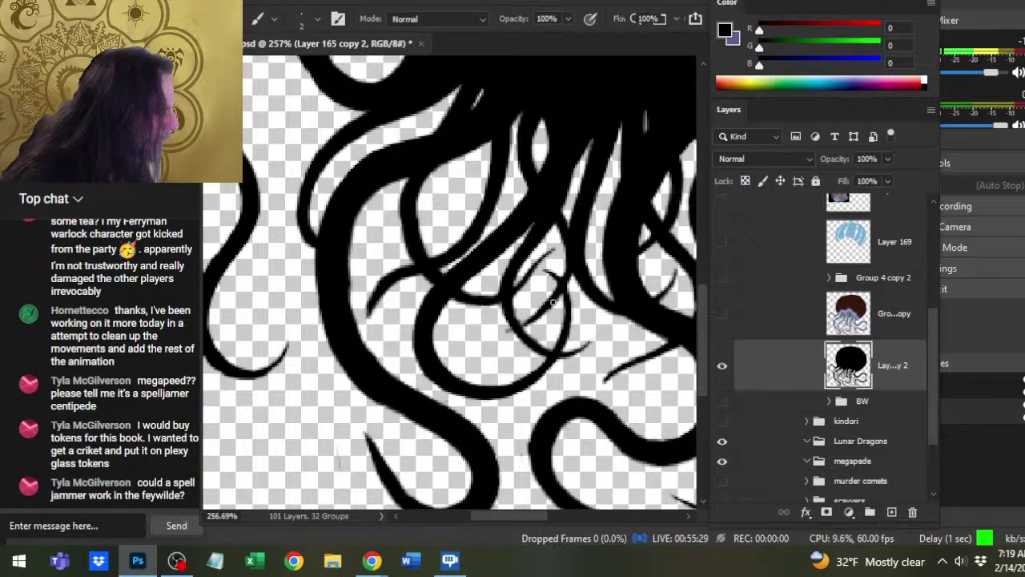
pyautogui.moveTo(490, 330)
pyautogui.mouseDown()
pyautogui.moveTo(527, 322)
pyautogui.moveTo(472, 327)
pyautogui.mouseUp()
# Refine the extended tendril's edges inside and across the small curl by alternating eraser and black brush.
pyautogui.press('e')
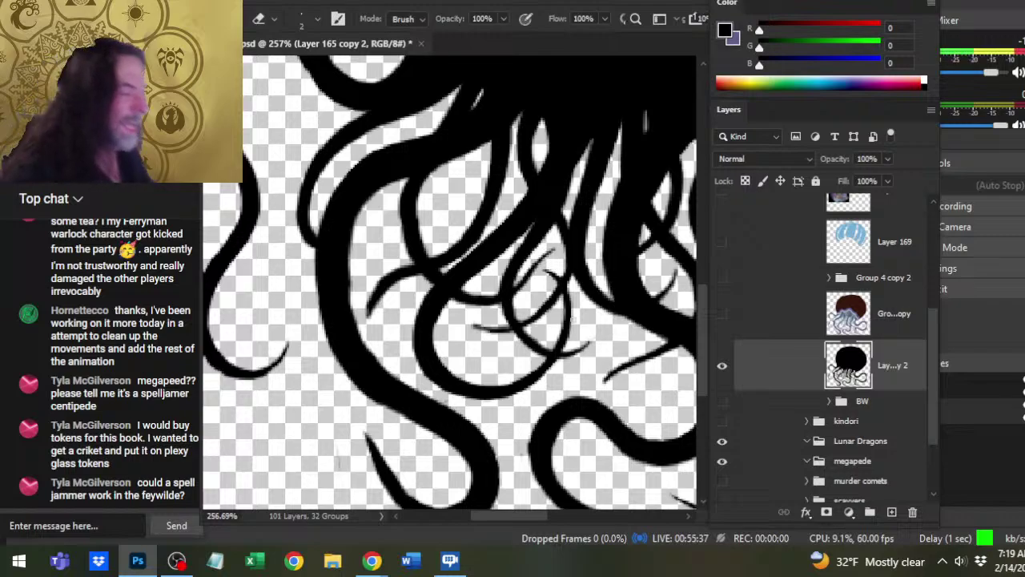
pyautogui.press('b')
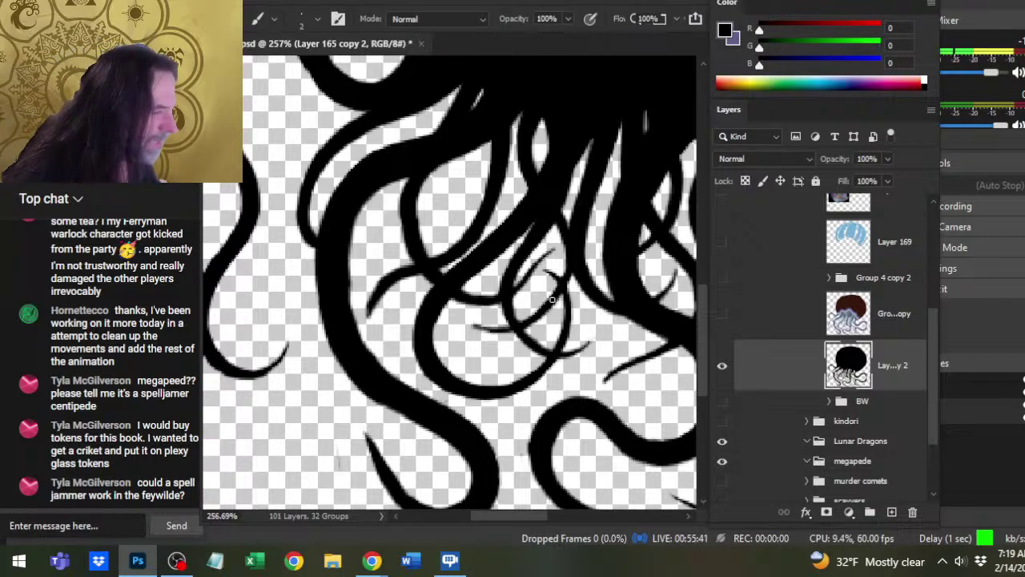
pyautogui.press('e')
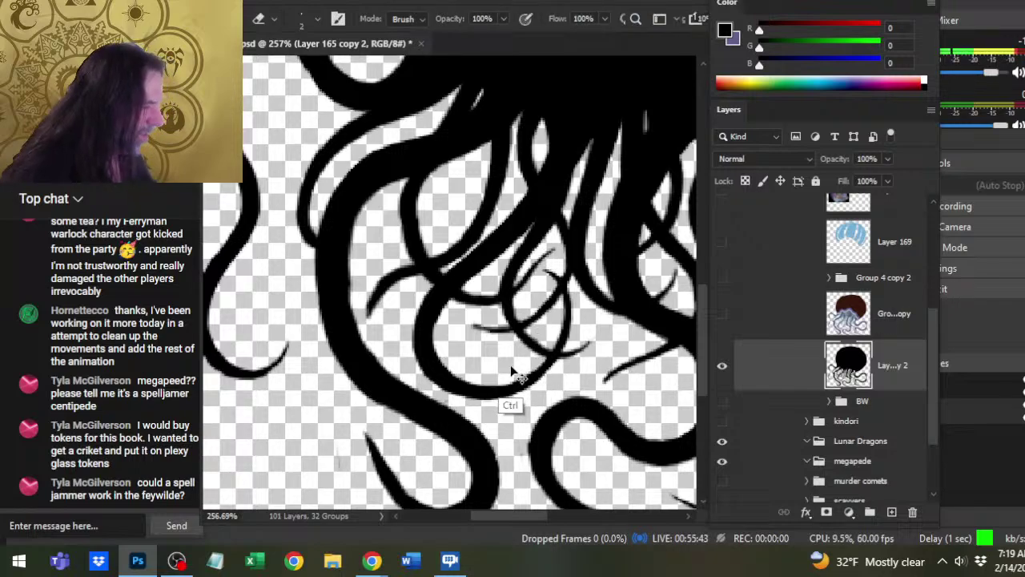
pyautogui.press('b')
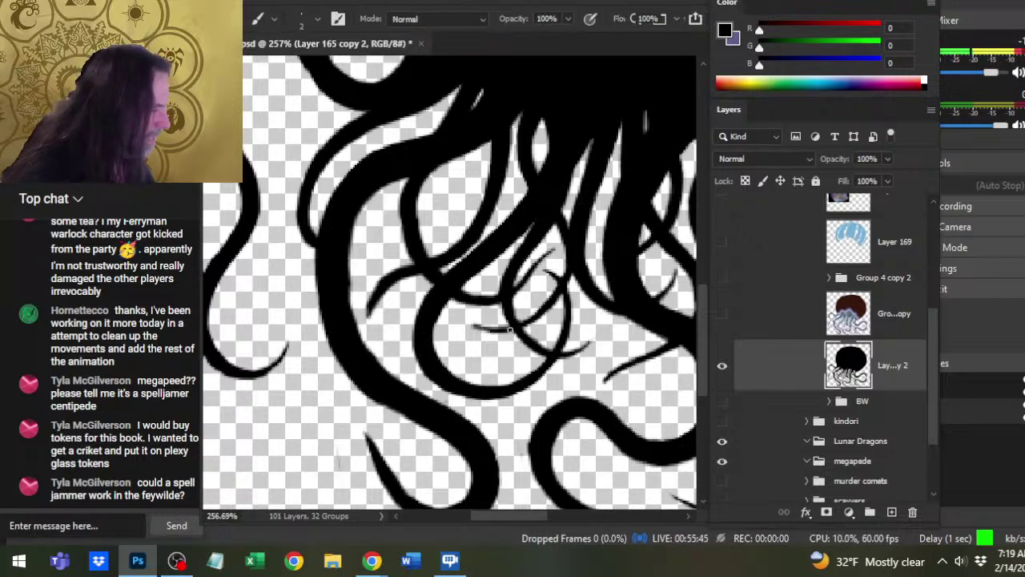
pyautogui.press('e')
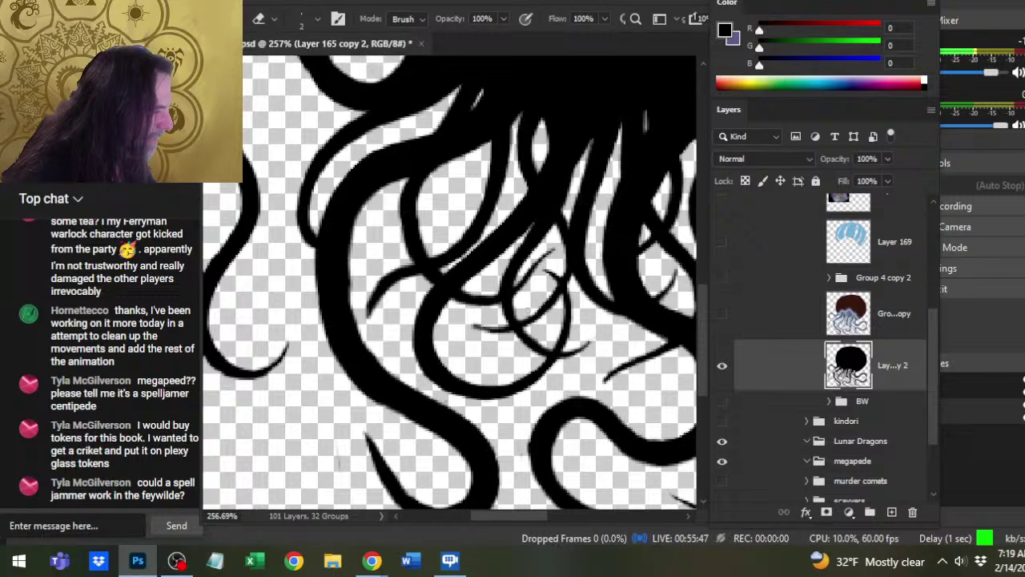
pyautogui.press('b')
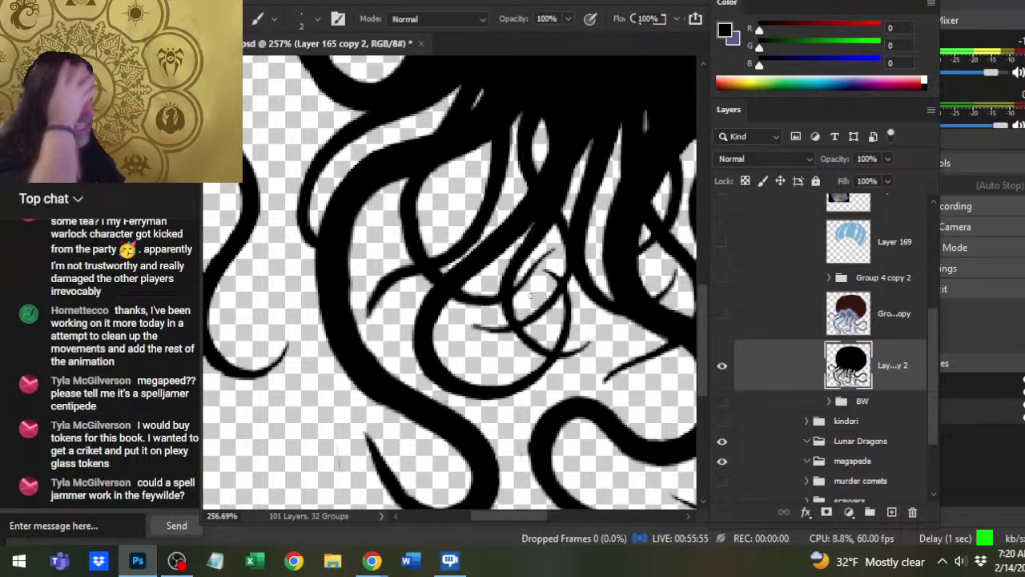
# Lengthen the thin tendril branching left from the thick S-shaped tentacle so its tip bends downward, and taper it.
pyautogui.moveTo(582, 366); pyautogui.dragTo(512, 332)
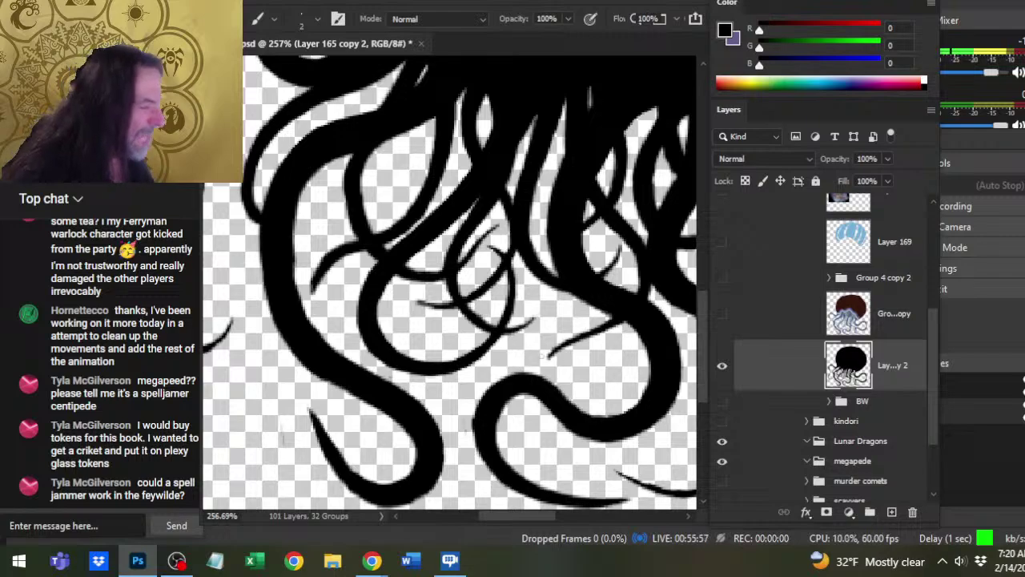
pyautogui.press('e')
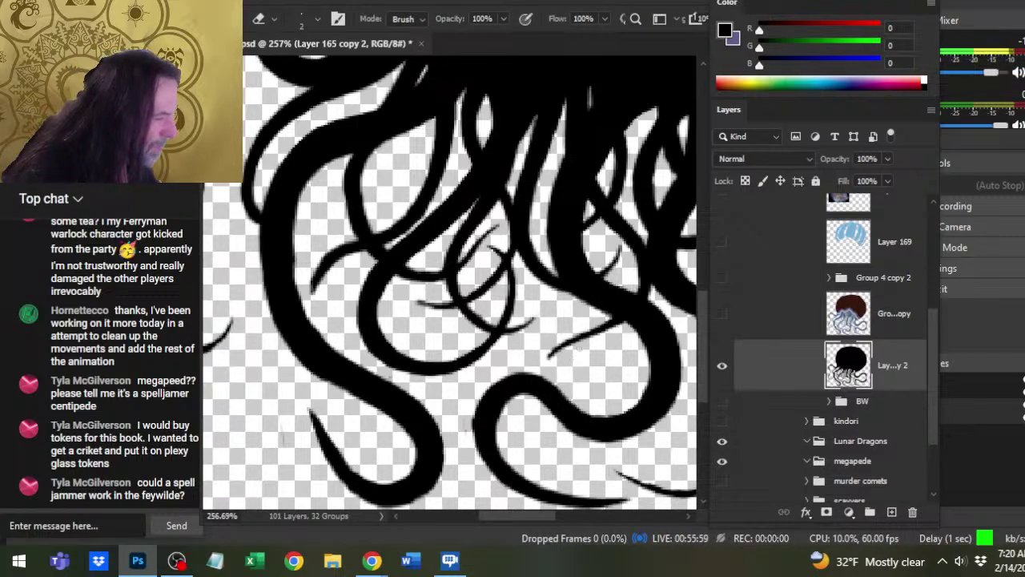
pyautogui.moveTo(550, 354)
pyautogui.mouseDown()
pyautogui.moveTo(617, 331)
pyautogui.moveTo(604, 325)
pyautogui.moveTo(548, 365)
pyautogui.mouseUp()
pyautogui.press('b')
pyautogui.press('e')
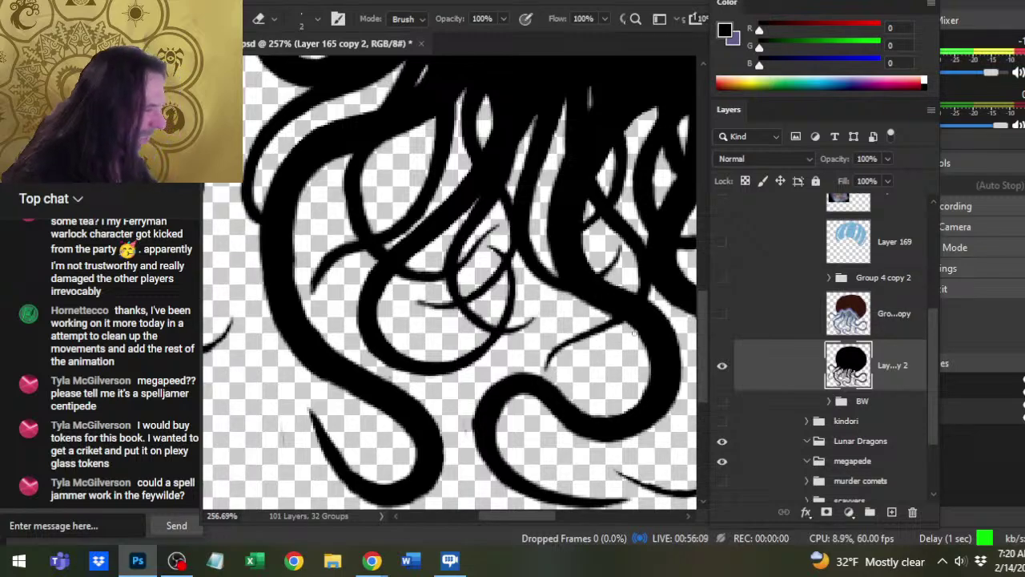
pyautogui.press('b')
# Smooth the edges of the long thick left tentacle around its lower bend with the eraser and black brush.
pyautogui.press('z')
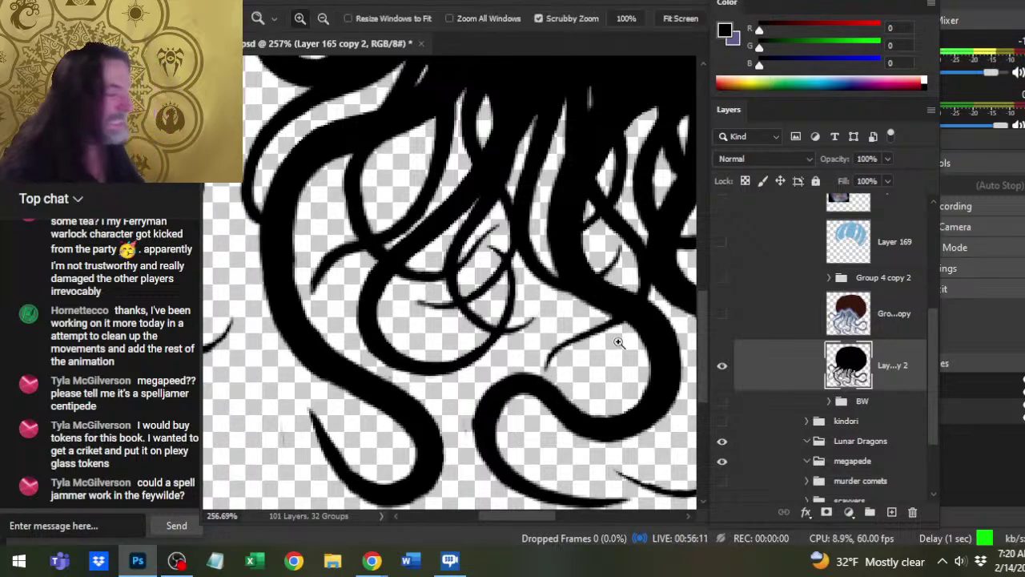
pyautogui.moveTo(610, 377); pyautogui.dragTo(555, 327)
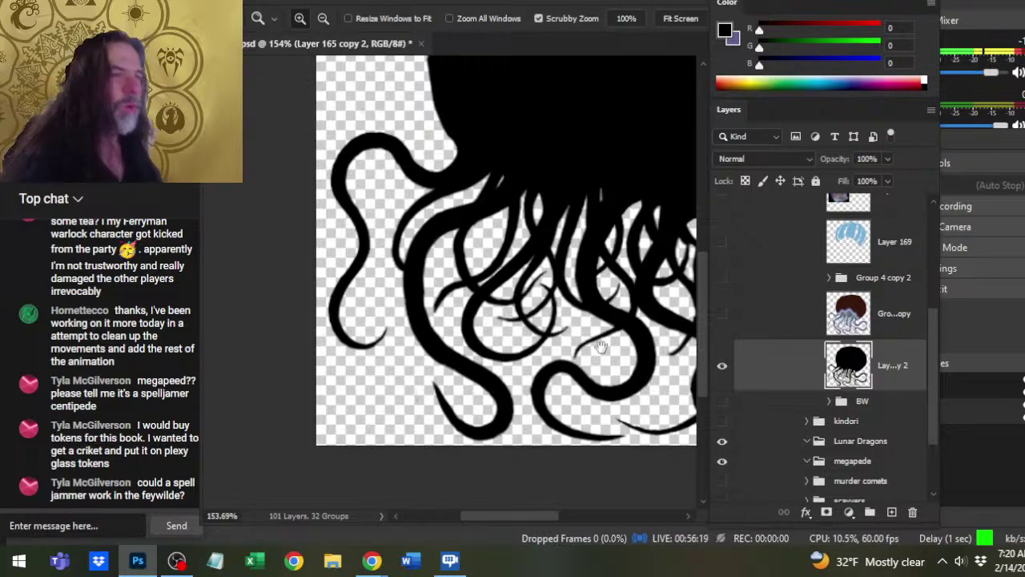
pyautogui.scroll(4, 588, 367)
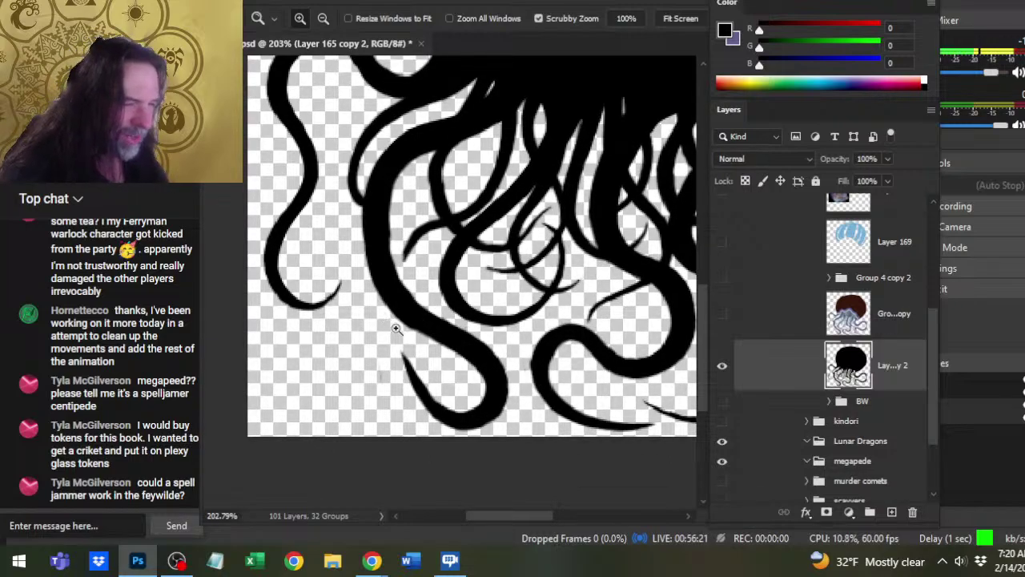
pyautogui.press('b')
pyautogui.press('e')
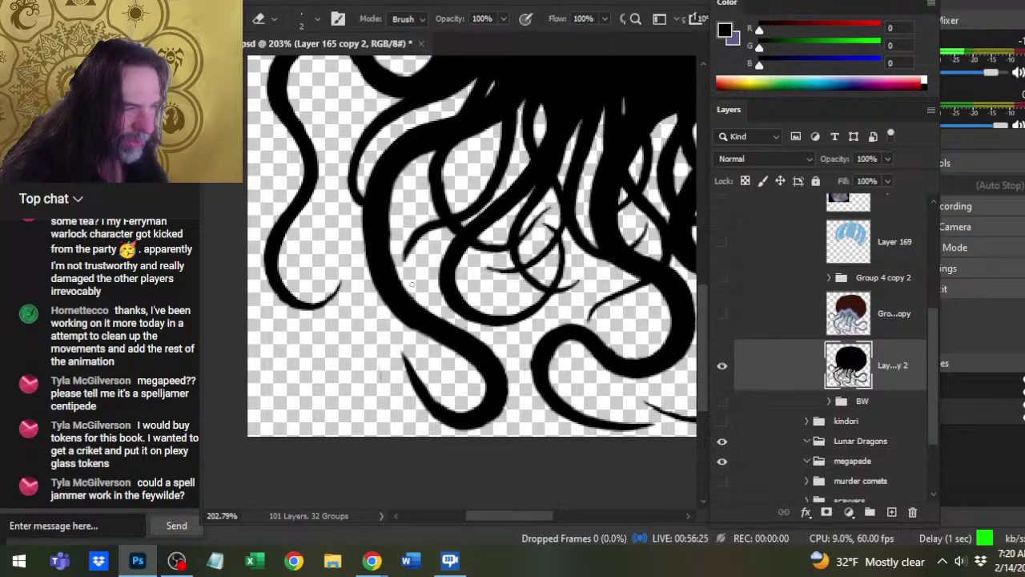
pyautogui.press('b')
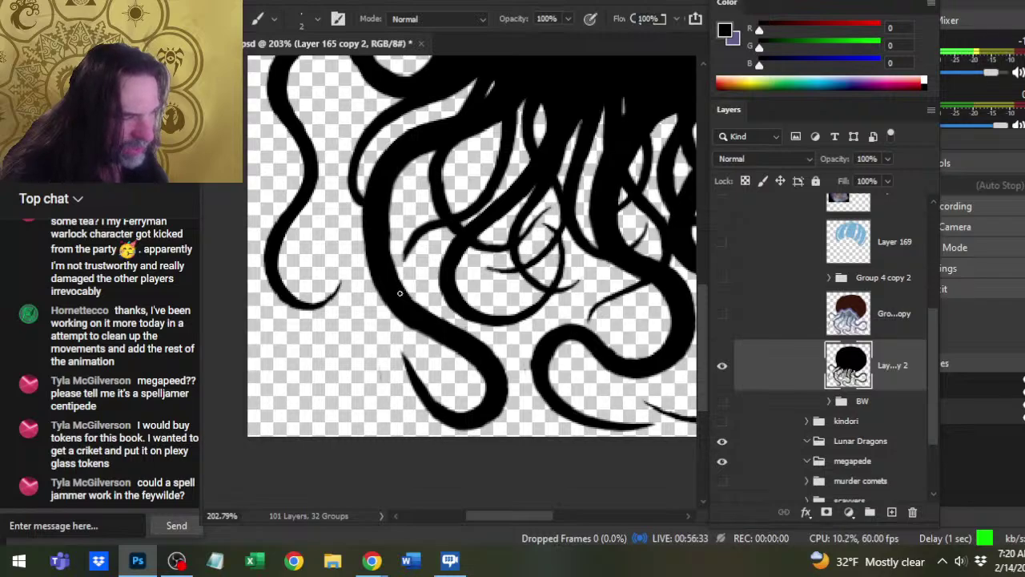
pyautogui.press('e')
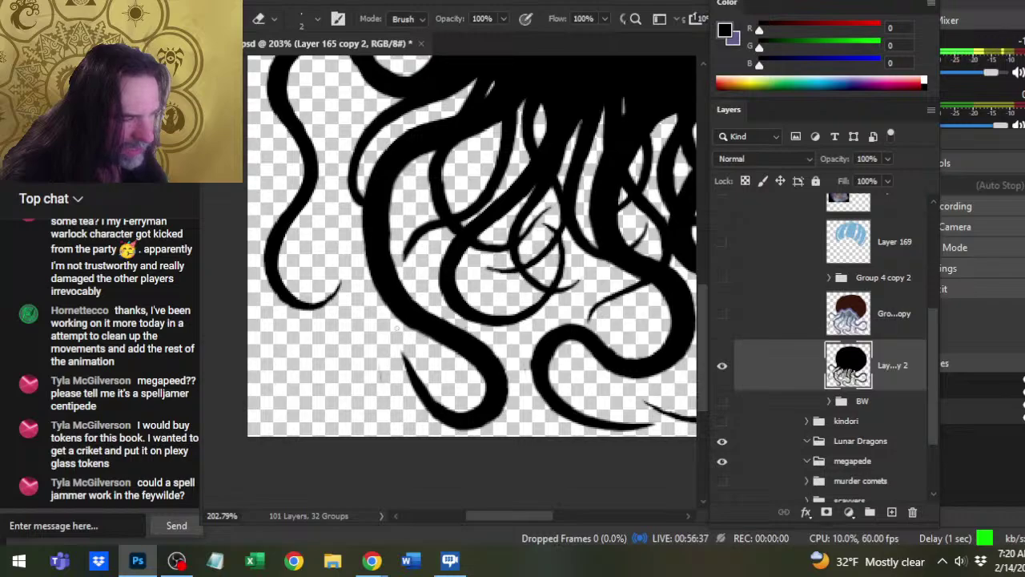
pyautogui.moveTo(389, 318); pyautogui.dragTo(410, 327)
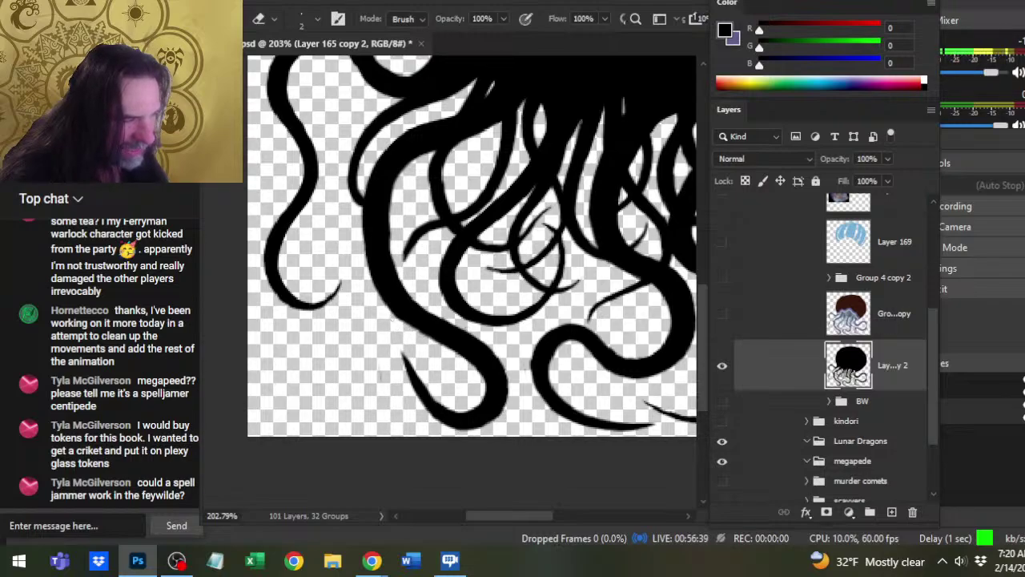
pyautogui.press('b')
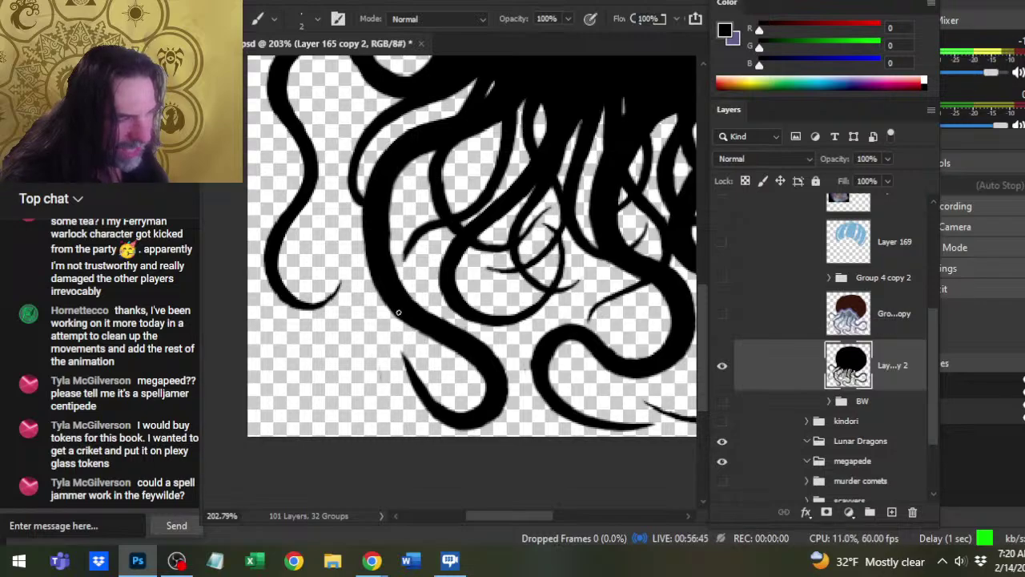
pyautogui.press('e')
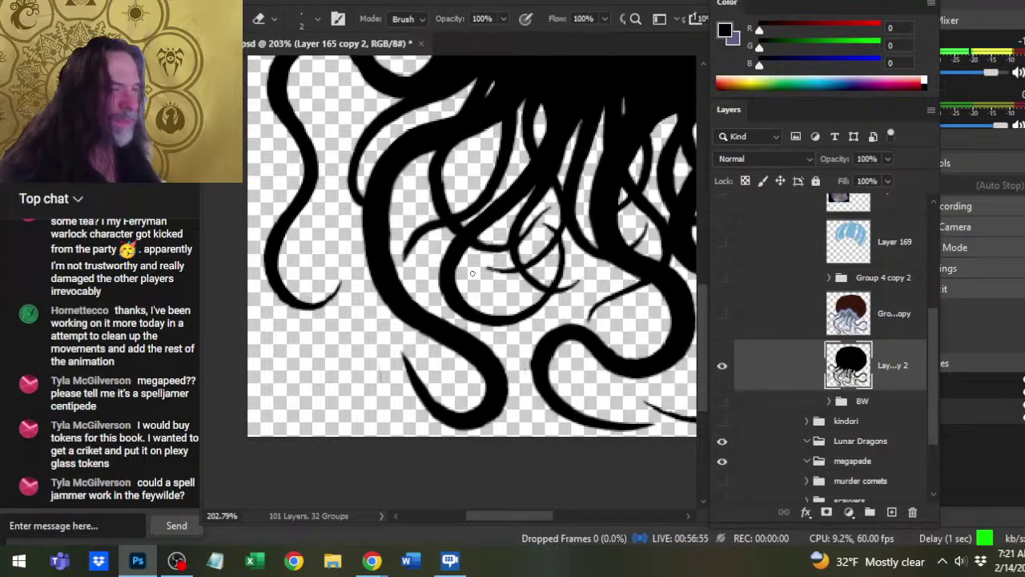
# Touch up the inner edge of the long thick left tentacle beside the short tendril tip with eraser and brush.
pyautogui.press('z')
pyautogui.click(410, 258)
pyautogui.press('e')
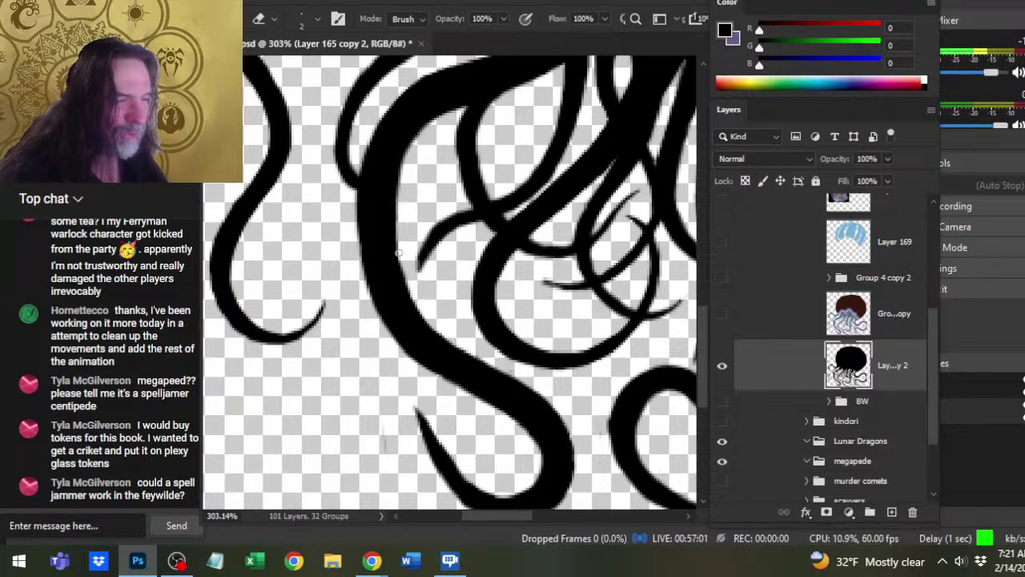
pyautogui.press('b')
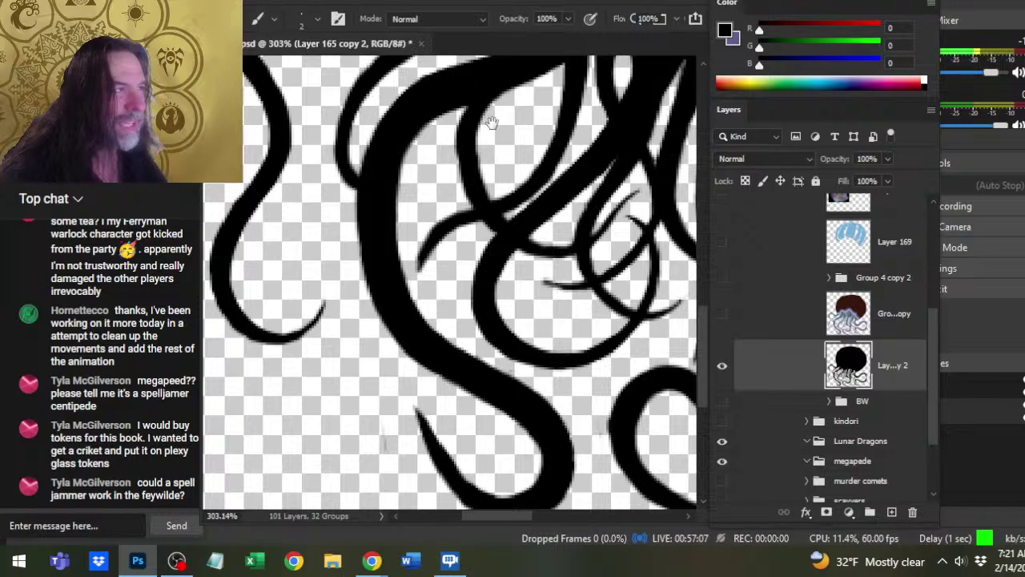
pyautogui.scroll(4, 409, 213)
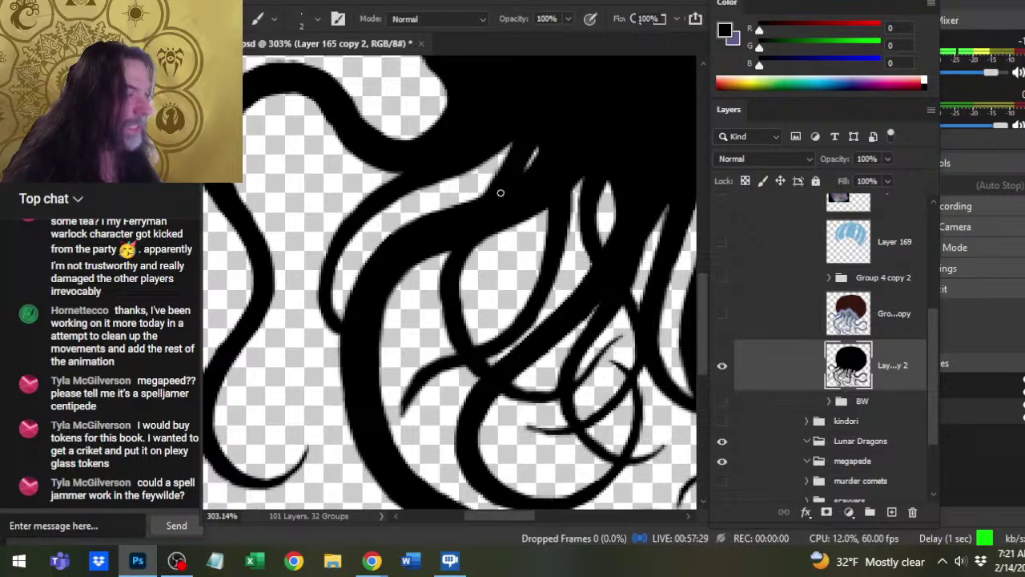
pyautogui.press('z')
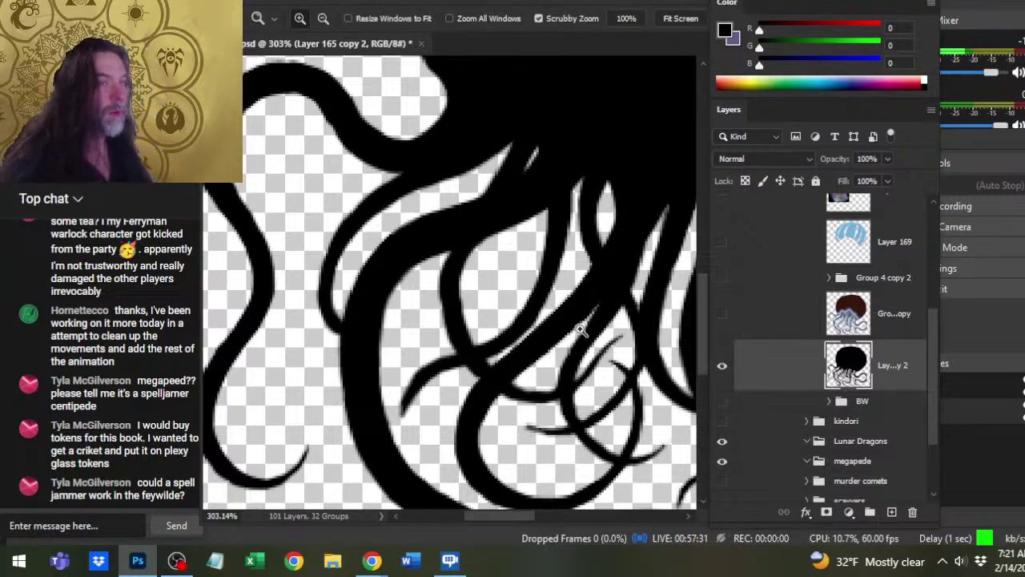
pyautogui.moveTo(581, 328); pyautogui.dragTo(552, 299)
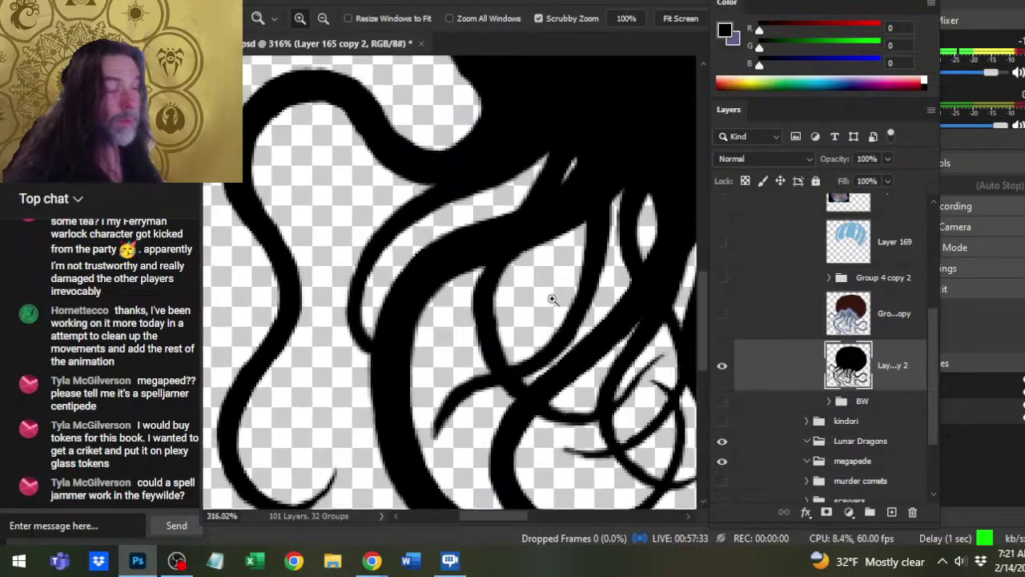
# Smooth the edges of the long thick left tentacle along its upper bend with a size 4 eraser and the black brush.
pyautogui.press('e')
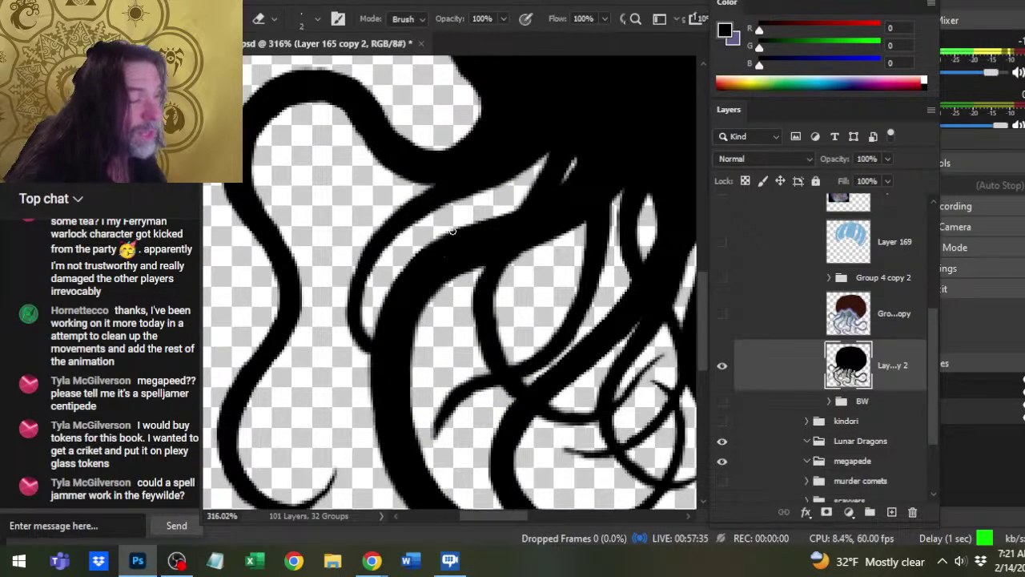
pyautogui.press(']')
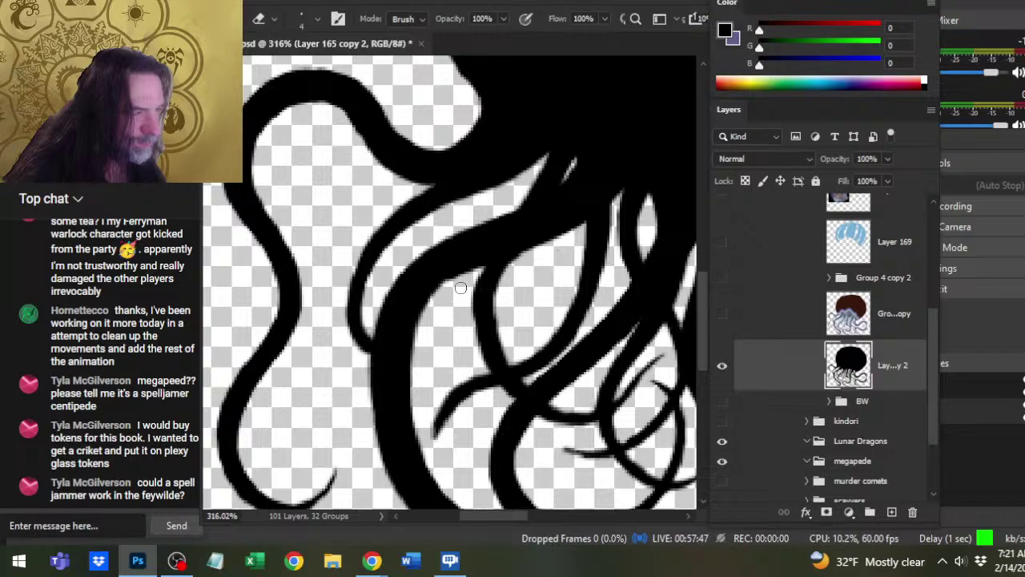
pyautogui.press('z')
pyautogui.press('b')
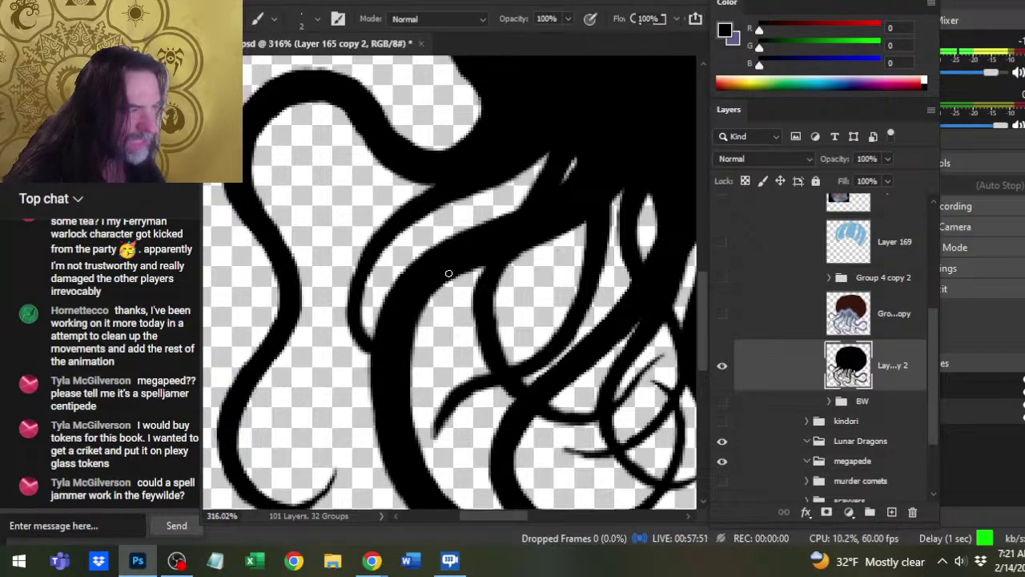
pyautogui.press('e')
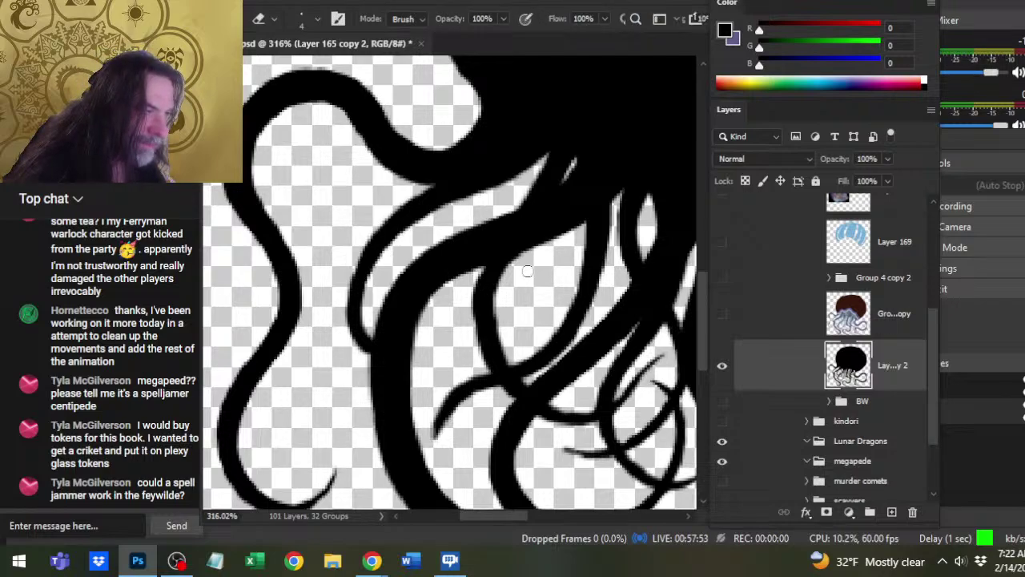
pyautogui.press('b')
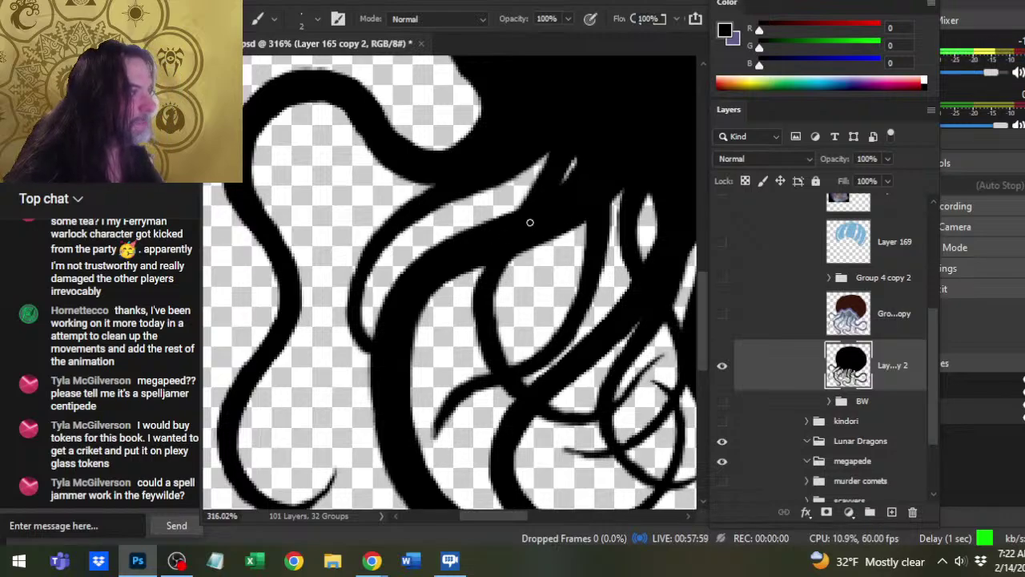
# Continue the thin tendril behind the long thick left tentacle by painting a short tapered tip curving upward from its inner edge.
pyautogui.hotkey('ctrl', 'space')
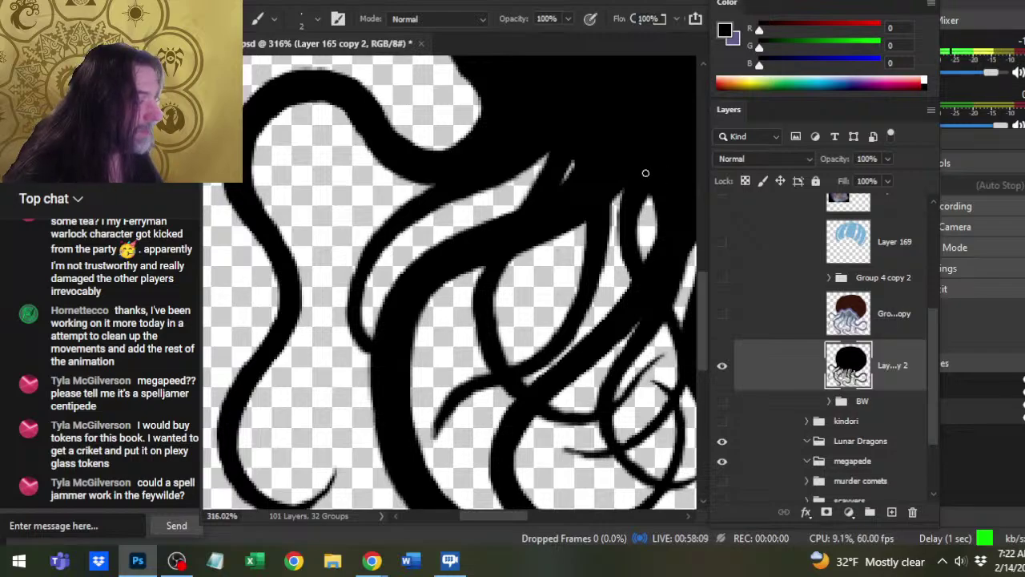
pyautogui.press('z')
pyautogui.moveTo(590, 268); pyautogui.dragTo(535, 301)
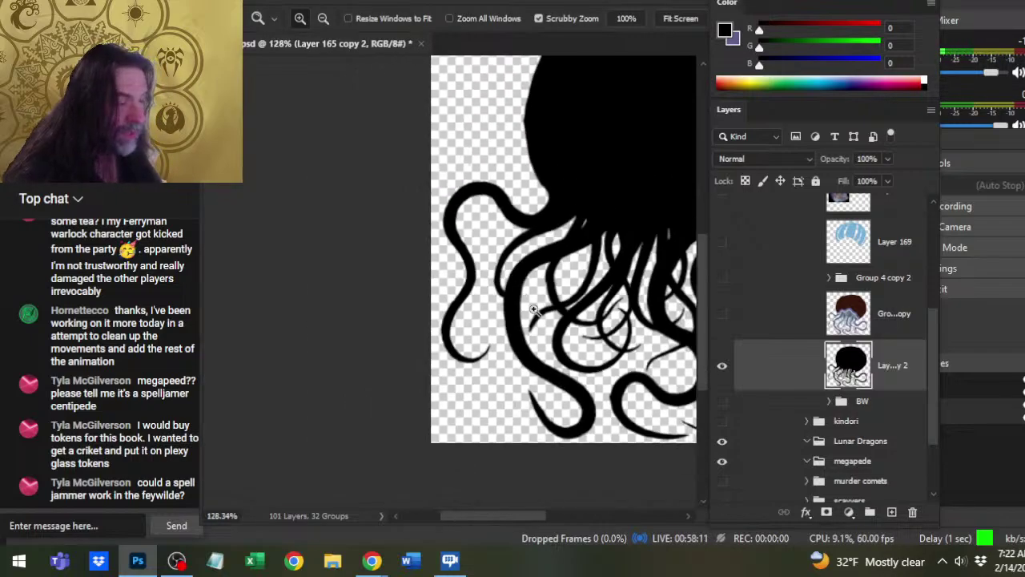
pyautogui.click(535, 302)
pyautogui.press('b')
pyautogui.press('e')
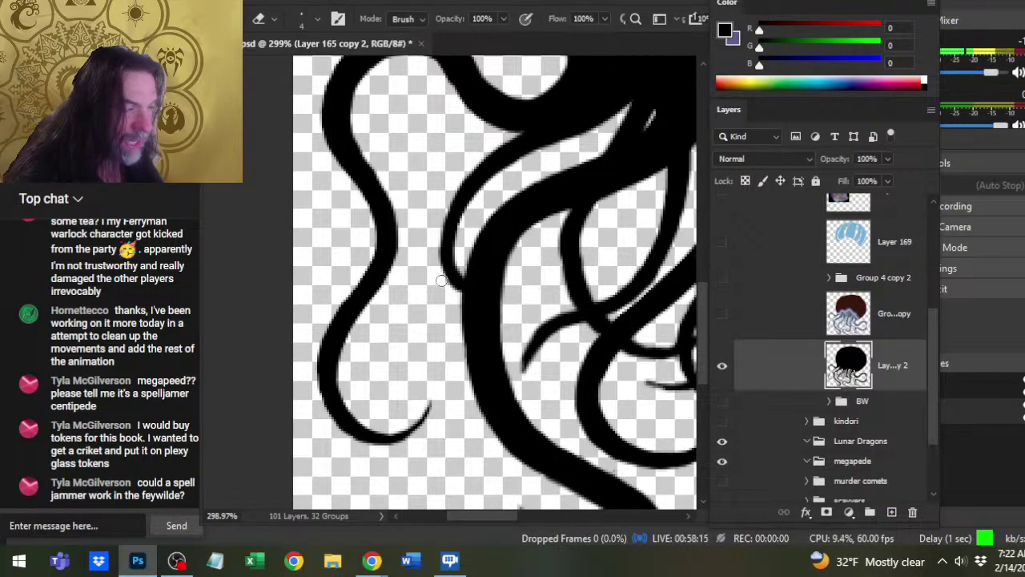
pyautogui.press('b')
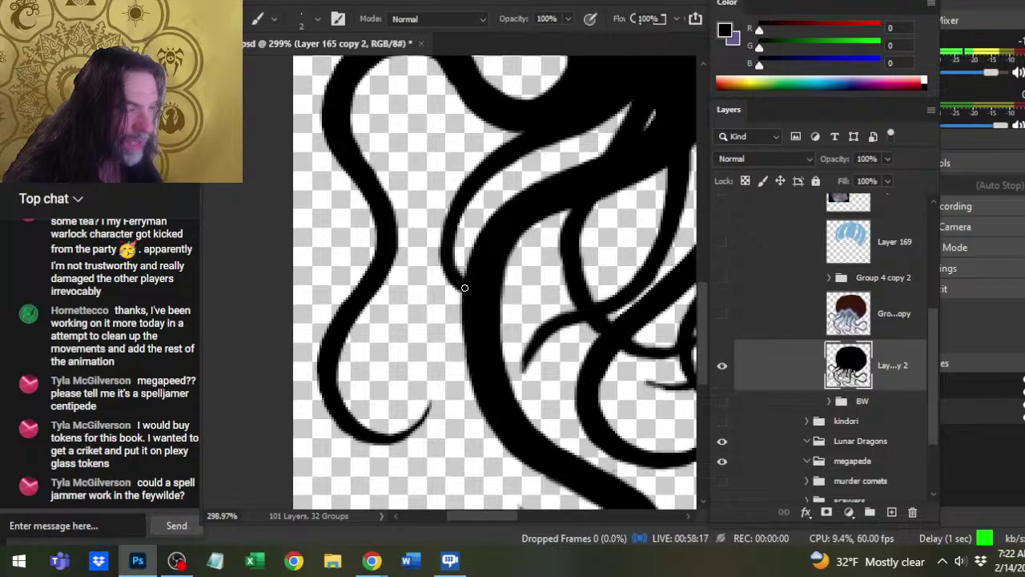
pyautogui.moveTo(471, 286)
pyautogui.mouseDown()
pyautogui.moveTo(513, 290)
pyautogui.moveTo(544, 262)
pyautogui.moveTo(489, 288)
pyautogui.mouseUp()
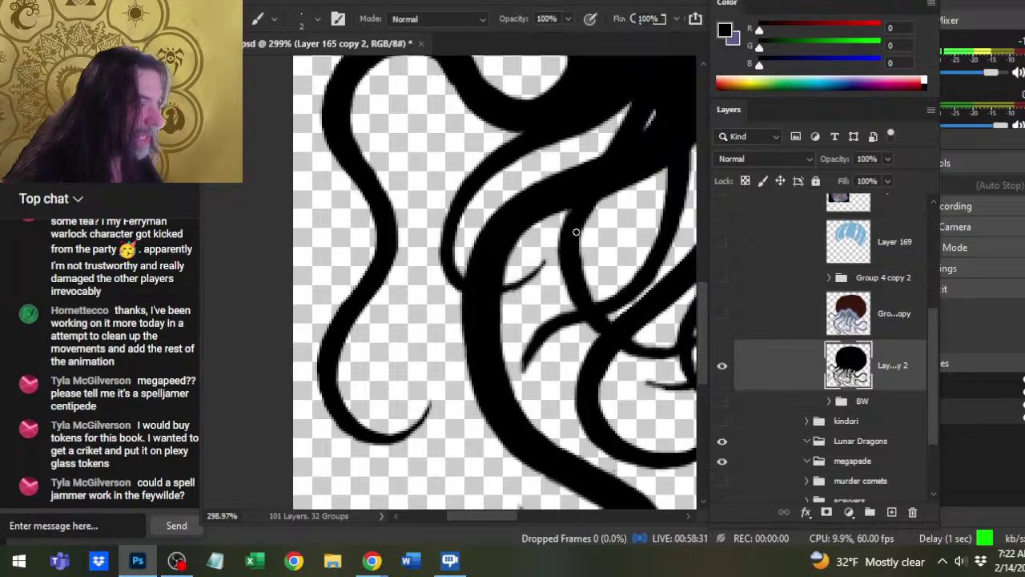
pyautogui.press('e')
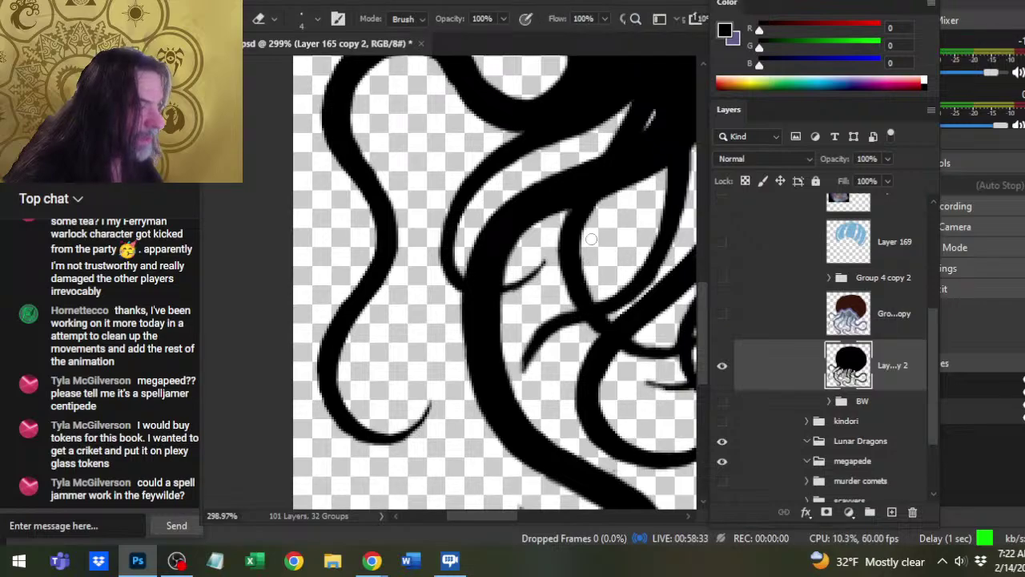
# Touch up the edges of the outermost thin left tentacle along its wavy middle section with eraser and black brush.
pyautogui.press('z')
pyautogui.moveTo(607, 279); pyautogui.dragTo(534, 335)
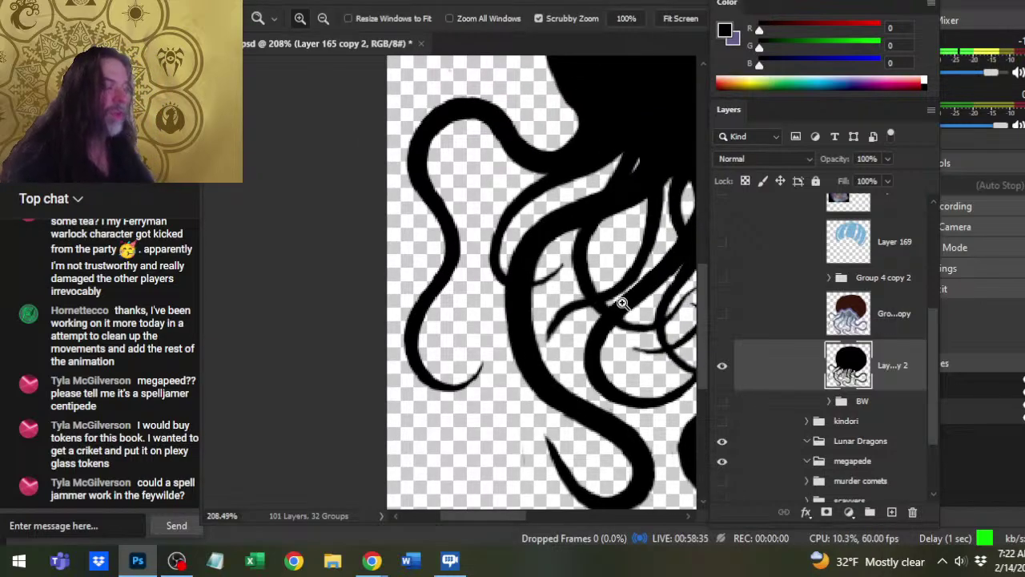
pyautogui.moveTo(607, 313); pyautogui.dragTo(529, 315)
pyautogui.moveTo(375, 306); pyautogui.dragTo(424, 306)
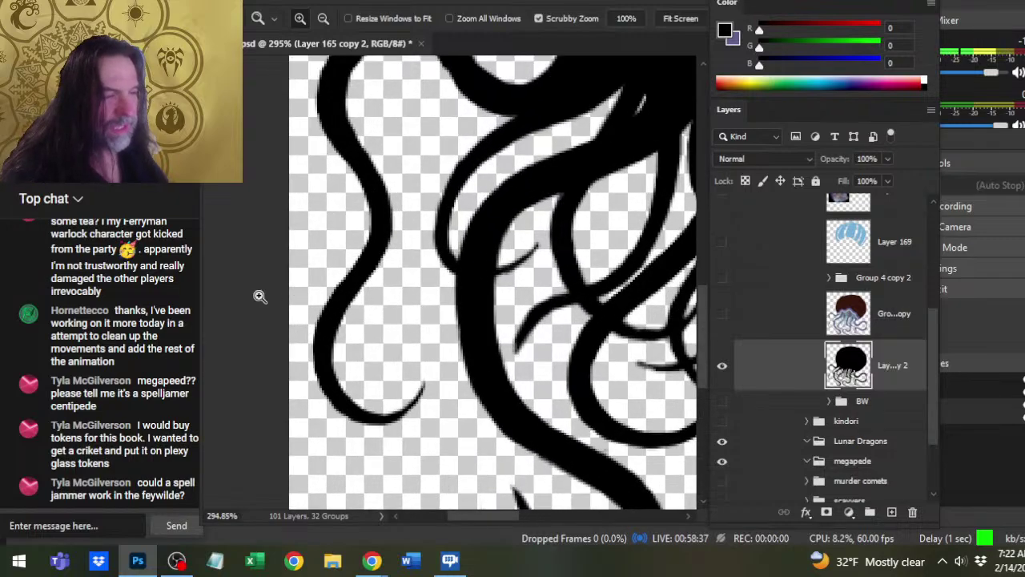
pyautogui.press('e')
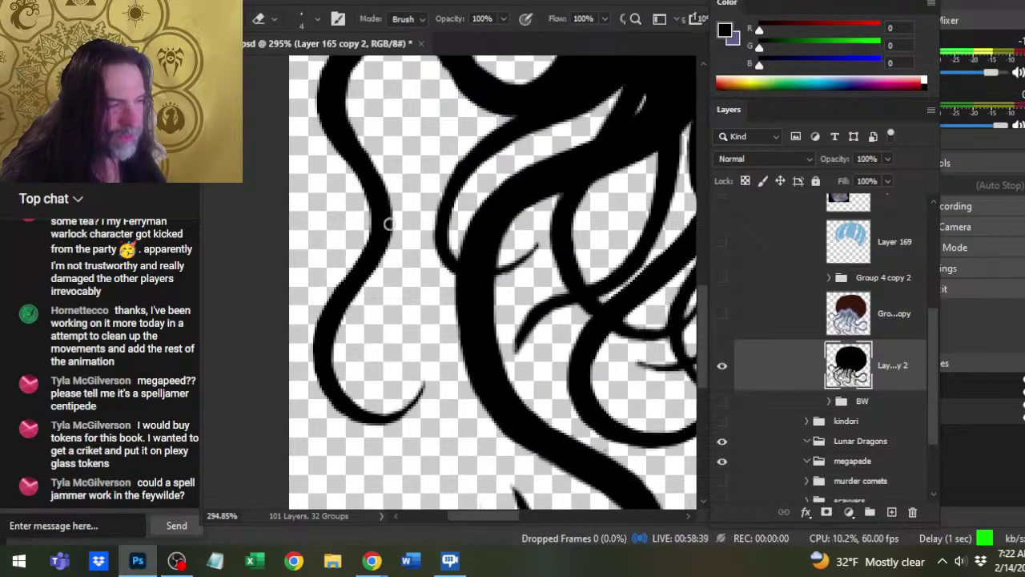
pyautogui.press('b')
pyautogui.press('e')
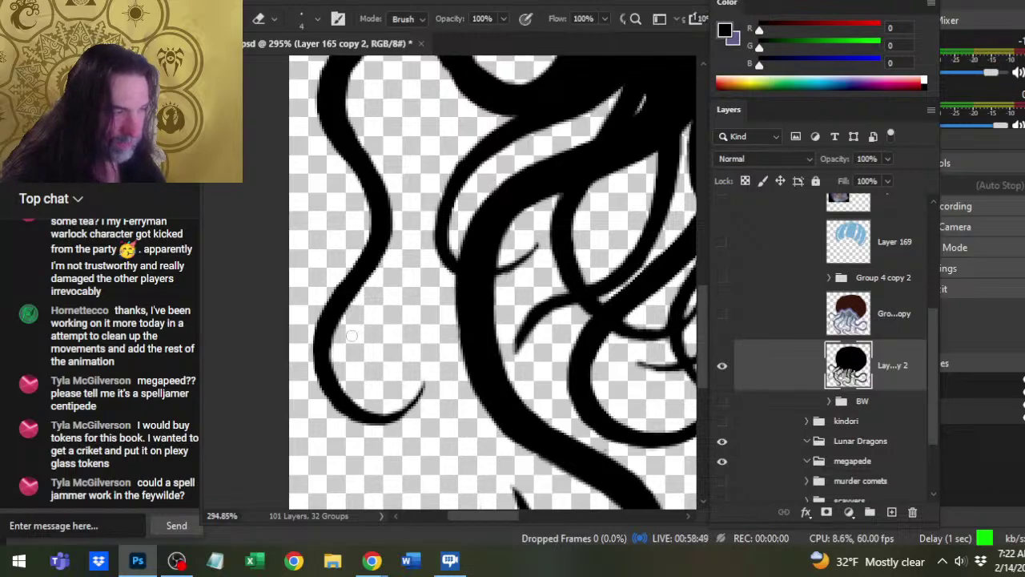
# Extend the short tendril branching left from the thick S-shaped tentacle so its tapered tip curls down and back to the right.
pyautogui.press('z')
pyautogui.moveTo(593, 334)
pyautogui.mouseDown()
pyautogui.moveTo(541, 341)
pyautogui.moveTo(448, 316)
pyautogui.moveTo(465, 315)
pyautogui.moveTo(472, 292)
pyautogui.mouseUp()
pyautogui.press('b')
pyautogui.moveTo(464, 335); pyautogui.dragTo(474, 277)
pyautogui.press('e')
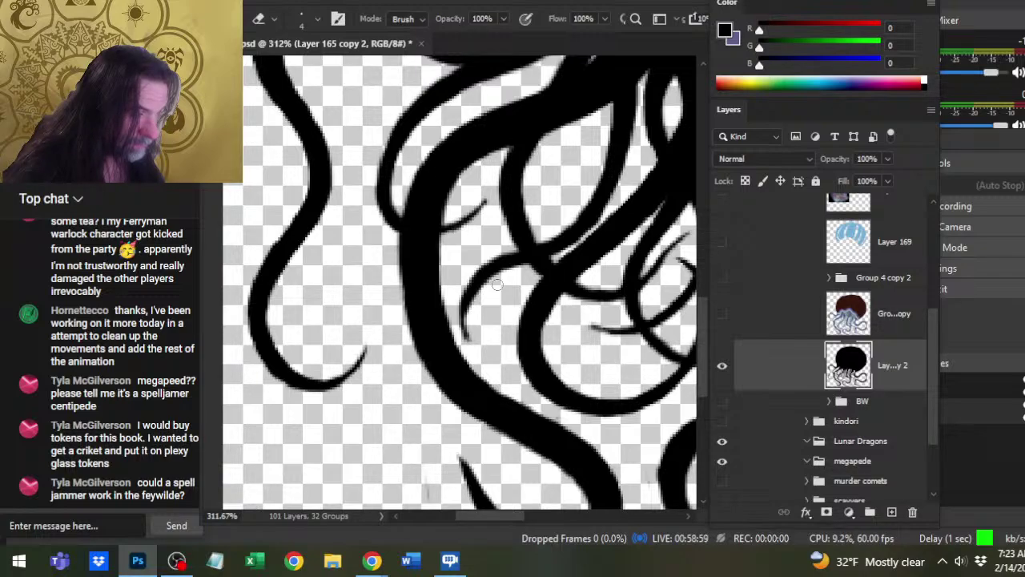
pyautogui.press('b')
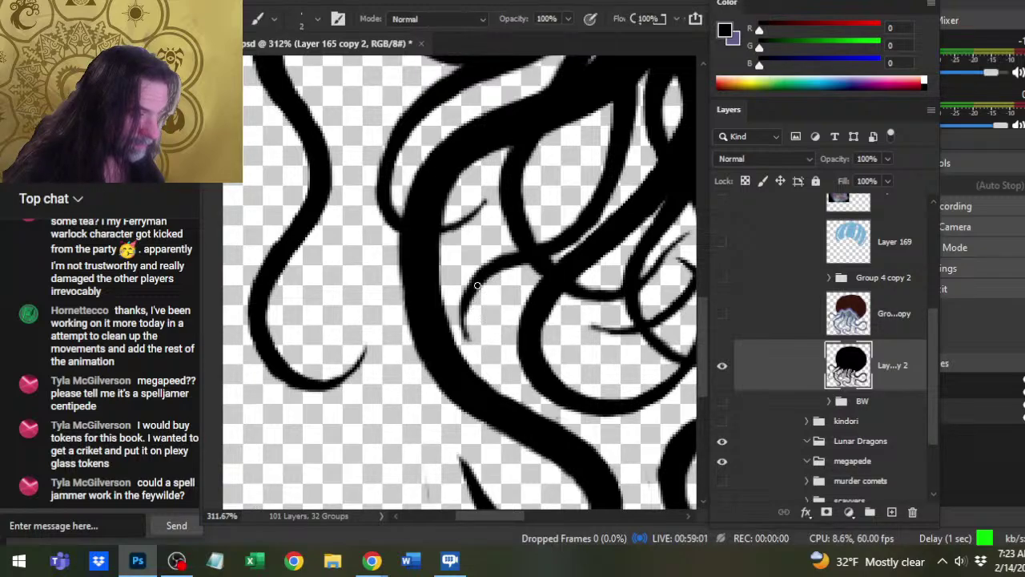
pyautogui.moveTo(477, 282)
pyautogui.mouseDown()
pyautogui.moveTo(466, 339)
pyautogui.moveTo(465, 327)
pyautogui.moveTo(480, 352)
pyautogui.moveTo(468, 301)
pyautogui.mouseUp()
pyautogui.press('e')
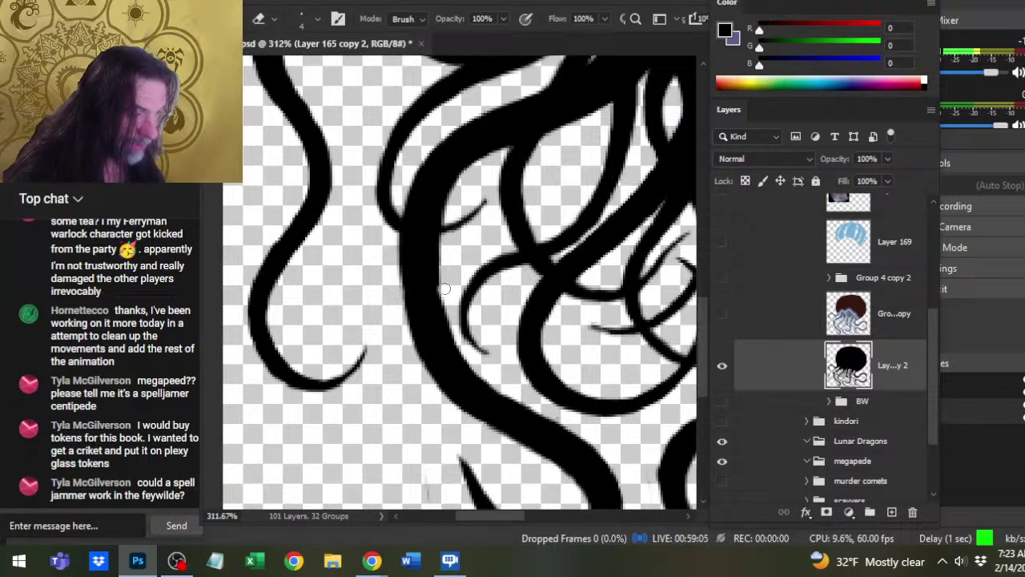
# Smooth the long thick left tentacle's edges beside the curled tendril tip with the black brush and a size 3 eraser.
pyautogui.press('b')
pyautogui.moveTo(432, 276)
pyautogui.mouseDown()
pyautogui.moveTo(448, 324)
pyautogui.moveTo(447, 306)
pyautogui.mouseUp()
pyautogui.press('e')
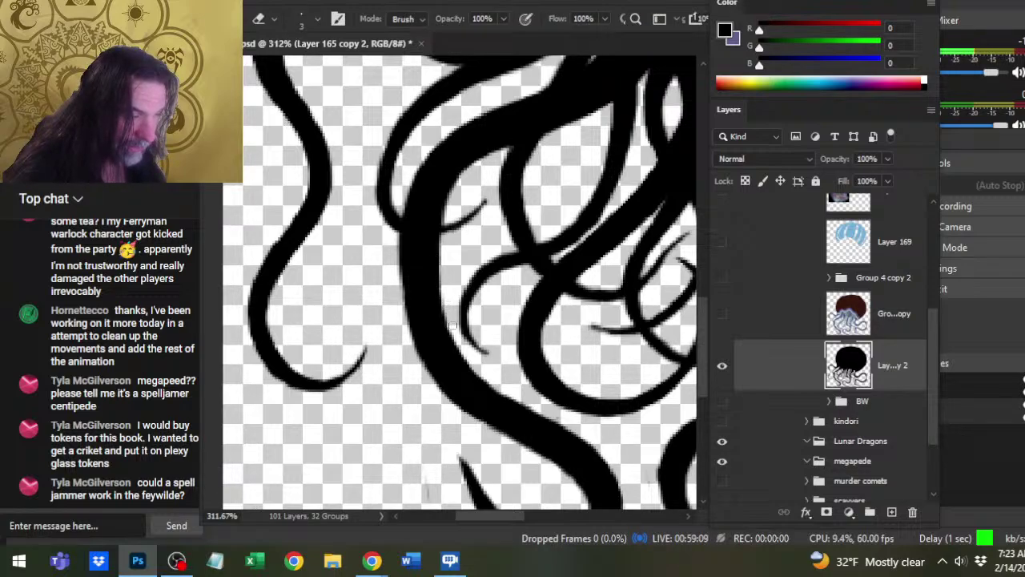
pyautogui.press('b')
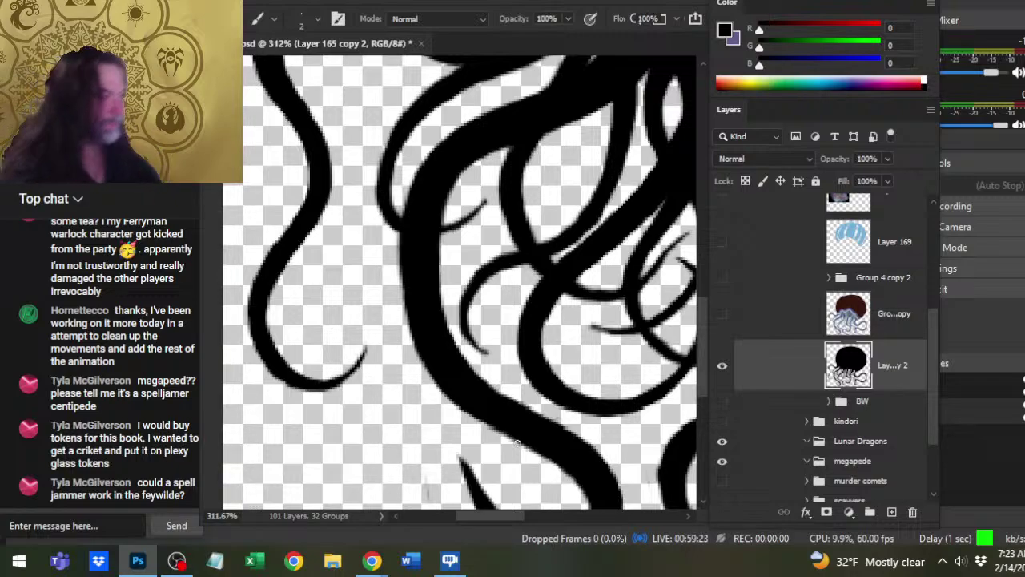
# Clean the narrow gap between the looping thin tendril and the thick S-shaped tentacle with a size 1 eraser and size 2 black brush.
pyautogui.press('e')
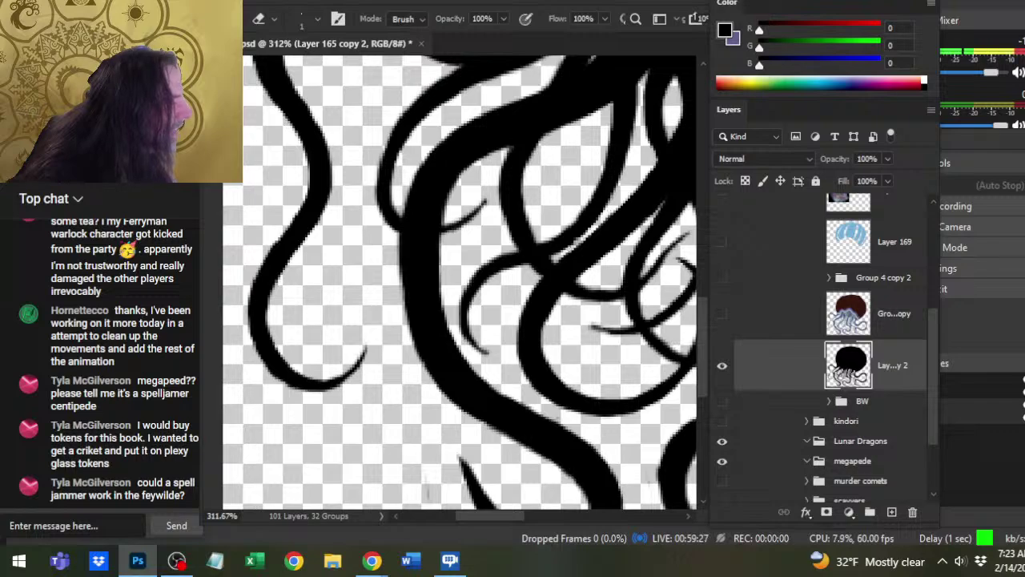
pyautogui.press('b')
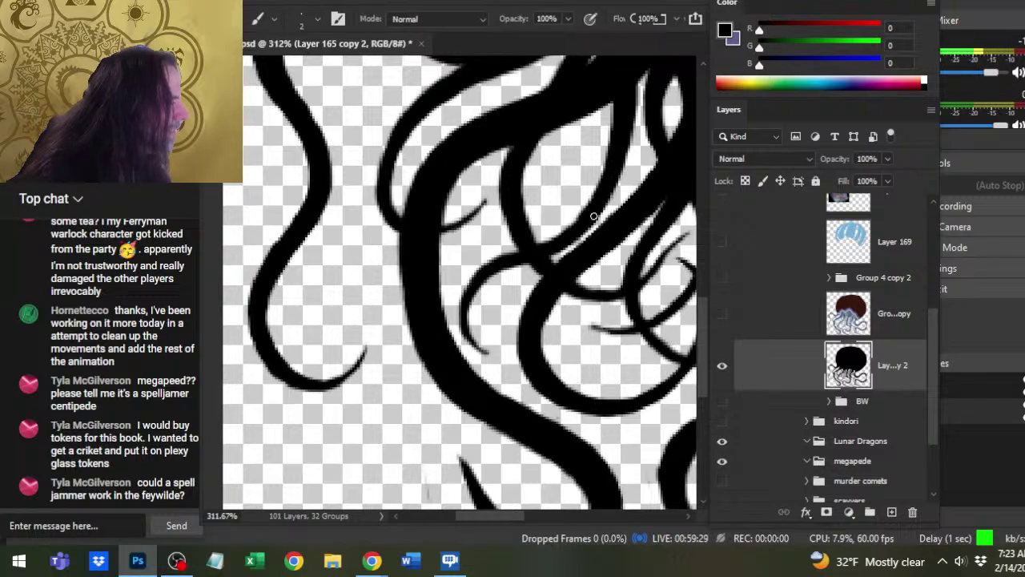
pyautogui.press('e')
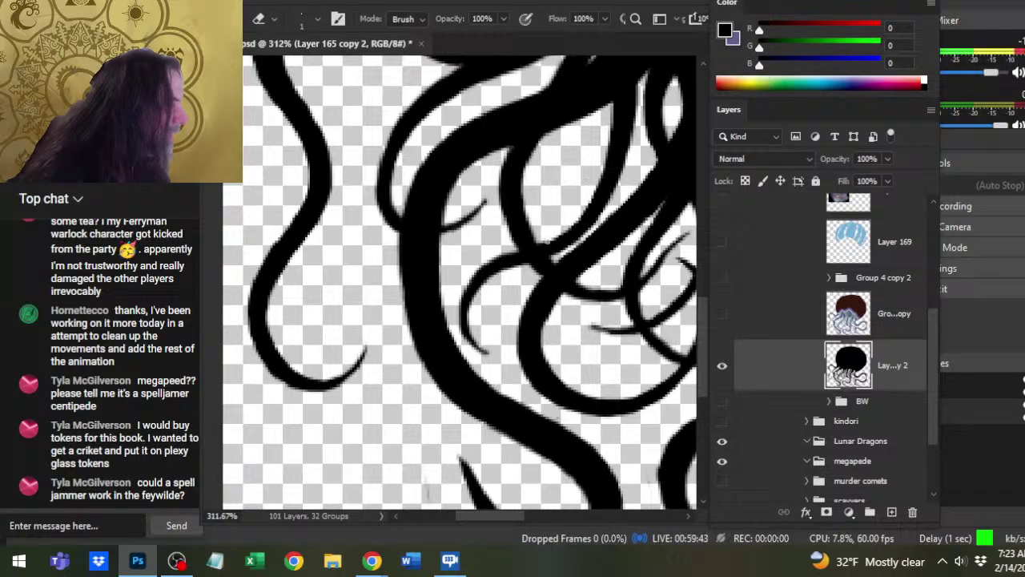
pyautogui.press('b')
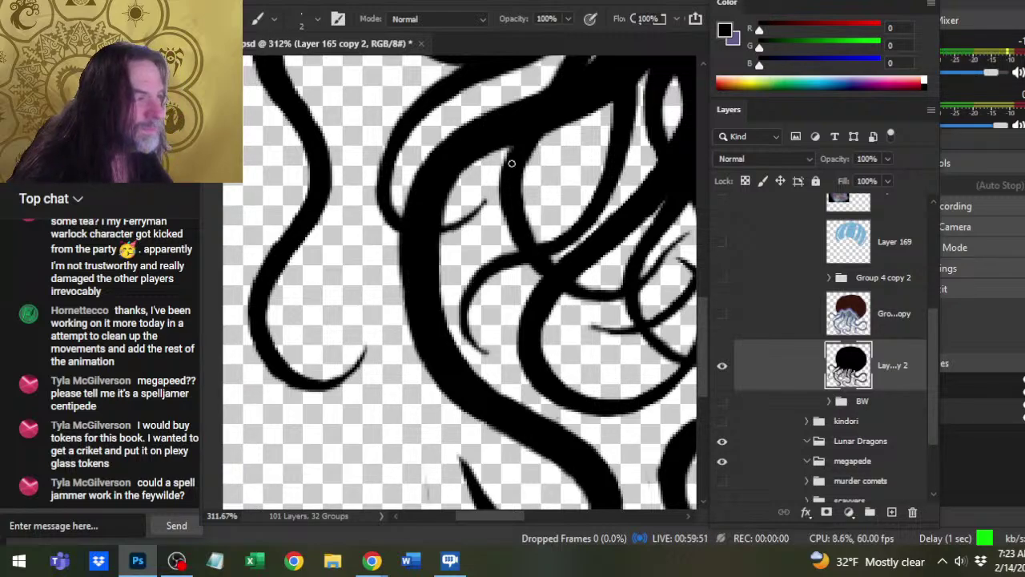
# Touch up the crossing where the looping thin tendrils meet the thick S-shaped tentacle with black brush and eraser.
pyautogui.scroll(3, 553, 128)
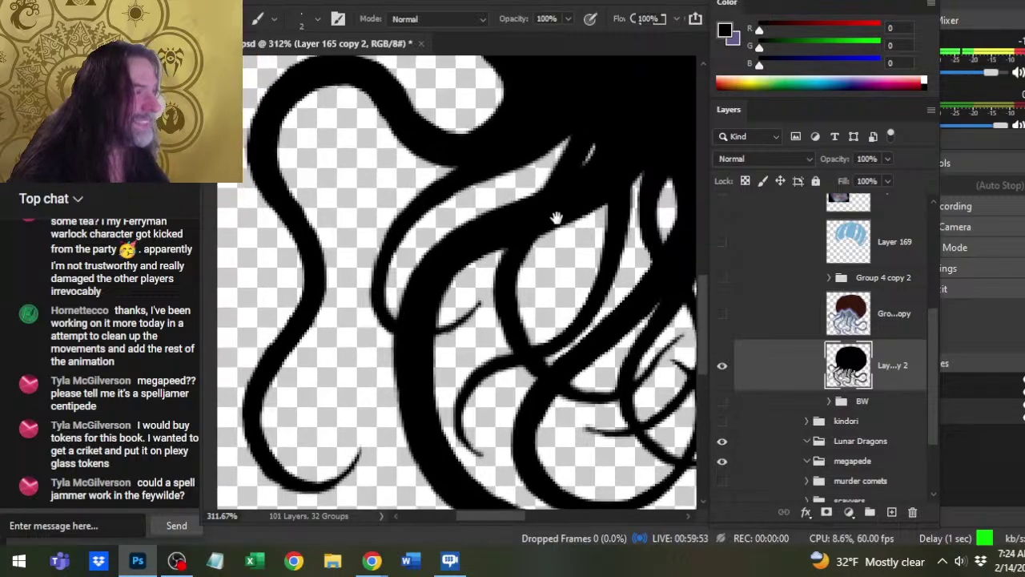
pyautogui.moveTo(571, 154); pyautogui.dragTo(565, 152)
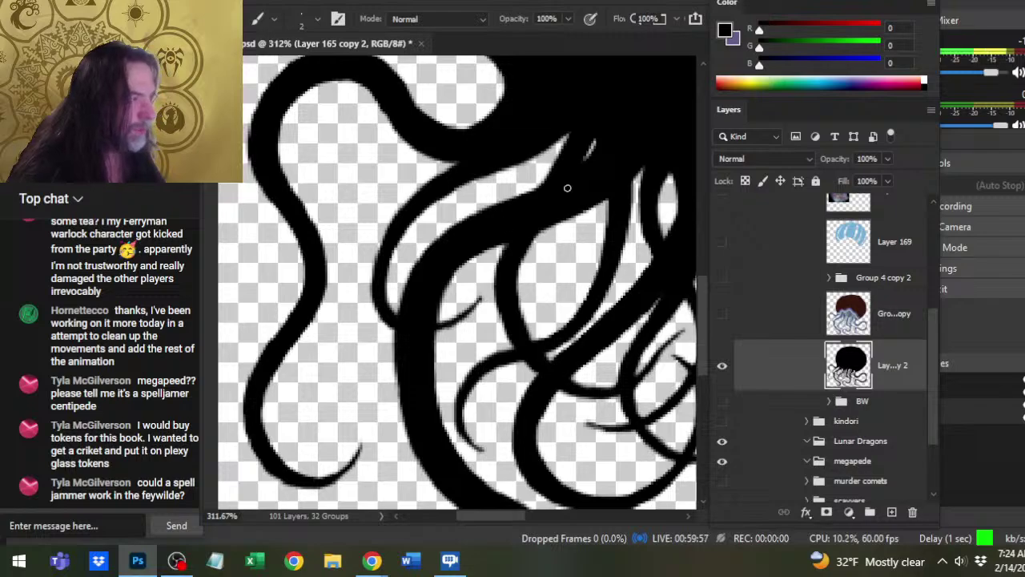
pyautogui.press('z')
pyautogui.moveTo(656, 270)
pyautogui.mouseDown()
pyautogui.moveTo(652, 302)
pyautogui.moveTo(566, 303)
pyautogui.moveTo(609, 305)
pyautogui.mouseUp()
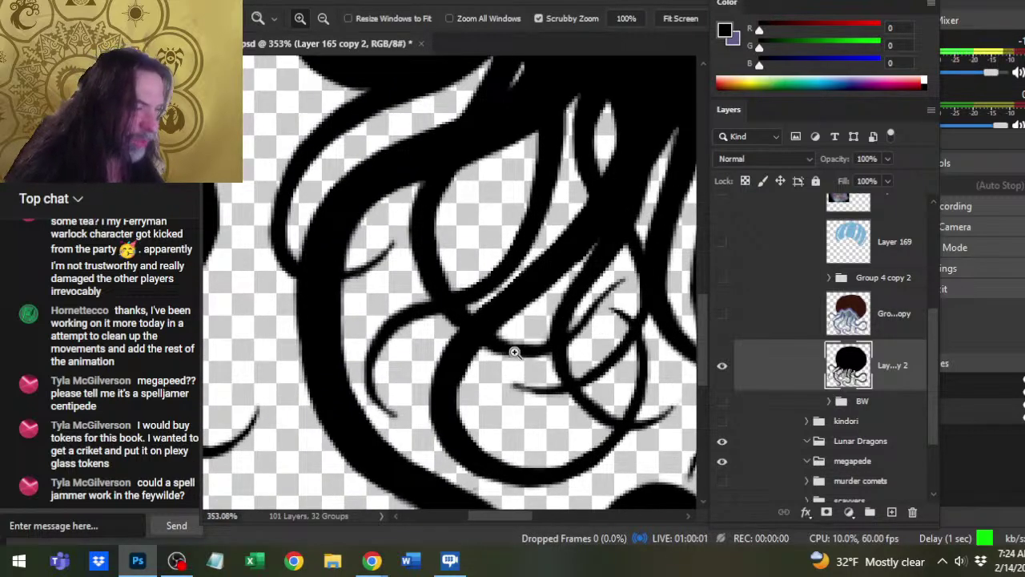
pyautogui.press('b')
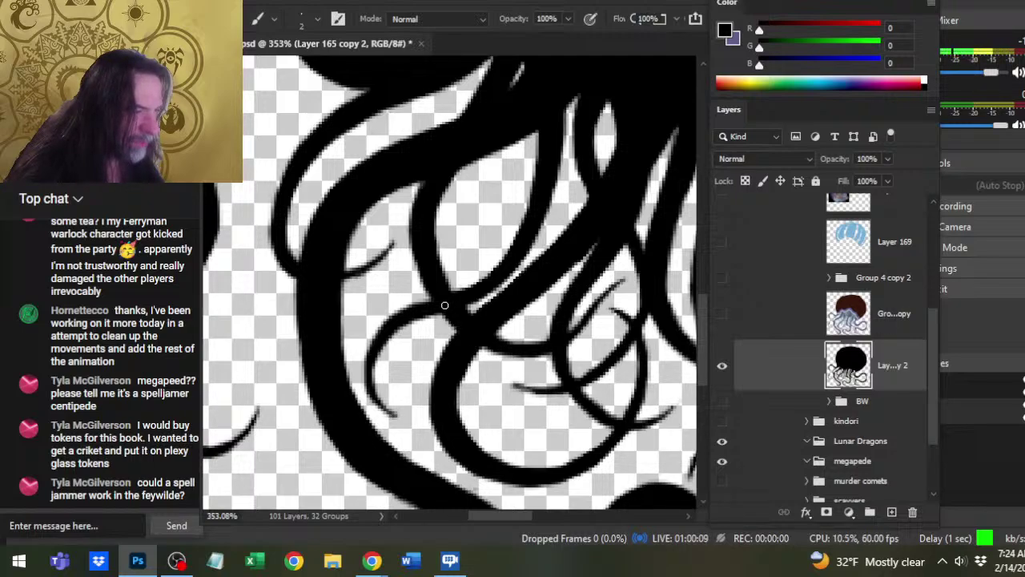
pyautogui.press('e')
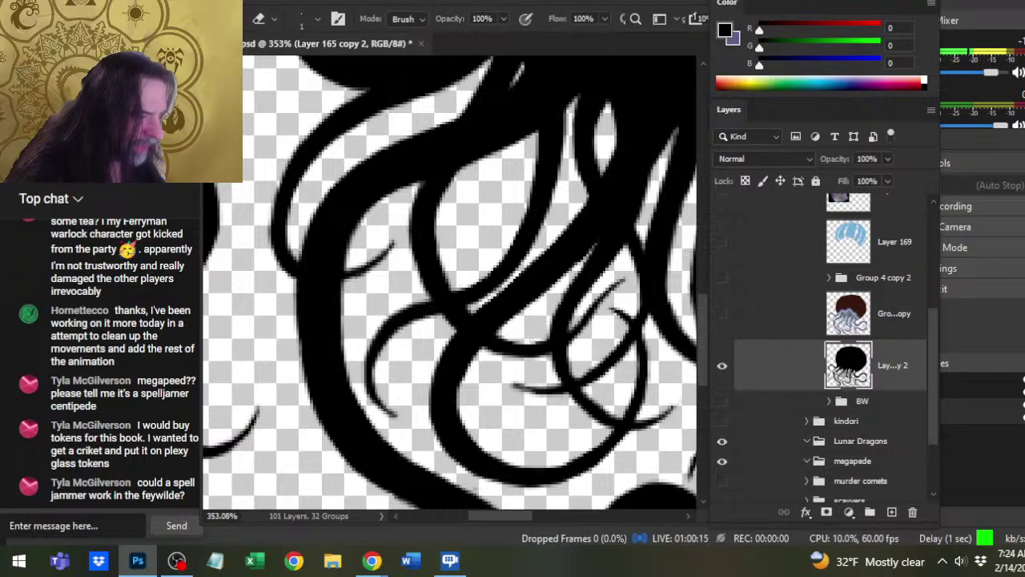
# Refine the left tentacles' bases where they join the body with the size 2 black brush and size 1 eraser.
pyautogui.press('z')
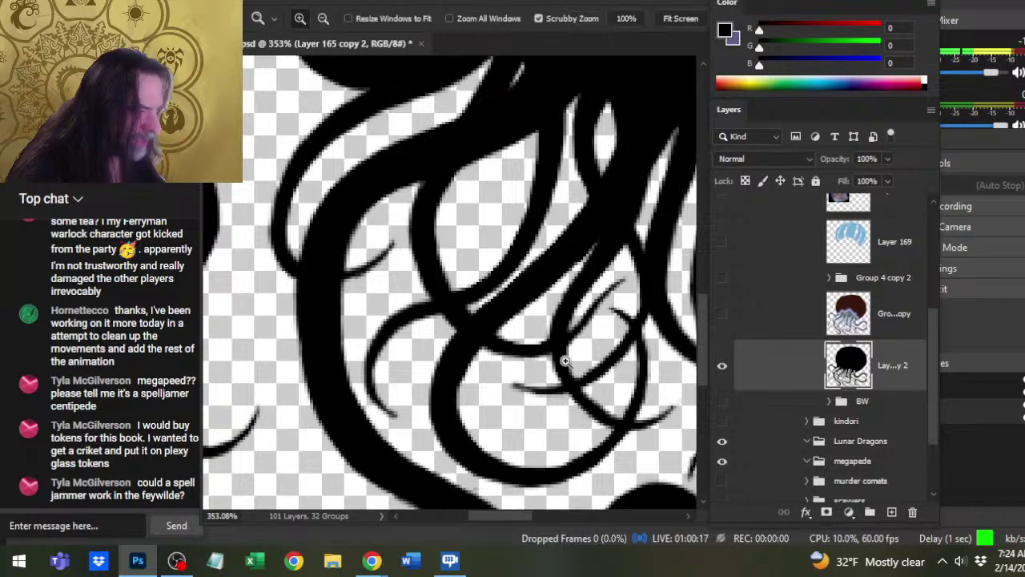
pyautogui.moveTo(557, 363); pyautogui.dragTo(477, 409)
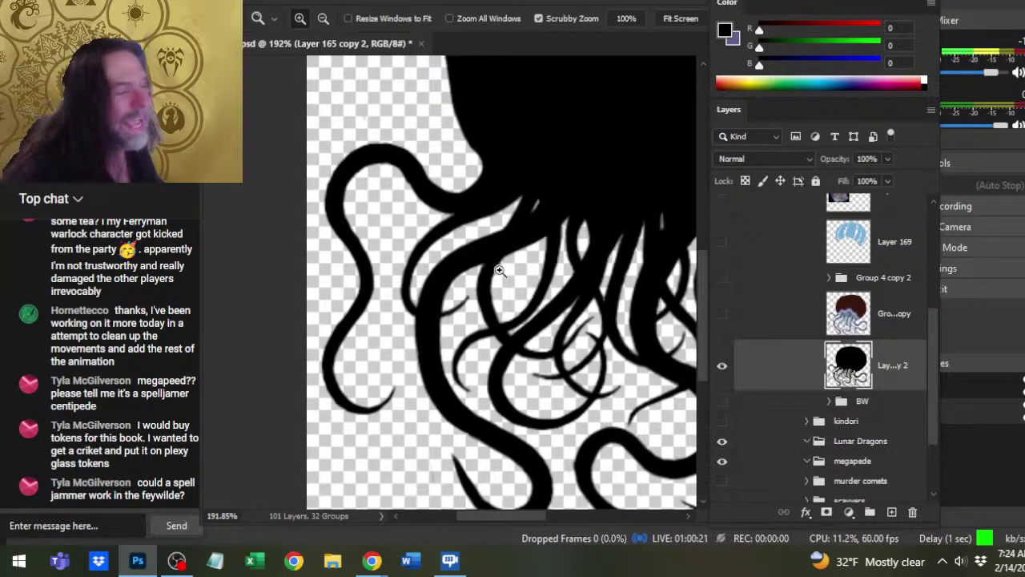
pyautogui.moveTo(506, 261); pyautogui.dragTo(553, 258)
pyautogui.press('b')
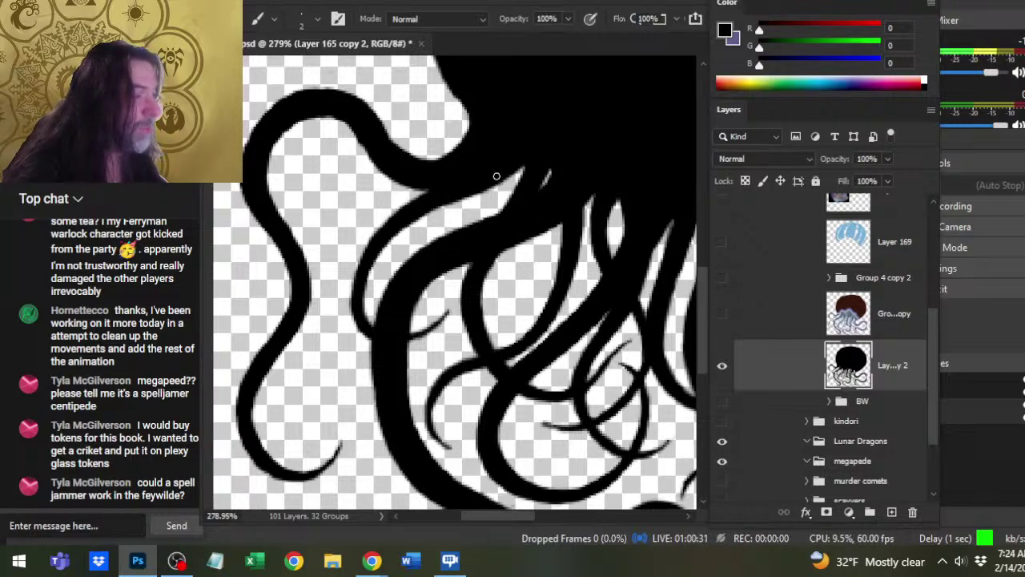
pyautogui.press('e')
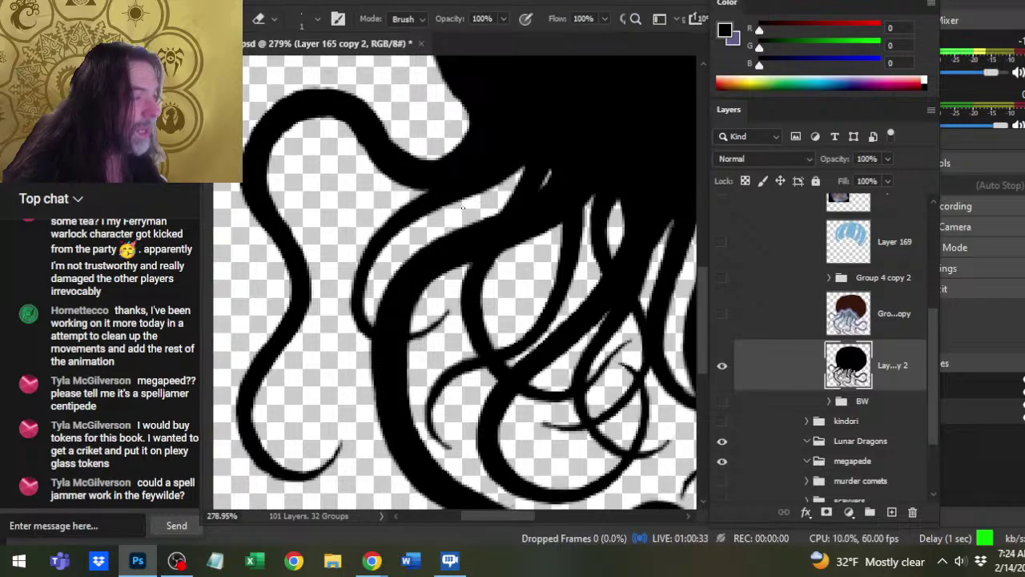
# Clean up the junction where the thin tendril leaves the thick U-shaped tentacle on the creature's right side with eraser and black brush.
pyautogui.press('z')
pyautogui.moveTo(533, 238); pyautogui.dragTo(465, 252)
pyautogui.moveTo(465, 344); pyautogui.dragTo(516, 403)
pyautogui.press('e')
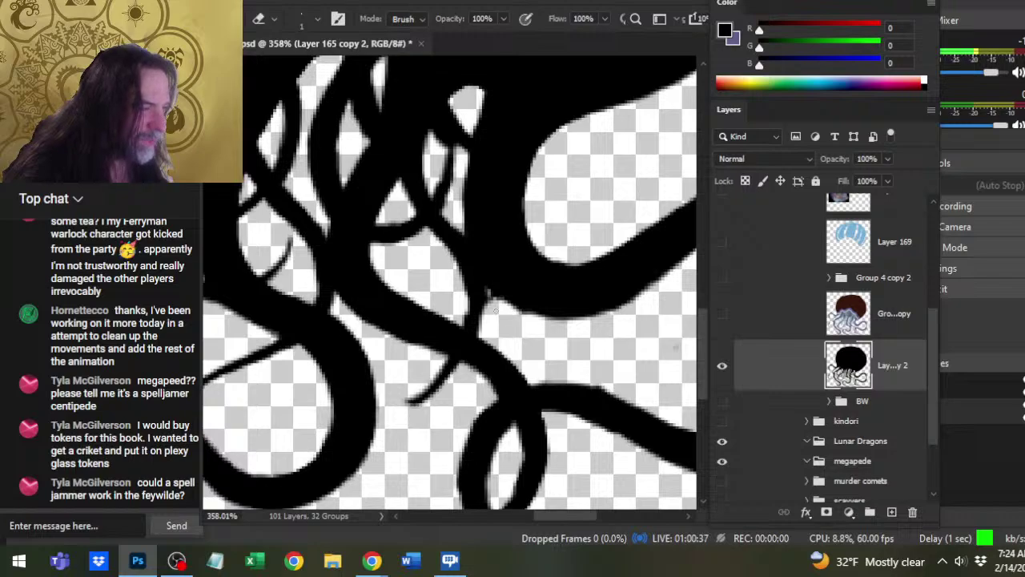
pyautogui.moveTo(494, 303)
pyautogui.mouseDown()
pyautogui.moveTo(468, 303)
pyautogui.moveTo(475, 286)
pyautogui.mouseUp()
pyautogui.press('b')
pyautogui.moveTo(465, 324)
pyautogui.mouseDown()
pyautogui.moveTo(473, 287)
pyautogui.moveTo(485, 320)
pyautogui.mouseUp()
pyautogui.press('e')
pyautogui.press('b')
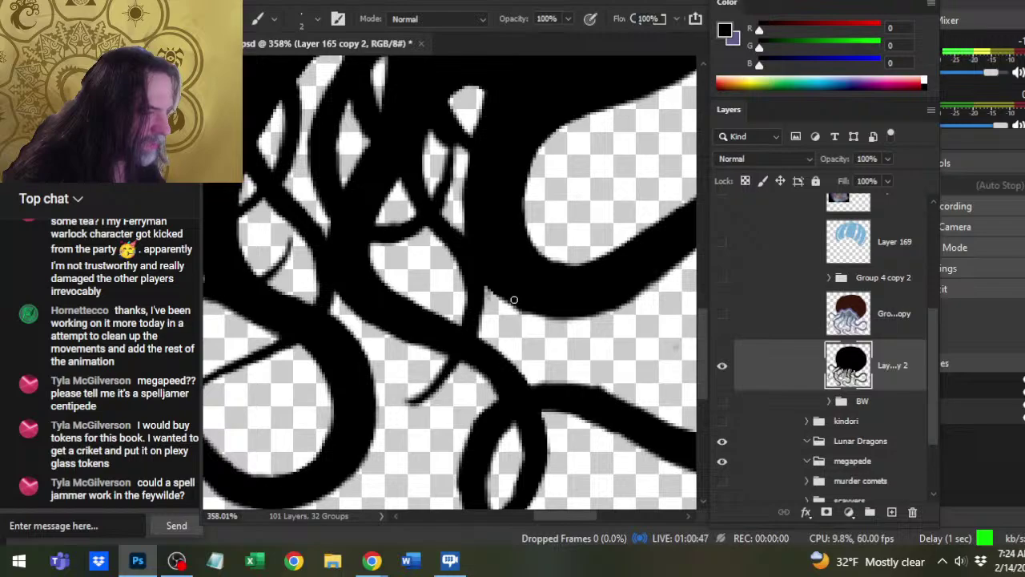
# Thin and smooth the tendril running from the thick U-shaped tentacle to the diagonal tentacle with the size 1 eraser and size 2 black brush.
pyautogui.press('e')
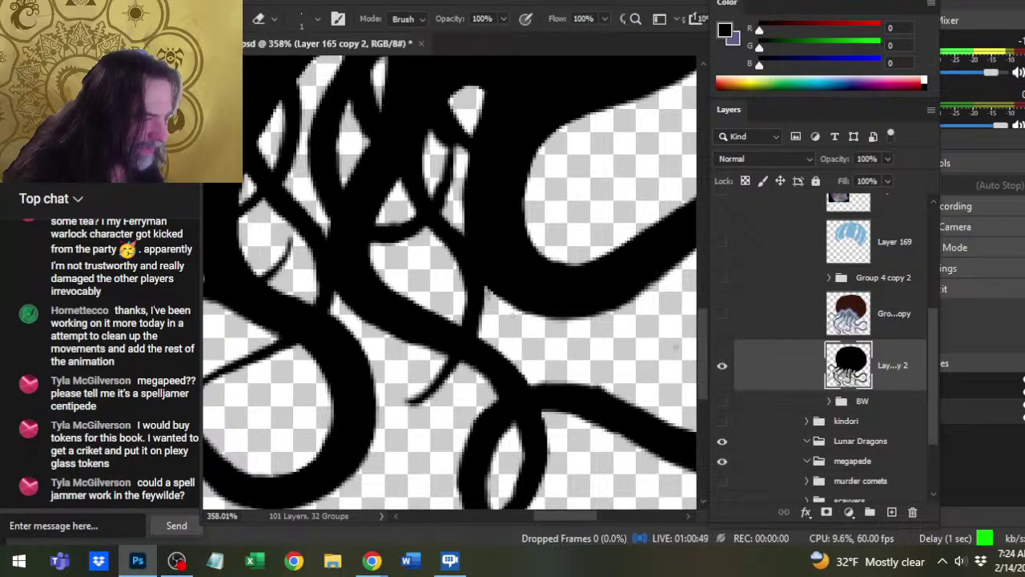
pyautogui.press('b')
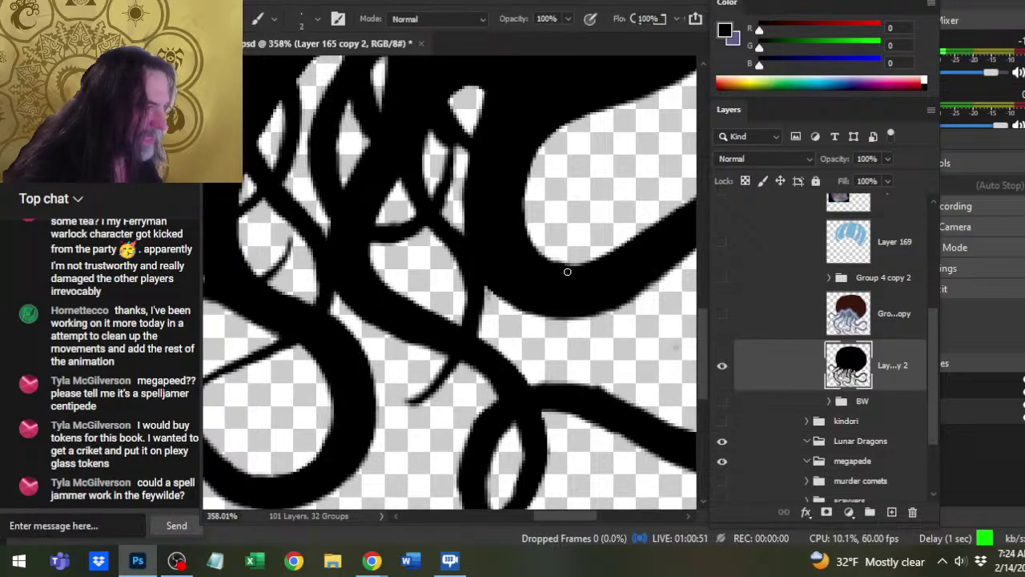
pyautogui.press('z')
pyautogui.moveTo(599, 303)
pyautogui.mouseDown()
pyautogui.moveTo(550, 298)
pyautogui.moveTo(569, 299)
pyautogui.mouseUp()
pyautogui.hotkey('ctrl', 'space')
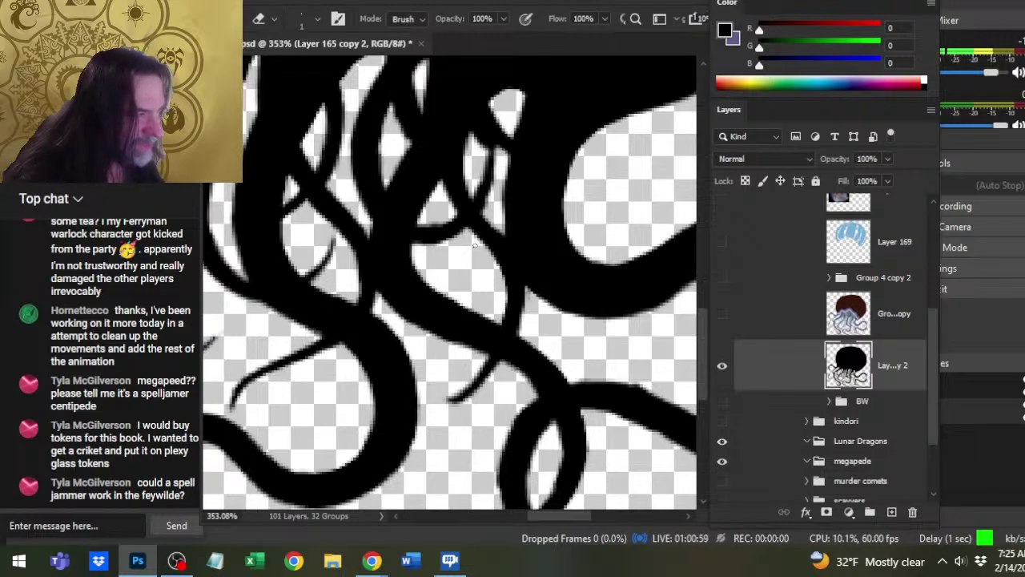
pyautogui.press('b')
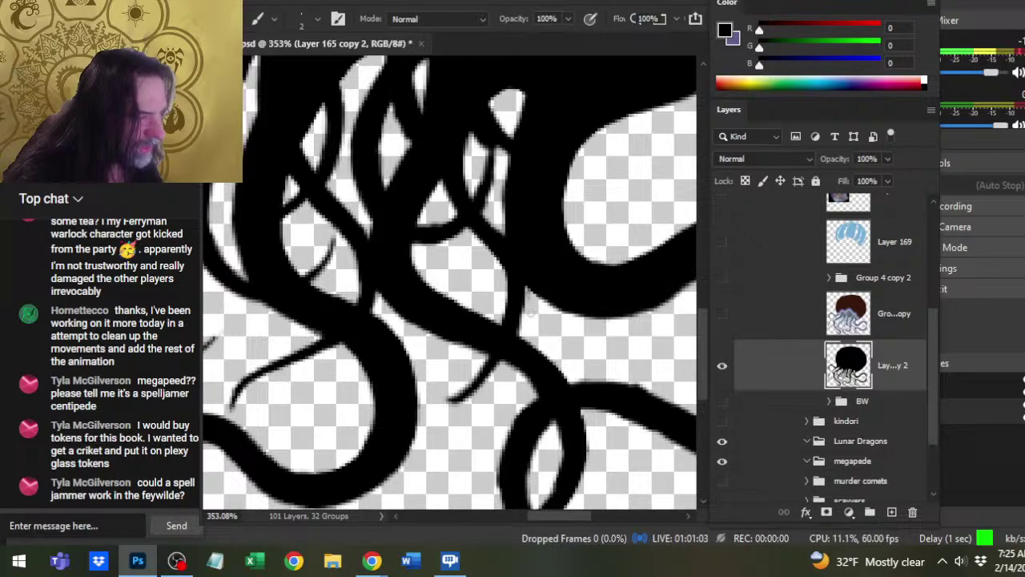
pyautogui.press('e')
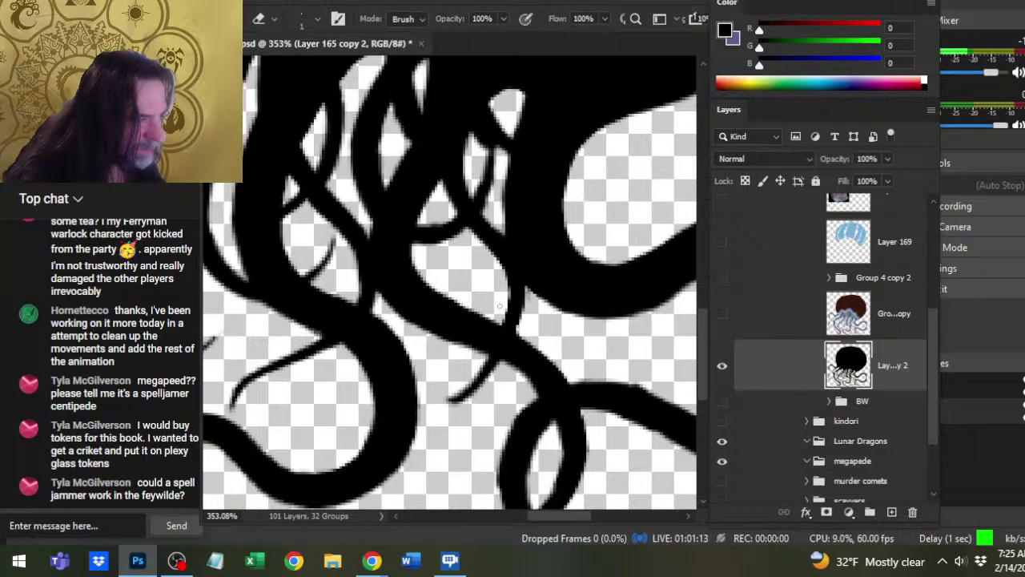
pyautogui.press('b')
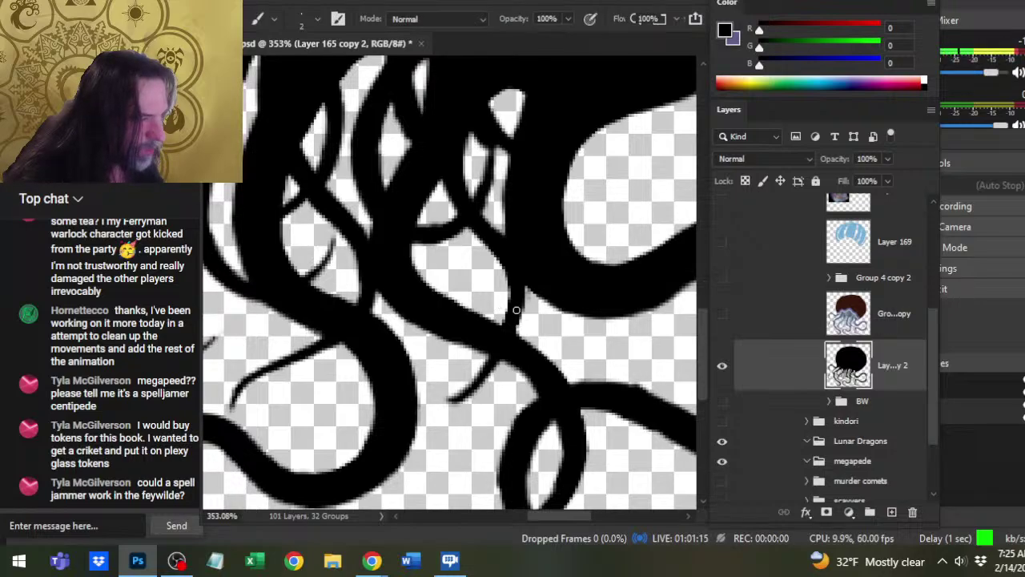
# Taper the short tendril below the diagonal tentacle to a fine point and smooth its base with the eraser and black brush.
pyautogui.press('e')
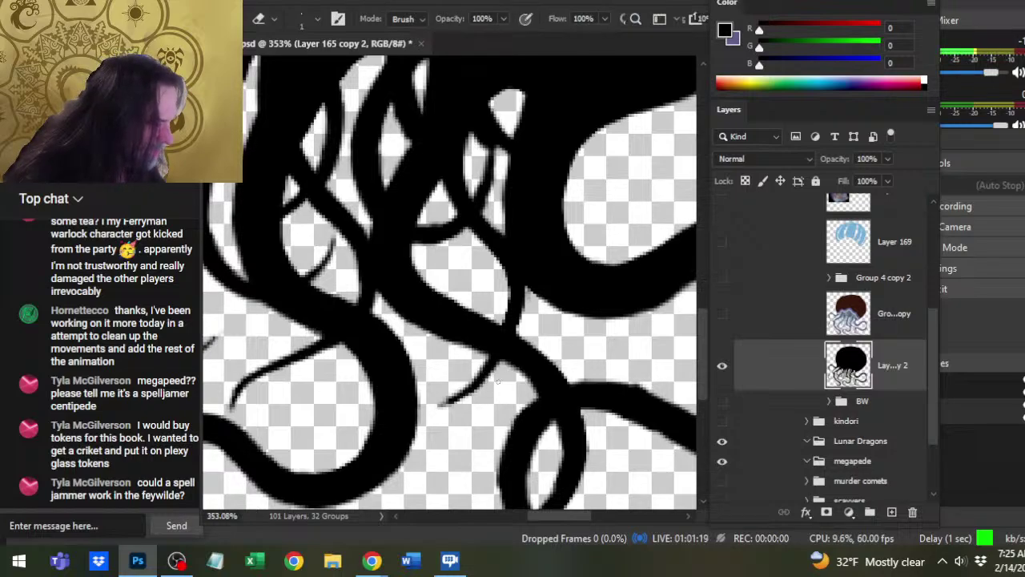
pyautogui.press('b')
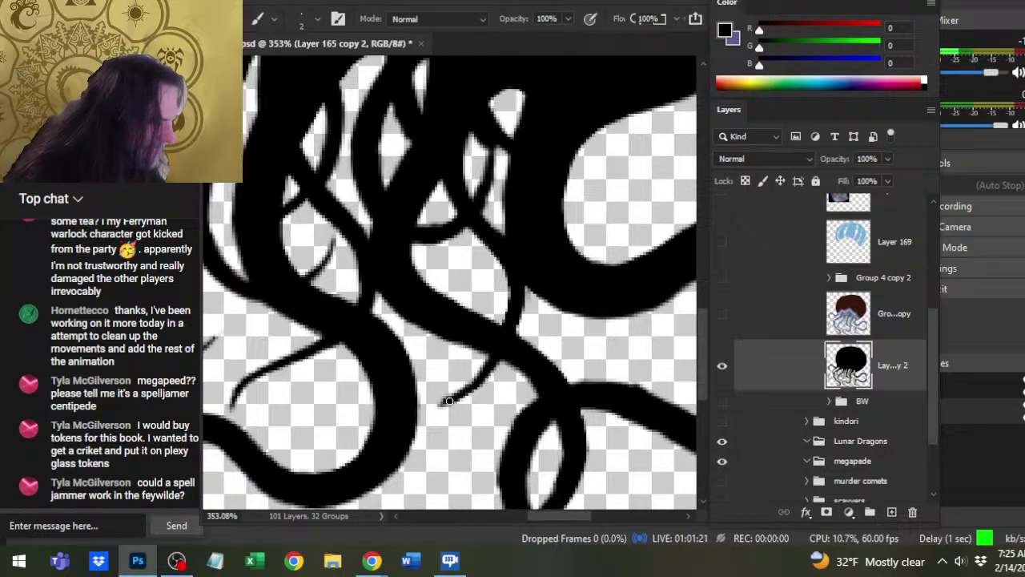
pyautogui.press('e')
pyautogui.moveTo(466, 383)
pyautogui.mouseDown()
pyautogui.moveTo(442, 402)
pyautogui.moveTo(469, 390)
pyautogui.moveTo(471, 398)
pyautogui.mouseUp()
pyautogui.press('b')
pyautogui.press('e')
pyautogui.press('b')
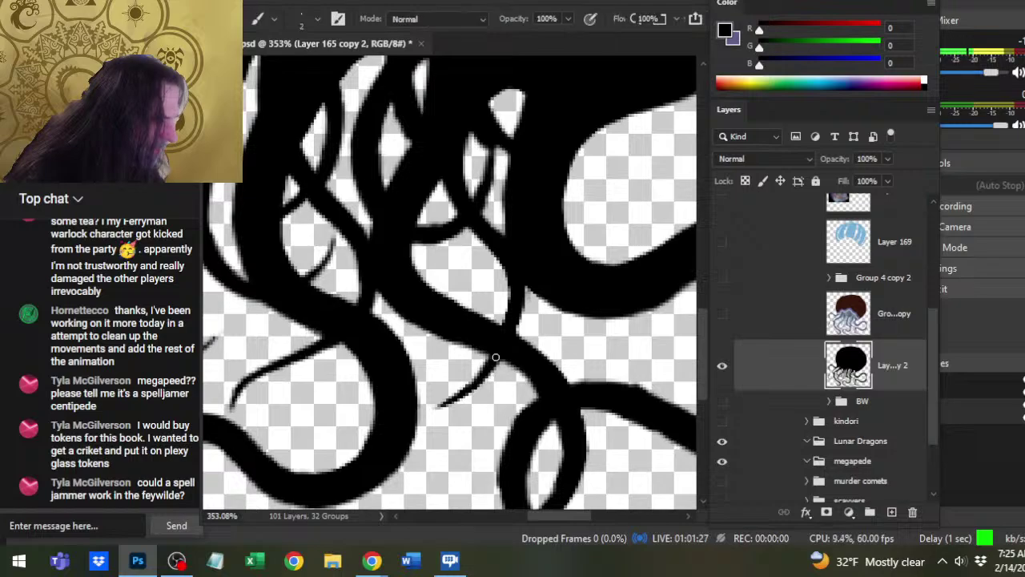
pyautogui.moveTo(476, 373); pyautogui.dragTo(492, 353)
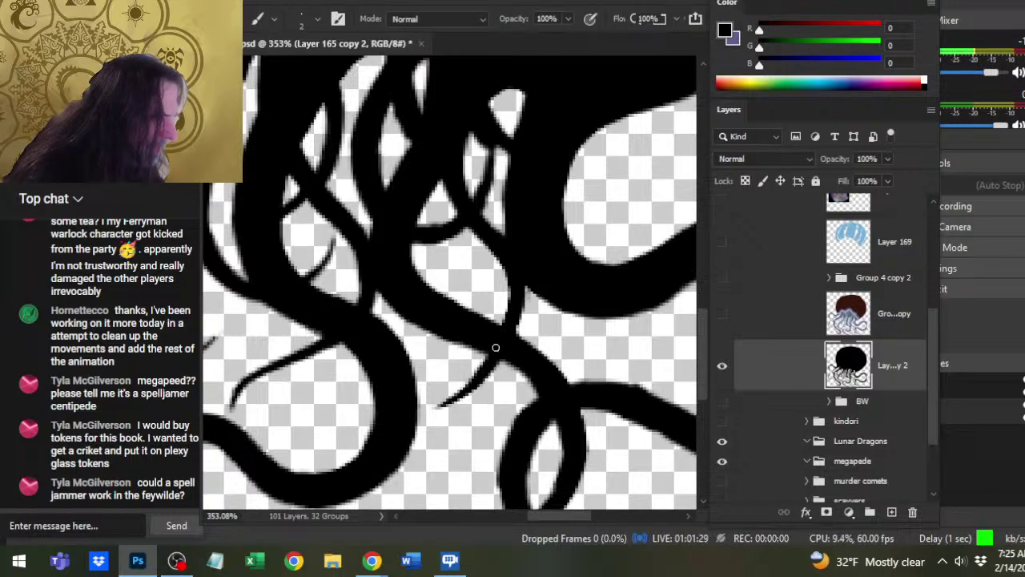
# Refine the thin strand beneath the small rounded gap beside the thick U-shaped tentacle's base with the size 2 black brush and size 1 eraser.
pyautogui.press('z')
pyautogui.moveTo(549, 328); pyautogui.dragTo(463, 407)
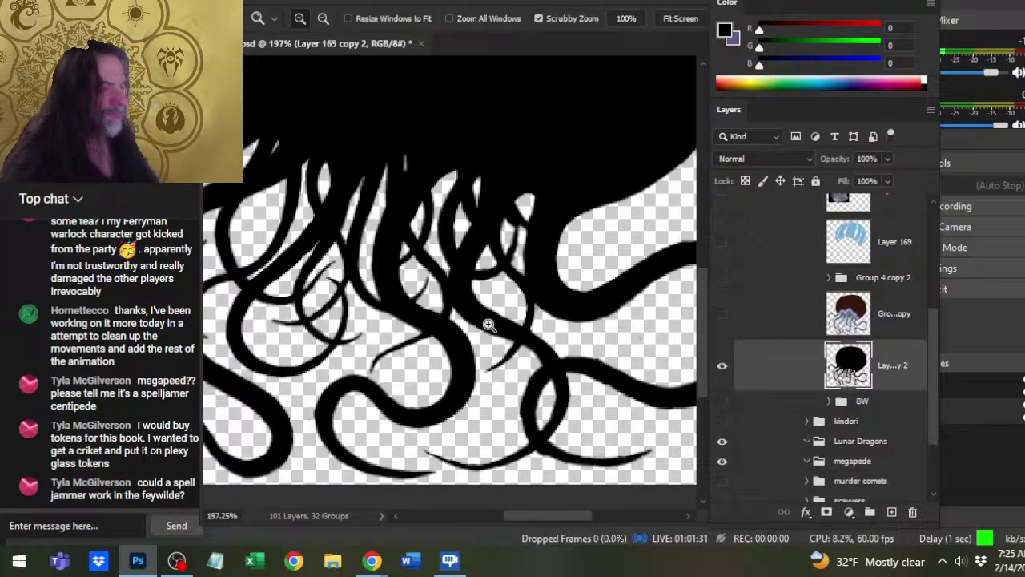
pyautogui.moveTo(488, 327); pyautogui.dragTo(544, 294)
pyautogui.press('e')
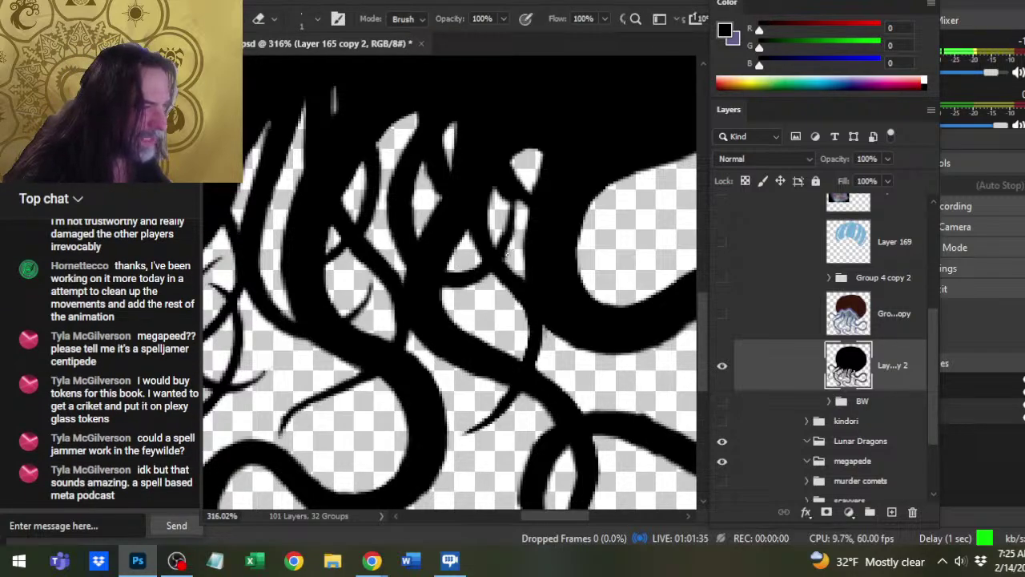
pyautogui.press('b')
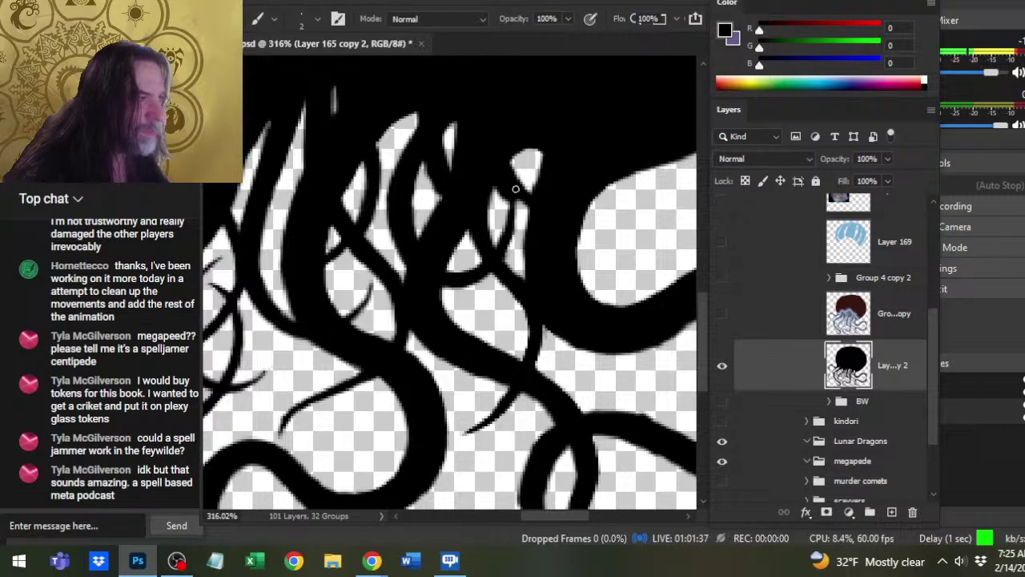
pyautogui.moveTo(502, 183)
pyautogui.mouseDown()
pyautogui.moveTo(522, 210)
pyautogui.moveTo(514, 193)
pyautogui.mouseUp()
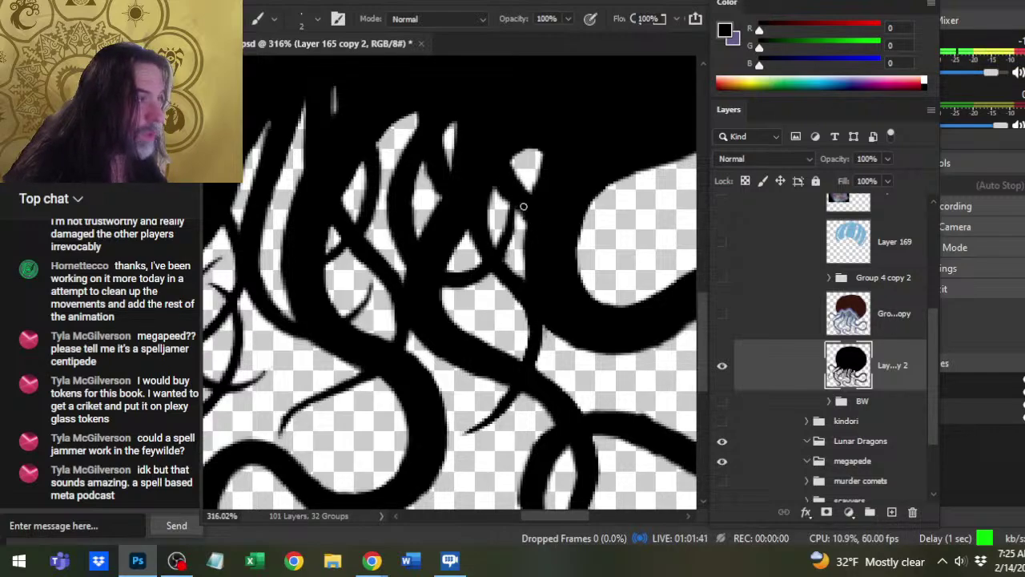
pyautogui.press('e')
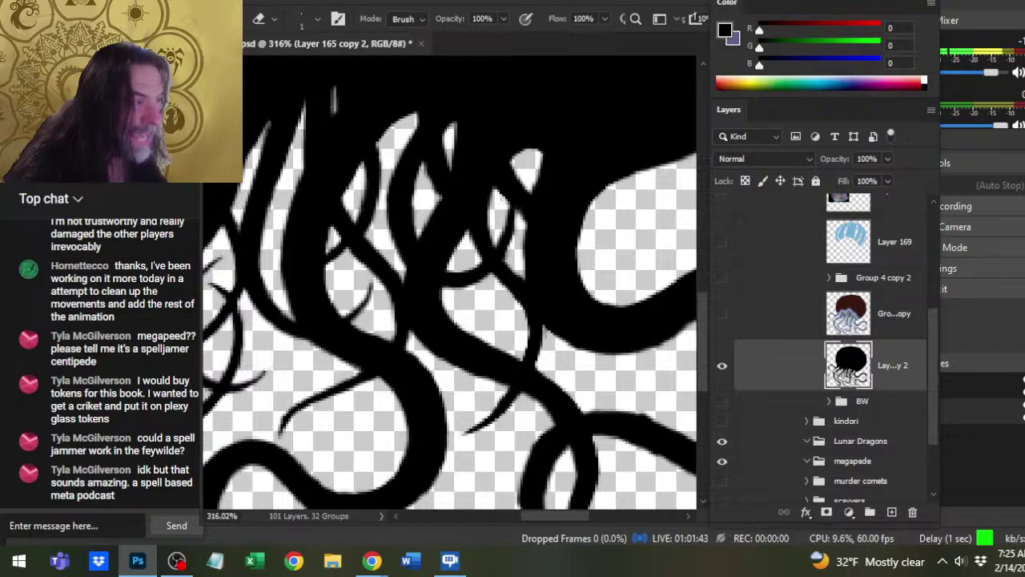
pyautogui.press('b')
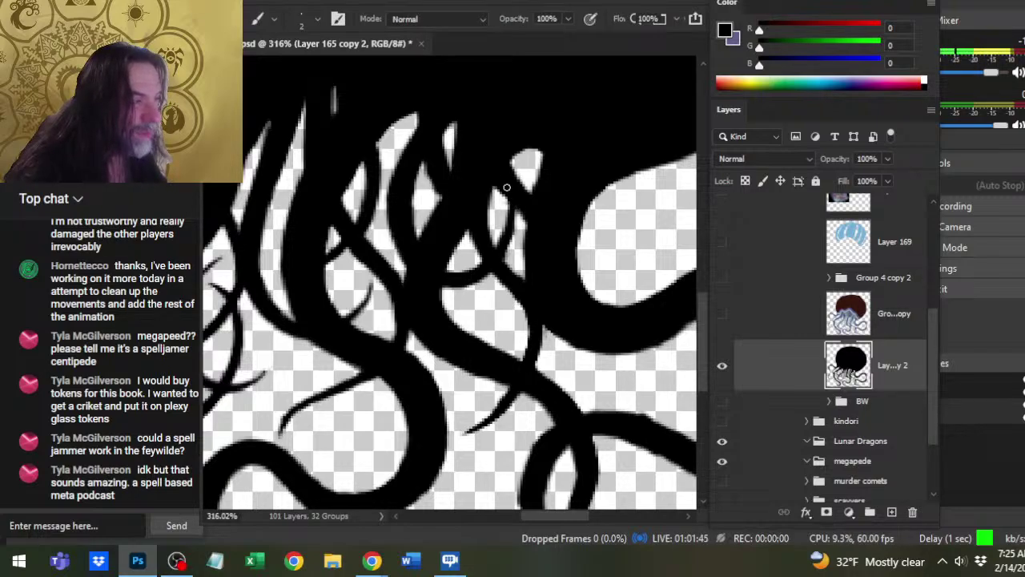
pyautogui.press('e')
pyautogui.press('b')
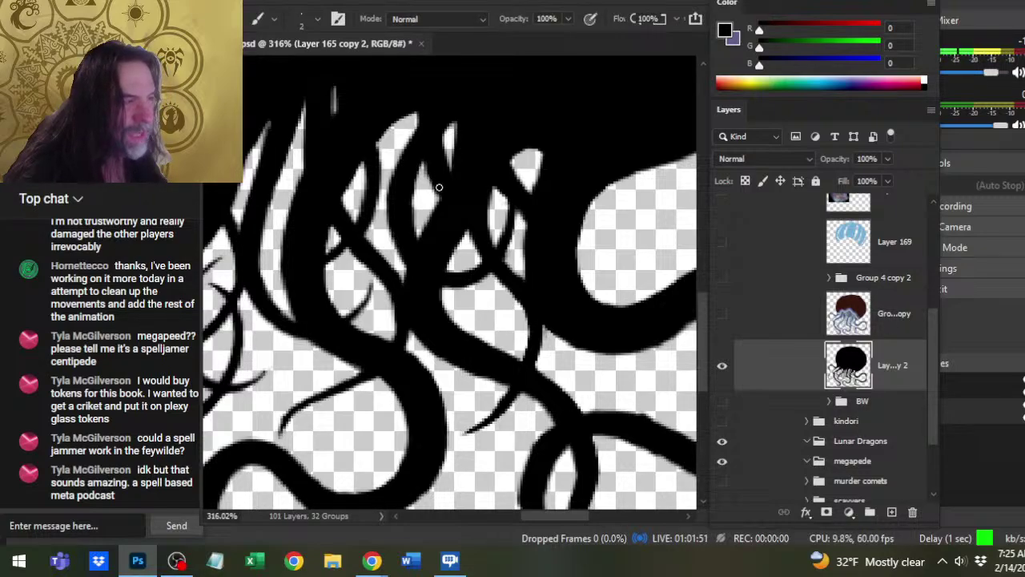
# Widen the narrow gap between the crossing thin tendrils toward the neighbouring thick tentacle with the size 1 eraser.
pyautogui.press('e')
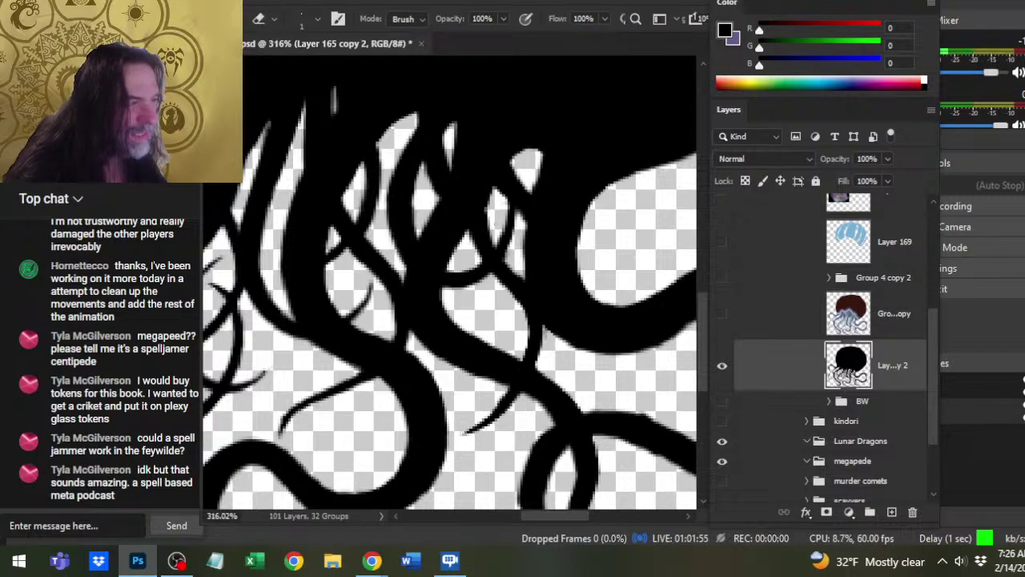
pyautogui.moveTo(488, 226); pyautogui.dragTo(485, 213)
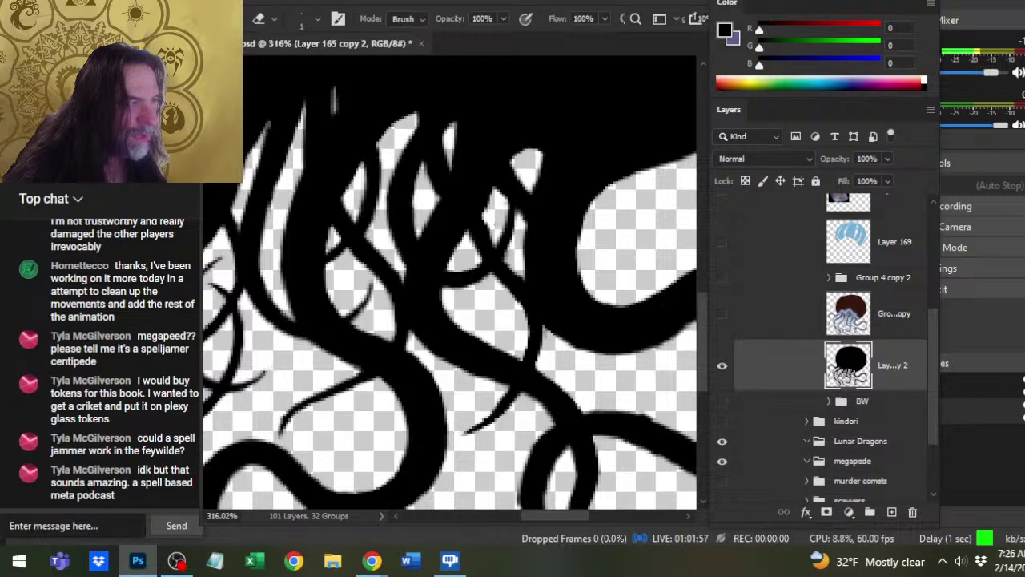
pyautogui.press('b')
pyautogui.hotkey('ctrl', 'z')
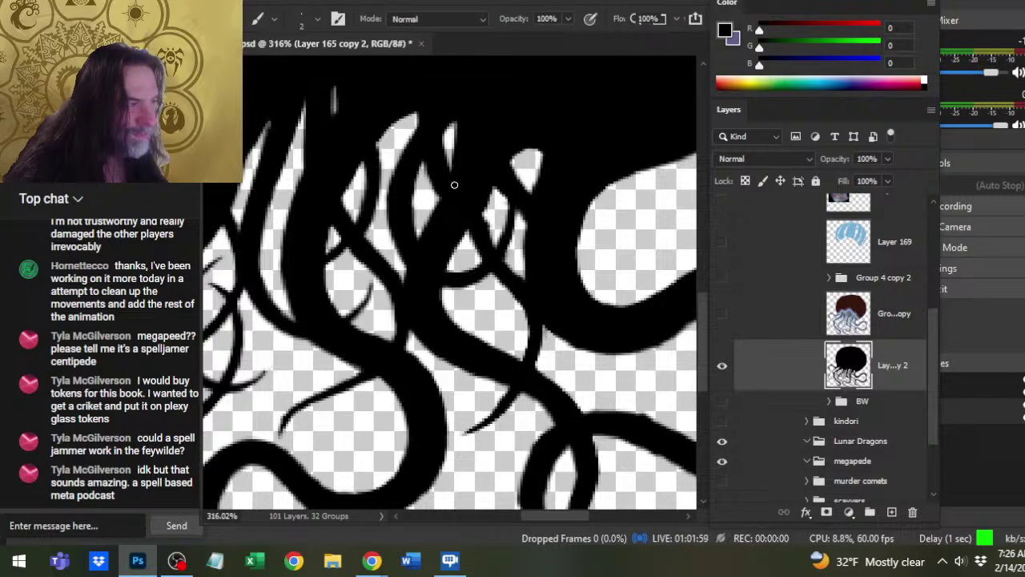
pyautogui.press('e')
pyautogui.click(489, 221)
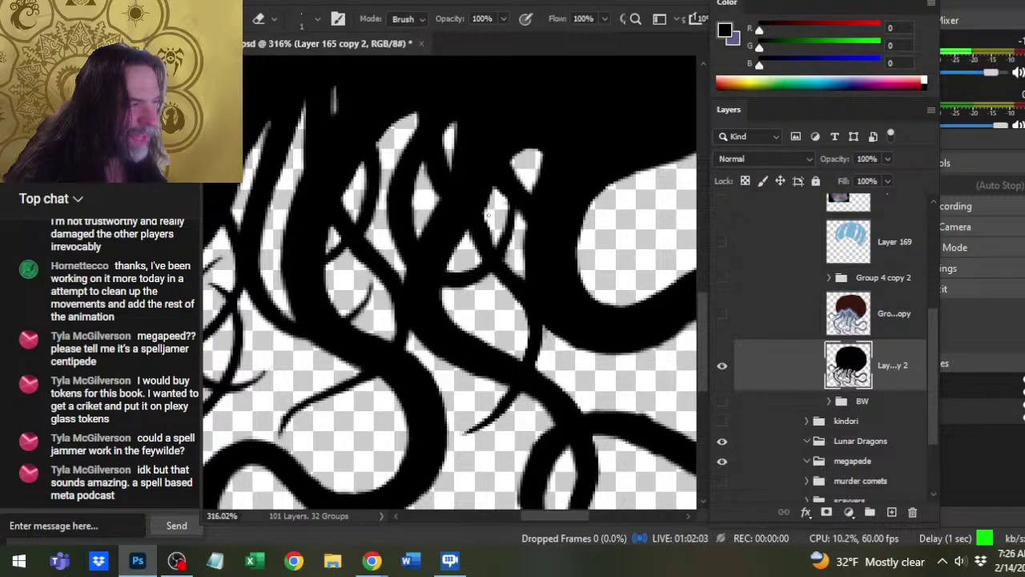
pyautogui.press('b')
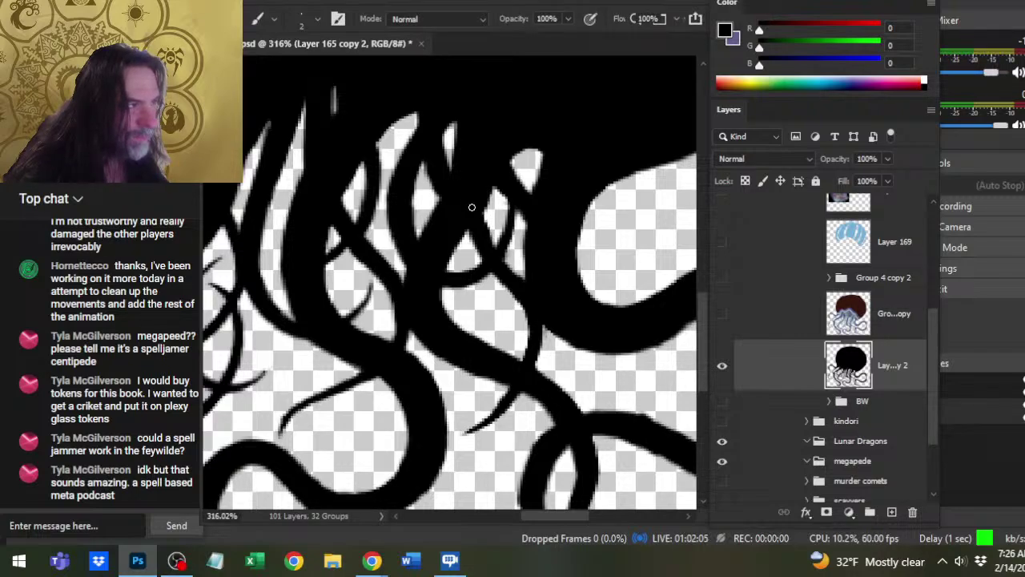
# Smooth the edges of the widened gap and the thick tentacle beside it with alternating eraser and black brush touches.
pyautogui.press('e')
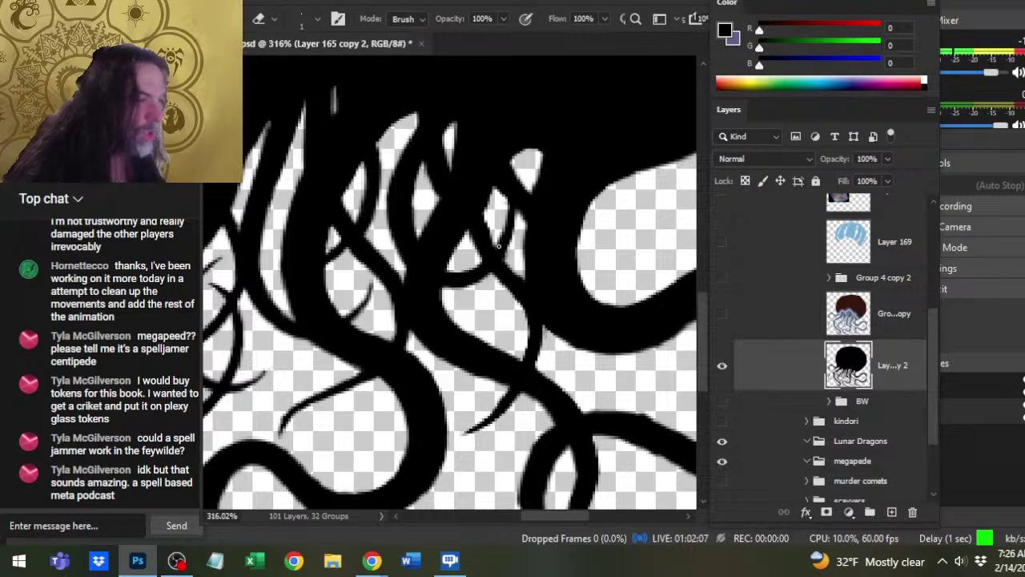
pyautogui.press('b')
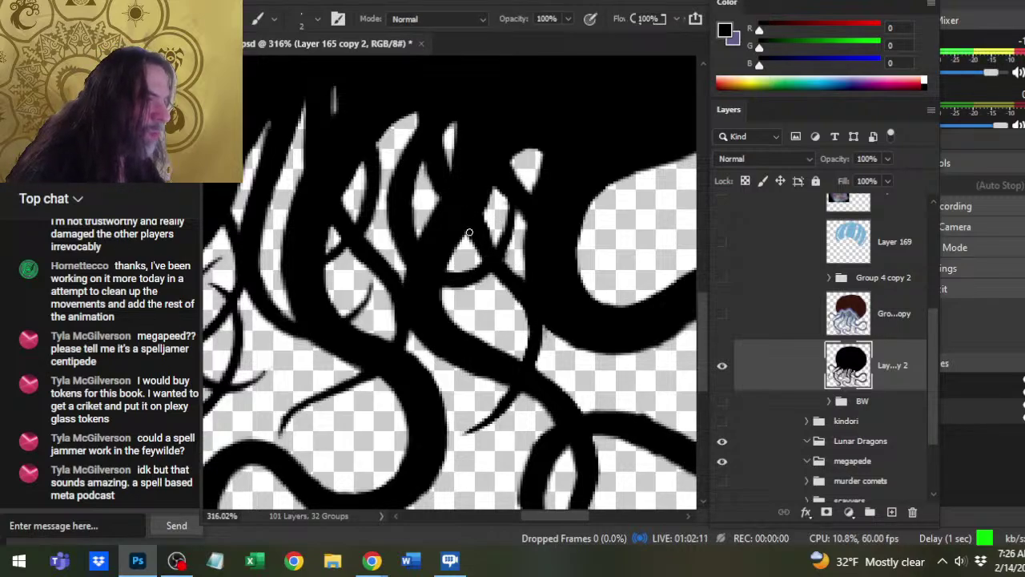
pyautogui.press('e')
pyautogui.press('b')
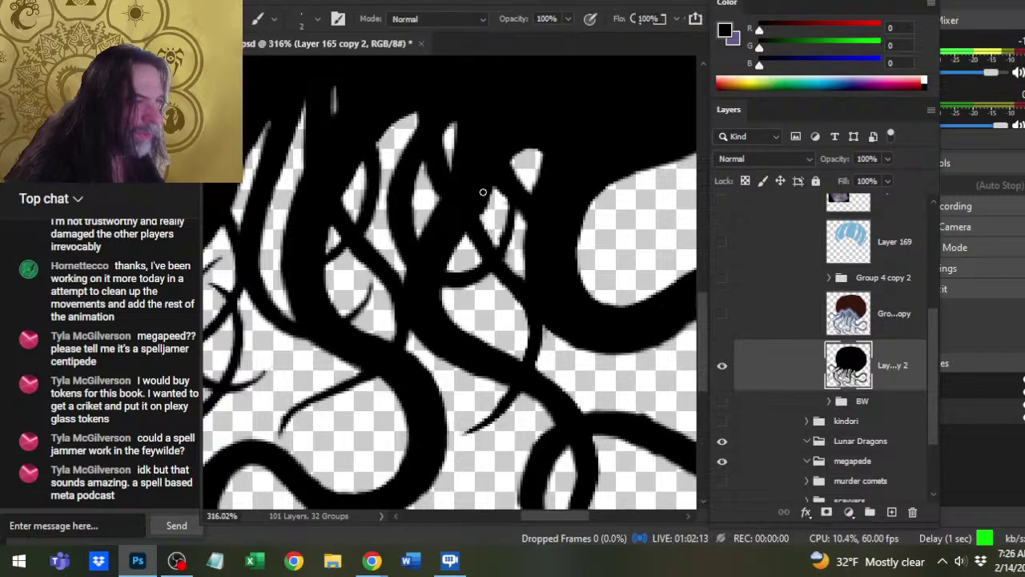
pyautogui.press('e')
pyautogui.press('b')
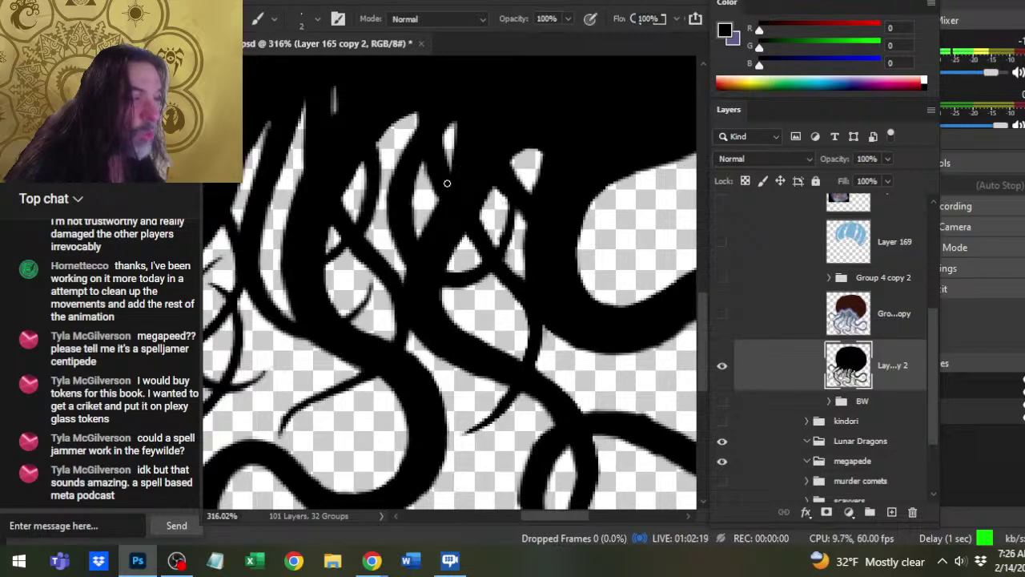
pyautogui.press('e')
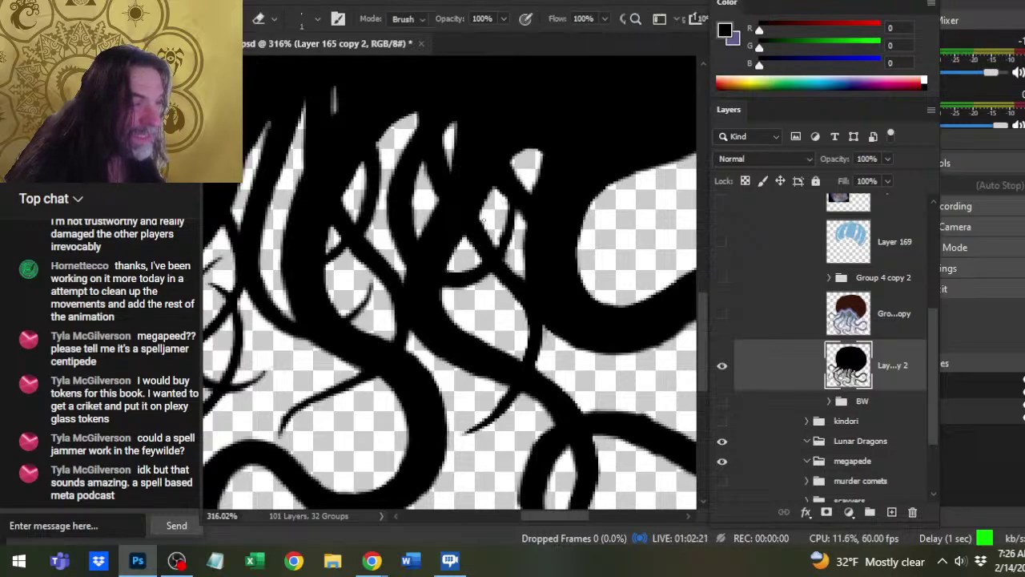
pyautogui.press('b')
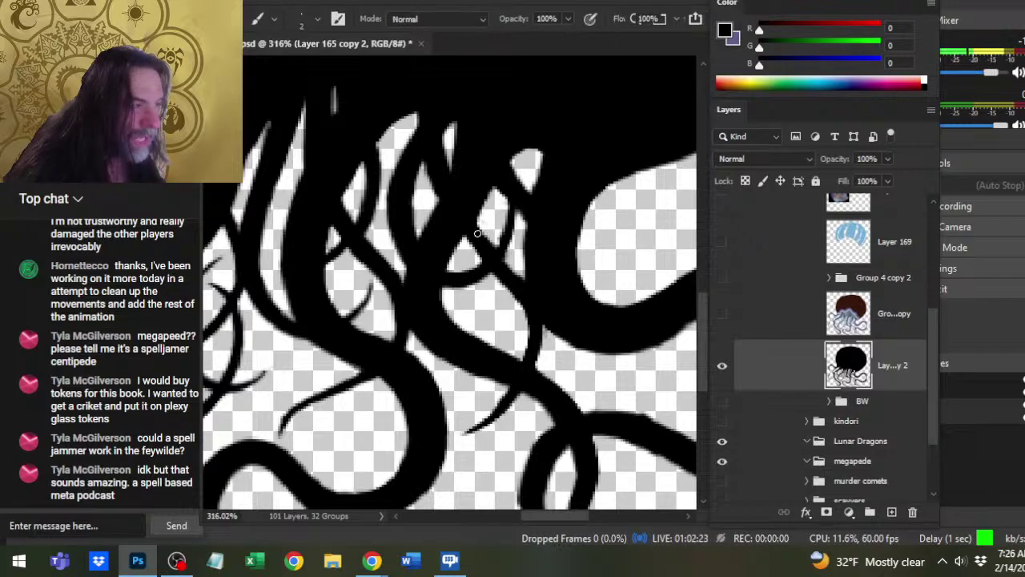
# Reshape the thin diagonal tendril and its crossing with the curved tendril using the size 2 black brush and size 1 eraser.
pyautogui.moveTo(478, 233)
pyautogui.mouseDown()
pyautogui.moveTo(523, 282)
pyautogui.moveTo(506, 289)
pyautogui.moveTo(516, 298)
pyautogui.mouseUp()
pyautogui.press('e')
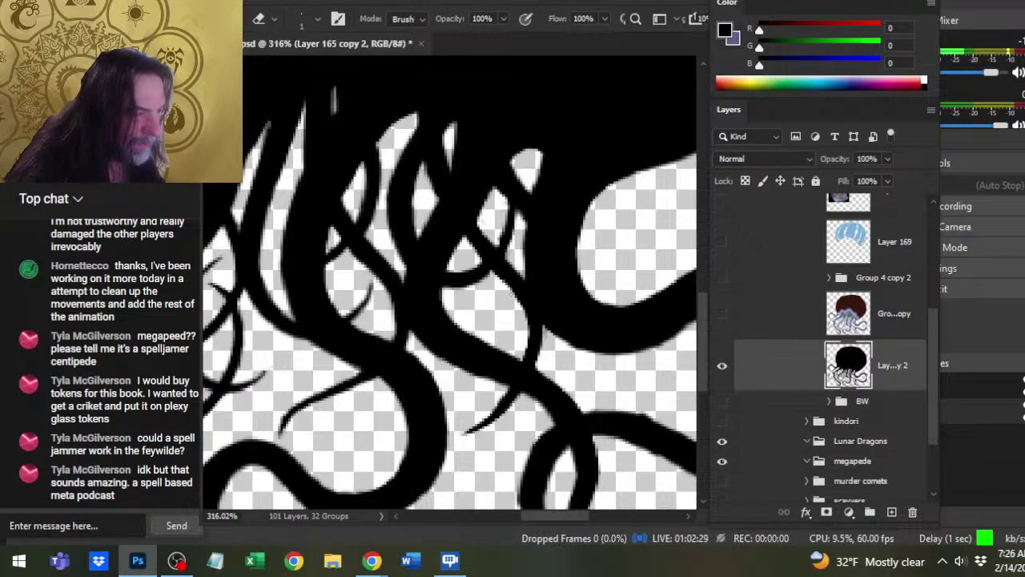
pyautogui.press('b')
pyautogui.moveTo(496, 250)
pyautogui.mouseDown()
pyautogui.moveTo(509, 216)
pyautogui.moveTo(515, 229)
pyautogui.moveTo(502, 225)
pyautogui.moveTo(499, 242)
pyautogui.mouseUp()
pyautogui.press('e')
pyautogui.press('b')
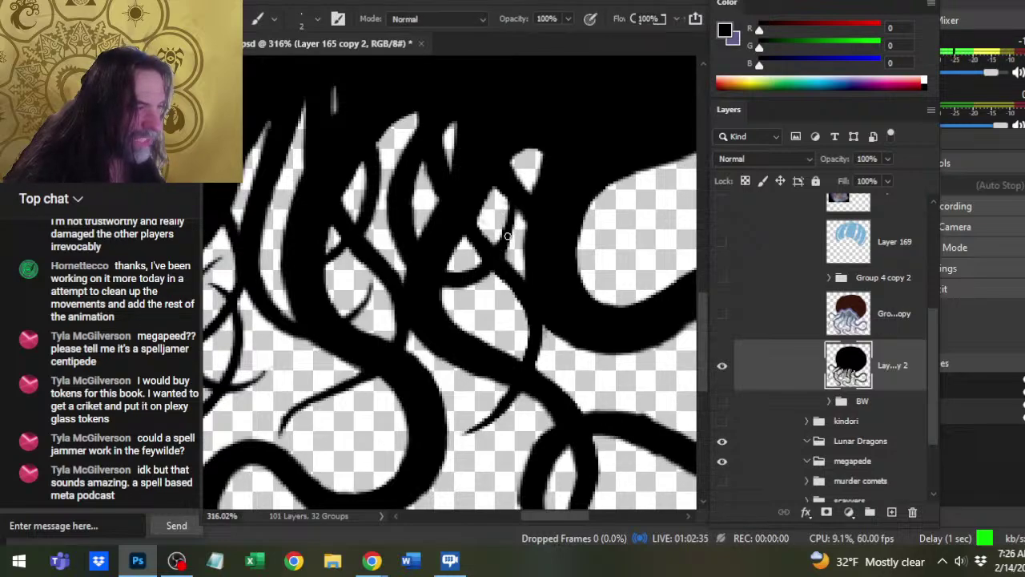
pyautogui.press('e')
pyautogui.press('b')
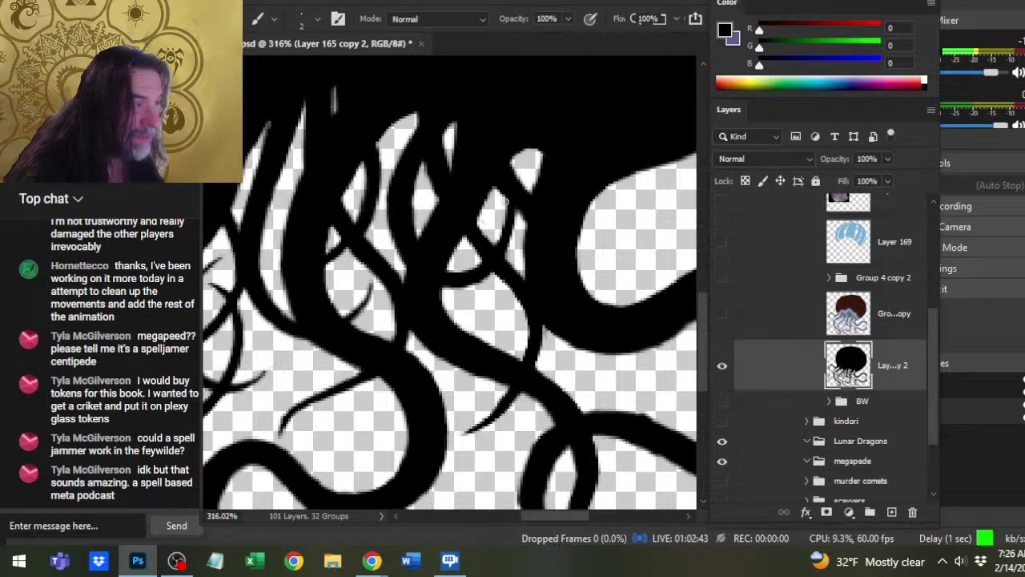
# Thin and smooth the upper part of the curved tendril beside the narrow gap, alternating the size 1 eraser and size 2 black brush.
pyautogui.press('e')
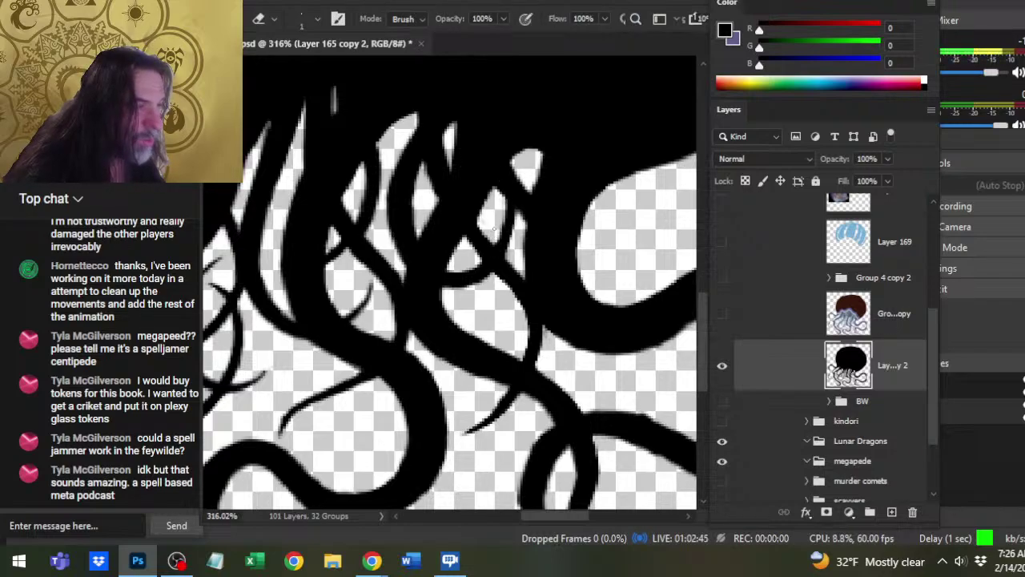
pyautogui.press('b')
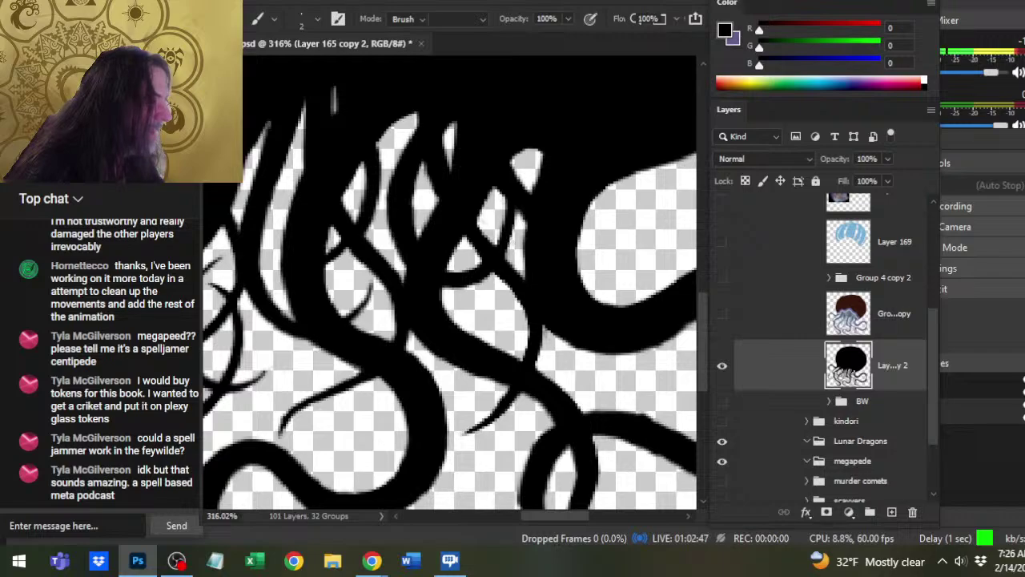
pyautogui.press('e')
pyautogui.moveTo(505, 213)
pyautogui.mouseDown()
pyautogui.moveTo(501, 237)
pyautogui.moveTo(514, 209)
pyautogui.moveTo(510, 186)
pyautogui.mouseUp()
pyautogui.press('b')
pyautogui.press('e')
pyautogui.press('b')
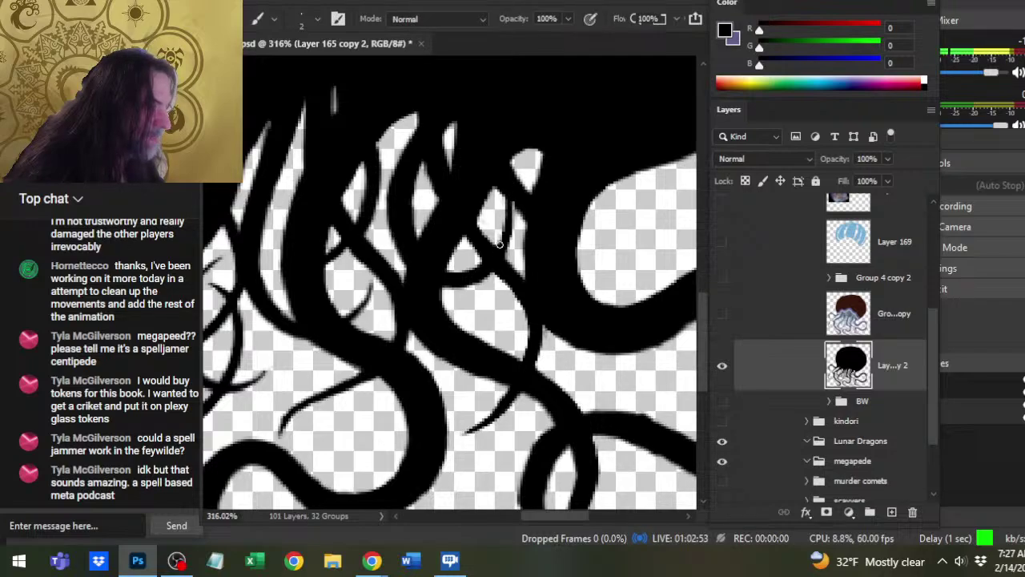
# Erase the diagonal tendril where it meets the curved tendril and repaint the curved tendril as one continuous stroke up to the body.
pyautogui.press('e')
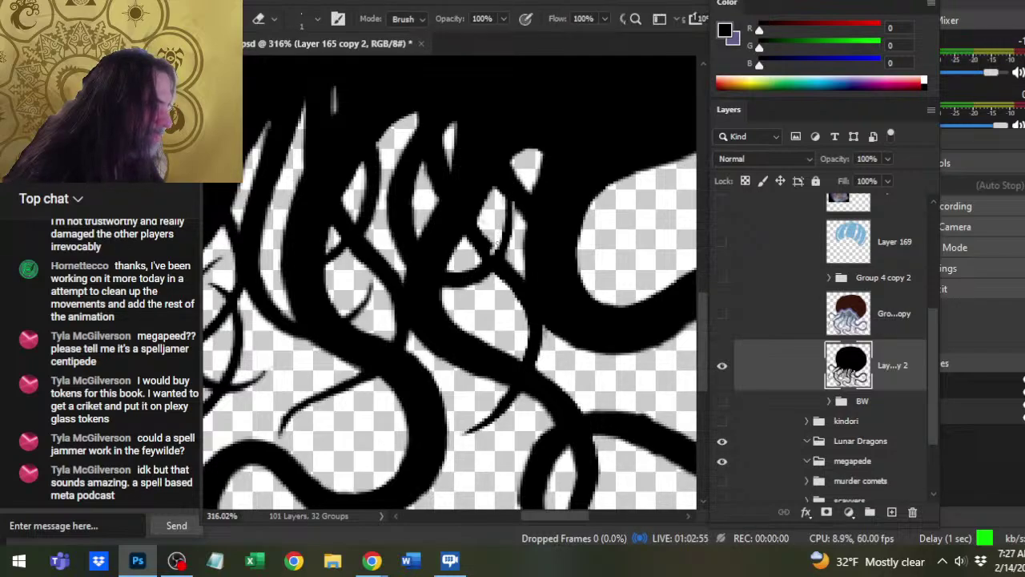
pyautogui.moveTo(493, 245)
pyautogui.mouseDown()
pyautogui.moveTo(480, 266)
pyautogui.moveTo(497, 244)
pyautogui.mouseUp()
pyautogui.press('b')
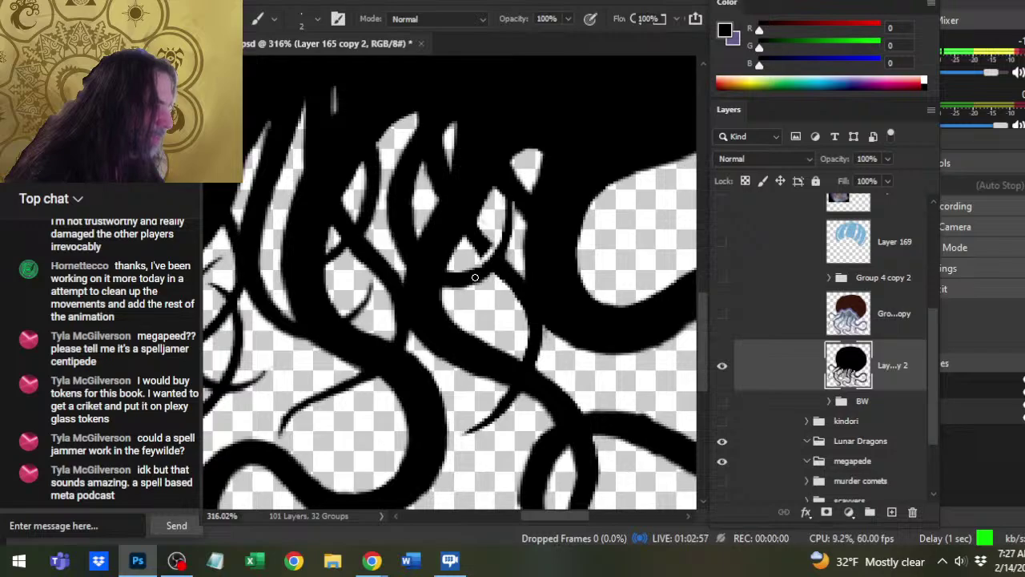
pyautogui.moveTo(475, 277)
pyautogui.mouseDown()
pyautogui.moveTo(497, 246)
pyautogui.moveTo(507, 183)
pyautogui.mouseUp()
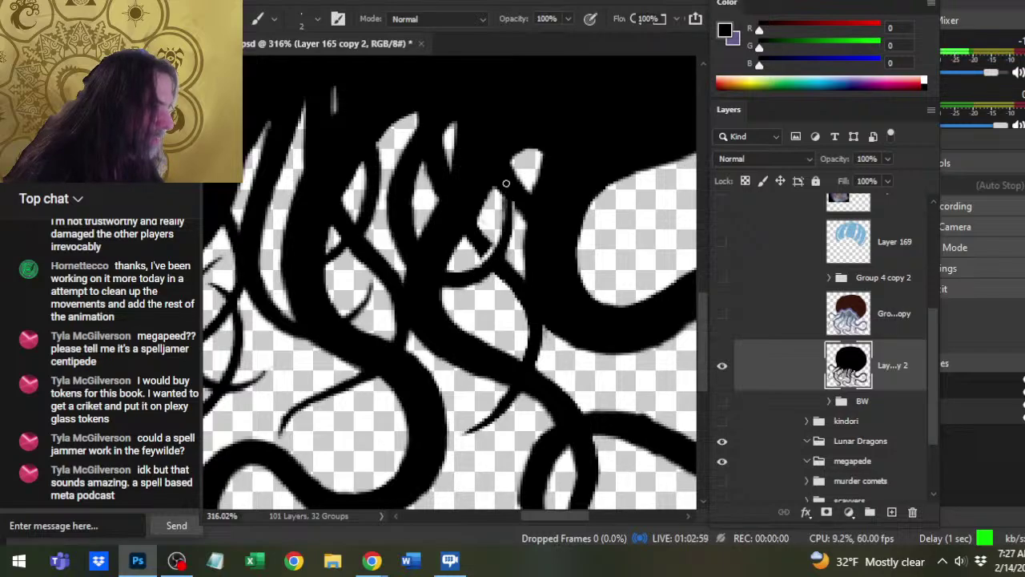
pyautogui.press('e')
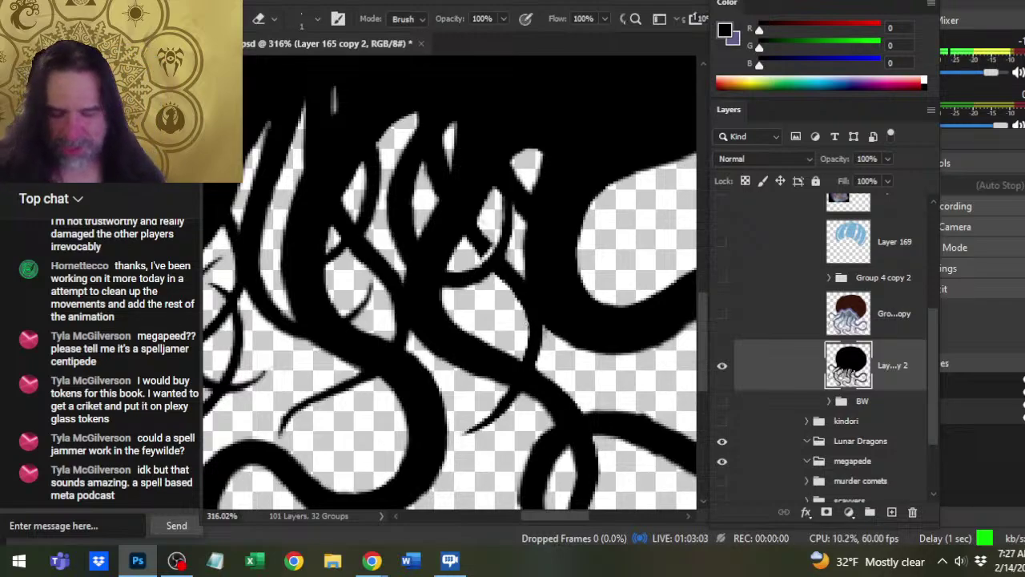
# Rebuild the diagonal tendril across the curved tendril and clean their crossing with the size 2 black brush and size 1 eraser.
pyautogui.press('b')
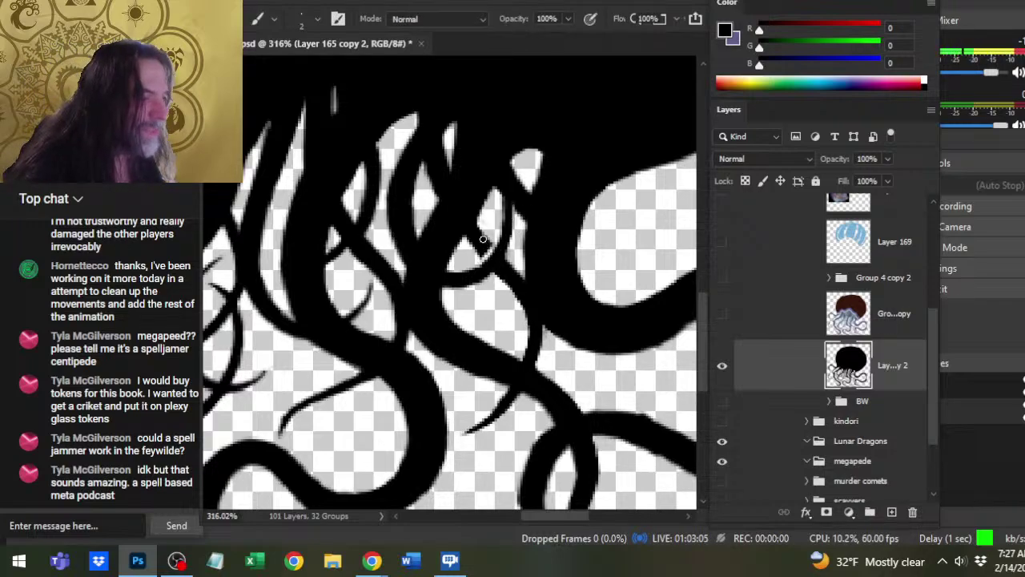
pyautogui.press('e')
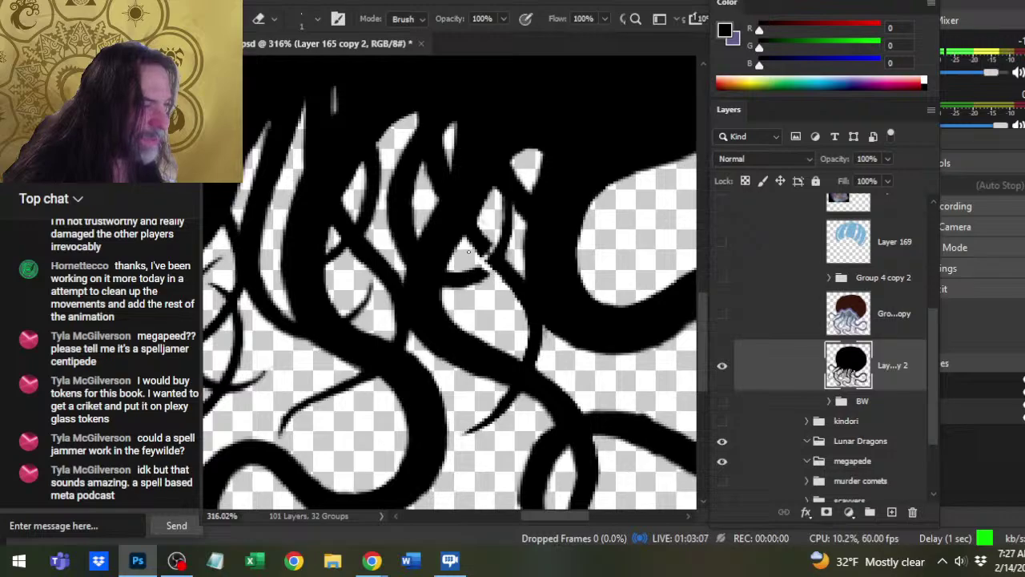
pyautogui.press('b')
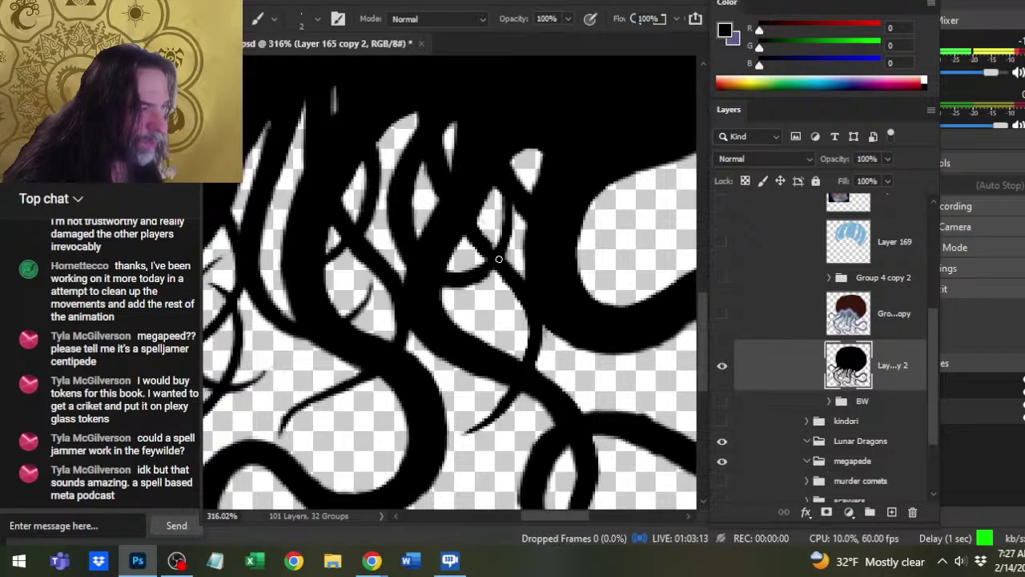
pyautogui.press('e')
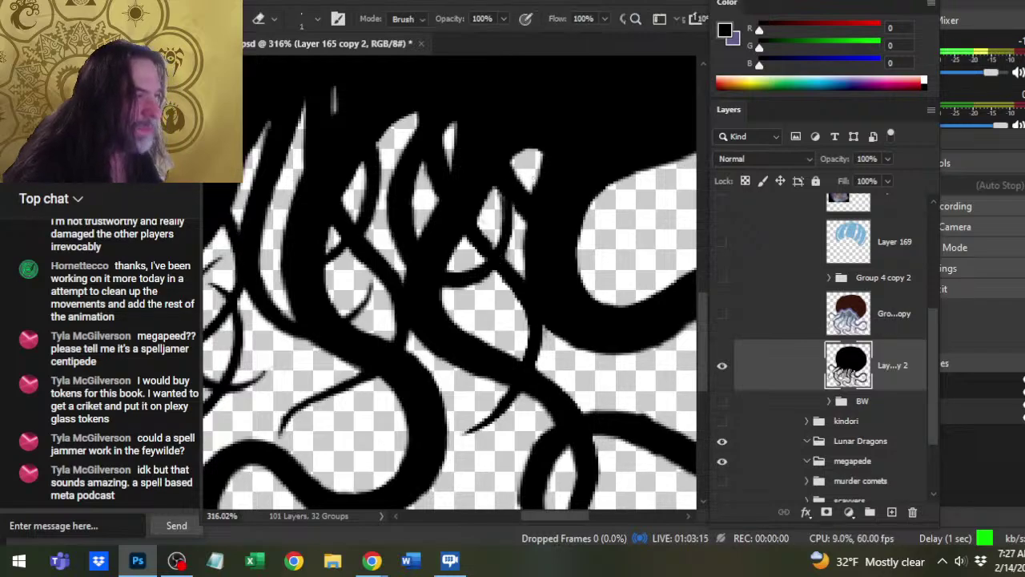
pyautogui.press('b')
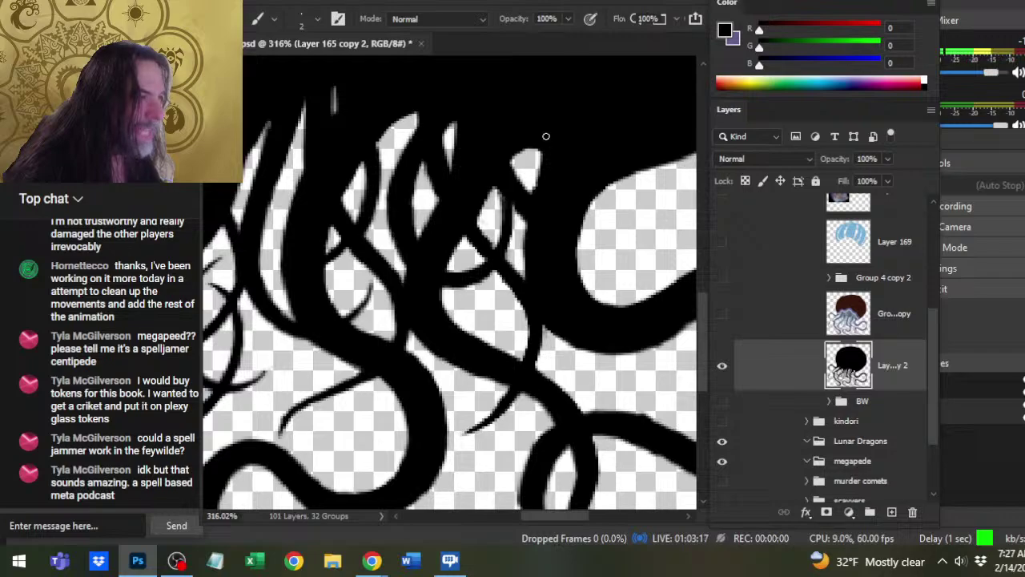
# Refine the small rounded gap at the thick U-shaped tentacle's base and smooth that tentacle's inner edge with the eraser and black brush.
pyautogui.press('e')
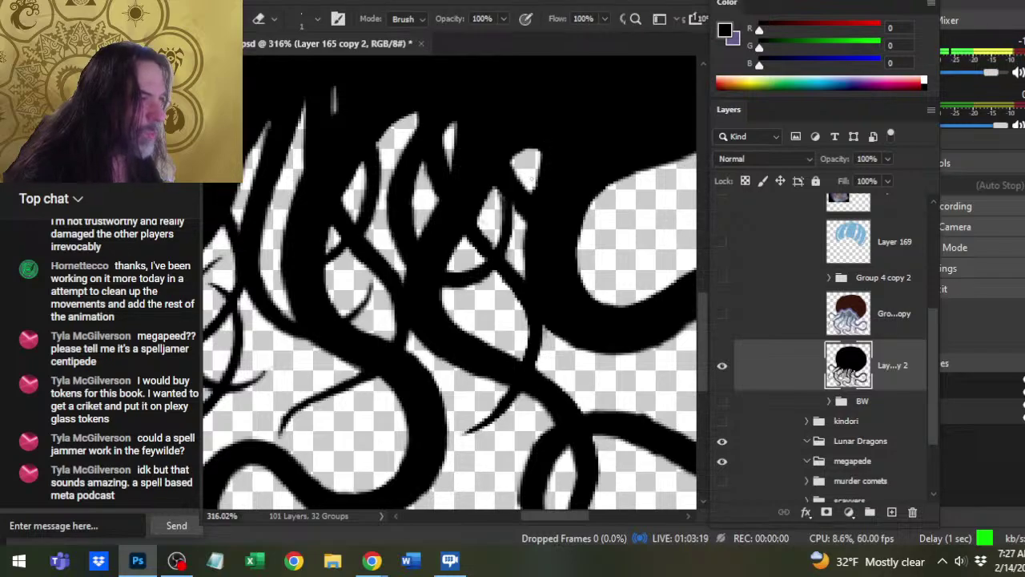
pyautogui.press('b')
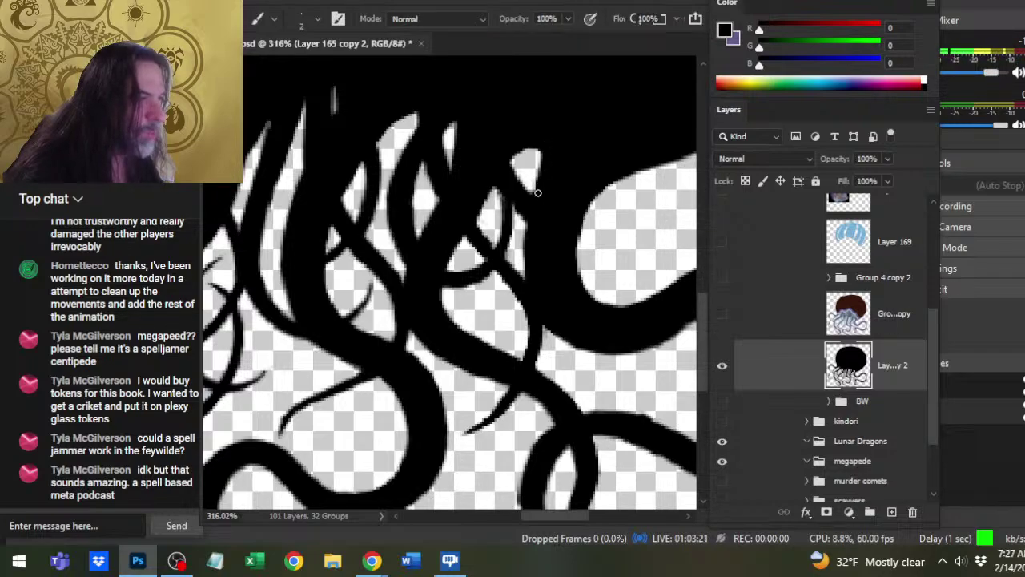
pyautogui.press('e')
pyautogui.press('b')
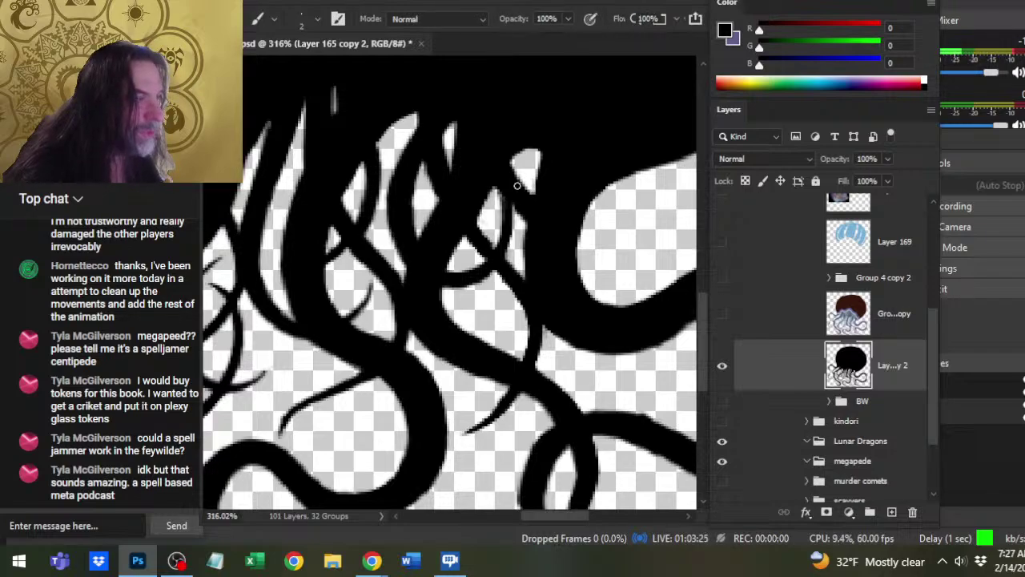
pyautogui.press('e')
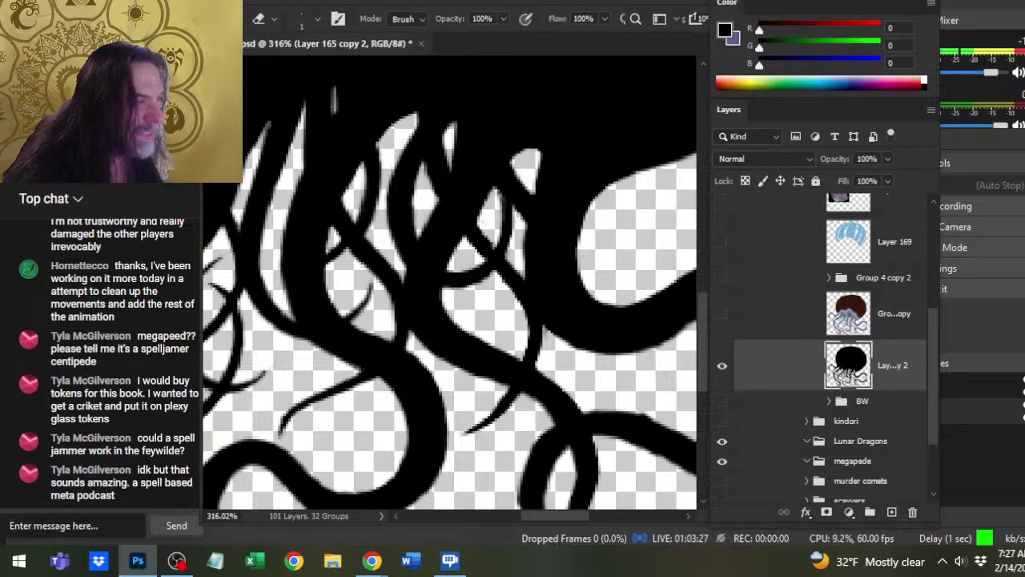
pyautogui.press('b')
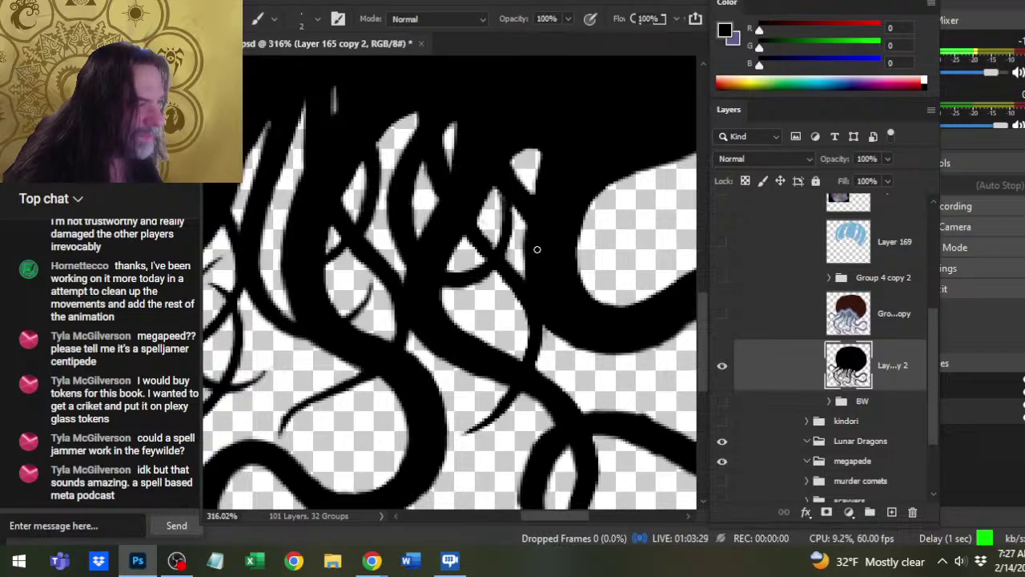
pyautogui.moveTo(530, 266)
pyautogui.mouseDown()
pyautogui.moveTo(528, 233)
pyautogui.moveTo(528, 280)
pyautogui.moveTo(544, 185)
pyautogui.mouseUp()
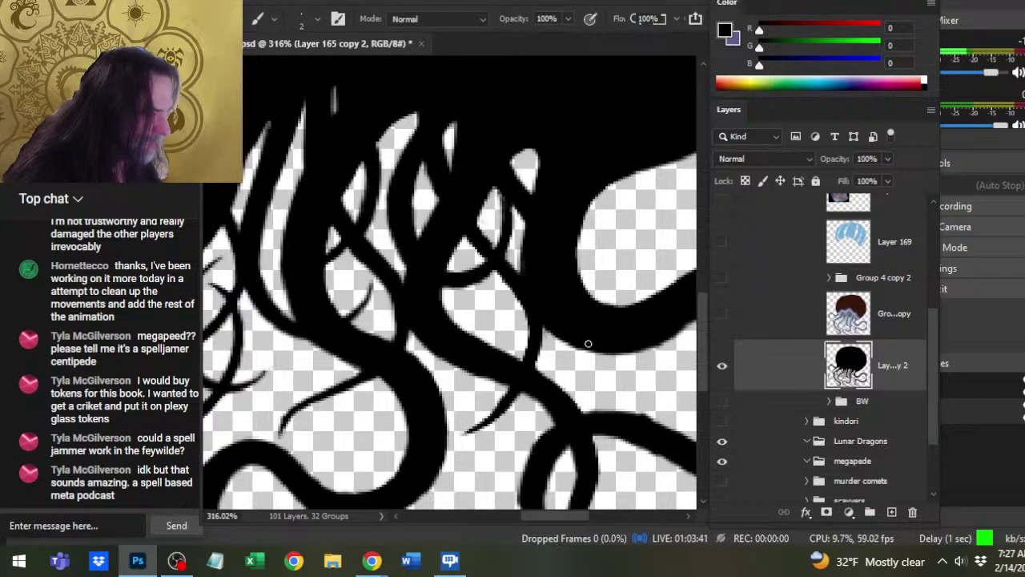
# Check the whole silhouette, and touch up the diamond-shaped gap between the central crossing tentacles with the size 2 brush and size 1 eraser.
pyautogui.press('z')
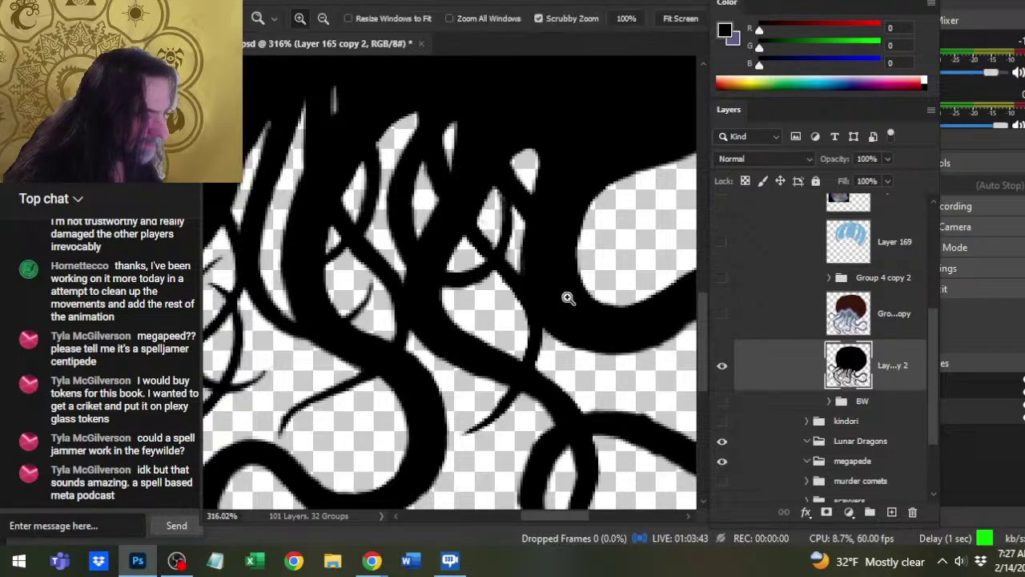
pyautogui.moveTo(567, 324); pyautogui.dragTo(522, 325)
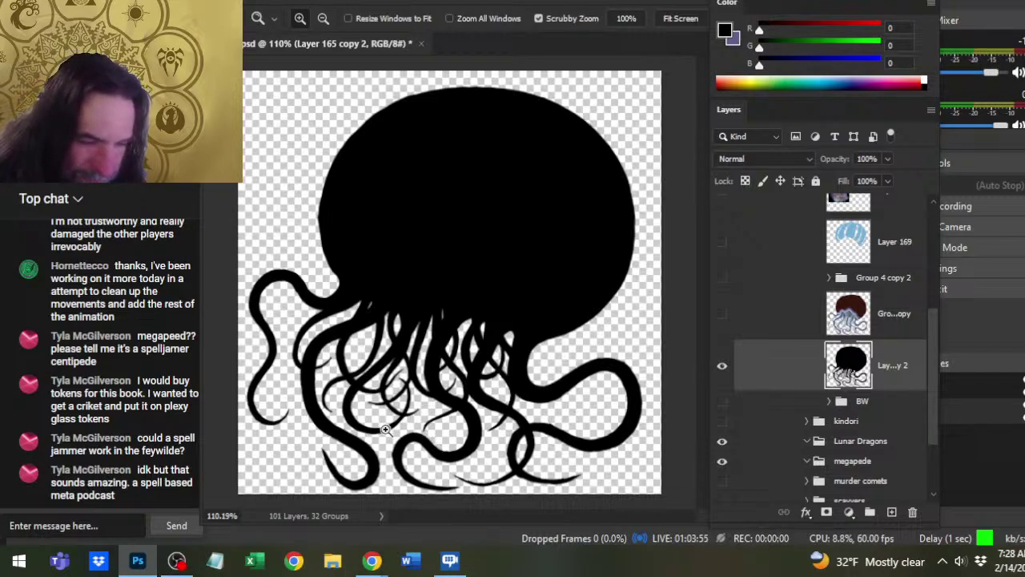
pyautogui.click(488, 407)
pyautogui.click(454, 312)
pyautogui.press('b')
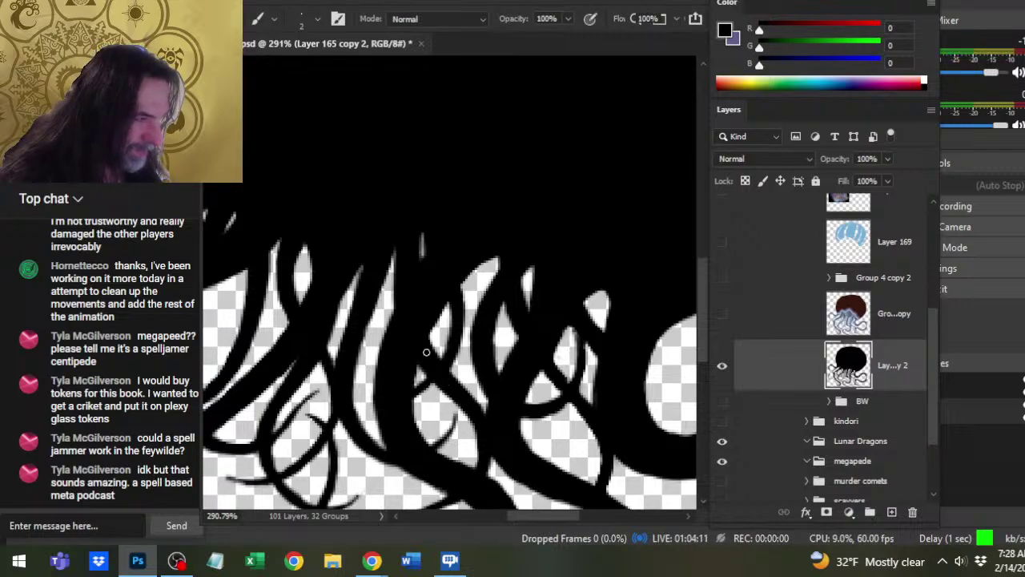
pyautogui.press('e')
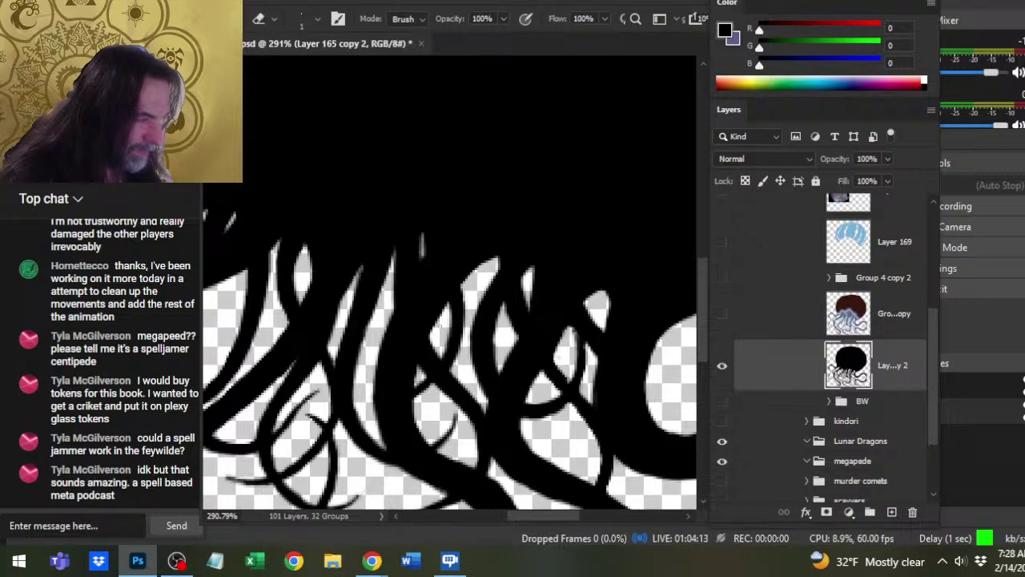
pyautogui.press('b')
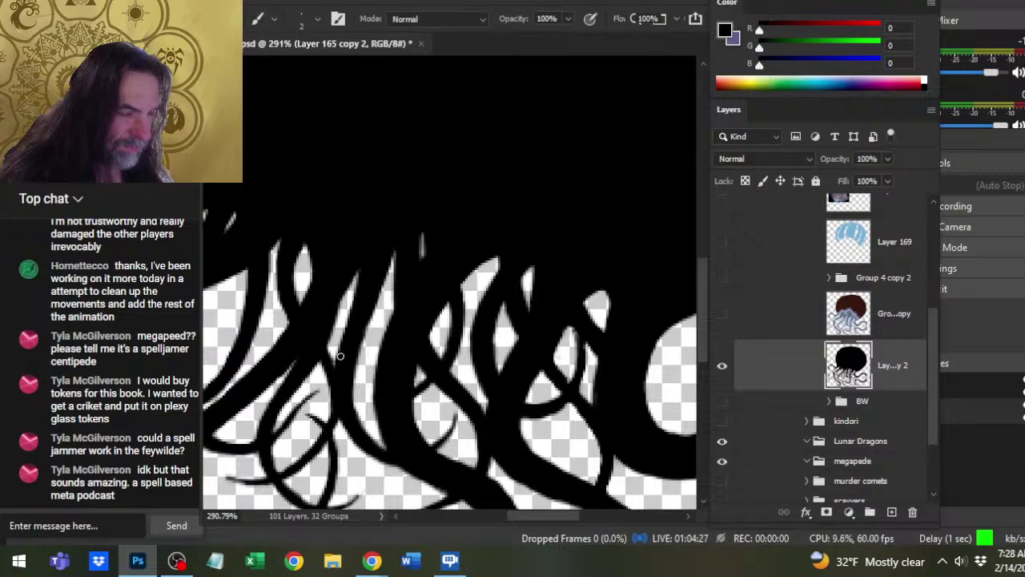
# Paint the tentacle edge beside the tall curved gap under the body with the size 2 black brush to narrow the gap's upper tip.
pyautogui.press('z')
pyautogui.moveTo(321, 342); pyautogui.dragTo(318, 332)
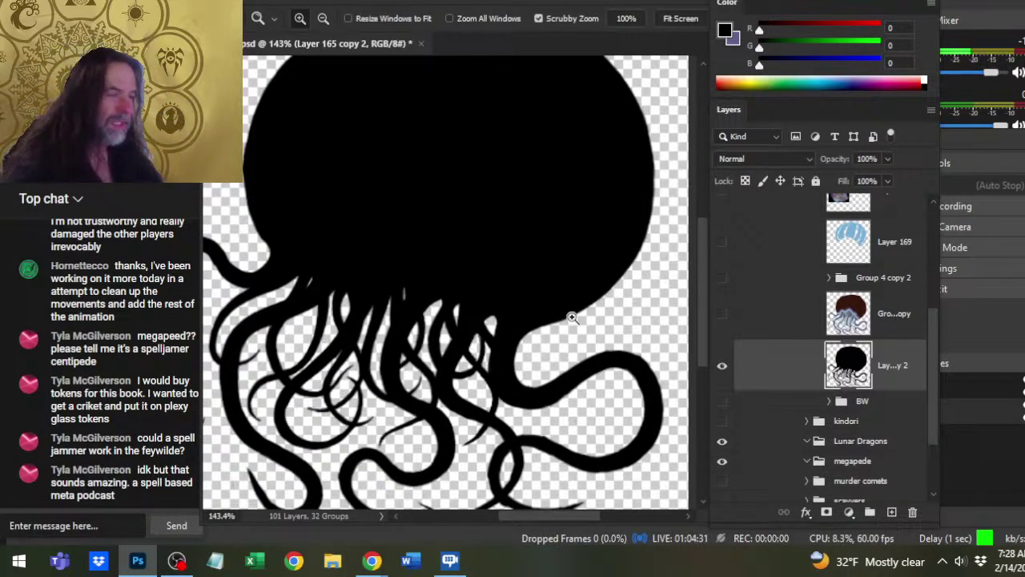
pyautogui.click(462, 325)
pyautogui.press('b')
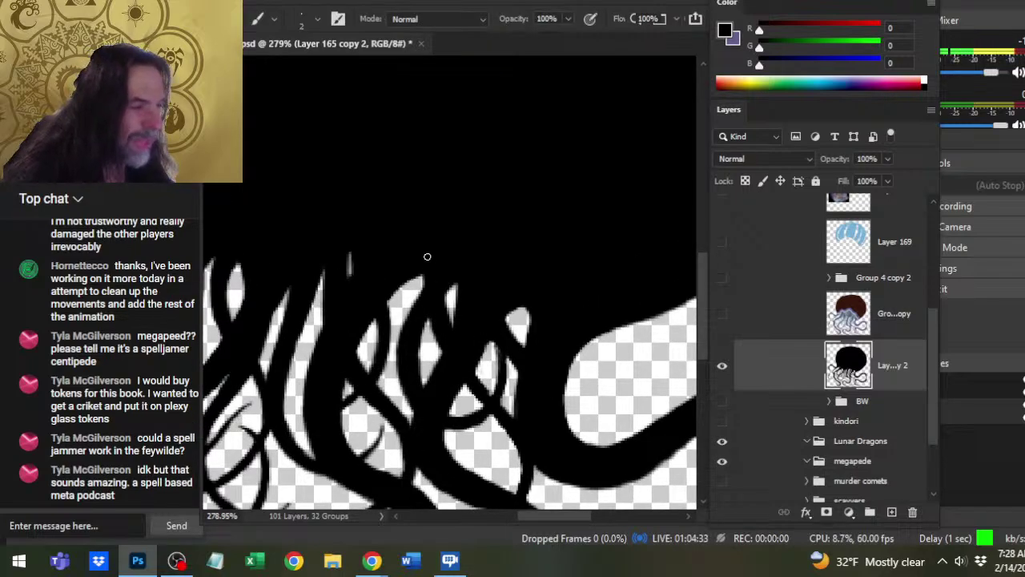
pyautogui.moveTo(418, 284); pyautogui.dragTo(415, 303)
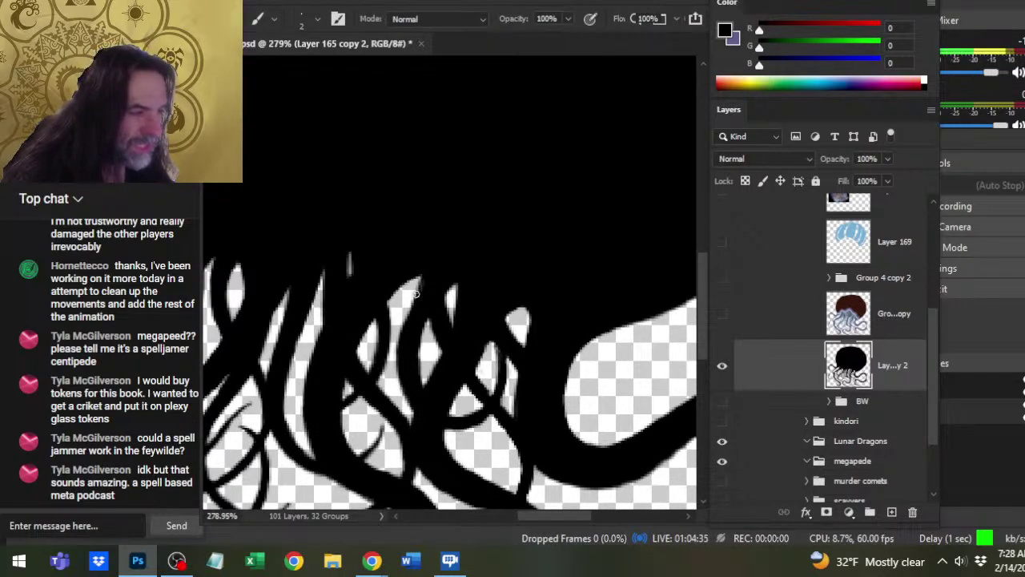
pyautogui.moveTo(426, 265)
pyautogui.mouseDown()
pyautogui.moveTo(417, 301)
pyautogui.moveTo(421, 288)
pyautogui.mouseUp()
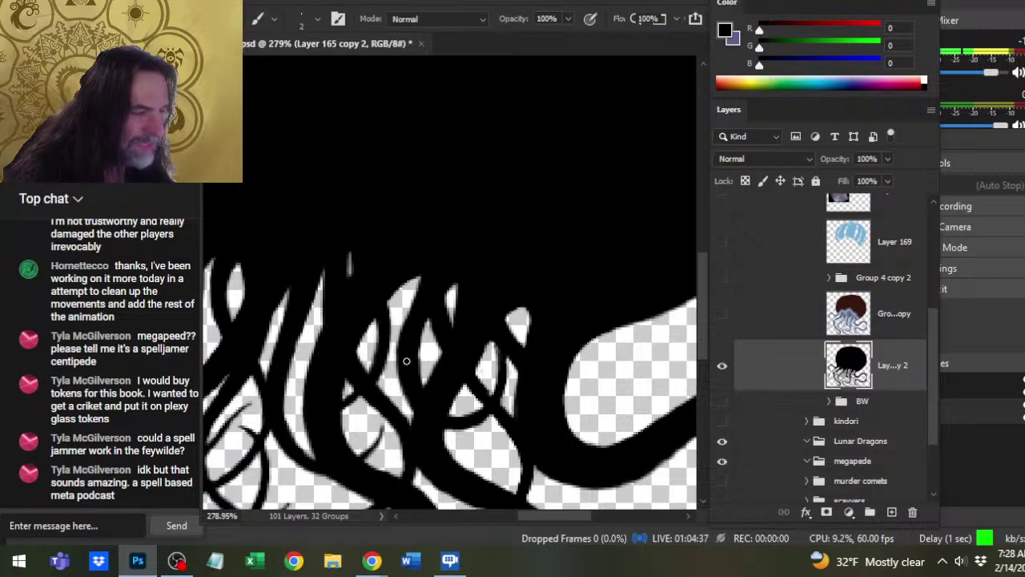
# Refine the thin curved tentacle beside the narrow almond-shaped gap under the body with the size 2 black brush and size 1 eraser.
pyautogui.press('e')
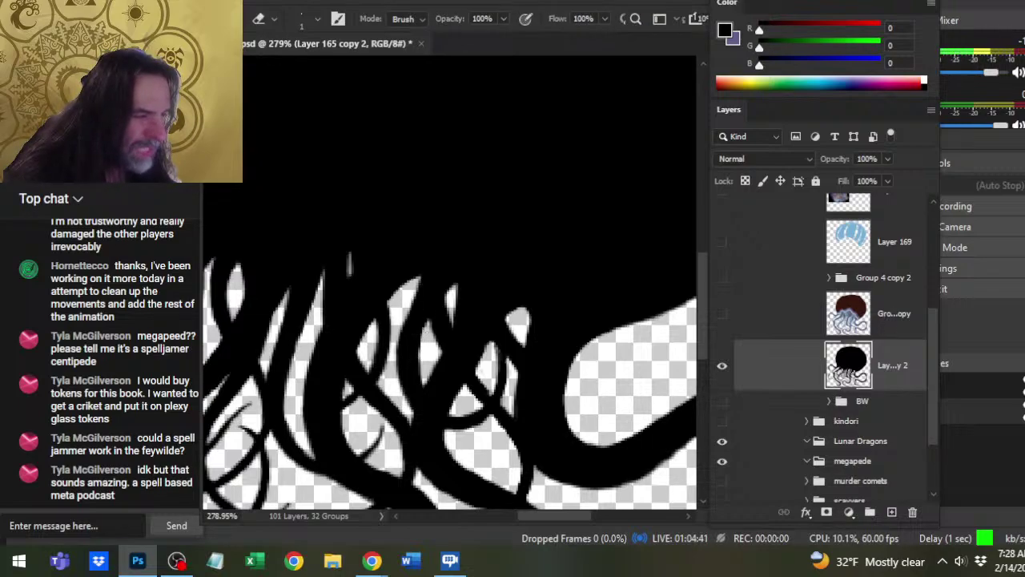
pyautogui.press('b')
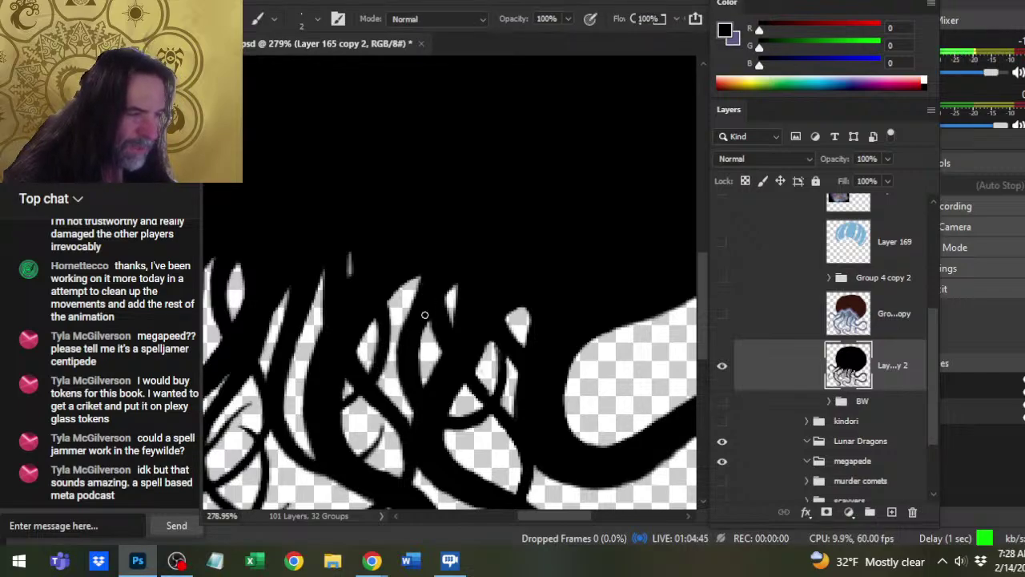
pyautogui.press('e')
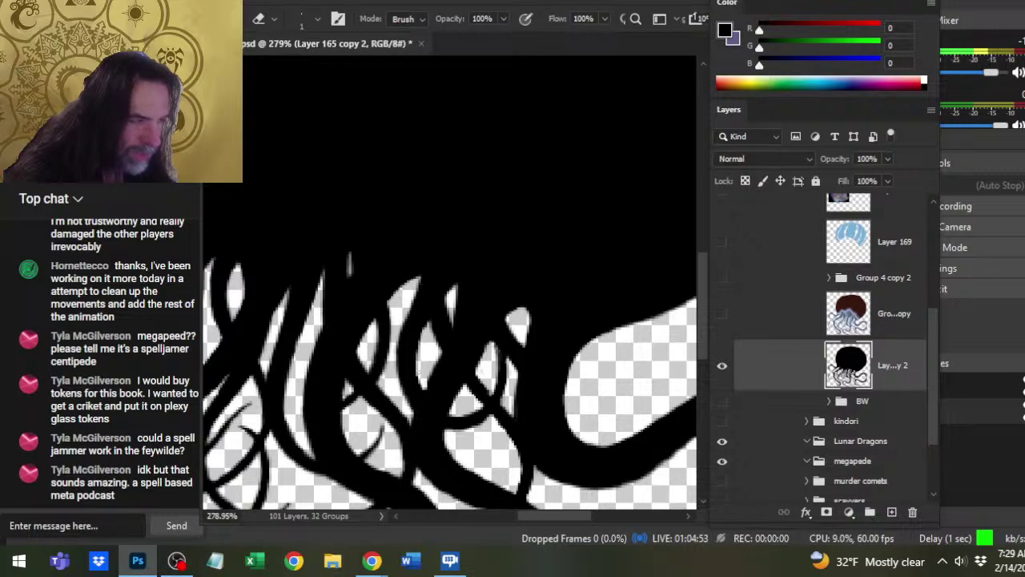
pyautogui.press('b')
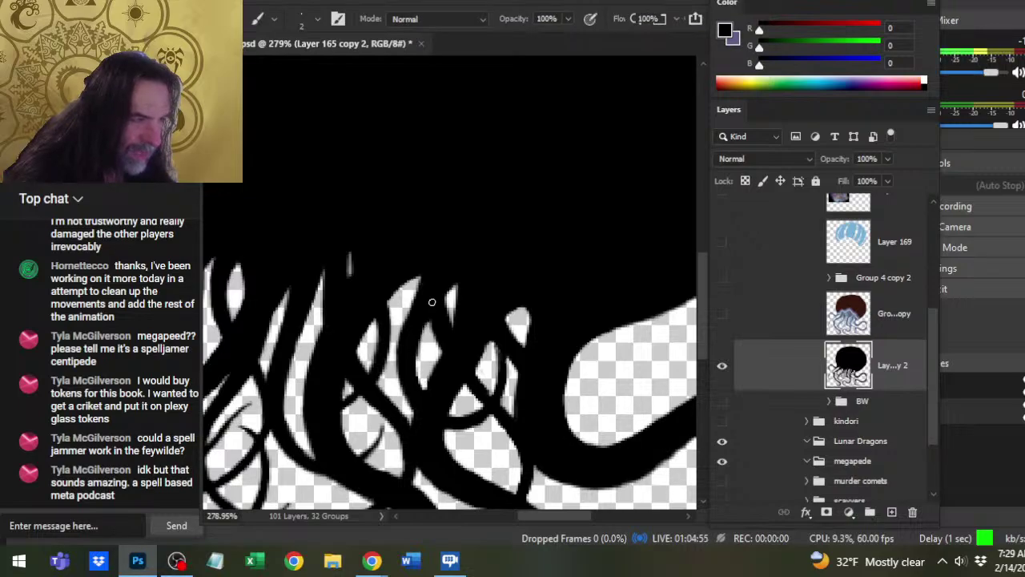
pyautogui.press('e')
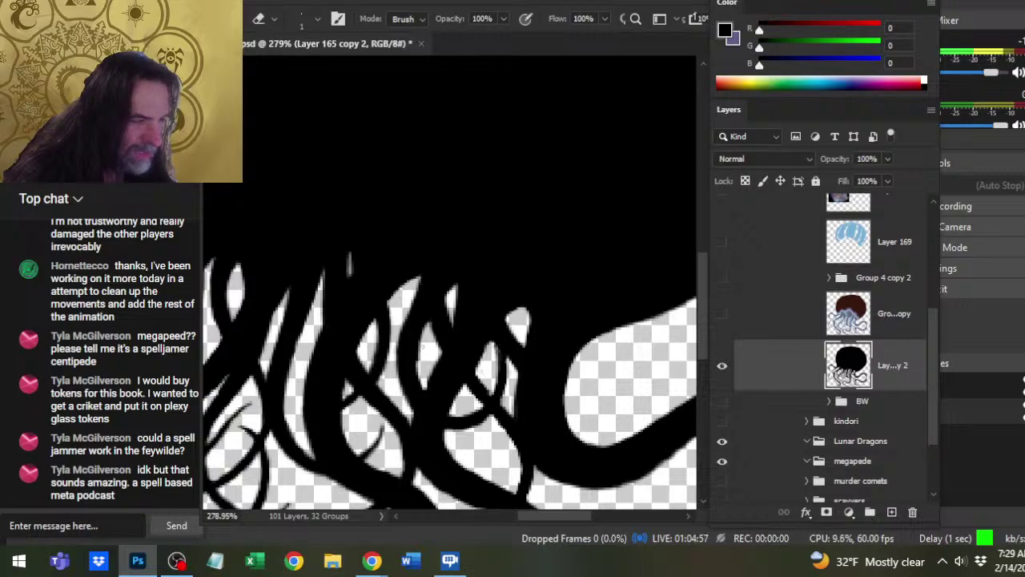
pyautogui.press('b')
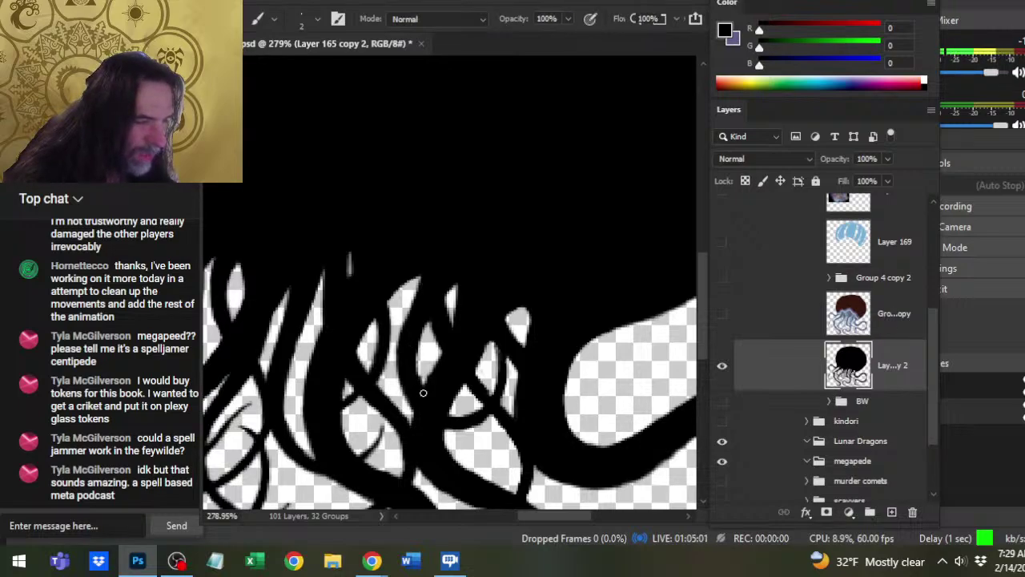
pyautogui.press('e')
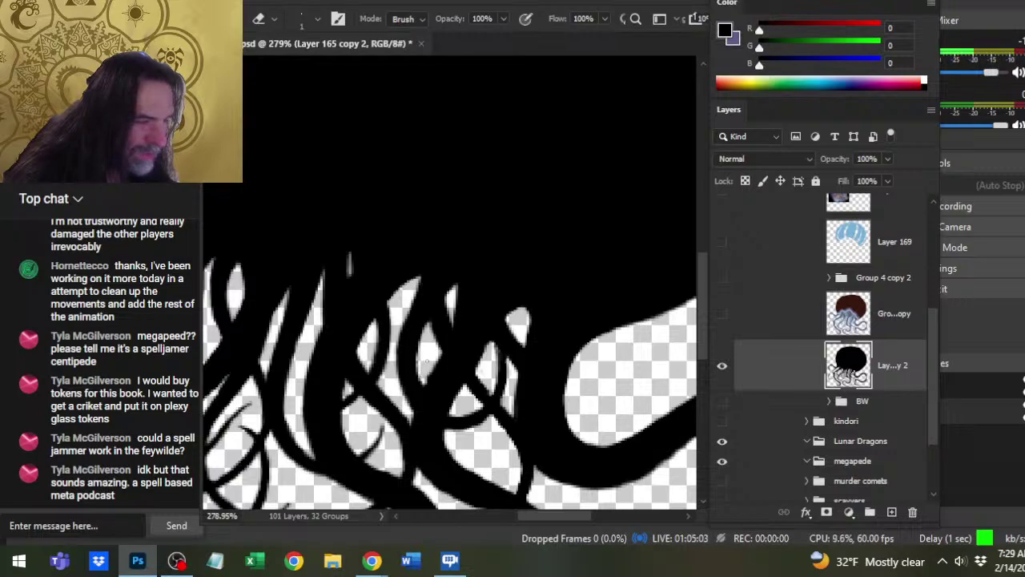
pyautogui.press('b')
pyautogui.press('e')
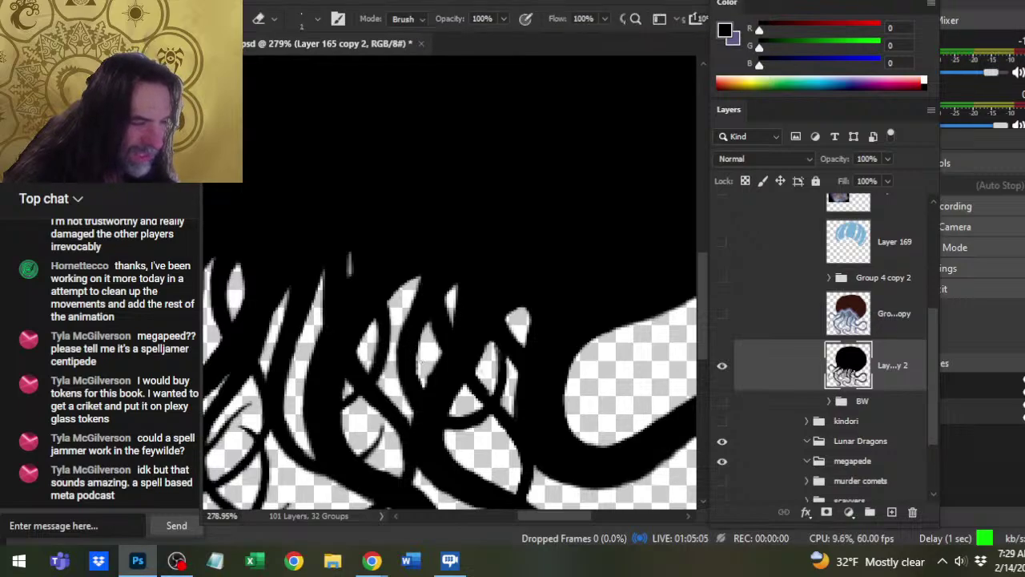
# Reshape the lower tip of the almond-shaped gap where the thin and thick tentacles meet, alternating the size 1 eraser and size 2 black brush.
pyautogui.moveTo(425, 387); pyautogui.dragTo(418, 392)
pyautogui.press('b')
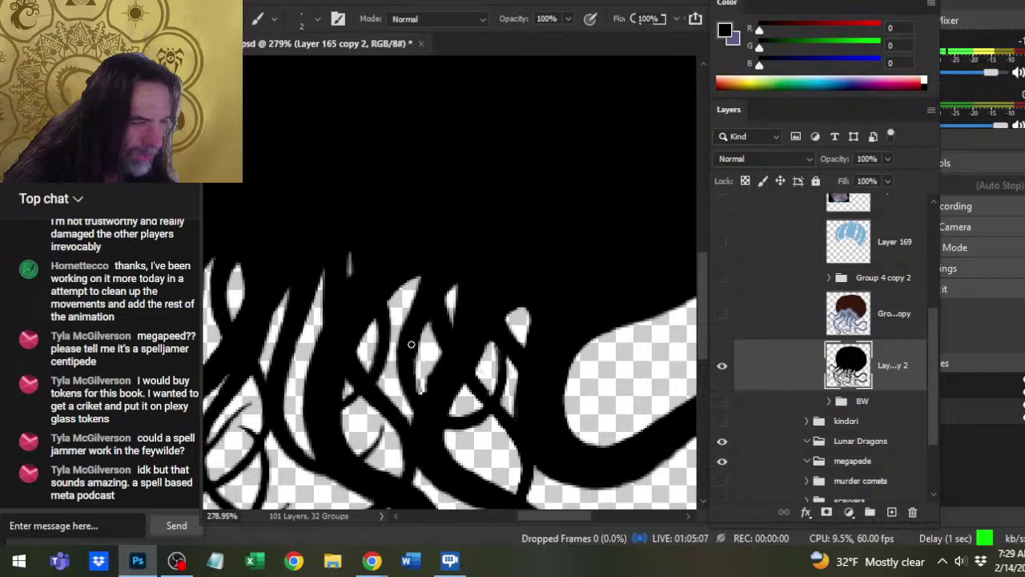
pyautogui.press('e')
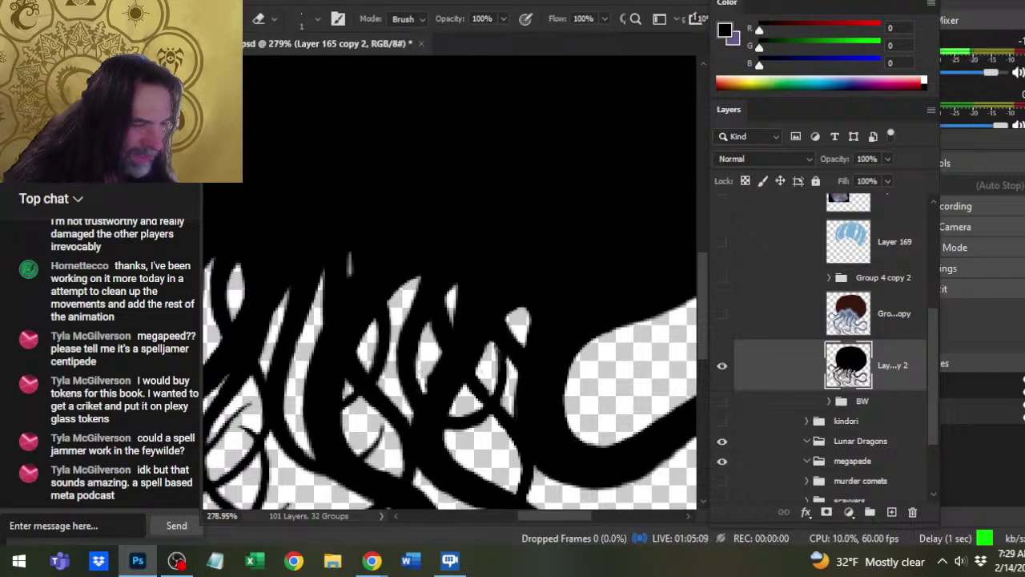
pyautogui.moveTo(426, 391); pyautogui.dragTo(421, 397)
pyautogui.press('b')
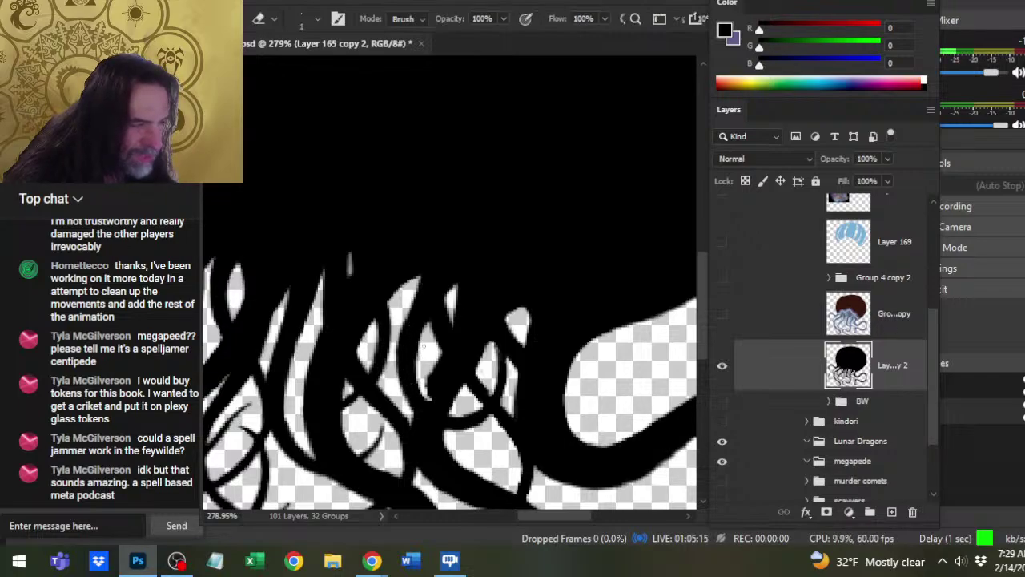
pyautogui.moveTo(432, 391); pyautogui.dragTo(423, 398)
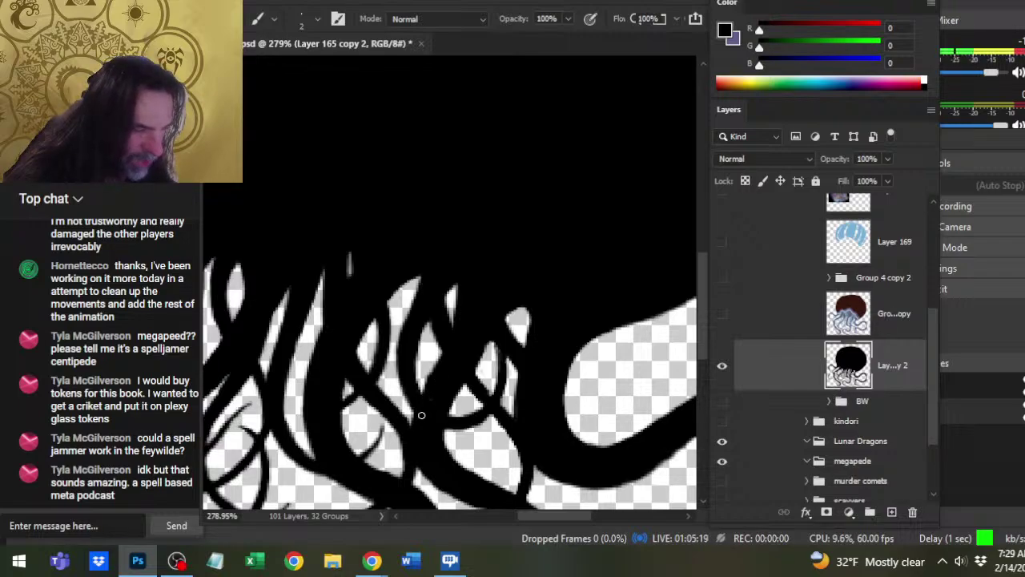
pyautogui.press('e')
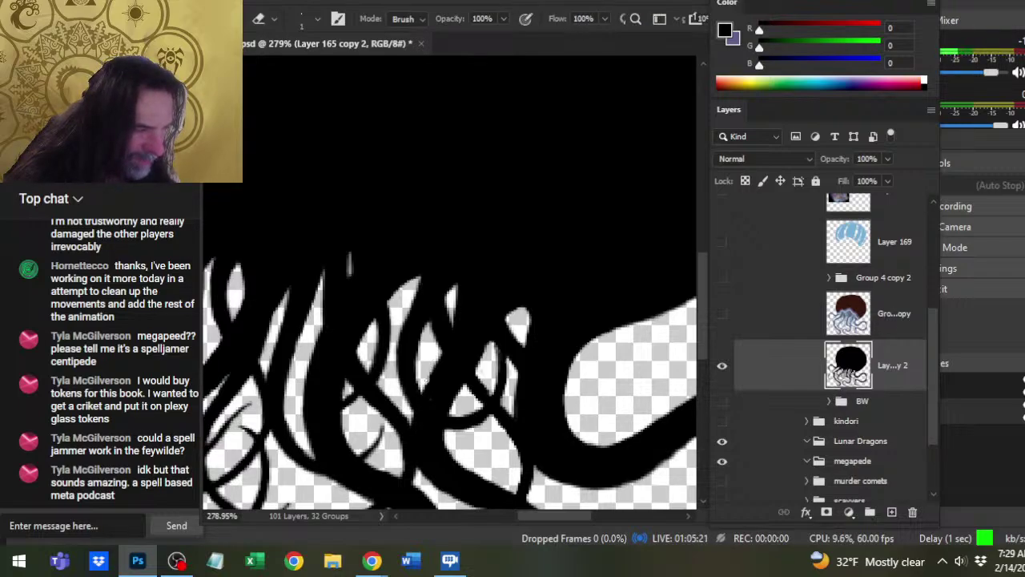
pyautogui.press('b')
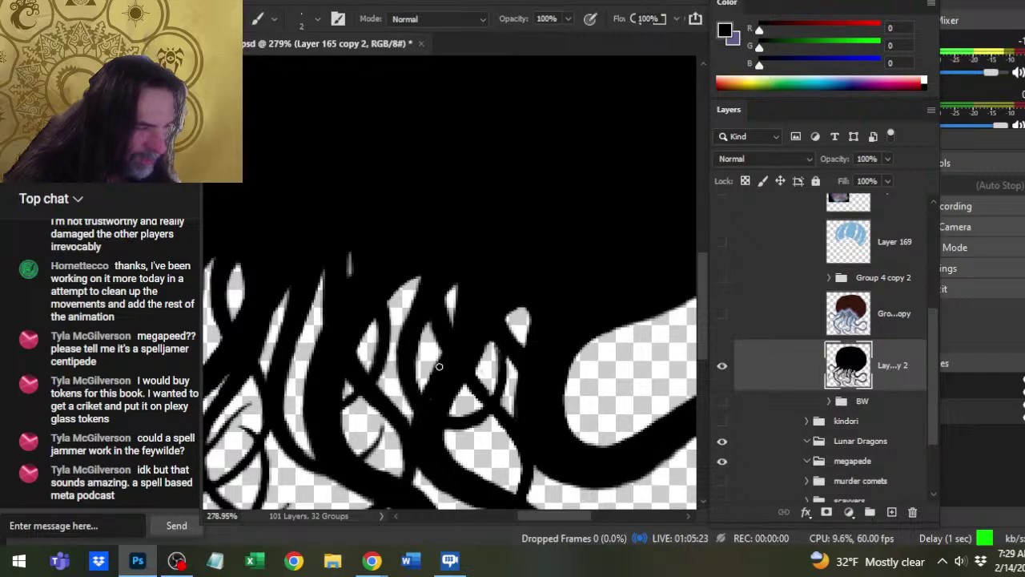
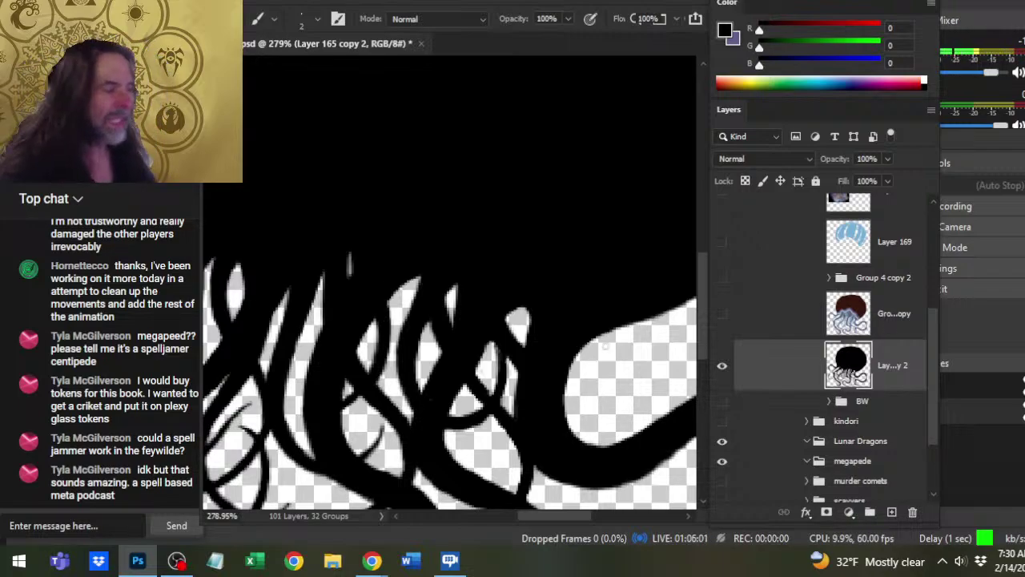
# Show the coloured Group 4 copy layer above the silhouette and compare the two across the whole creature.
pyautogui.press('z')
pyautogui.moveTo(633, 343); pyautogui.dragTo(598, 338)
pyautogui.moveTo(673, 457); pyautogui.dragTo(564, 298)
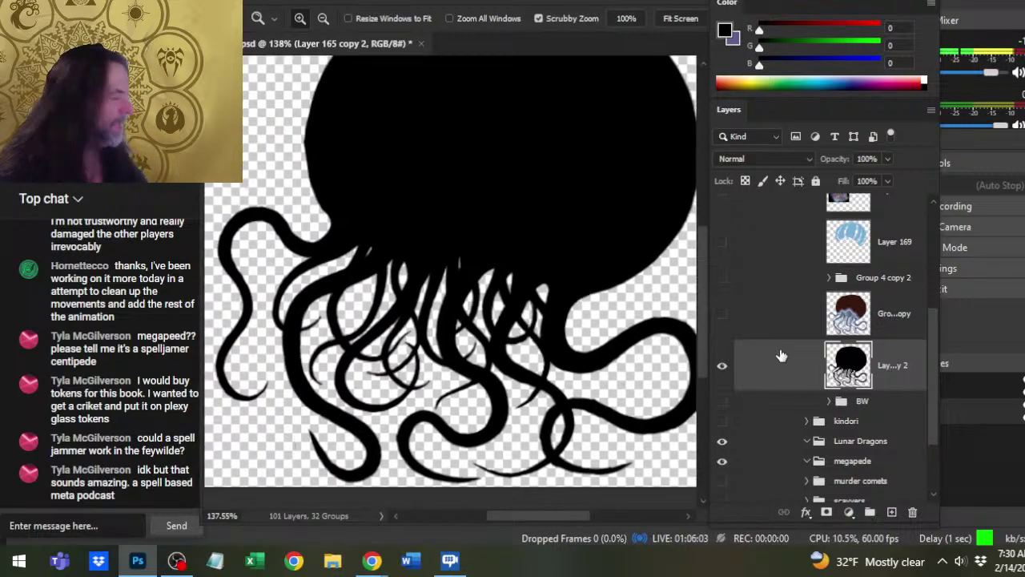
pyautogui.click(721, 313)
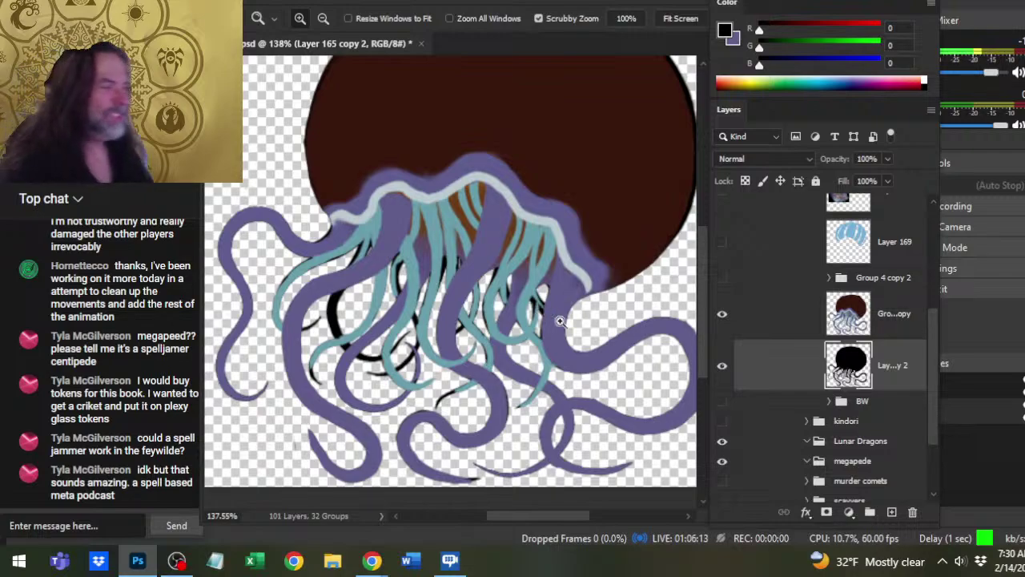
pyautogui.moveTo(593, 321); pyautogui.dragTo(543, 329)
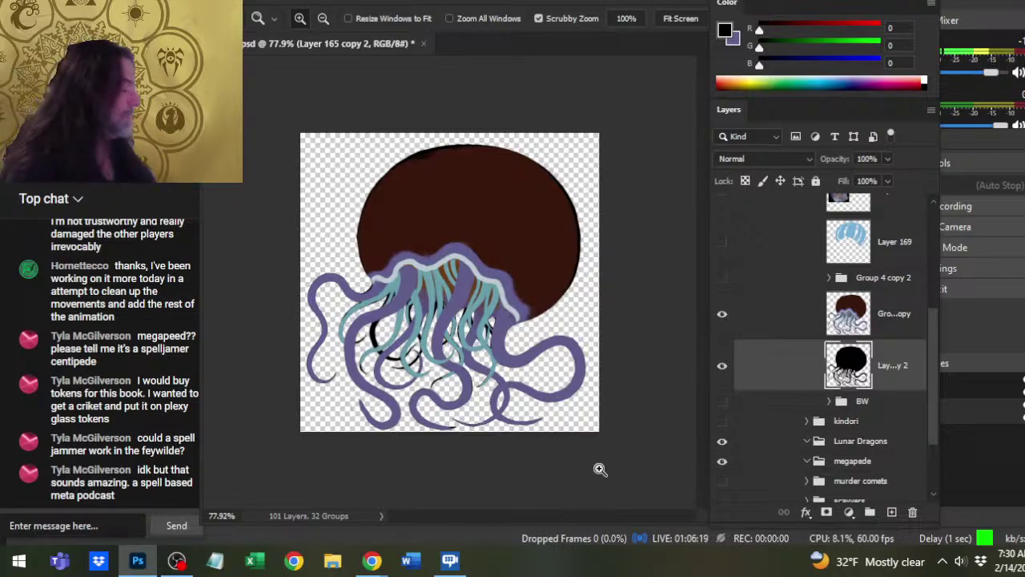
pyautogui.click(723, 314)
pyautogui.click(726, 319)
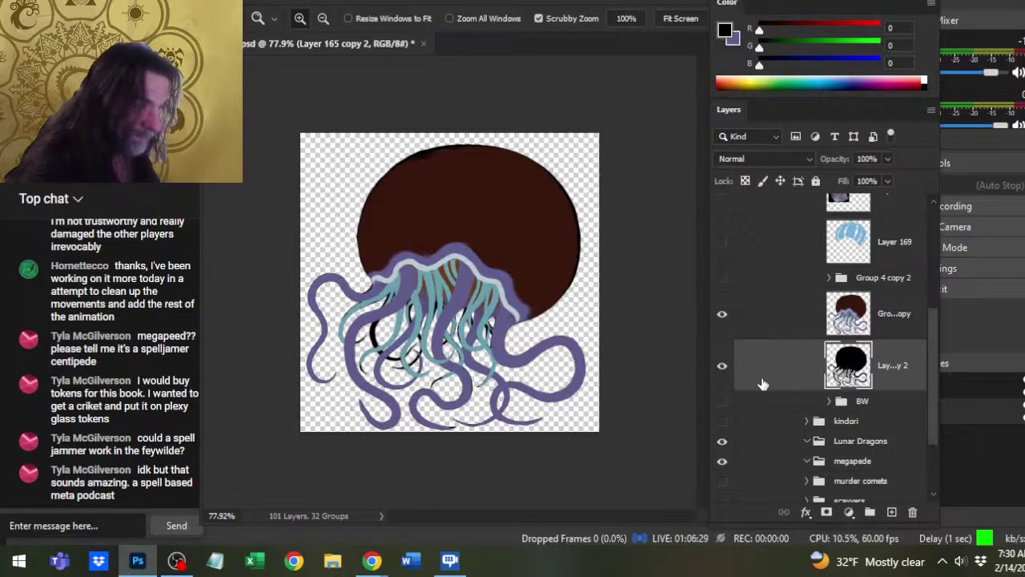
pyautogui.click(721, 361)
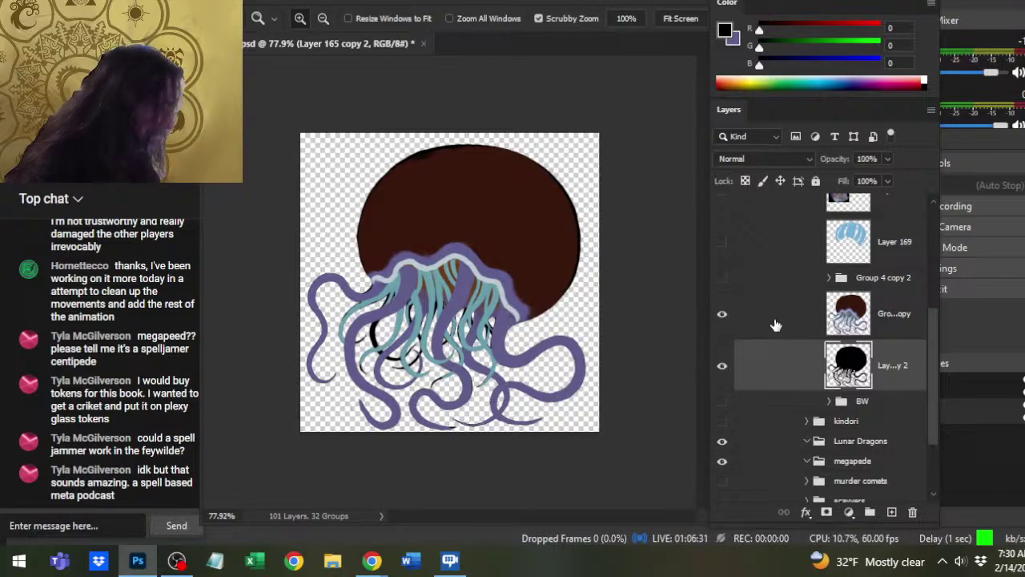
# Compare the Group 4 copy layer with the silhouette again, and add a new empty layer directly above Group 4 copy.
pyautogui.click(779, 327)
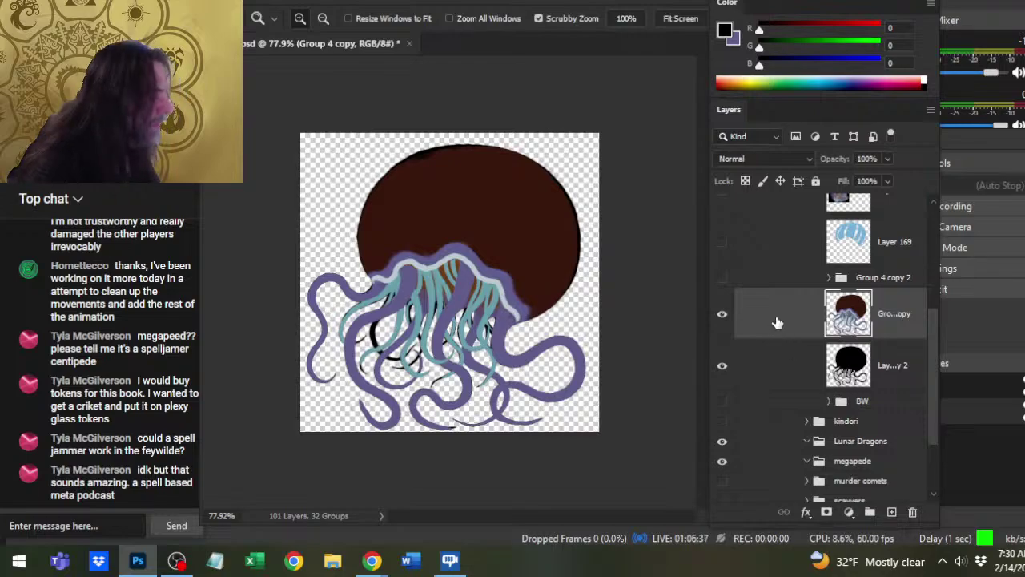
pyautogui.click(723, 315)
pyautogui.click(724, 315)
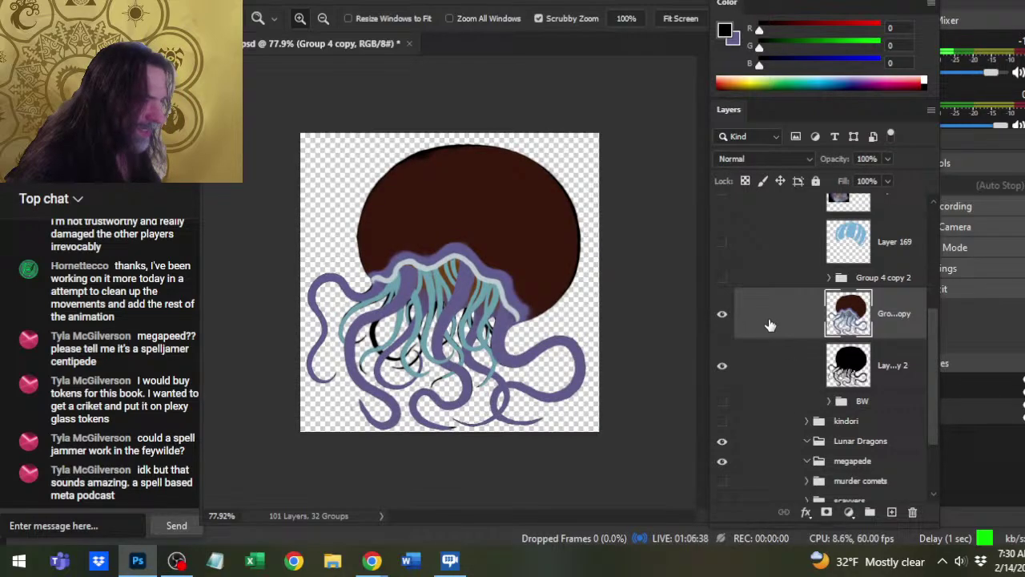
pyautogui.click(722, 316)
pyautogui.click(723, 315)
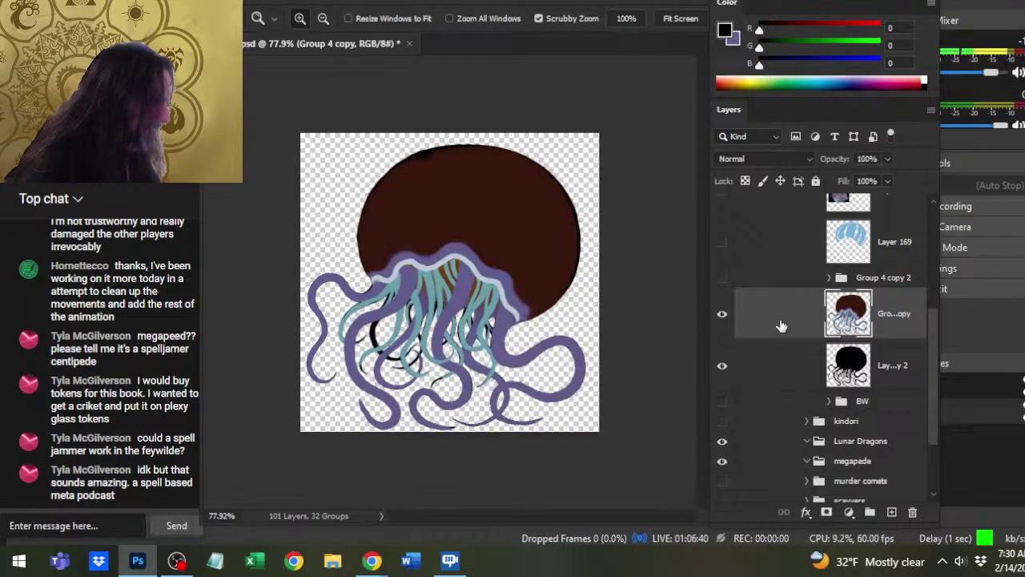
pyautogui.click(891, 513)
pyautogui.click(392, 297)
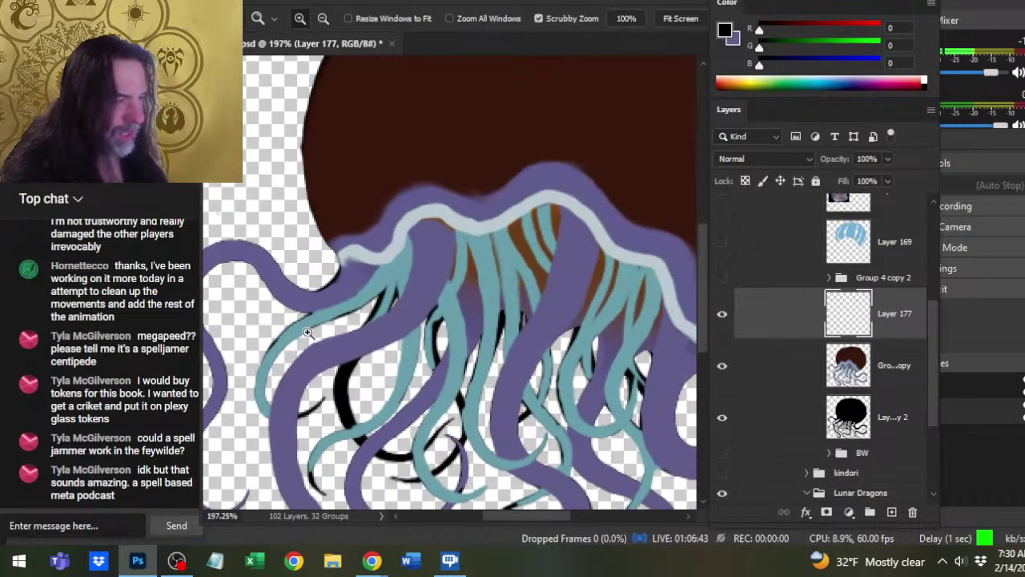
# Load the black silhouette of Layer 165 copy 2 as a selection and paint the curled tentacle's lower edge purple on the new layer.
pyautogui.press('b')
pyautogui.keyDown('alt'); pyautogui.click(403, 297); pyautogui.keyUp('alt')
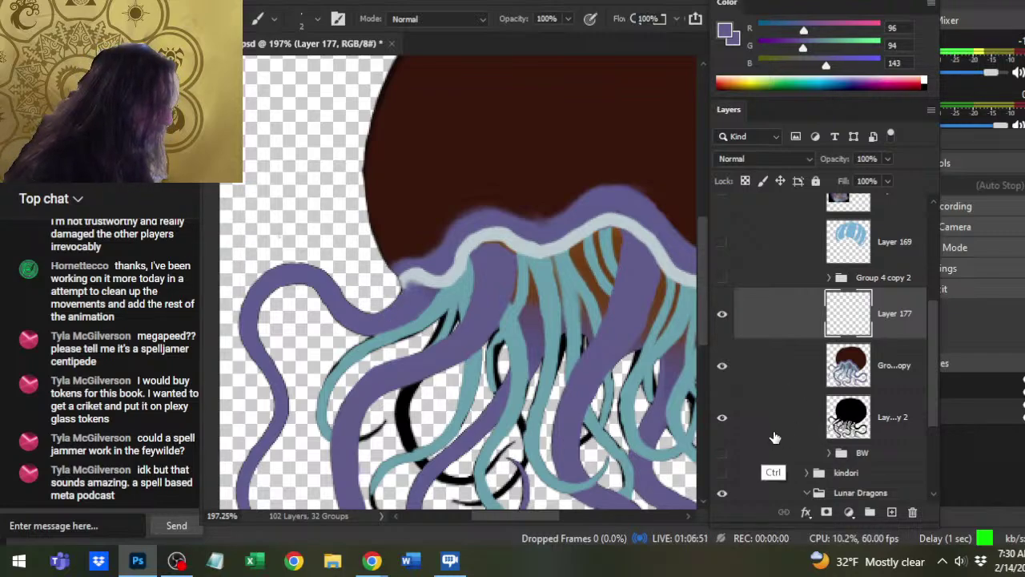
pyautogui.keyDown('ctrl'); pyautogui.click(848, 417); pyautogui.keyUp('ctrl')
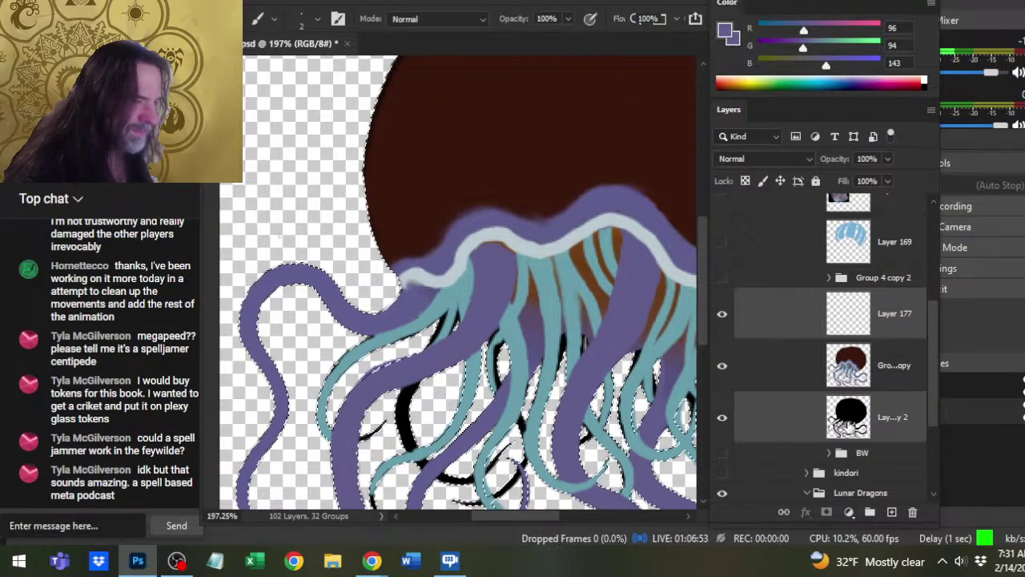
pyautogui.click(833, 325)
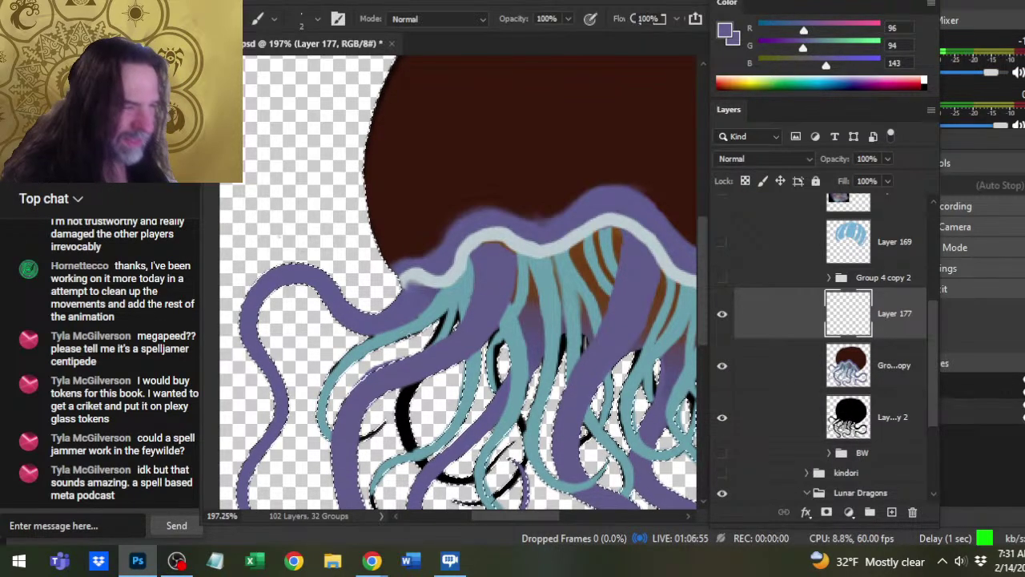
pyautogui.moveTo(374, 316); pyautogui.dragTo(350, 329)
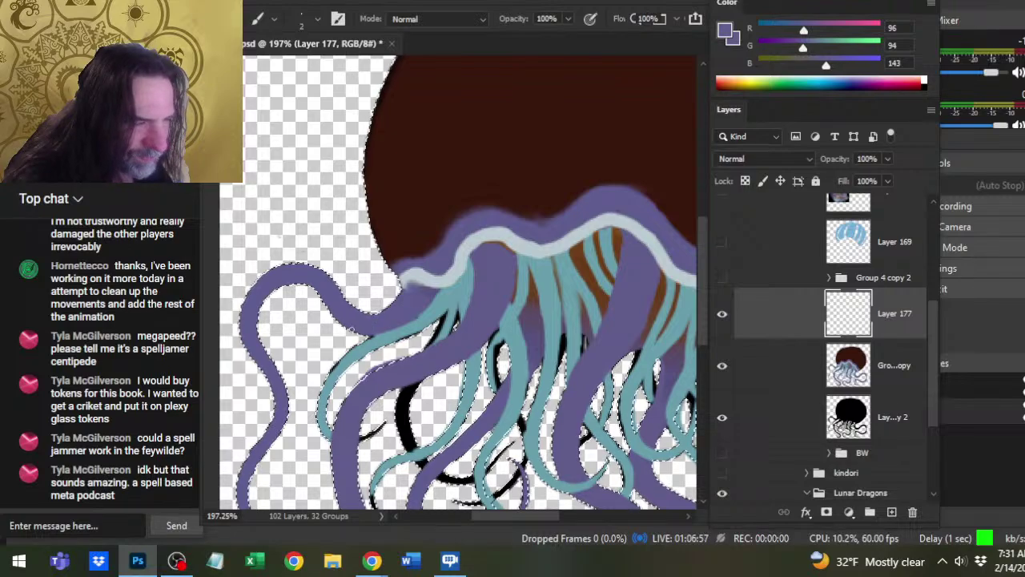
# Cover black edges around the body rim and nearby tentacles and tendrils with sampled dark brown, purple and teal on the new layer.
pyautogui.keyDown('alt'); pyautogui.click(392, 239); pyautogui.keyUp('alt')
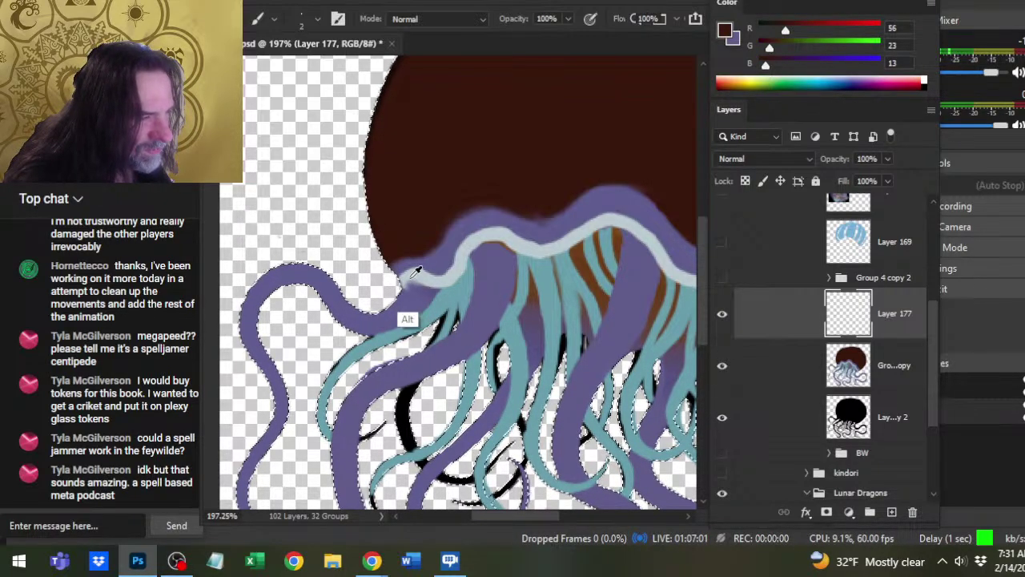
pyautogui.keyDown('alt'); pyautogui.click(411, 276); pyautogui.keyUp('alt')
pyautogui.keyDown('alt'); pyautogui.click(435, 317); pyautogui.keyUp('alt')
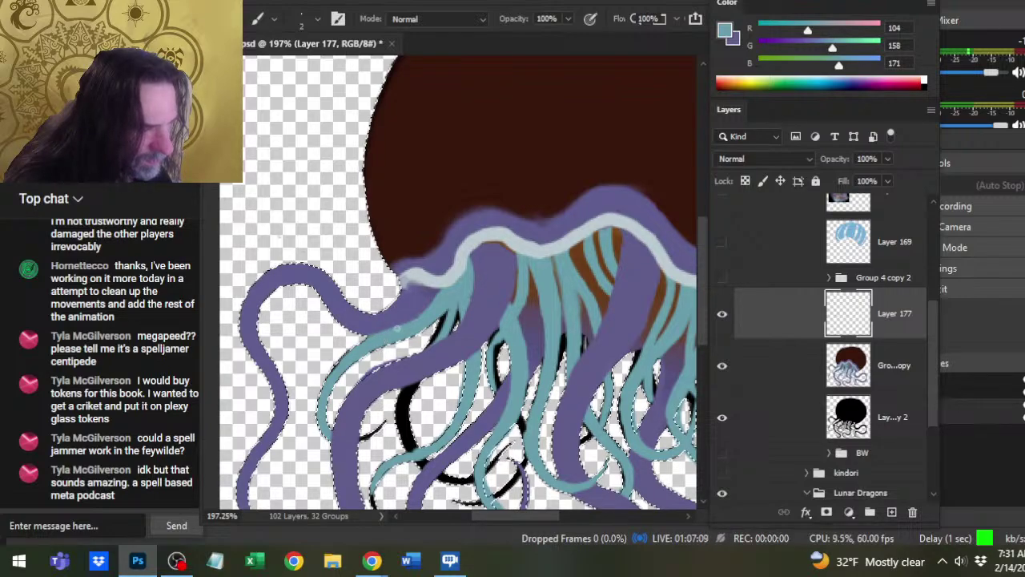
pyautogui.keyDown('alt'); pyautogui.click(412, 303); pyautogui.keyUp('alt')
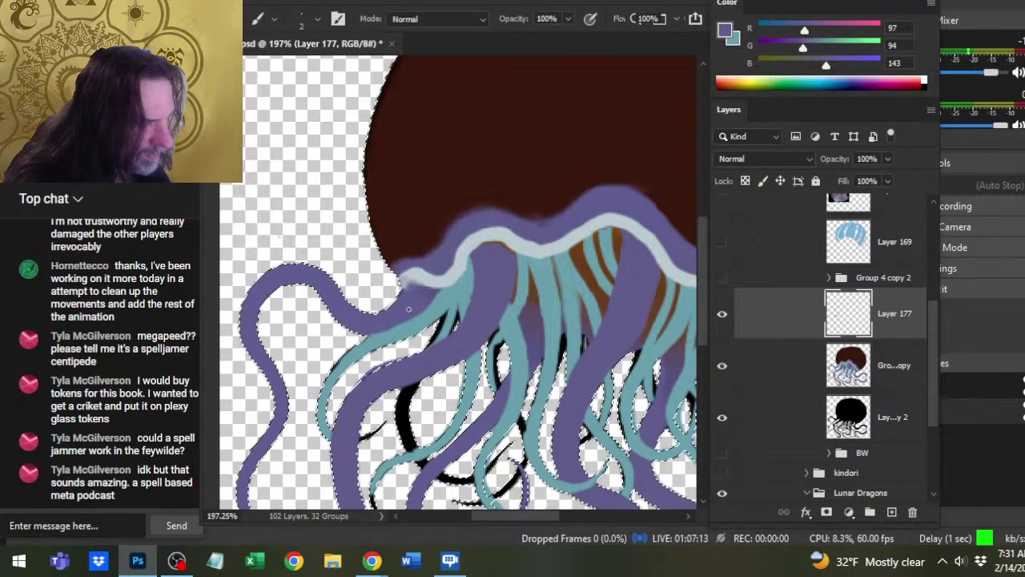
pyautogui.keyDown('alt'); pyautogui.click(381, 338); pyautogui.keyUp('alt')
pyautogui.moveTo(380, 338); pyautogui.dragTo(453, 303)
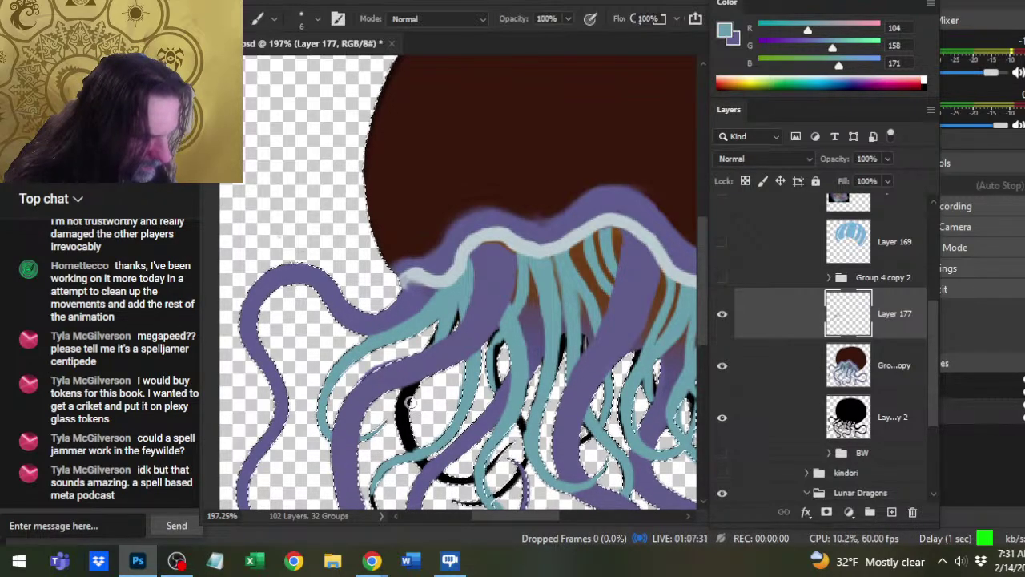
# Paint over the black gap between the upper teal tendril and the adjoining purple tentacle with sampled purple and teal on Layer 177.
pyautogui.moveTo(411, 403)
pyautogui.mouseDown()
pyautogui.moveTo(401, 400)
pyautogui.moveTo(375, 329)
pyautogui.mouseUp()
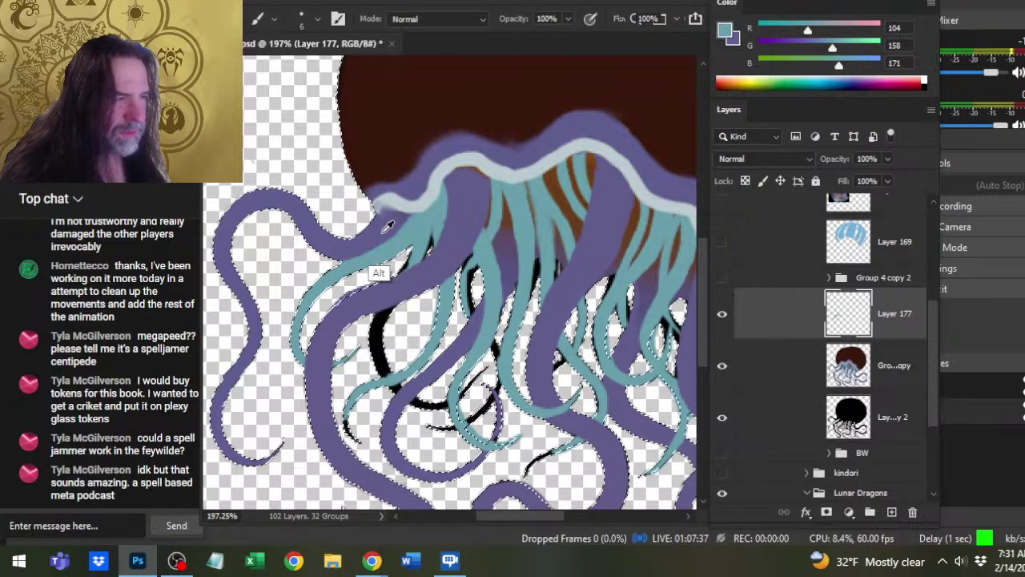
pyautogui.keyDown('alt'); pyautogui.click(423, 261); pyautogui.keyUp('alt')
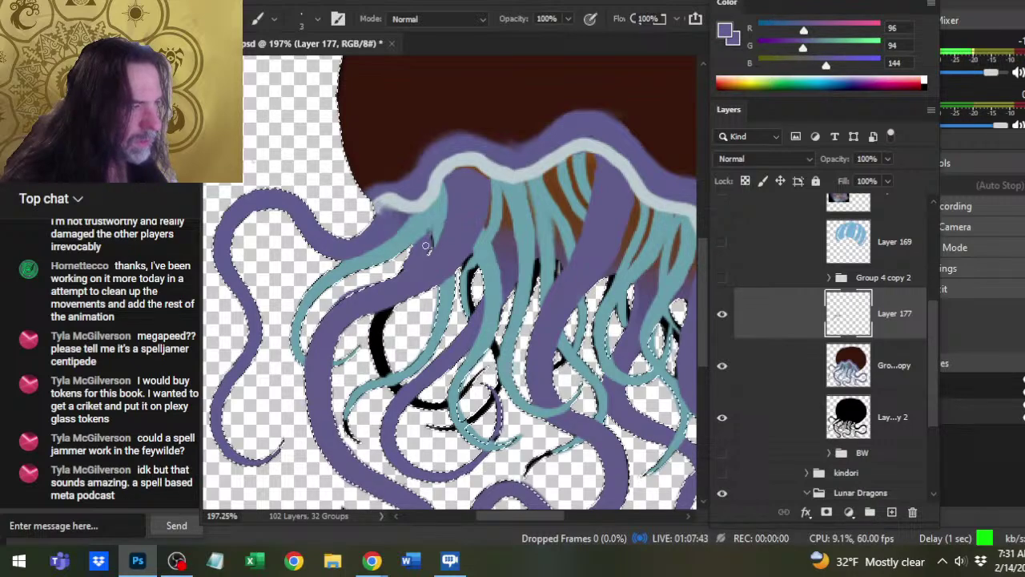
pyautogui.press('r')
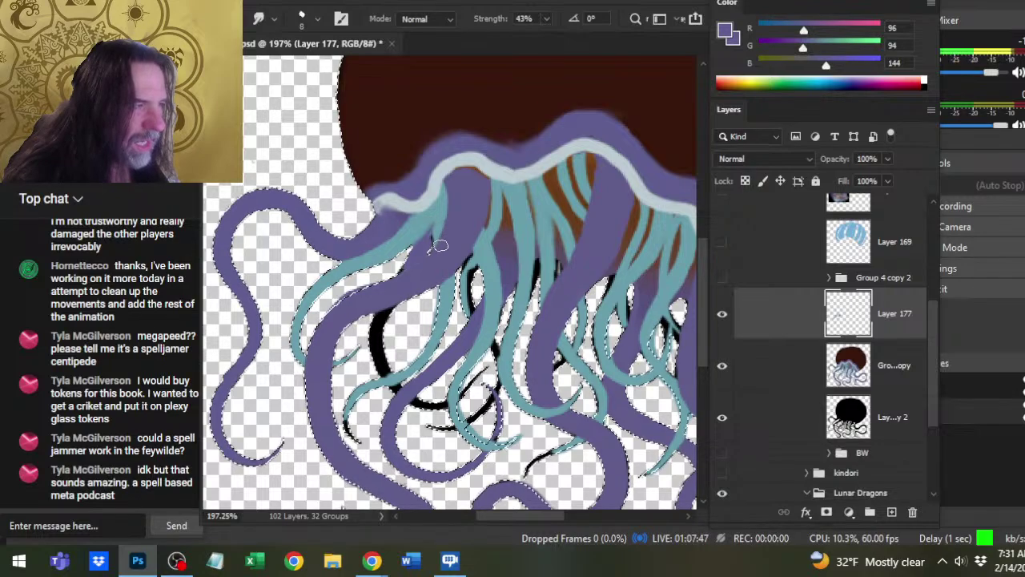
pyautogui.press('b')
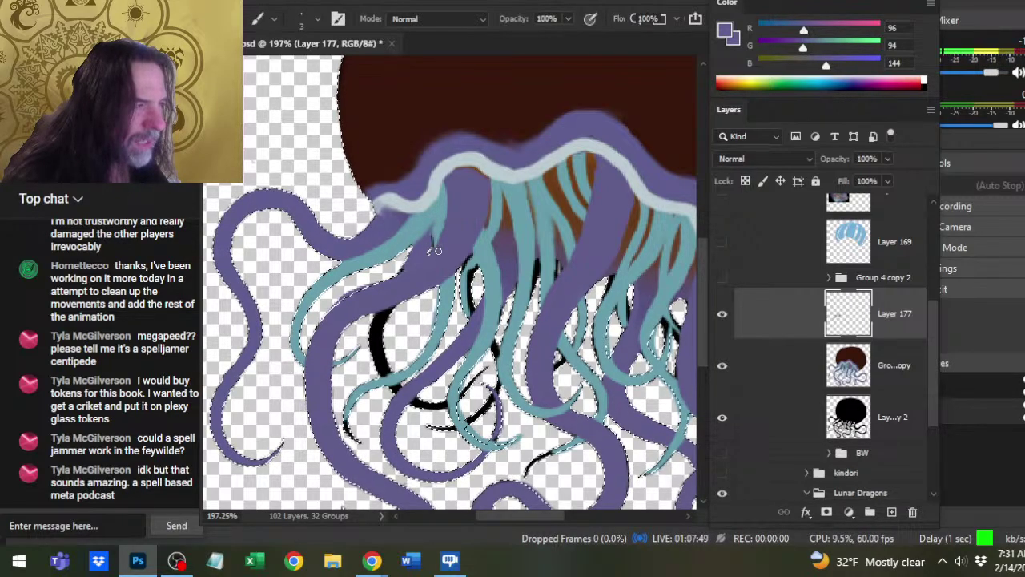
pyautogui.press('r')
pyautogui.press('b')
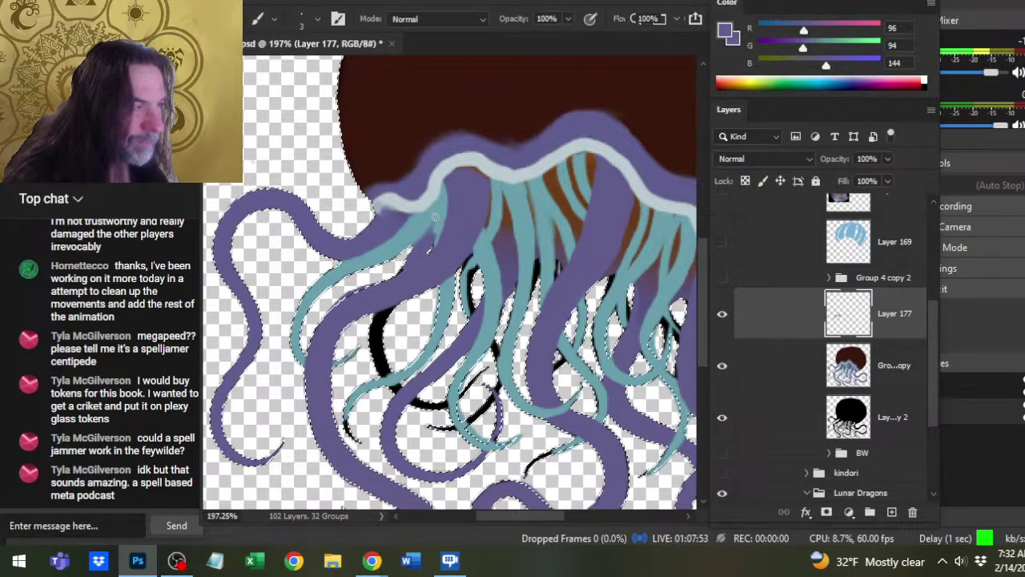
pyautogui.keyDown('alt'); pyautogui.click(438, 233); pyautogui.keyUp('alt')
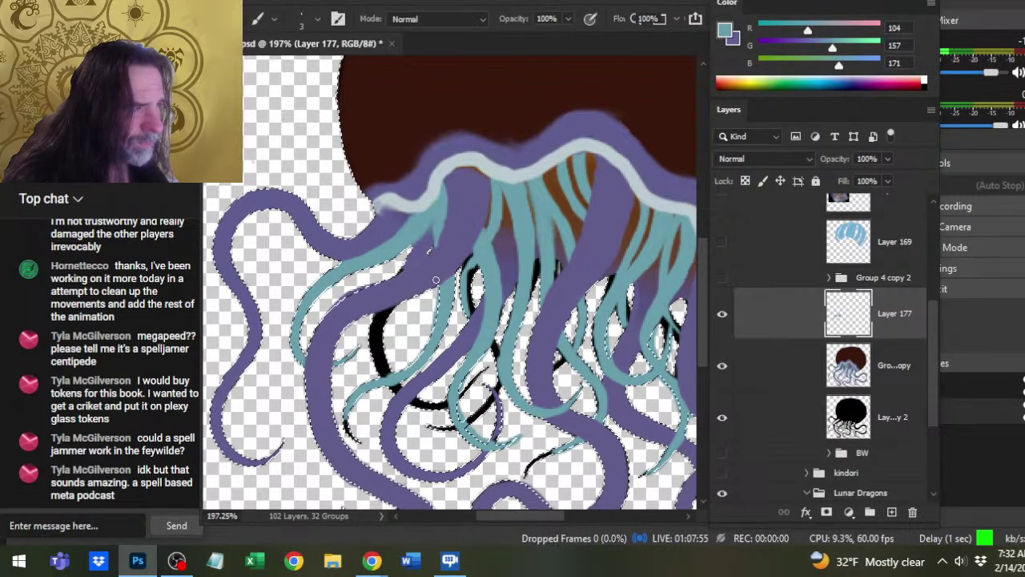
pyautogui.moveTo(416, 245); pyautogui.dragTo(321, 313)
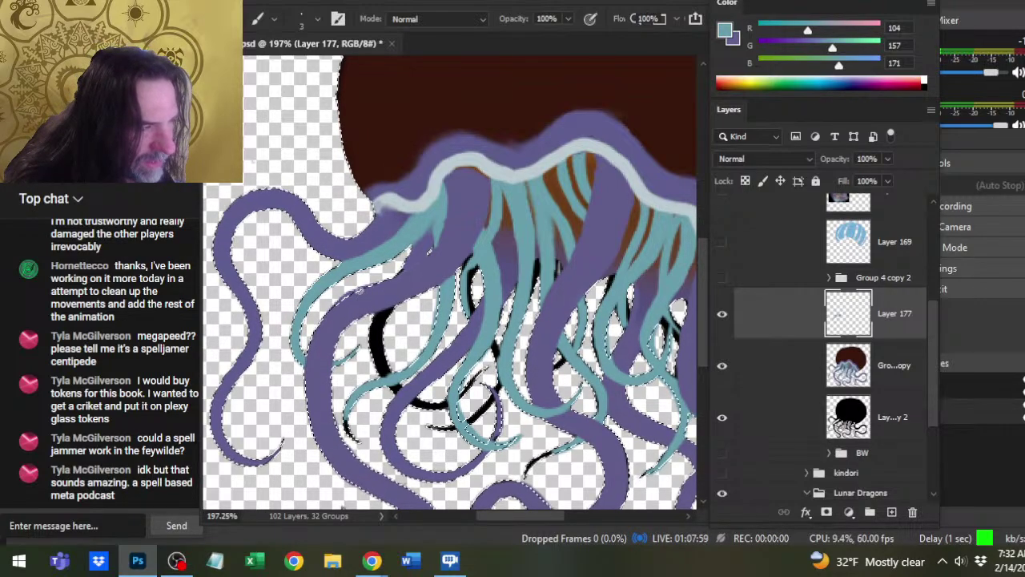
# Cover the remaining black edges of the thick purple tentacle and the thin tendril above it with sampled purple and teal.
pyautogui.press('e')
pyautogui.press(']')
pyautogui.press(']')
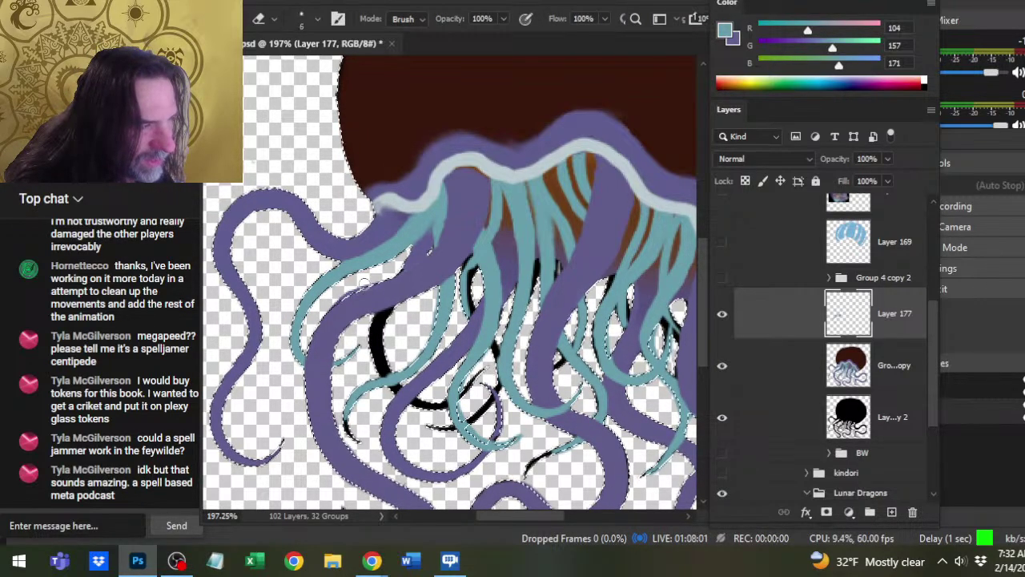
pyautogui.press('z')
pyautogui.moveTo(369, 315); pyautogui.dragTo(475, 276)
pyautogui.press('b')
pyautogui.keyDown('alt'); pyautogui.click(543, 218); pyautogui.keyUp('alt')
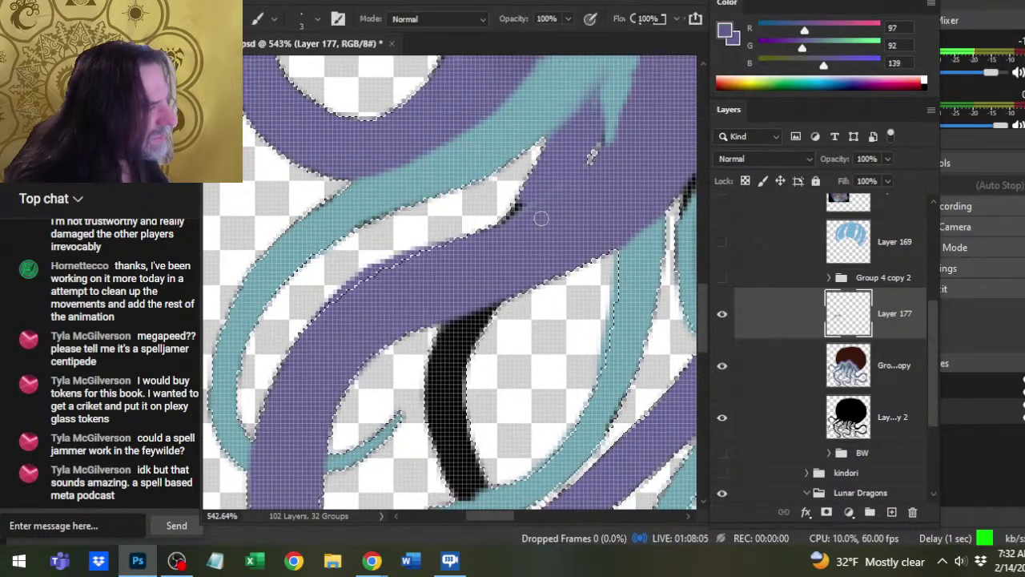
pyautogui.keyDown('alt'); pyautogui.click(347, 198); pyautogui.keyUp('alt')
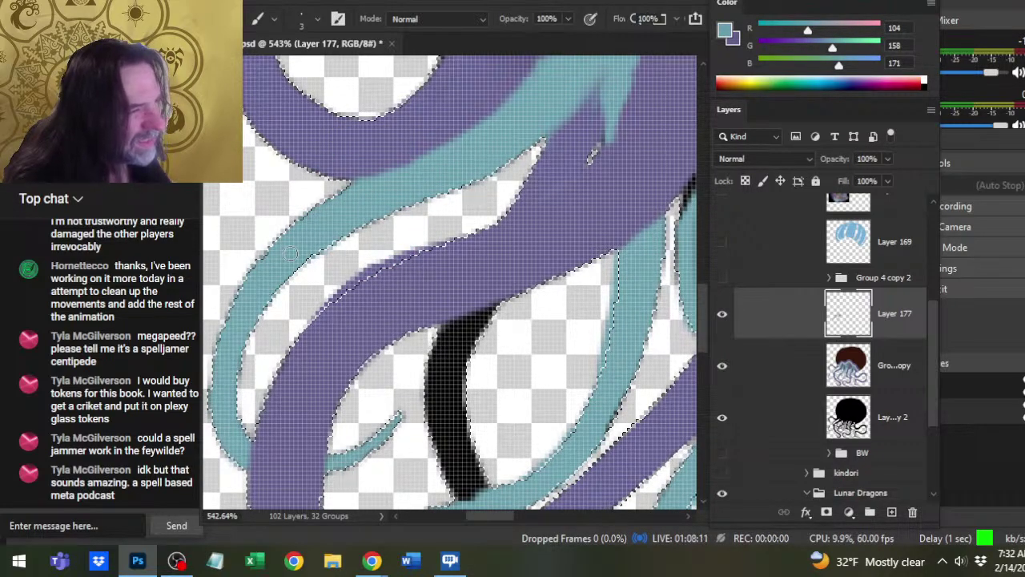
# Hide Layer 177 and compare the Group 4 copy colours with the black silhouette beneath them.
pyautogui.scroll(-3, 328, 290)
pyautogui.press('z')
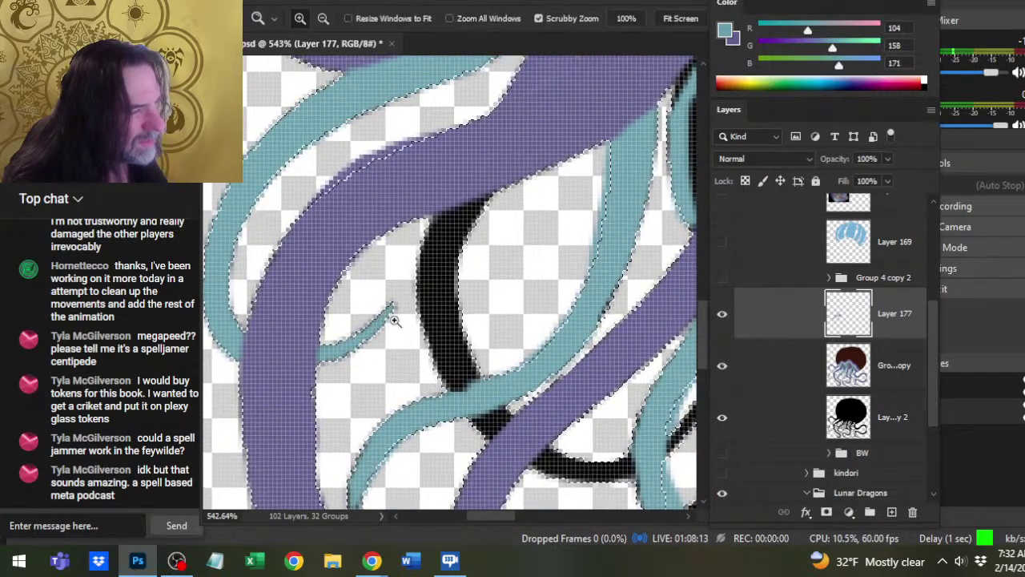
pyautogui.click(722, 314)
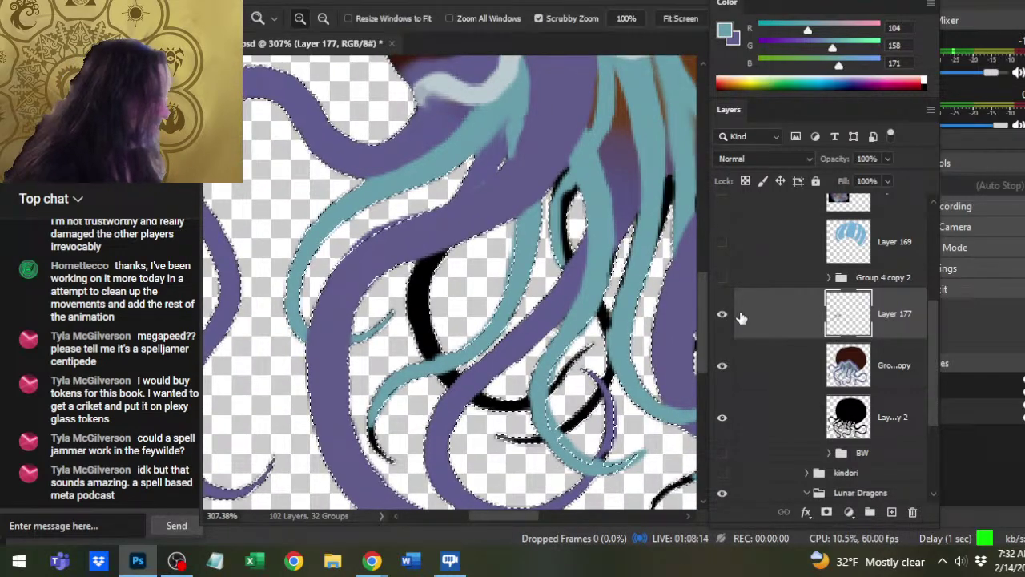
pyautogui.click(723, 368)
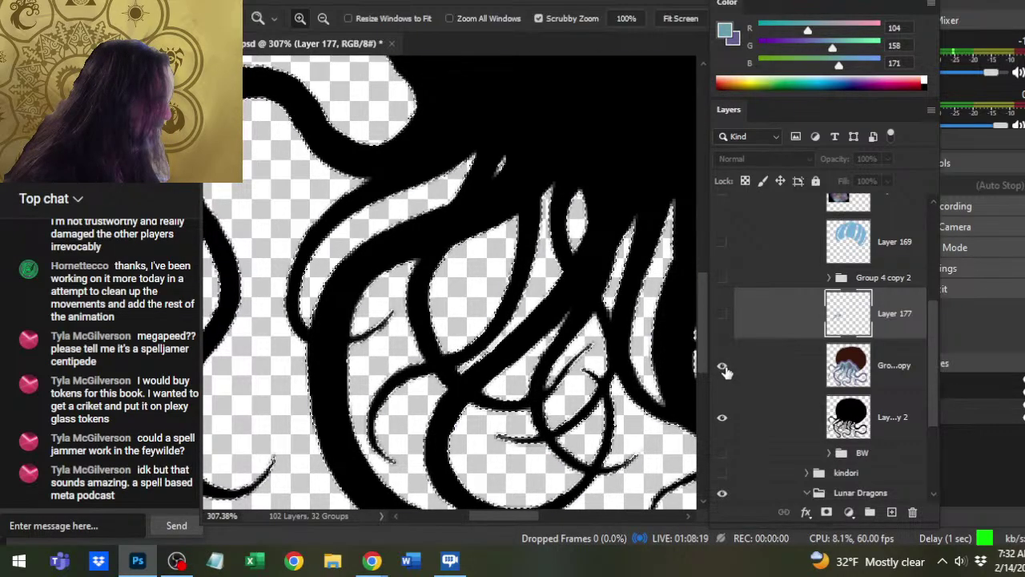
pyautogui.click(723, 368)
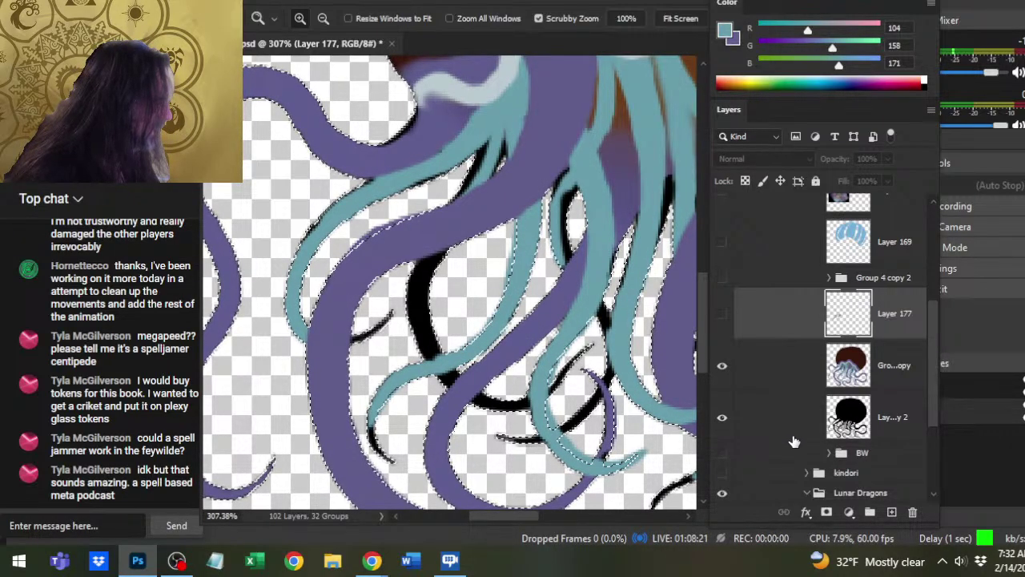
# Invert the silhouette selection, clear the colour spilling outside it on Group 4 copy, and deselect.
pyautogui.click(781, 366)
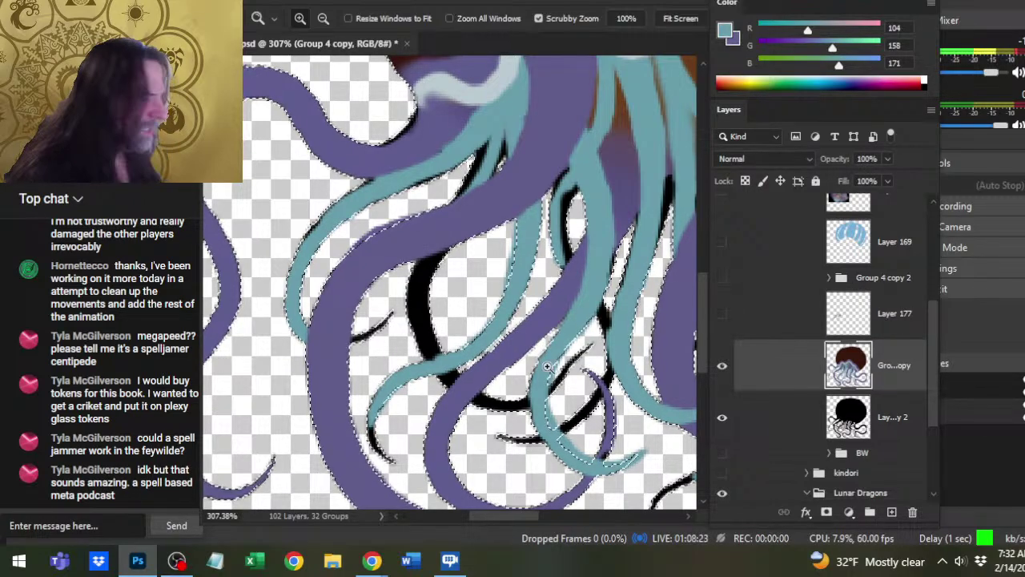
pyautogui.press('l')
pyautogui.rightClick(478, 287)
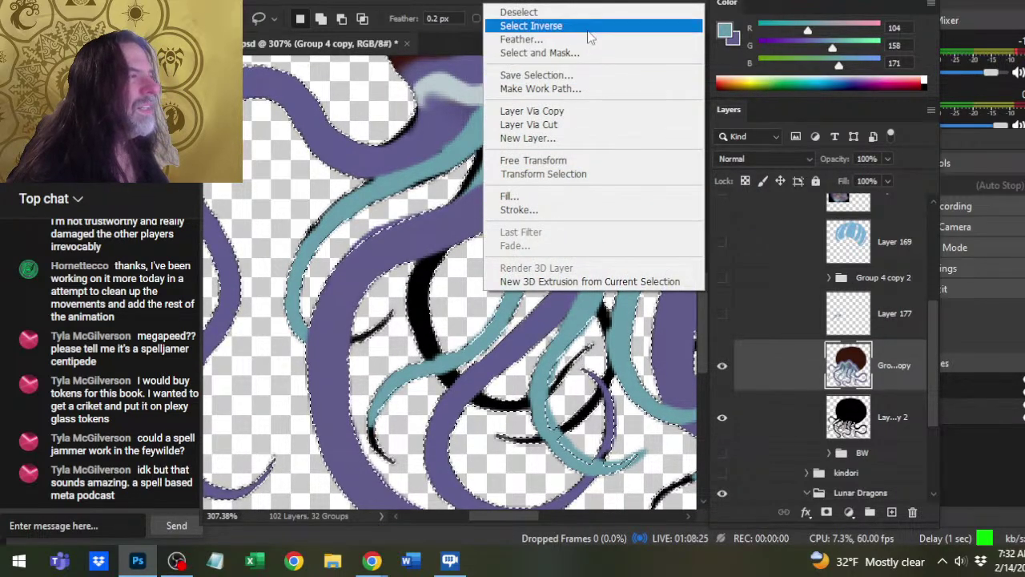
pyautogui.click(595, 31)
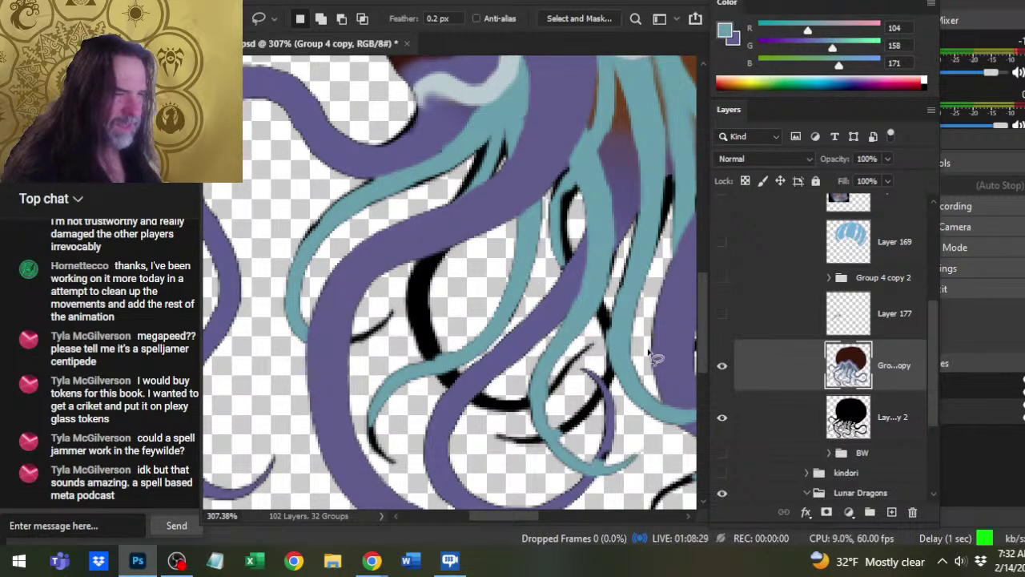
# Reload the silhouette selection, show Layer 177, clear its paint outside the silhouette using the inverse selection, and invert the selection back.
pyautogui.press('z')
pyautogui.moveTo(650, 358); pyautogui.dragTo(593, 336)
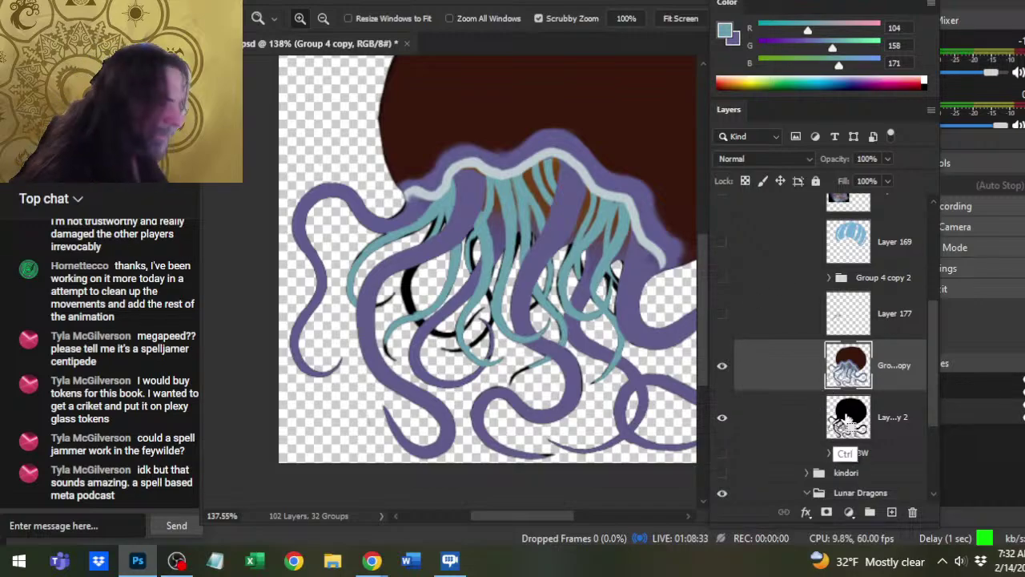
pyautogui.keyDown('ctrl'); pyautogui.click(820, 416); pyautogui.keyUp('ctrl')
pyautogui.click(833, 328)
pyautogui.click(728, 321)
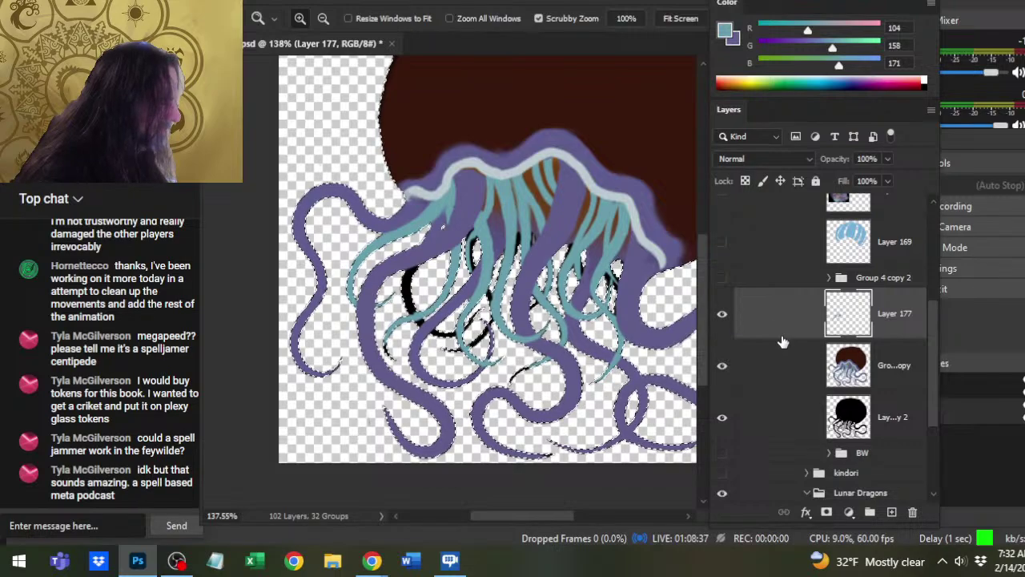
pyautogui.press('l')
pyautogui.rightClick(666, 321)
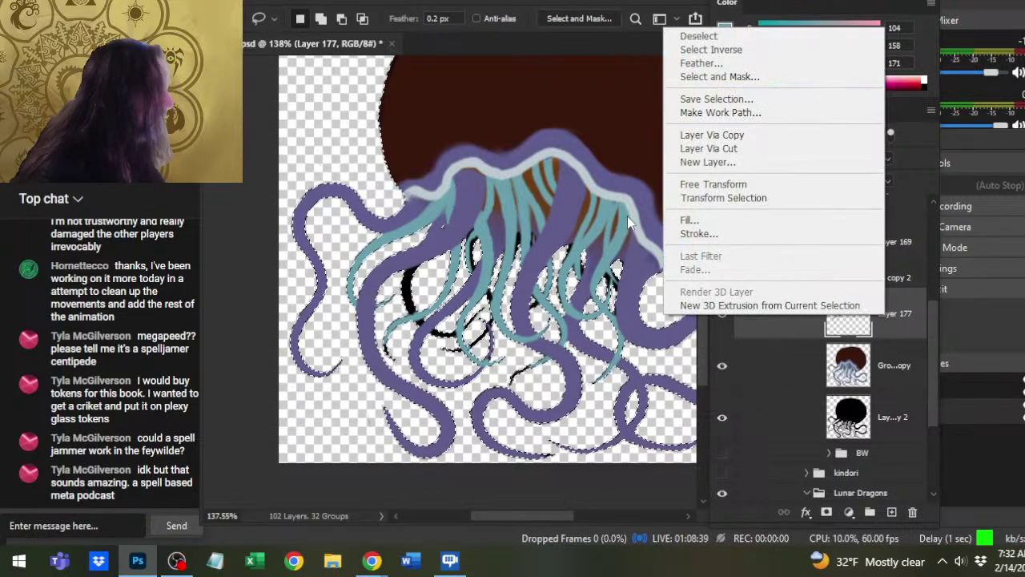
pyautogui.click(769, 48)
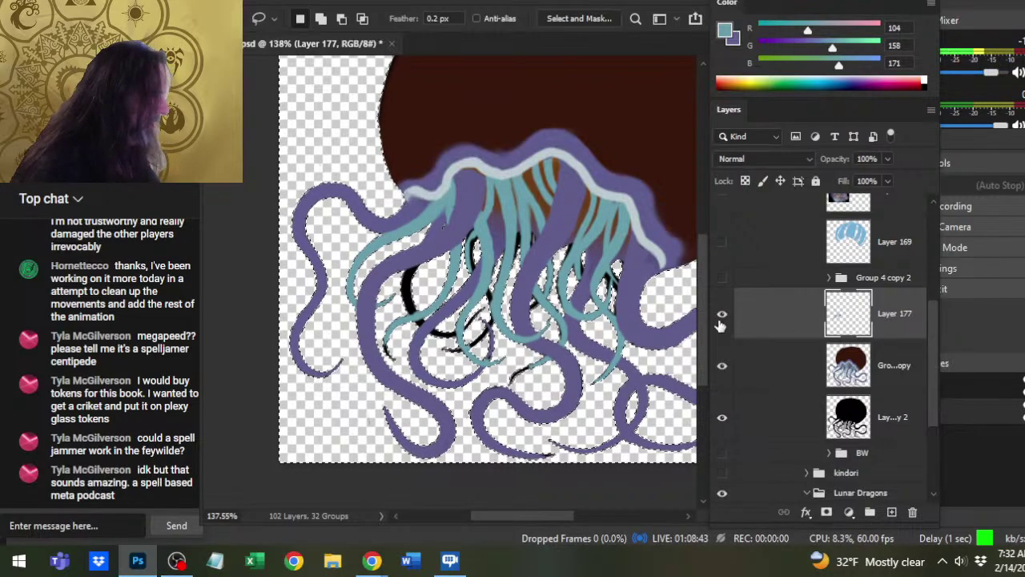
pyautogui.rightClick(669, 296)
pyautogui.press('Escape')
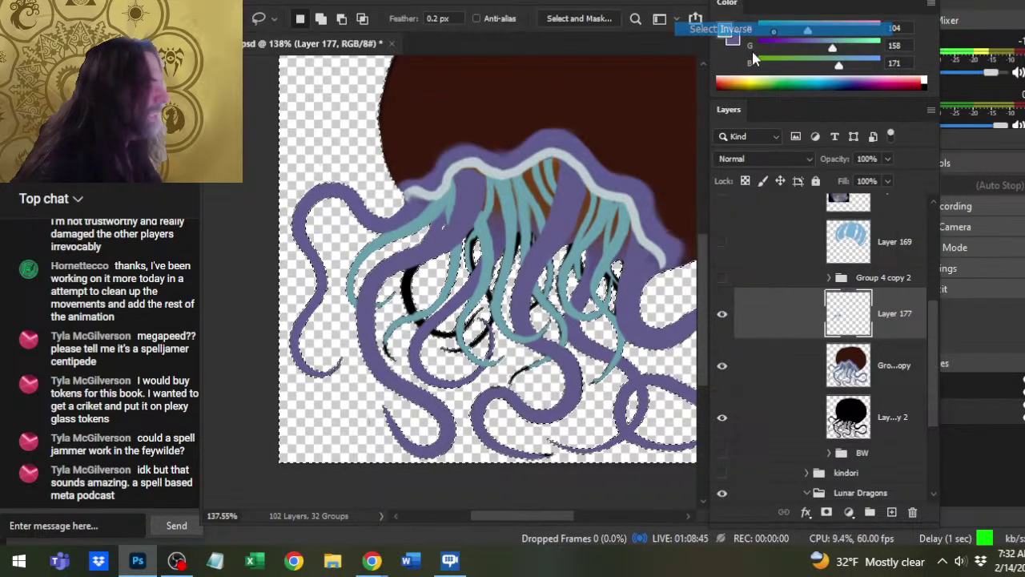
# Paint the black tip of the small hanging tendril teal and the curled purple tentacle's black edges with sampled purple.
pyautogui.press('z')
pyautogui.moveTo(369, 348); pyautogui.dragTo(387, 349)
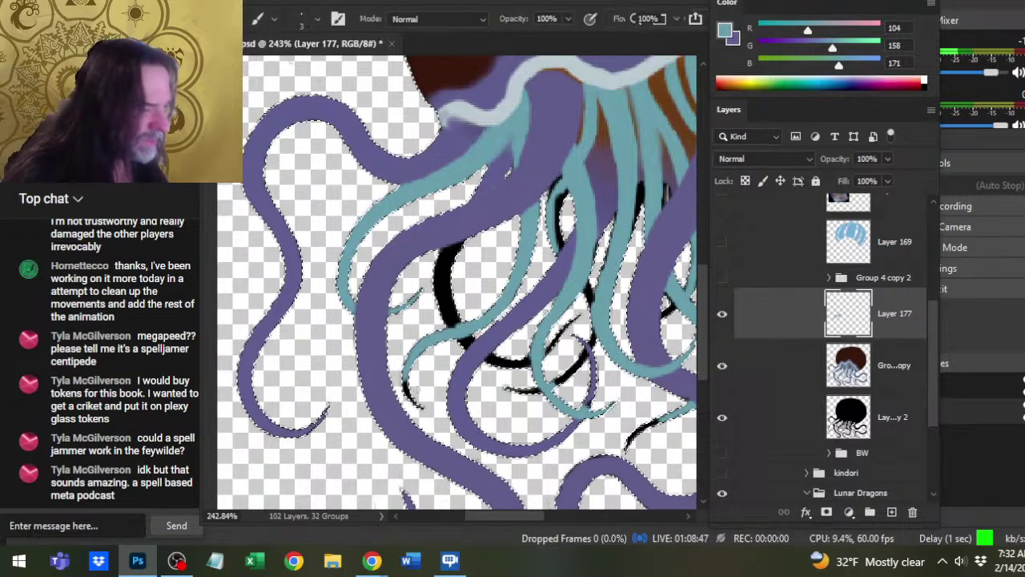
pyautogui.press('b')
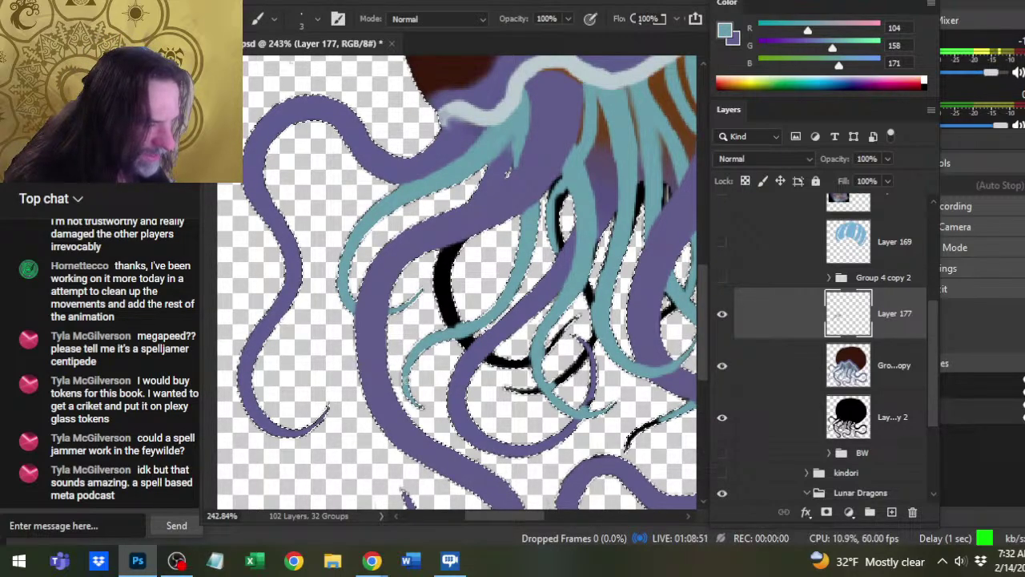
pyautogui.press('z')
pyautogui.moveTo(415, 380)
pyautogui.mouseDown()
pyautogui.moveTo(536, 364)
pyautogui.moveTo(394, 328)
pyautogui.moveTo(545, 331)
pyautogui.moveTo(501, 327)
pyautogui.mouseUp()
pyautogui.press('b')
pyautogui.keyDown('alt'); pyautogui.click(533, 347); pyautogui.keyUp('alt')
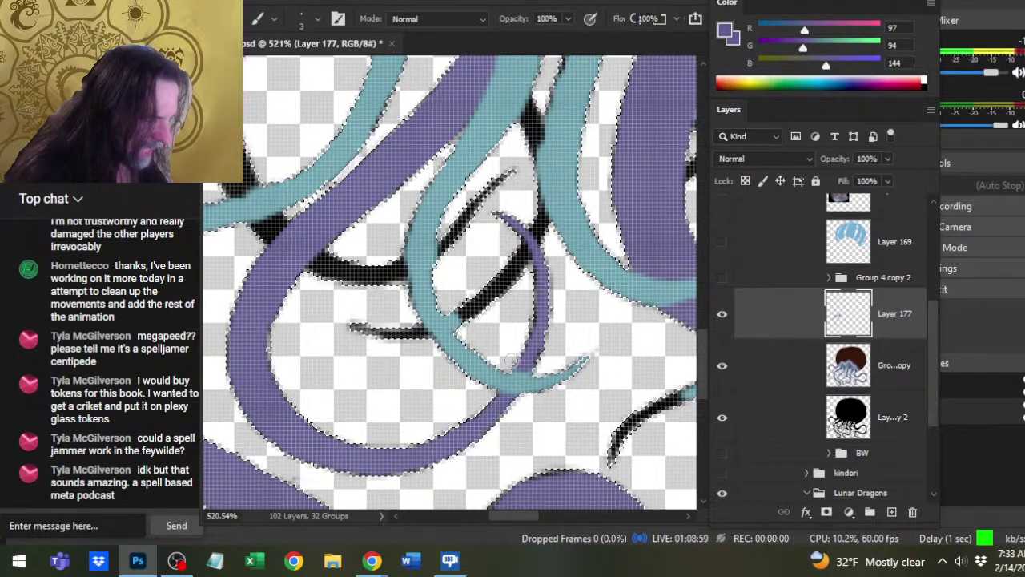
pyautogui.moveTo(511, 361); pyautogui.dragTo(542, 296)
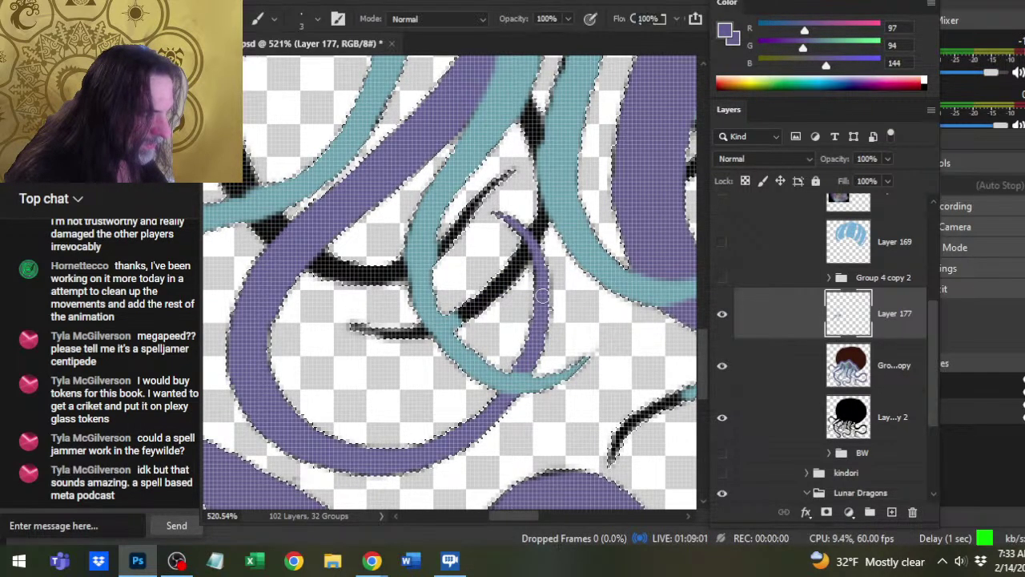
# Merge Layer 177 down into the Group 4 copy layer.
pyautogui.press('e')
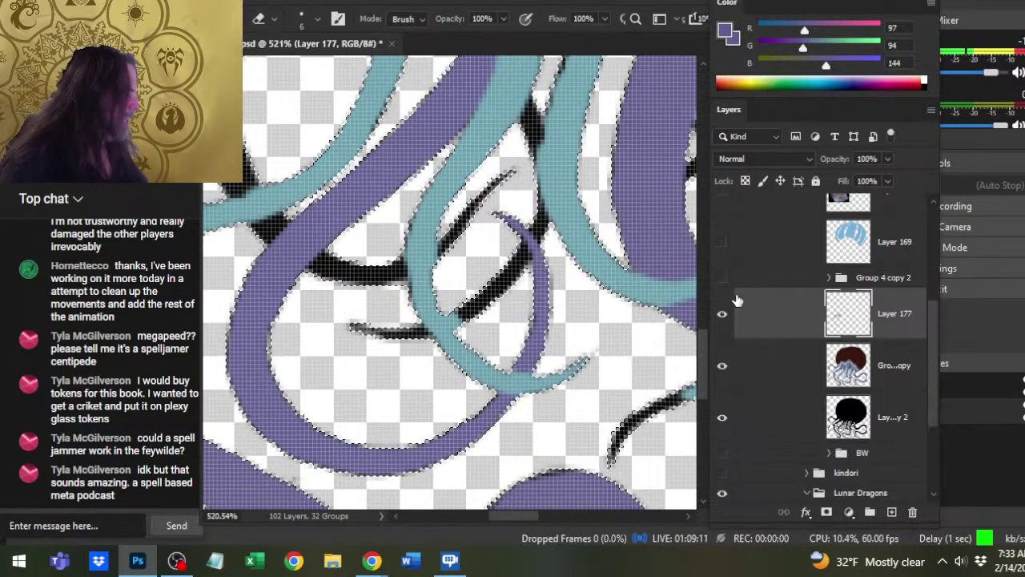
pyautogui.rightClick(749, 315)
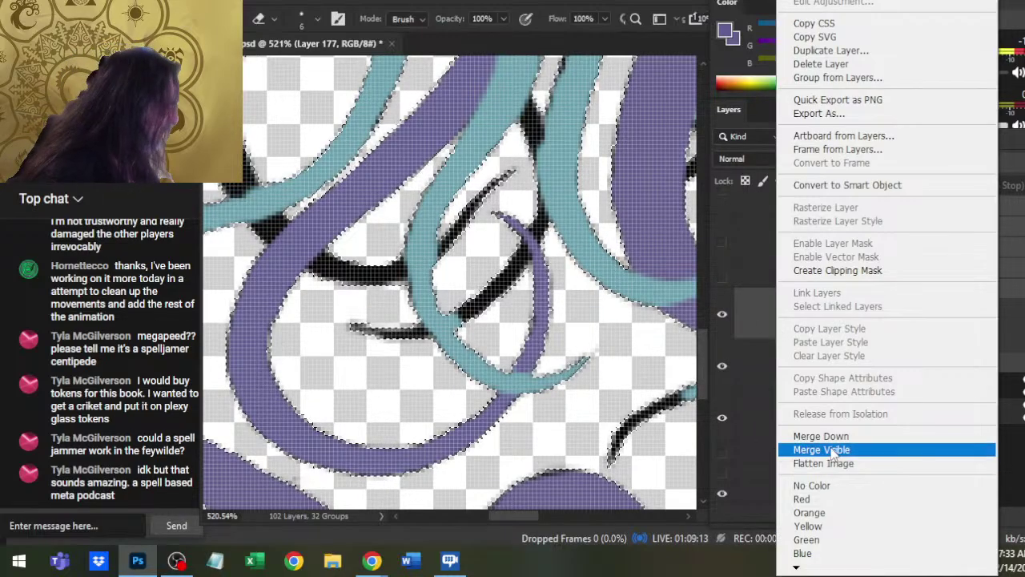
pyautogui.click(809, 436)
# Paint the short black tendril branching off the lower purple tentacle with sampled teal on Group 4 copy.
pyautogui.moveTo(635, 401)
pyautogui.mouseDown()
pyautogui.moveTo(610, 370)
pyautogui.moveTo(551, 339)
pyautogui.moveTo(497, 348)
pyautogui.mouseUp()
pyautogui.press('b')
pyautogui.keyDown('alt'); pyautogui.click(552, 329); pyautogui.keyUp('alt')
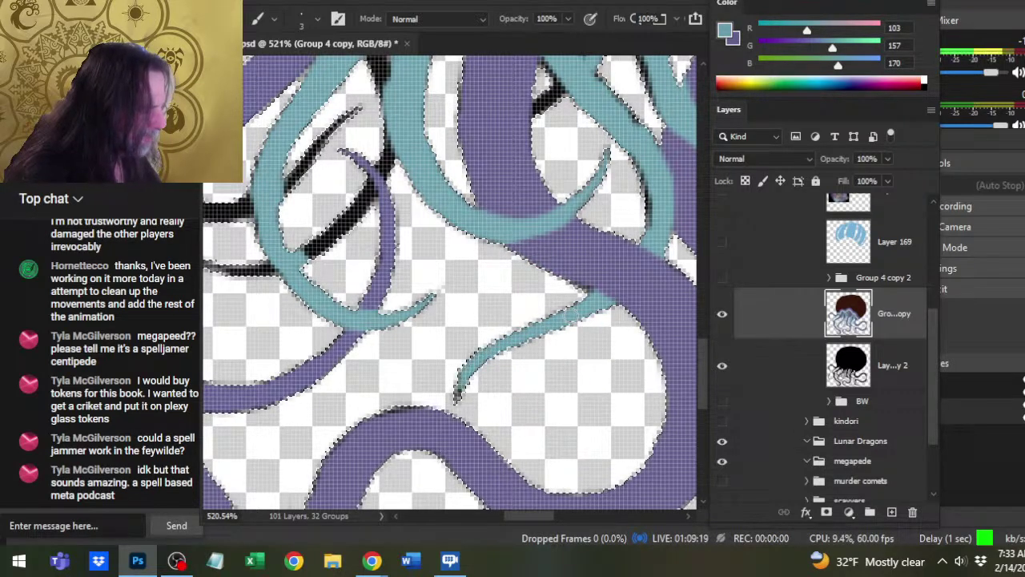
pyautogui.moveTo(551, 340); pyautogui.dragTo(458, 297)
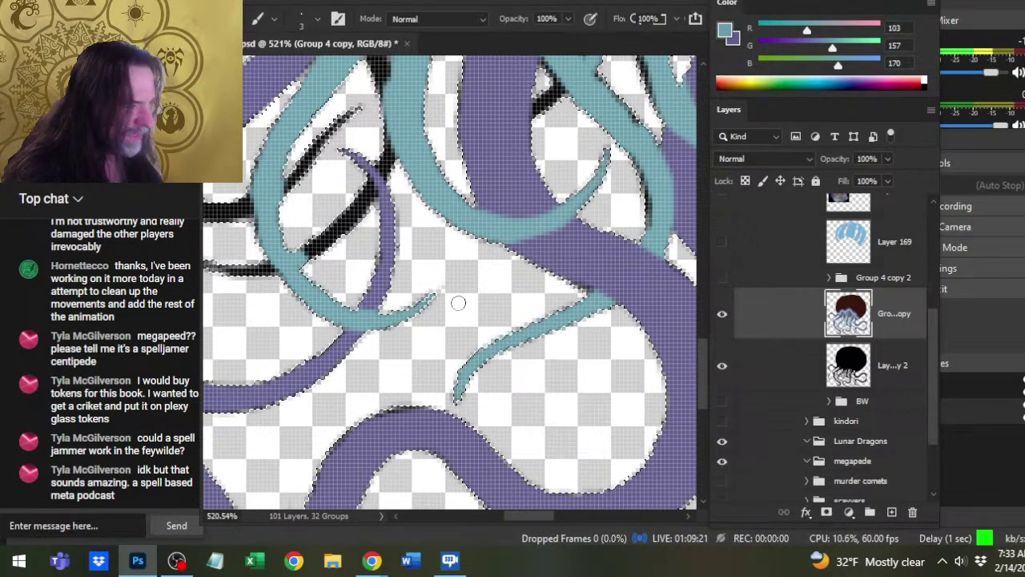
# Paint the short black tendril crossing beside the large central purple tentacle teal, and sample the tentacle's purple for its edge.
pyautogui.moveTo(537, 281); pyautogui.dragTo(520, 264)
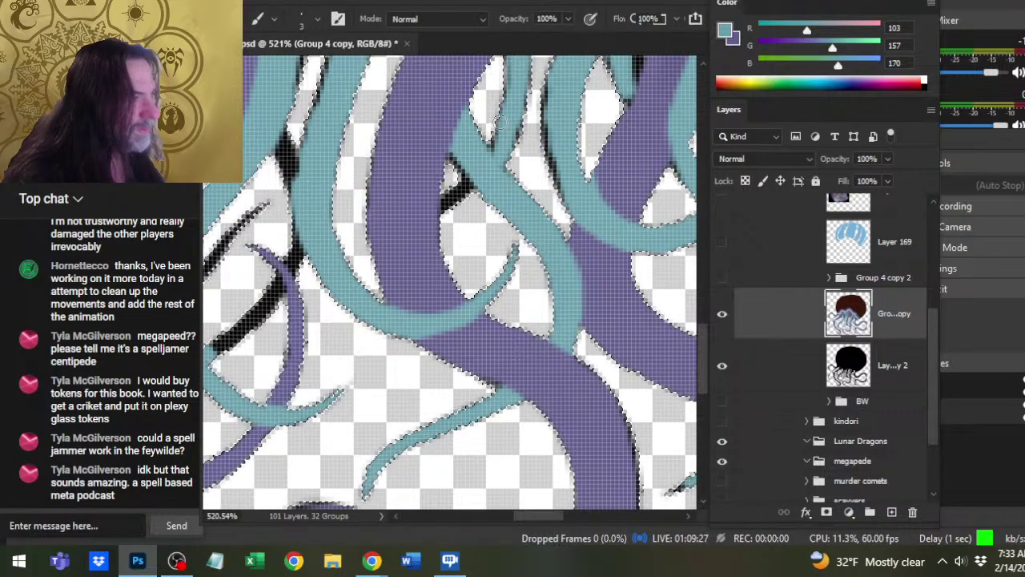
pyautogui.moveTo(500, 122)
pyautogui.mouseDown()
pyautogui.moveTo(459, 196)
pyautogui.moveTo(479, 164)
pyautogui.mouseUp()
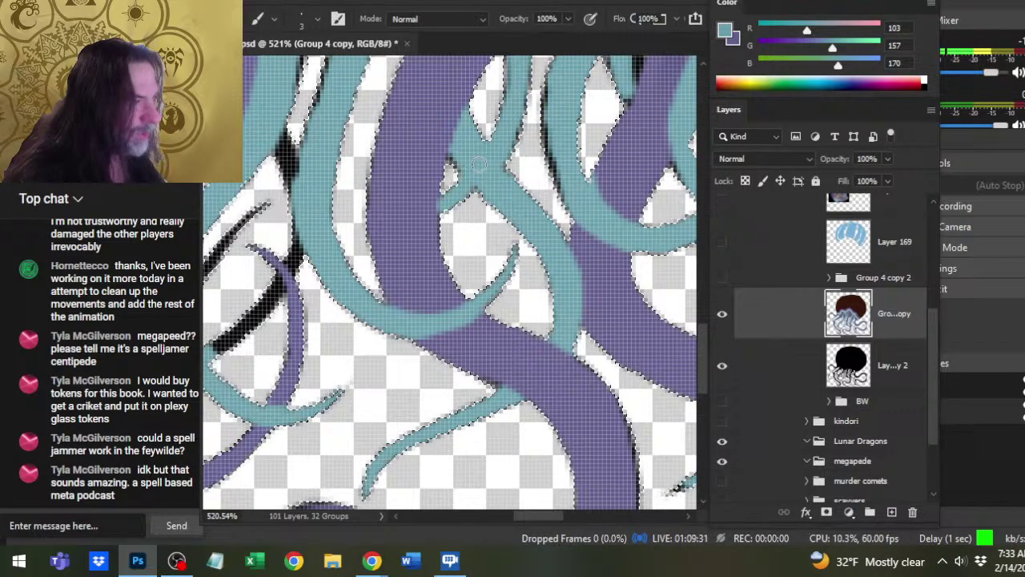
pyautogui.keyDown('alt'); pyautogui.click(433, 124); pyautogui.keyUp('alt')
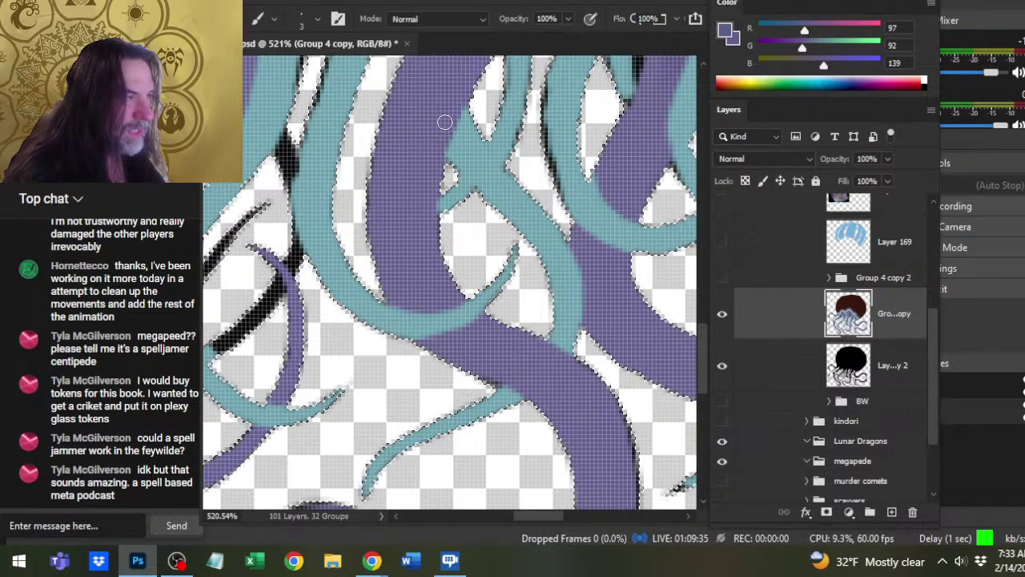
# Paint the black edges of the thin tendrils beside the central purple tentacle with sampled teal.
pyautogui.moveTo(445, 122); pyautogui.dragTo(421, 266)
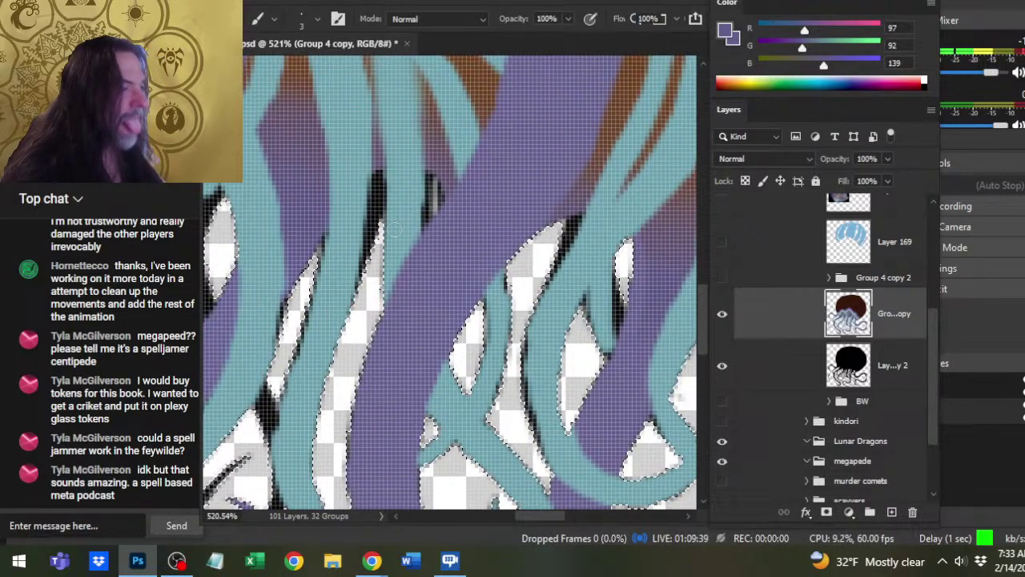
pyautogui.keyDown('alt'); pyautogui.click(443, 184); pyautogui.keyUp('alt')
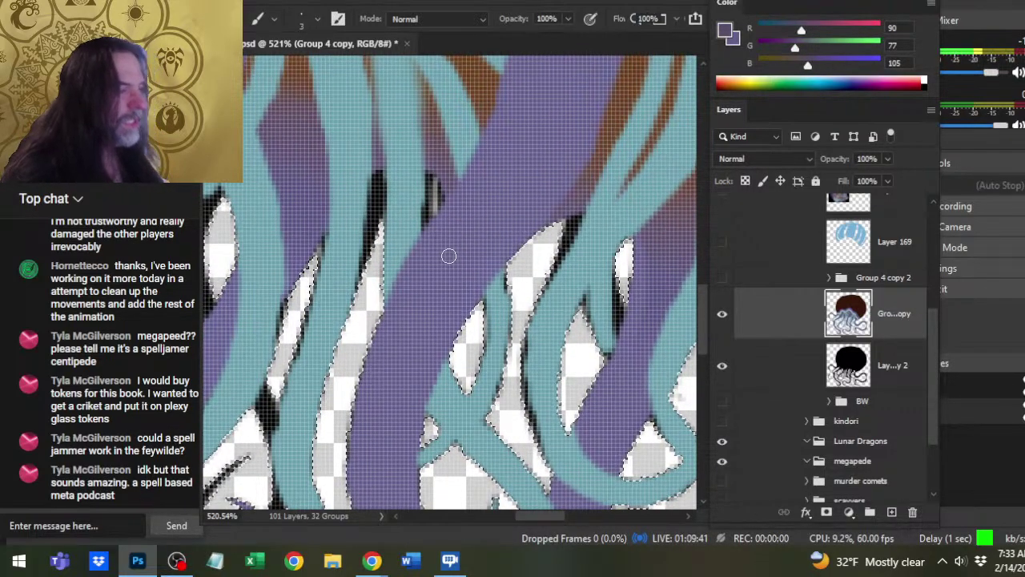
pyautogui.moveTo(520, 279)
pyautogui.mouseDown()
pyautogui.moveTo(472, 263)
pyautogui.moveTo(521, 266)
pyautogui.mouseUp()
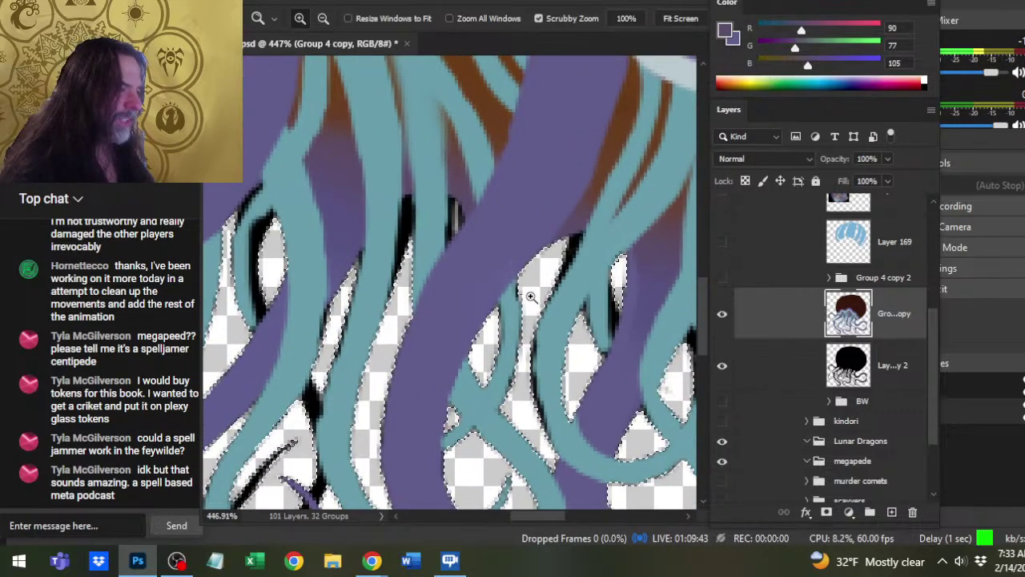
pyautogui.keyDown('alt'); pyautogui.click(514, 314); pyautogui.keyUp('alt')
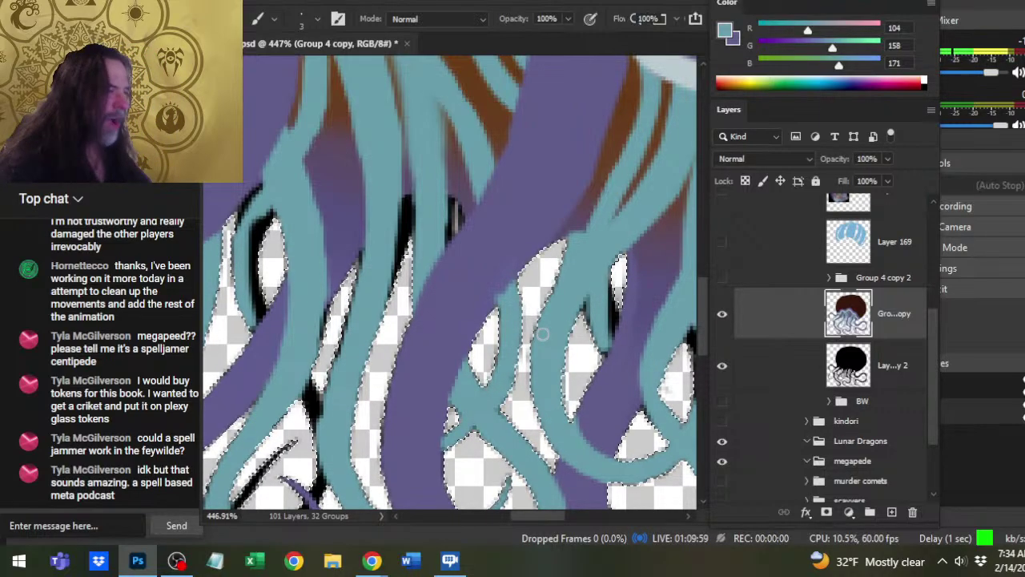
# Cover the brown fringe on the central tentacle's upper edge with sampled purple, and extend the adjoining teal strand to the pale mantle band.
pyautogui.moveTo(542, 334)
pyautogui.mouseDown()
pyautogui.moveTo(405, 209)
pyautogui.moveTo(441, 241)
pyautogui.moveTo(444, 265)
pyautogui.mouseUp()
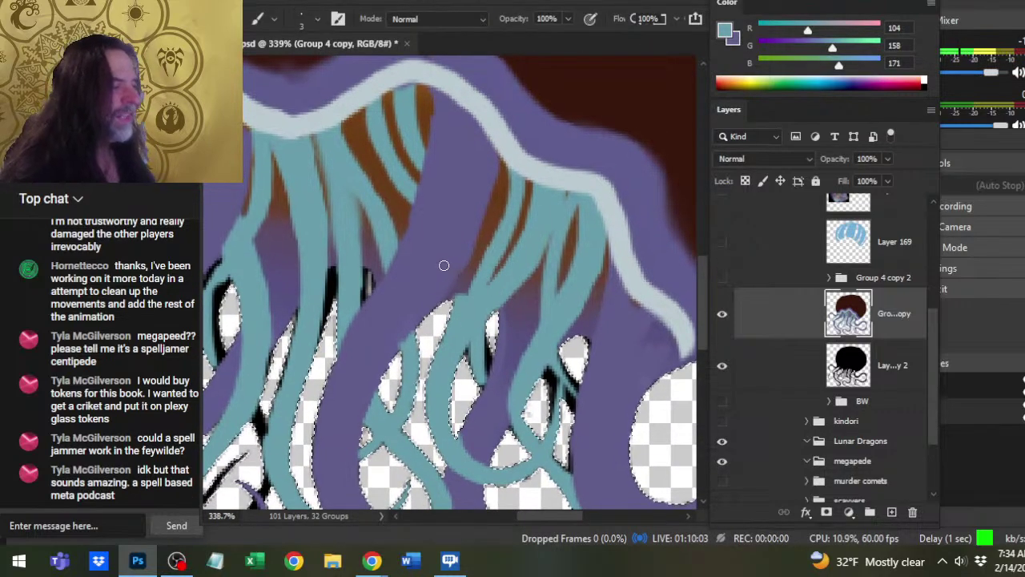
pyautogui.keyDown('alt'); pyautogui.click(453, 258); pyautogui.keyUp('alt')
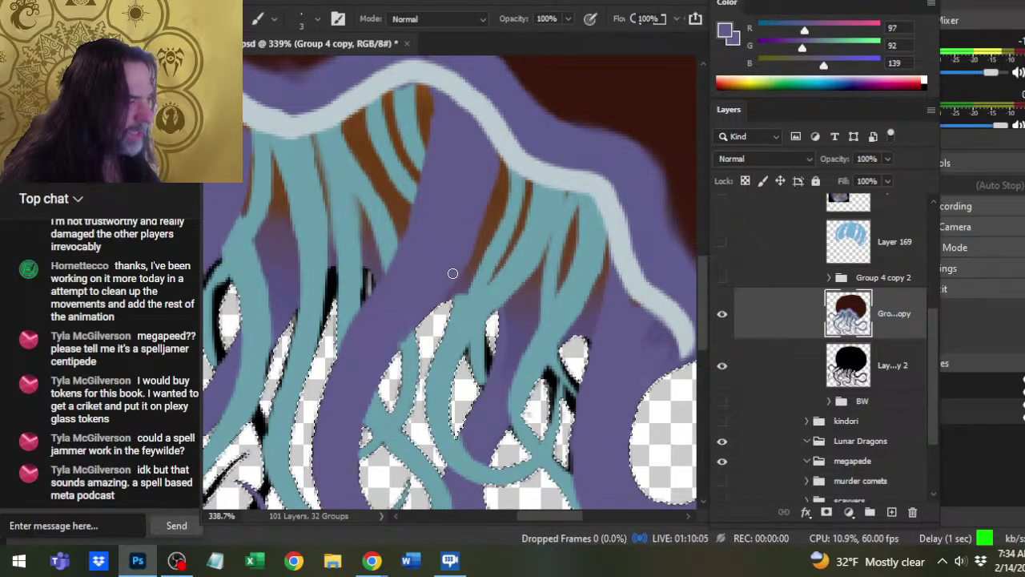
pyautogui.moveTo(484, 239); pyautogui.dragTo(486, 197)
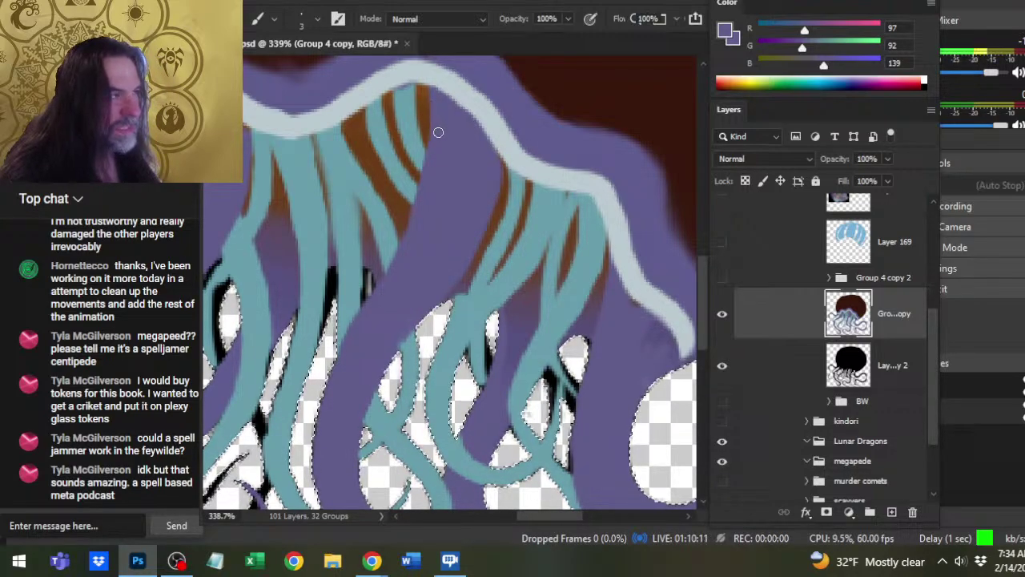
pyautogui.keyDown('alt'); pyautogui.click(468, 297); pyautogui.keyUp('alt')
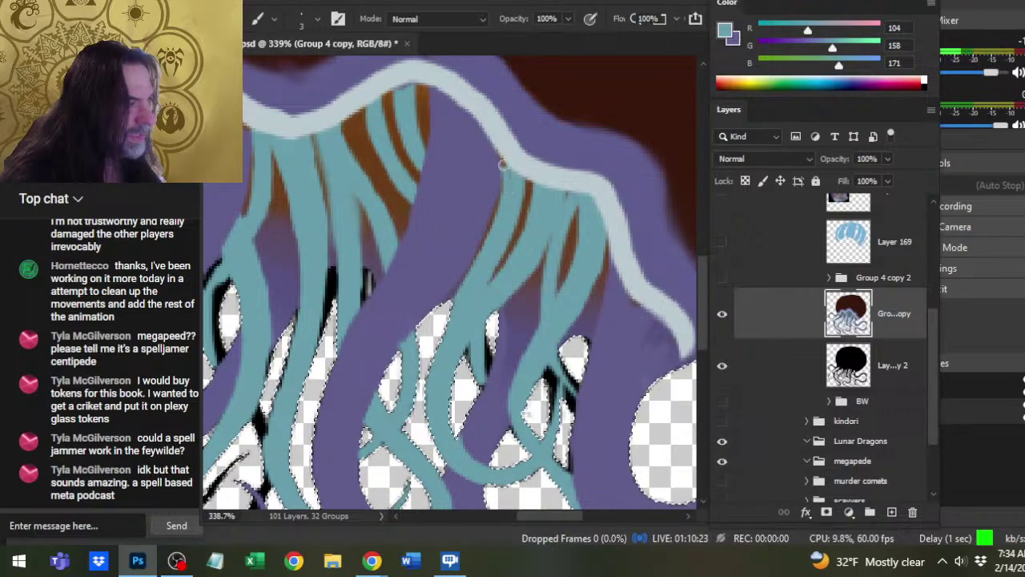
pyautogui.press('r')
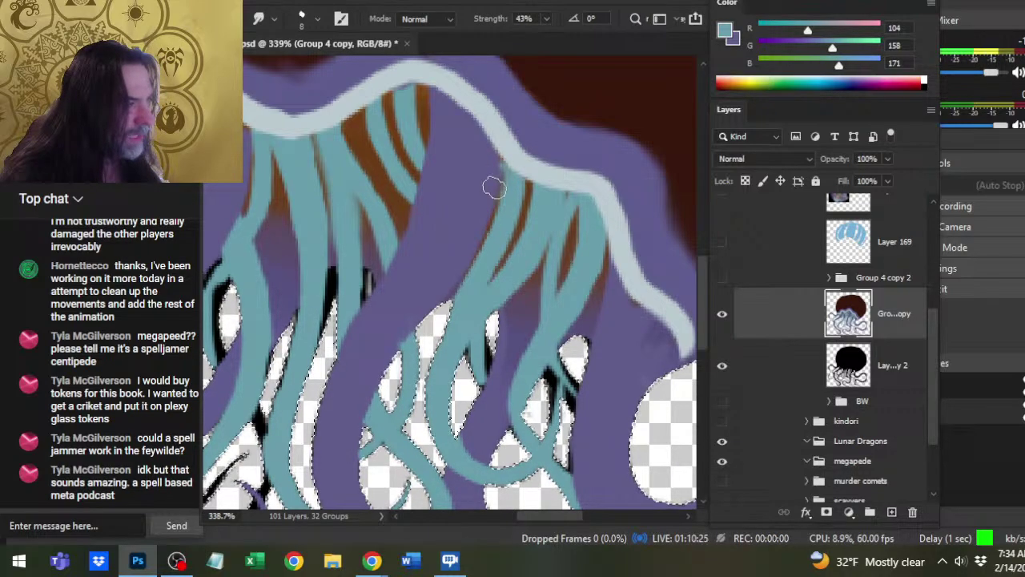
pyautogui.press('b')
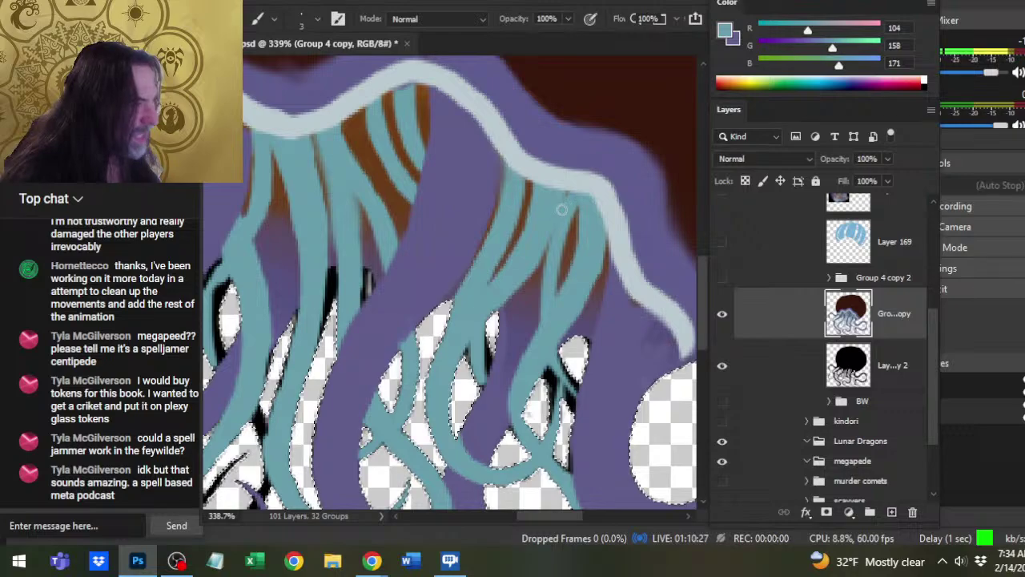
# Thicken the teal strand under the mantle's sloping edge and paint the black tendrils crossing below it teal.
pyautogui.moveTo(561, 210)
pyautogui.mouseDown()
pyautogui.moveTo(540, 323)
pyautogui.moveTo(540, 314)
pyautogui.moveTo(544, 262)
pyautogui.moveTo(544, 340)
pyautogui.moveTo(540, 315)
pyautogui.moveTo(553, 364)
pyautogui.mouseUp()
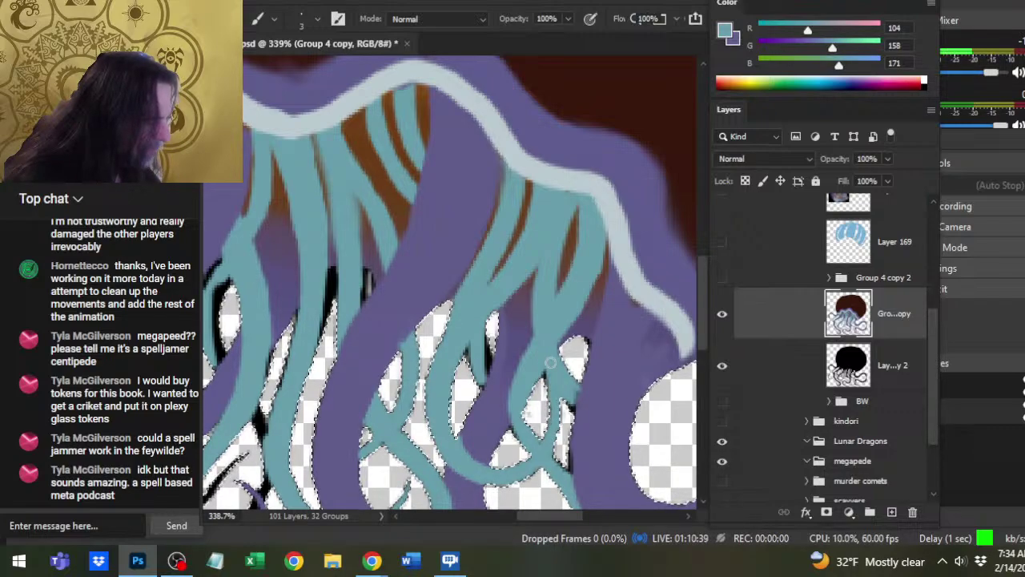
pyautogui.moveTo(547, 385); pyautogui.dragTo(527, 323)
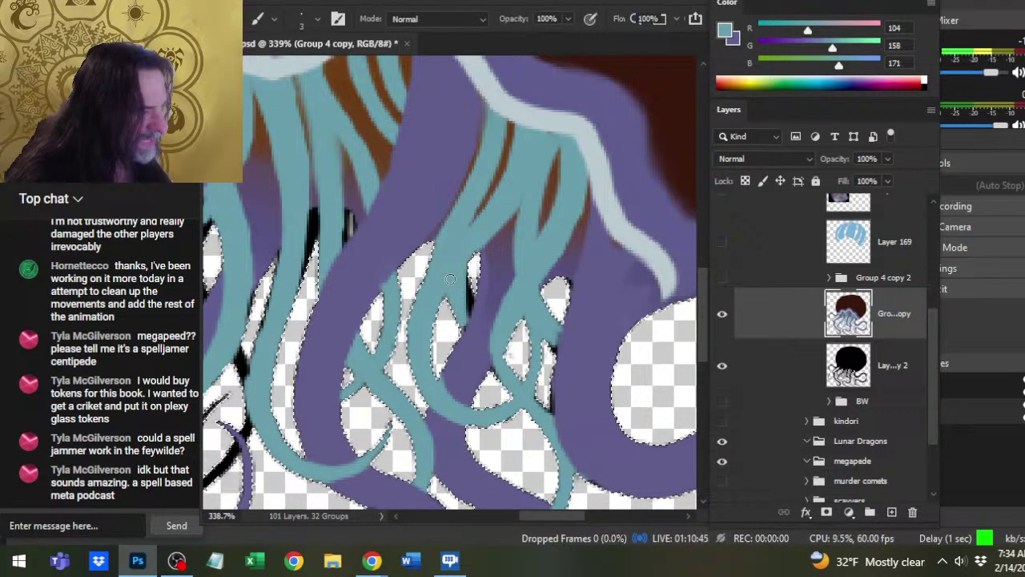
pyautogui.moveTo(450, 278)
pyautogui.mouseDown()
pyautogui.moveTo(492, 302)
pyautogui.moveTo(488, 338)
pyautogui.mouseUp()
# Paint the short purple tentacle's black edge with sampled purple and touch up the neighbouring strand with sampled teal.
pyautogui.keyDown('alt'); pyautogui.click(491, 302); pyautogui.keyUp('alt')
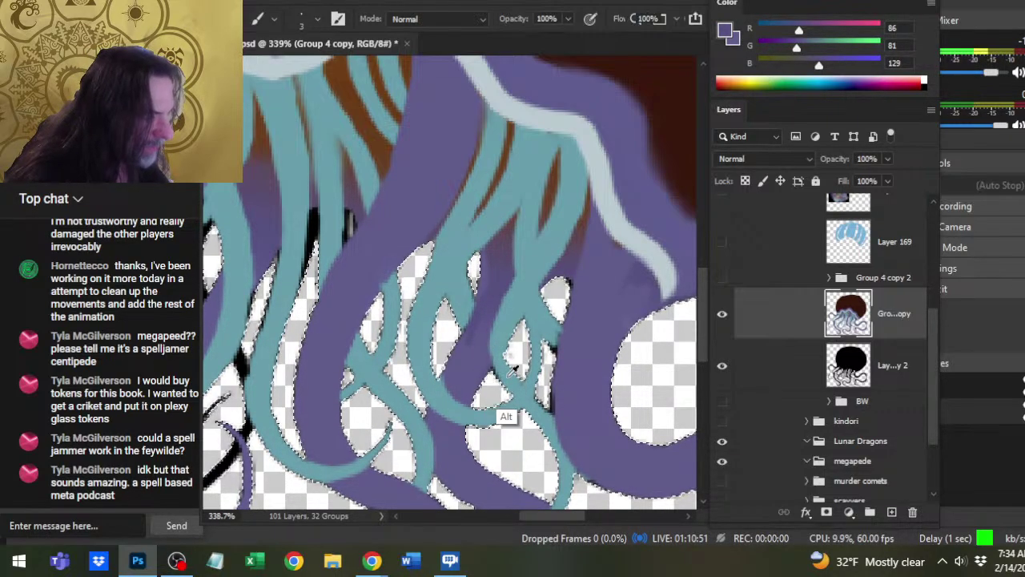
pyautogui.keyDown('alt'); pyautogui.click(501, 373); pyautogui.keyUp('alt')
pyautogui.moveTo(501, 373); pyautogui.dragTo(487, 362)
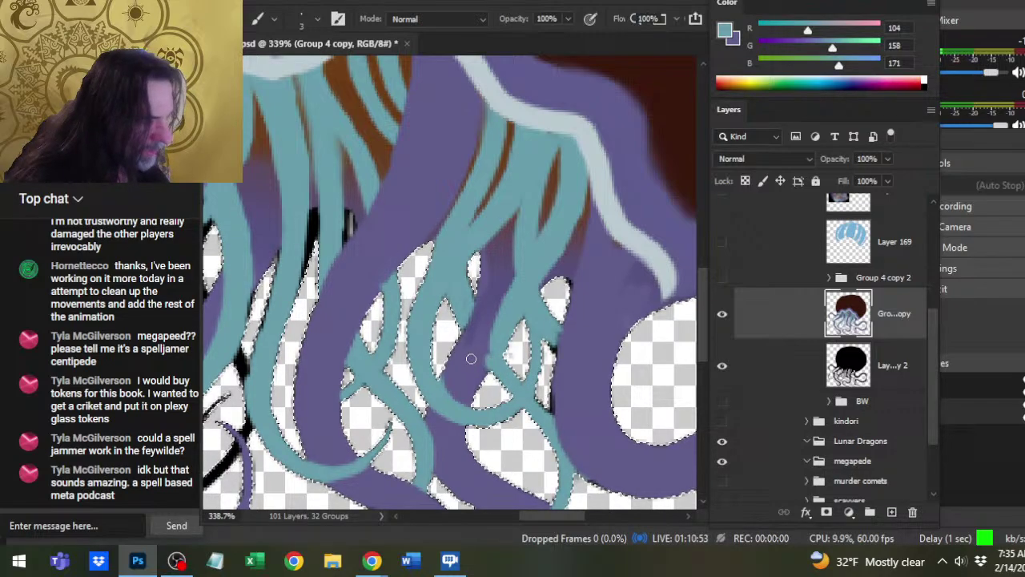
pyautogui.keyDown('alt'); pyautogui.click(473, 352); pyautogui.keyUp('alt')
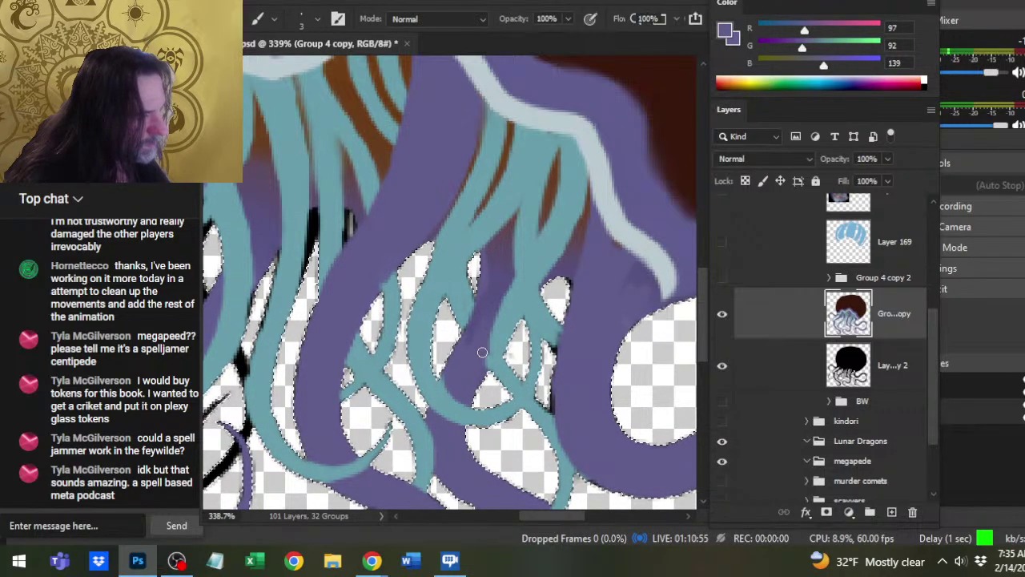
# Widen the teal strand along the inner edge of the left purple tentacle up to the mantle band, using sampled teal.
pyautogui.press('z')
pyautogui.moveTo(561, 368); pyautogui.dragTo(516, 371)
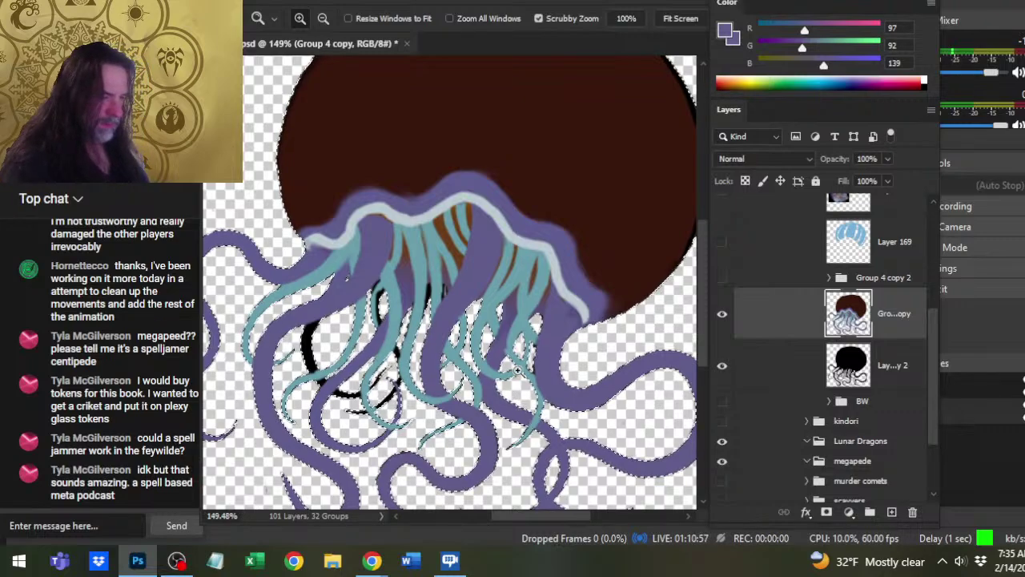
pyautogui.click(320, 283)
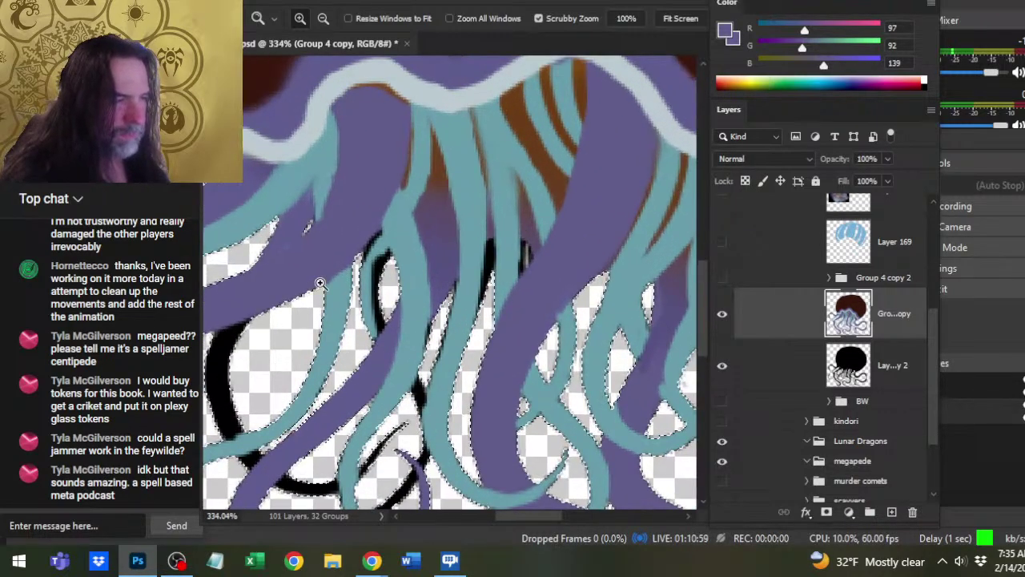
pyautogui.press('b')
pyautogui.keyDown('alt'); pyautogui.click(389, 234); pyautogui.keyUp('alt')
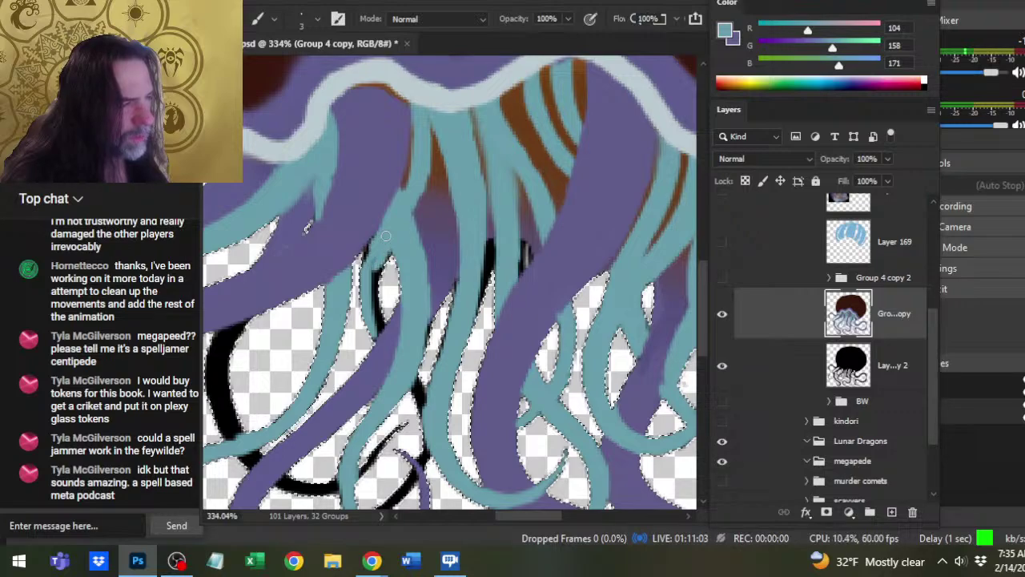
pyautogui.moveTo(403, 186); pyautogui.dragTo(424, 122)
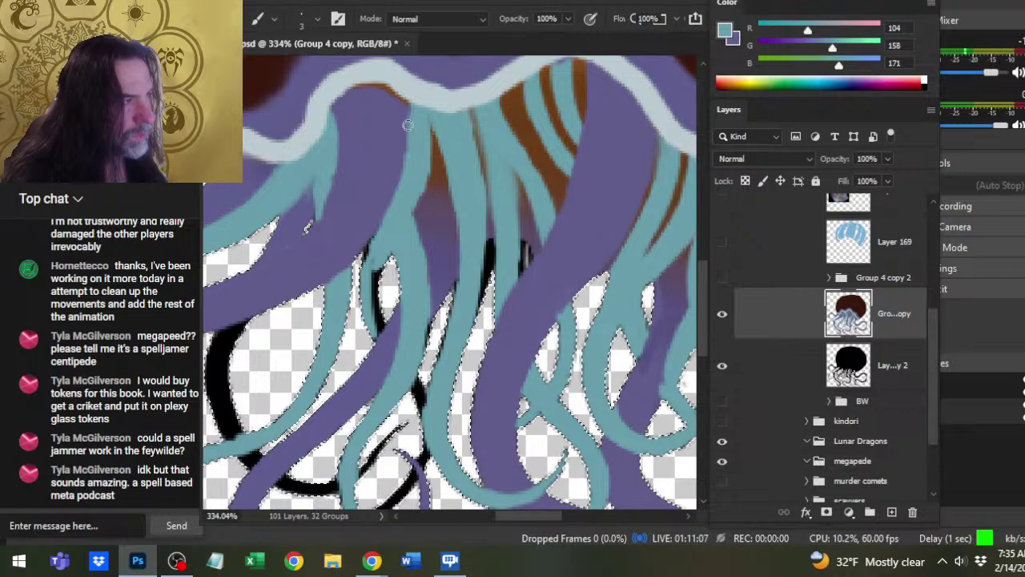
# Tidy the left tentacle's edge with sampled purple, and touch up the brown gap beside the teal strand with sampled brown.
pyautogui.keyDown('alt'); pyautogui.click(394, 128); pyautogui.keyUp('alt')
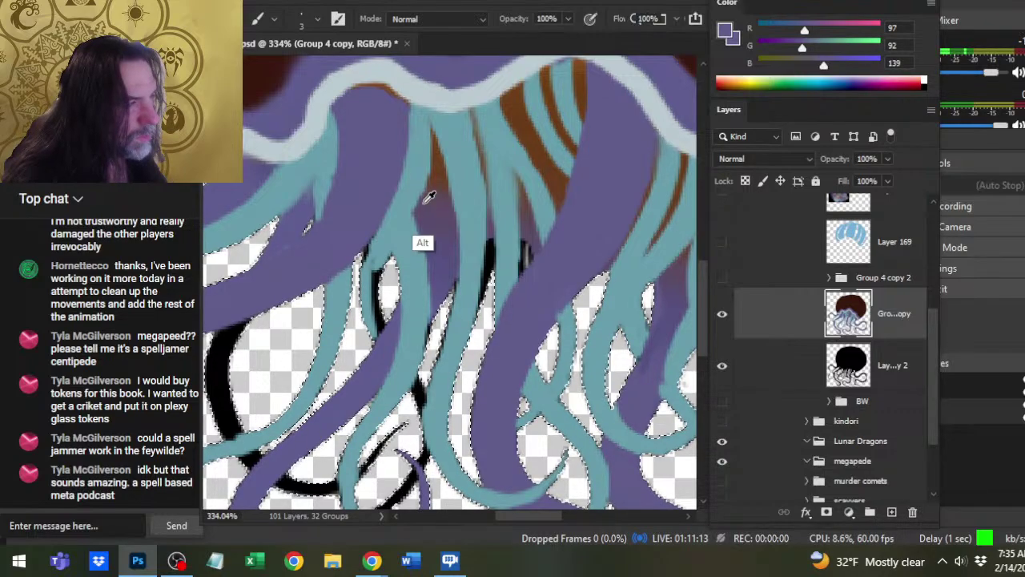
pyautogui.press('alt')
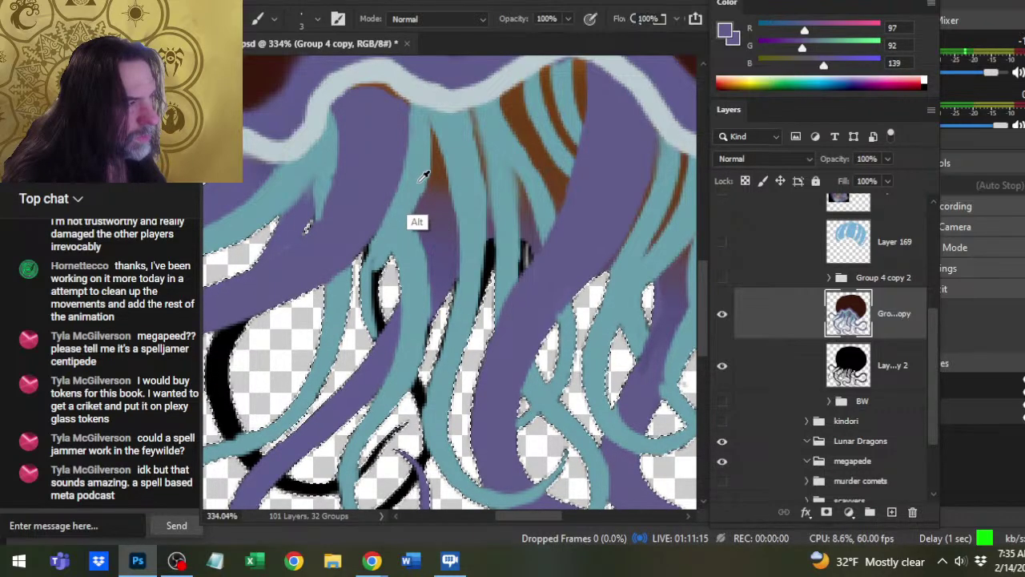
pyautogui.keyDown('alt'); pyautogui.click(433, 172); pyautogui.keyUp('alt')
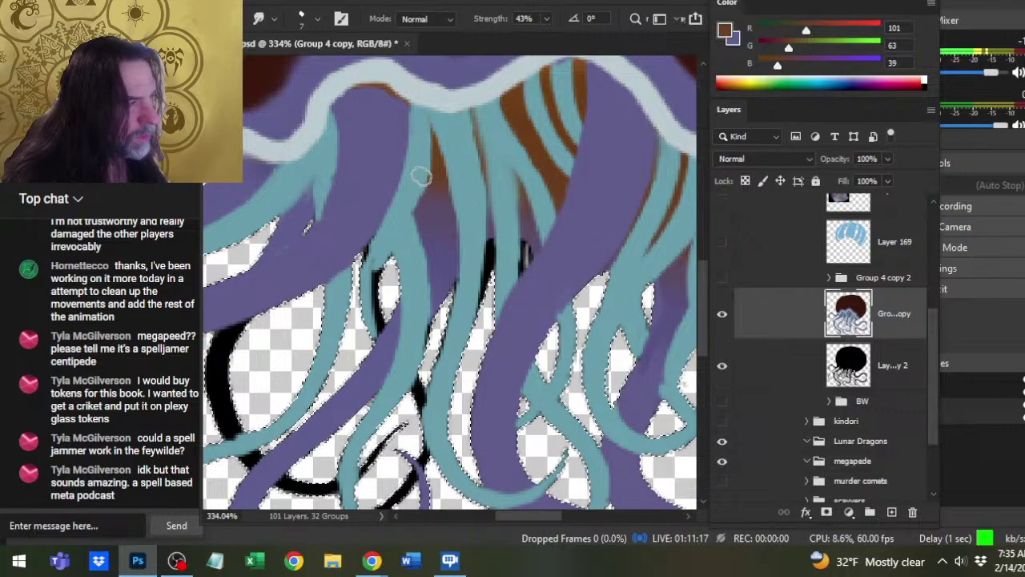
# Paint the small black looping tendril and nearby black strand edges with sampled teal, touching up the purple tentacle behind with sampled purple.
pyautogui.keyDown('alt'); pyautogui.click(413, 177); pyautogui.keyUp('alt')
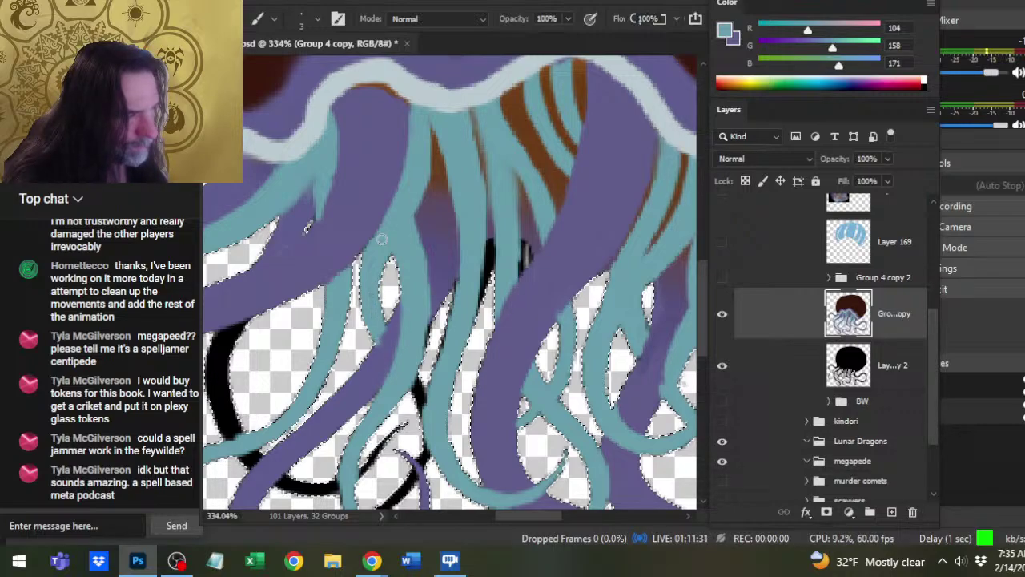
pyautogui.keyDown('alt'); pyautogui.click(374, 326); pyautogui.keyUp('alt')
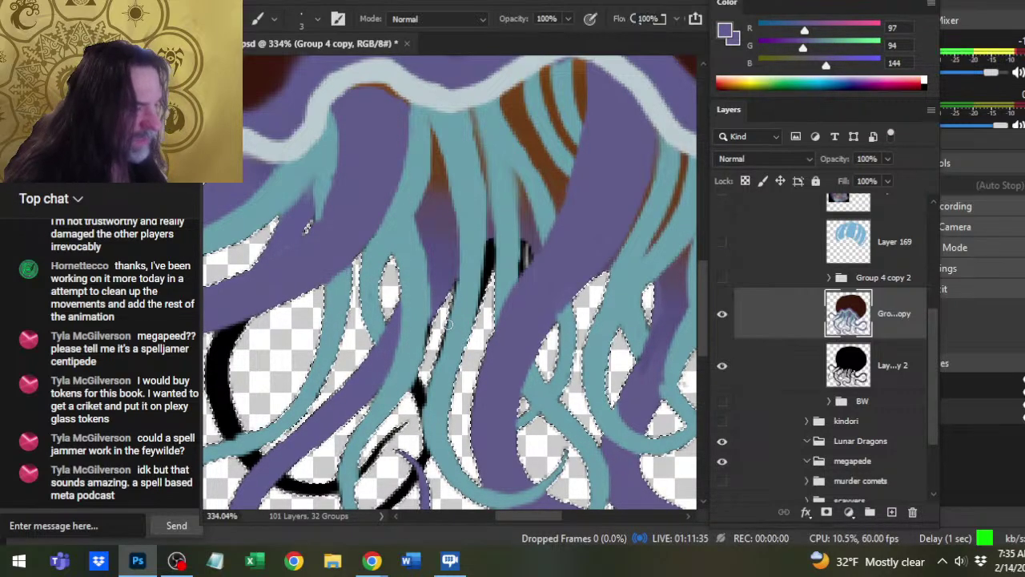
pyautogui.keyDown('alt'); pyautogui.click(422, 300); pyautogui.keyUp('alt')
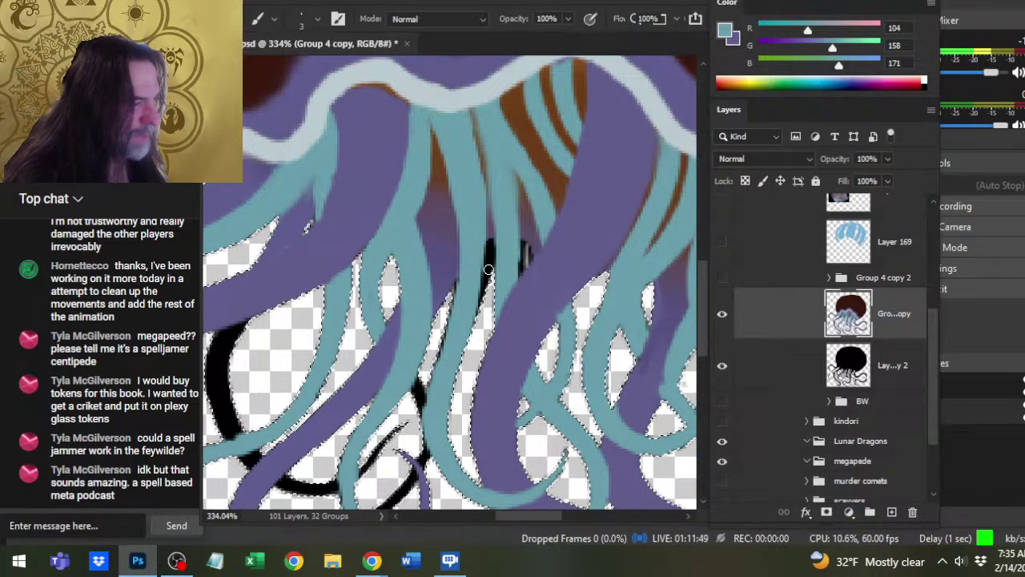
# Paint the black and brown edges of the large purple tentacle under the mantle's lower end with sampled purples, and smudge the transitions.
pyautogui.press('z')
pyautogui.moveTo(489, 271); pyautogui.dragTo(443, 259)
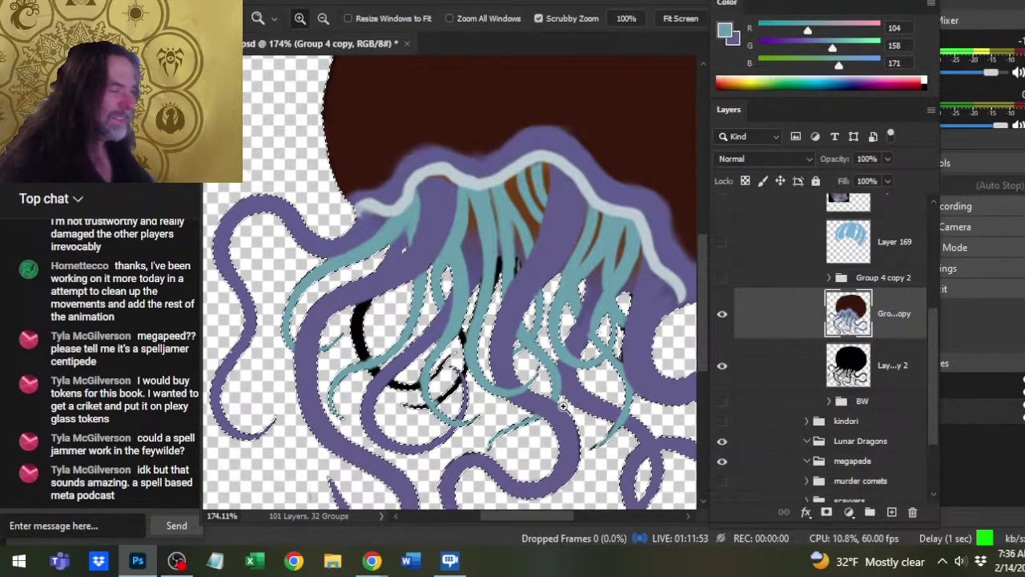
pyautogui.click(563, 407)
pyautogui.press('b')
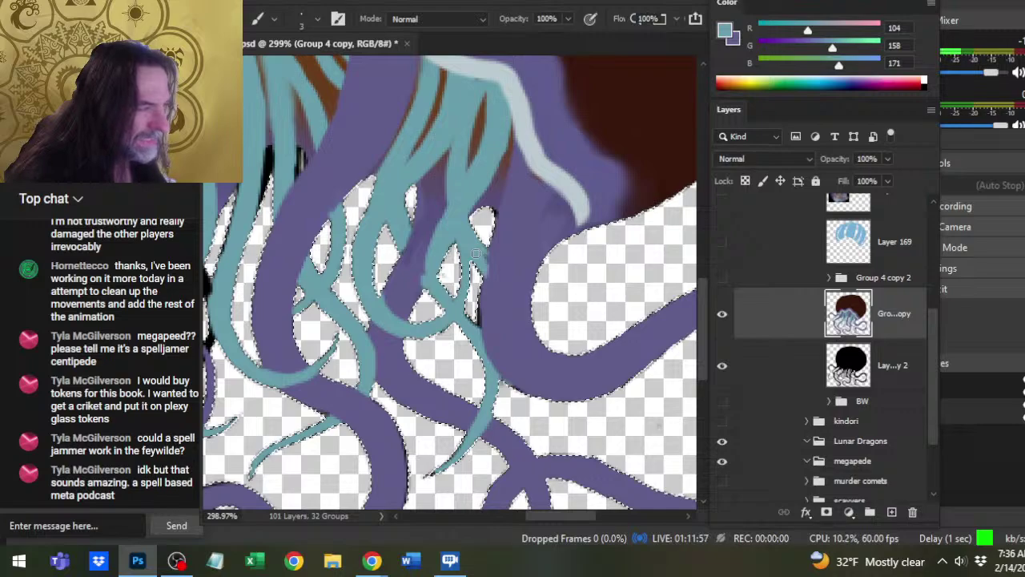
pyautogui.keyDown('alt'); pyautogui.click(520, 211); pyautogui.keyUp('alt')
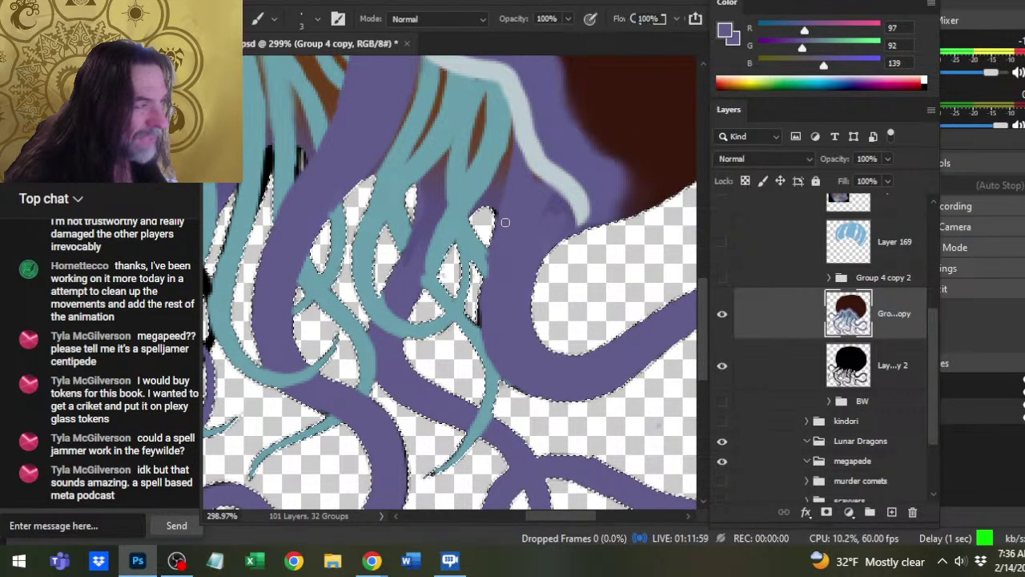
pyautogui.keyDown('alt'); pyautogui.click(495, 203); pyautogui.keyUp('alt')
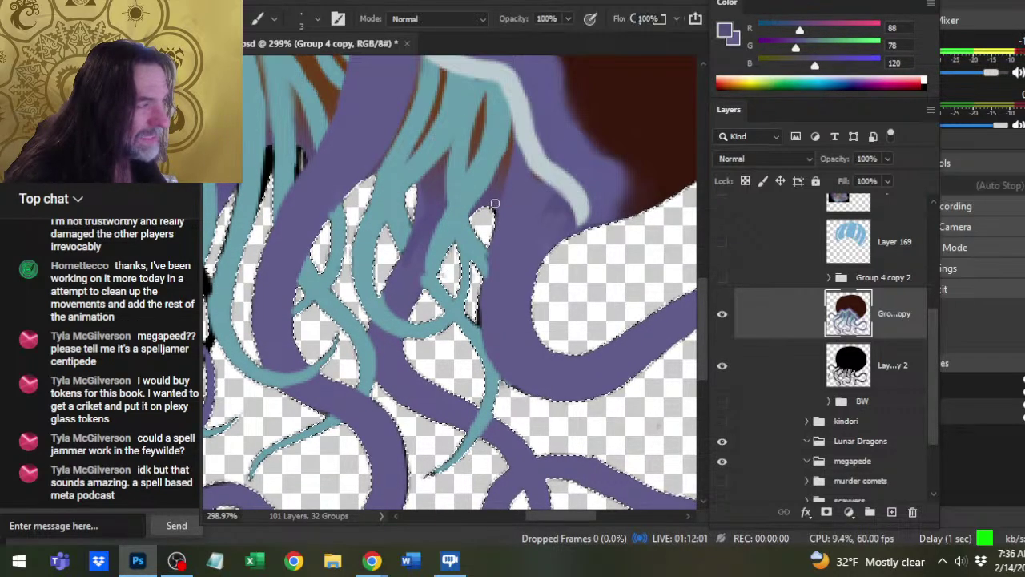
pyautogui.keyDown('alt'); pyautogui.click(538, 201); pyautogui.keyUp('alt')
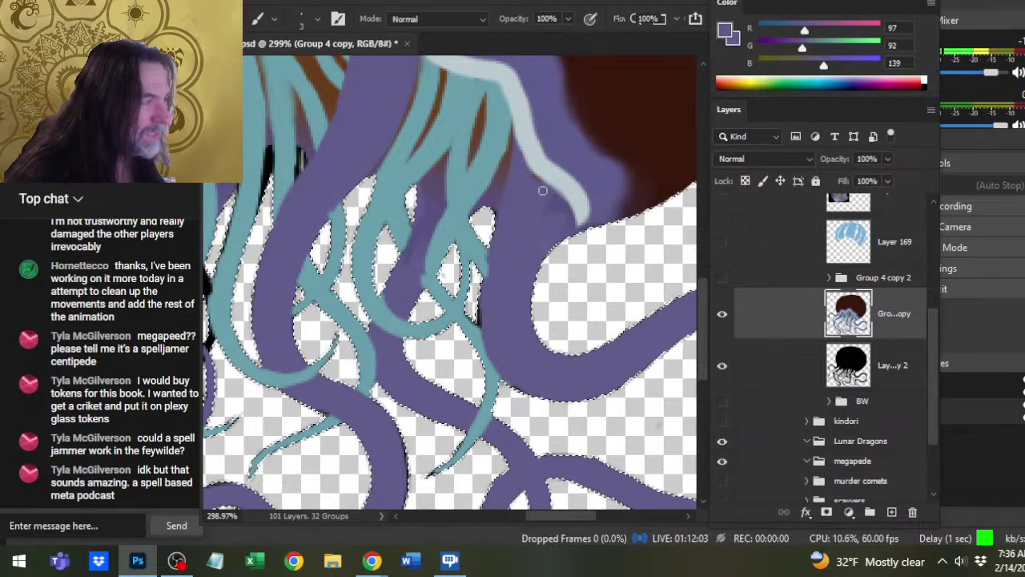
pyautogui.press('r')
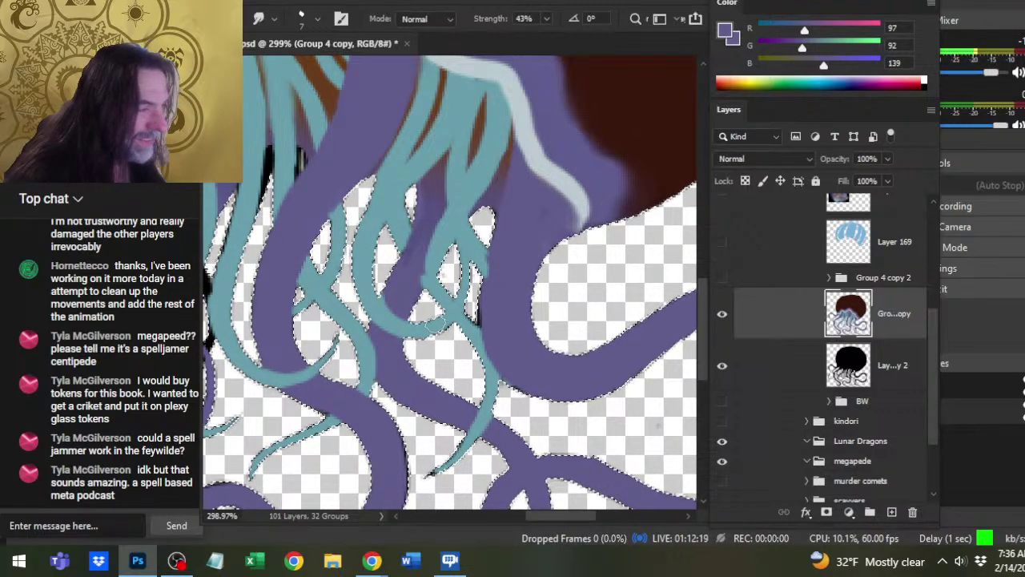
pyautogui.press('b')
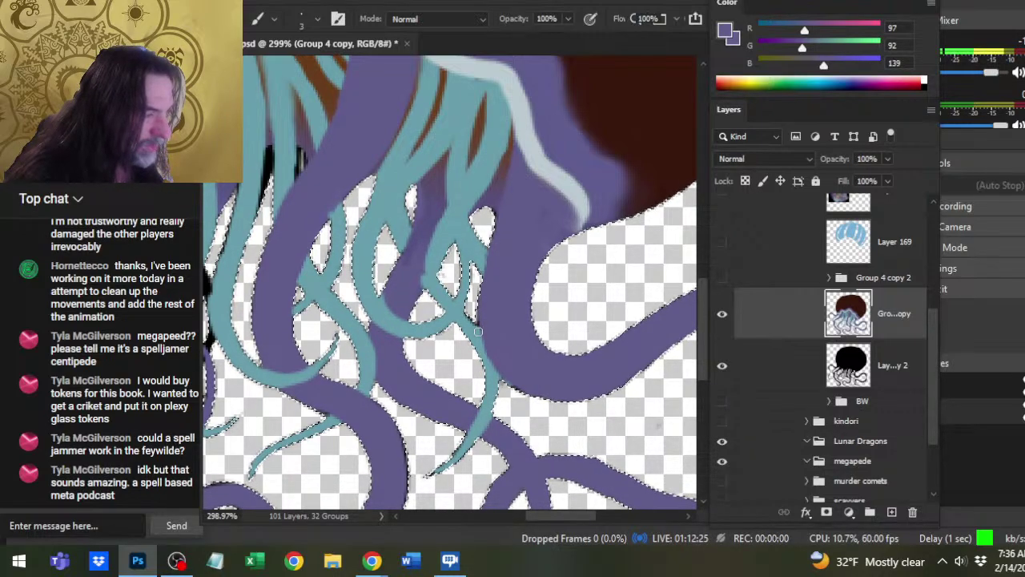
# Touch up the teal strand crossing the large right-hand purple tentacle with sampled teal, and the tentacle's edge with sampled purple.
pyautogui.keyDown('alt'); pyautogui.click(453, 306); pyautogui.keyUp('alt')
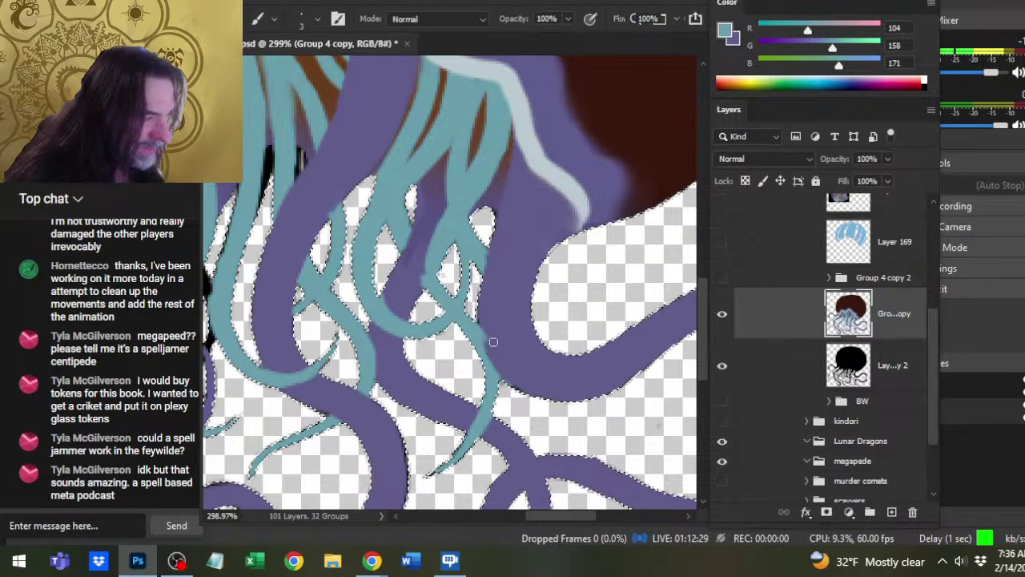
pyautogui.keyDown('alt'); pyautogui.click(488, 309); pyautogui.keyUp('alt')
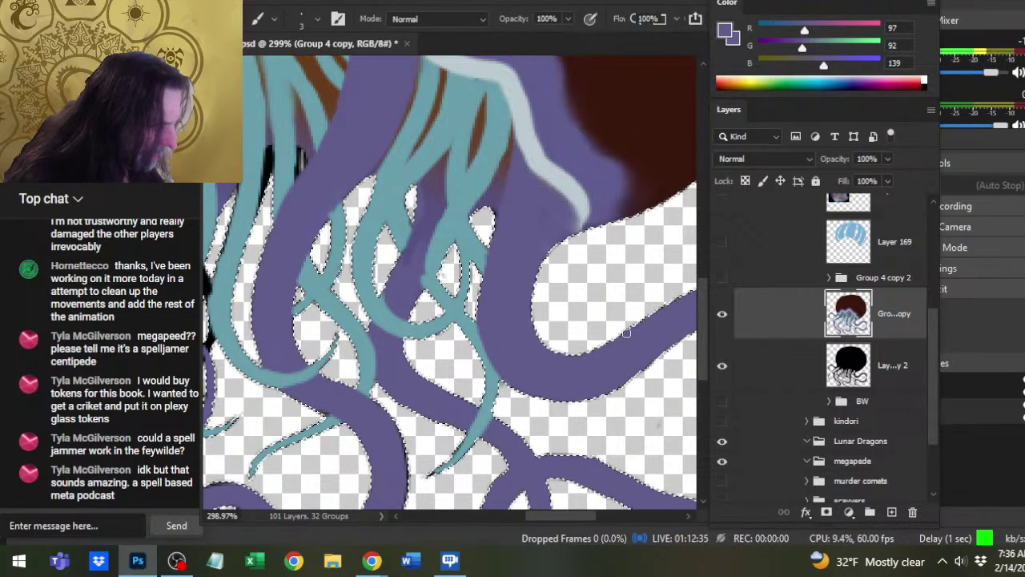
# Paint the long black curved tendril behind the left tentacles purple, down to where it passes under the teal strands.
pyautogui.press('z')
pyautogui.moveTo(627, 331)
pyautogui.mouseDown()
pyautogui.moveTo(582, 363)
pyautogui.moveTo(483, 309)
pyautogui.mouseUp()
pyautogui.moveTo(276, 264); pyautogui.dragTo(504, 260)
pyautogui.moveTo(272, 195)
pyautogui.mouseDown()
pyautogui.moveTo(295, 254)
pyautogui.moveTo(463, 263)
pyautogui.moveTo(481, 201)
pyautogui.mouseUp()
pyautogui.press('b')
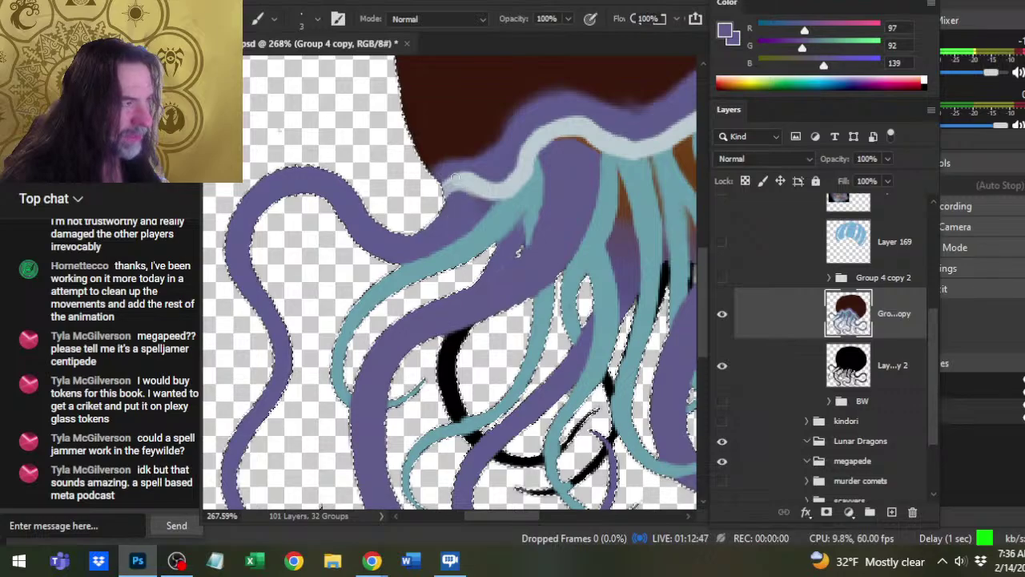
pyautogui.press('r')
pyautogui.moveTo(337, 295); pyautogui.dragTo(331, 224)
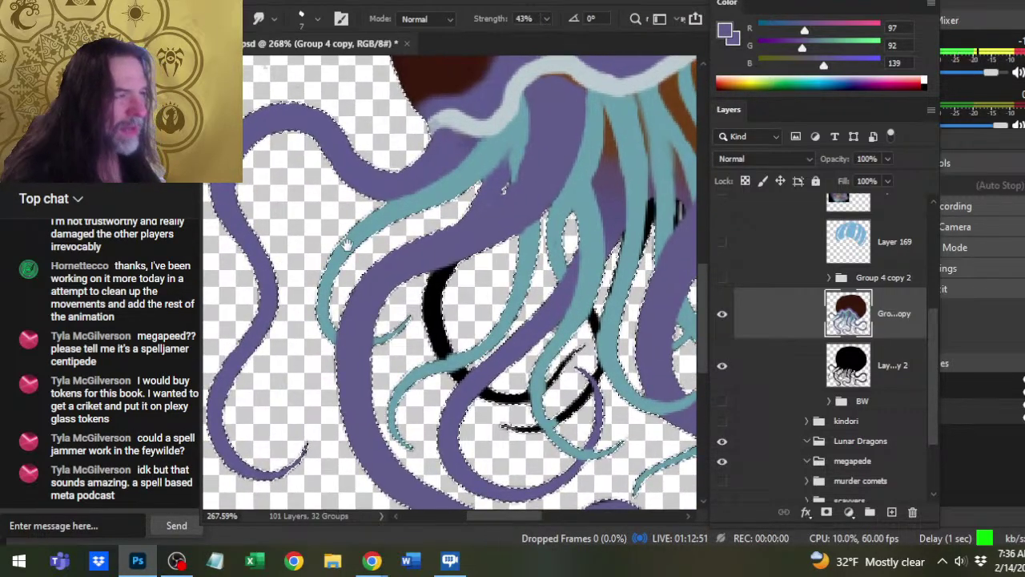
pyautogui.moveTo(521, 211); pyautogui.dragTo(552, 183)
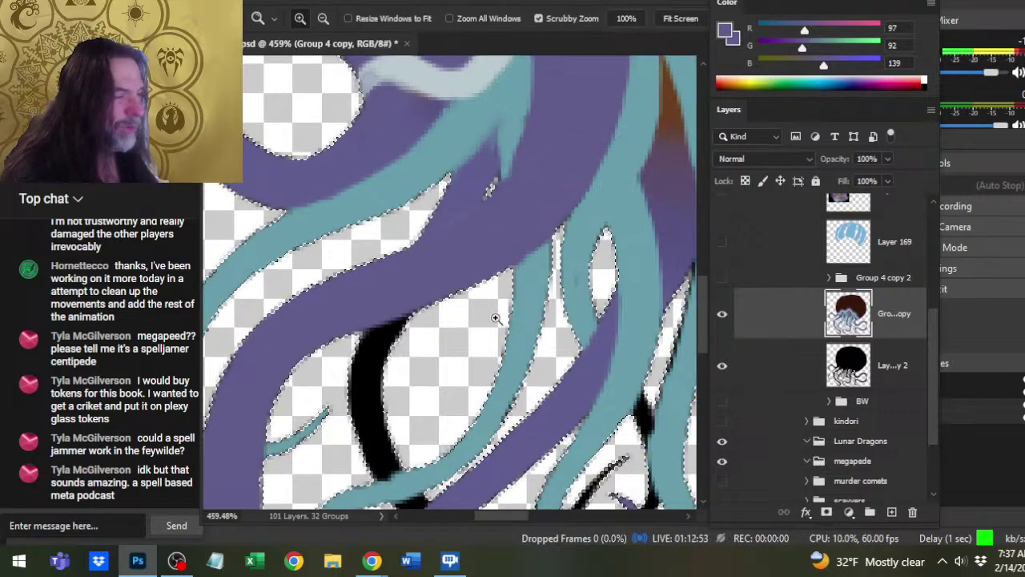
pyautogui.moveTo(489, 313); pyautogui.dragTo(410, 305)
pyautogui.press('b')
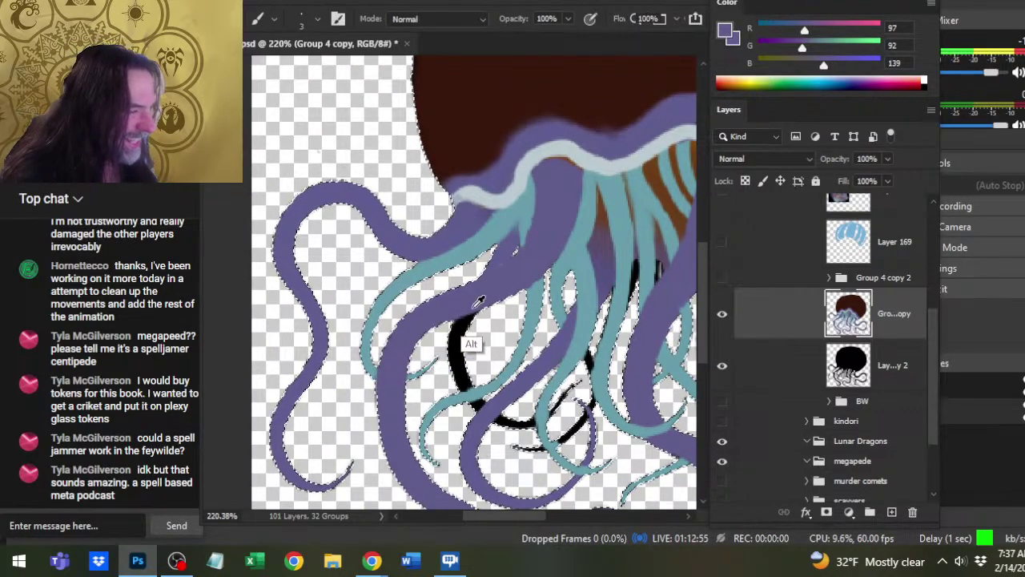
pyautogui.click(462, 321)
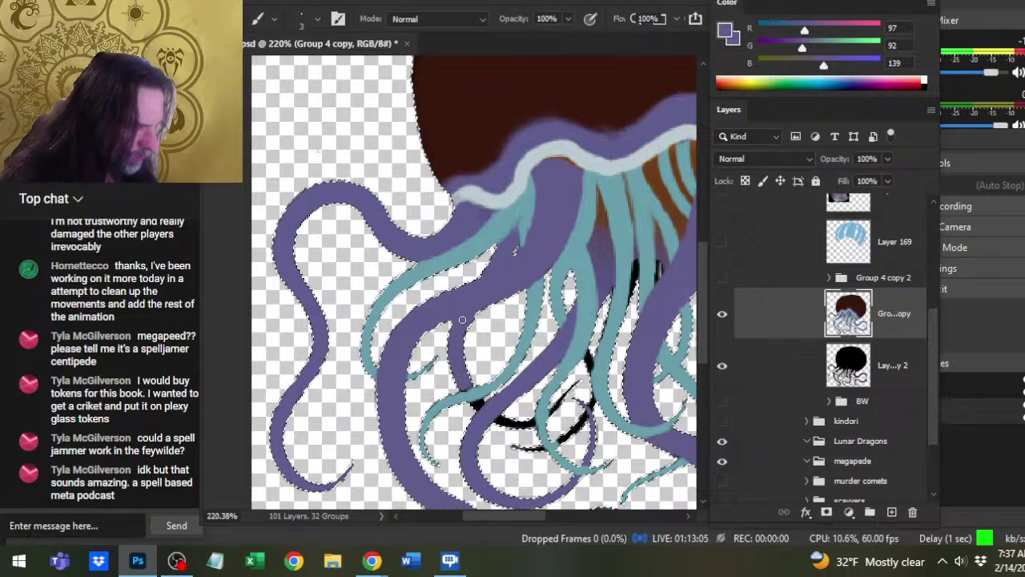
pyautogui.moveTo(472, 405); pyautogui.dragTo(485, 404)
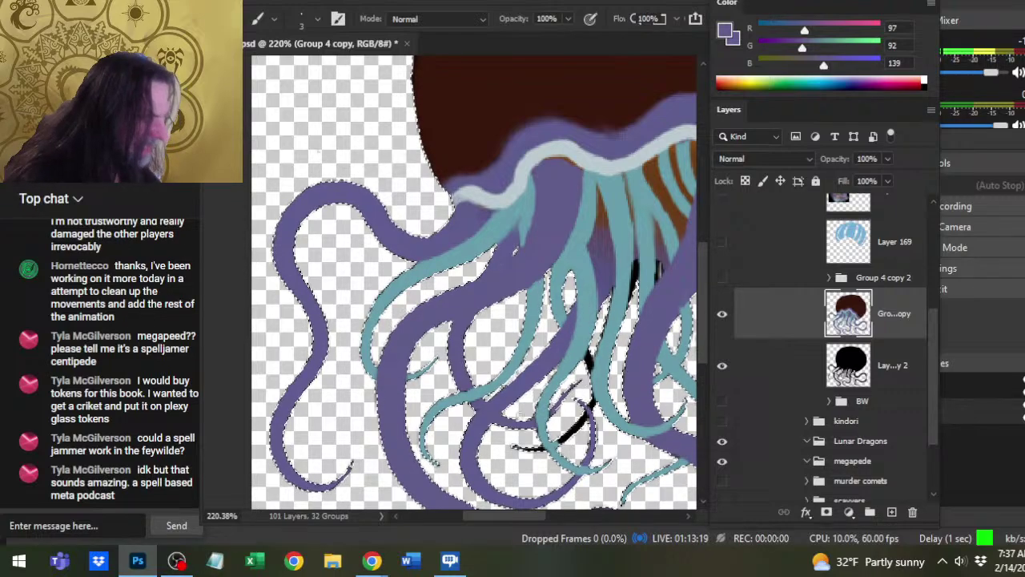
# Paint the black edges of the central teal strands with sampled teal, and the gap behind them with sampled purple.
pyautogui.moveTo(583, 392); pyautogui.dragTo(490, 341)
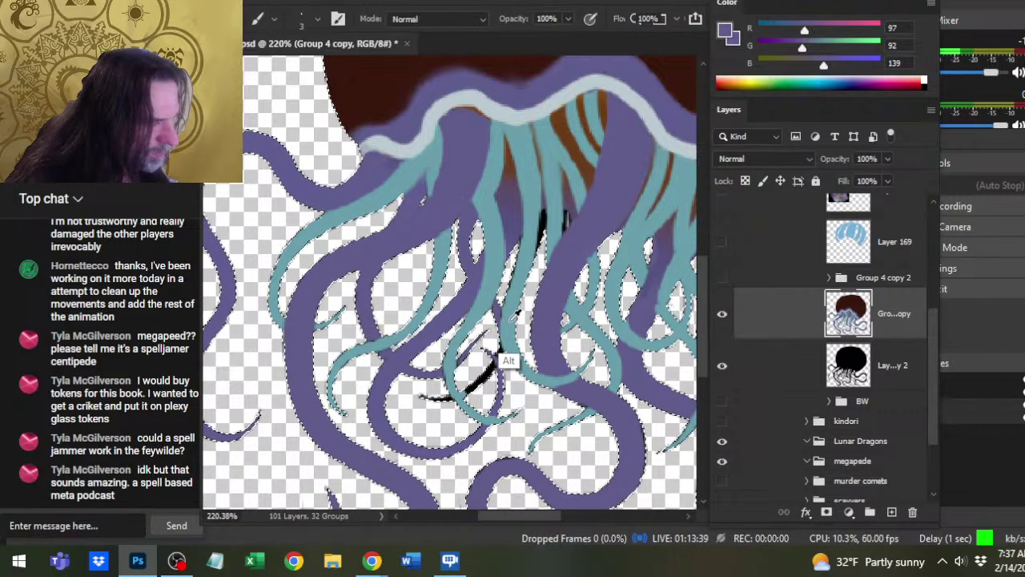
pyautogui.keyDown('alt'); pyautogui.click(506, 308); pyautogui.keyUp('alt')
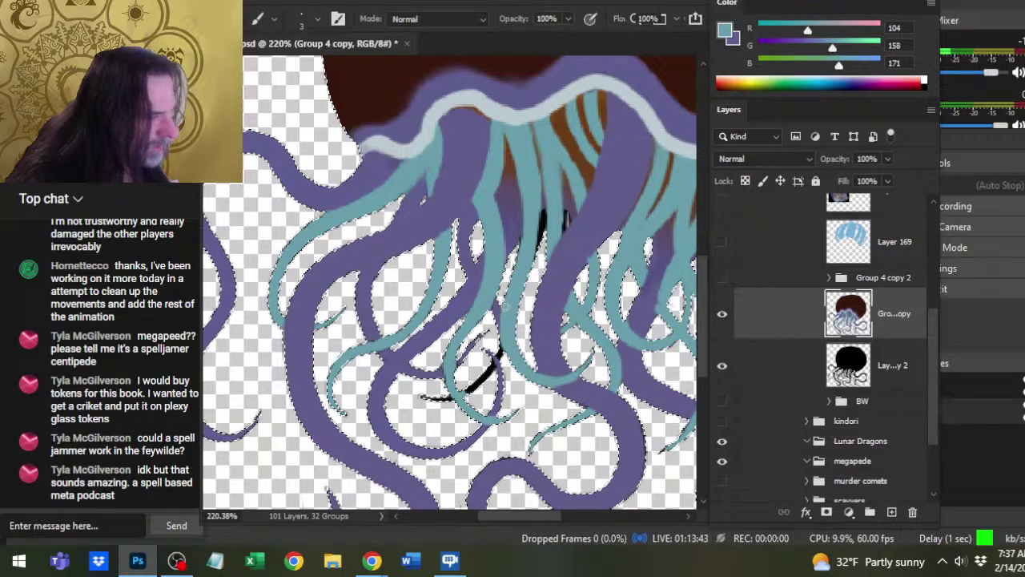
pyautogui.keyDown('alt'); pyautogui.click(515, 217); pyautogui.keyUp('alt')
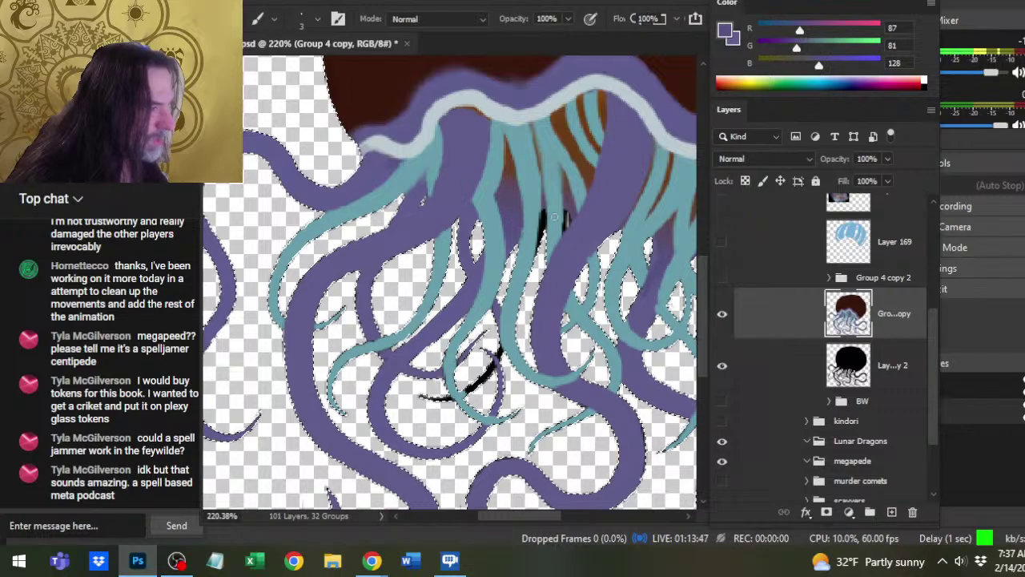
pyautogui.keyDown('alt'); pyautogui.click(538, 195); pyautogui.keyUp('alt')
pyautogui.moveTo(538, 199); pyautogui.dragTo(538, 251)
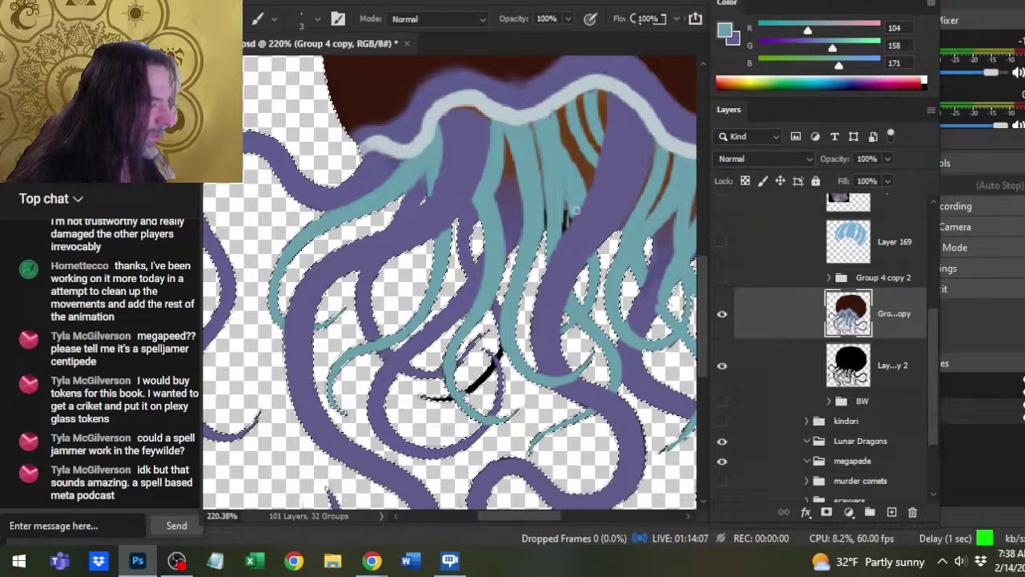
# Cover the black patch beside the large central tentacle with sampled teal and muted purple, and smudge the strands' upper edges.
pyautogui.press('ctrl')
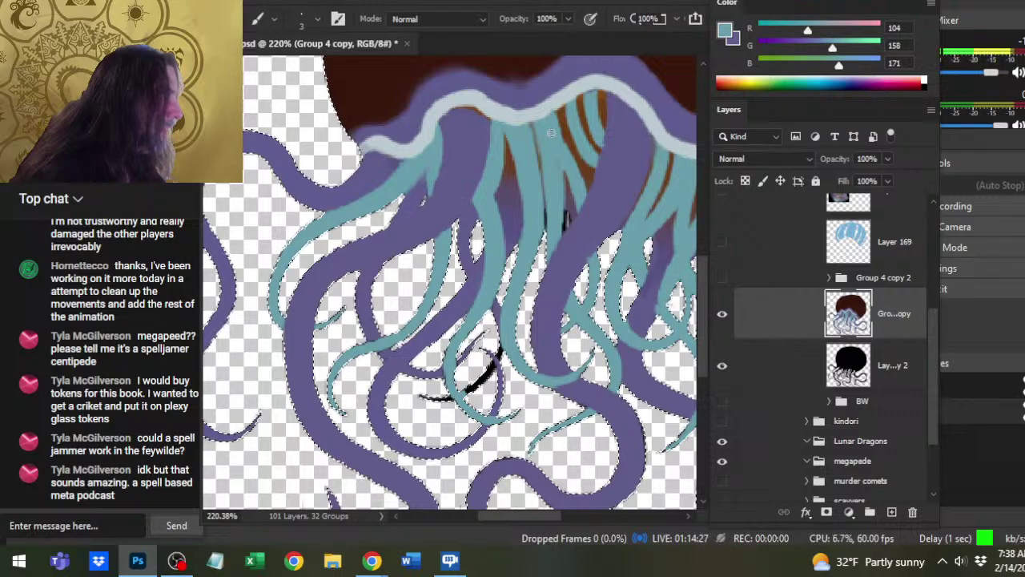
pyautogui.keyDown('alt'); pyautogui.click(570, 200); pyautogui.keyUp('alt')
pyautogui.keyDown('alt'); pyautogui.click(562, 199); pyautogui.keyUp('alt')
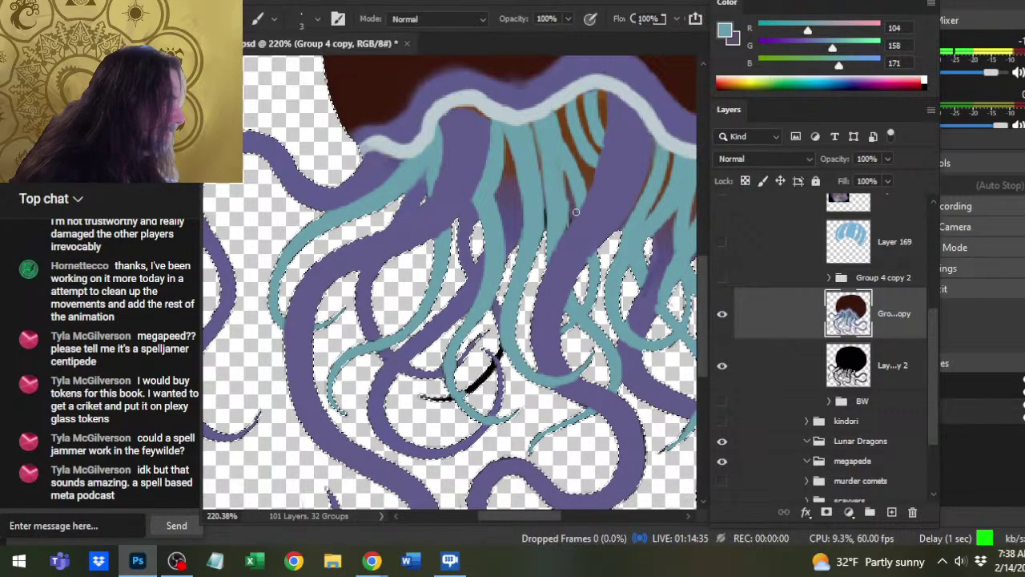
pyautogui.keyDown('alt'); pyautogui.click(575, 211); pyautogui.keyUp('alt')
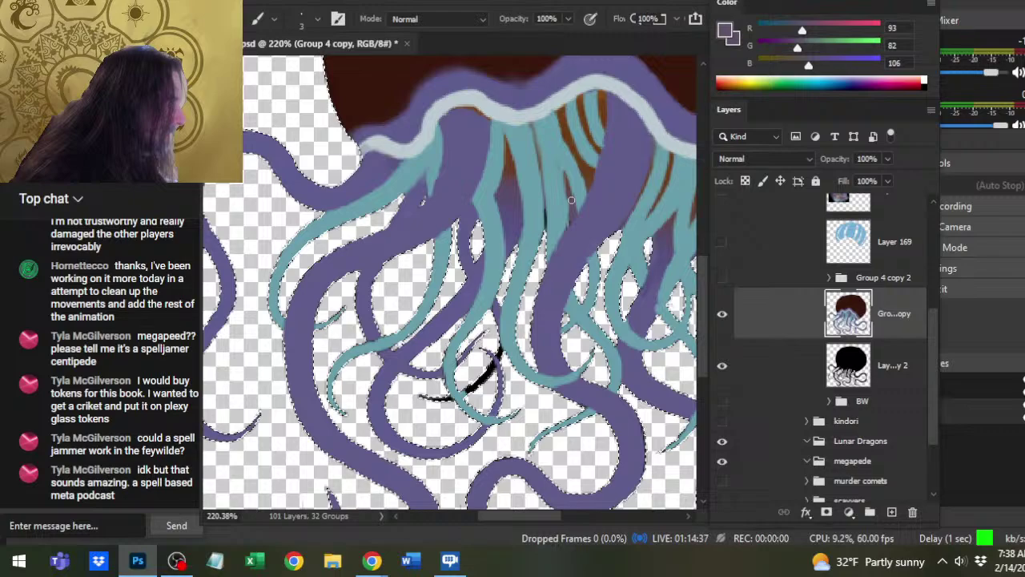
pyautogui.press('r')
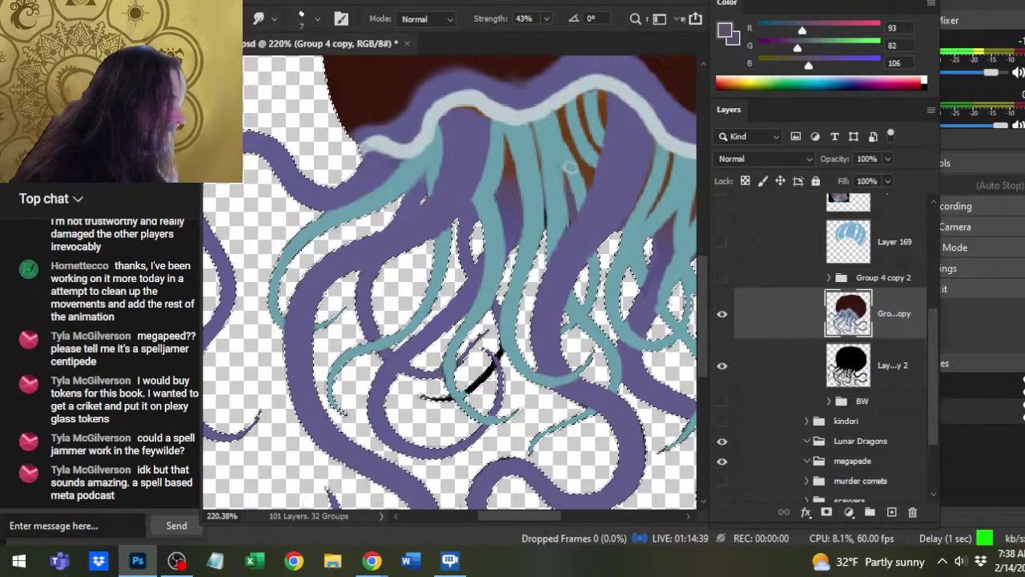
pyautogui.moveTo(551, 135)
pyautogui.mouseDown()
pyautogui.moveTo(544, 167)
pyautogui.moveTo(536, 148)
pyautogui.moveTo(543, 227)
pyautogui.moveTo(541, 163)
pyautogui.mouseUp()
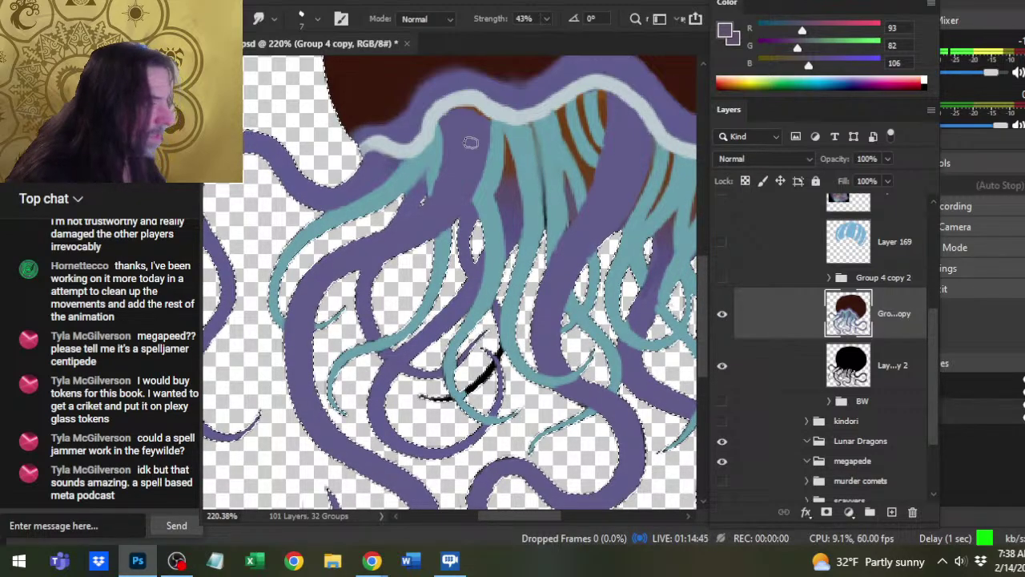
# Refine the thin dark line between the central teal strands with sampled teal and dark purple, smudge it, and sample the tentacle's purple.
pyautogui.press('b')
pyautogui.keyDown('alt'); pyautogui.click(544, 146); pyautogui.keyUp('alt')
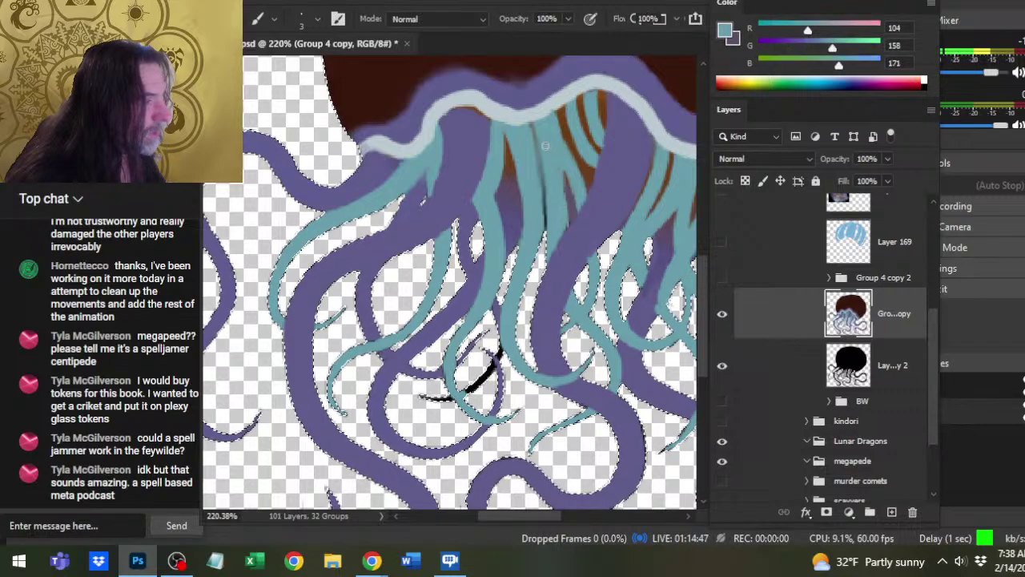
pyautogui.keyDown('alt'); pyautogui.click(538, 158); pyautogui.keyUp('alt')
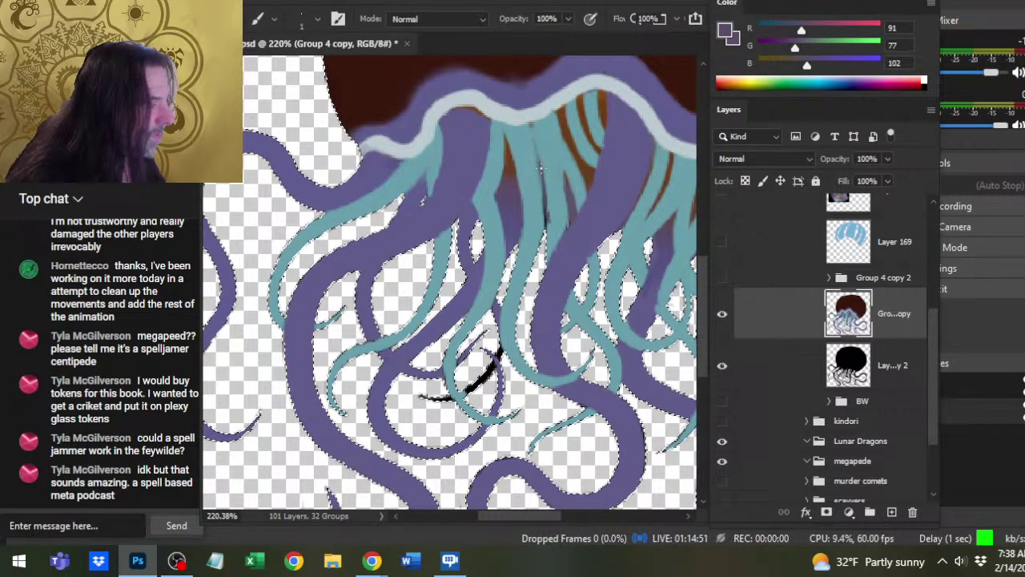
pyautogui.press('r')
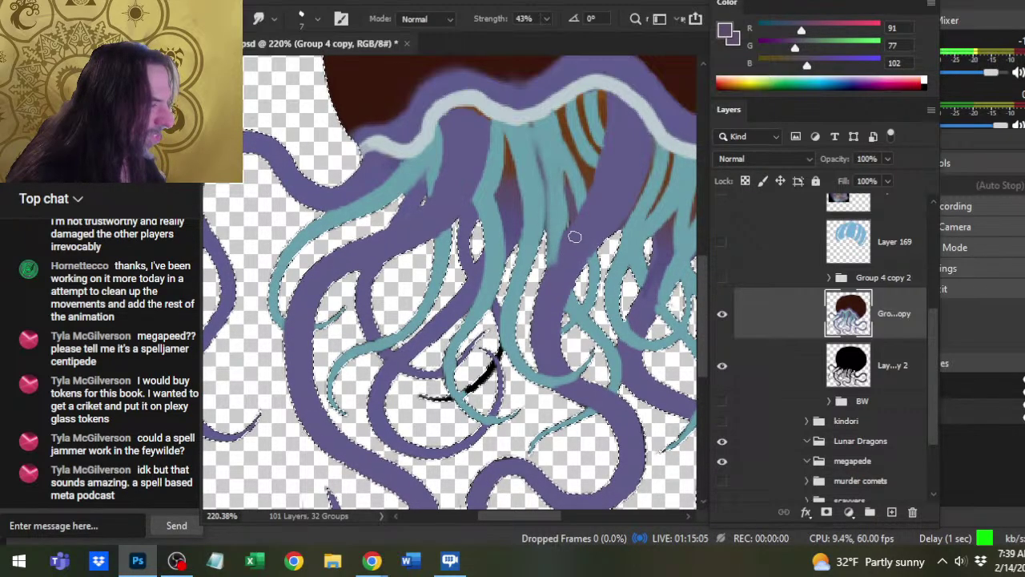
pyautogui.press('b')
pyautogui.keyDown('alt'); pyautogui.click(573, 230); pyautogui.keyUp('alt')
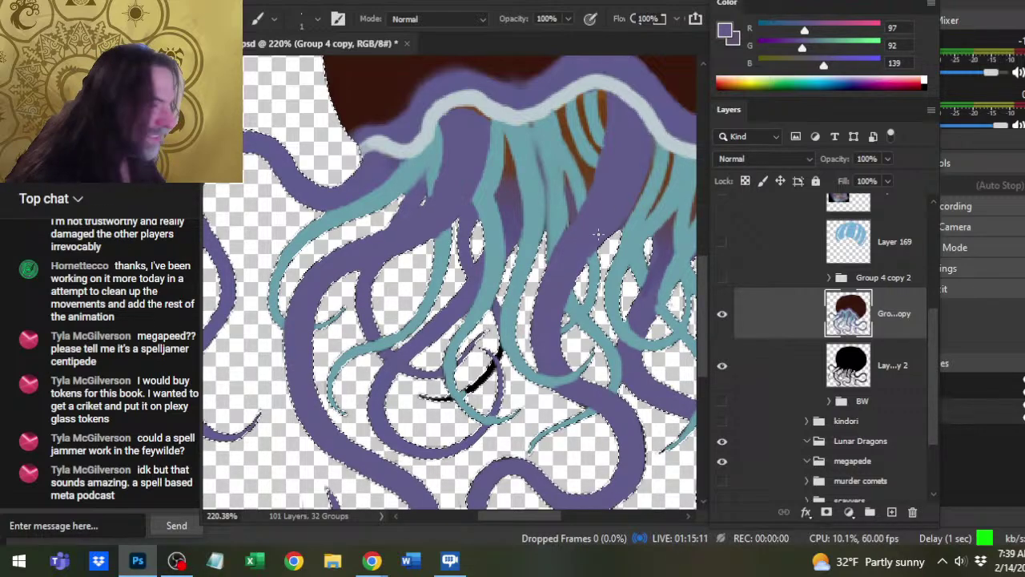
# Clear the selection around the creature's silhouette.
pyautogui.press('z')
pyautogui.moveTo(598, 234)
pyautogui.mouseDown()
pyautogui.moveTo(563, 235)
pyautogui.moveTo(478, 196)
pyautogui.mouseUp()
pyautogui.press('l')
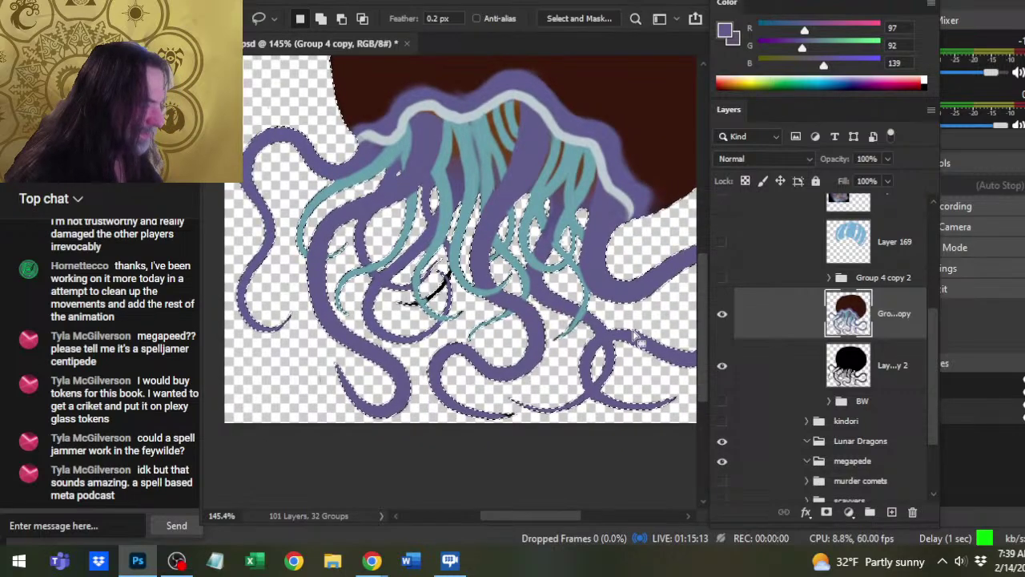
pyautogui.hotkey('ctrl', 'd')
# Smudge the left end of the pale mantle band upward into the purple and brown at 43% strength.
pyautogui.press('z')
pyautogui.moveTo(606, 343); pyautogui.dragTo(509, 297)
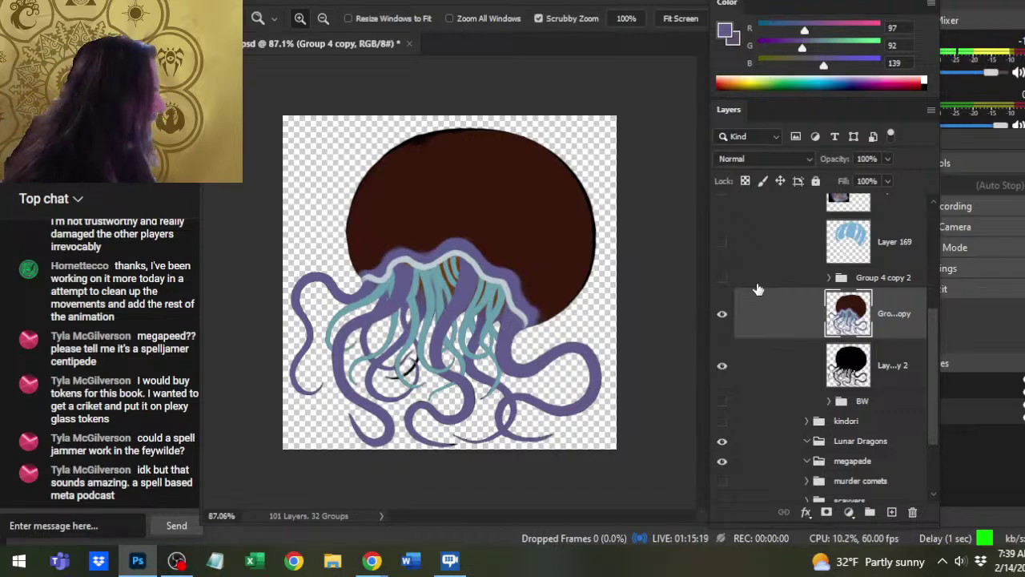
pyautogui.moveTo(374, 270); pyautogui.dragTo(417, 271)
pyautogui.press('r')
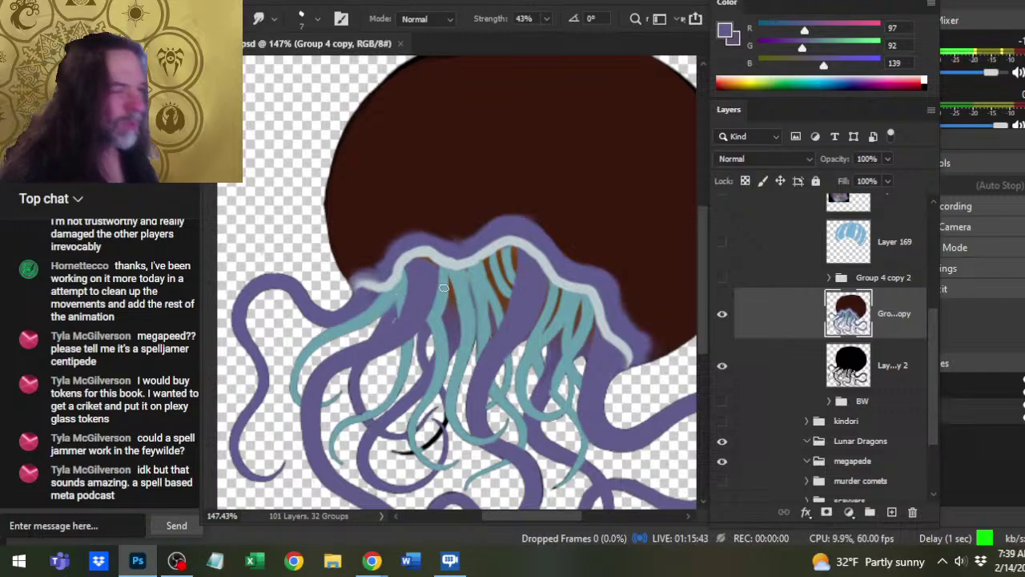
pyautogui.moveTo(385, 275); pyautogui.dragTo(396, 266)
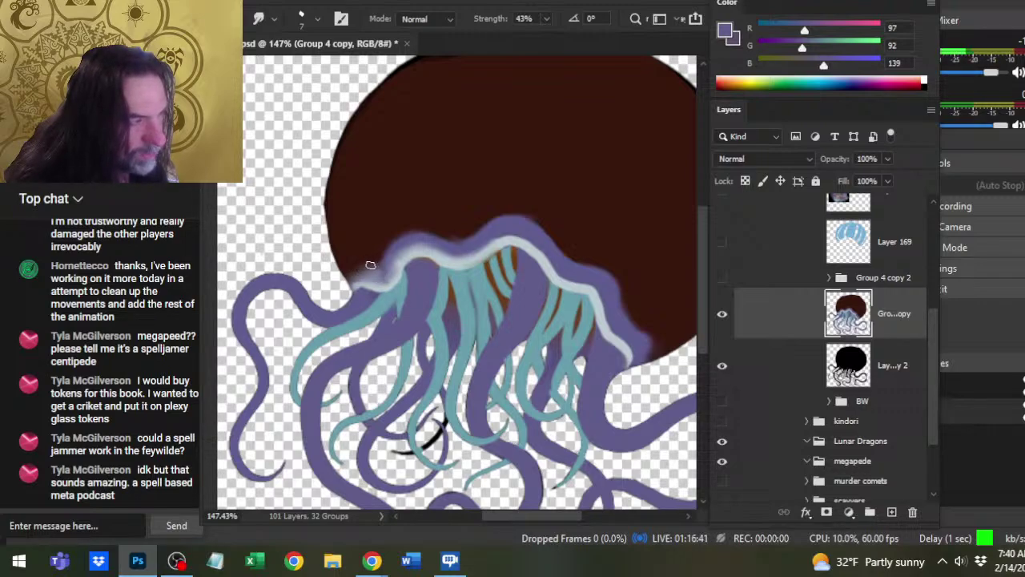
pyautogui.moveTo(376, 279); pyautogui.dragTo(395, 270)
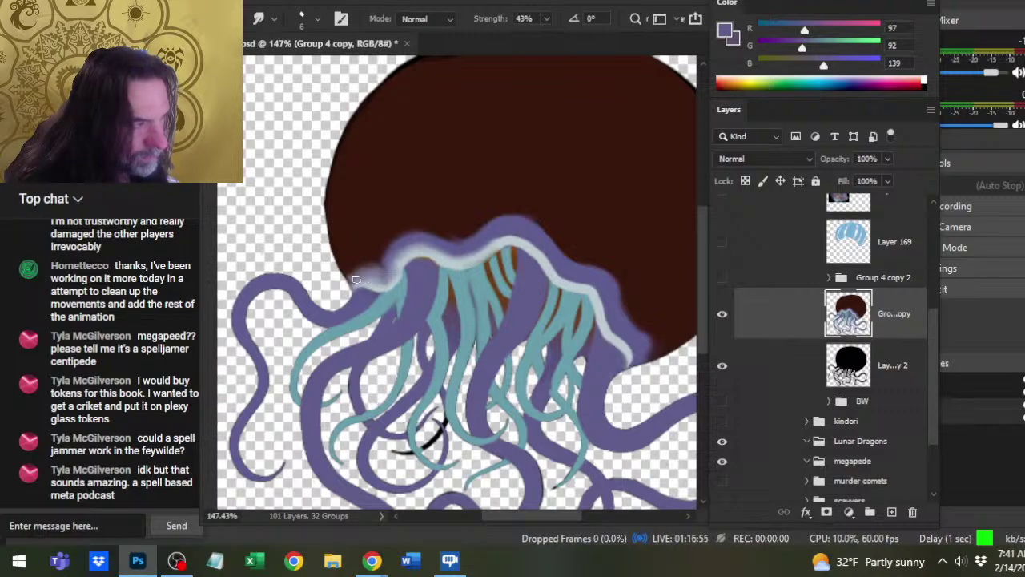
pyautogui.moveTo(361, 282); pyautogui.dragTo(402, 266)
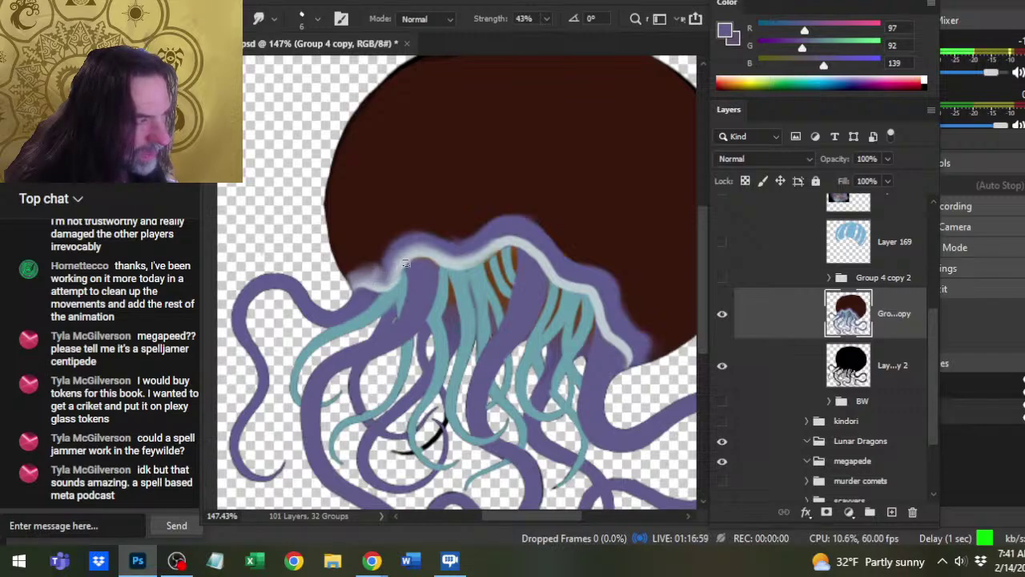
# Add sampled pale grey to the left part of the mantle band, and smudge it outward into the brown mantle.
pyautogui.press('b')
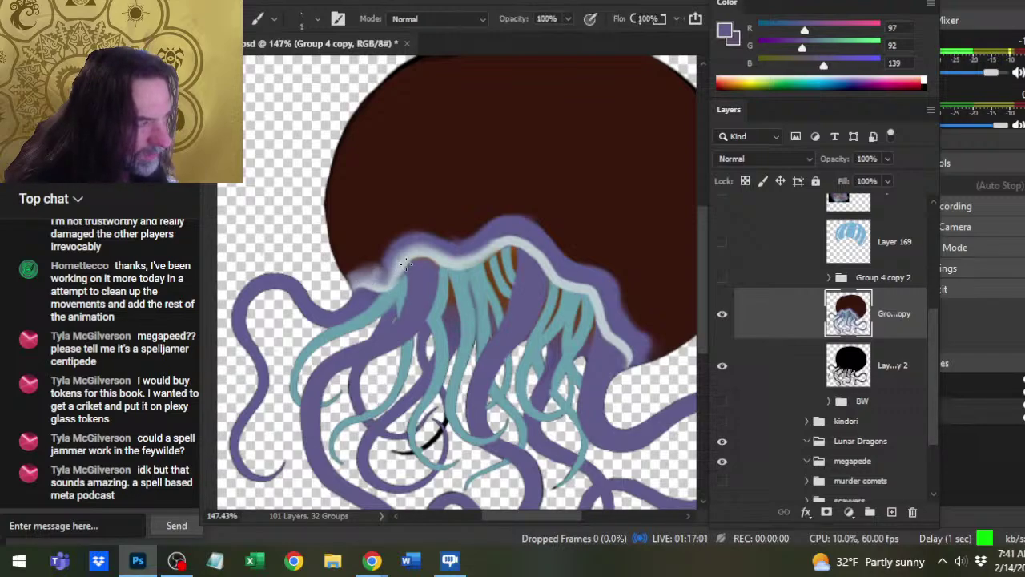
pyautogui.keyDown('alt'); pyautogui.click(404, 260); pyautogui.keyUp('alt')
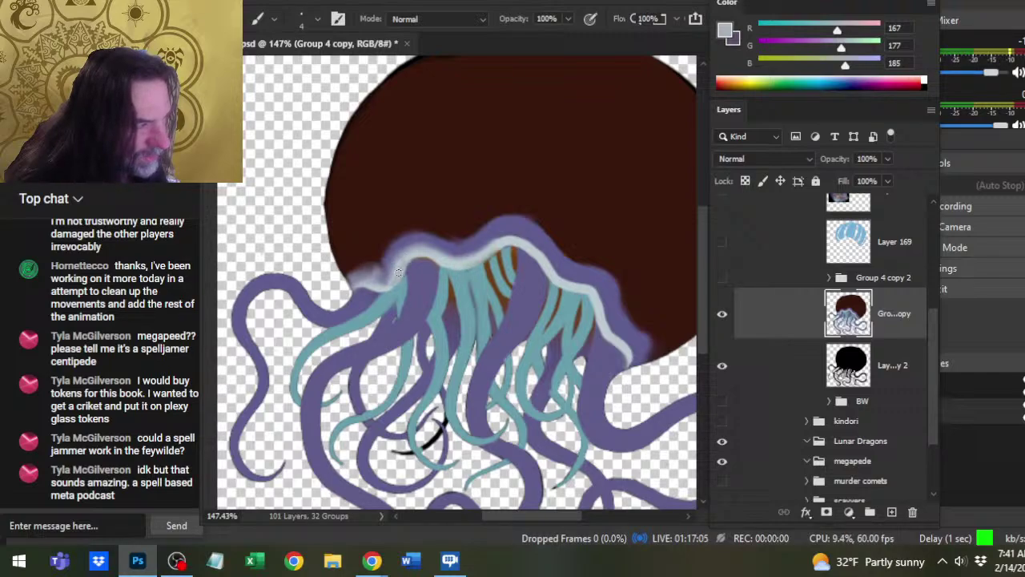
pyautogui.press('r')
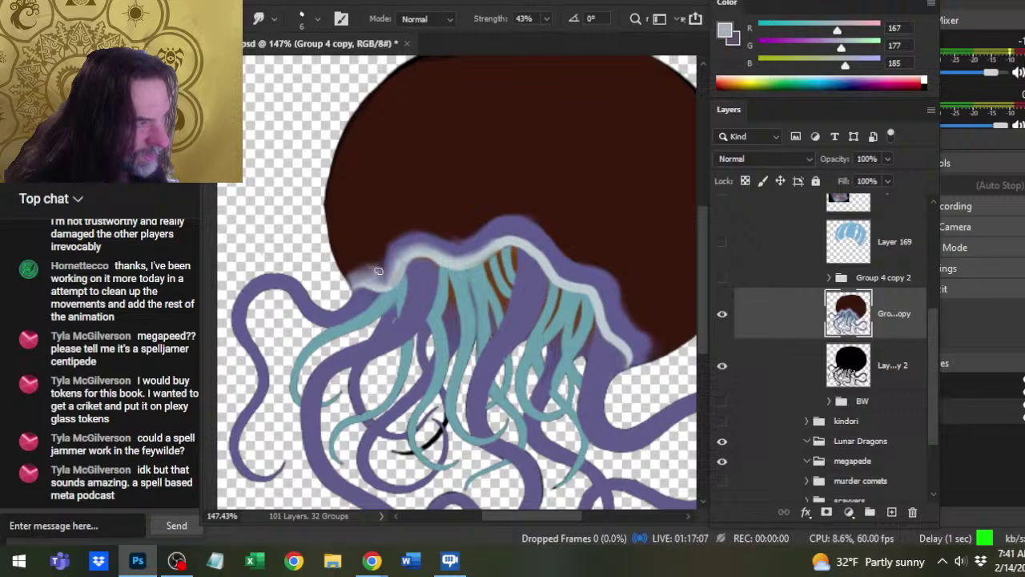
pyautogui.moveTo(378, 271)
pyautogui.mouseDown()
pyautogui.moveTo(358, 276)
pyautogui.moveTo(360, 259)
pyautogui.moveTo(371, 270)
pyautogui.moveTo(394, 245)
pyautogui.moveTo(395, 264)
pyautogui.mouseUp()
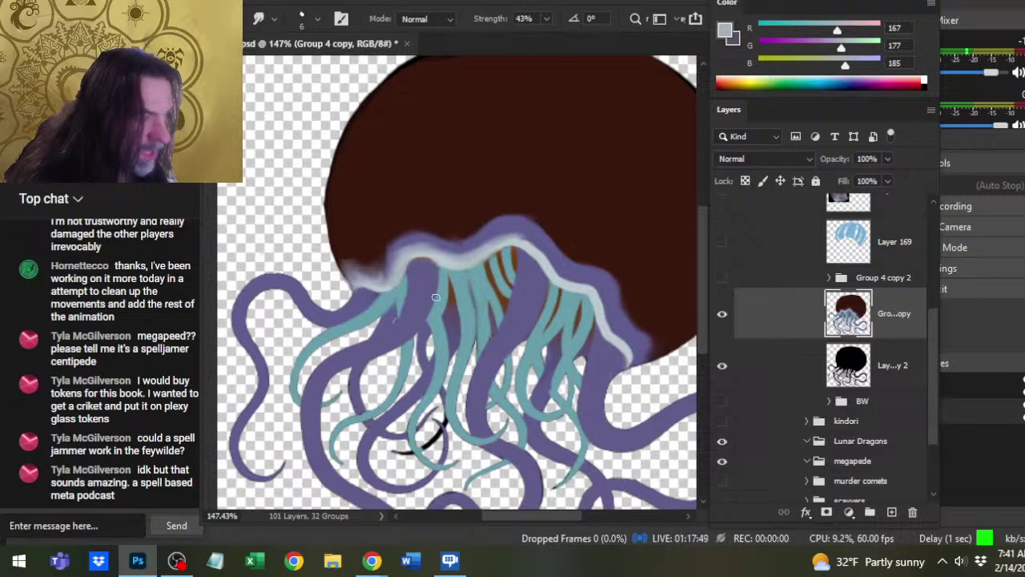
# Brighten the pale band above the left purple tentacle with a lighter sampled grey, and smudge it into the purple border.
pyautogui.hscroll(2, 482, 289)
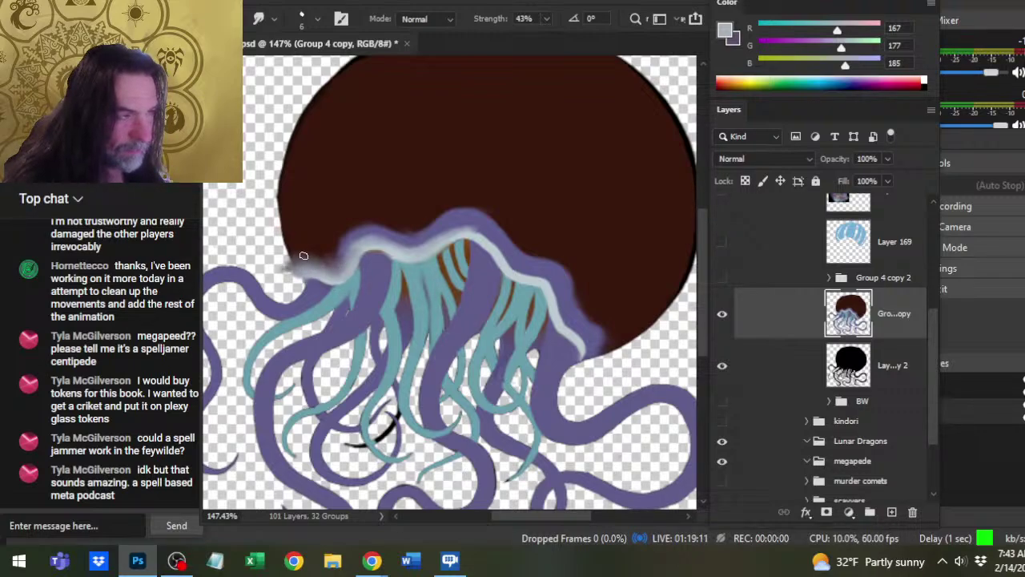
pyautogui.press('b')
pyautogui.keyDown('alt'); pyautogui.click(367, 250); pyautogui.keyUp('alt')
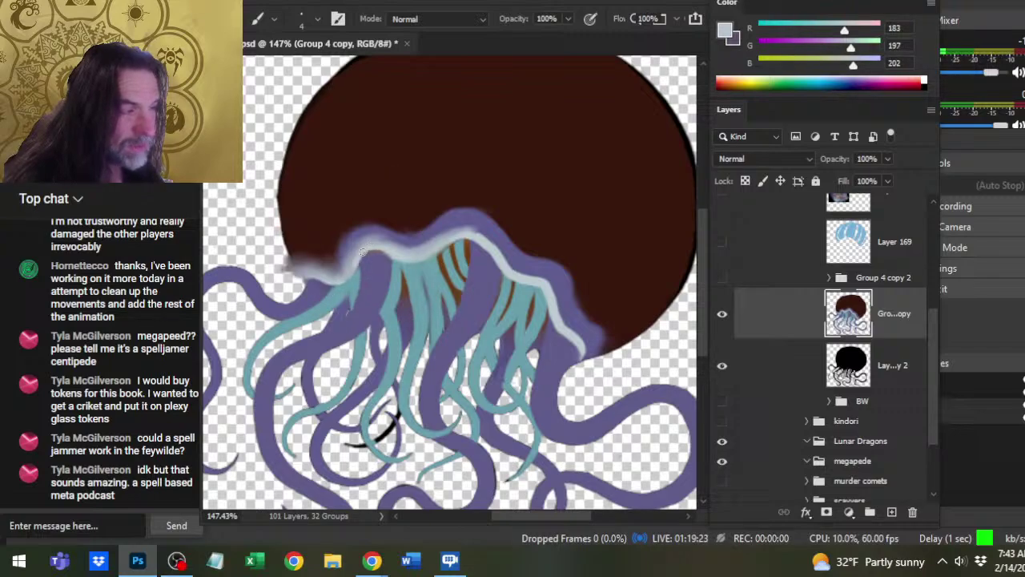
pyautogui.press('r')
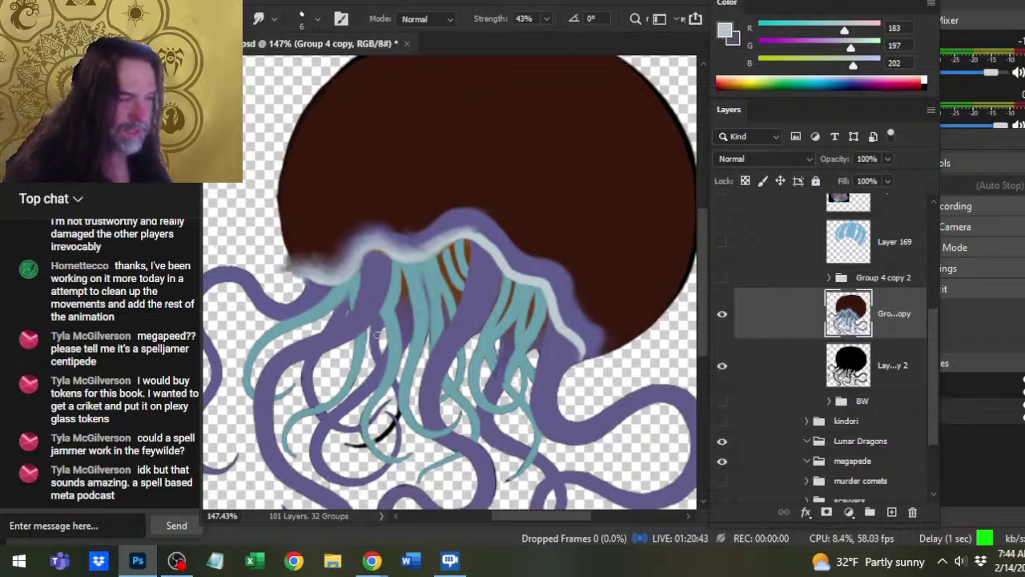
# Touch up the left purple tentacle with sampled purples, darkening the brown gap beside it and filling its teal-edged junction.
pyautogui.press('b')
pyautogui.keyDown('alt'); pyautogui.click(406, 354); pyautogui.keyUp('alt')
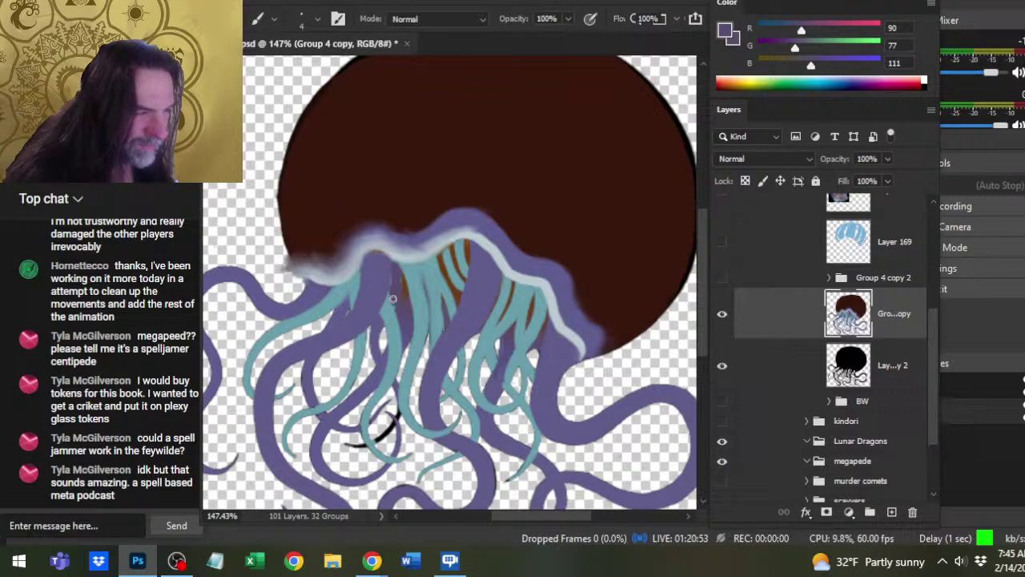
pyautogui.press('r')
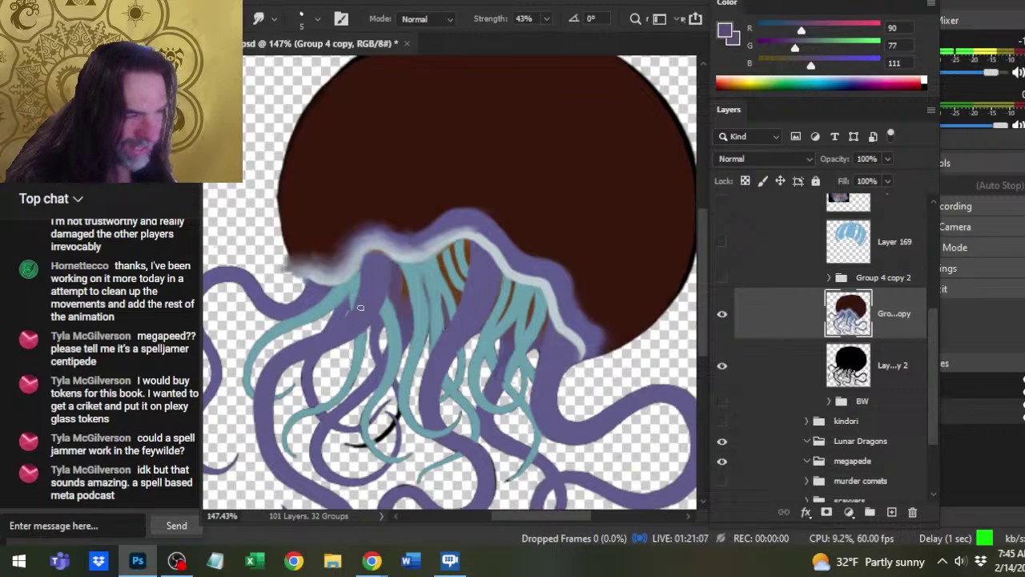
pyautogui.press('b')
pyautogui.keyDown('alt'); pyautogui.click(338, 309); pyautogui.keyUp('alt')
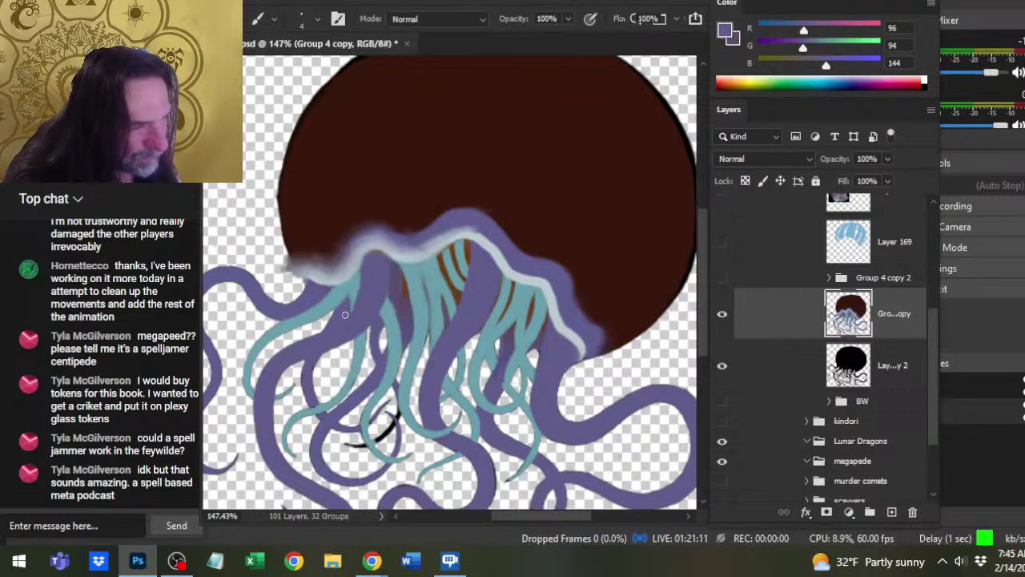
# Smudge the left and middle parts of the pale mantle band into the purple border and brown mantle at 43% strength.
pyautogui.press('r')
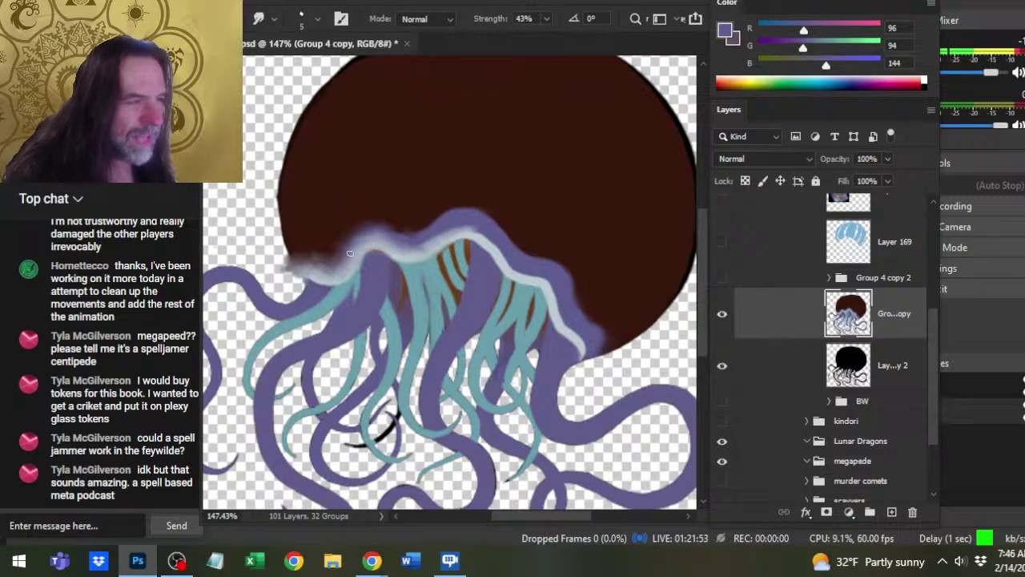
pyautogui.press(']')
pyautogui.press(']')
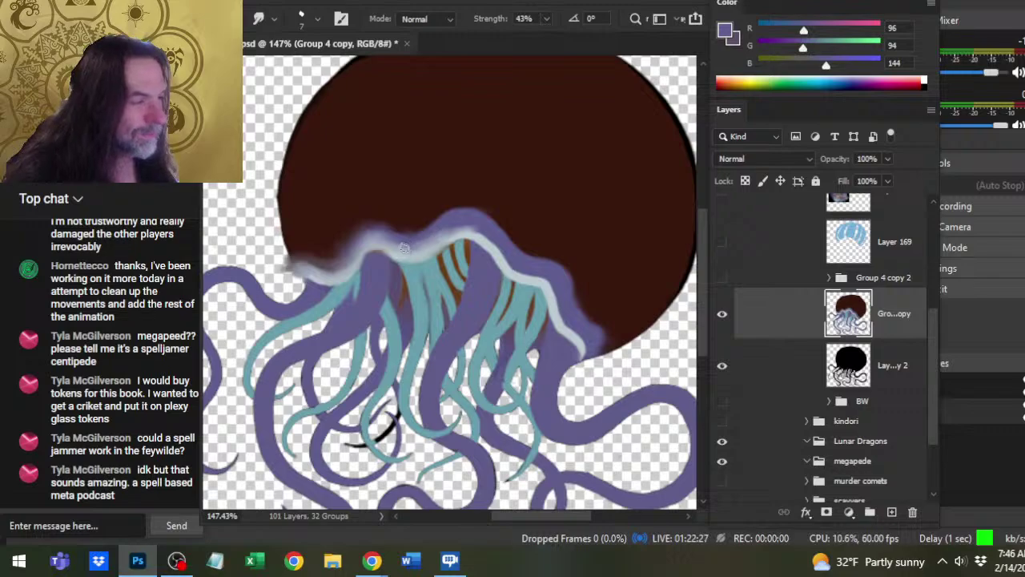
pyautogui.press(']')
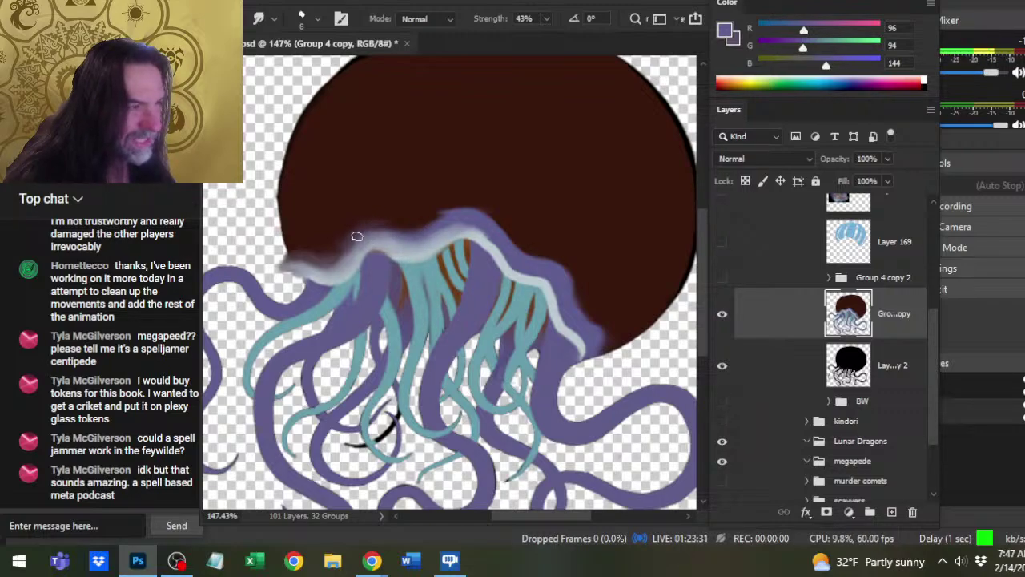
pyautogui.press('[')
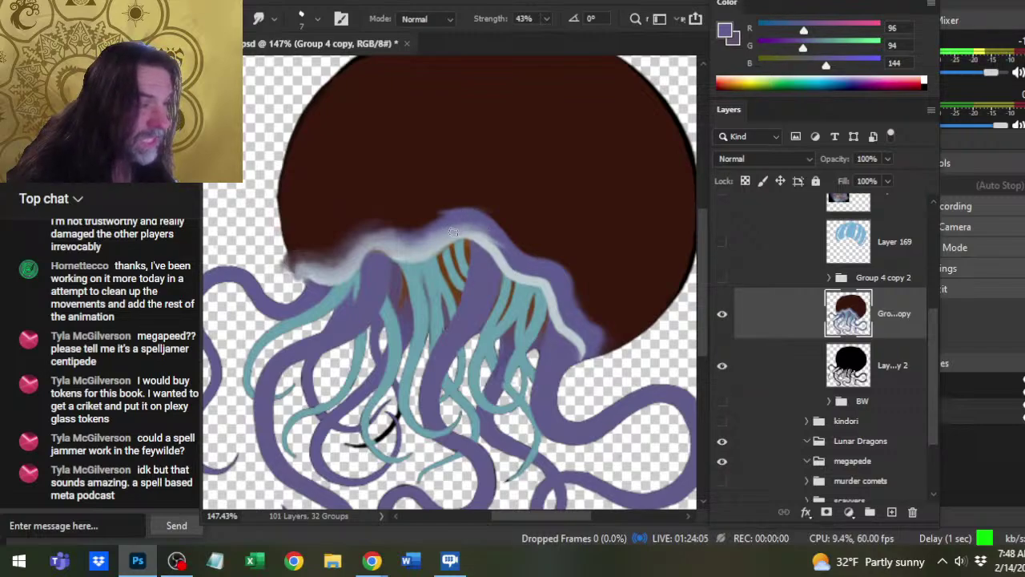
# Add sampled pale blue-grey to the middle of the mantle band, and smudge it up toward the crest.
pyautogui.press('b')
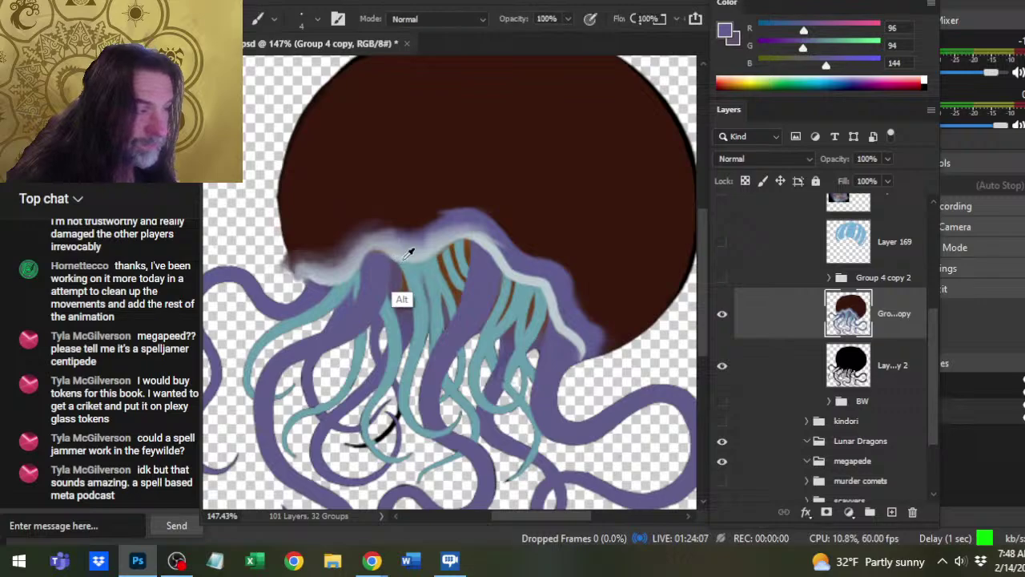
pyautogui.keyDown('alt'); pyautogui.click(396, 257); pyautogui.keyUp('alt')
pyautogui.press('r')
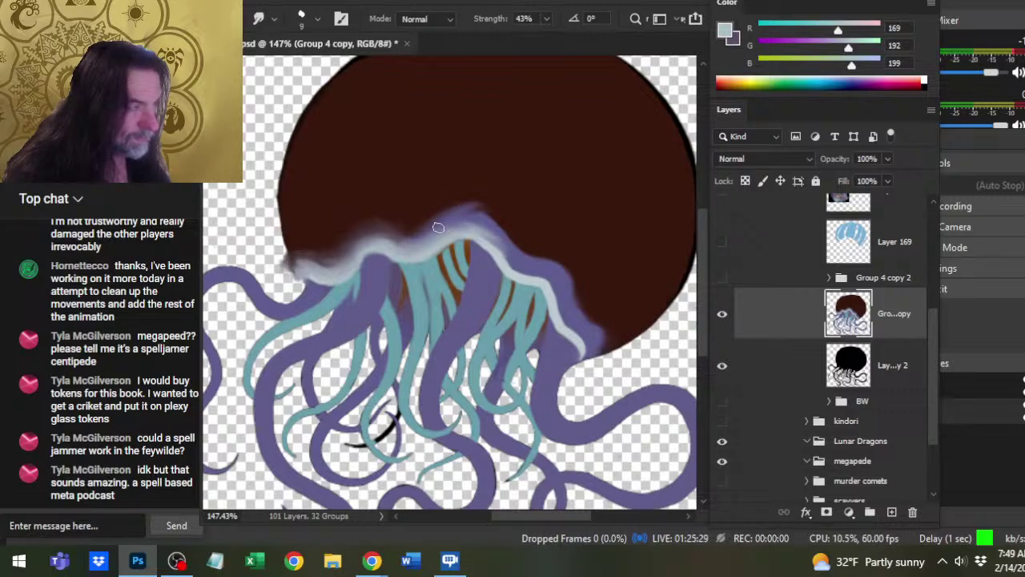
# Raise the smudge strength to 60%, and blend the purple border from the crest down the right slope into the brown mantle.
pyautogui.press(']')
pyautogui.press(']')
pyautogui.press(']')
pyautogui.press('6')
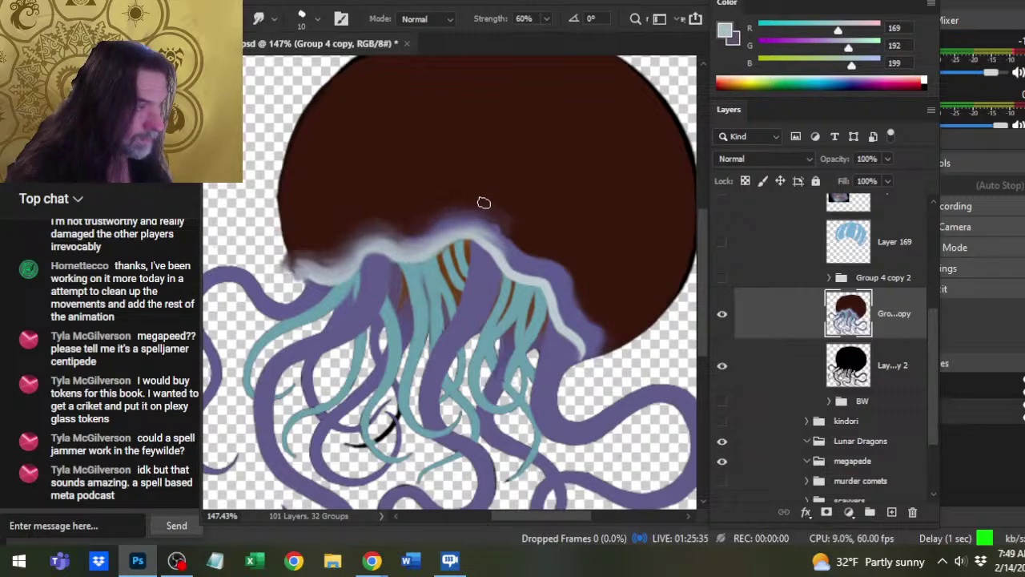
pyautogui.moveTo(483, 201)
pyautogui.mouseDown()
pyautogui.moveTo(508, 253)
pyautogui.moveTo(490, 245)
pyautogui.moveTo(524, 272)
pyautogui.moveTo(513, 268)
pyautogui.moveTo(554, 281)
pyautogui.moveTo(560, 315)
pyautogui.moveTo(591, 348)
pyautogui.mouseUp()
pyautogui.press('[')
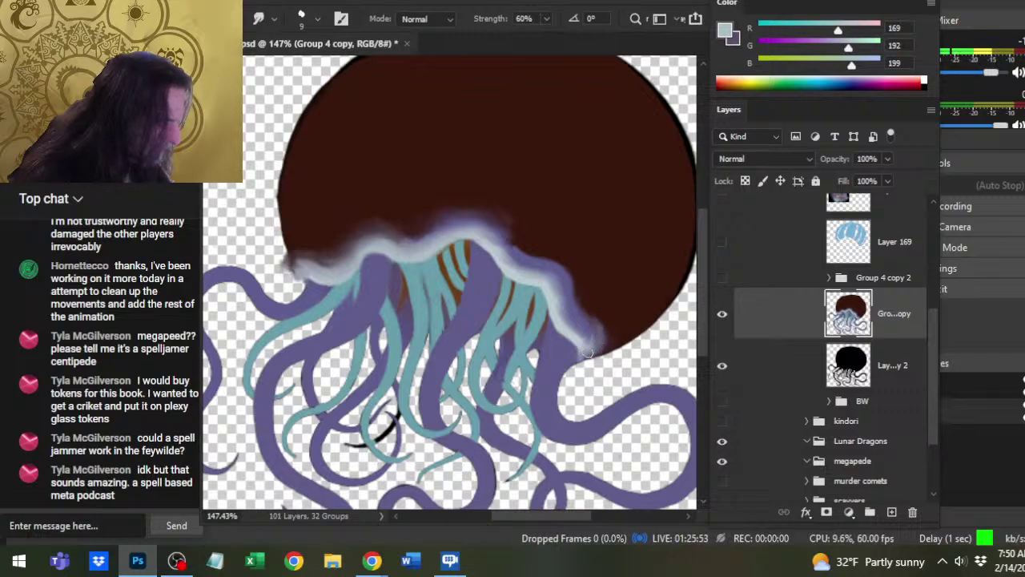
# Load the black silhouette layer's outline as a selection, invert it to clear the smudged paint outside the creature, and deselect.
pyautogui.press('z')
pyautogui.moveTo(598, 344); pyautogui.dragTo(389, 368)
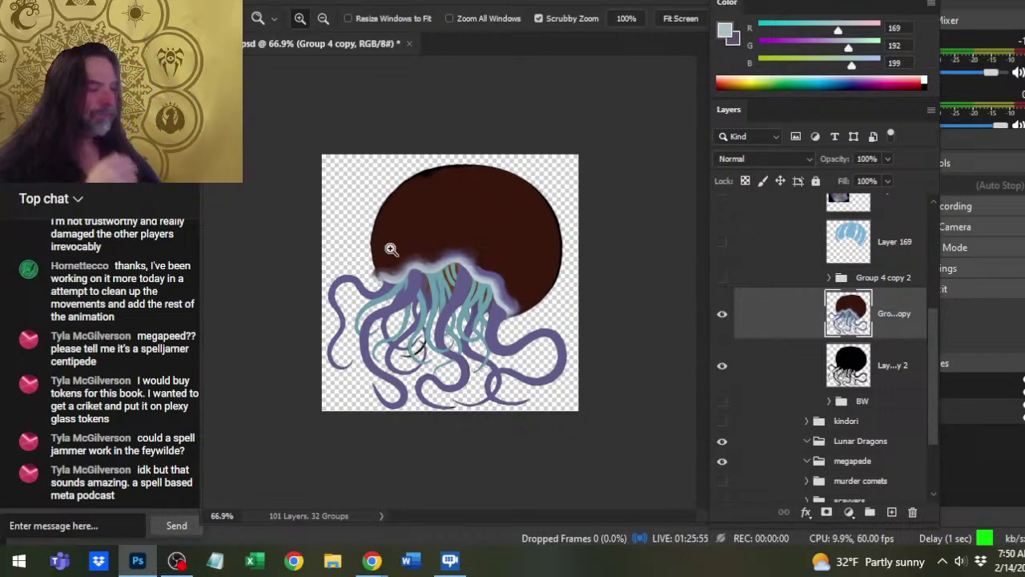
pyautogui.moveTo(516, 286); pyautogui.dragTo(531, 305)
pyautogui.press('r')
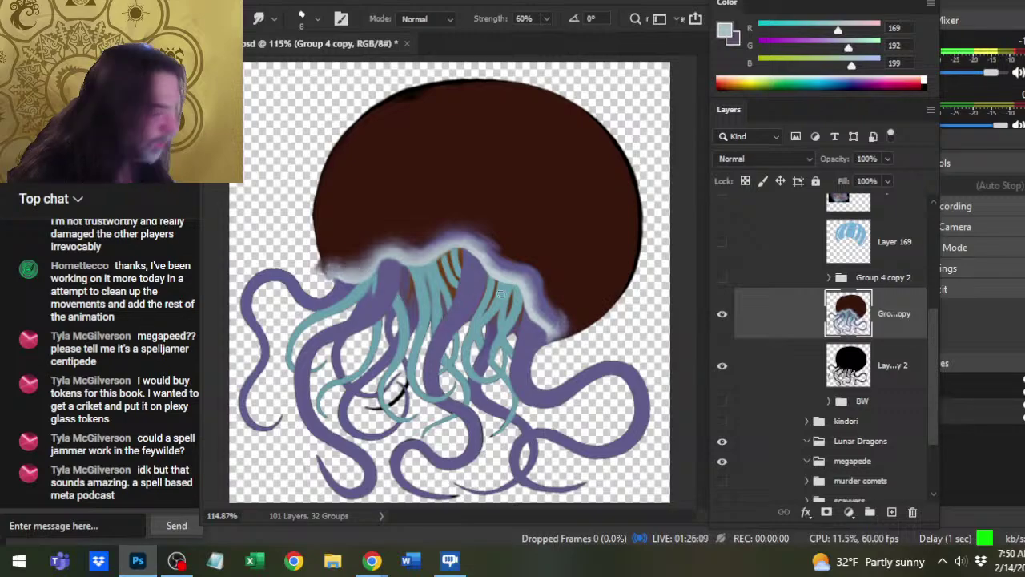
pyautogui.keyDown('ctrl'); pyautogui.click(849, 374); pyautogui.keyUp('ctrl')
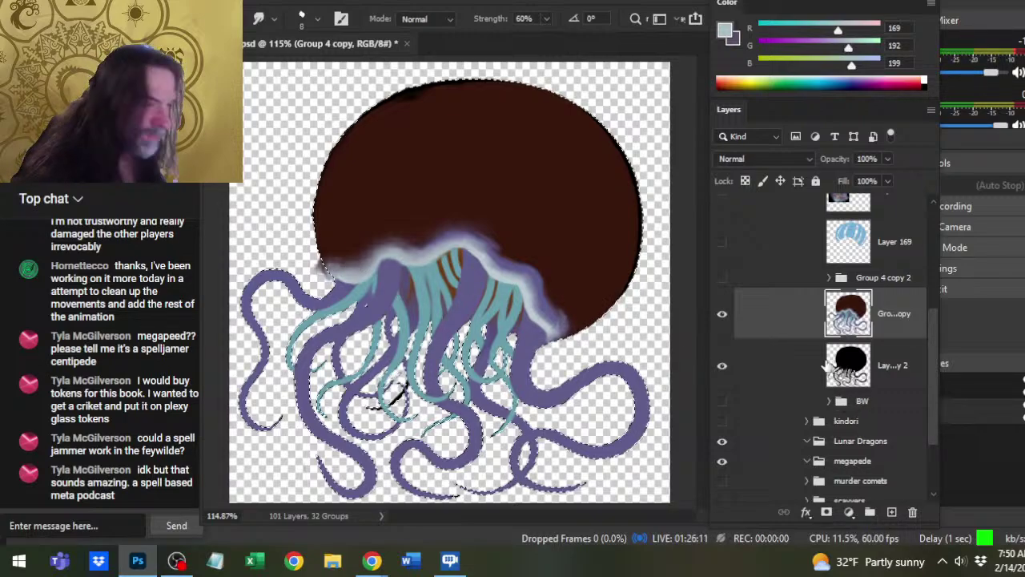
pyautogui.press('l')
pyautogui.rightClick(578, 295)
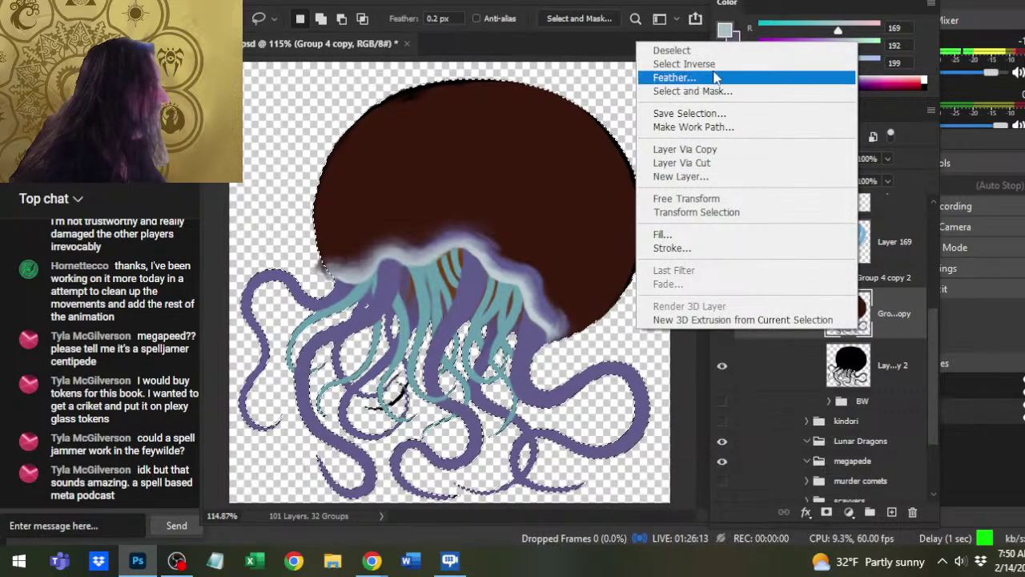
pyautogui.press('Escape')
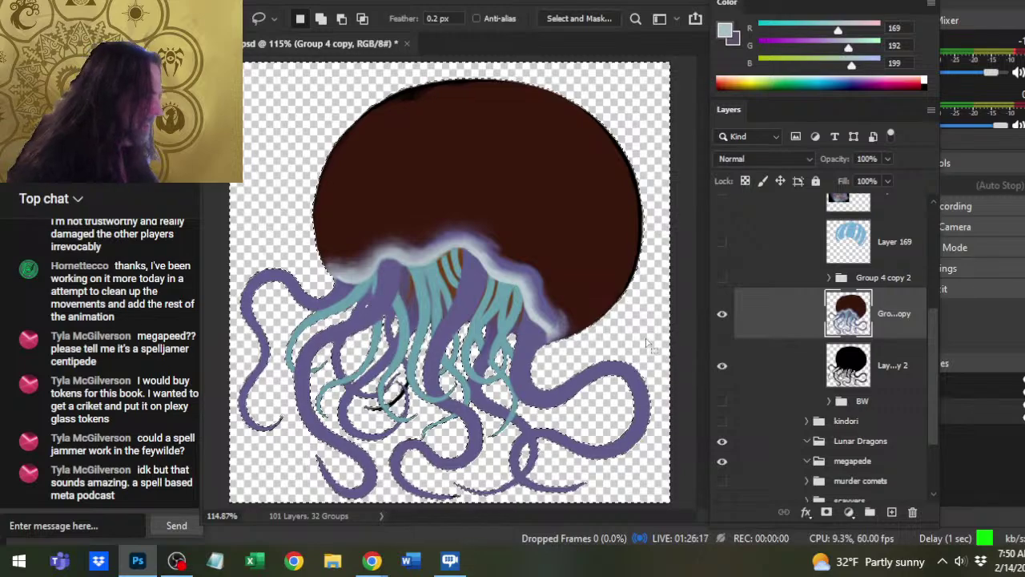
pyautogui.hotkey('ctrl', 'd')
# Smudge the left end of the pale band with a small tip, and erase the paint spilling past the mantle's edge.
pyautogui.press('r')
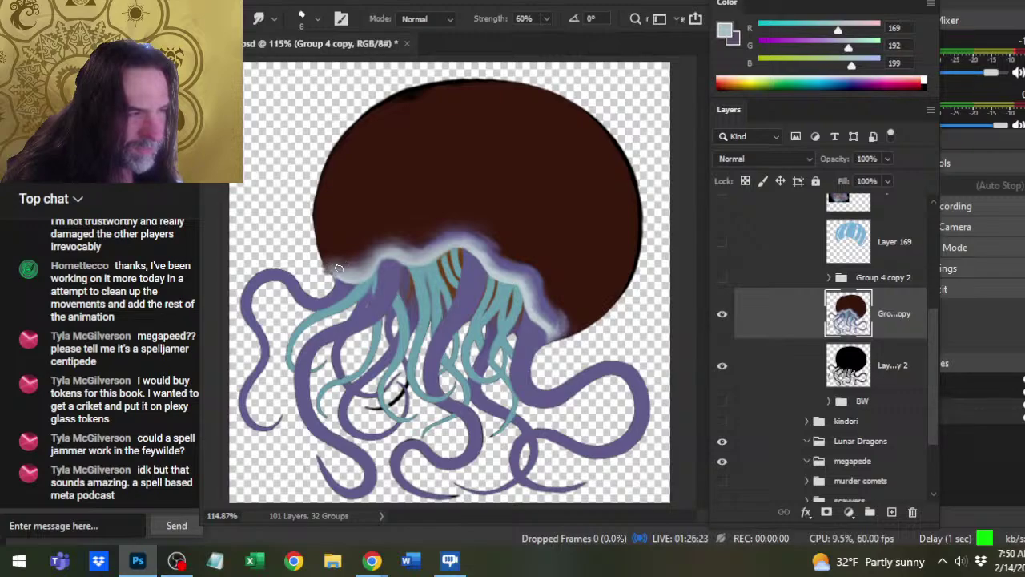
pyautogui.moveTo(339, 265); pyautogui.dragTo(343, 268)
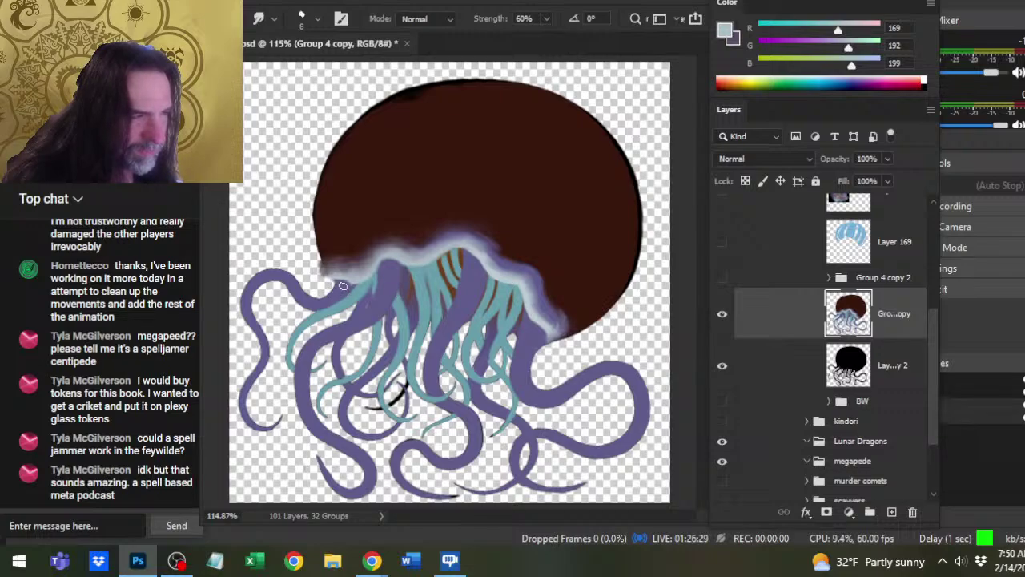
pyautogui.press('[')
pyautogui.press('[')
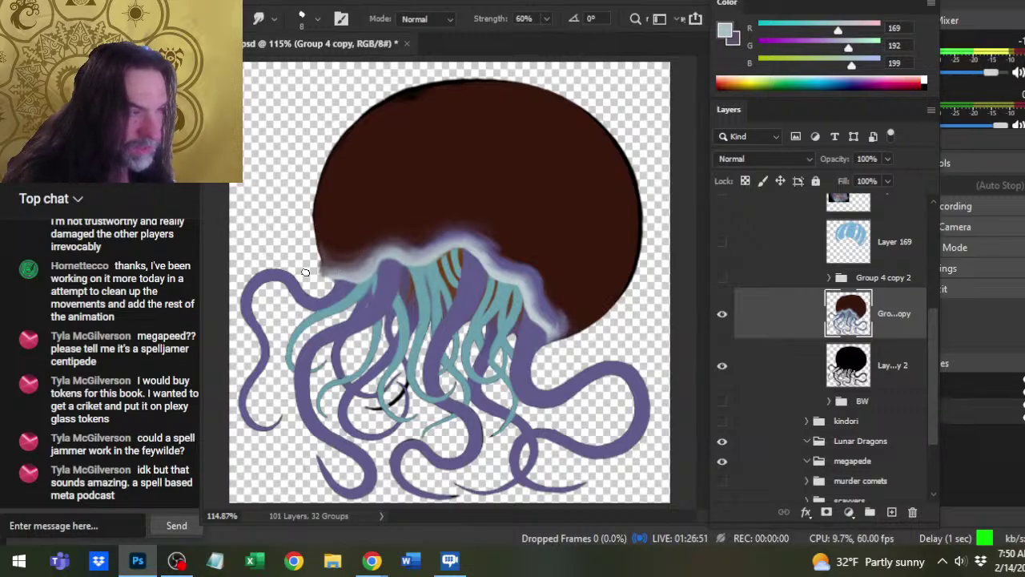
pyautogui.press('e')
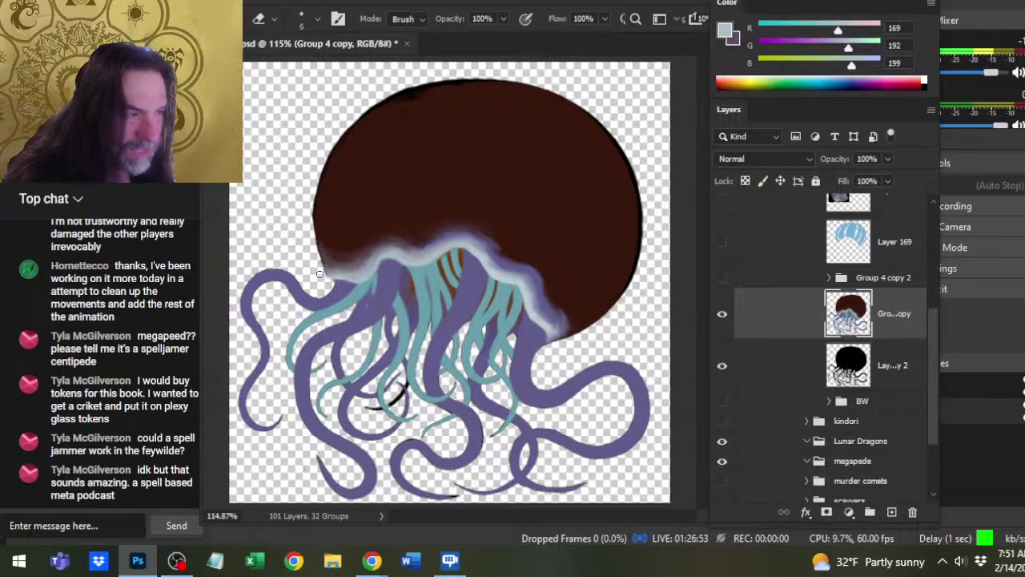
pyautogui.press('r')
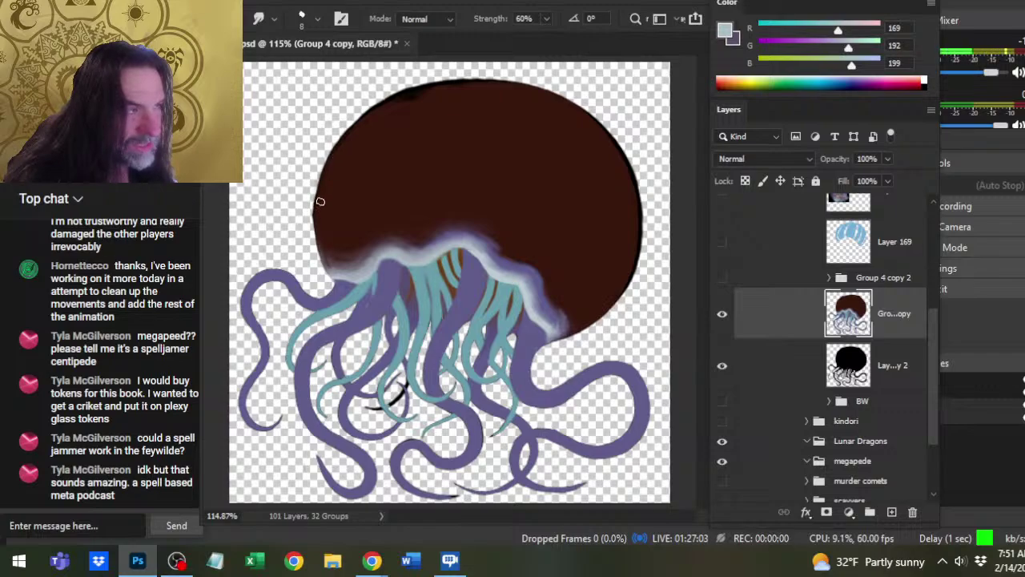
pyautogui.press('e')
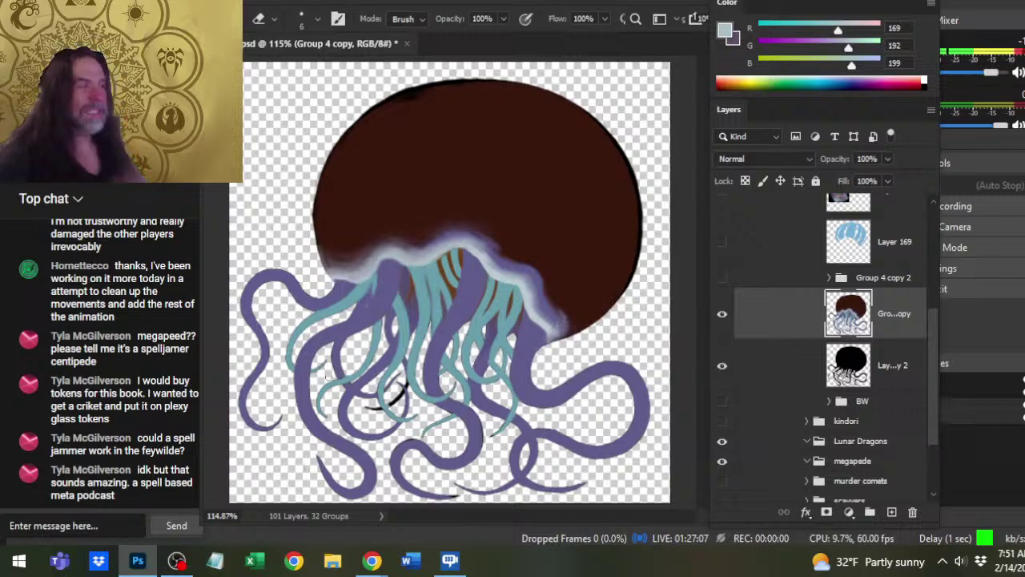
# Smudge the purple border along the band's crest and right slope into pale grey and brown at 60% strength.
pyautogui.press('r')
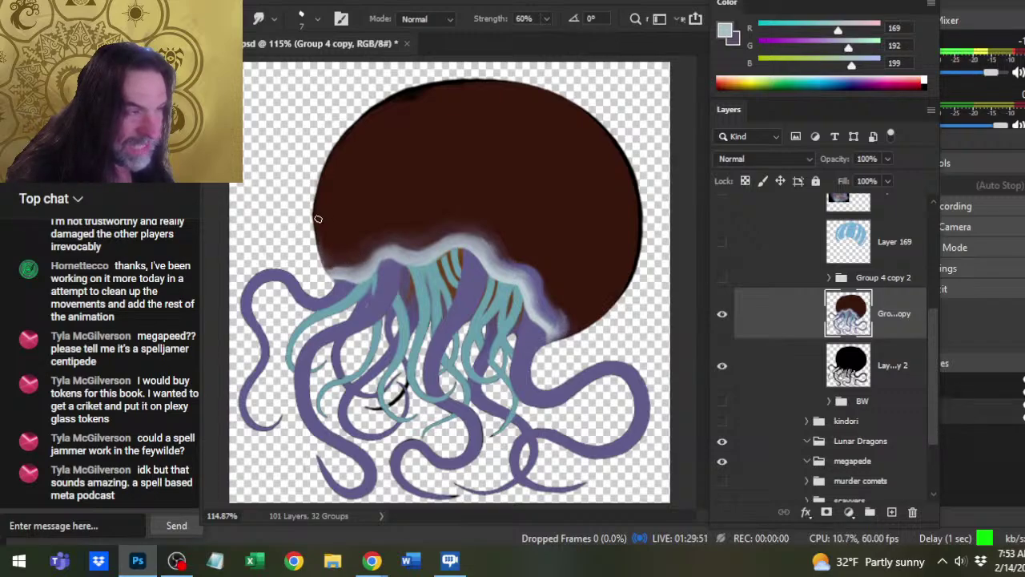
pyautogui.moveTo(328, 206); pyautogui.dragTo(328, 170)
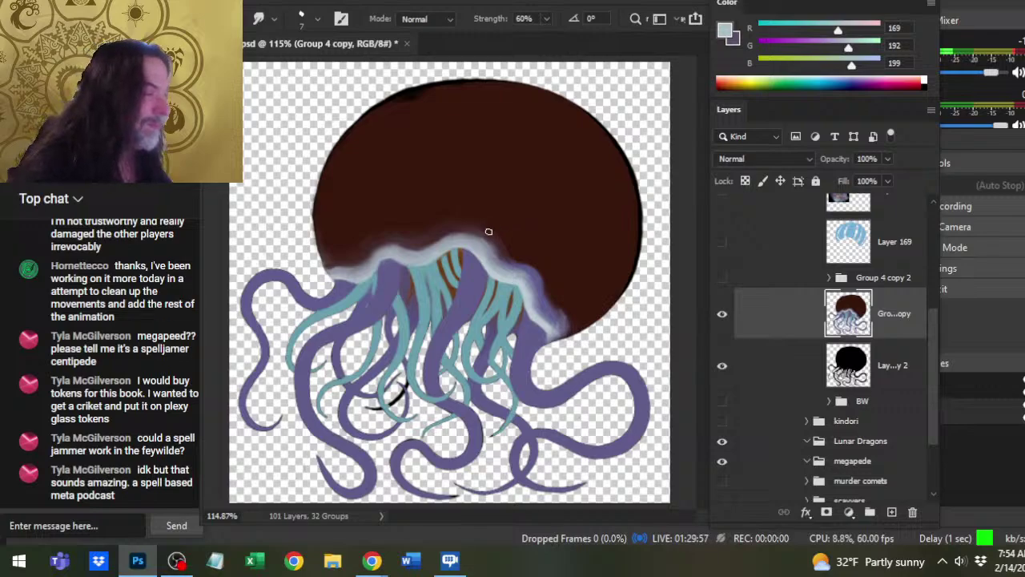
pyautogui.press(']')
pyautogui.press(']')
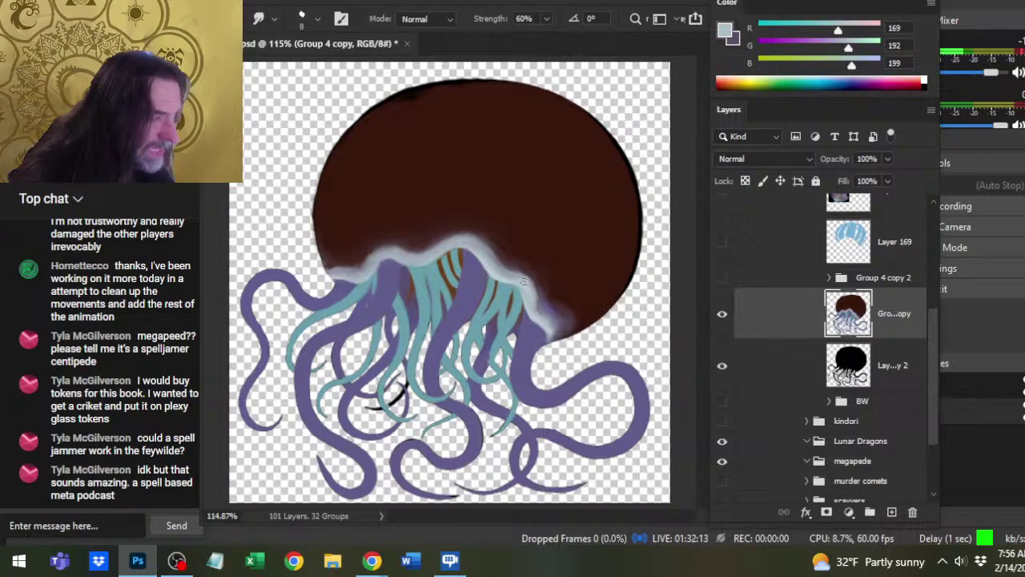
# Add a lighter sampled grey along the band's right slope, and smudge it outward over the remaining purple.
pyautogui.press('b')
pyautogui.keyDown('alt'); pyautogui.click(510, 272); pyautogui.keyUp('alt')
pyautogui.keyDown('alt'); pyautogui.click(510, 276); pyautogui.keyUp('alt')
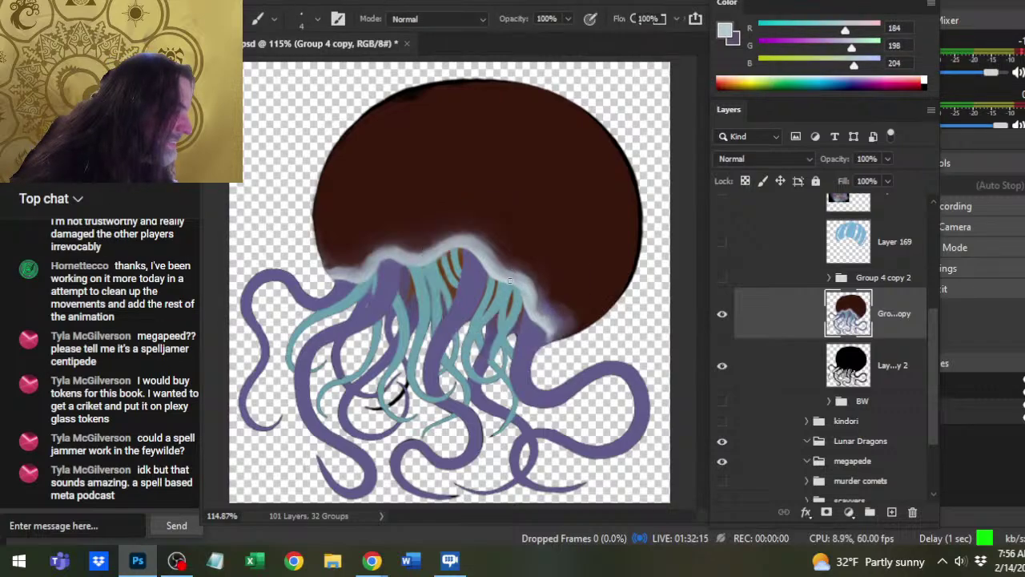
pyautogui.press('r')
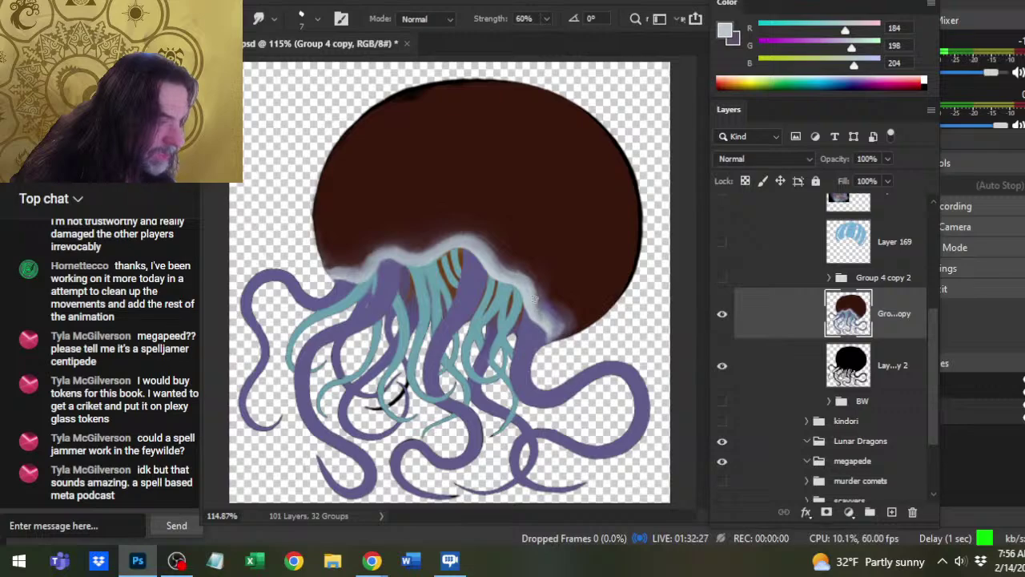
pyautogui.press('b')
pyautogui.press('r')
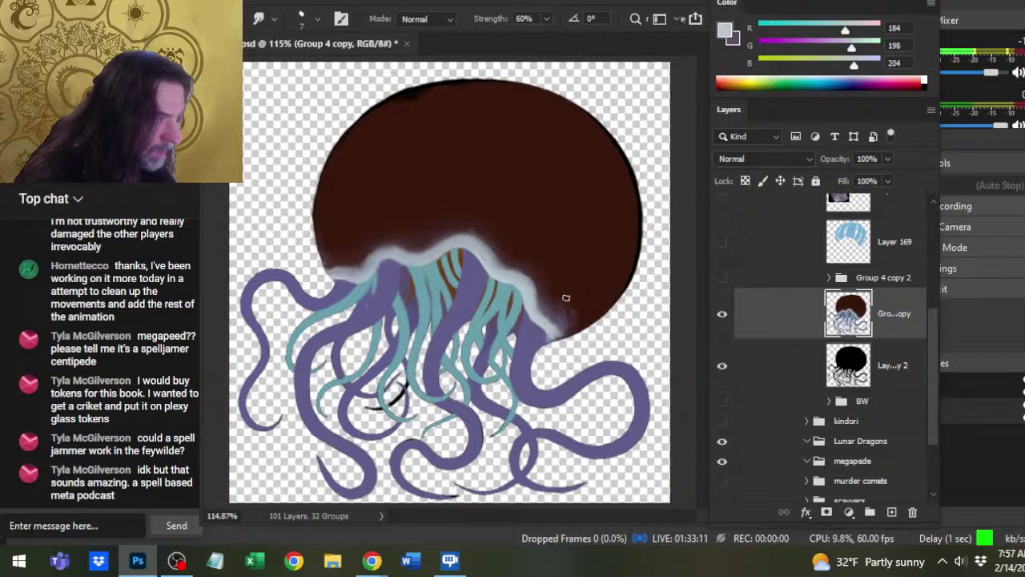
# Smudge the lower right end of the band into the brown mantle with 15 px and 9 px tips.
pyautogui.press(']')
pyautogui.press(']')
pyautogui.press(']')
pyautogui.press(']')
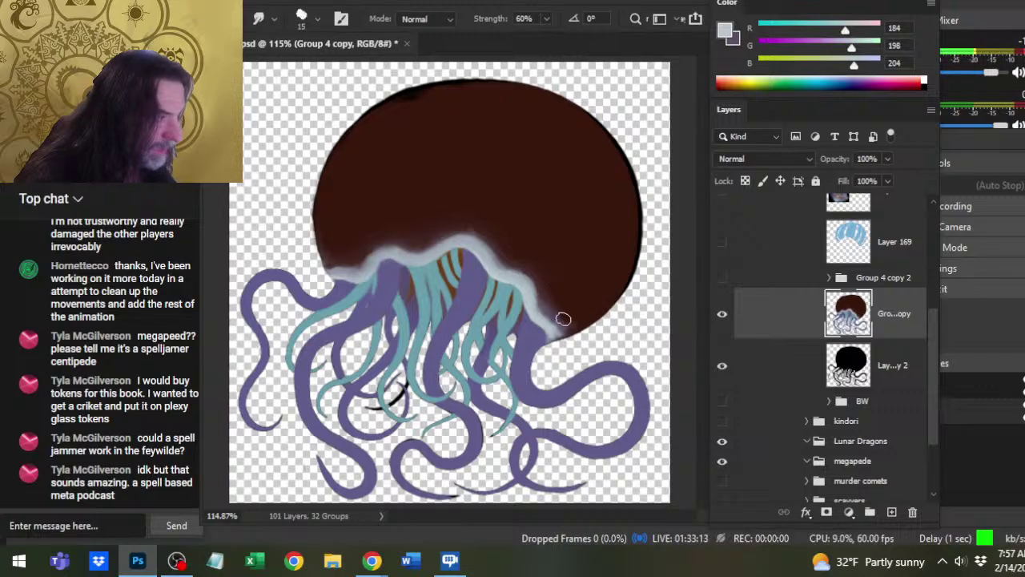
pyautogui.press('[')
pyautogui.press('[')
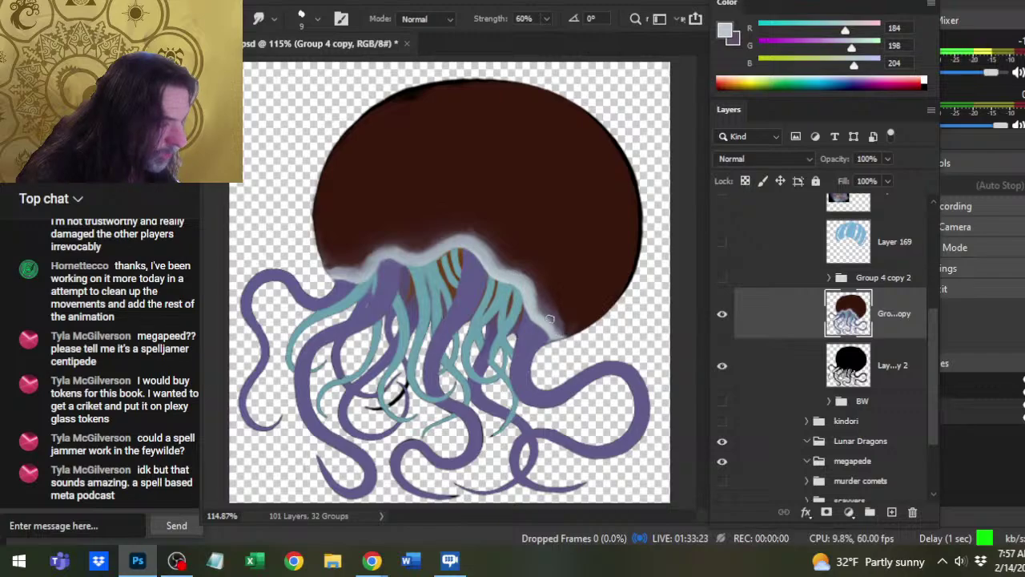
pyautogui.moveTo(565, 333); pyautogui.dragTo(575, 330)
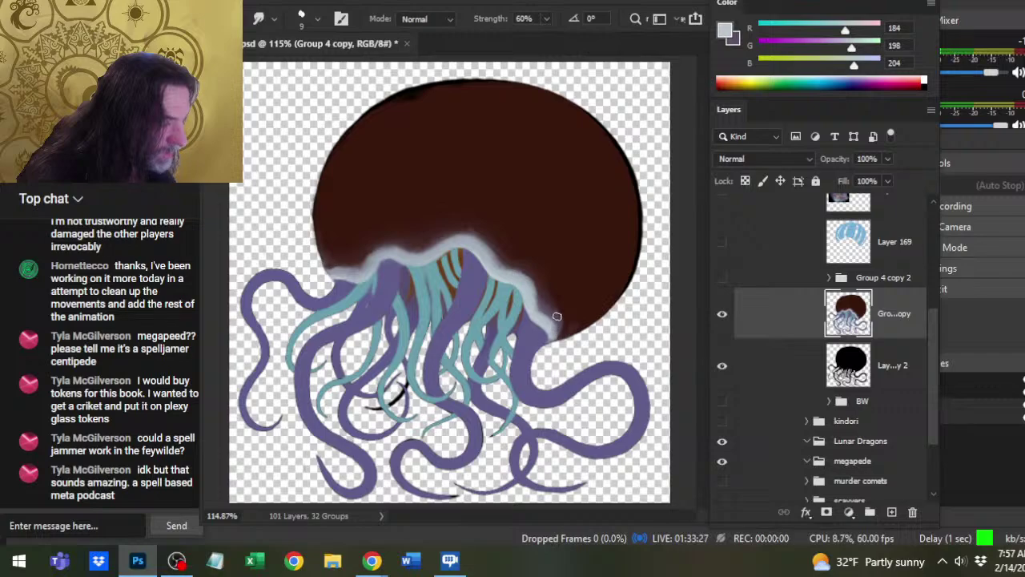
# Soften the purple haze above the band's lower right end into the brown, alternating larger and smaller smudge tips up to 15 px.
pyautogui.press(']')
pyautogui.press(']')
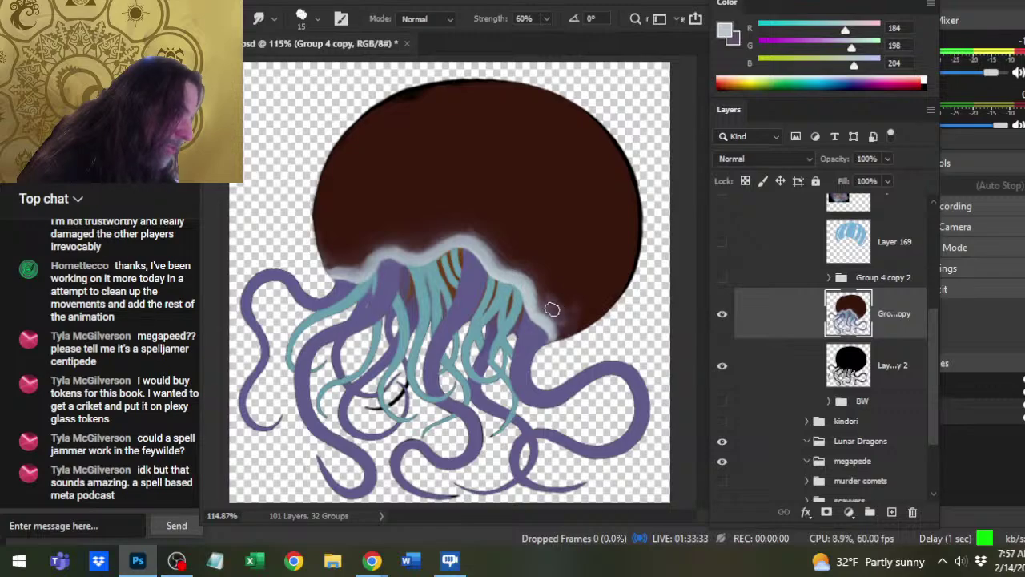
pyautogui.press('[')
pyautogui.press('[')
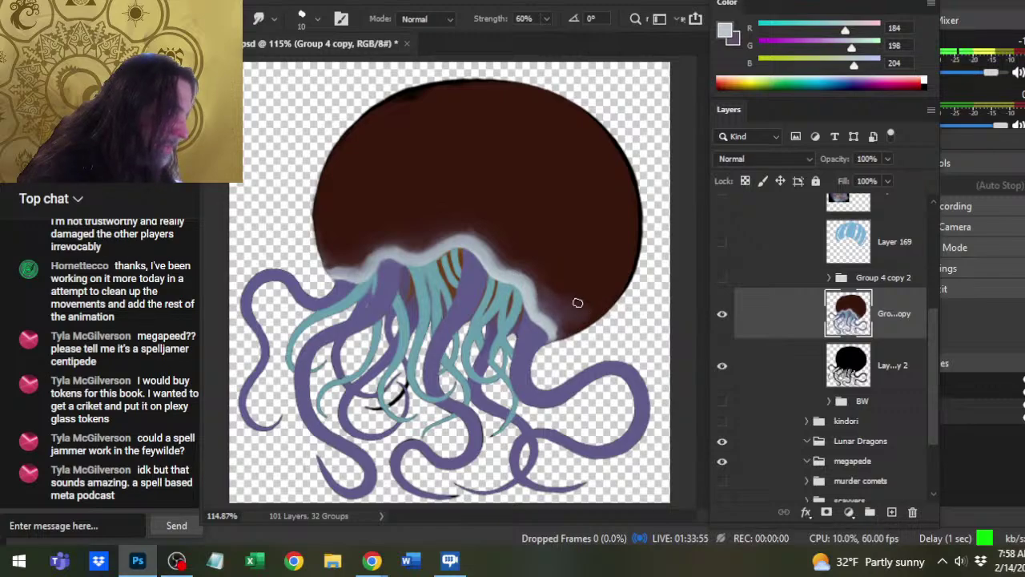
pyautogui.press(']')
pyautogui.press(']')
pyautogui.press('[')
pyautogui.press('[')
pyautogui.press('[')
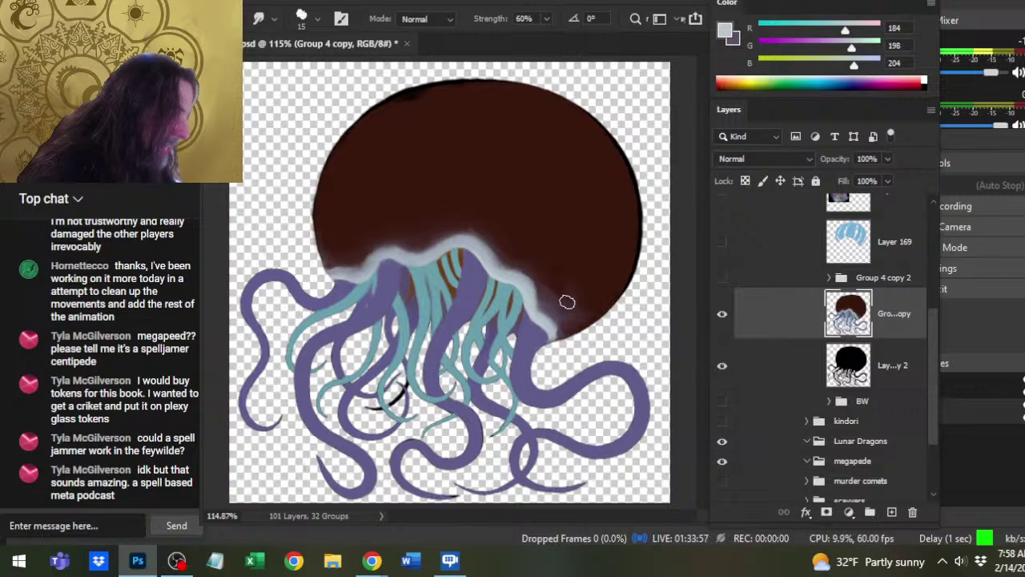
pyautogui.moveTo(561, 313)
pyautogui.mouseDown()
pyautogui.moveTo(549, 327)
pyautogui.moveTo(557, 318)
pyautogui.moveTo(554, 346)
pyautogui.moveTo(566, 332)
pyautogui.mouseUp()
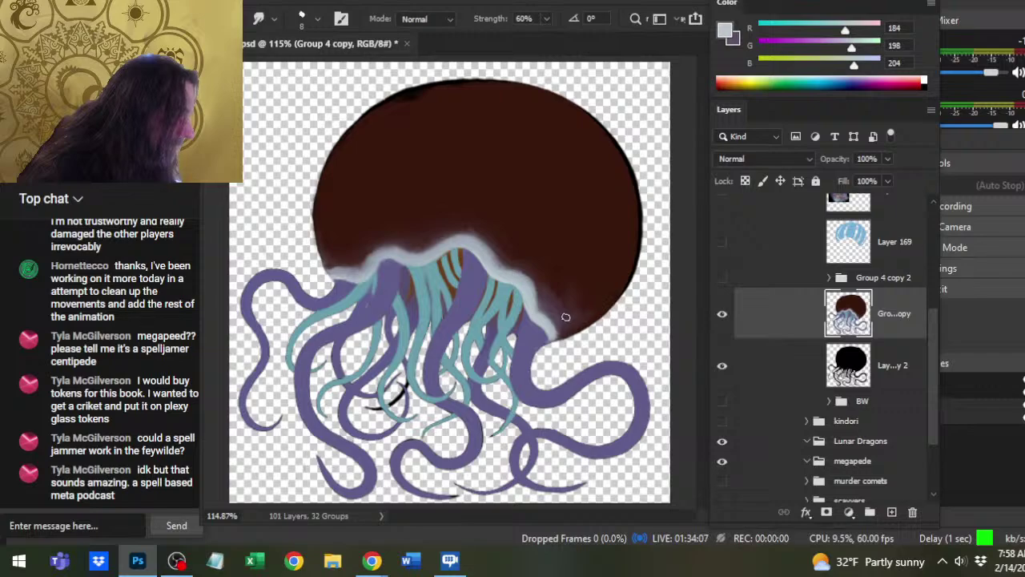
# Smudge the remaining purple haze beside the band's lower right end into the brown with a 20 px tip at 30% strength.
pyautogui.press(']')
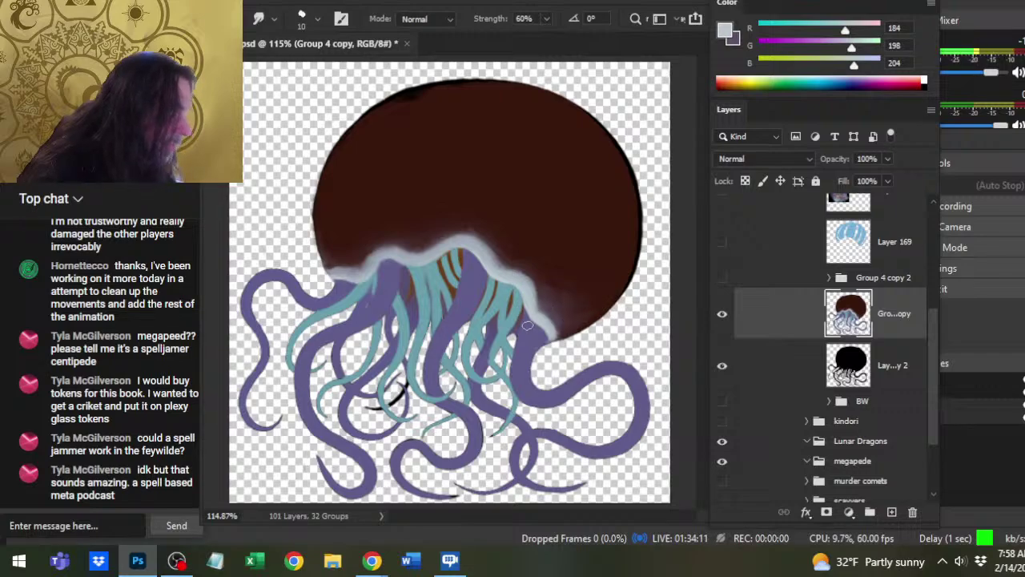
pyautogui.press(']')
pyautogui.press('3')
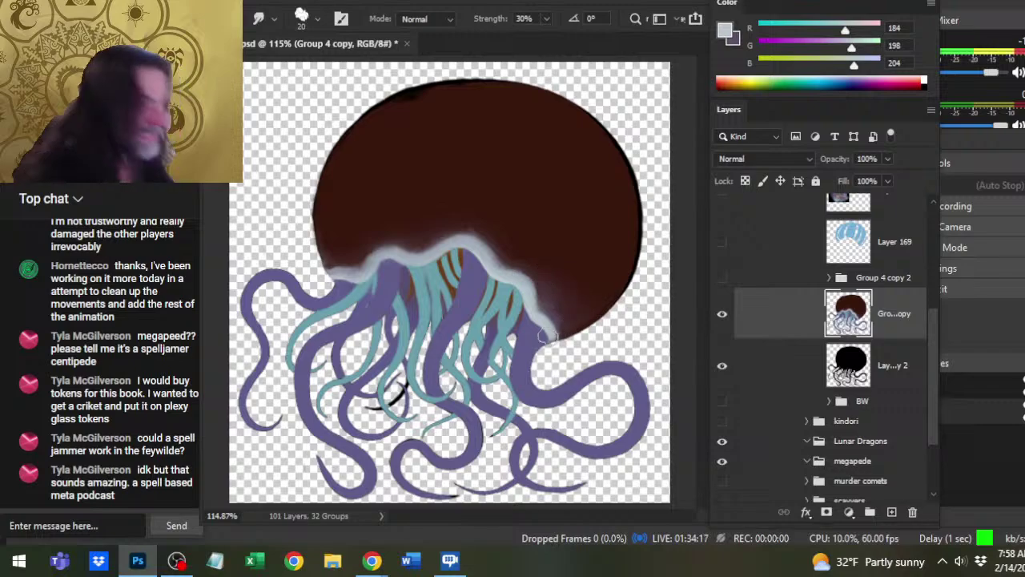
pyautogui.moveTo(501, 325); pyautogui.dragTo(498, 282)
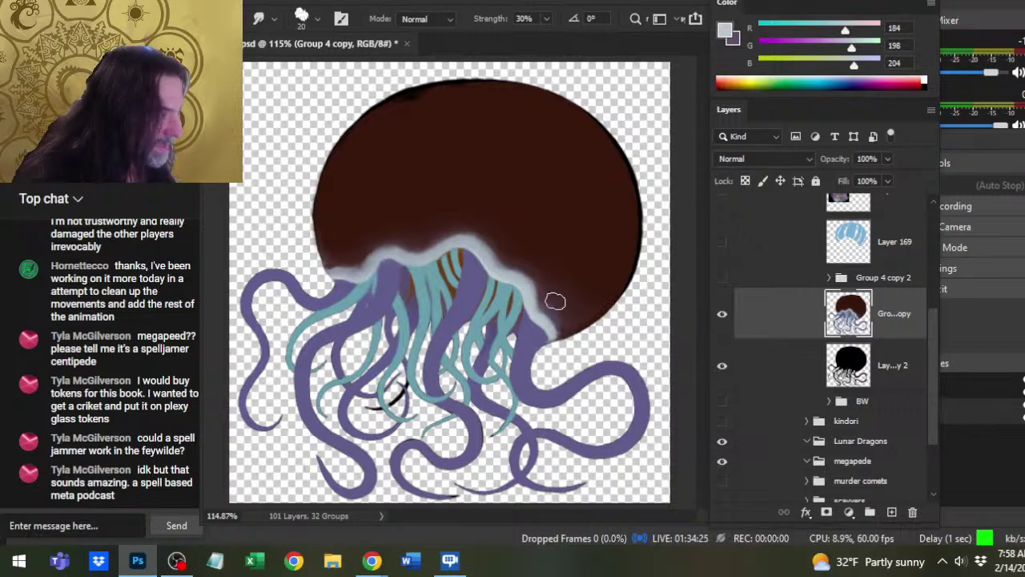
# Soften the band's upper edge into the brown mantle from its right slope to its left end, using 9 px and 20 px smudge tips.
pyautogui.press('[')
pyautogui.press('[')
pyautogui.press('[')
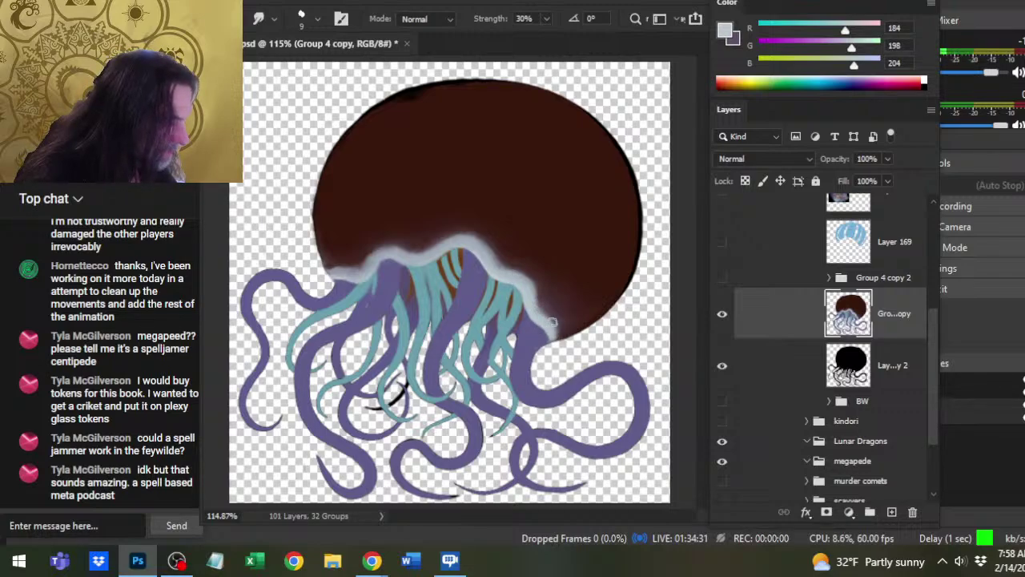
pyautogui.press(']')
pyautogui.press(']')
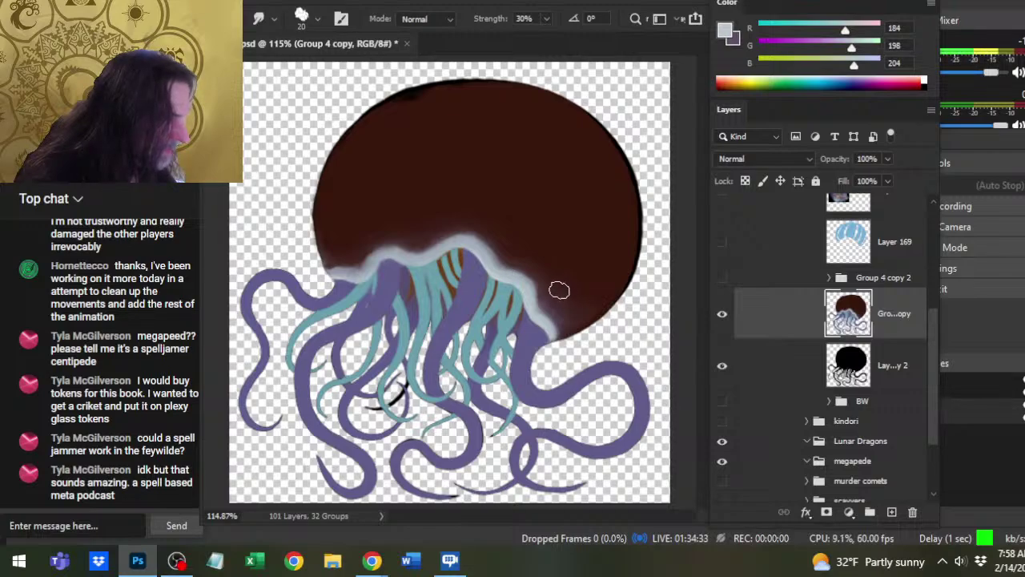
pyautogui.moveTo(554, 301)
pyautogui.mouseDown()
pyautogui.moveTo(531, 264)
pyautogui.moveTo(484, 228)
pyautogui.moveTo(496, 231)
pyautogui.moveTo(435, 215)
pyautogui.moveTo(442, 223)
pyautogui.moveTo(385, 232)
pyautogui.moveTo(363, 247)
pyautogui.moveTo(338, 239)
pyautogui.moveTo(350, 240)
pyautogui.moveTo(342, 248)
pyautogui.moveTo(352, 238)
pyautogui.moveTo(350, 269)
pyautogui.mouseUp()
pyautogui.press('[')
pyautogui.press('[')
pyautogui.press('[')
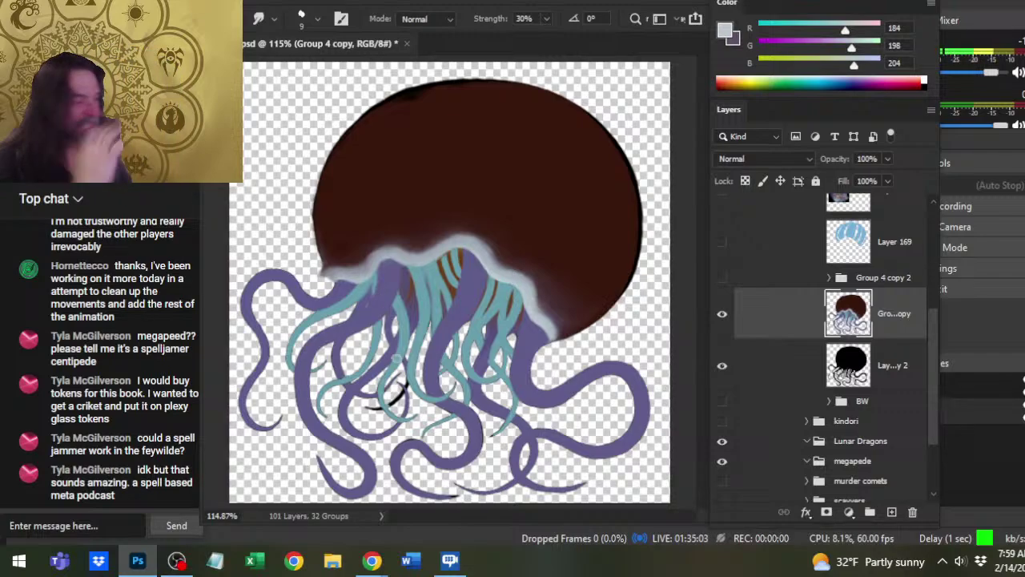
# Load the black silhouette layer's outline as a selection and invert it to clear the smudge spill outside the creature on the colour layer.
pyautogui.keyDown('ctrl'); pyautogui.click(849, 370); pyautogui.keyUp('ctrl')
pyautogui.press('l')
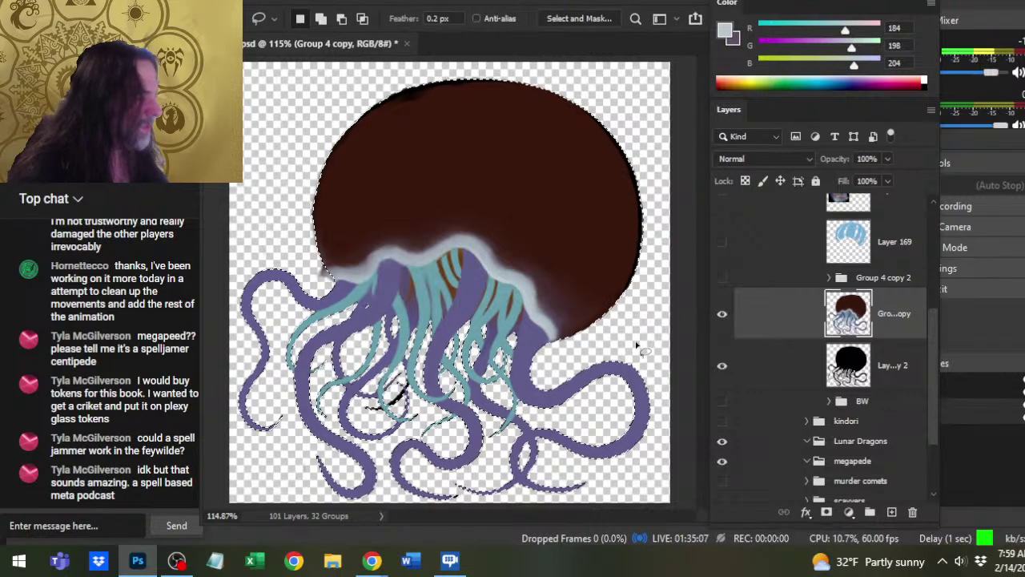
pyautogui.rightClick(650, 293)
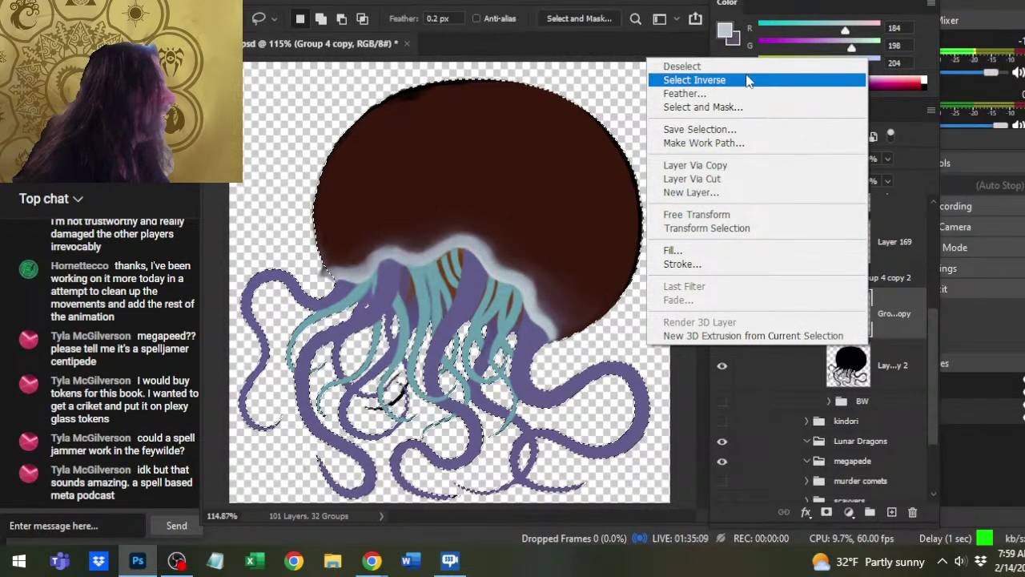
pyautogui.click(721, 80)
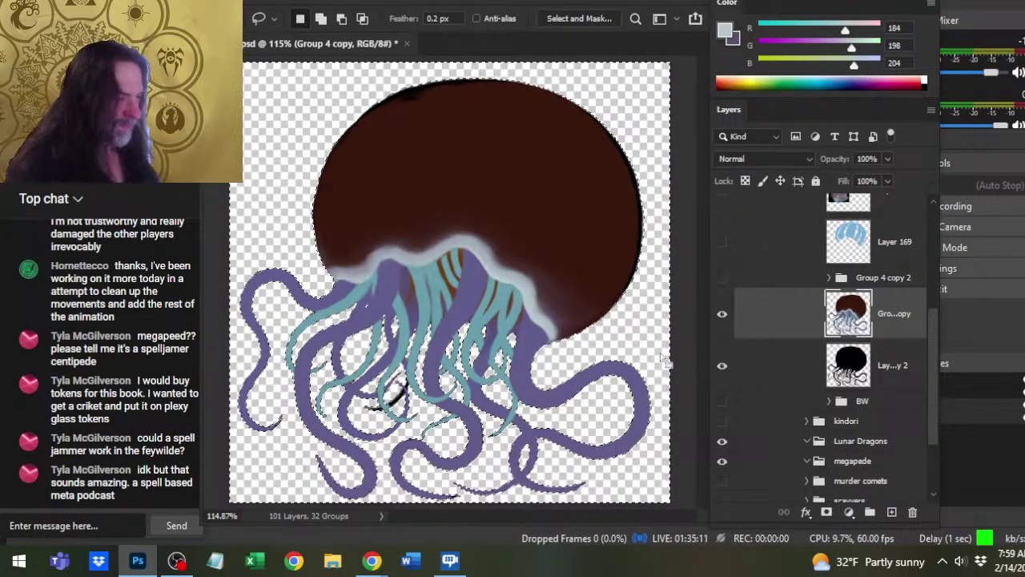
# Examine the coloured creature at token size, and compare it with the black silhouette by hiding and reshowing the Group 4 copy layer.
pyautogui.press('z')
pyautogui.moveTo(641, 330); pyautogui.dragTo(599, 343)
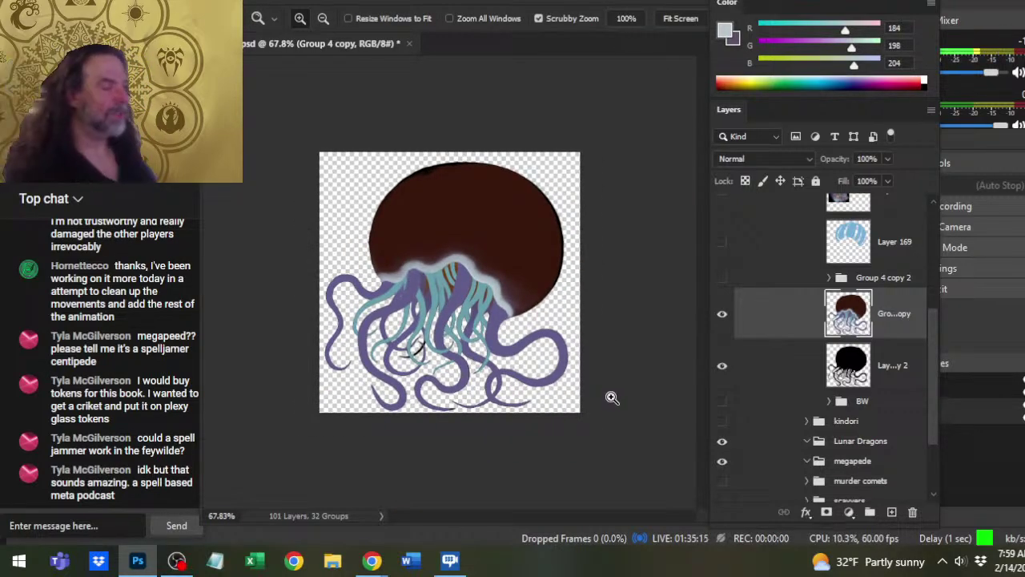
pyautogui.moveTo(593, 324)
pyautogui.mouseDown()
pyautogui.moveTo(545, 353)
pyautogui.moveTo(515, 306)
pyautogui.mouseUp()
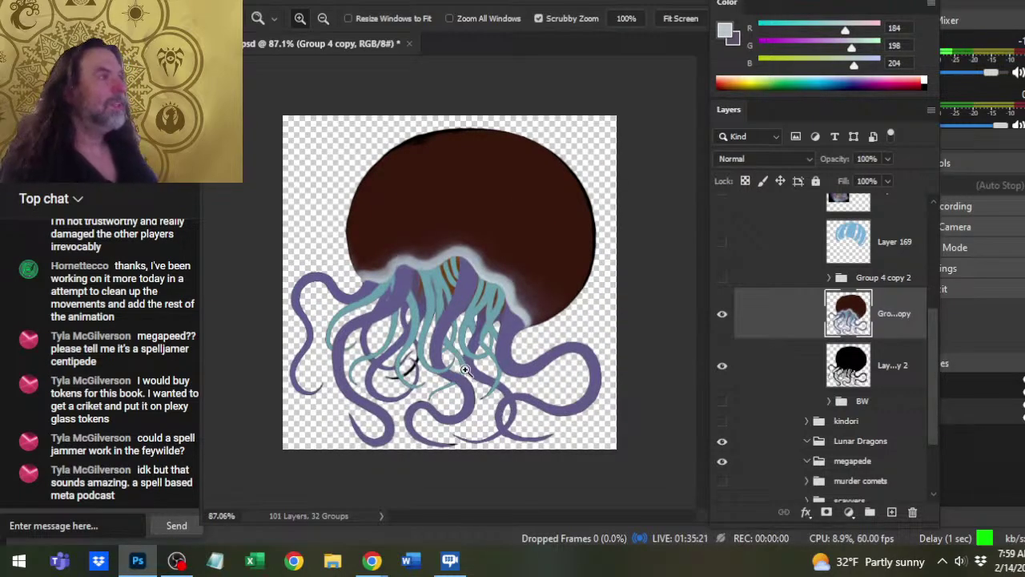
pyautogui.moveTo(558, 297); pyautogui.dragTo(496, 394)
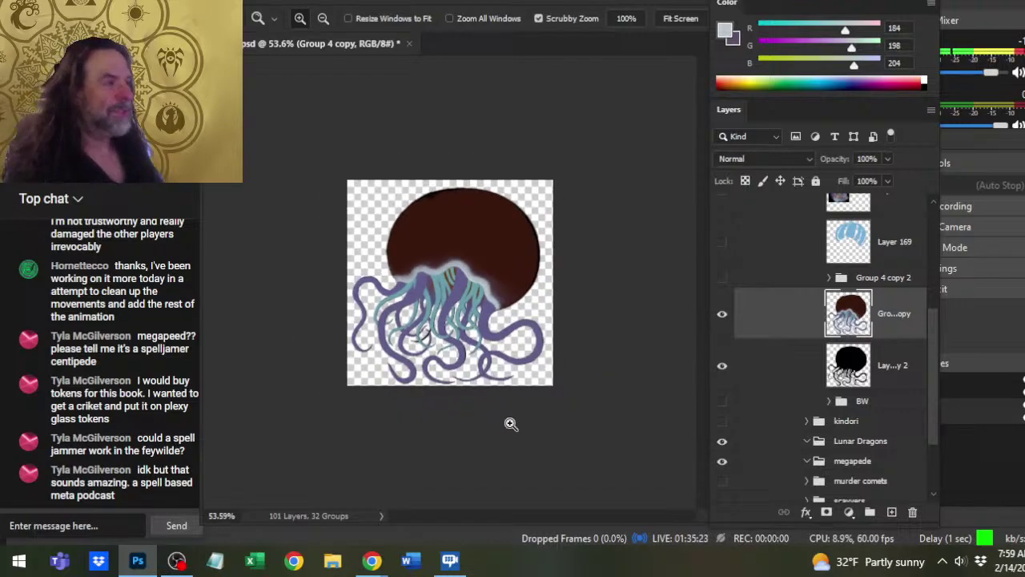
pyautogui.moveTo(566, 382); pyautogui.dragTo(533, 430)
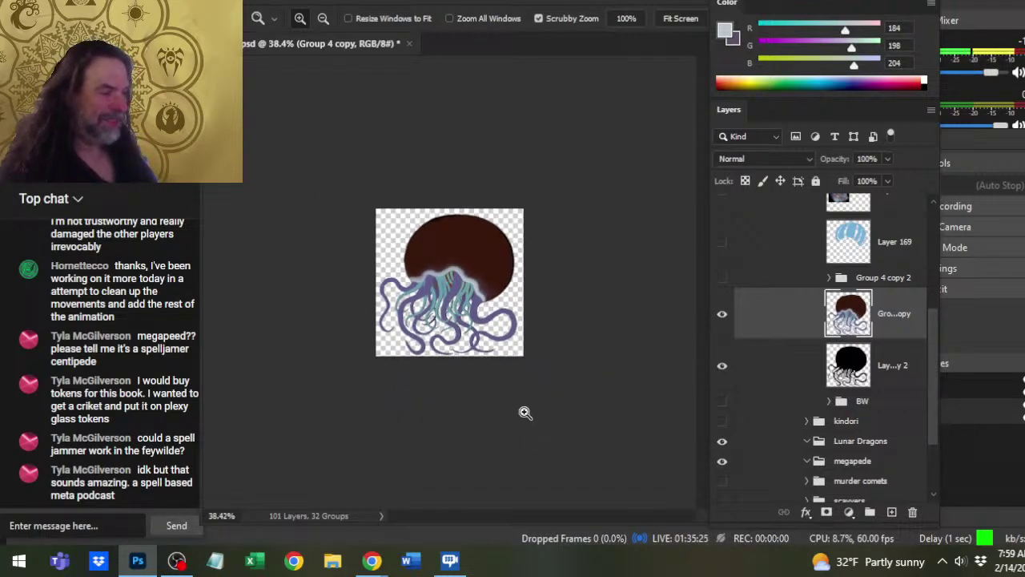
pyautogui.click(722, 314)
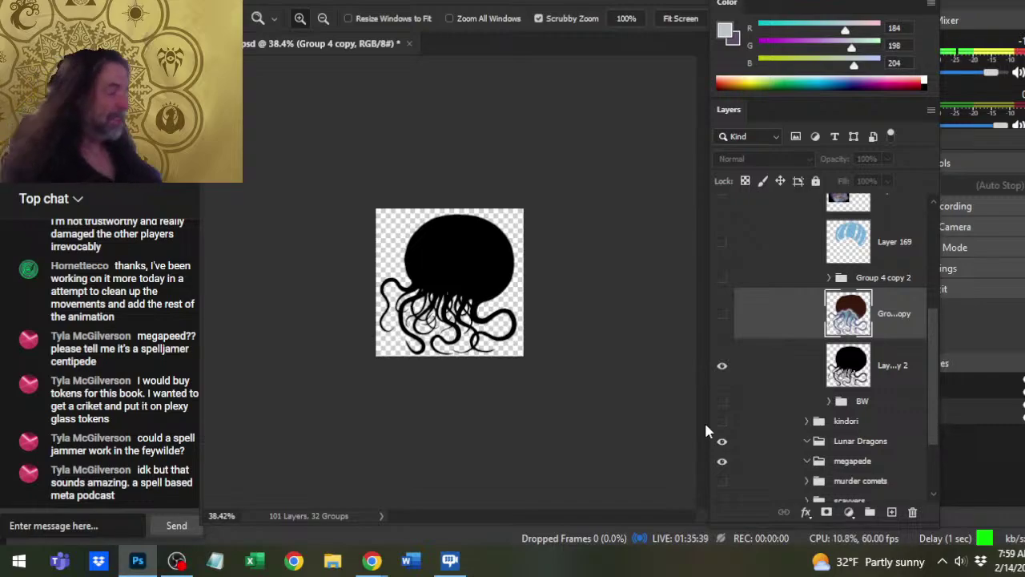
pyautogui.click(722, 313)
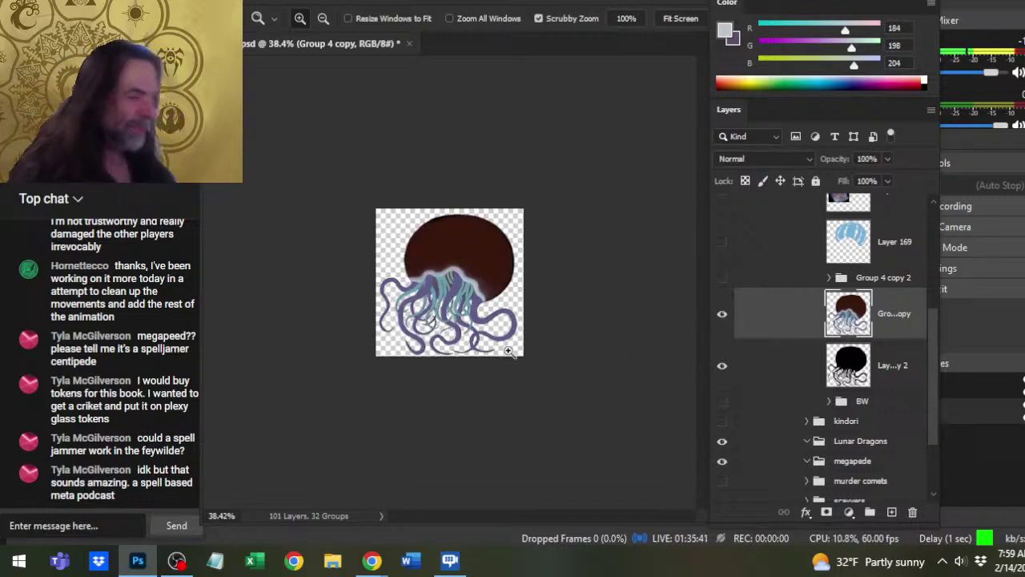
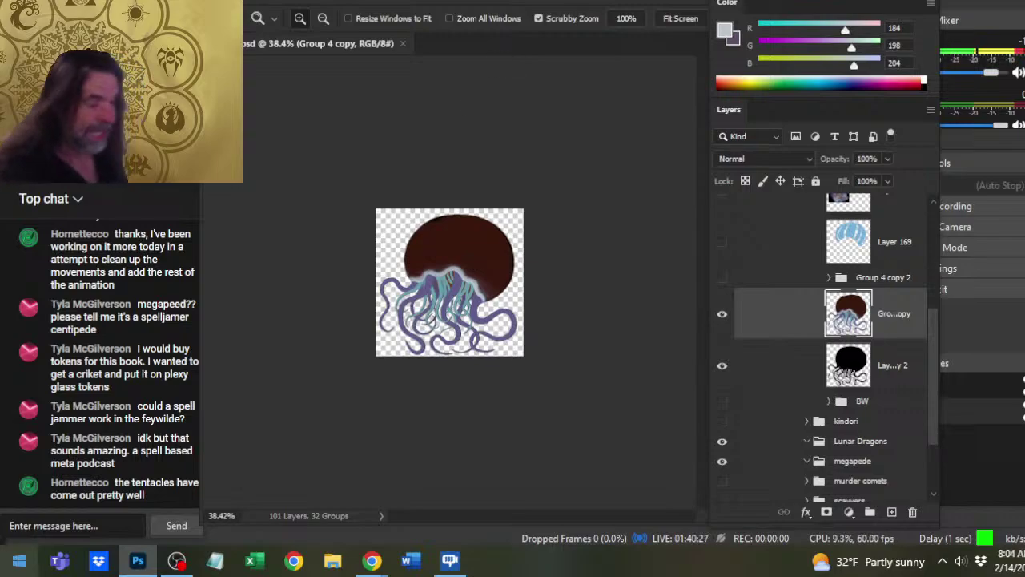
# Switch to the live stream's YouTube page in Chrome and on to the OBS window.
pyautogui.hotkey('alt', 'Tab')
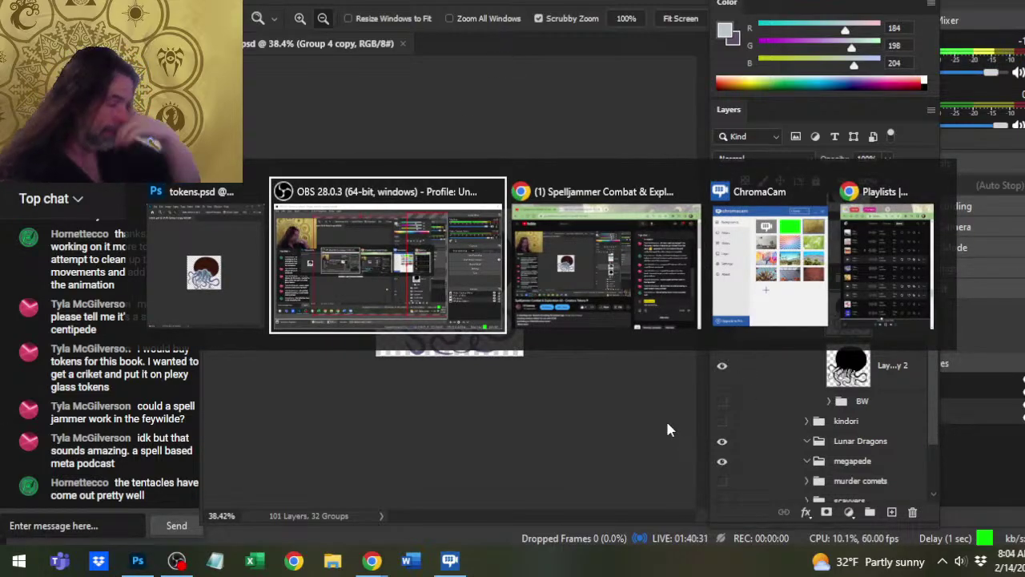
pyautogui.hotkey('alt', 'Tab')
pyautogui.press('Tab')
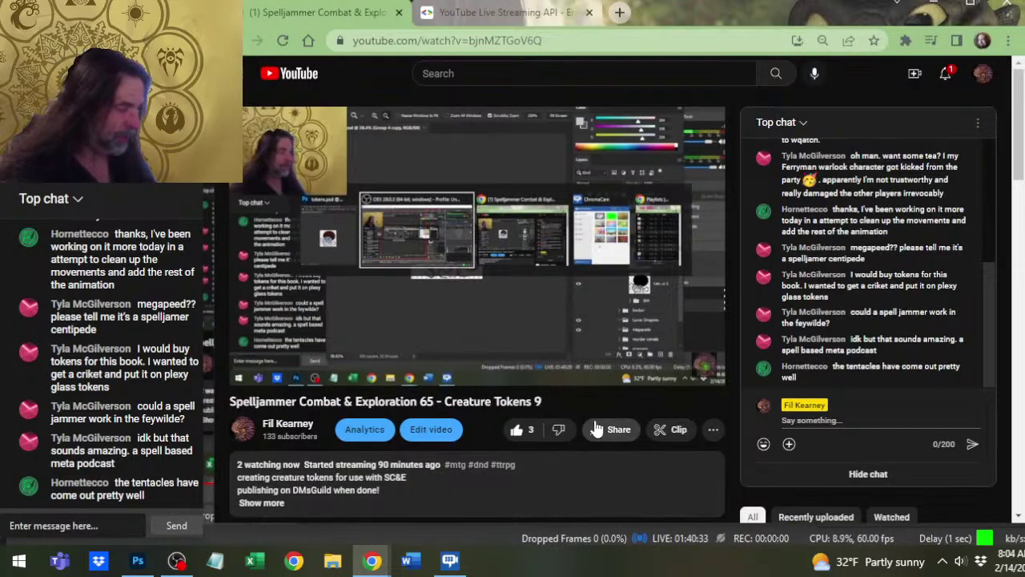
pyautogui.hotkey('alt', 'Tab')
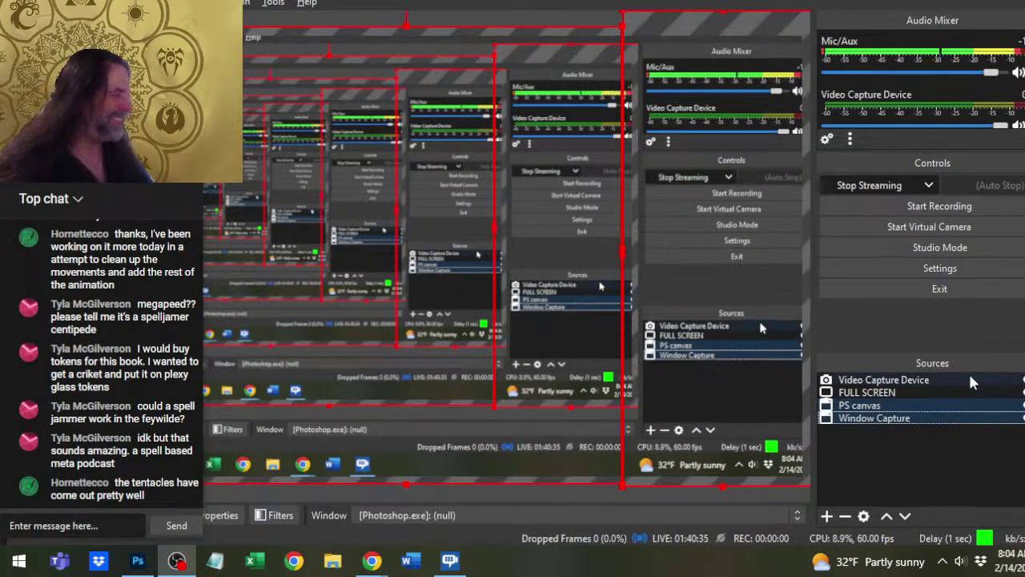